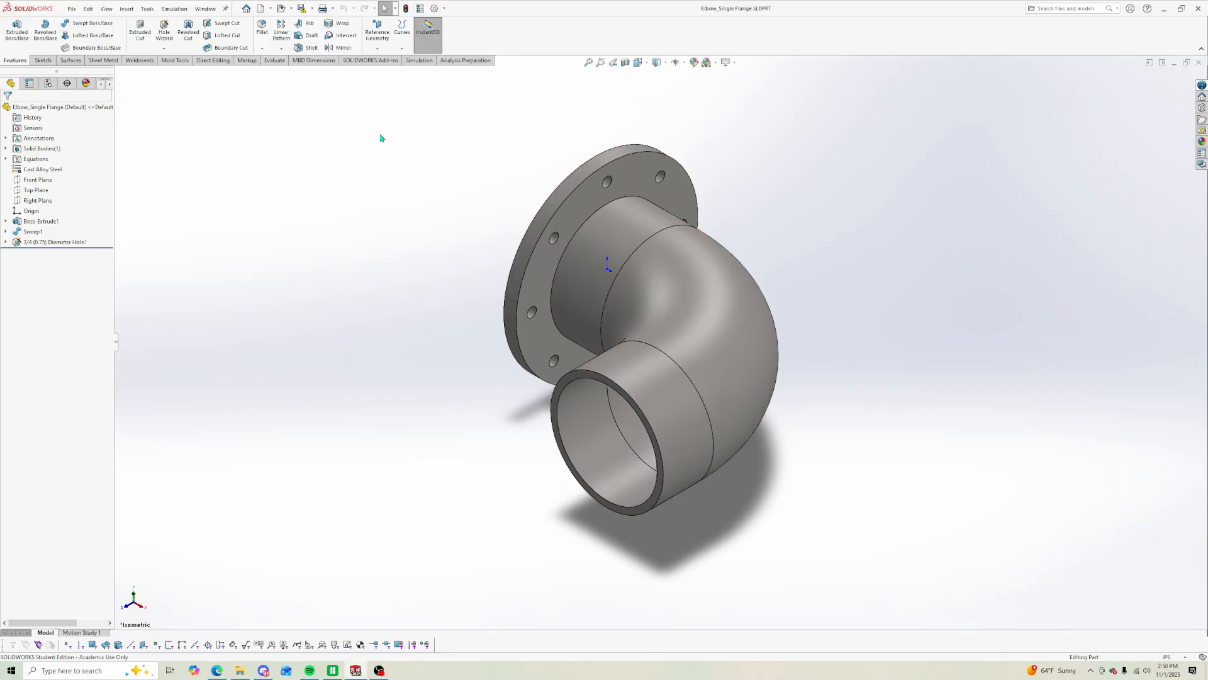
Step: Make a new drawing from the elbow part and look through the standard ANSI sheet sizes
left_click(71, 8)
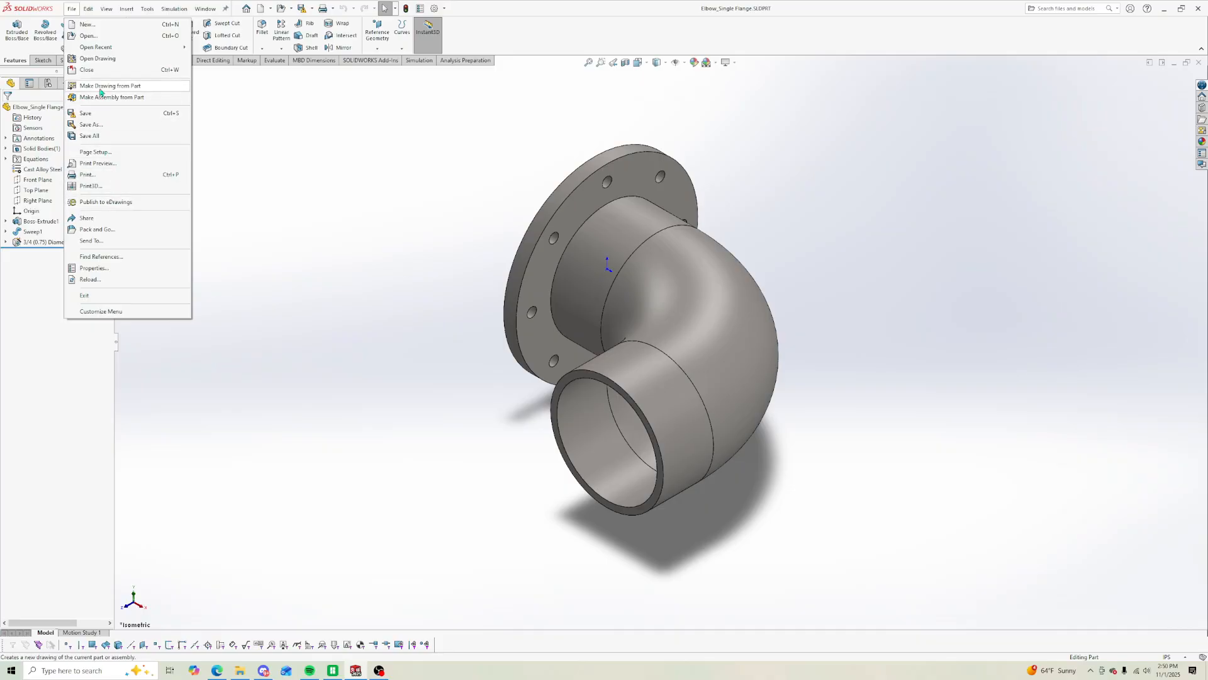
left_click(101, 89)
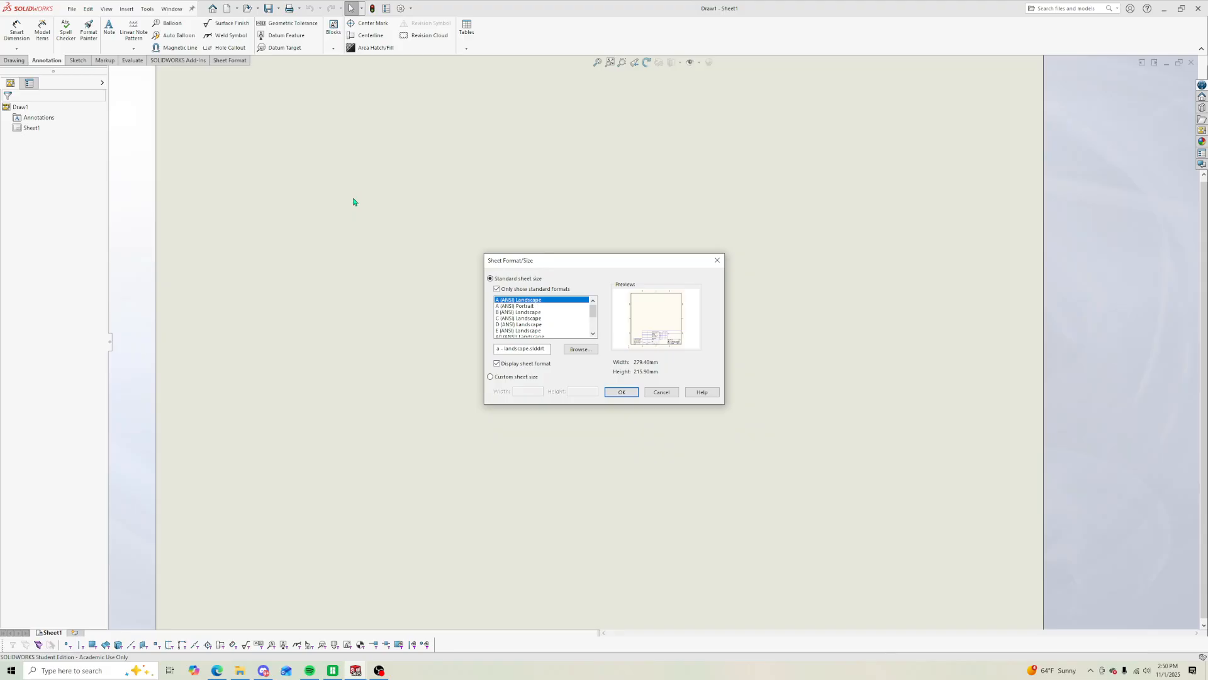
scroll(526, 315, "down", 3)
scroll(534, 325, "up", 3)
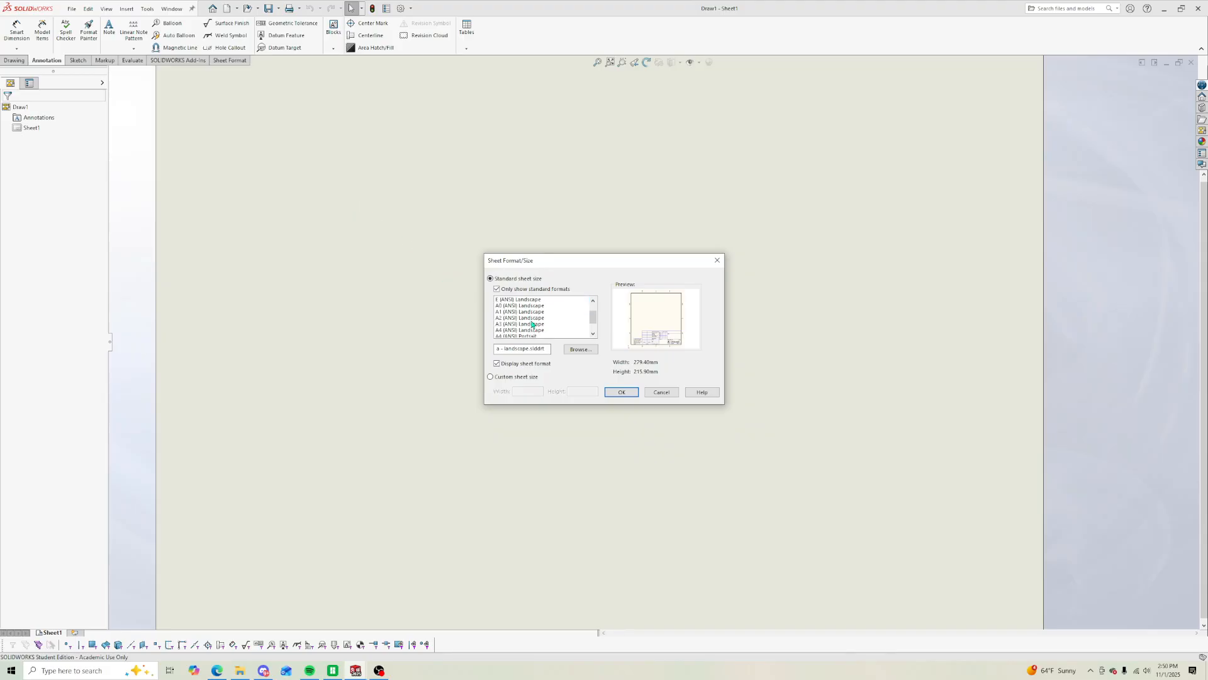
scroll(554, 331, "down", 2)
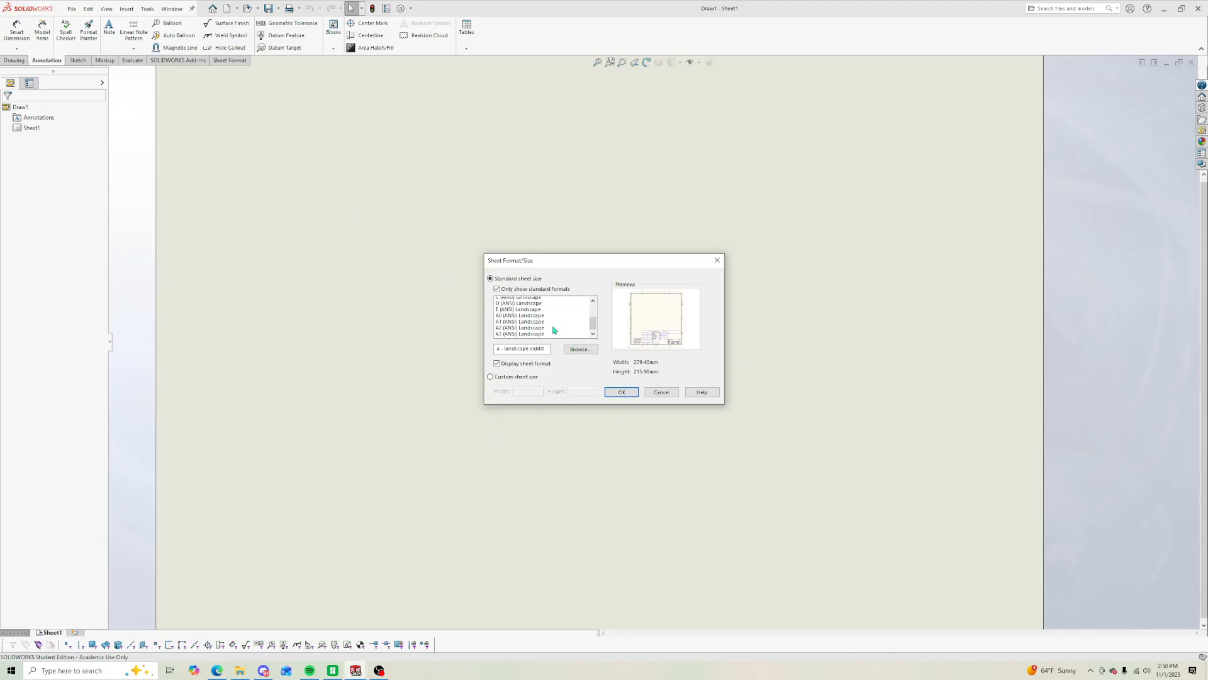
Step: Load the Form B sheet format from the Desktop's 3D Files > EDG Templates folder and apply it to the new sheet
left_click(575, 350)
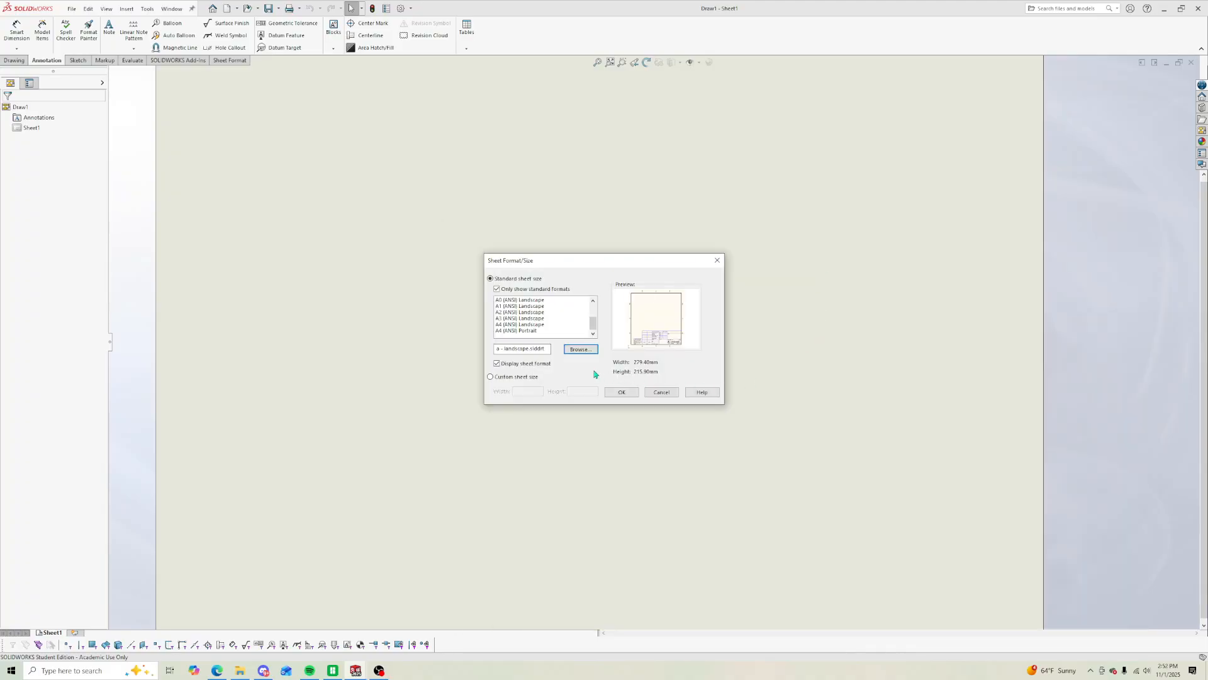
left_click(575, 348)
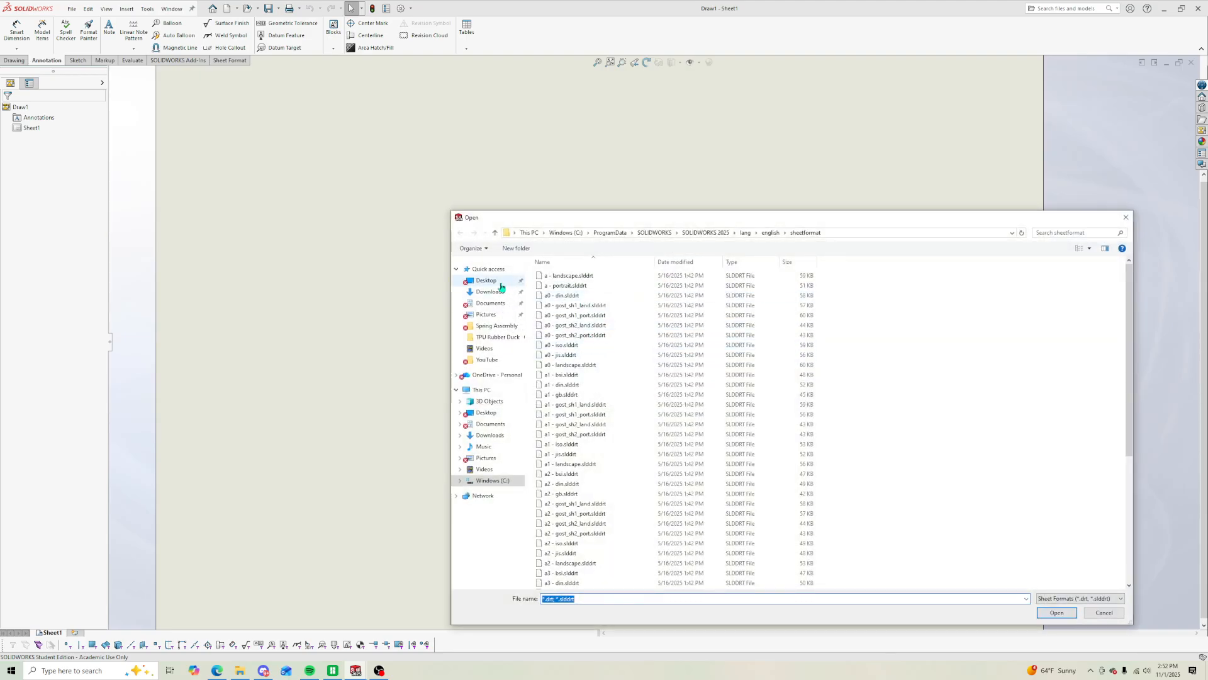
left_click(499, 281)
double_click(555, 276)
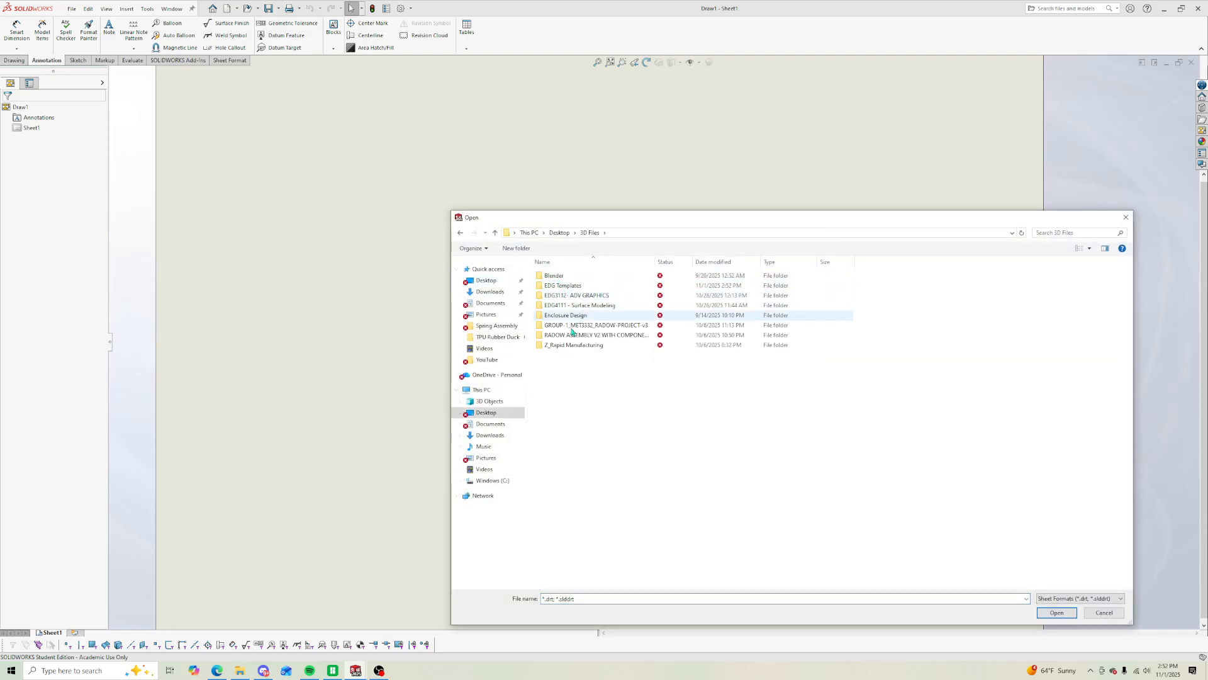
double_click(562, 286)
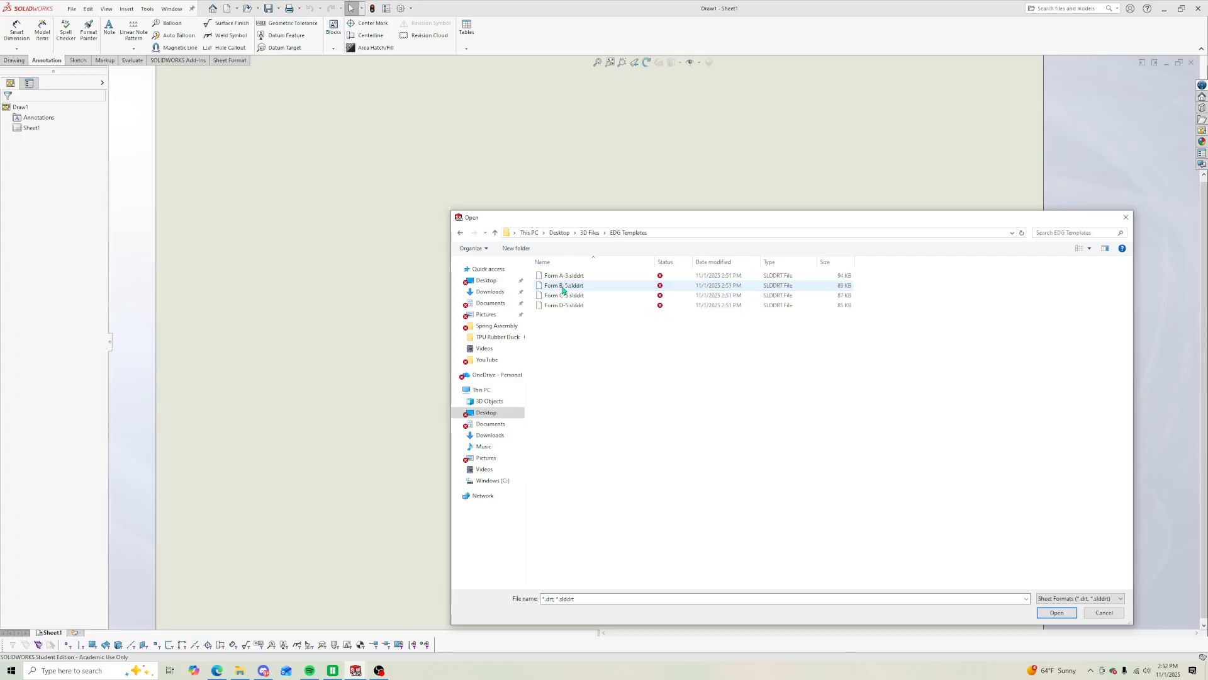
left_click(563, 287)
left_click(1063, 610)
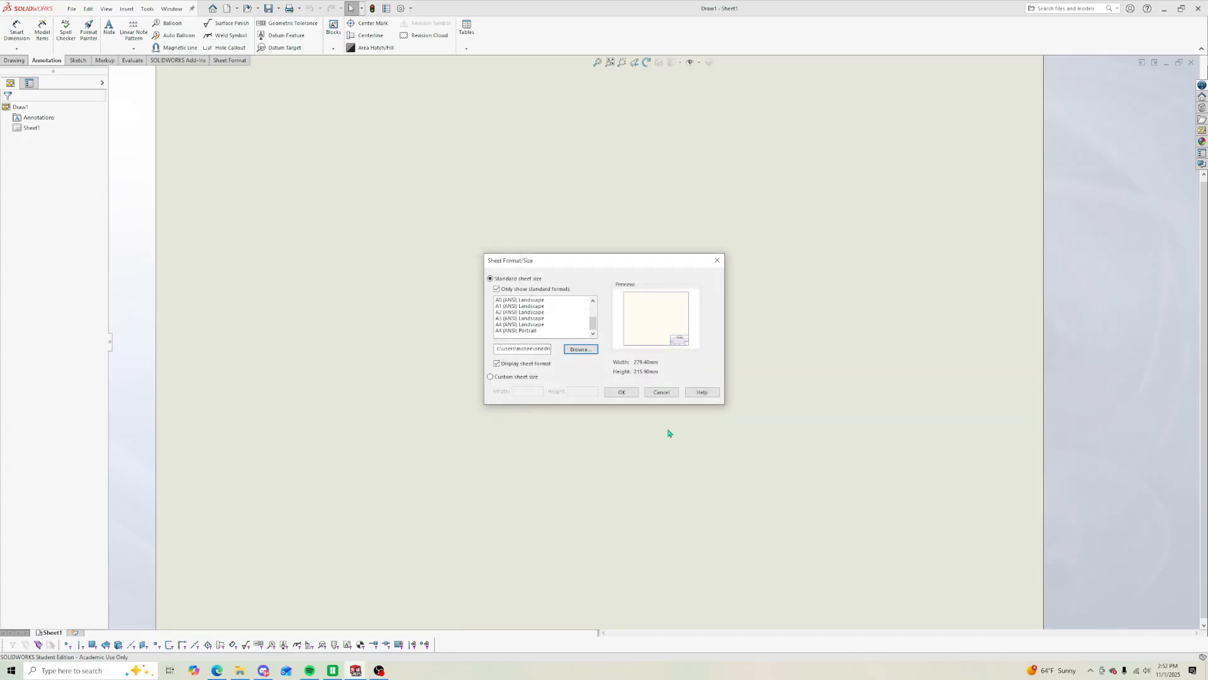
left_click(622, 392)
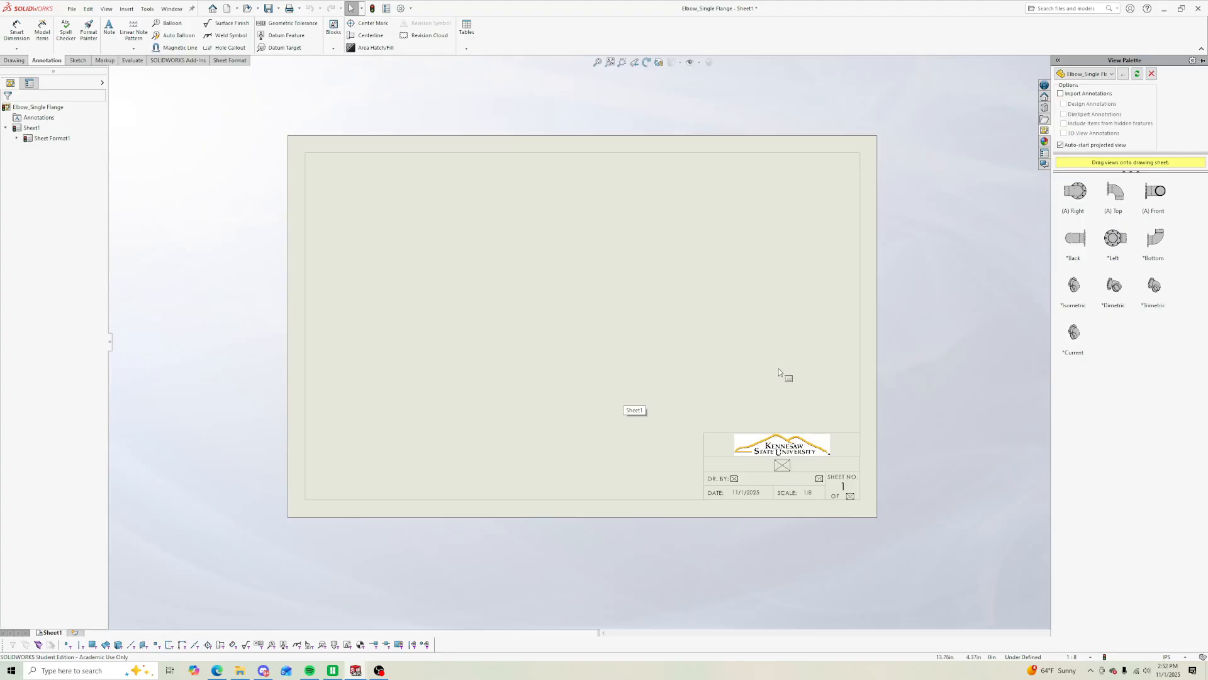
Step: Place the elbow's Top view in the upper left of the sheet and project a view straight below it
scroll(807, 354, "up", 1)
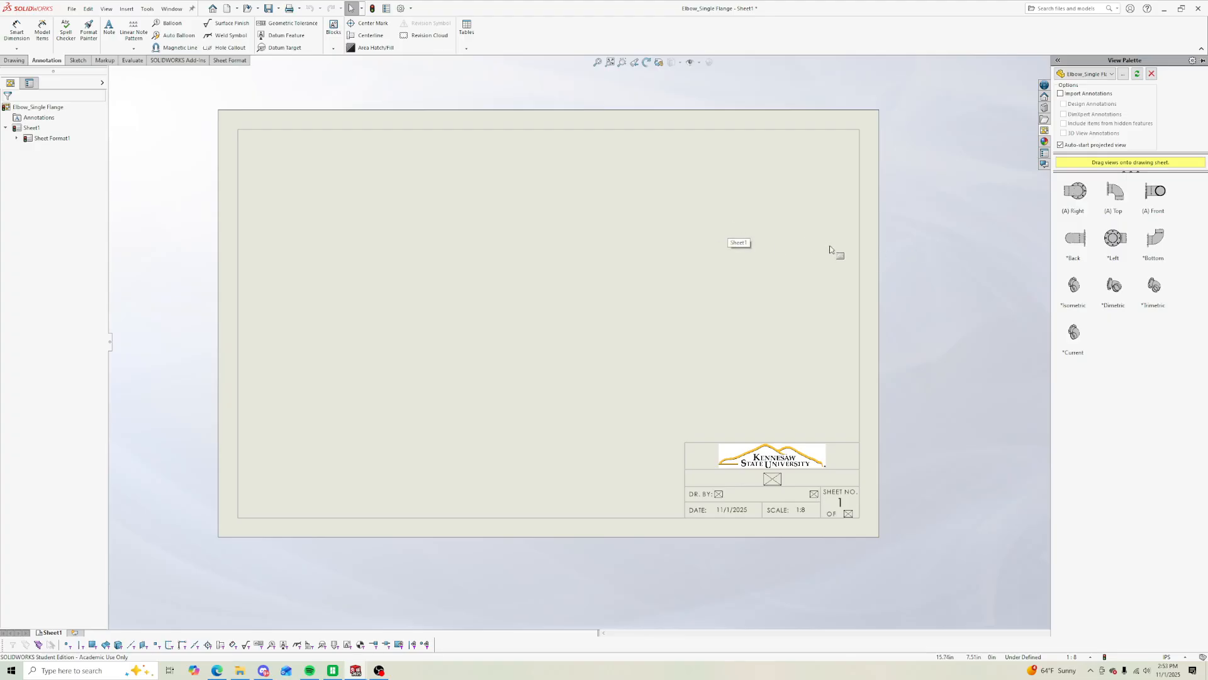
left_click(1117, 203)
mouse_move(1117, 203)
left_mouse_down()
mouse_move(978, 238)
mouse_move(394, 245)
left_mouse_up()
mouse_move(1193, 147)
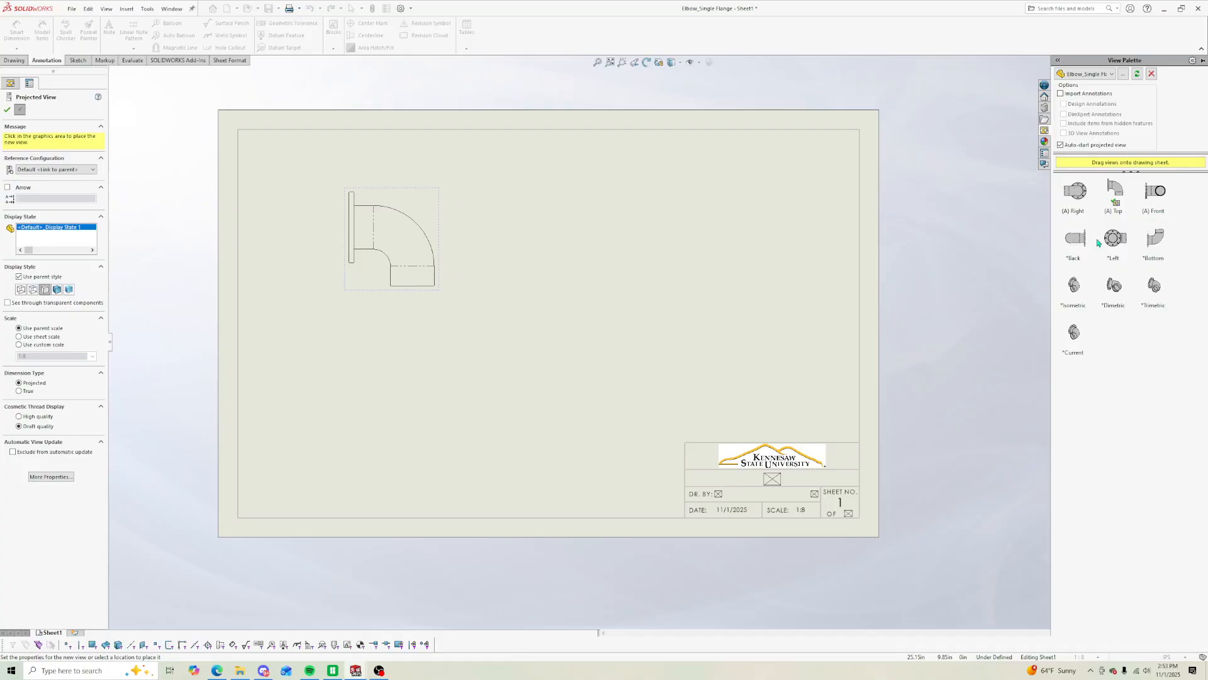
left_click_drag(1106, 244, 392, 382)
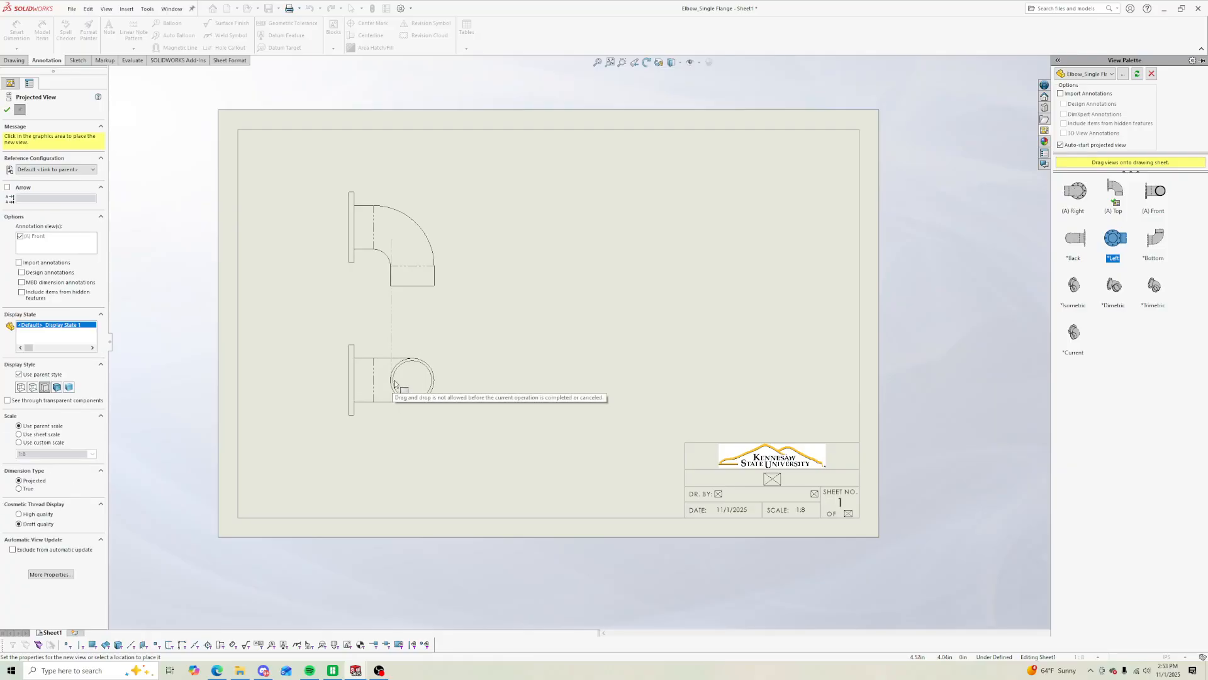
left_click(396, 380)
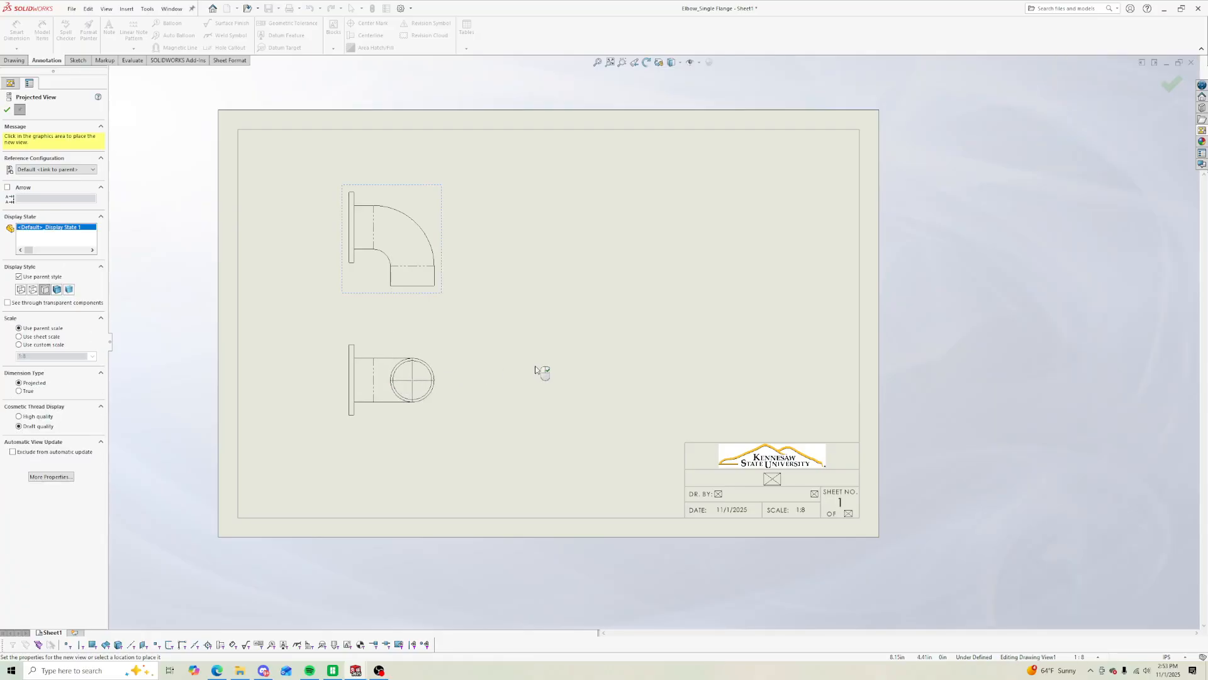
Step: Stop projecting views and delete the projected view below the Top view
key("Escape")
left_click(426, 395)
key("Delete")
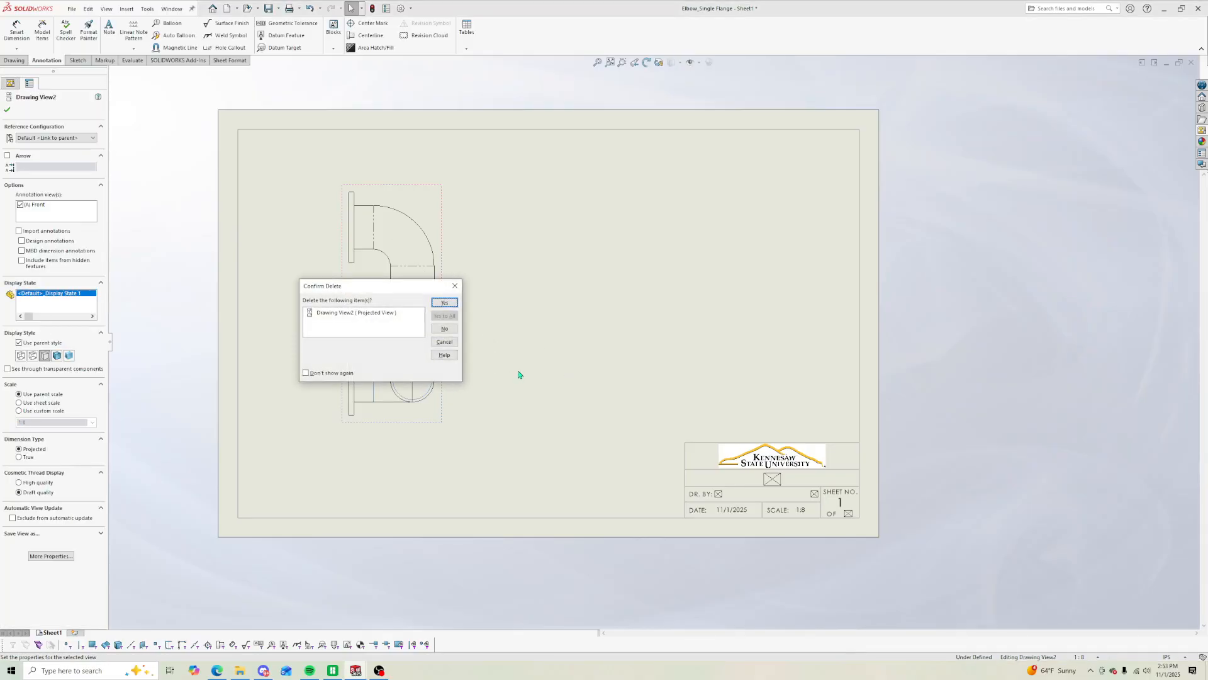
left_click(445, 302)
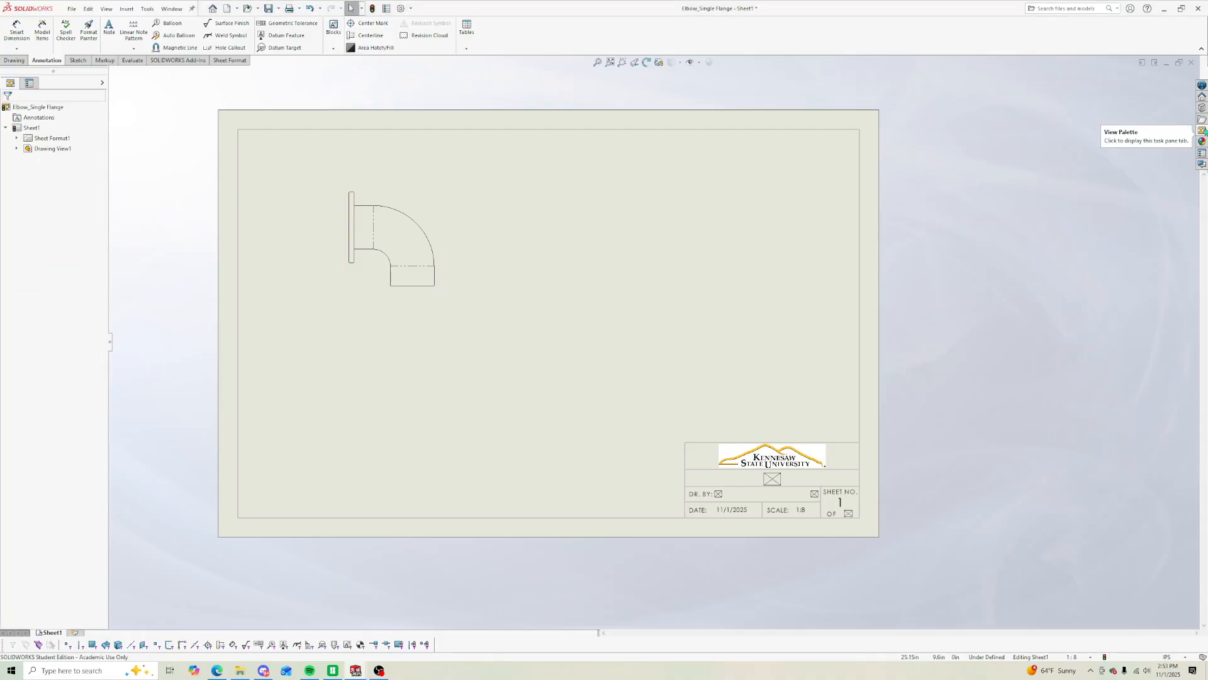
Step: Place the elbow's Left view showing the flange face in the sheet's lower left and project a view directly above it
left_click(1203, 131)
left_click_drag(1114, 240, 401, 405)
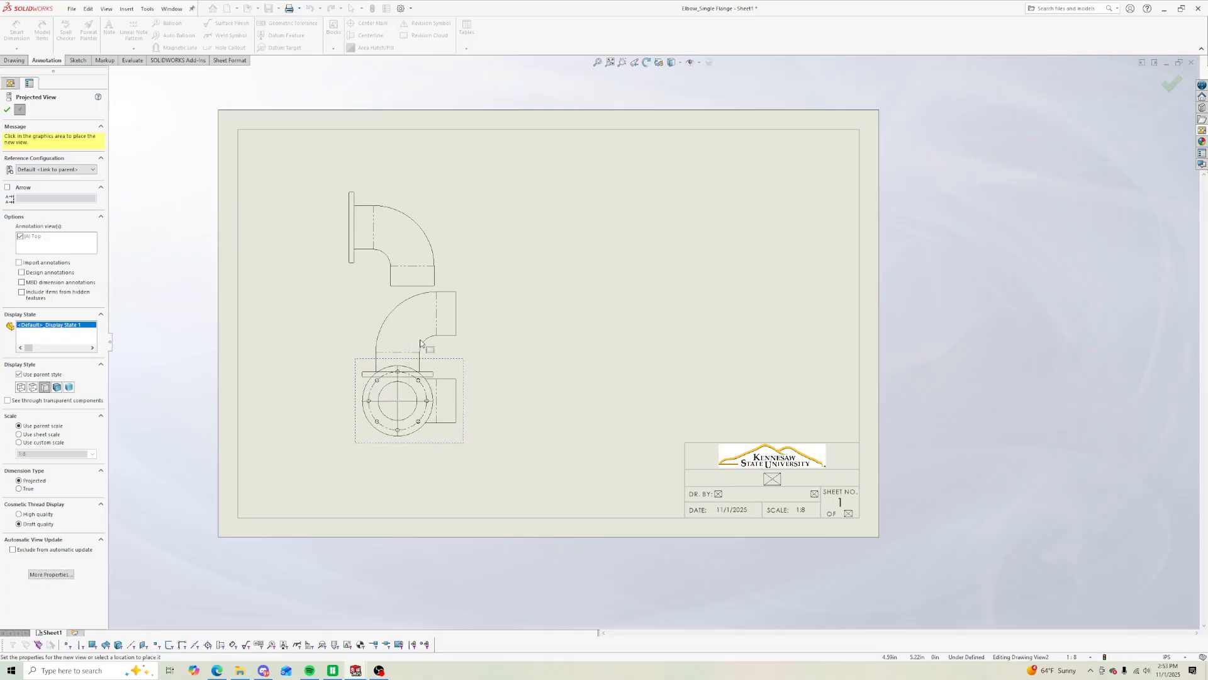
left_click(427, 348)
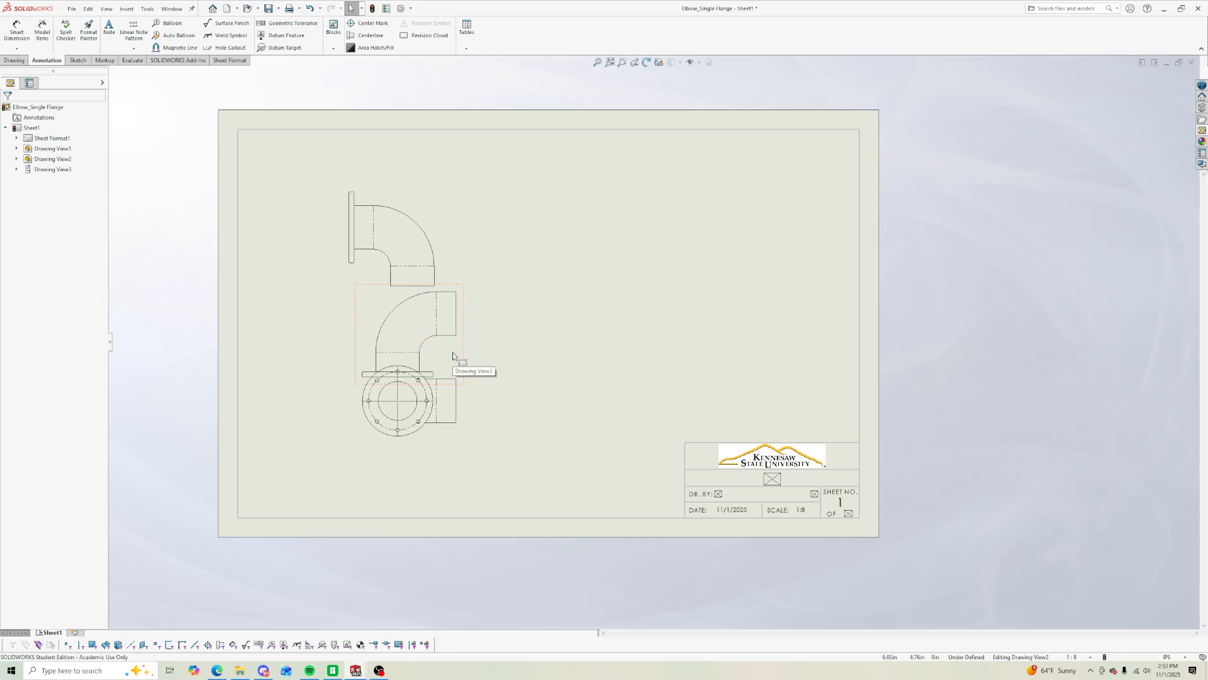
Step: Delete the original Top view from the upper left of the sheet
left_click(419, 270)
key("Delete")
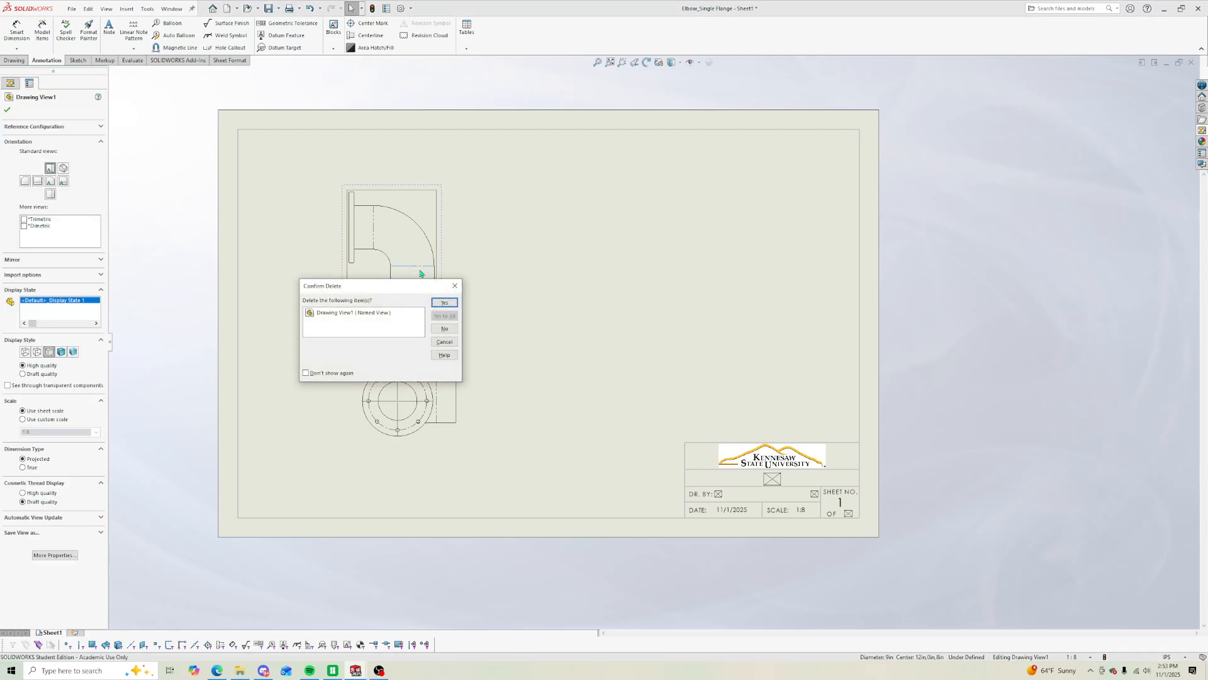
left_click(445, 303)
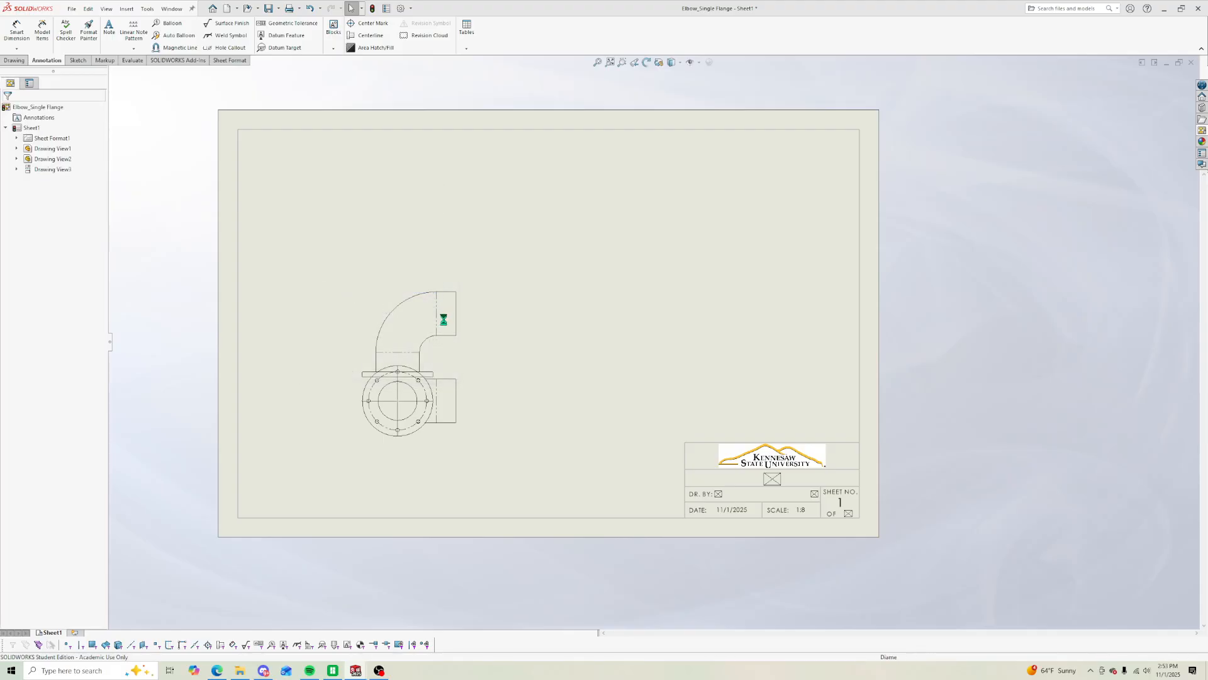
Step: Move the projected elbow view up, clear of the flange view, and shift the aligned pair toward the sheet's left border
left_click(439, 304)
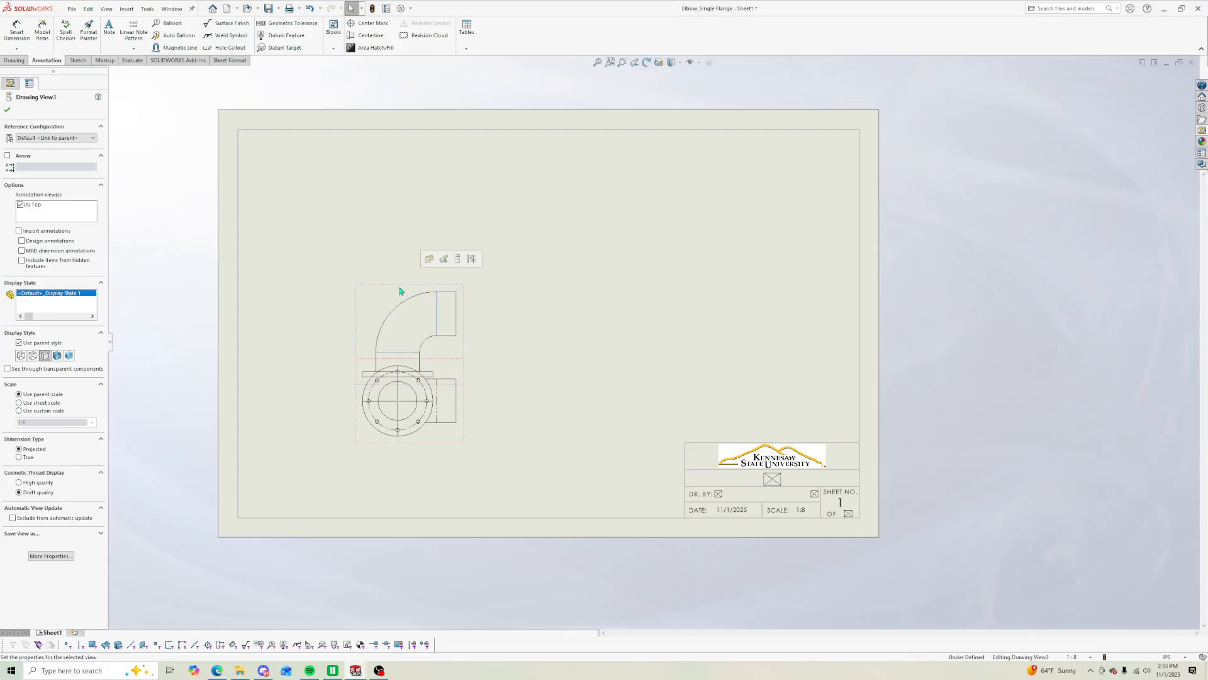
left_click_drag(396, 291, 396, 208)
left_click(435, 372)
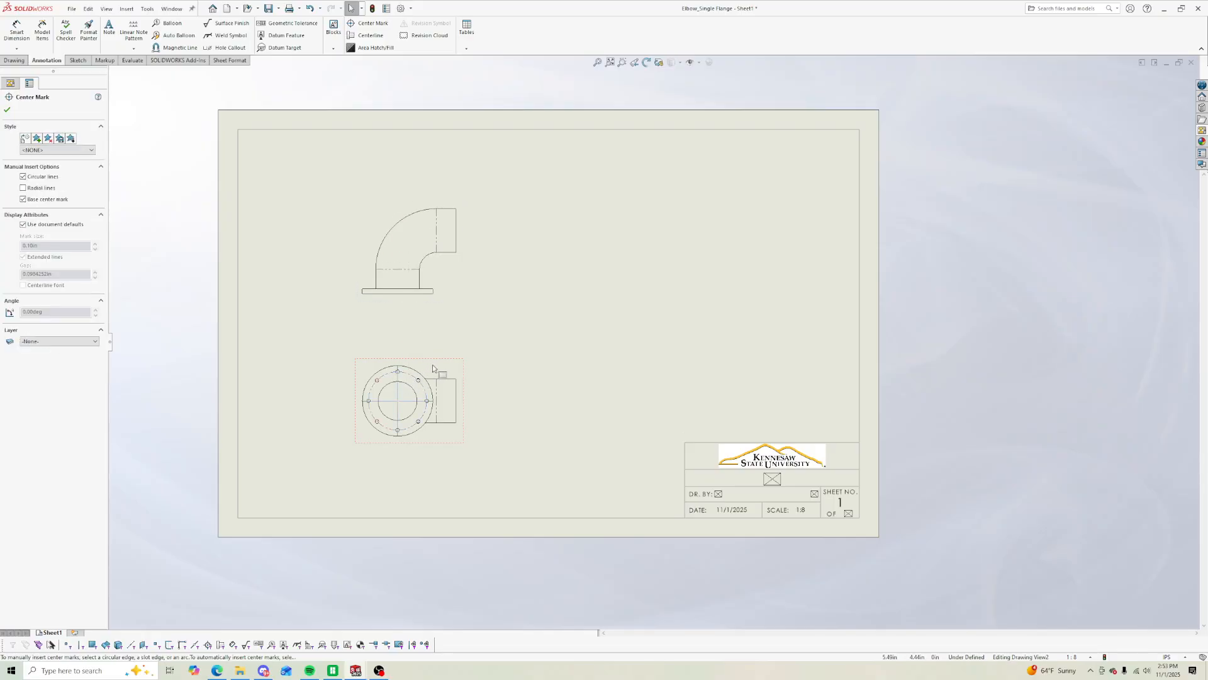
left_click_drag(441, 364, 410, 340)
left_click_drag(424, 207, 421, 192)
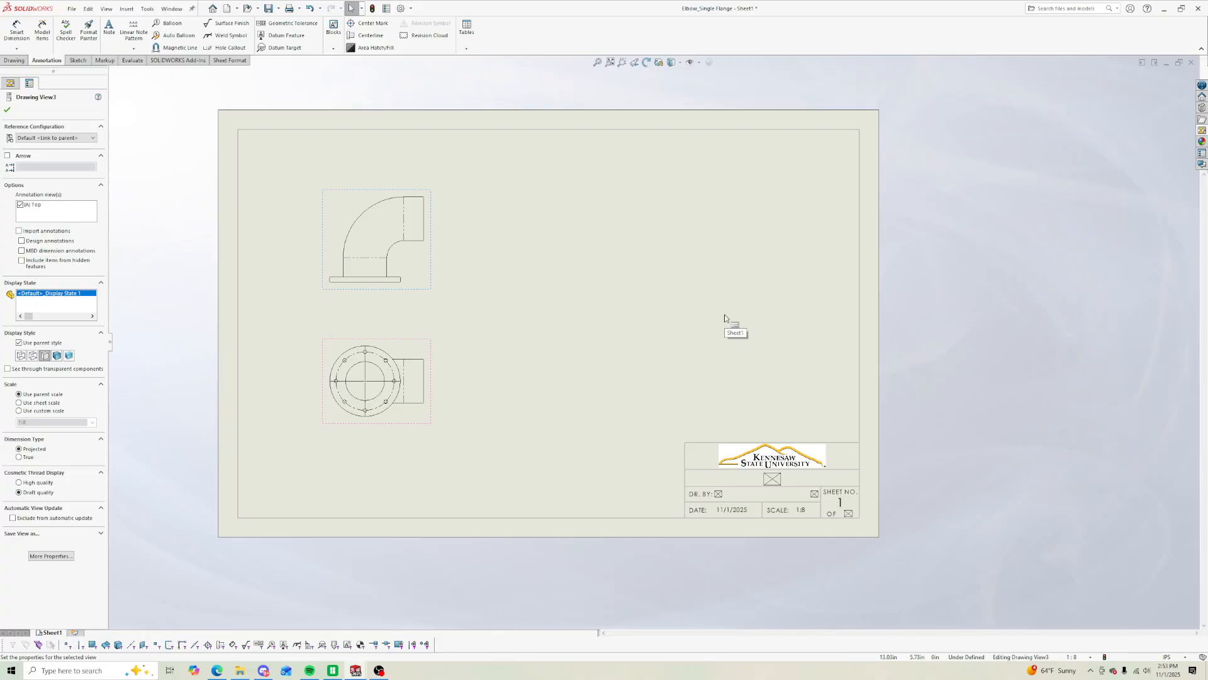
mouse_move(424, 372)
left_mouse_down()
mouse_move(479, 343)
mouse_move(416, 380)
left_mouse_up()
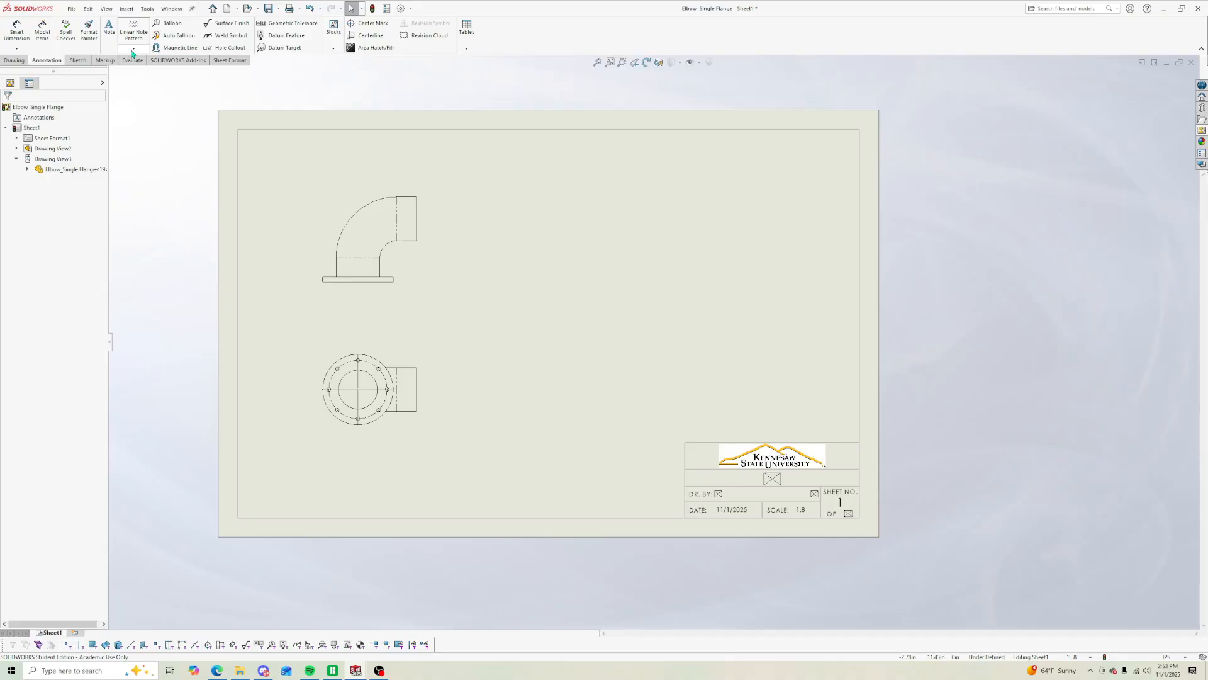
Step: Project an isometric view diagonally above and a side view to the right of the flange view, and nudge the isometric slightly right
left_click(24, 60)
left_click(35, 30)
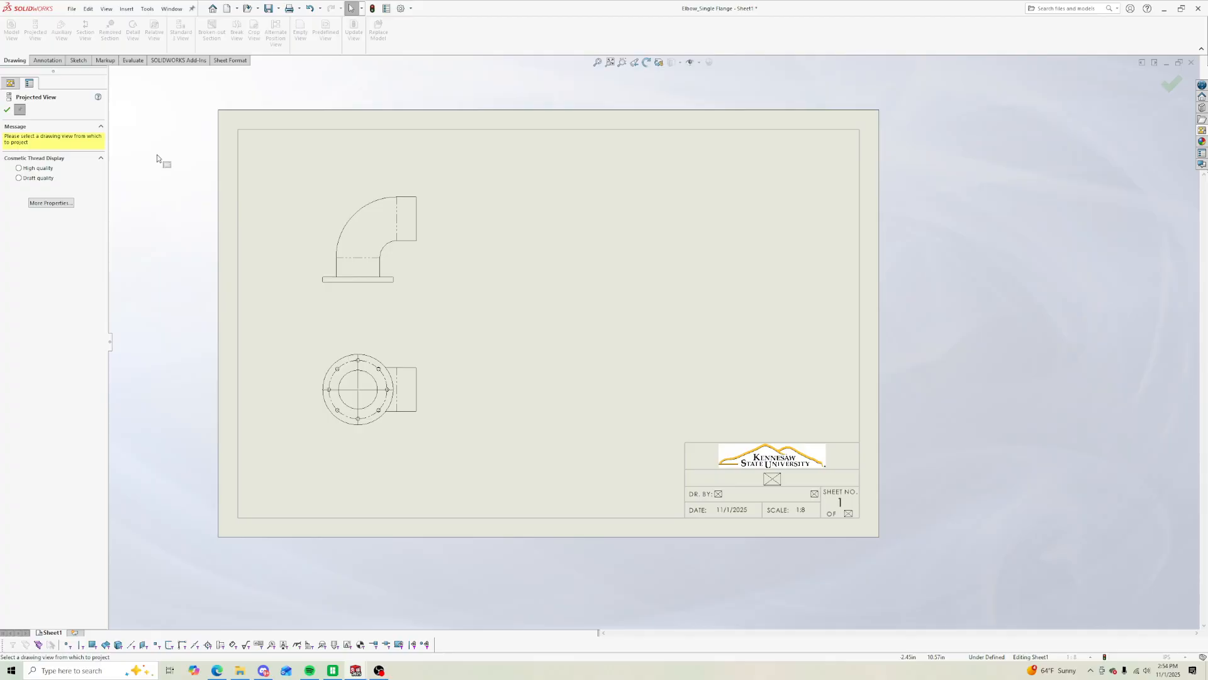
left_click(371, 389)
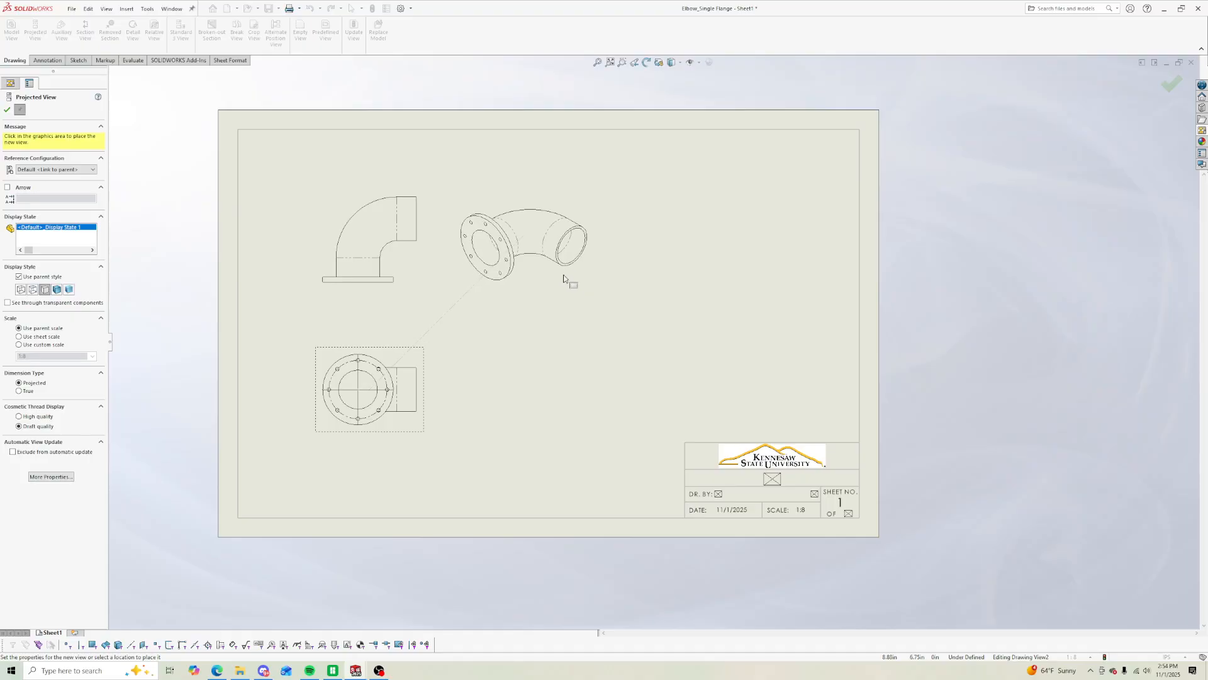
left_click(565, 279)
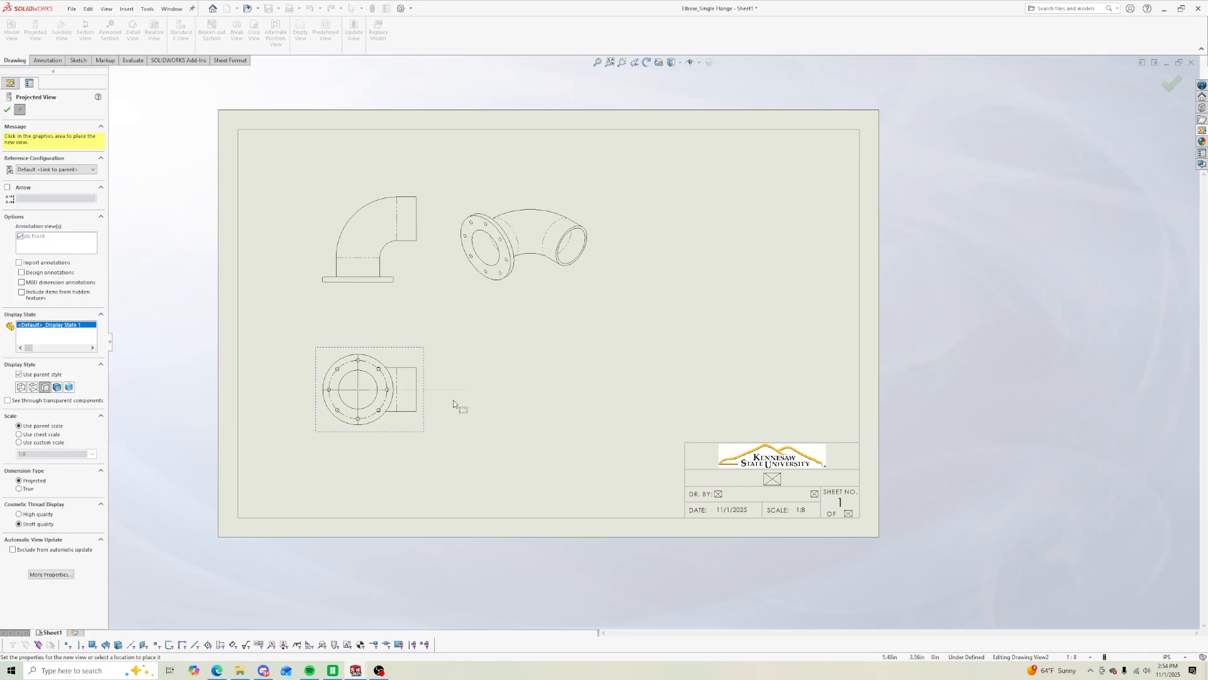
left_click(536, 390)
key("Escape")
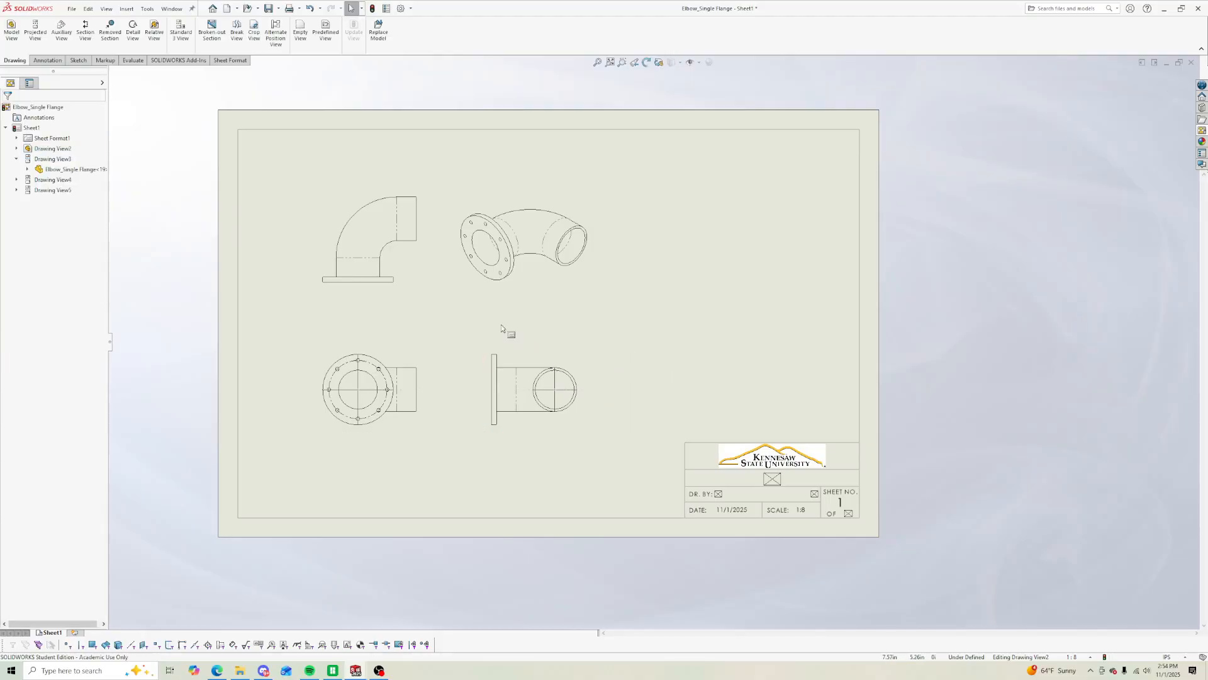
mouse_move(524, 255)
left_mouse_down()
mouse_move(546, 247)
mouse_move(554, 258)
mouse_move(543, 256)
left_mouse_up()
Step: Open the elbow part from the side view, save it in the current file version, and return to the drawing
left_click(535, 378)
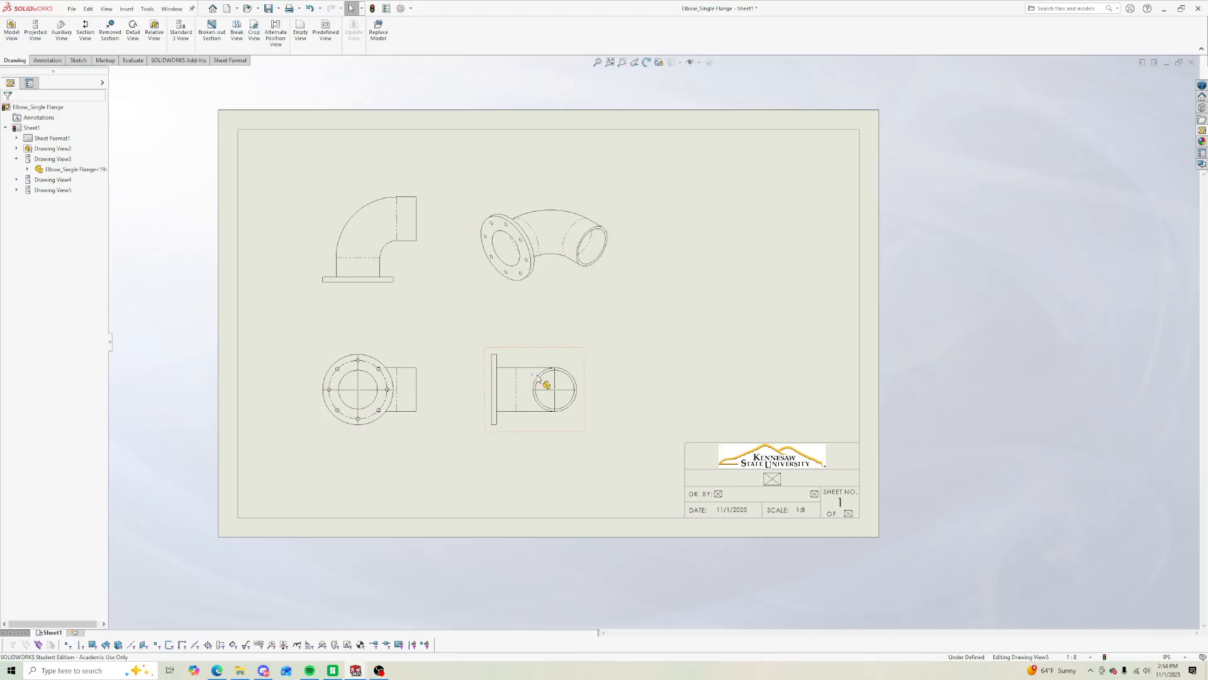
left_click(589, 347)
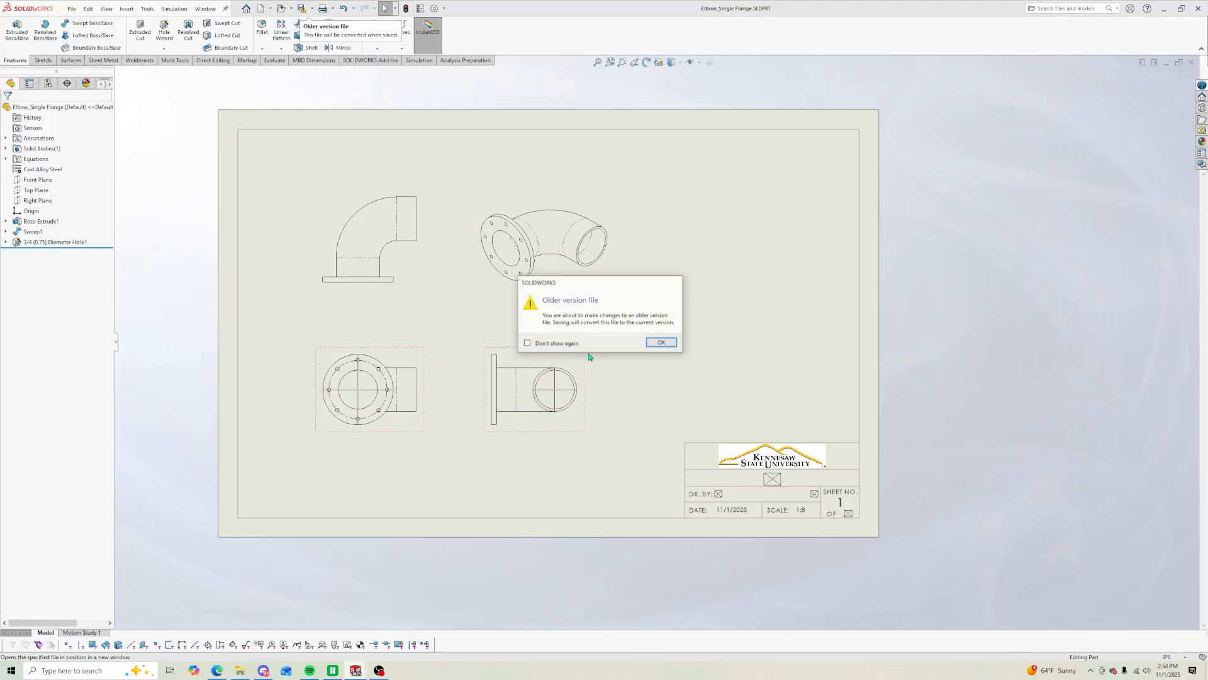
left_click(659, 343)
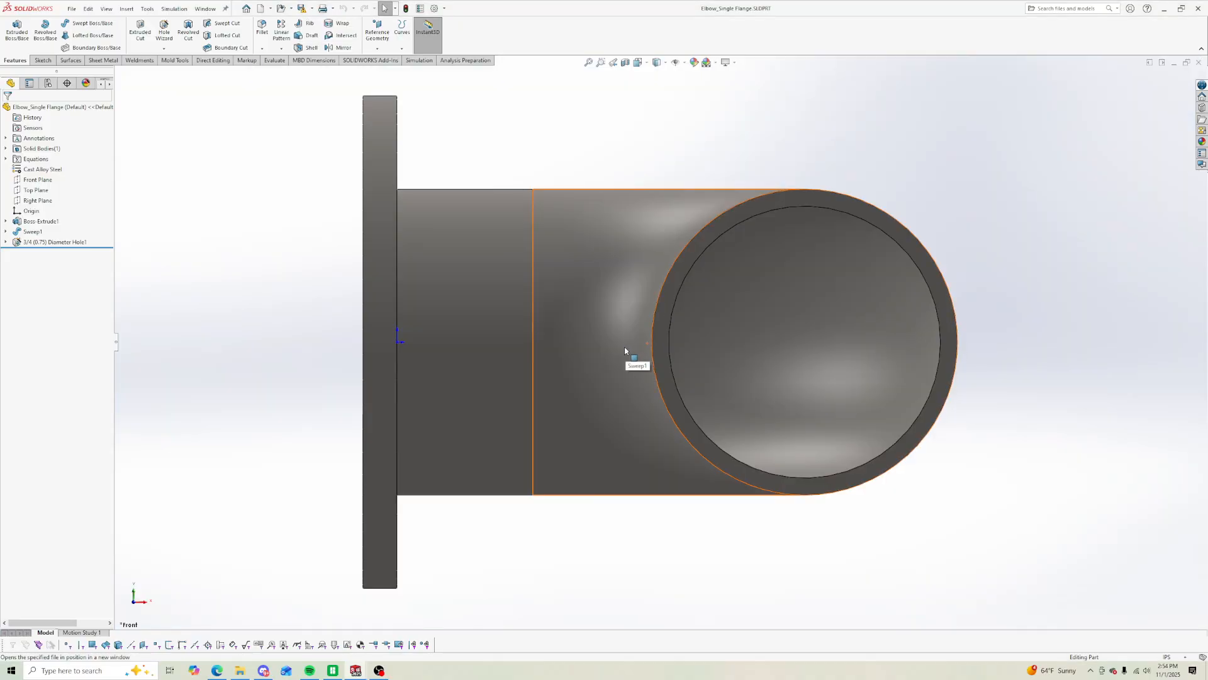
key("ctrl+s")
left_click(624, 357)
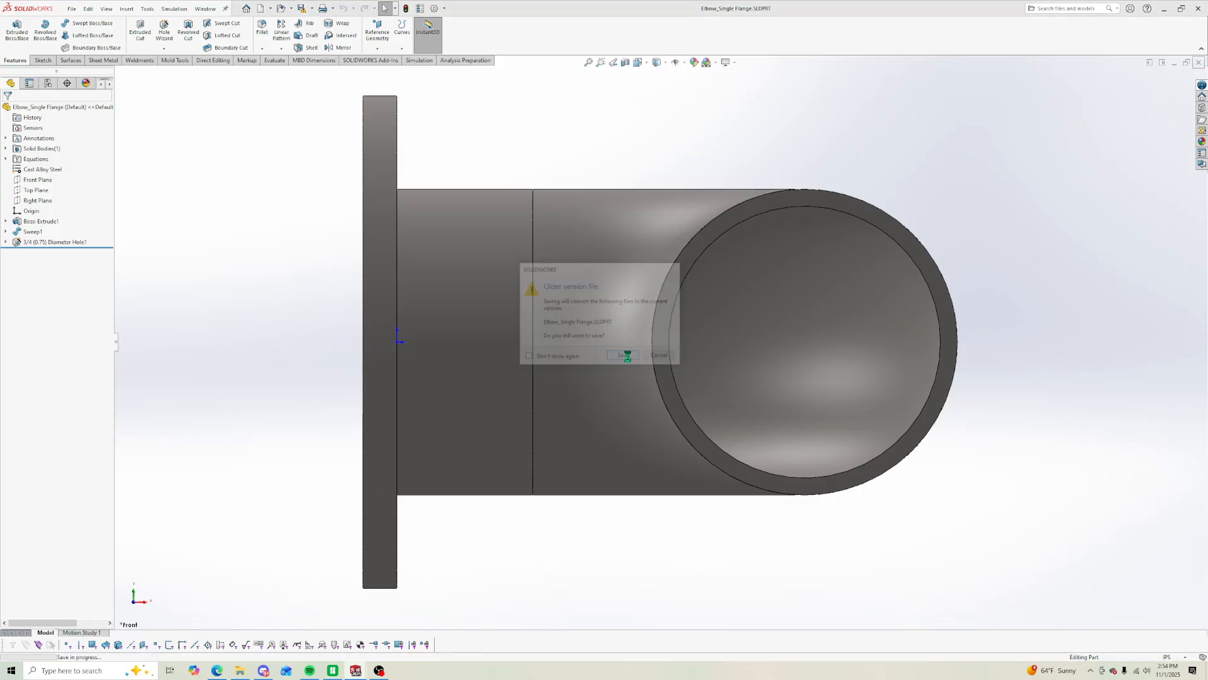
key("ctrl+Tab")
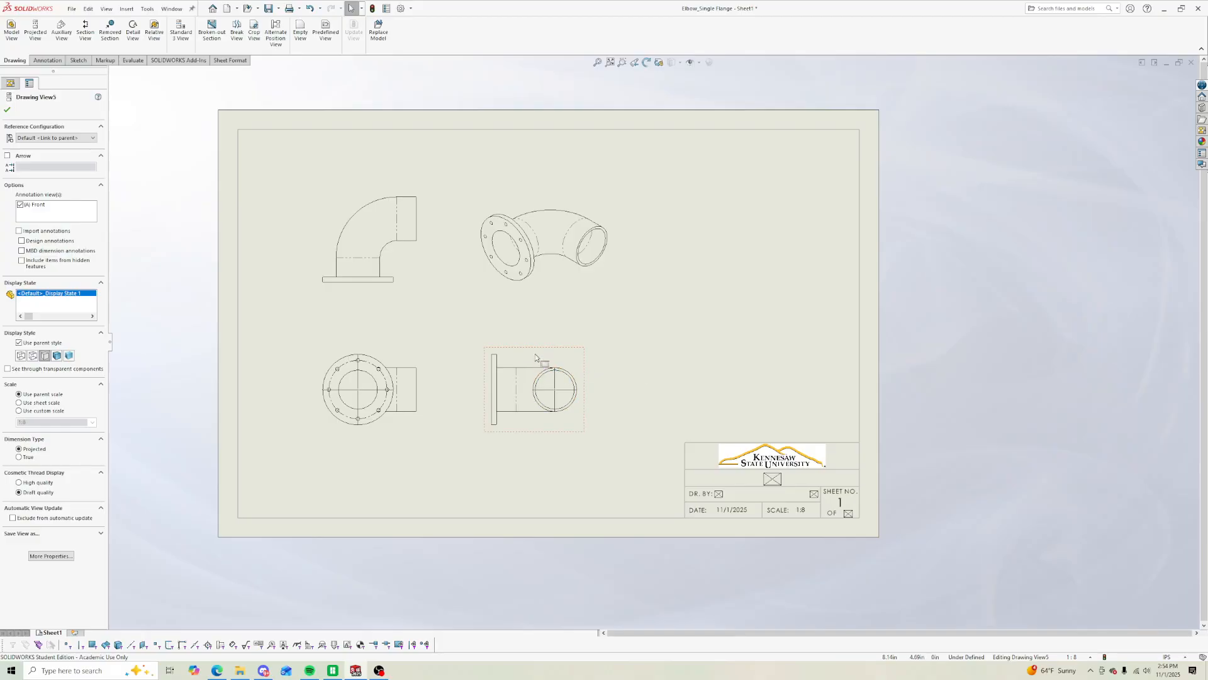
Step: Space out the drawing views by moving the side view farther right and the upper elbow view slightly higher
left_click_drag(535, 347, 558, 349)
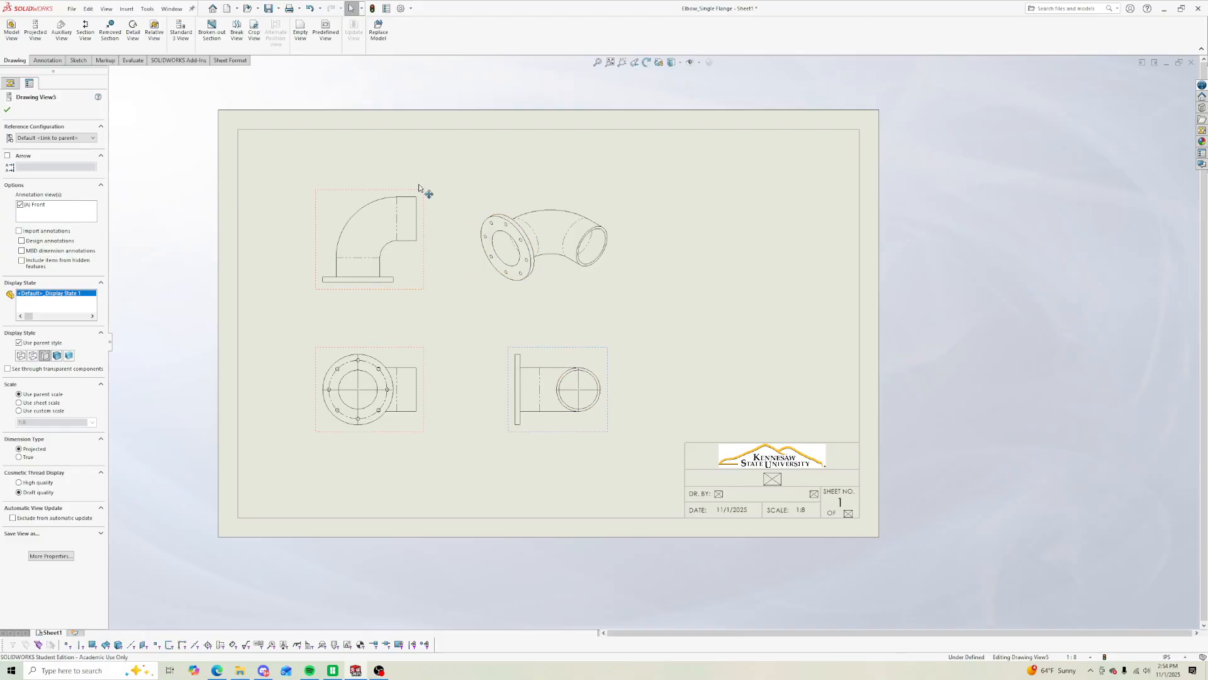
left_click_drag(398, 188, 404, 174)
left_click(504, 280)
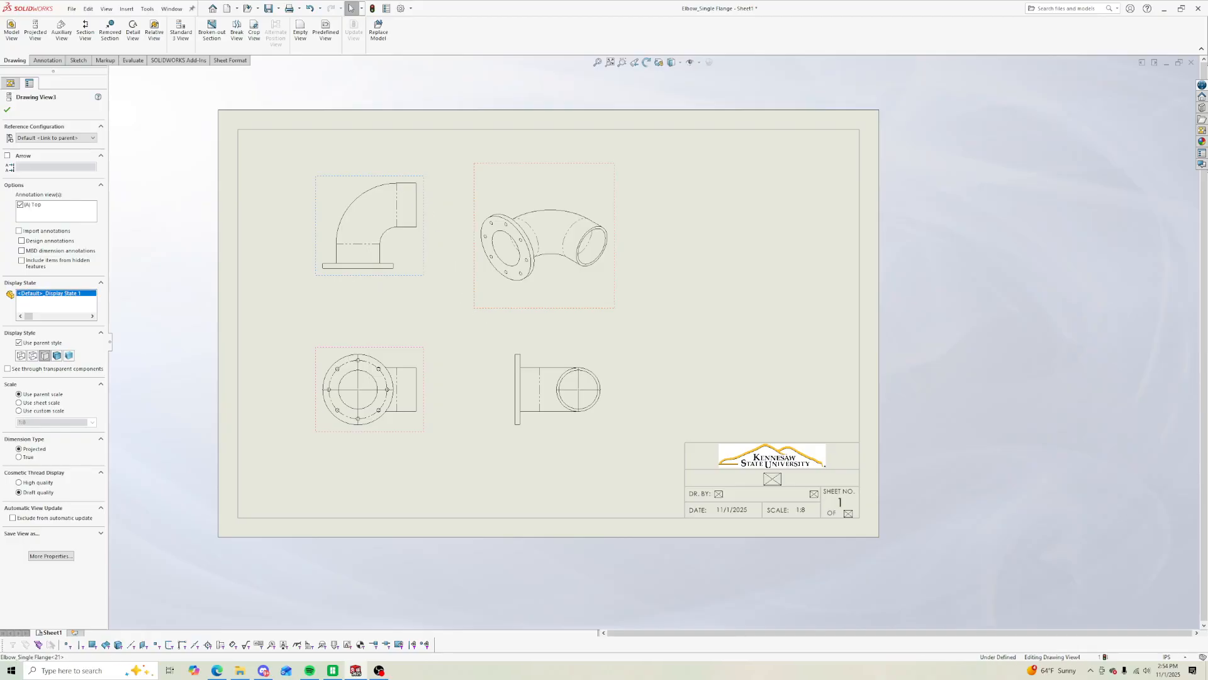
Step: Space out the drawing views by lowering the flange view row, moving the side view right, and shifting the isometric view up and right
left_click_drag(496, 308, 521, 312)
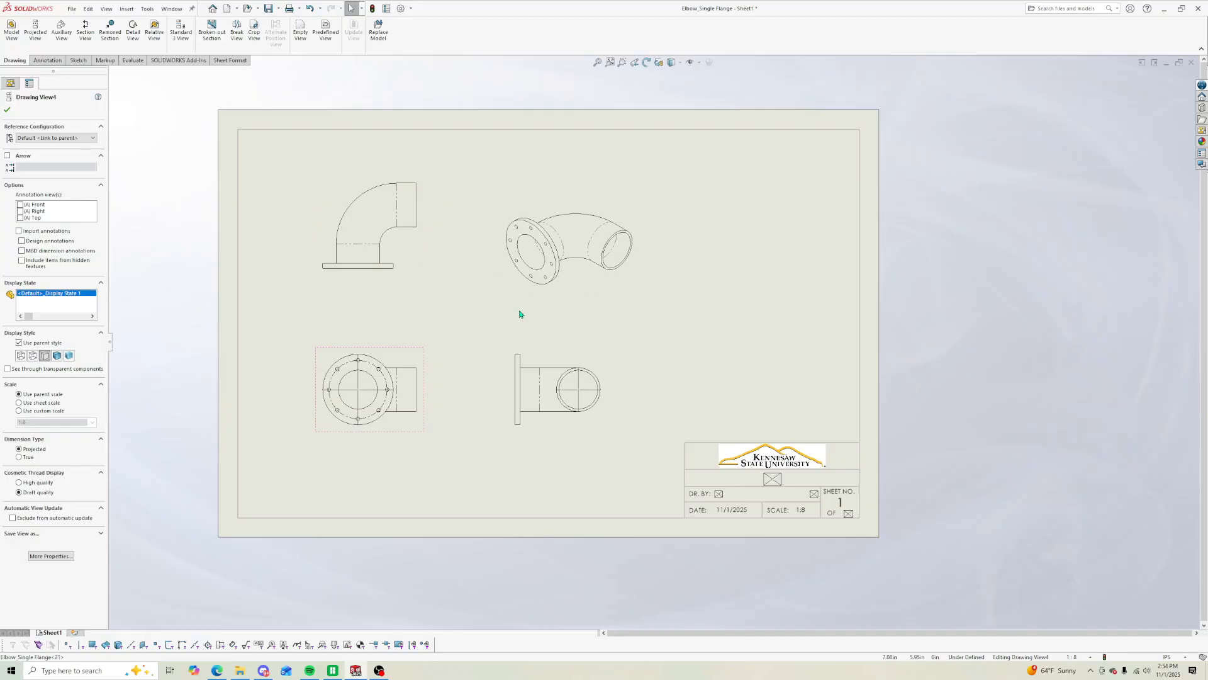
left_click_drag(427, 382, 427, 391)
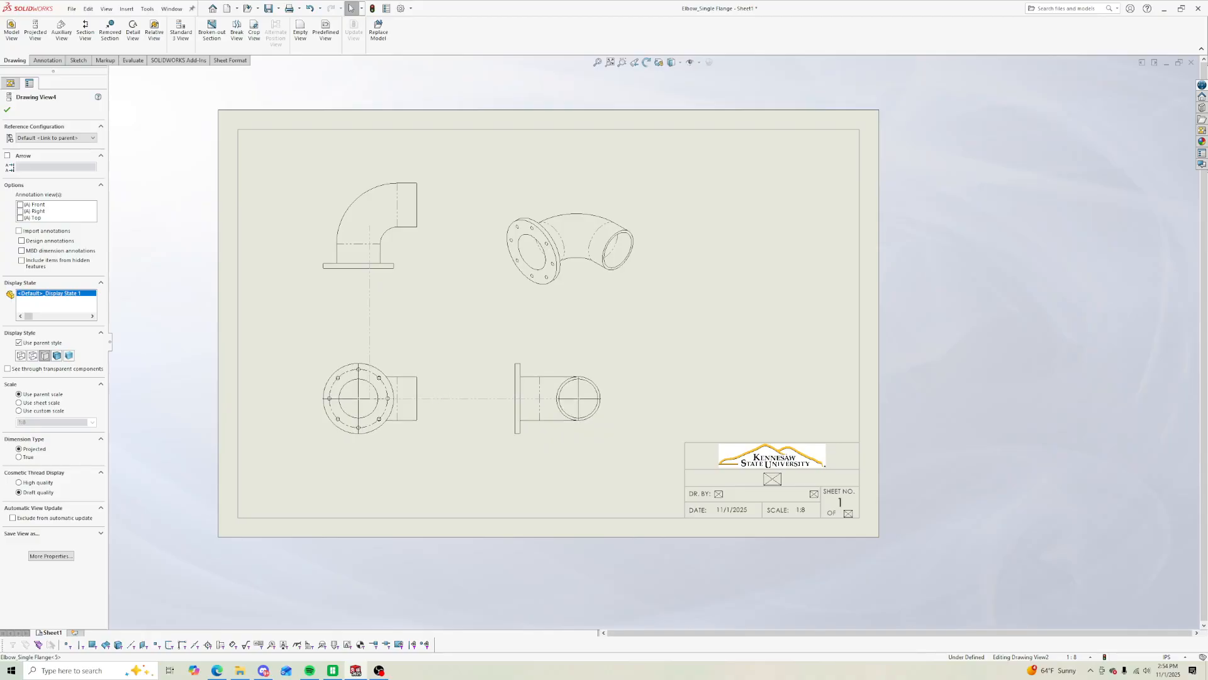
left_click_drag(516, 396, 520, 396)
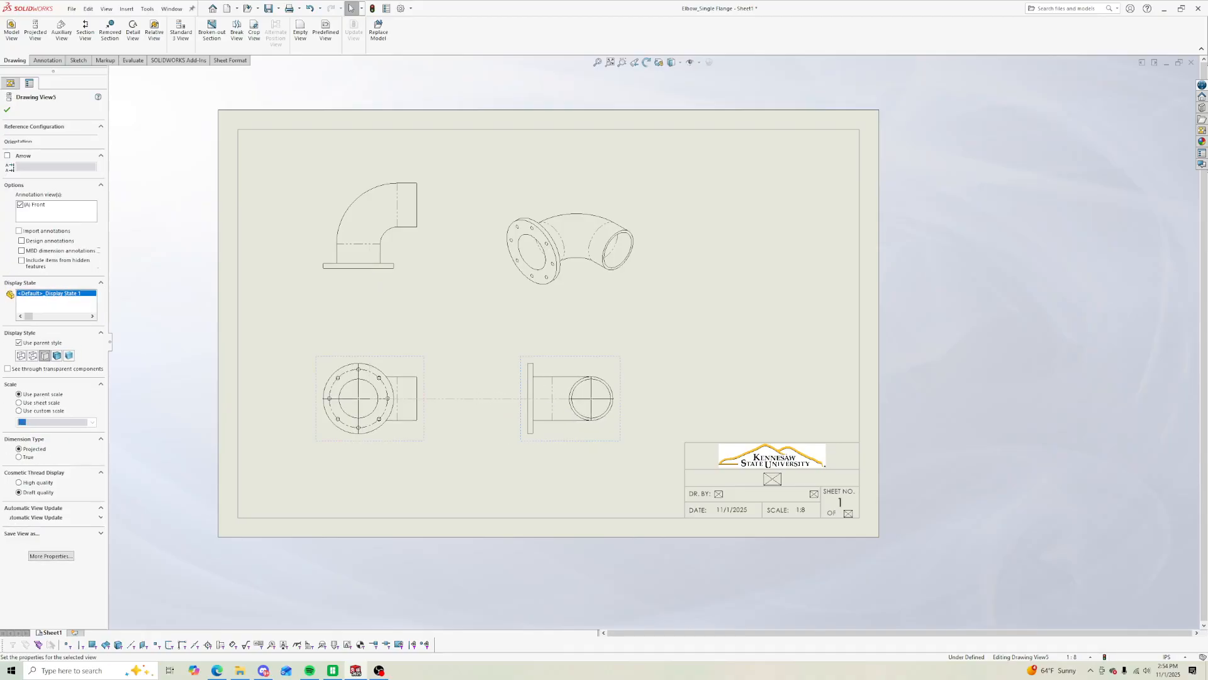
key("Escape")
left_click(584, 302)
key("Escape")
left_click_drag(595, 314, 604, 303)
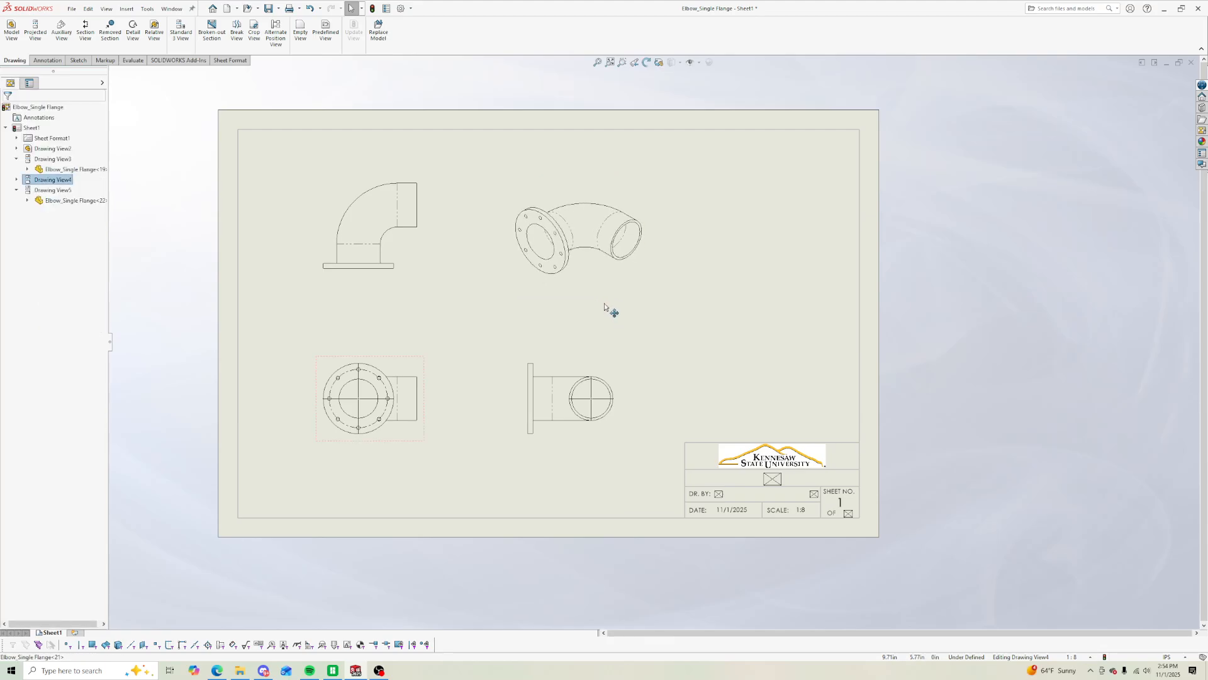
key("Escape")
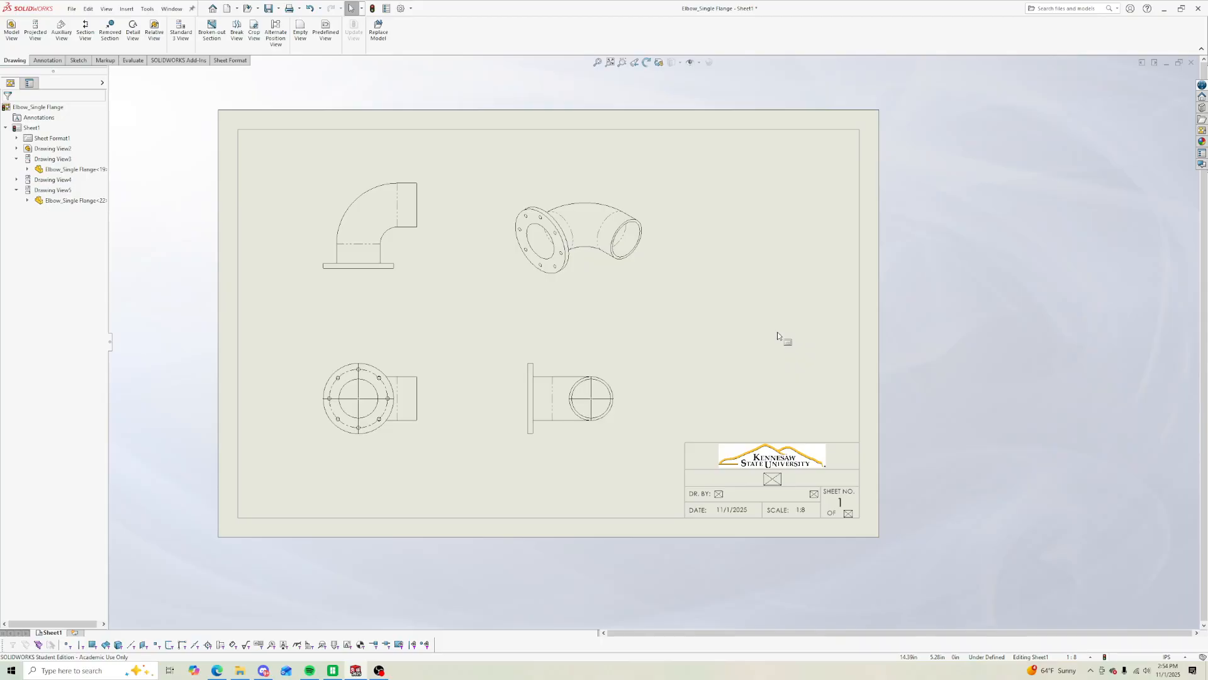
Step: Set the document's primary and dual dimension precision to three decimal places (.123)
left_click(47, 60)
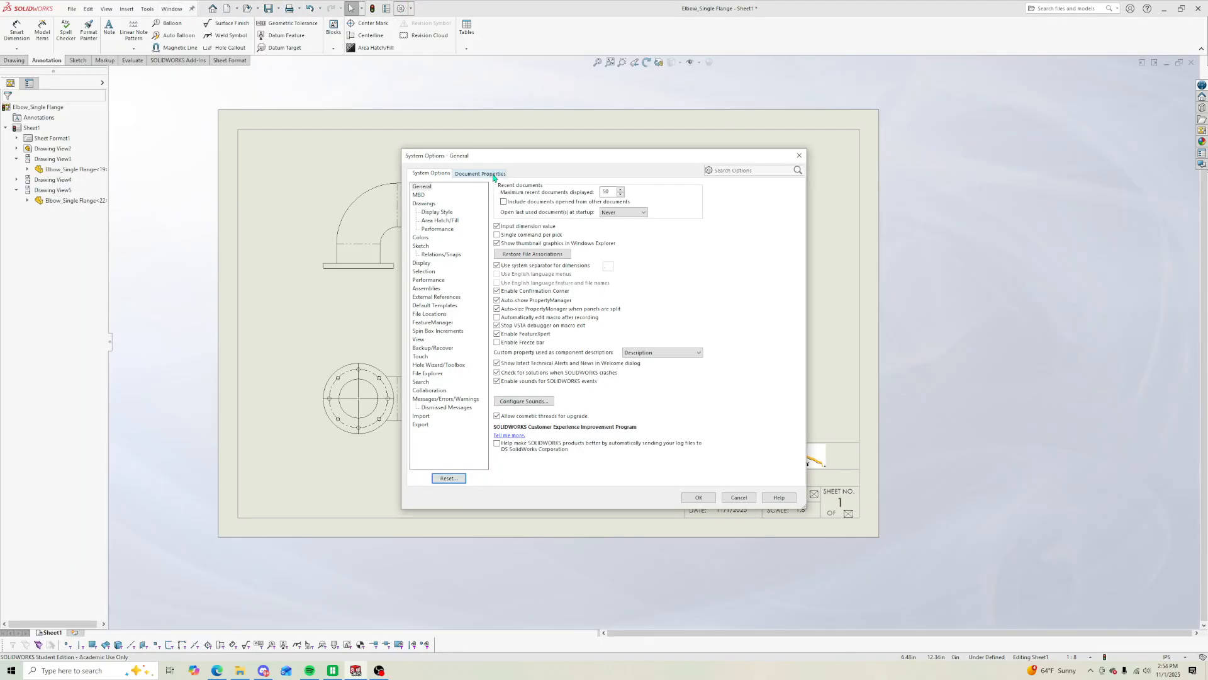
left_click(486, 175)
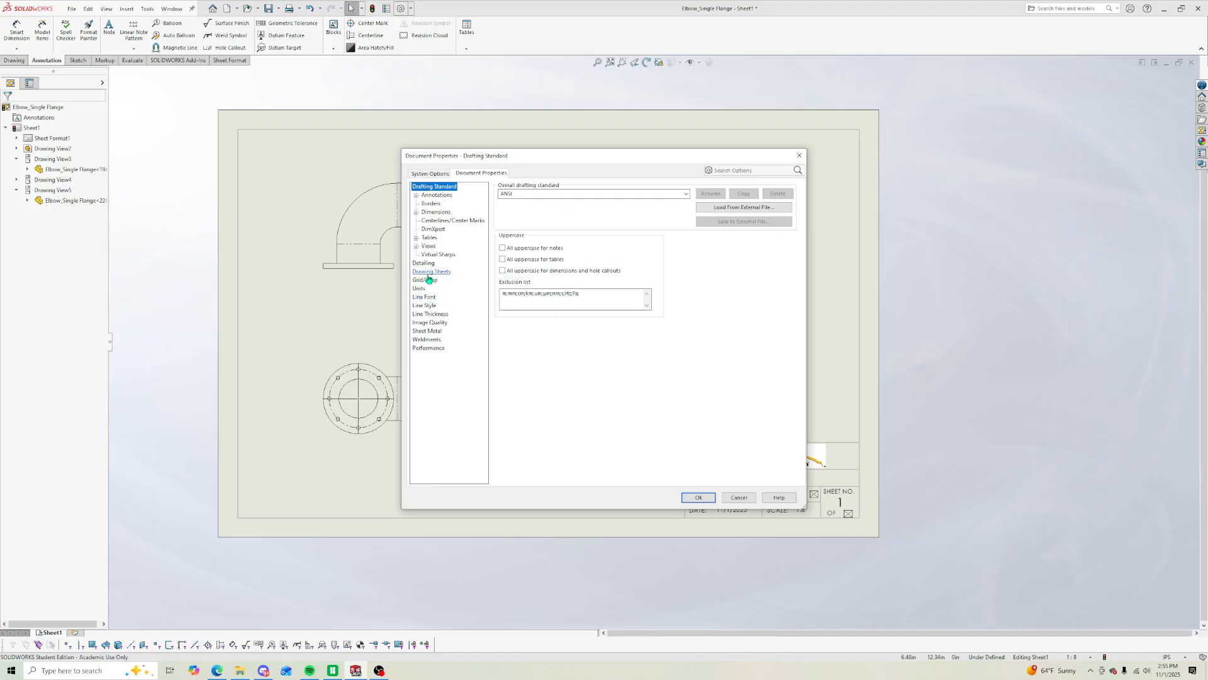
left_click(436, 213)
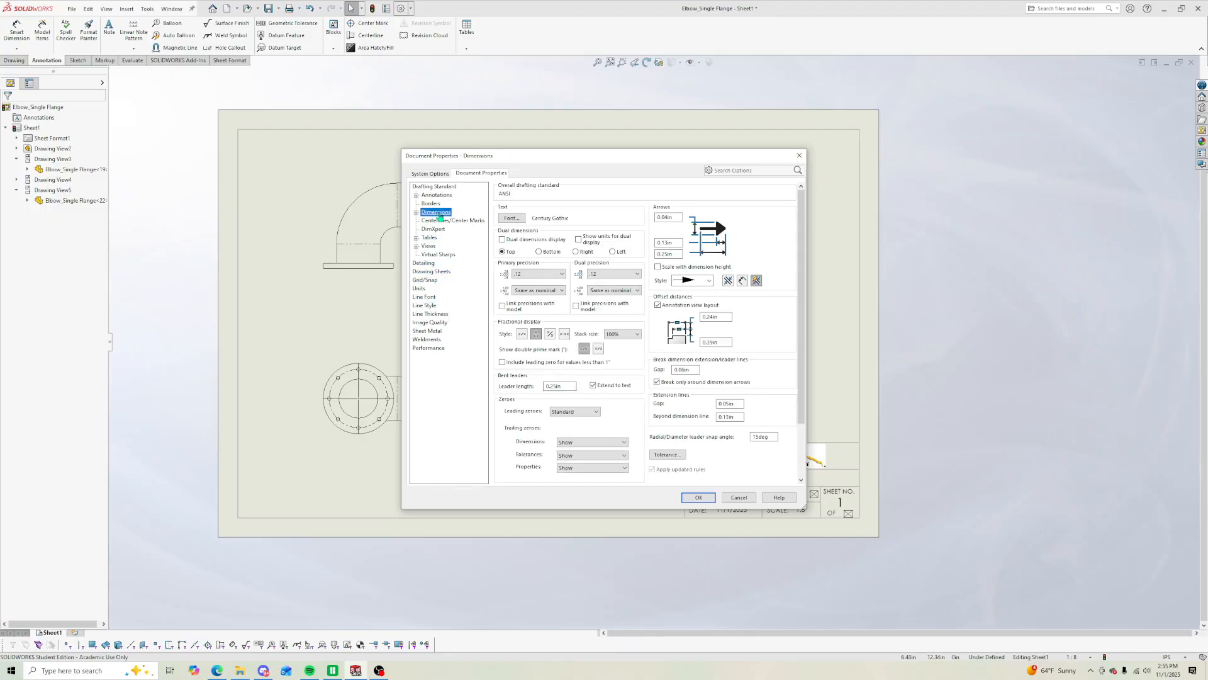
left_click(560, 276)
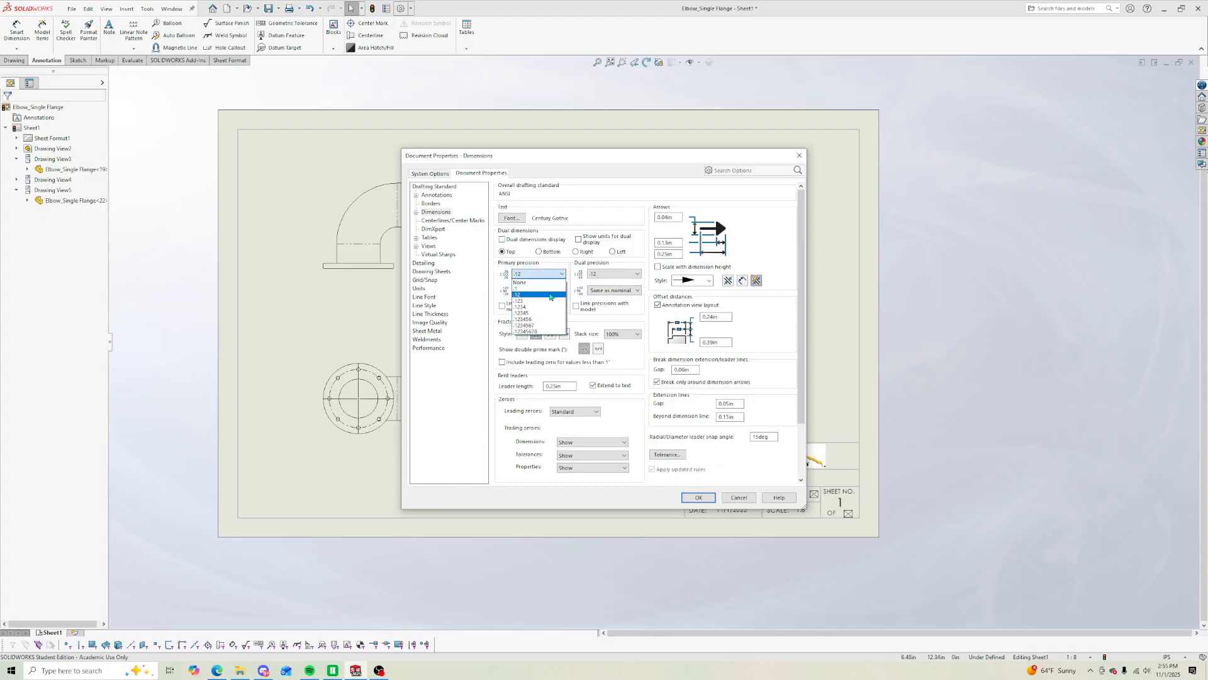
left_click(543, 295)
left_click(536, 277)
left_click(527, 301)
left_click(606, 278)
left_click(604, 300)
left_click(700, 498)
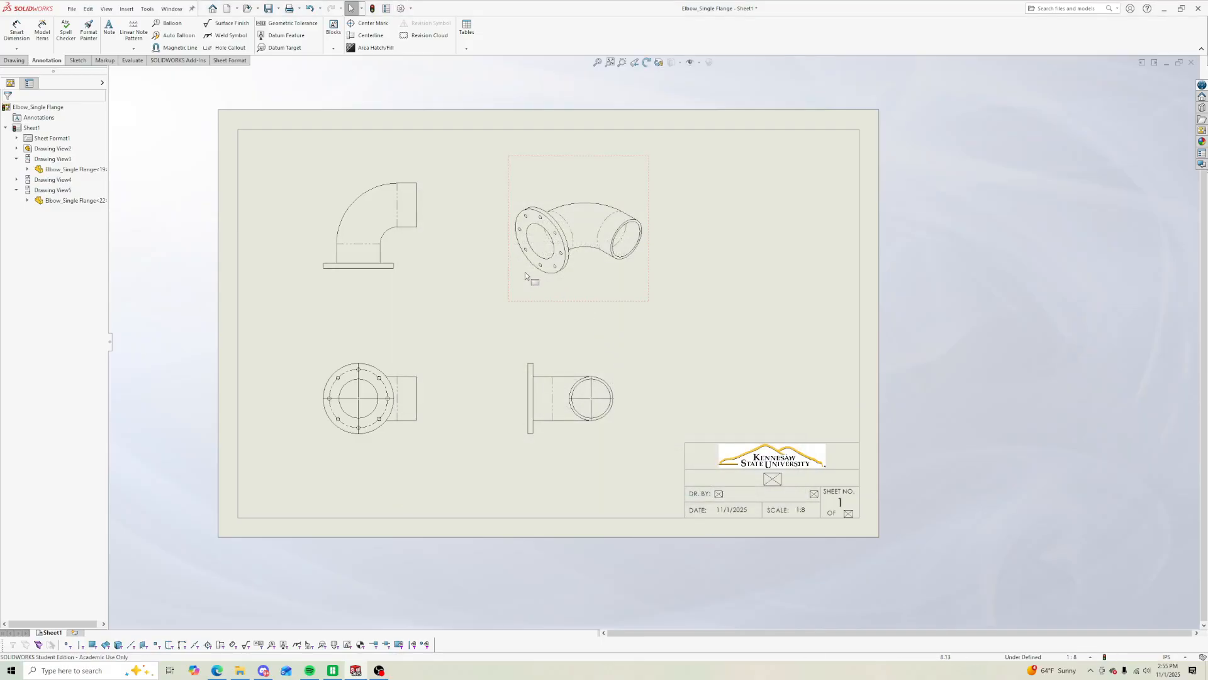
Step: Try radius dimensions on the outer and inner bend arcs of the upper elbow view, deleting the outer one
left_click(28, 33)
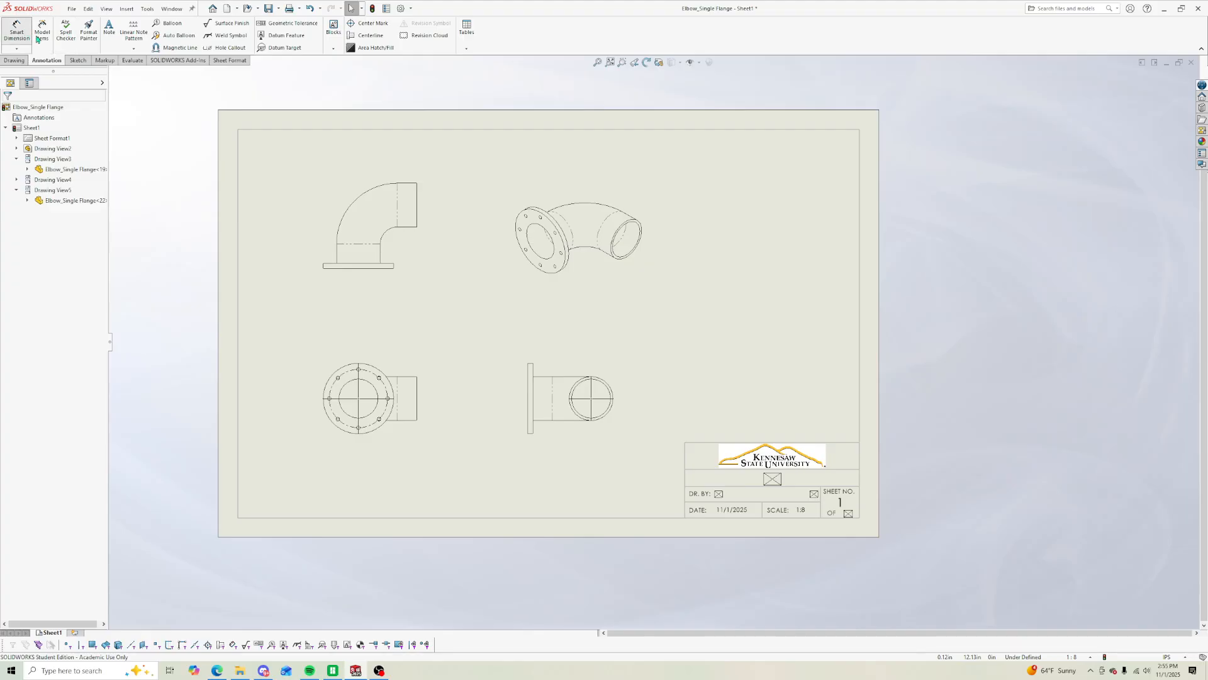
left_click(361, 200)
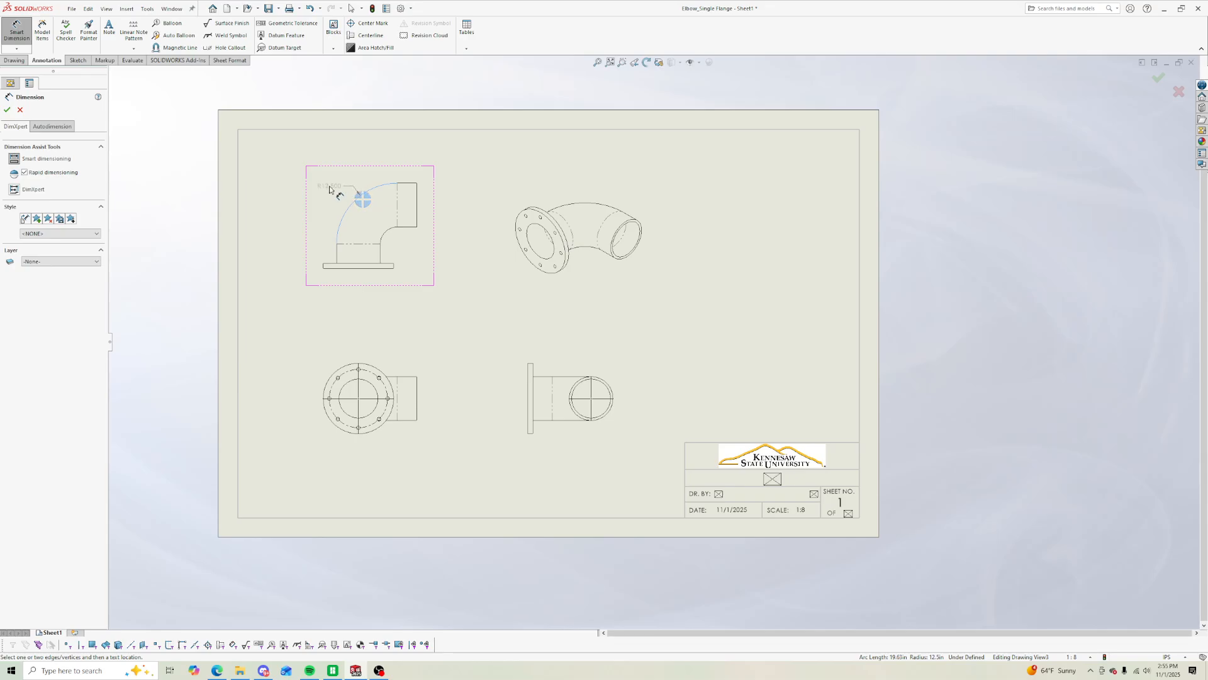
left_click(328, 187)
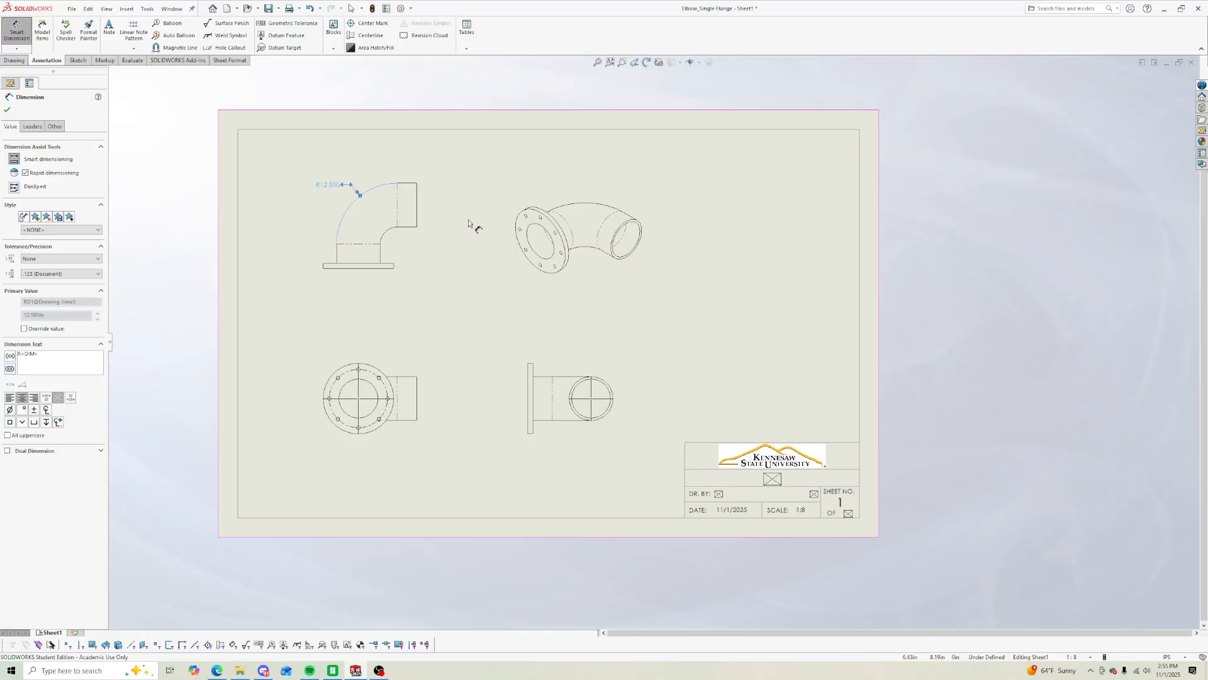
left_click(386, 237)
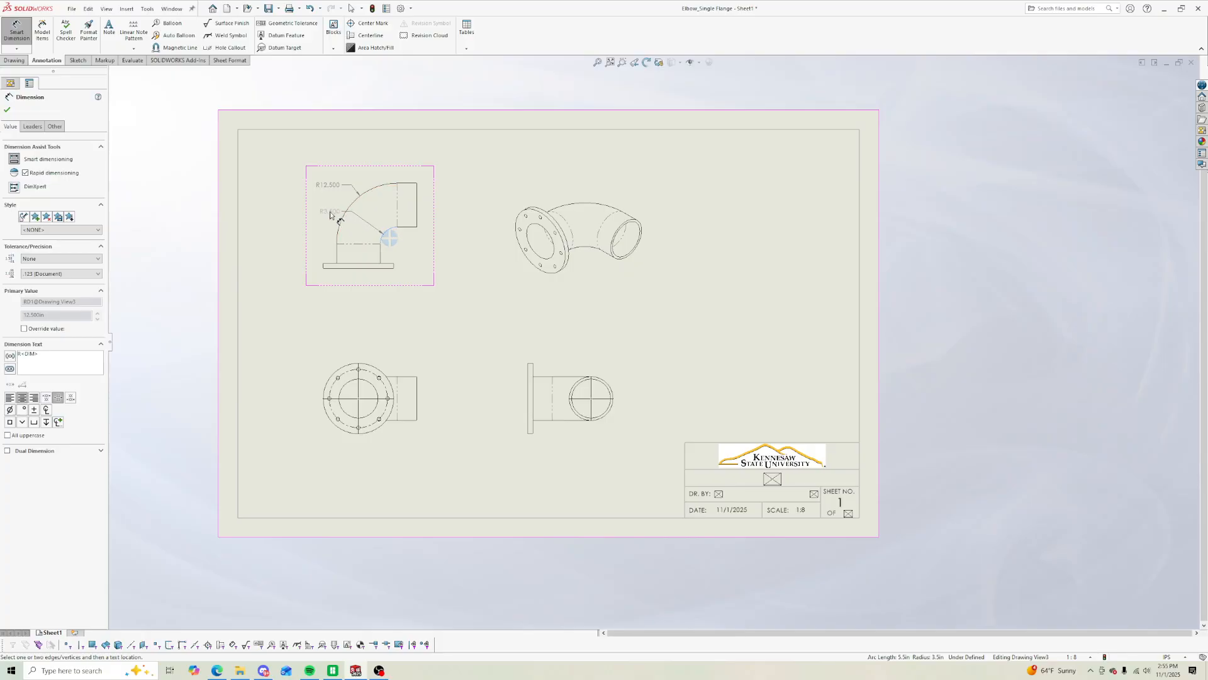
key("Escape")
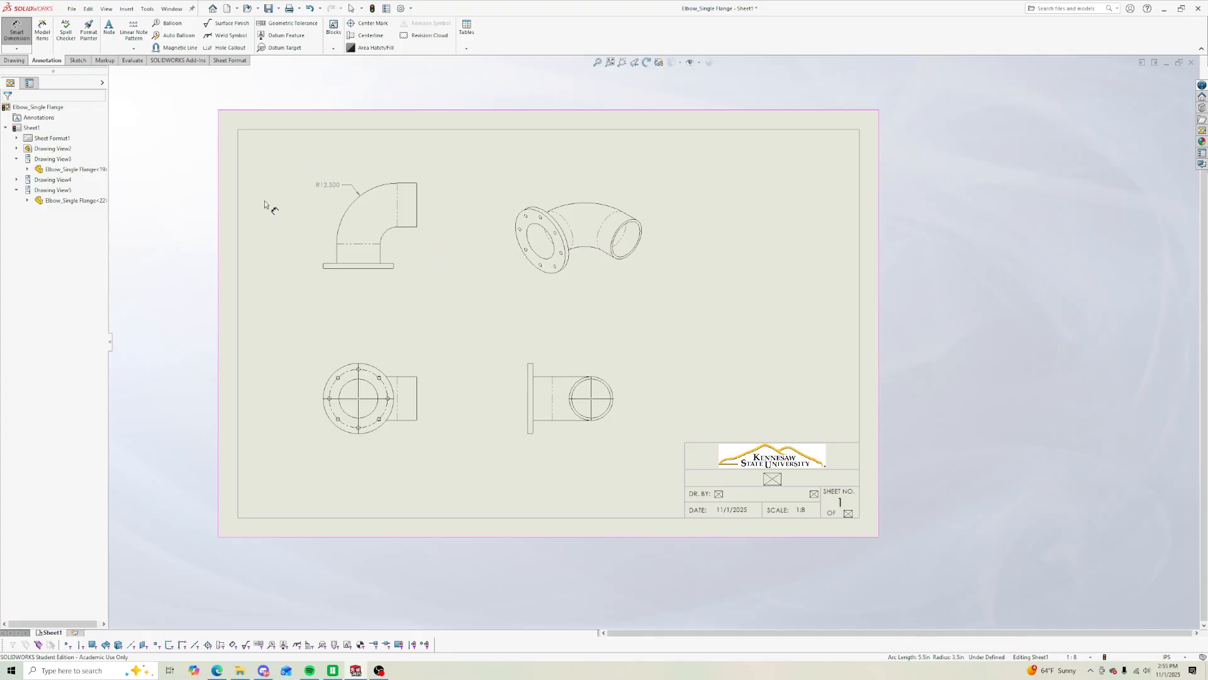
key("Escape")
left_click(328, 185)
key("Delete")
Step: Show the temporary axes in the drawing views and close the upper elbow view's properties
left_click(411, 183)
left_click(411, 174)
left_click(406, 182)
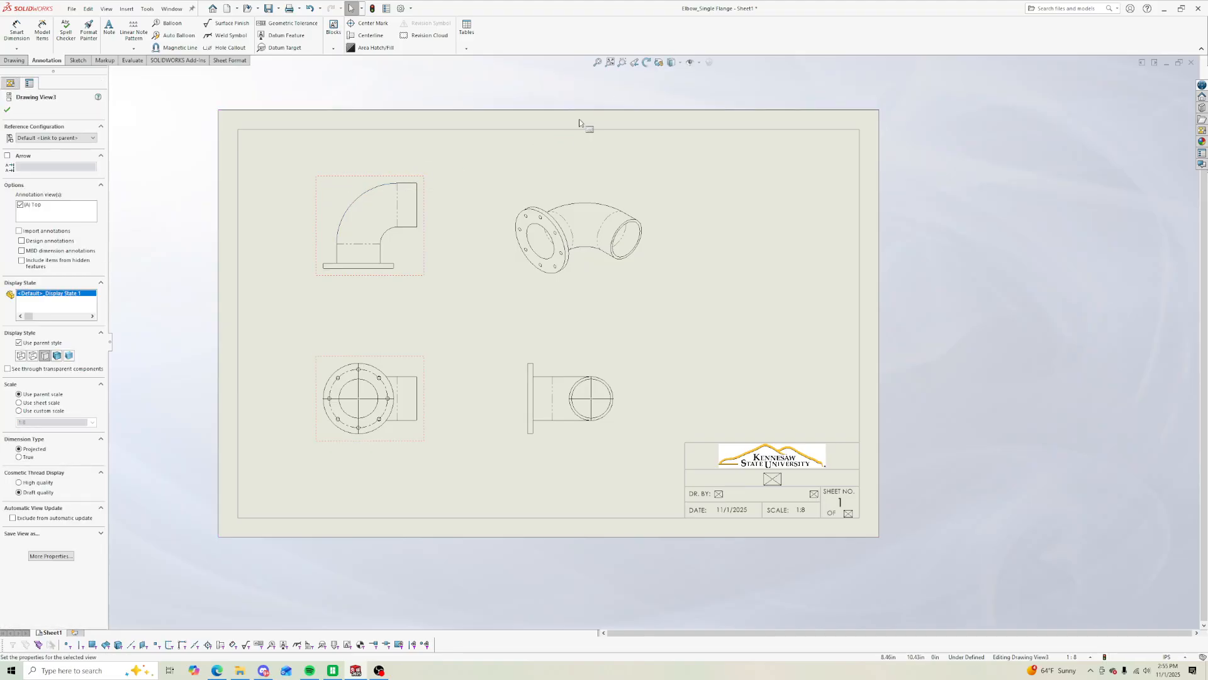
left_click(692, 62)
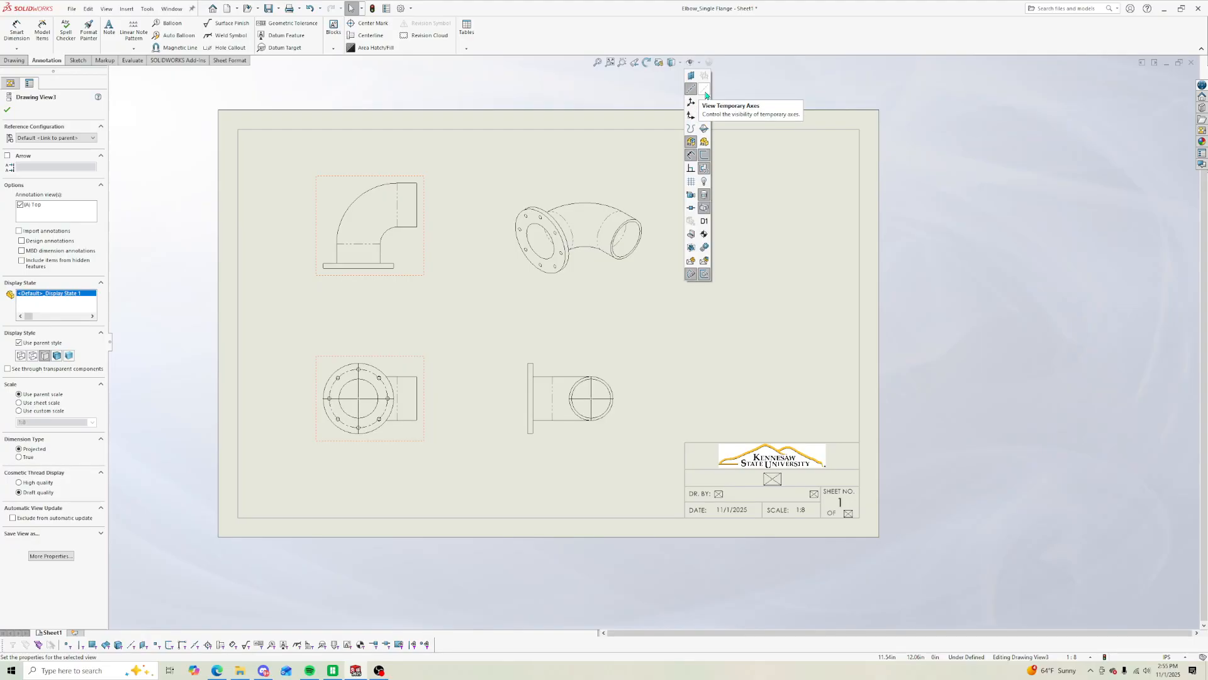
left_click(706, 92)
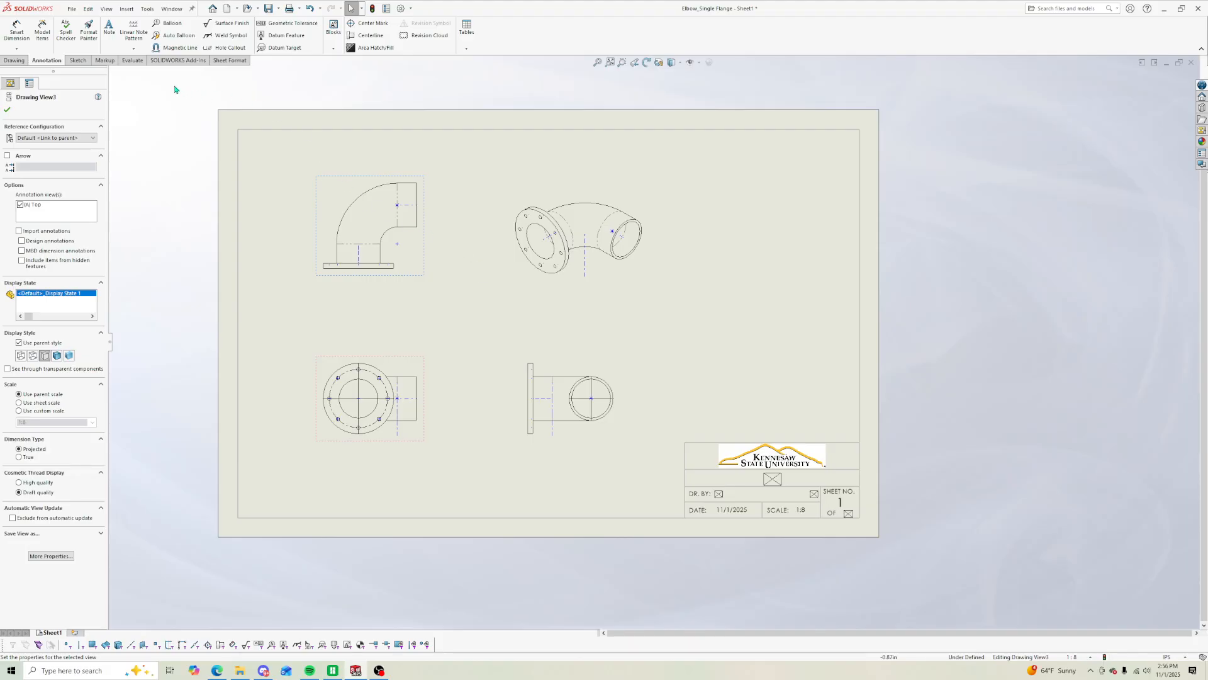
left_click(14, 60)
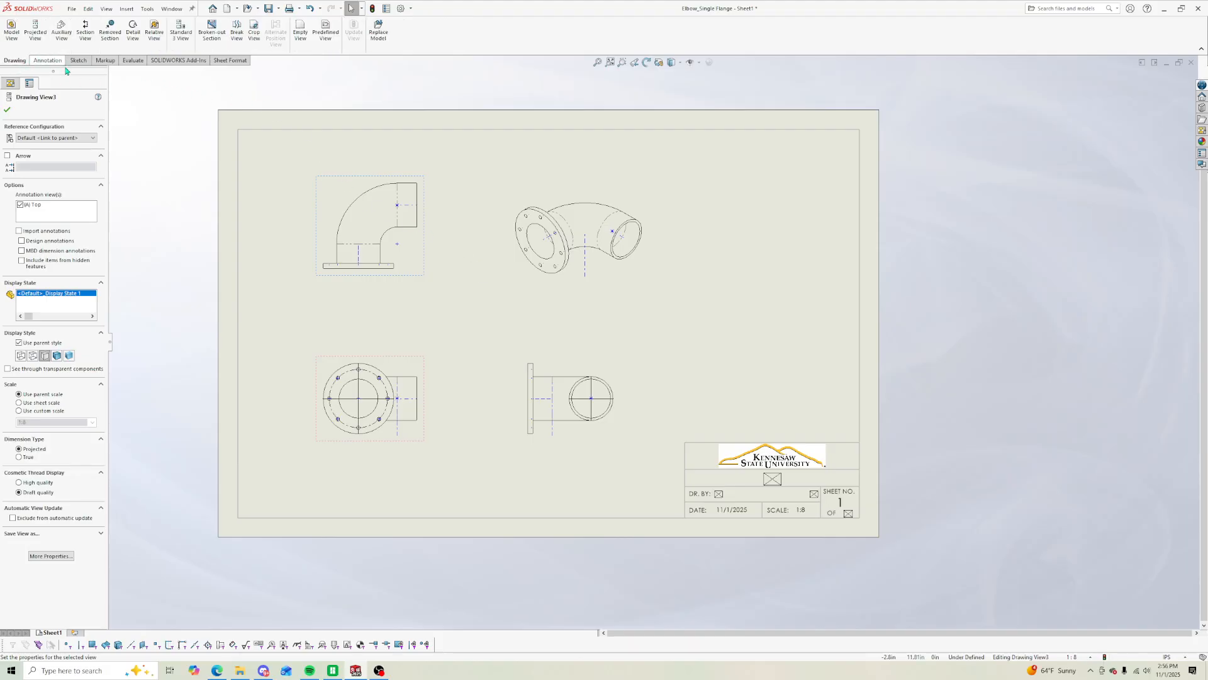
left_click(7, 111)
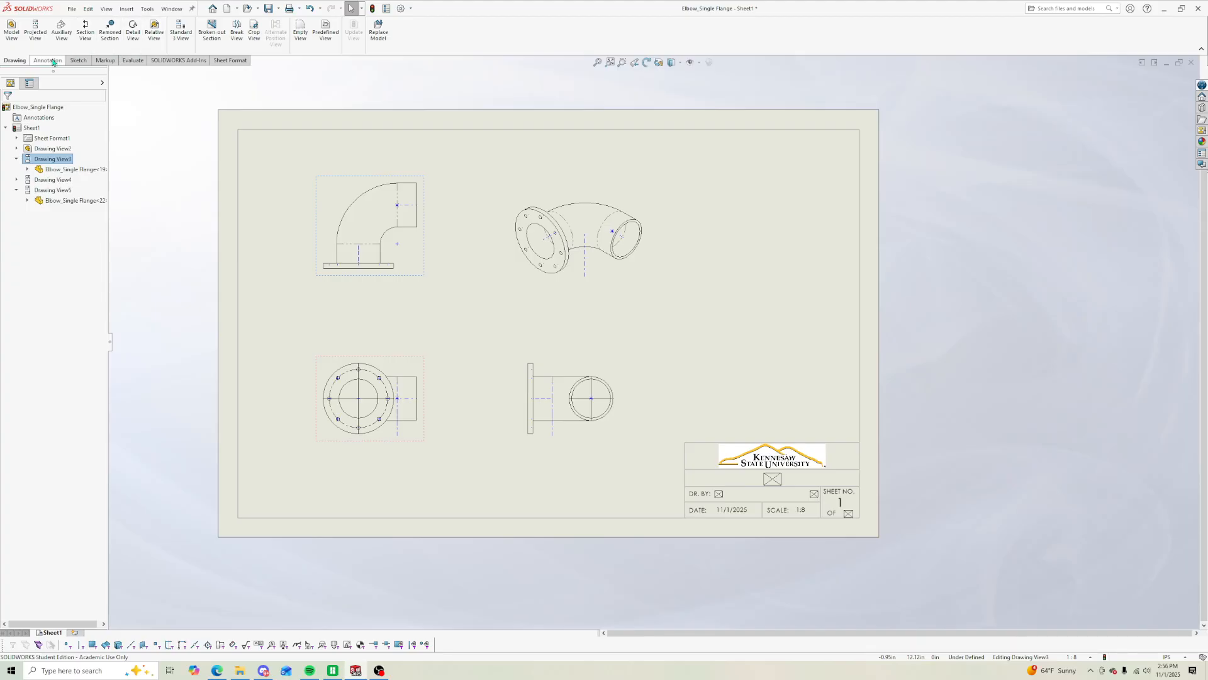
left_click(84, 62)
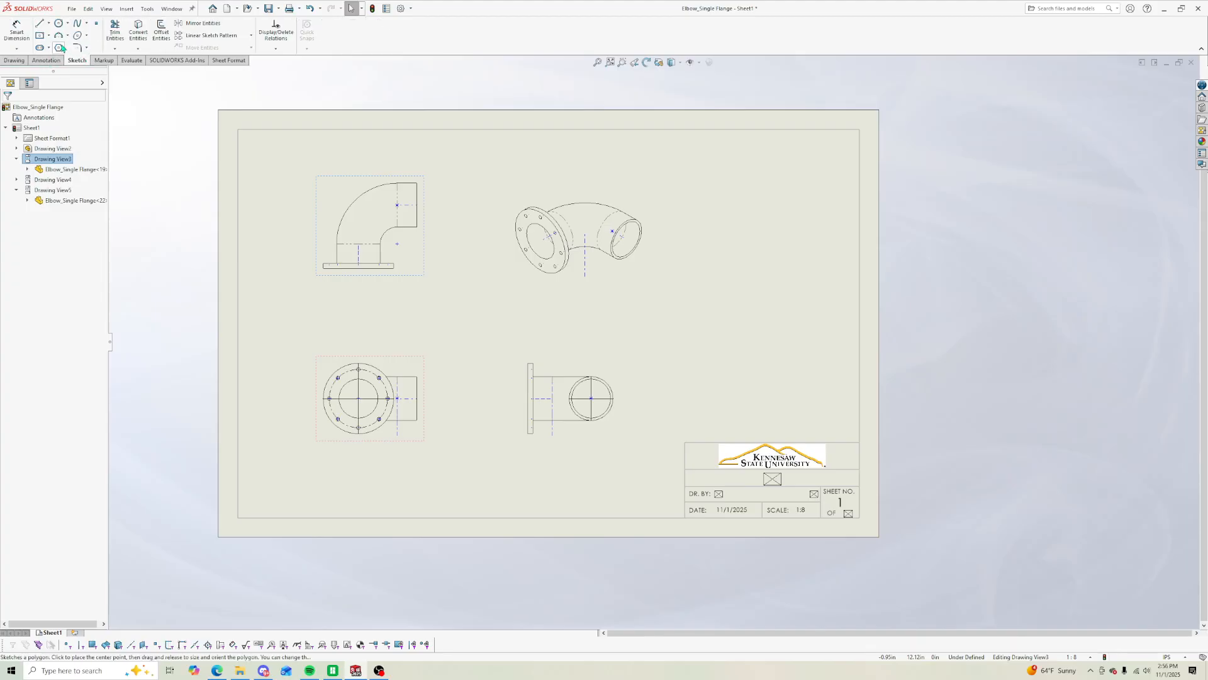
left_click(67, 36)
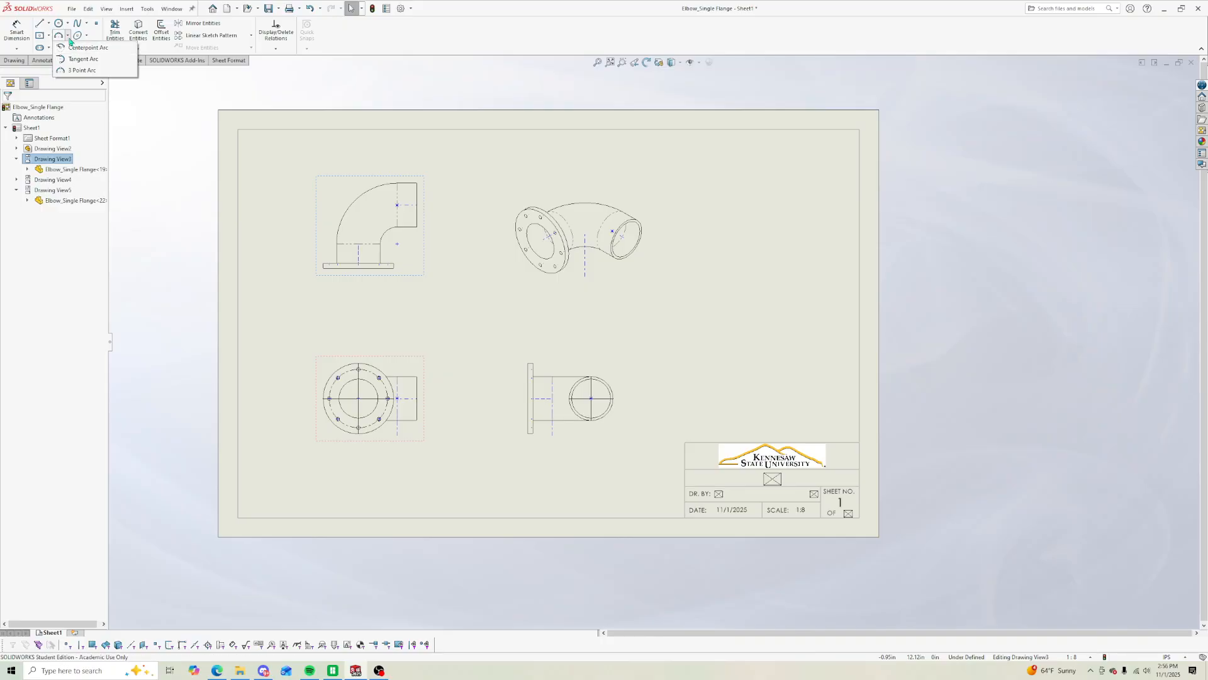
left_click(68, 37)
left_click(68, 38)
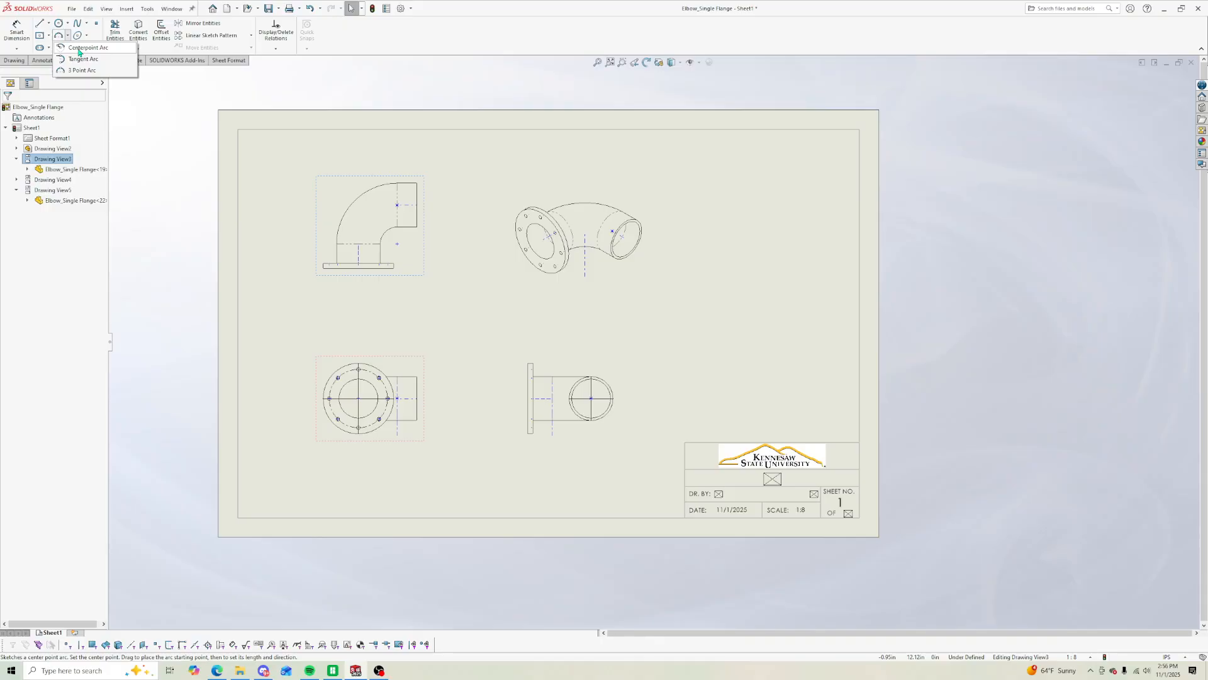
left_click(78, 49)
left_click(397, 205)
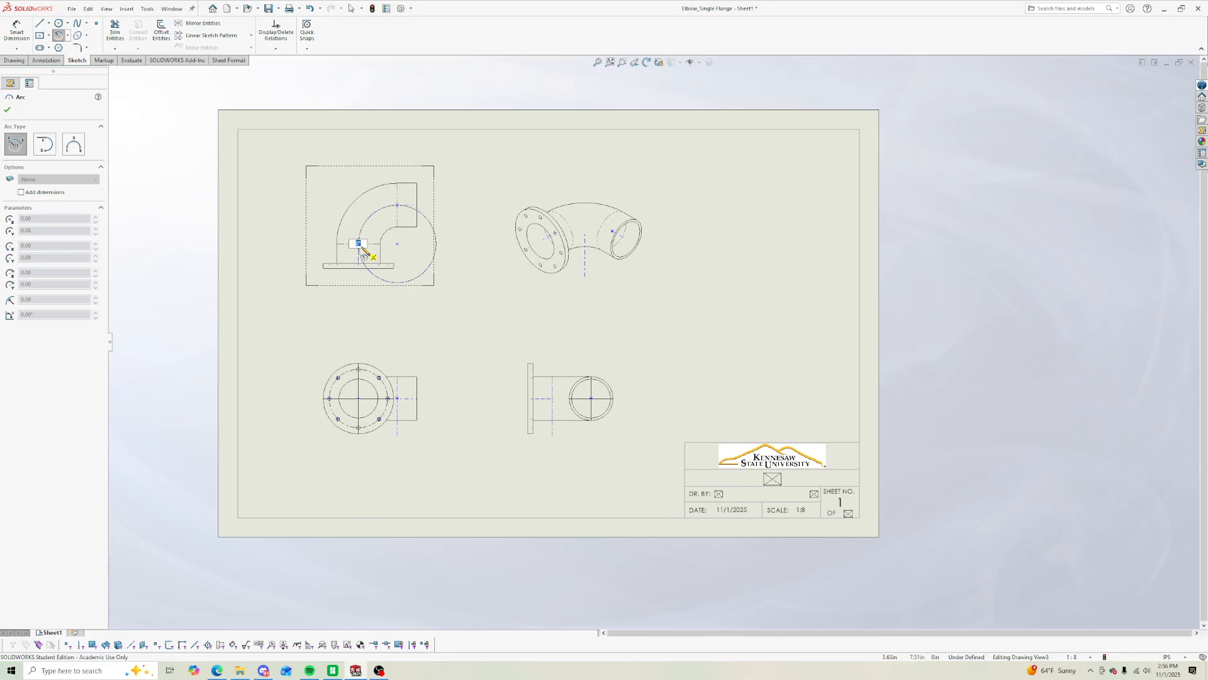
key("Escape")
left_click(115, 31)
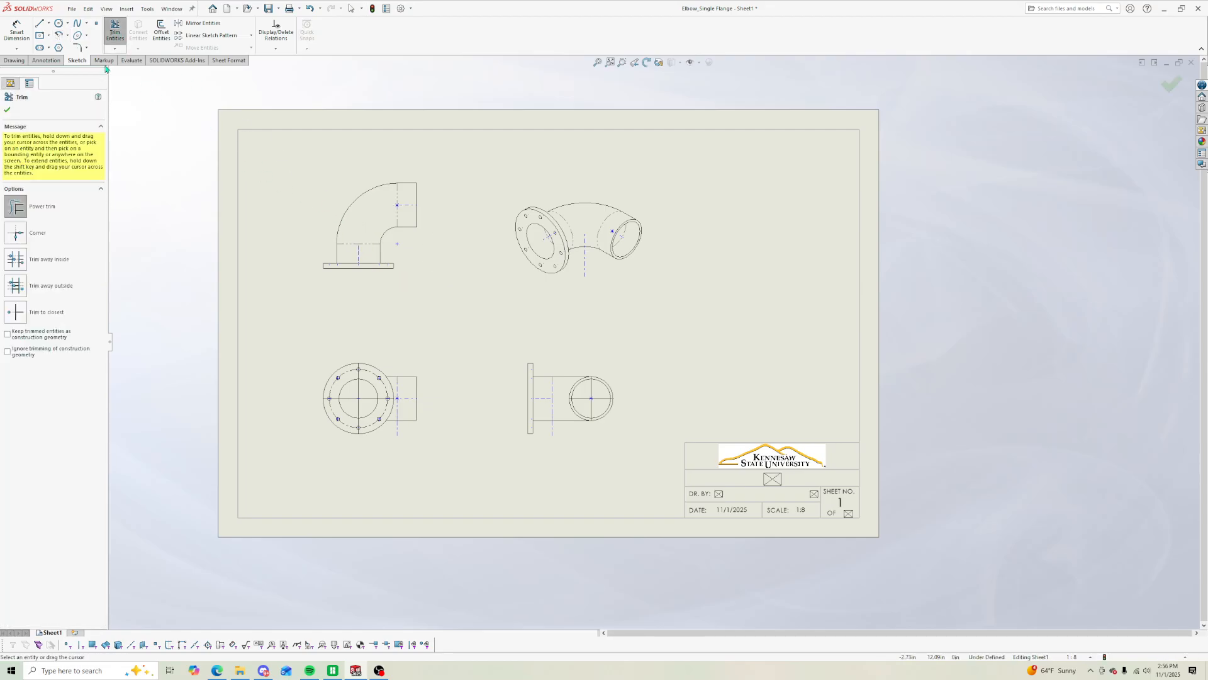
left_click(67, 35)
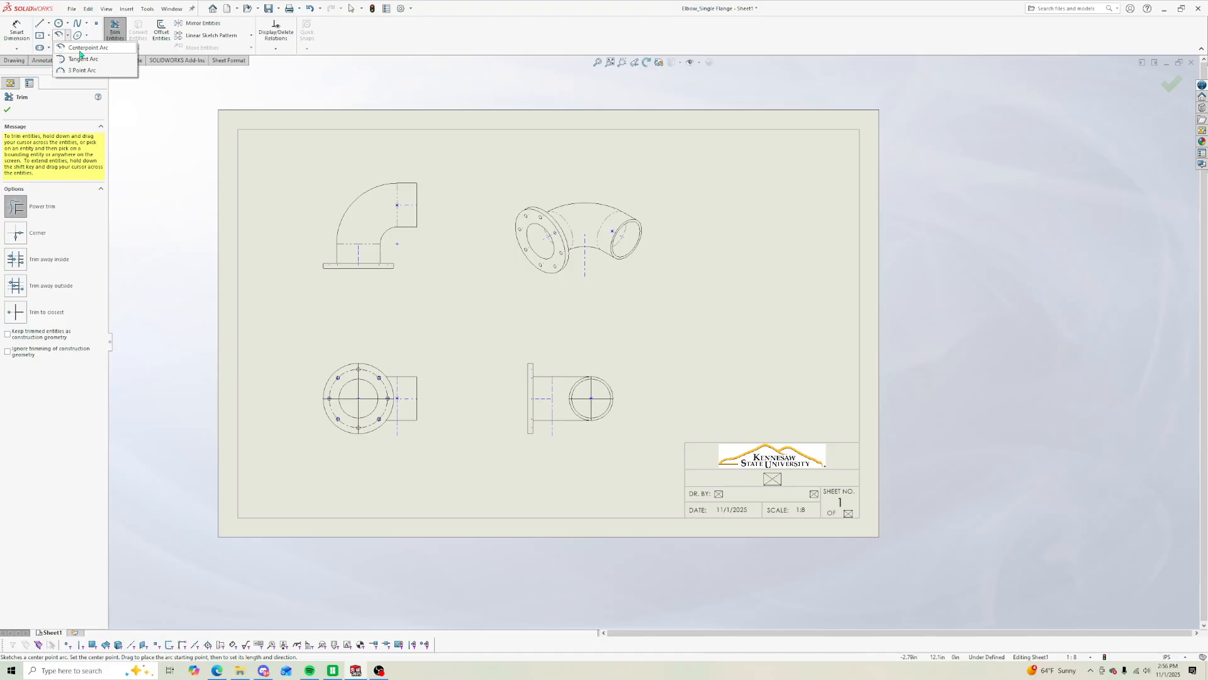
left_click(79, 47)
left_click(397, 244)
left_click(397, 207)
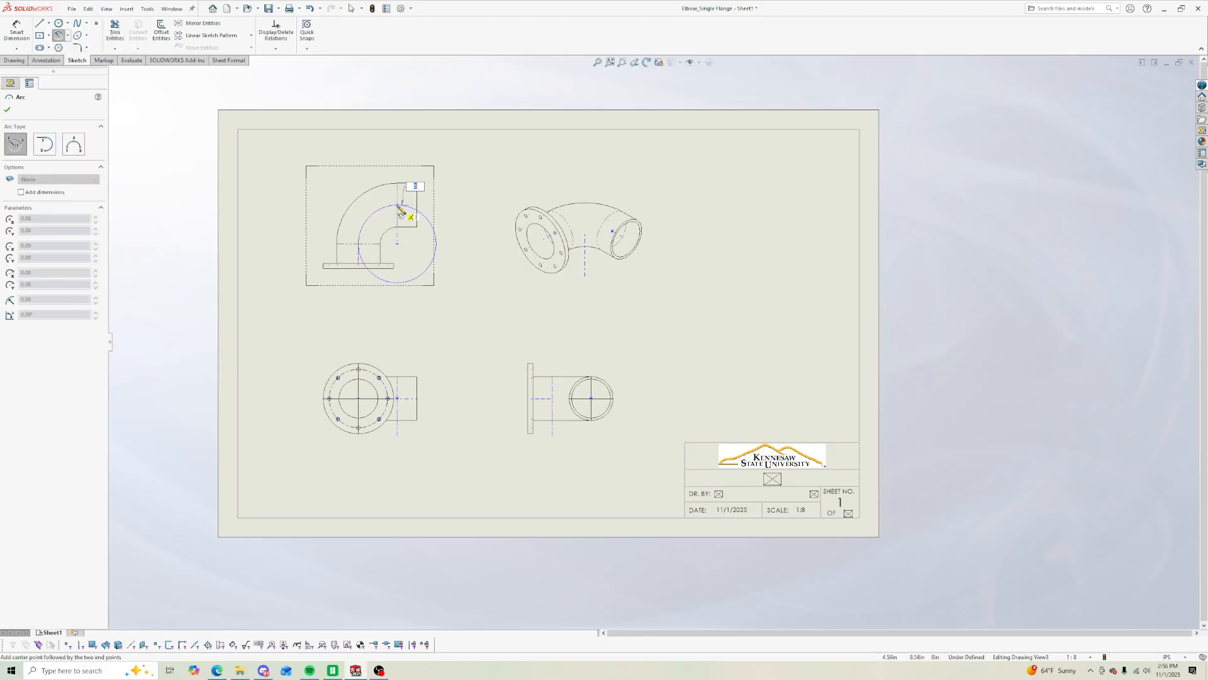
left_click(400, 210)
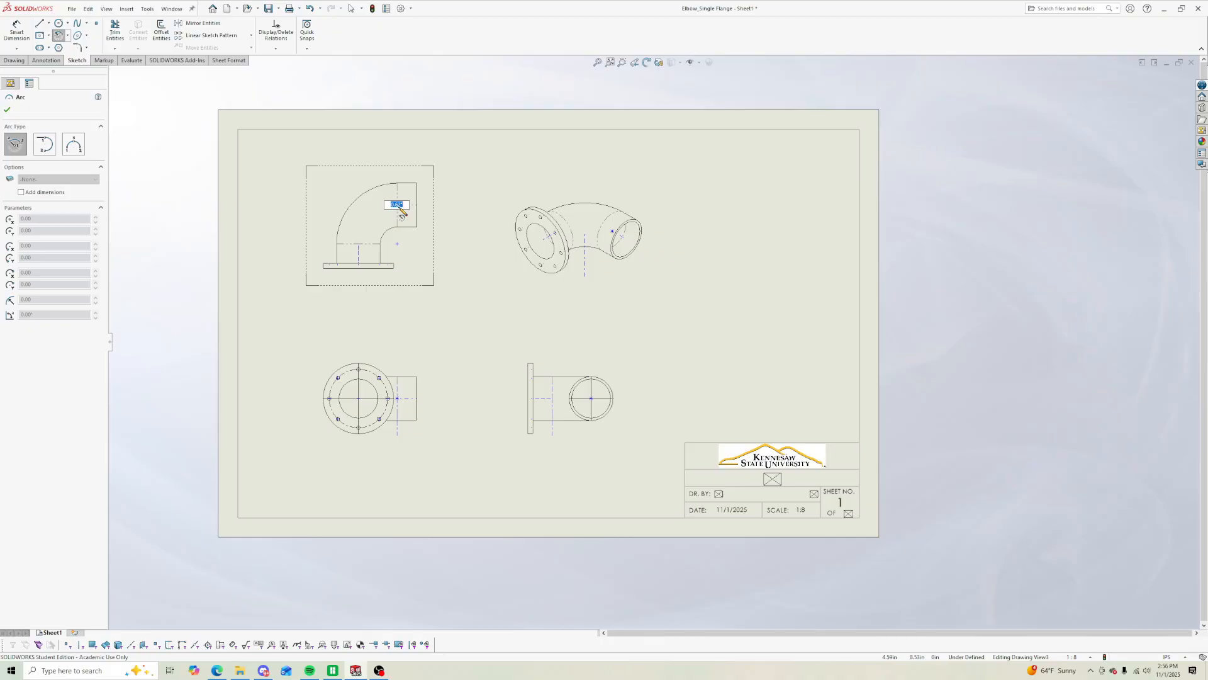
key("Escape")
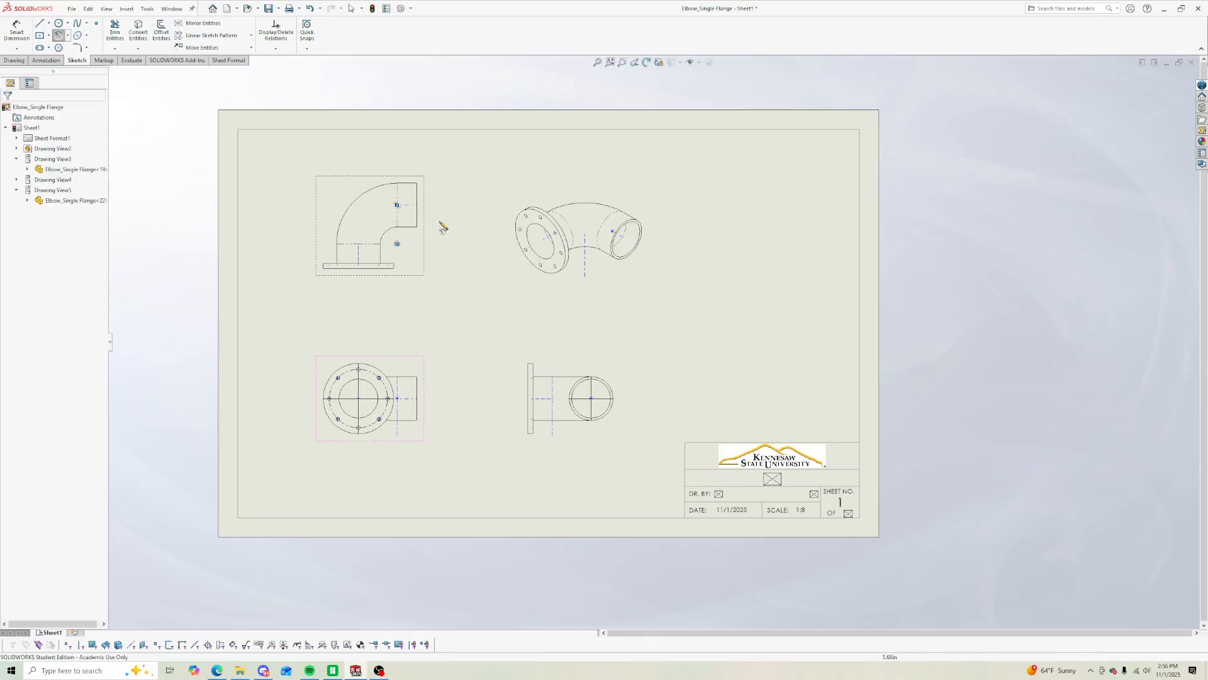
key("Escape")
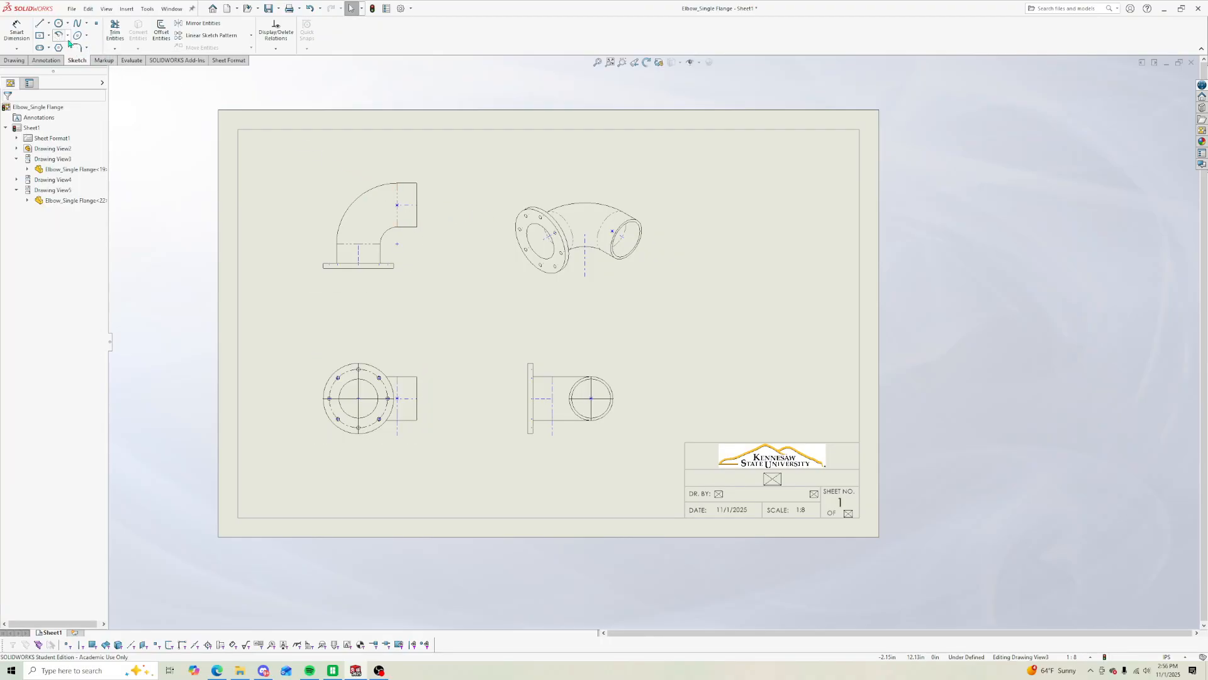
left_click(68, 36)
left_click(82, 47)
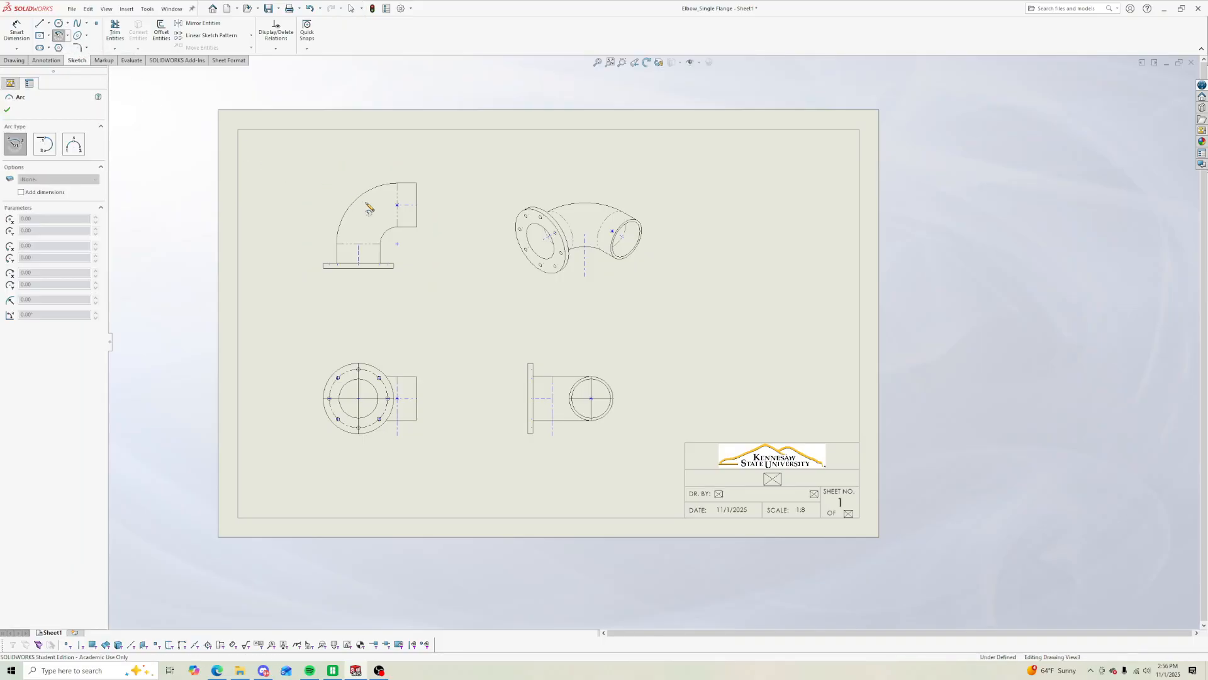
left_click(397, 204)
left_click(397, 205)
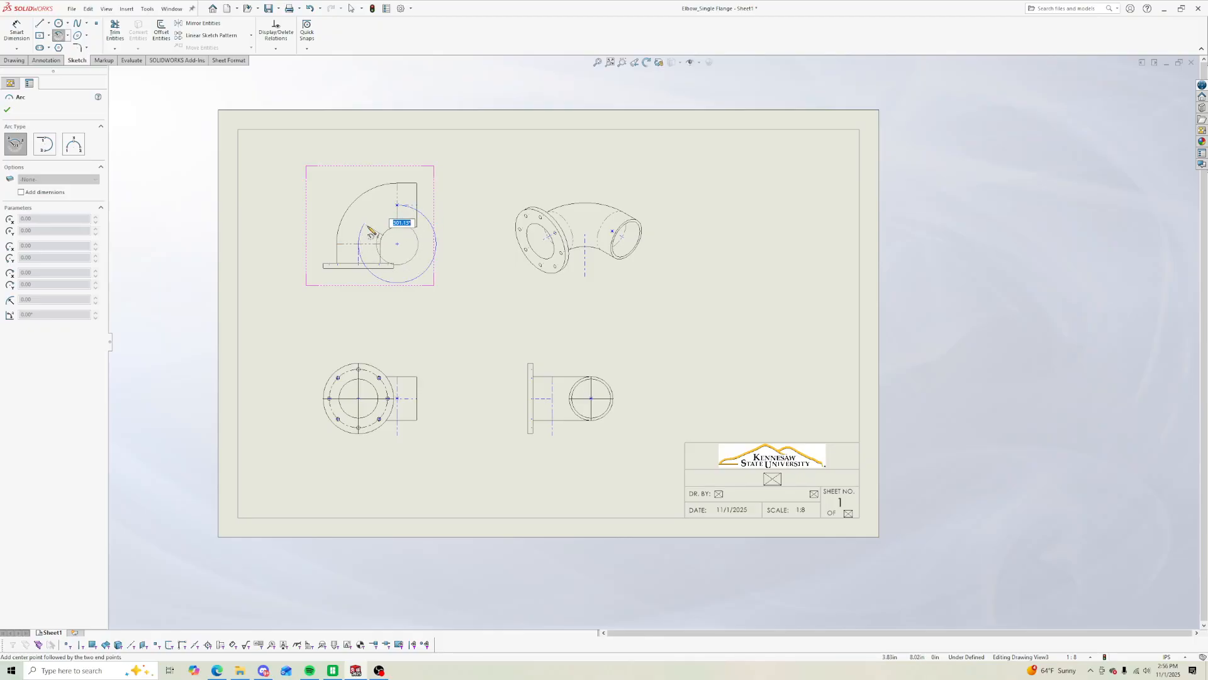
key("Escape")
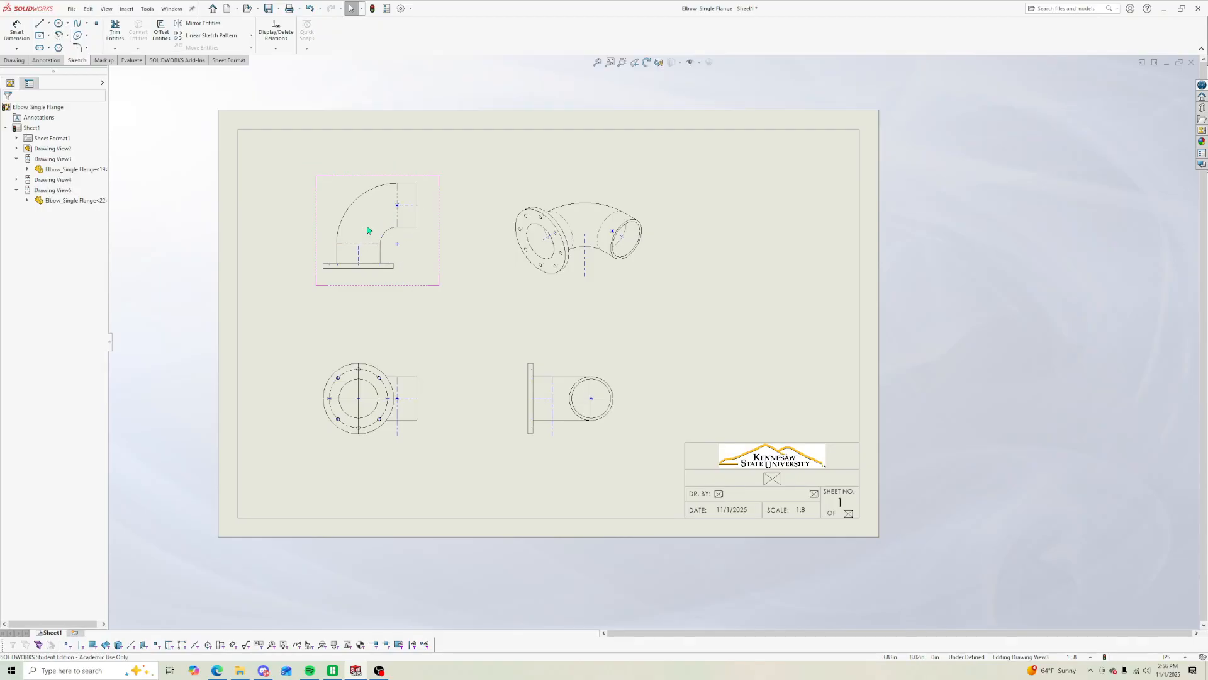
left_click(68, 36)
left_click(79, 45)
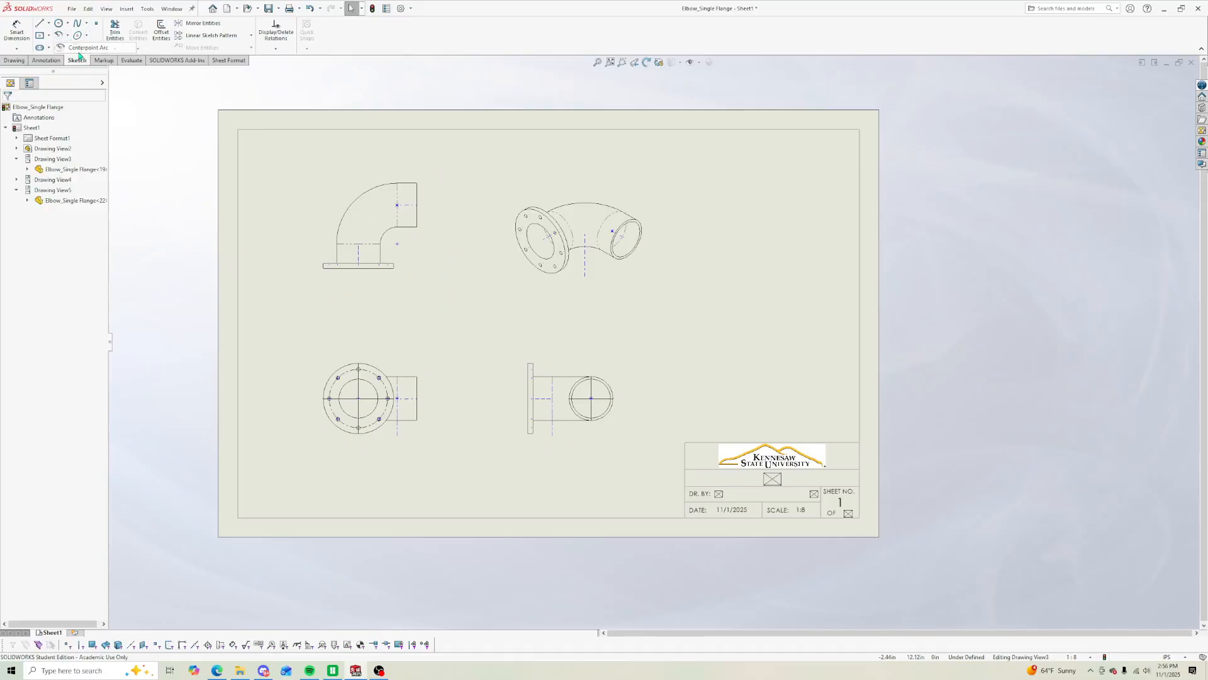
left_click(397, 244)
left_click(358, 247)
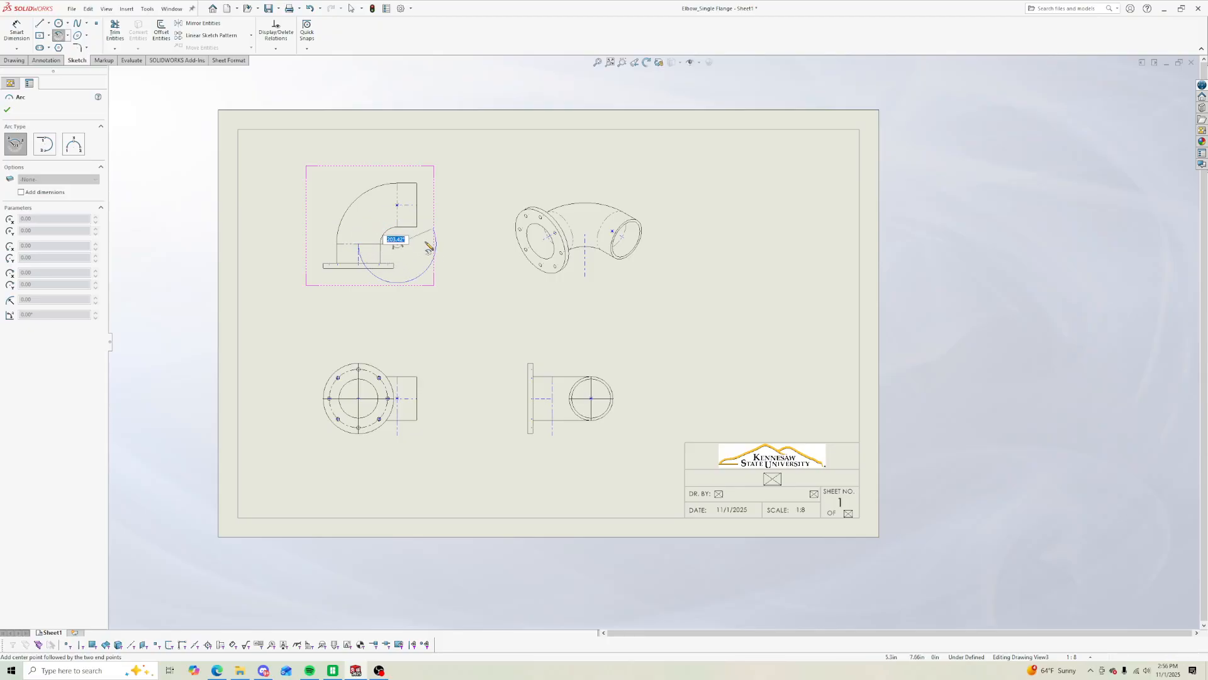
key("Escape")
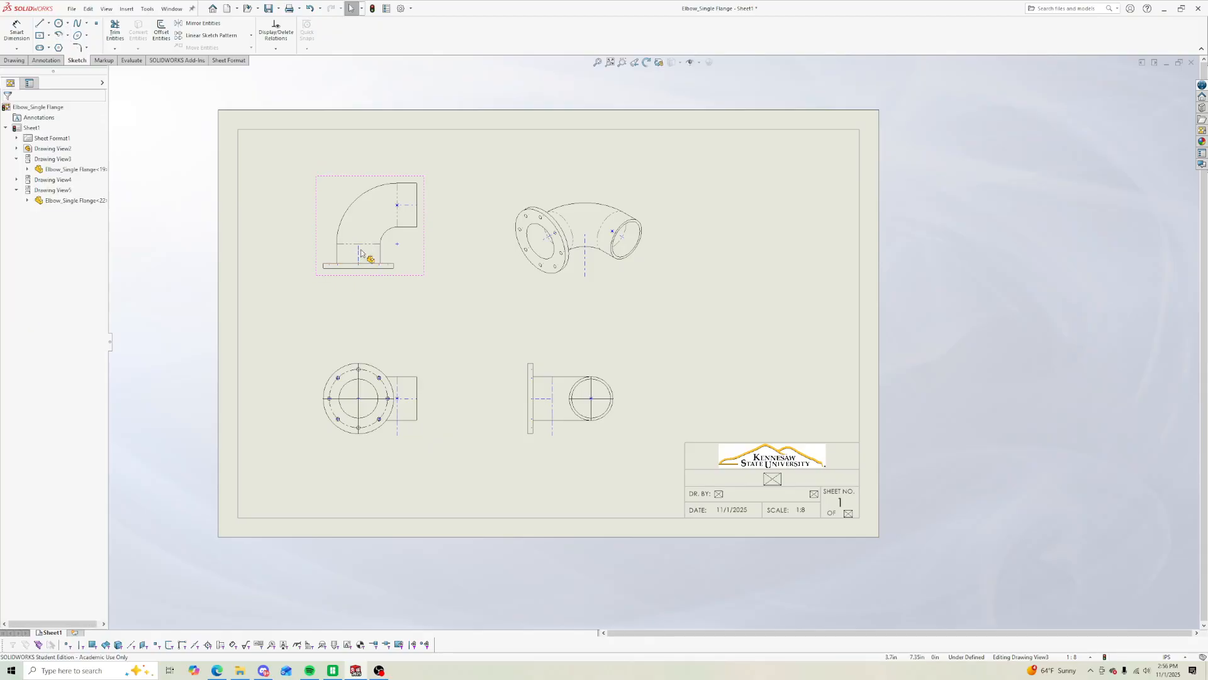
Step: Try a centerpoint arc of 8 in radius around the upper elbow view's bend center between the two pipe axes, then undo it
left_click(67, 36)
left_click(75, 50)
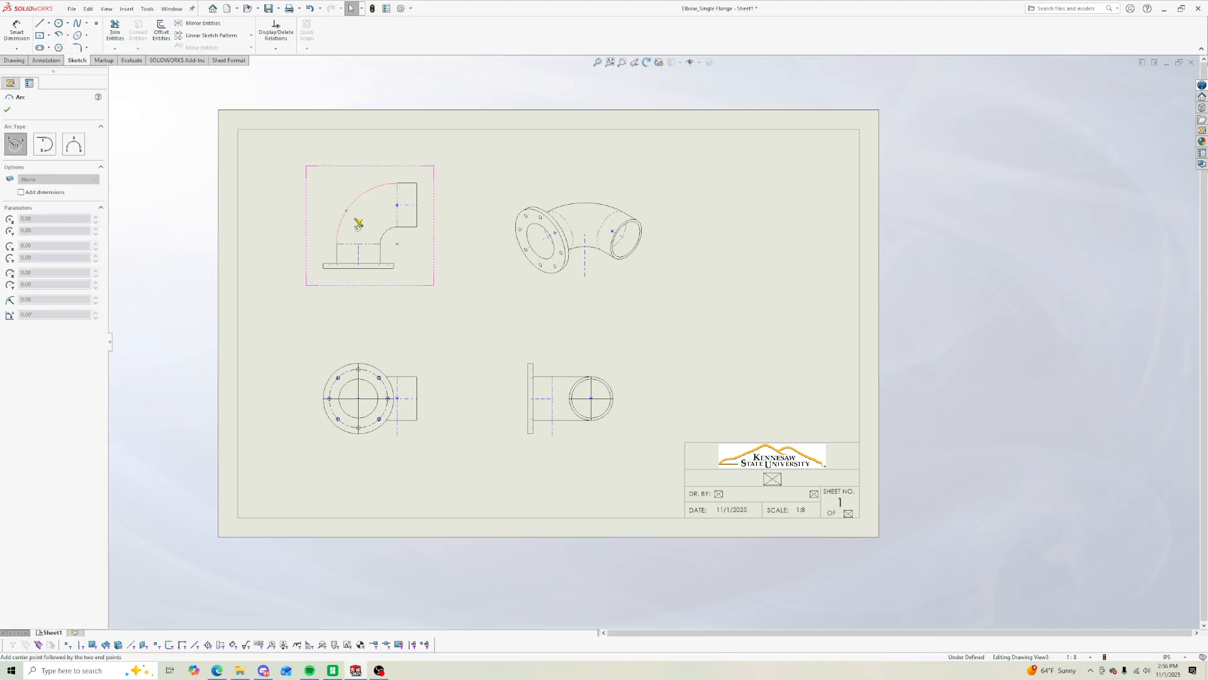
left_click(396, 244)
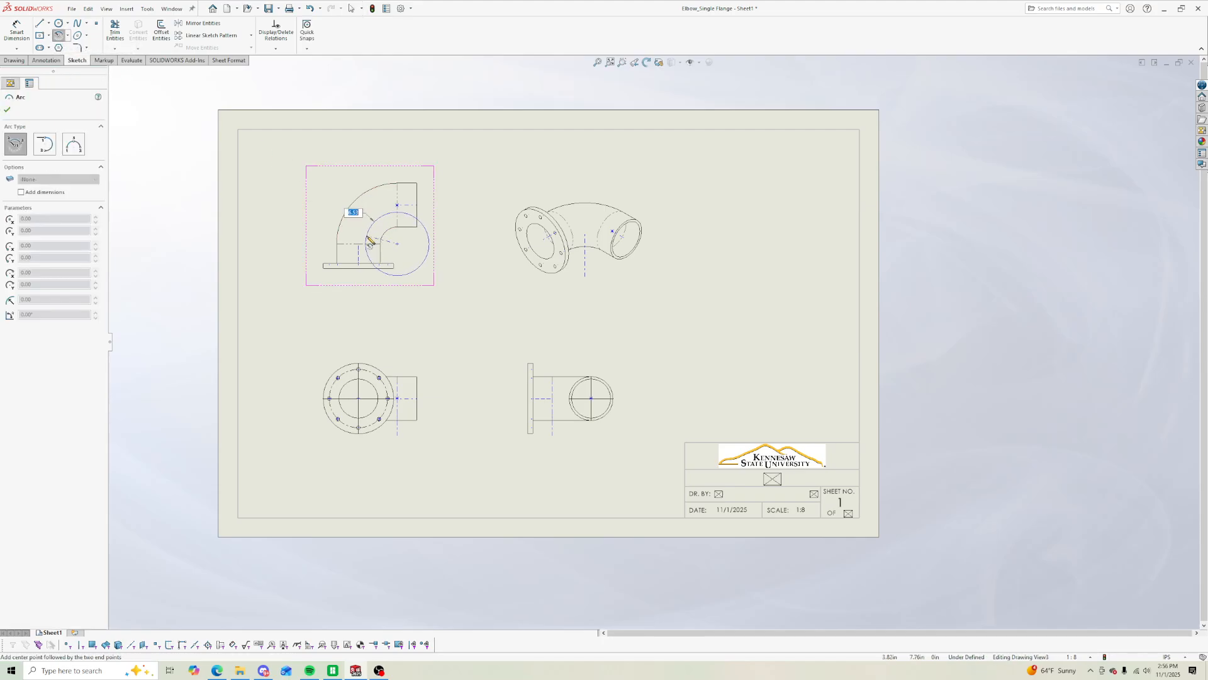
left_click(397, 206)
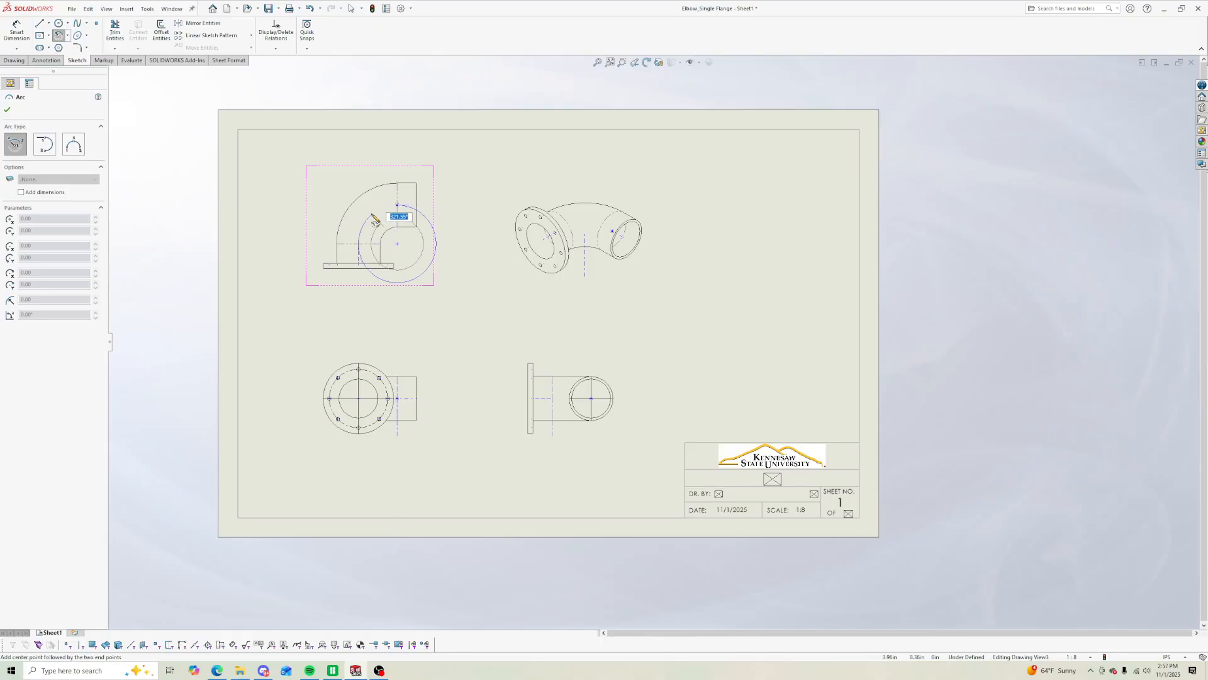
left_click(358, 243)
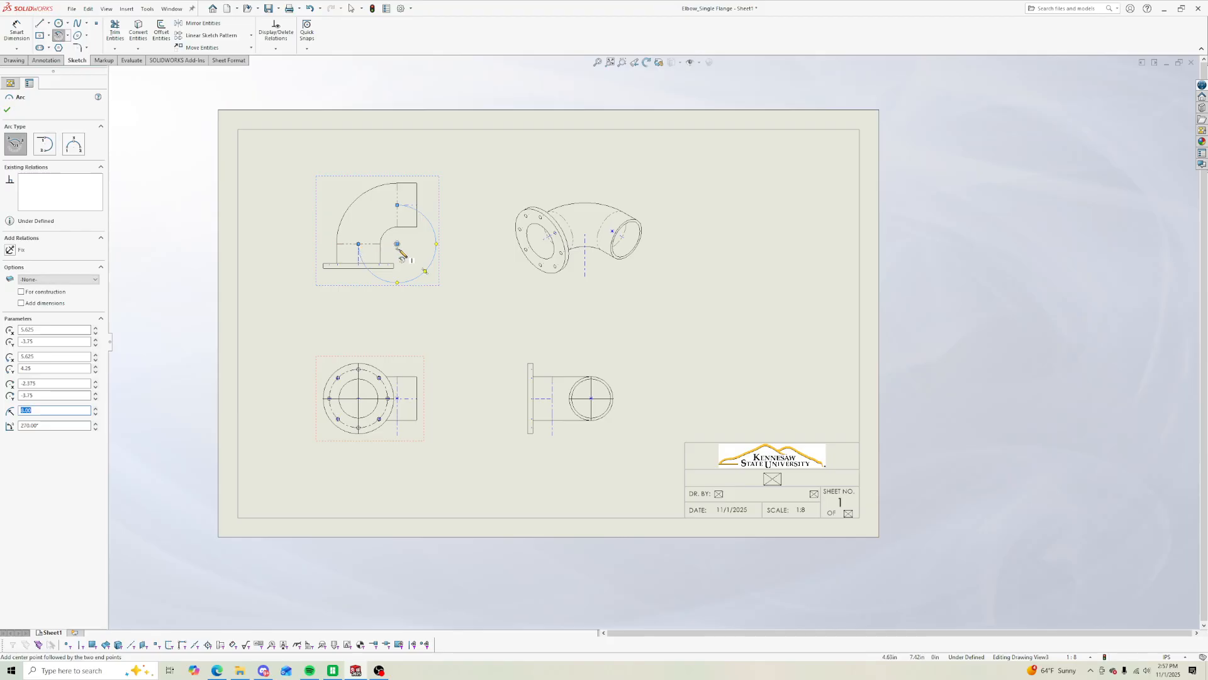
key("Escape")
left_click_drag(398, 205, 377, 222)
key("ctrl+z")
key("ctrl+z")
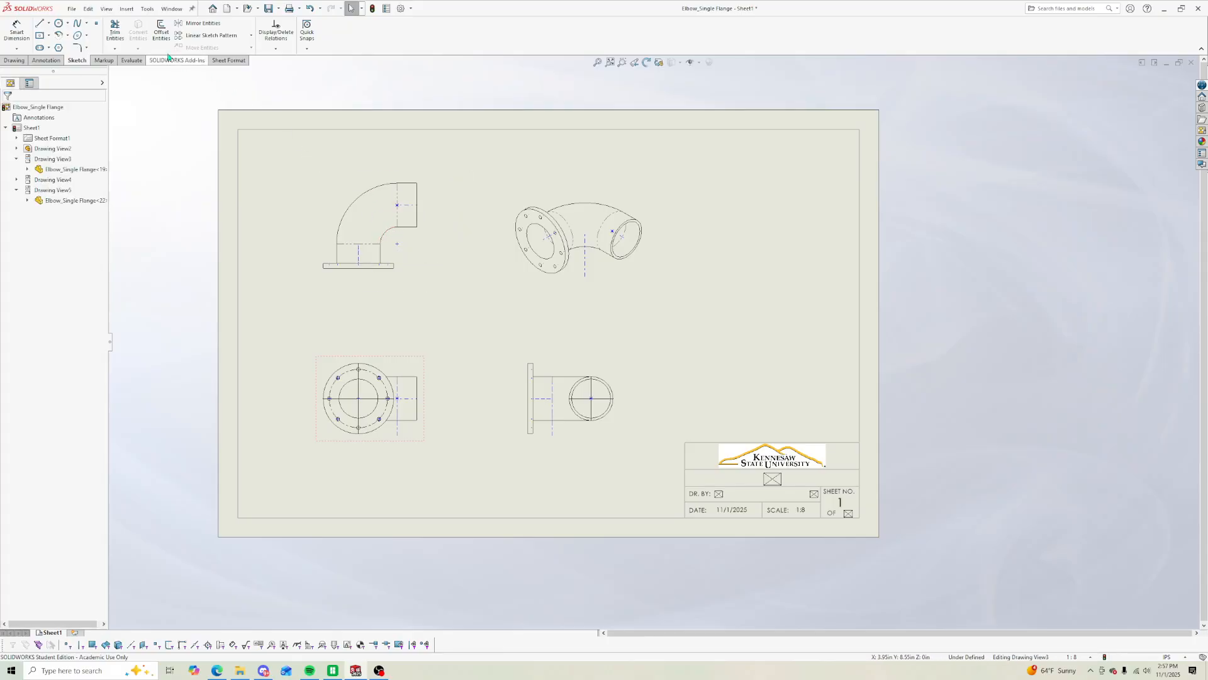
Step: Sketch a circle about 14.11 in in diameter on the upper elbow view's bend center and make it tangent to the outlet pipe's axis
left_click(58, 24)
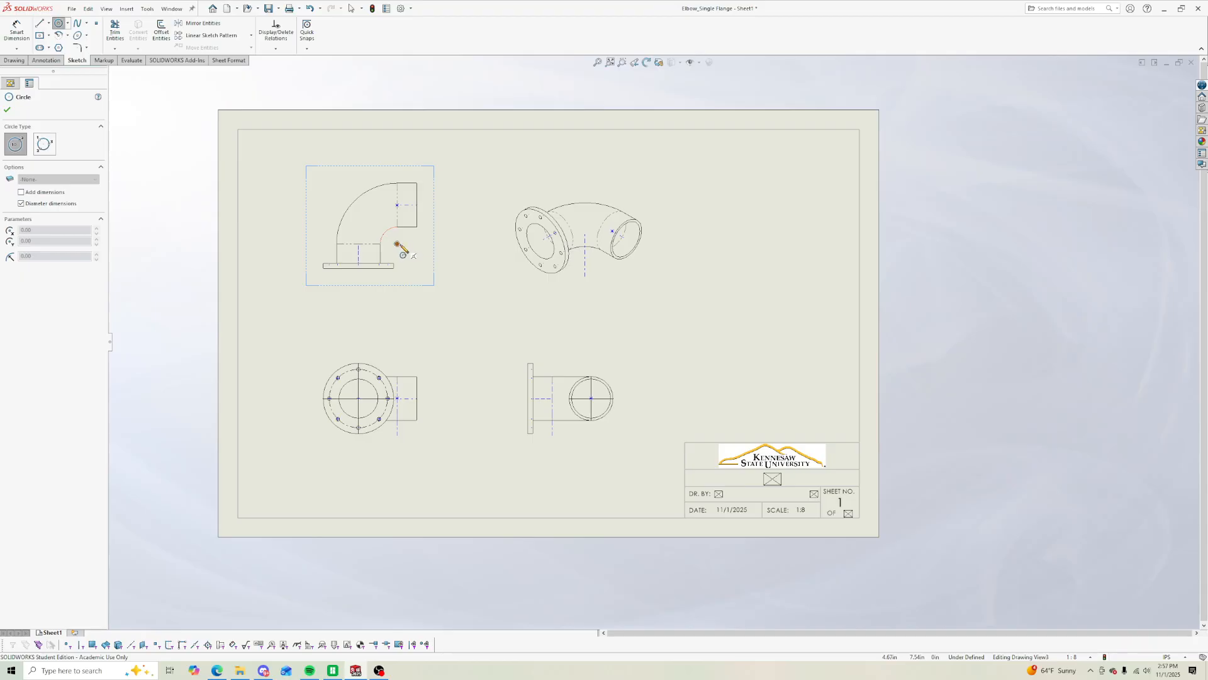
key("Escape")
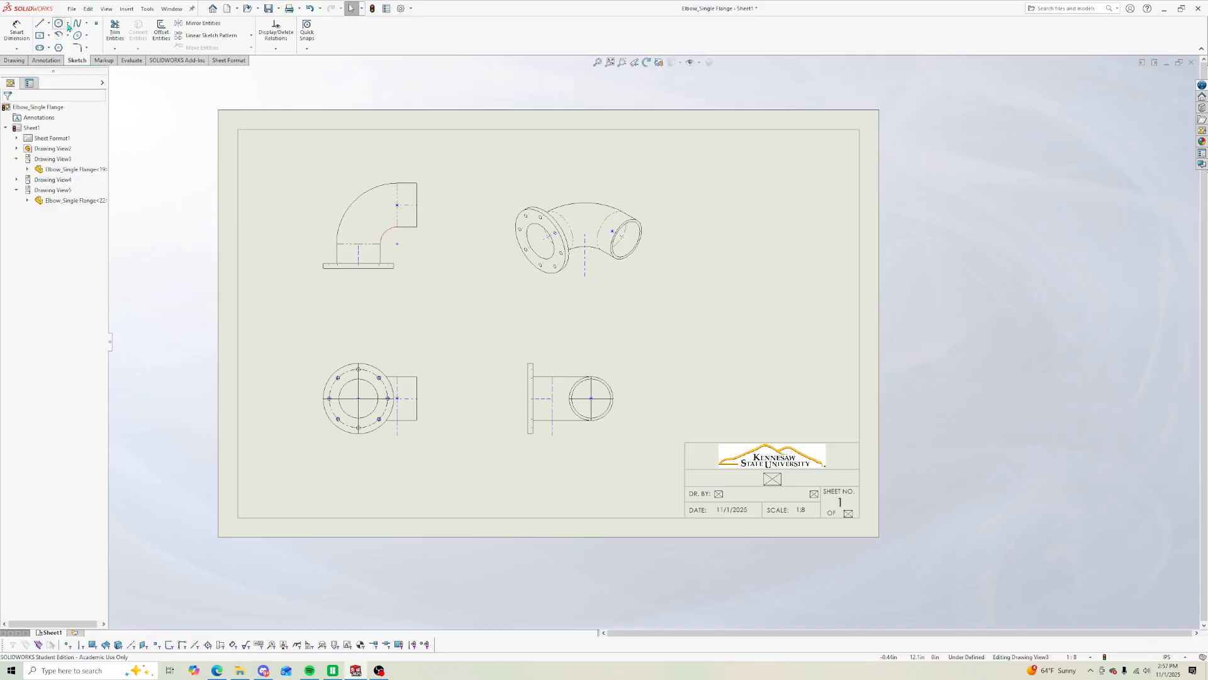
left_click(63, 24)
left_click(398, 244)
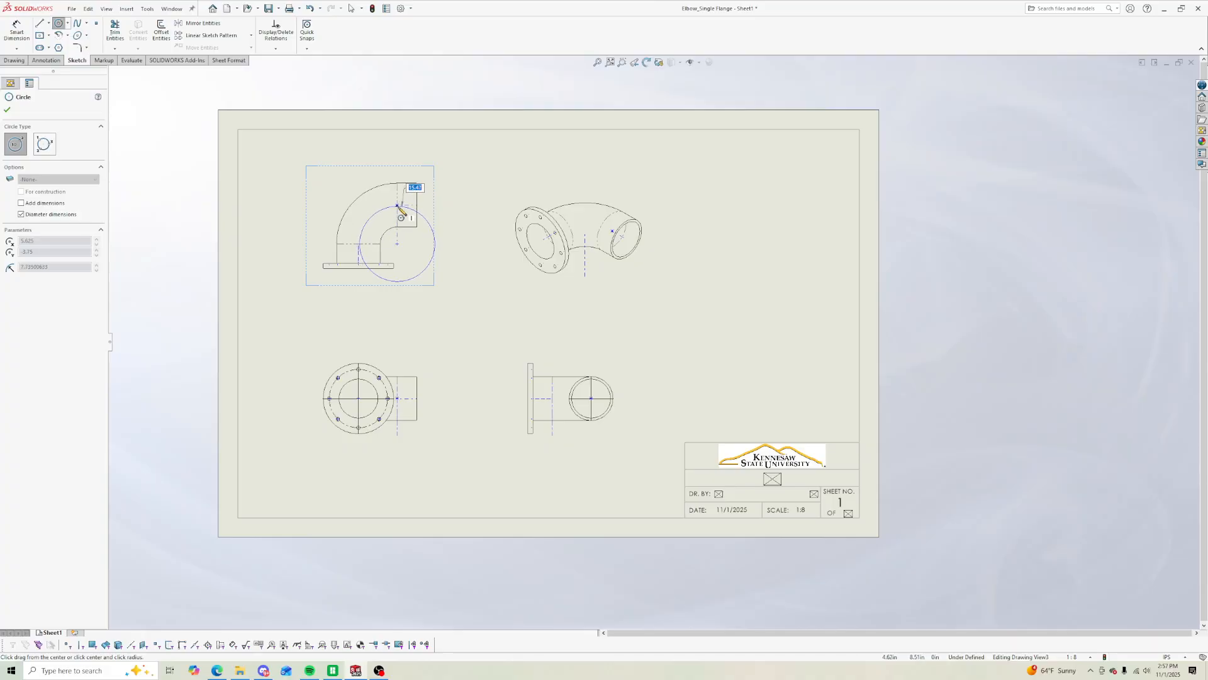
left_click(399, 211)
key("Escape")
left_click(400, 214)
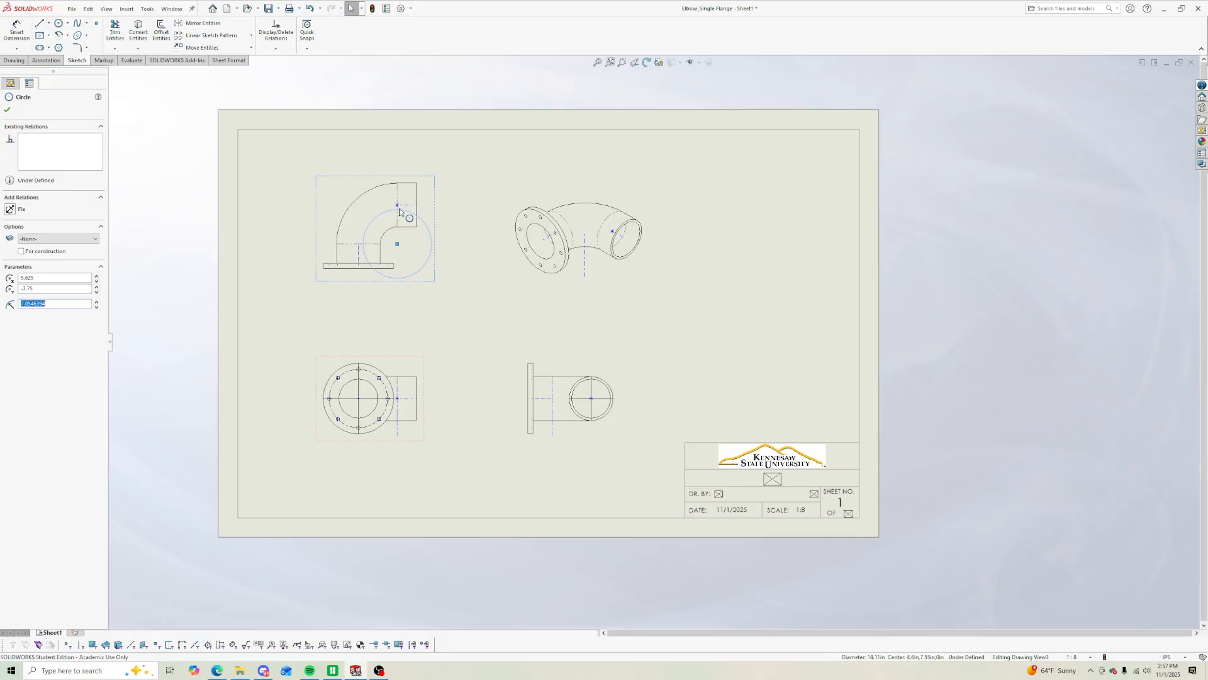
left_click(399, 212, "ctrl")
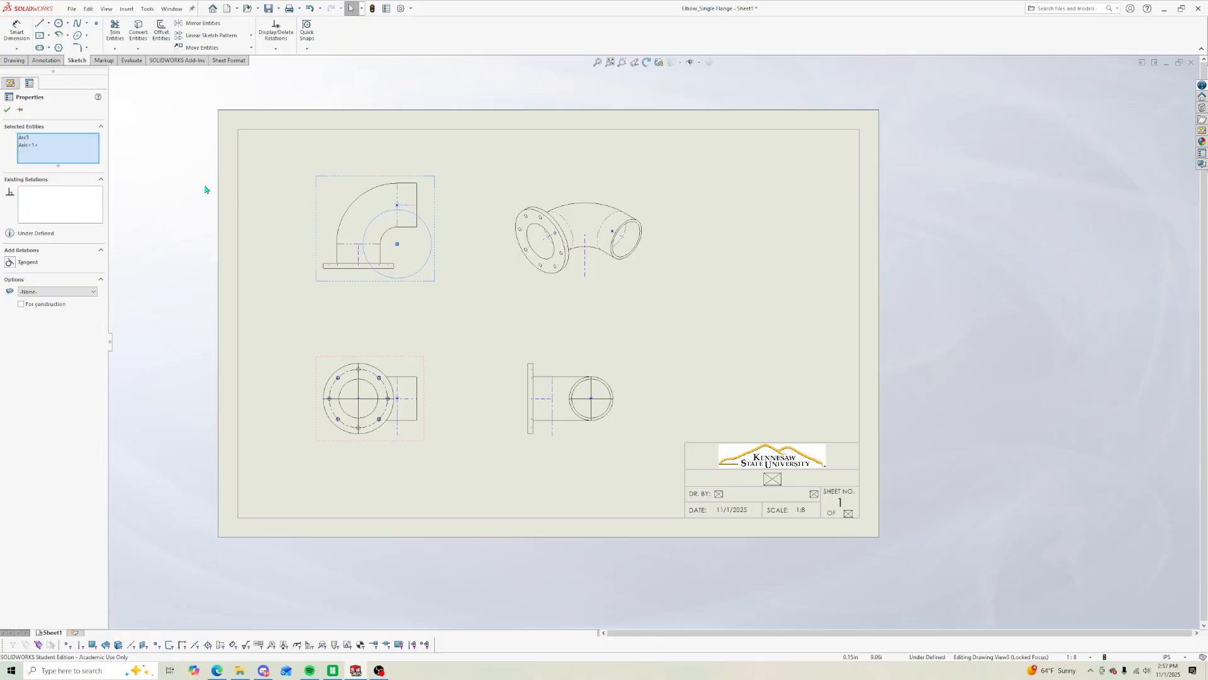
left_click(28, 261)
key("Escape")
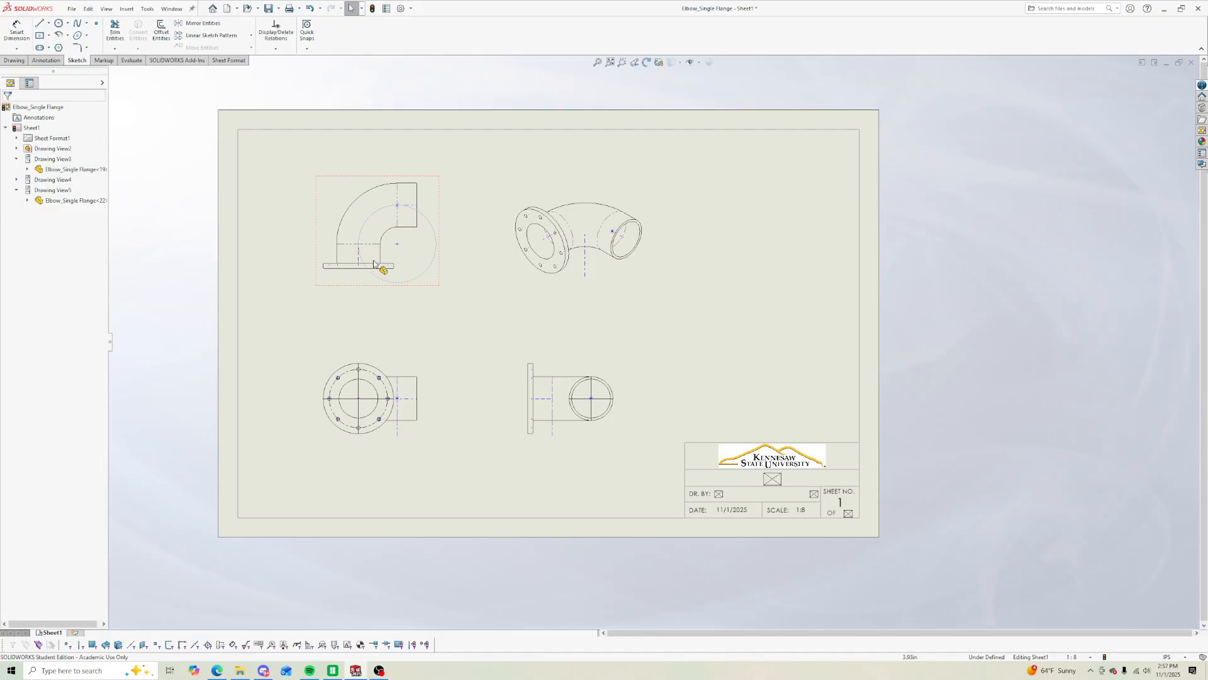
Step: Make the bend circle construction geometry and try trimming away its portion outside the elbow, undoing the trim
left_click(419, 277)
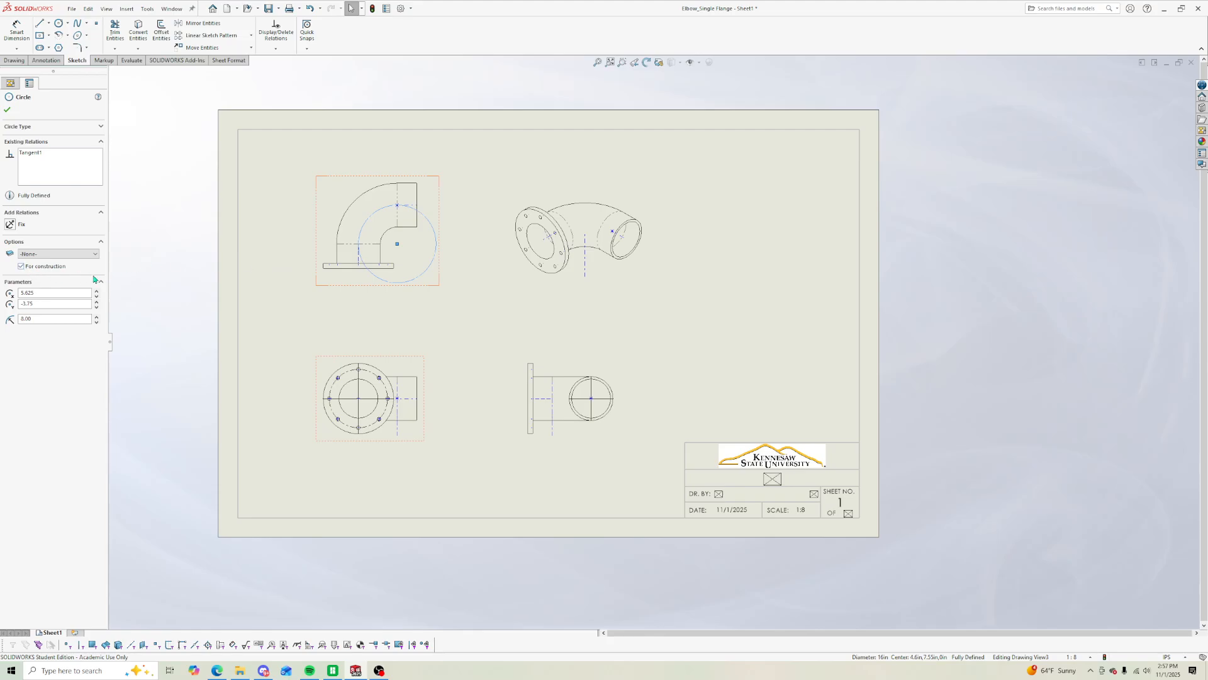
left_click(114, 32)
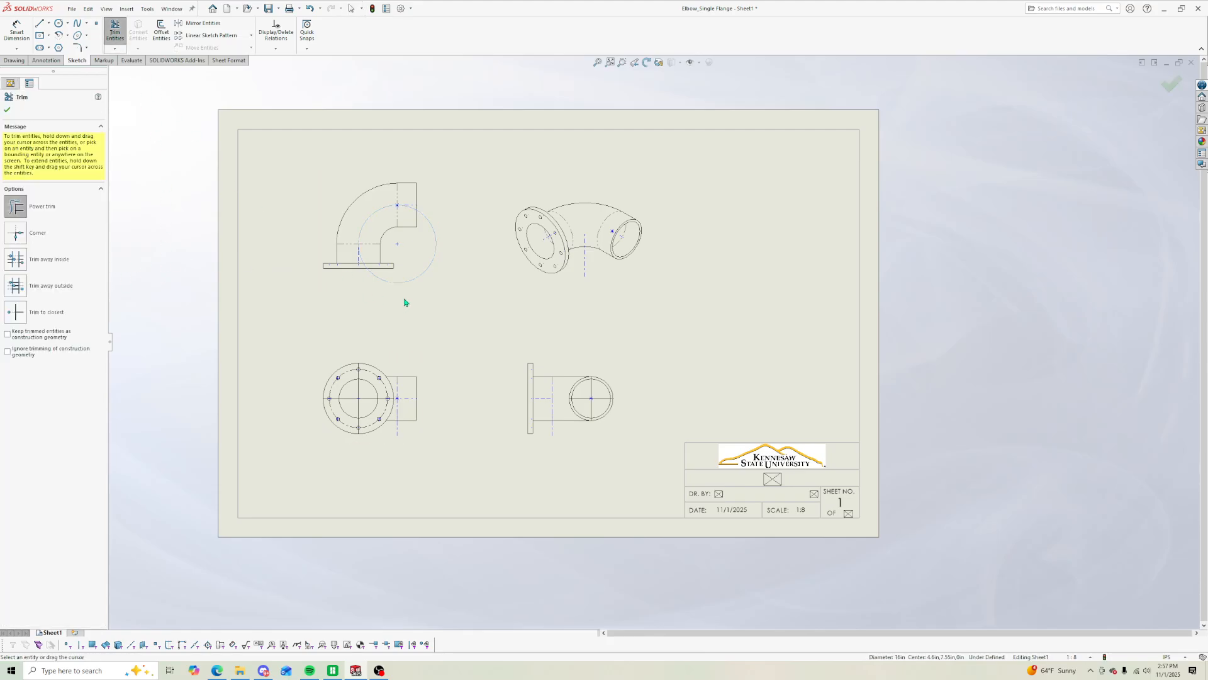
left_click_drag(433, 286, 426, 270)
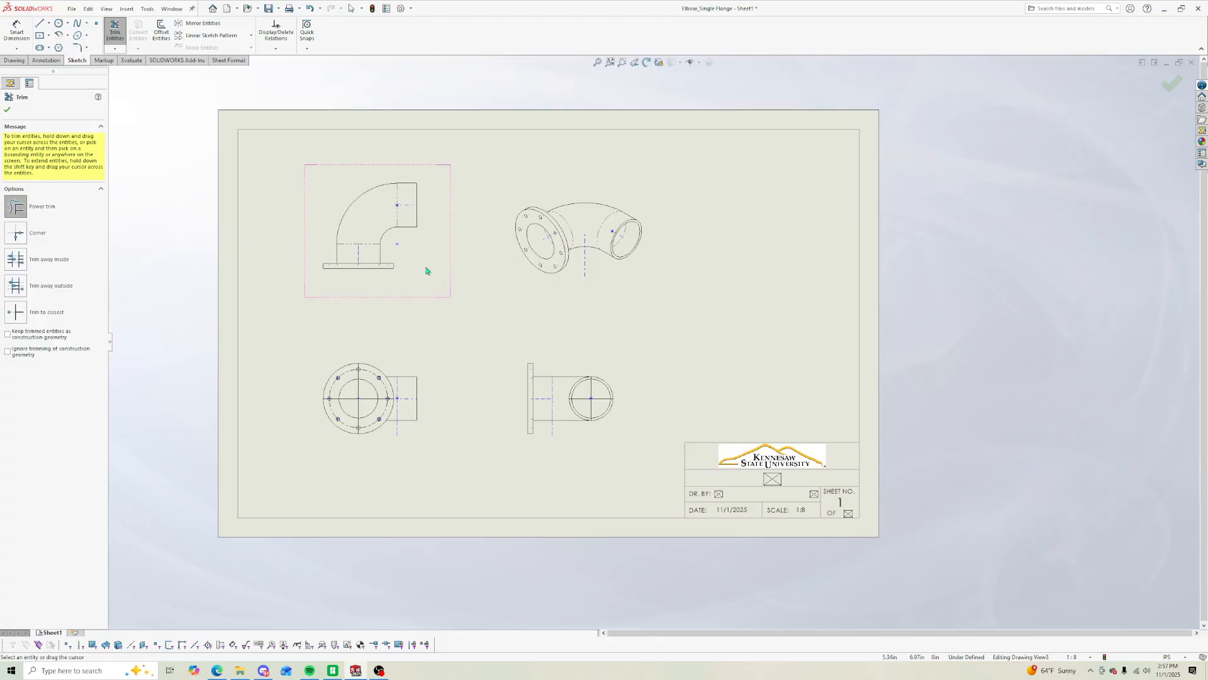
key("Escape")
key("ctrl+z")
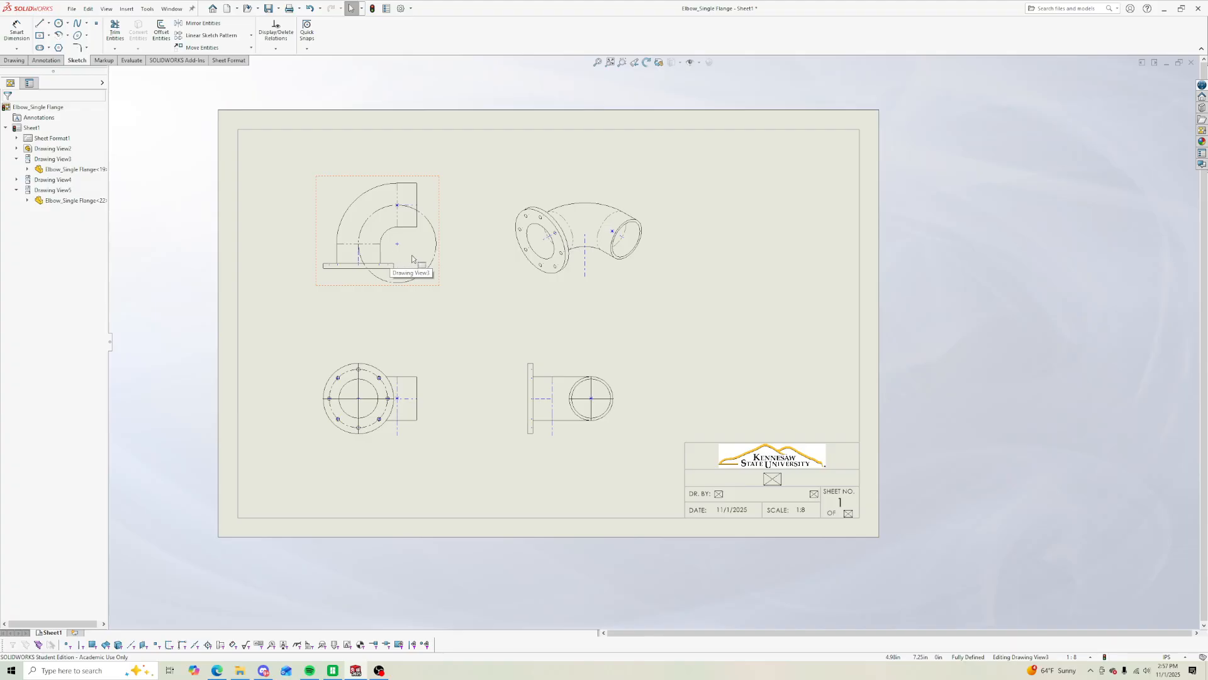
Step: Expand the upper elbow view's part feature tree down to the sketches under Sweep1
left_click(135, 214)
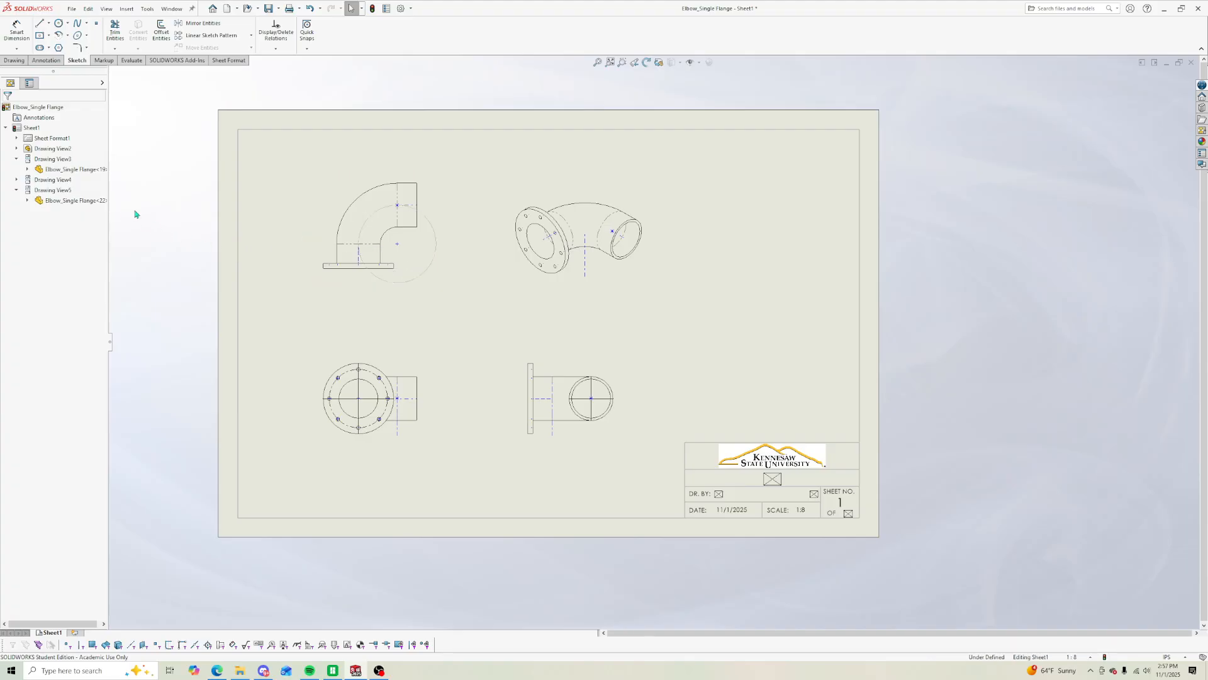
left_click(341, 229)
left_click(330, 195)
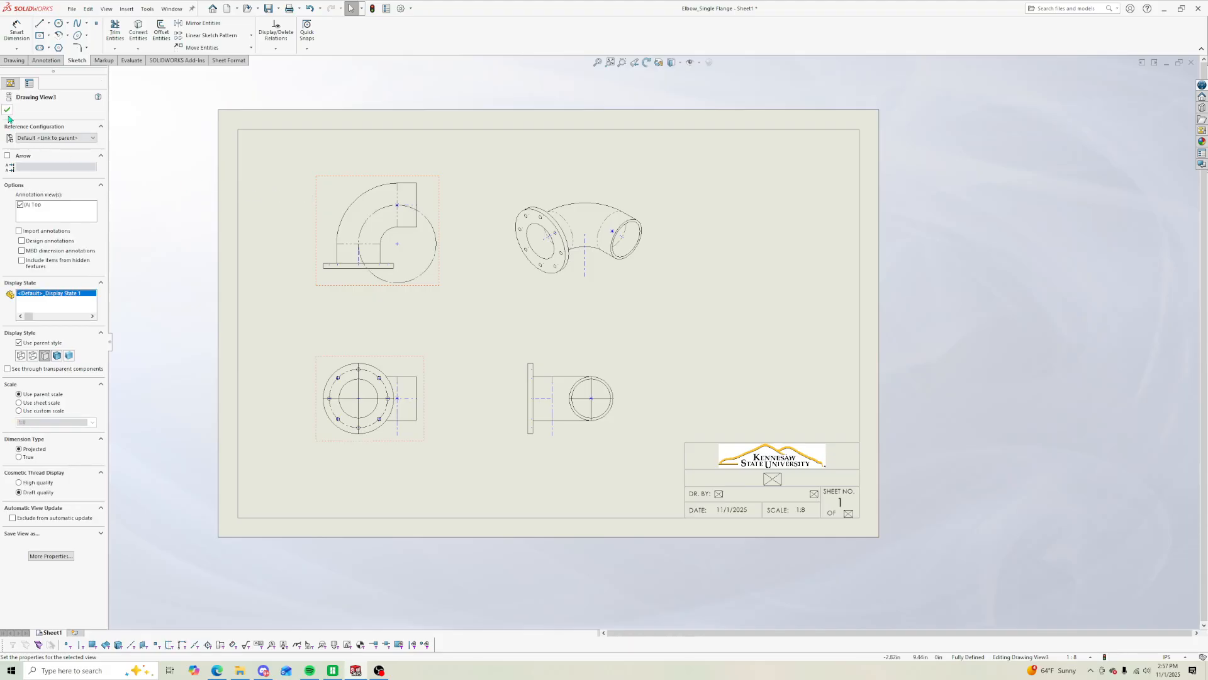
left_click(7, 111)
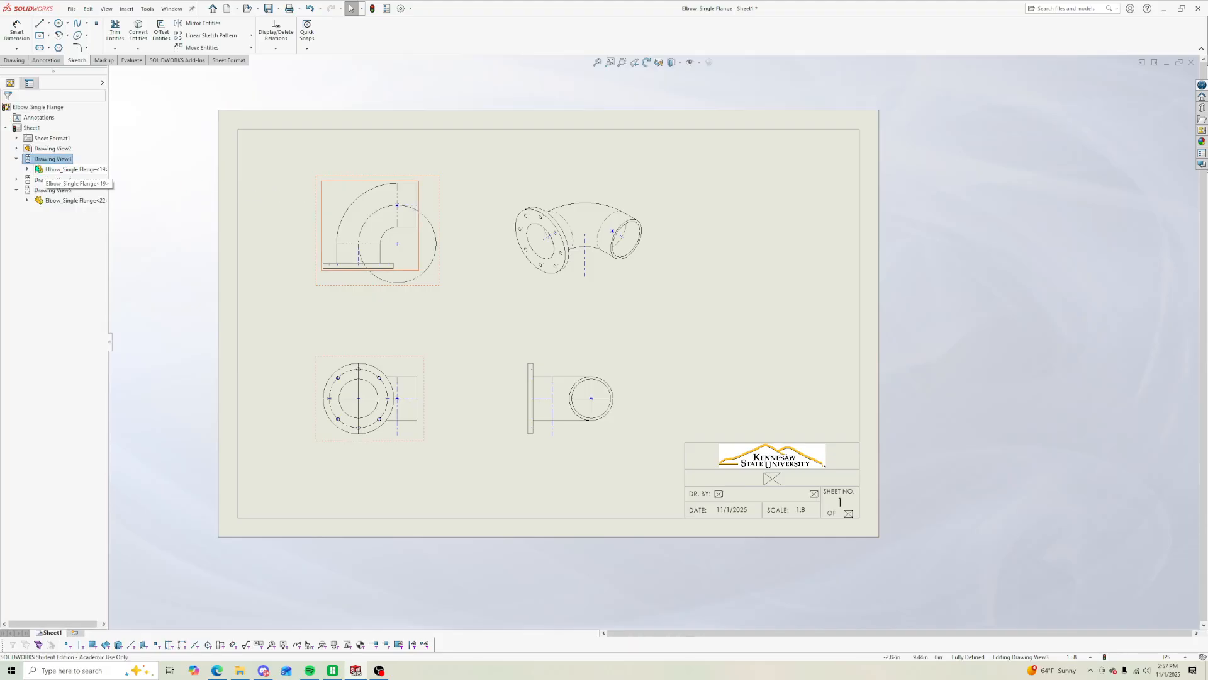
left_click(27, 170)
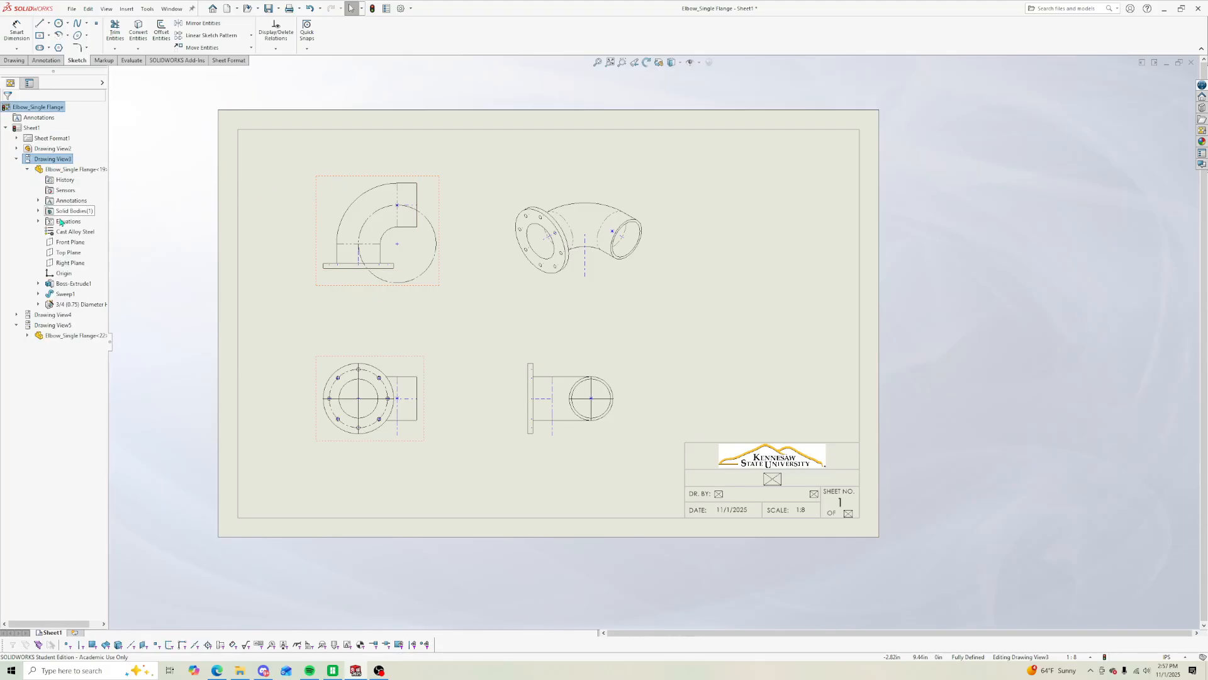
left_click(39, 293)
left_click(67, 305)
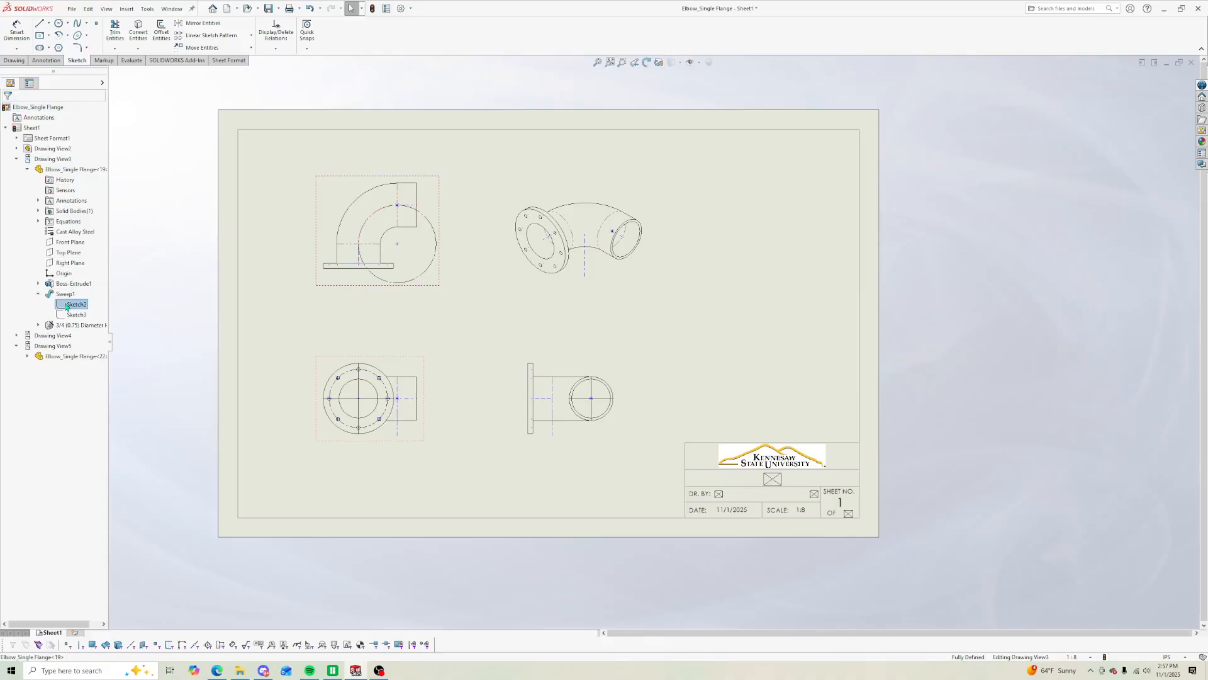
Step: Delete the construction circle from the upper elbow view and show the sweep path sketch, Sketch3, in its place
left_click(401, 281)
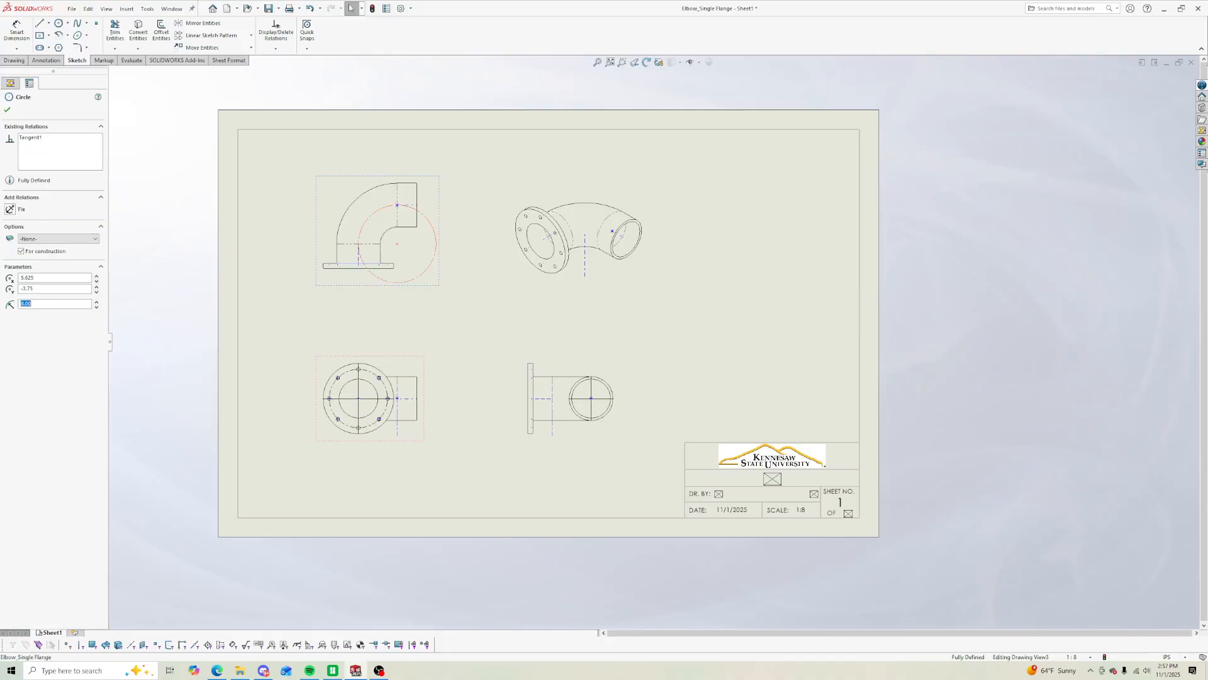
key("Delete")
left_click(86, 306)
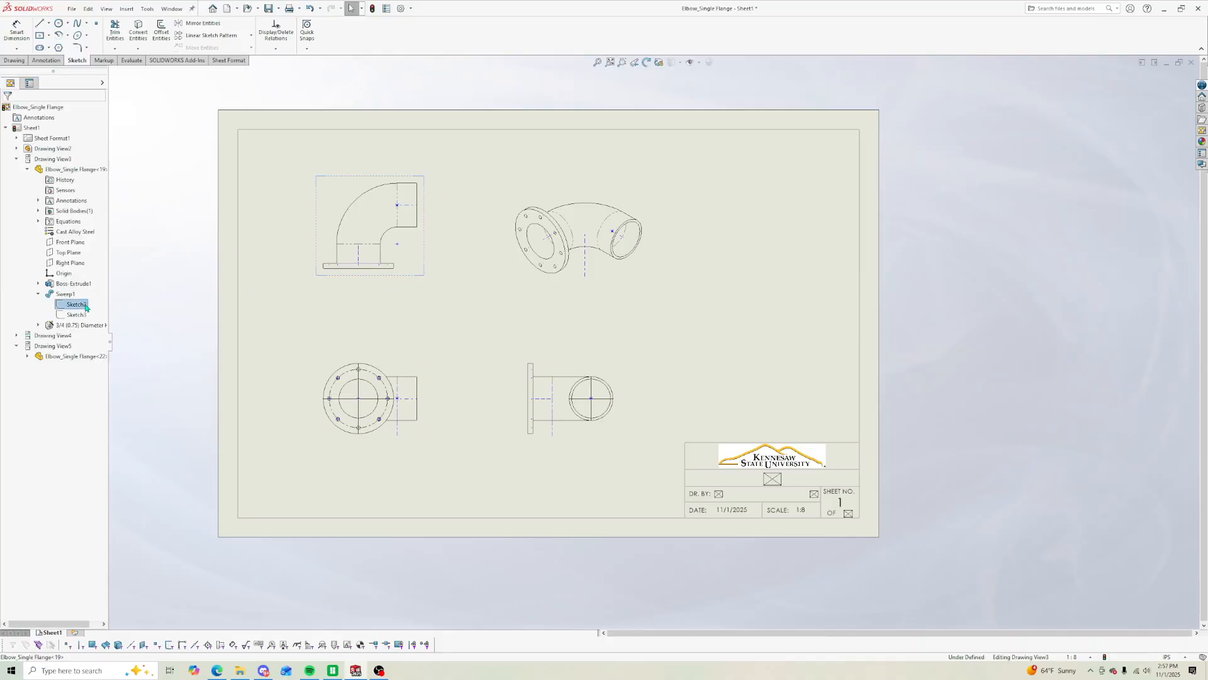
left_click(77, 315)
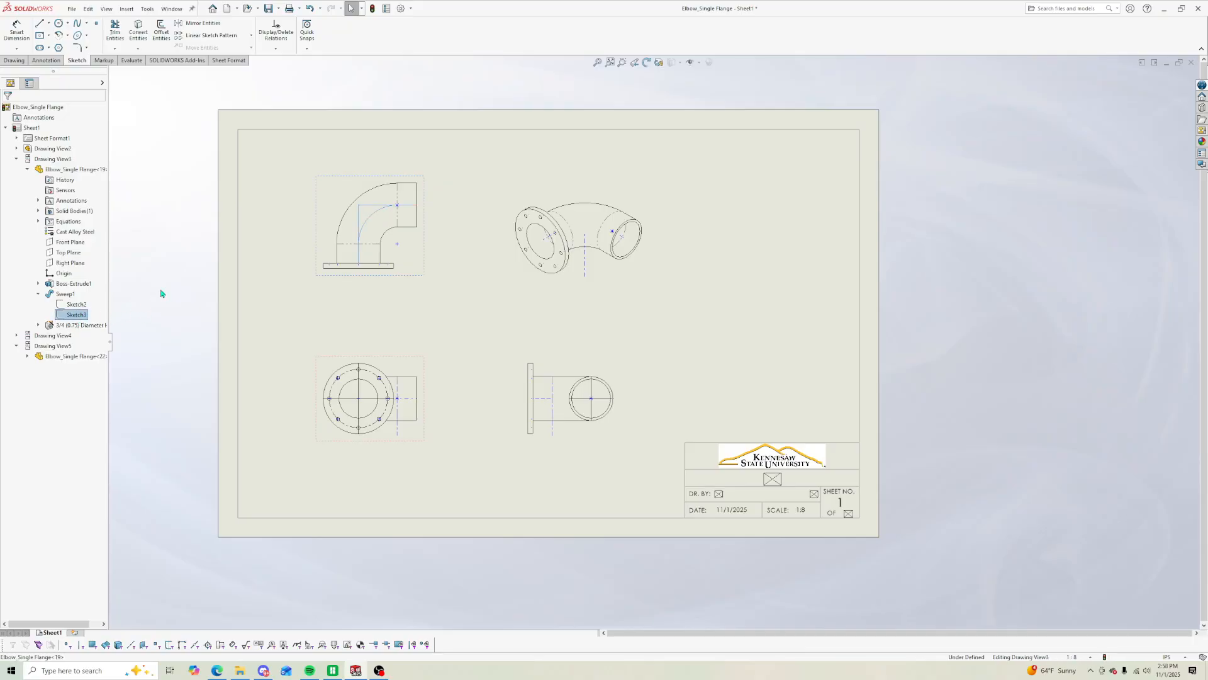
right_click(76, 314)
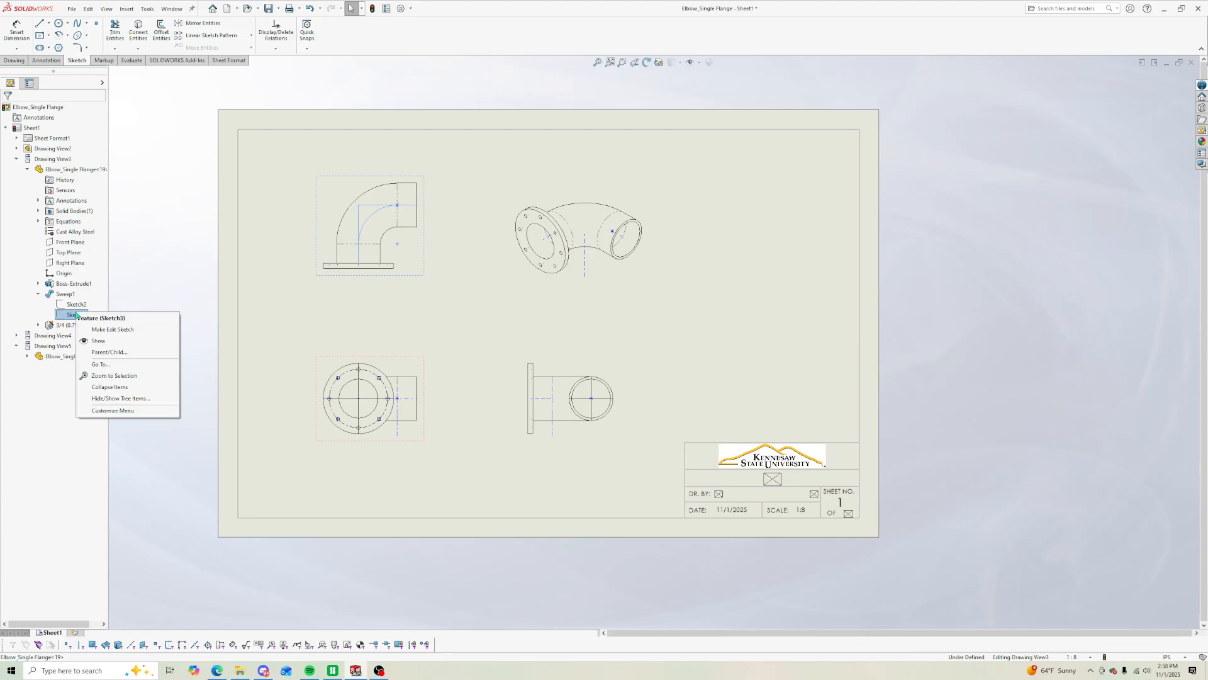
left_click(104, 341)
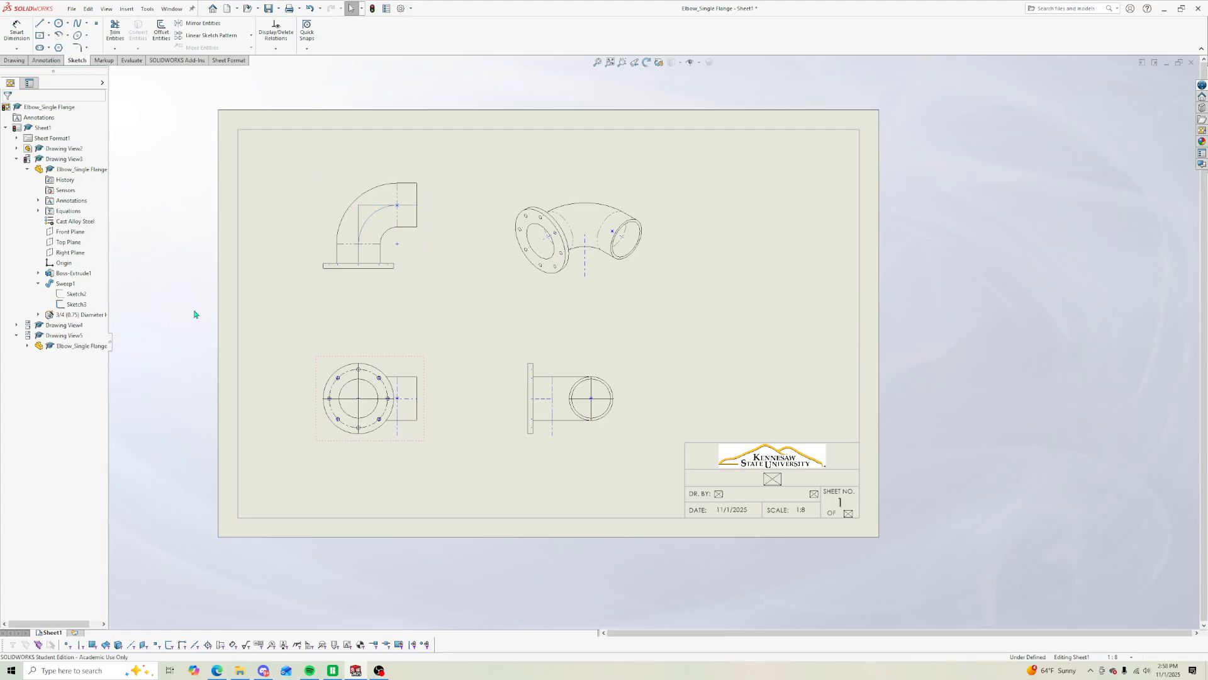
Step: Add a radius dimension to the bend's centerline arc in the upper elbow view, placing it outside the bend's upper left
left_click(29, 33)
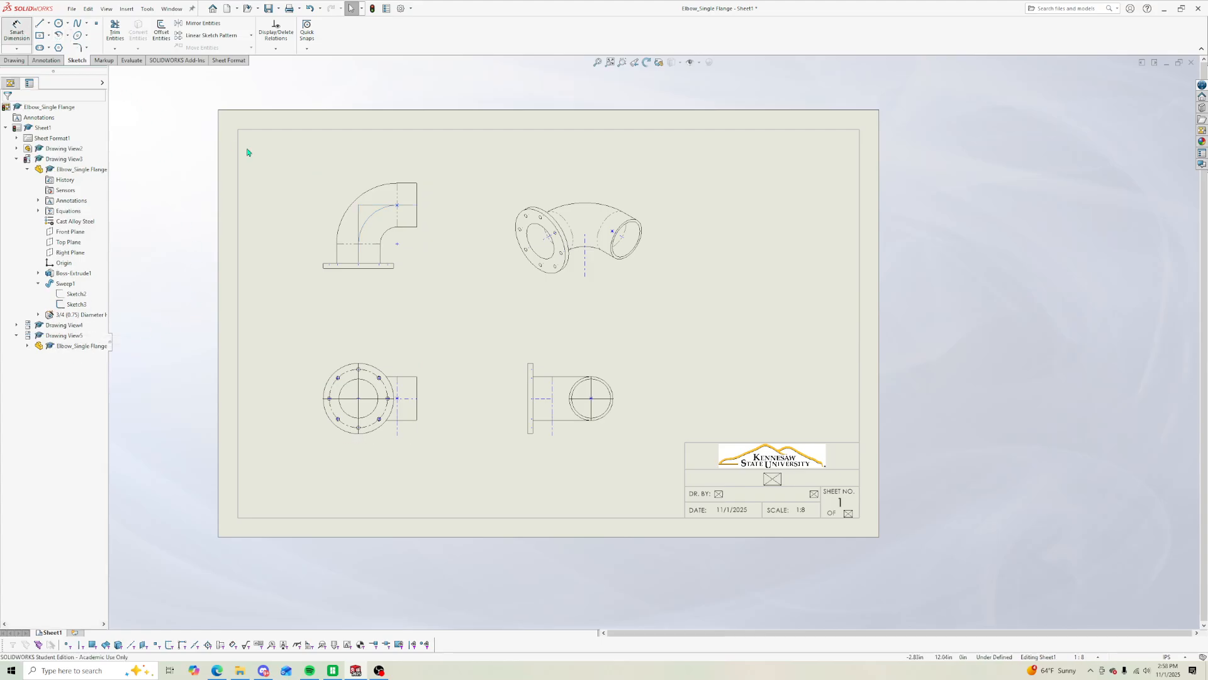
left_click(348, 204)
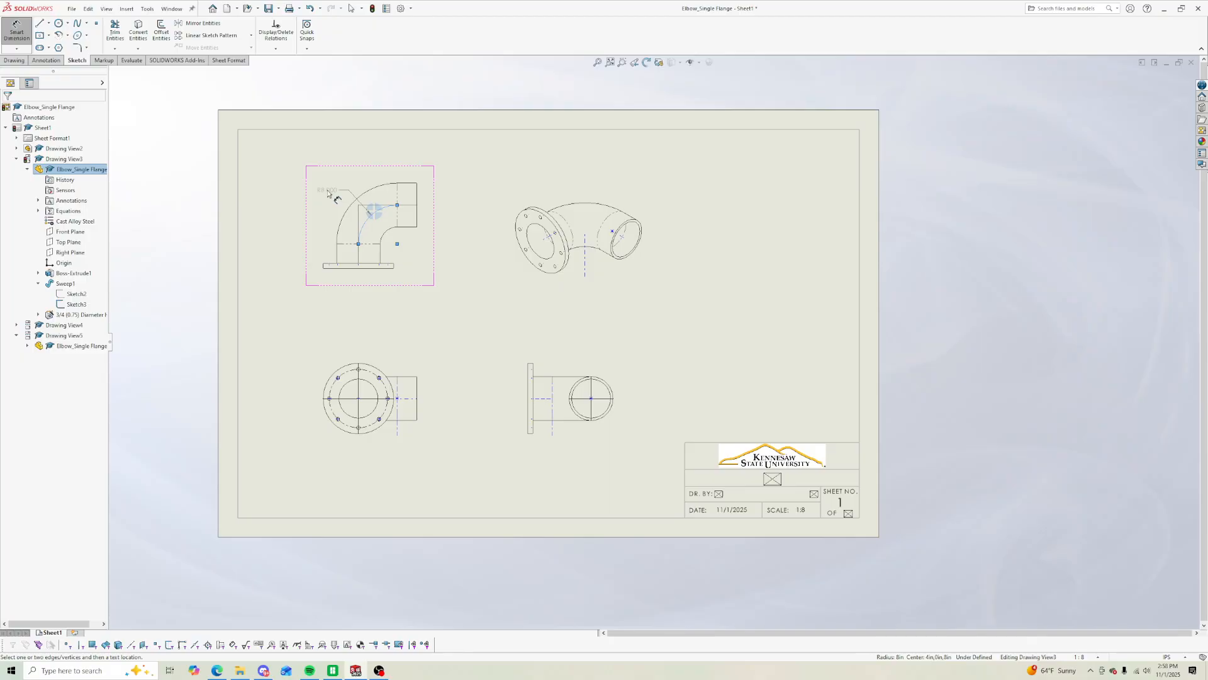
left_click(325, 192)
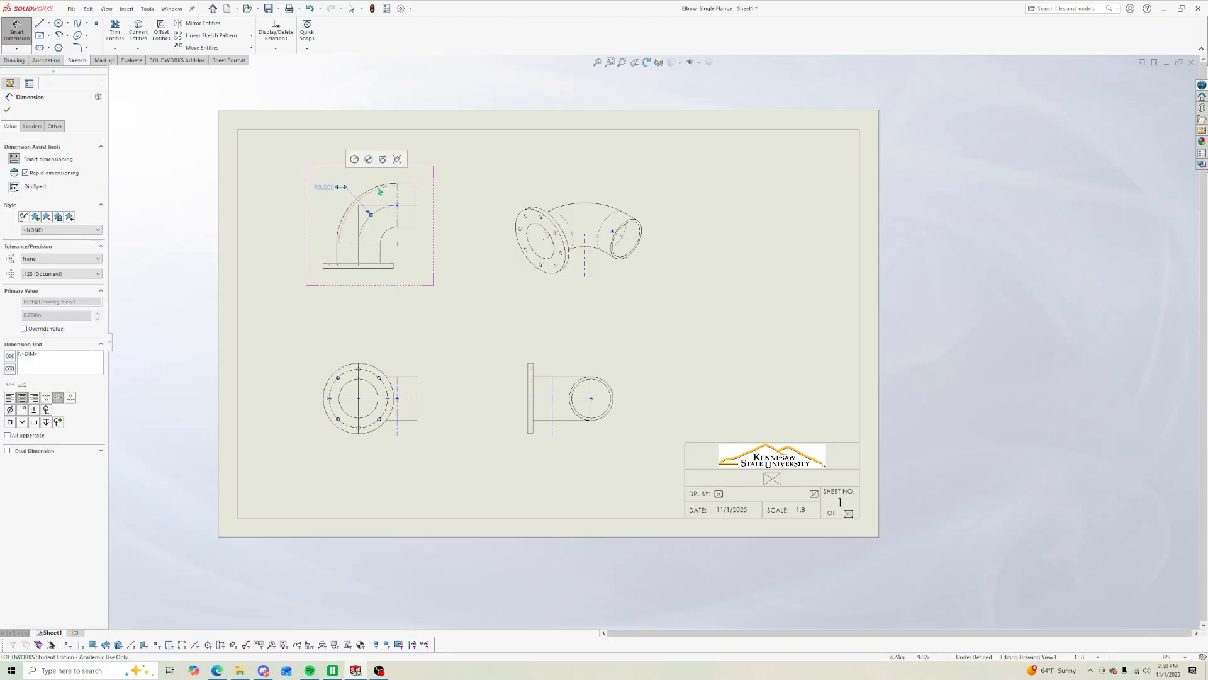
key("Escape")
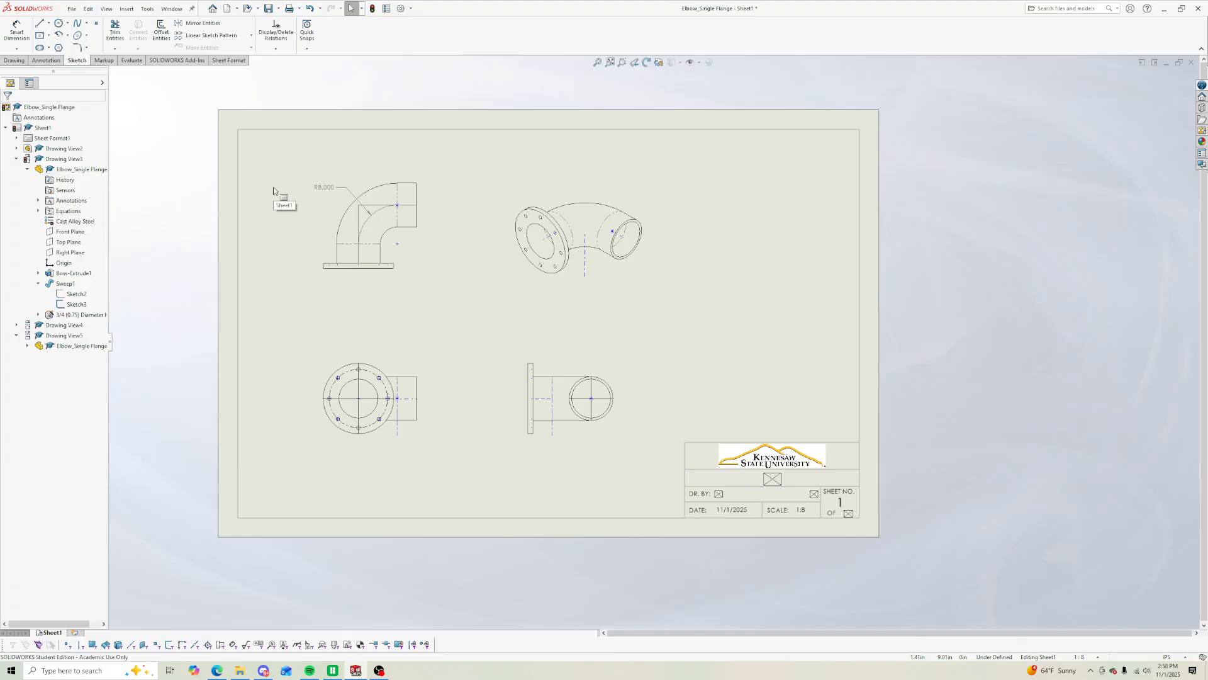
Step: Dimension the vertical distance from the flange's upper face to the outlet centerline in the upper elbow view, placing it right of the view
left_click(391, 266)
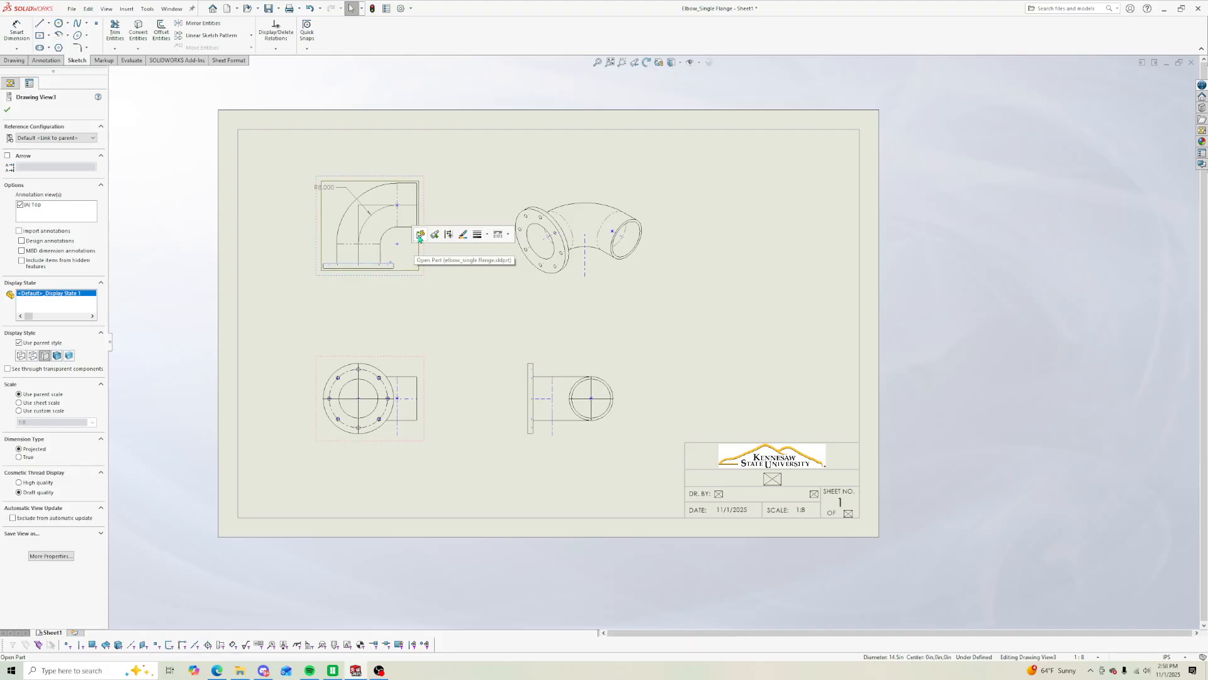
left_click(410, 211)
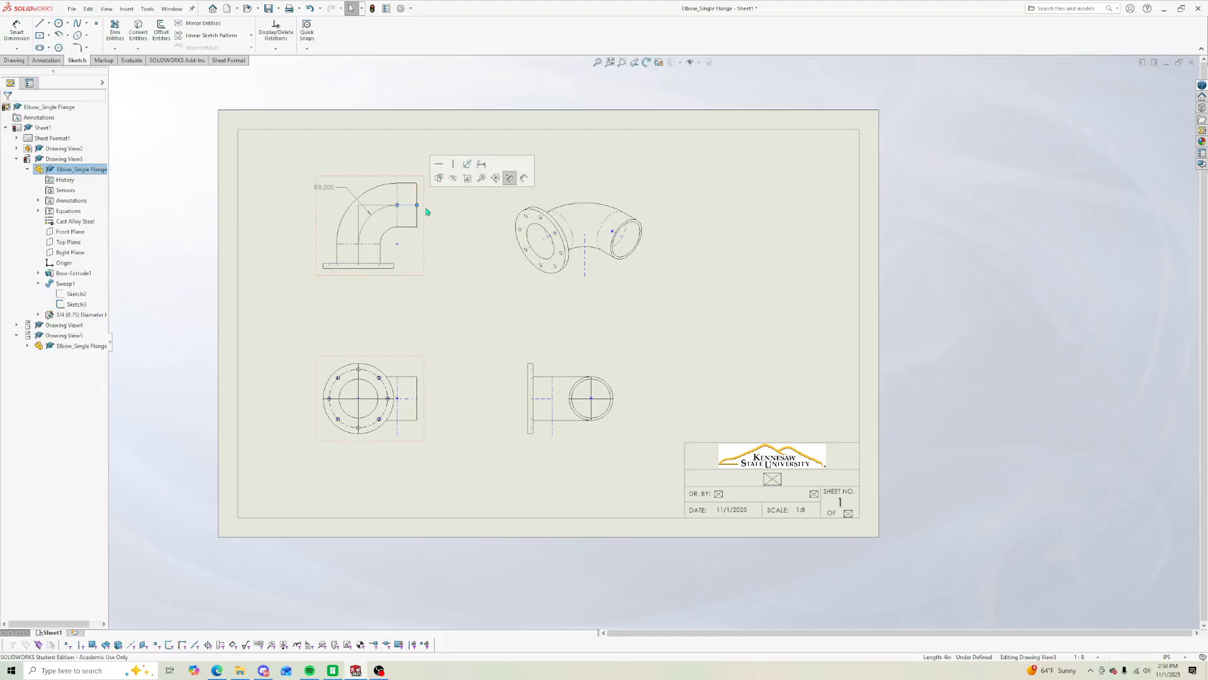
left_click(16, 32)
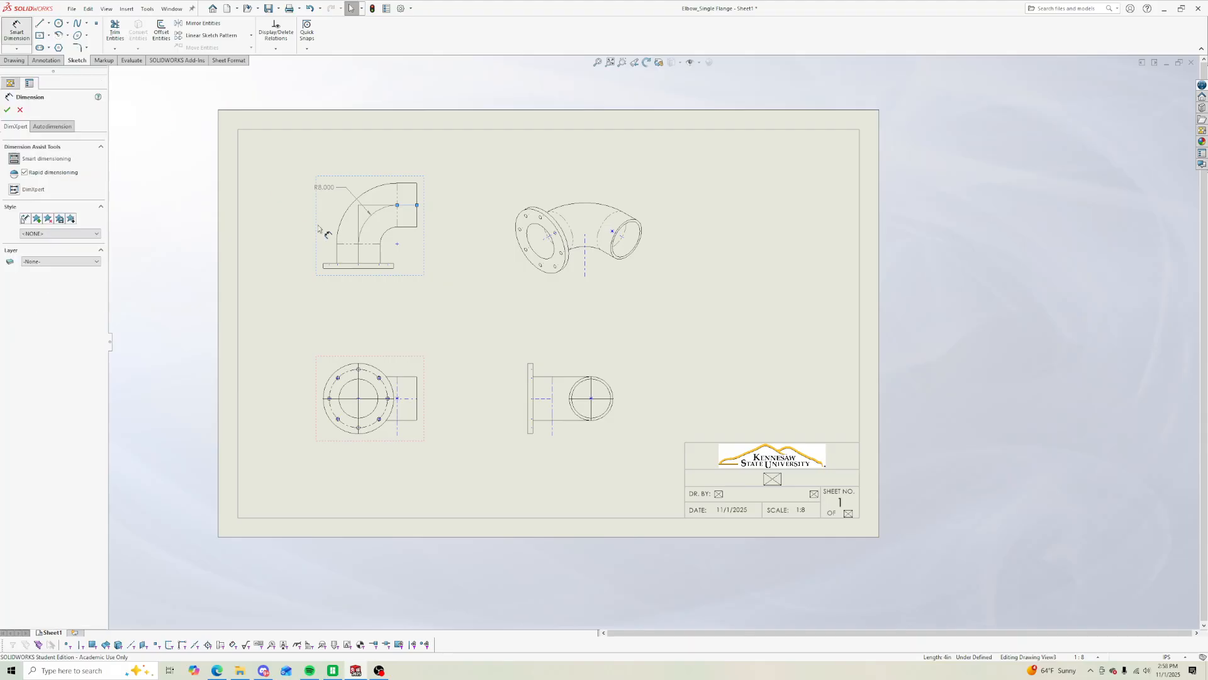
left_click(388, 265)
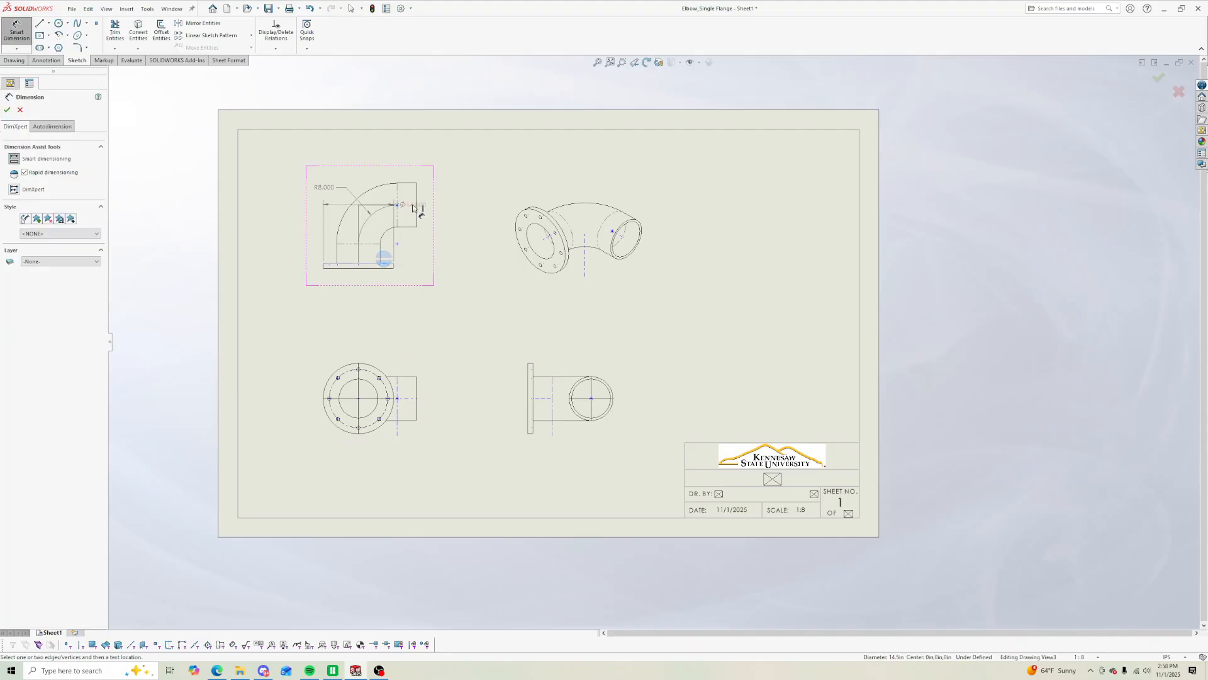
left_click(413, 206)
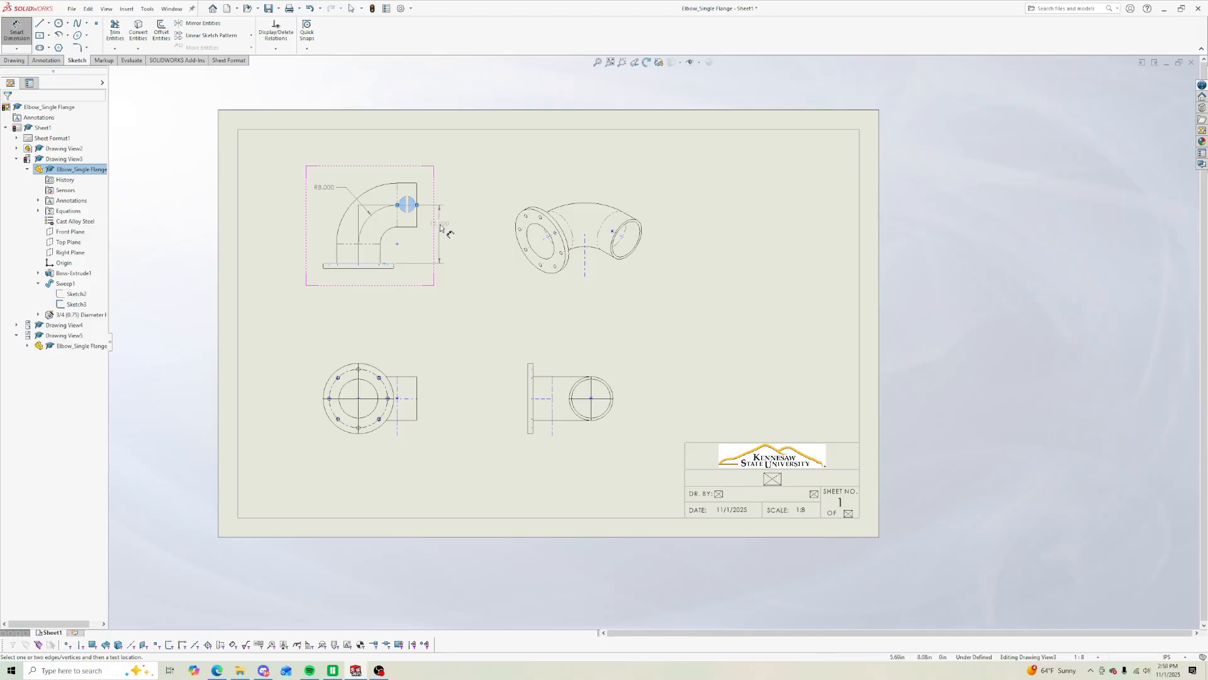
left_click(441, 234)
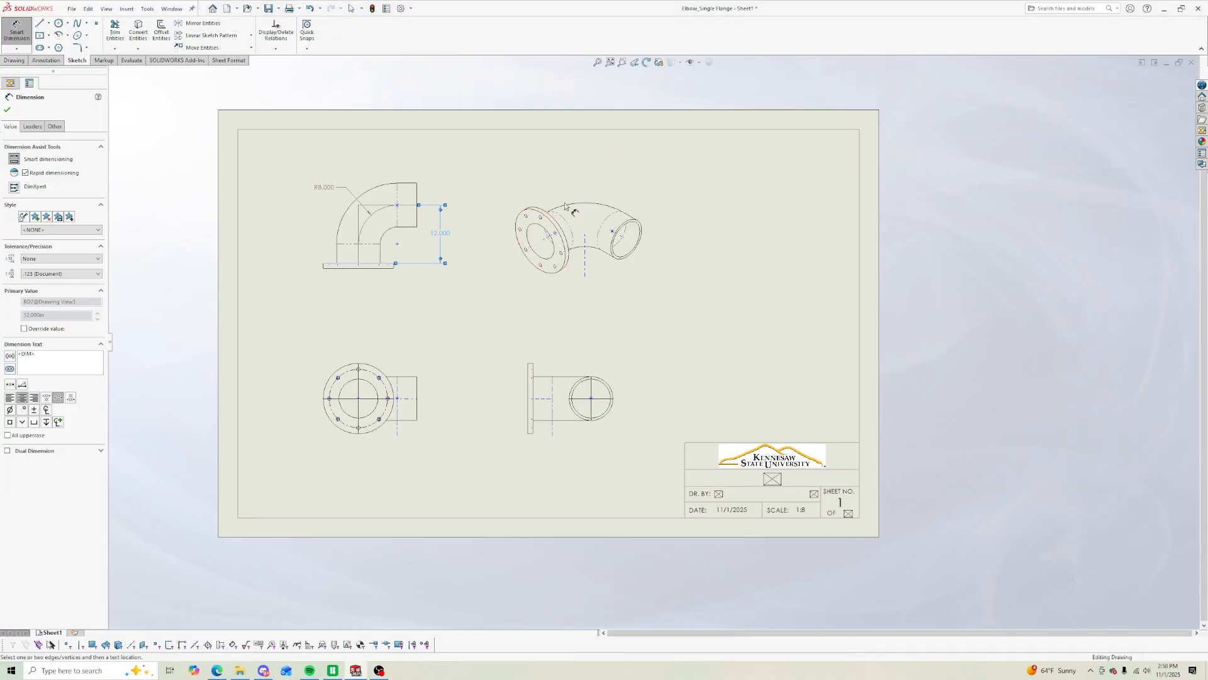
left_click(7, 109)
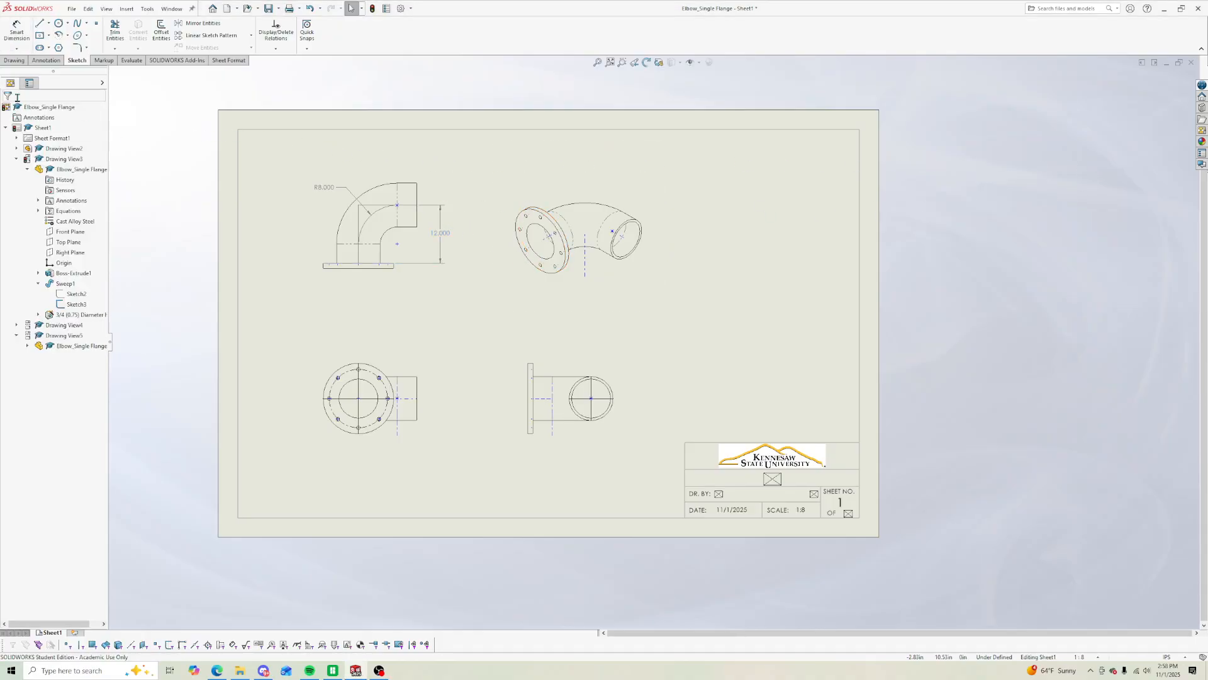
left_click(16, 32)
left_click(358, 255)
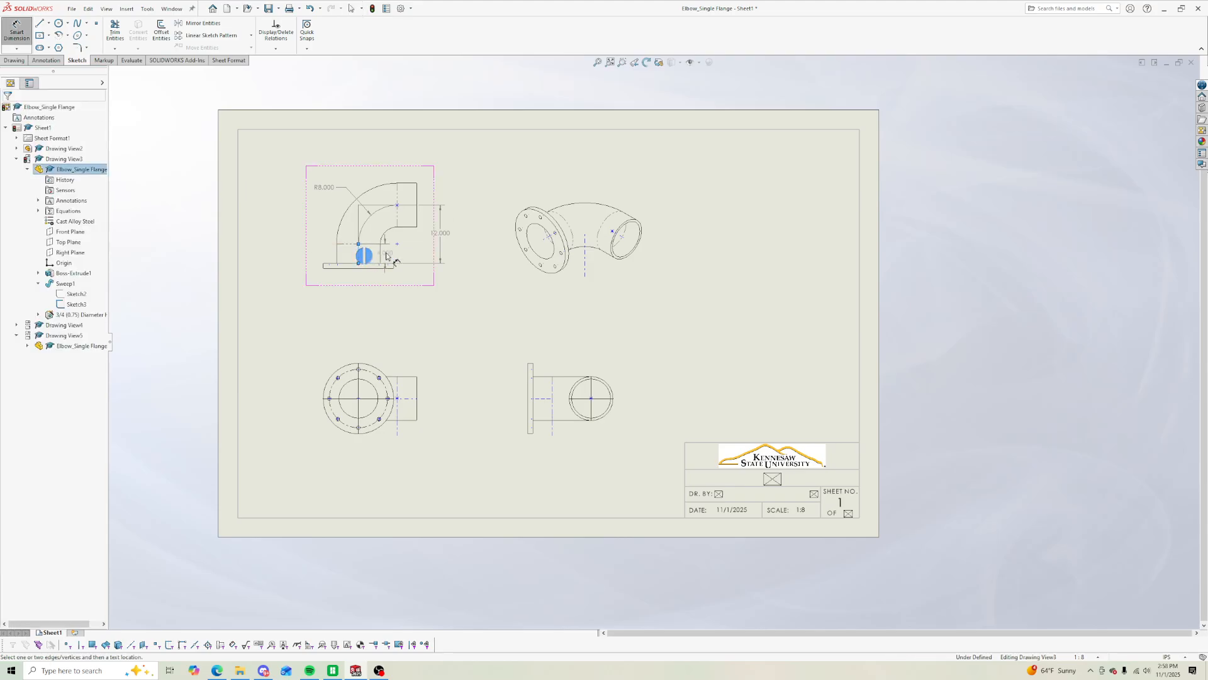
left_click(398, 239)
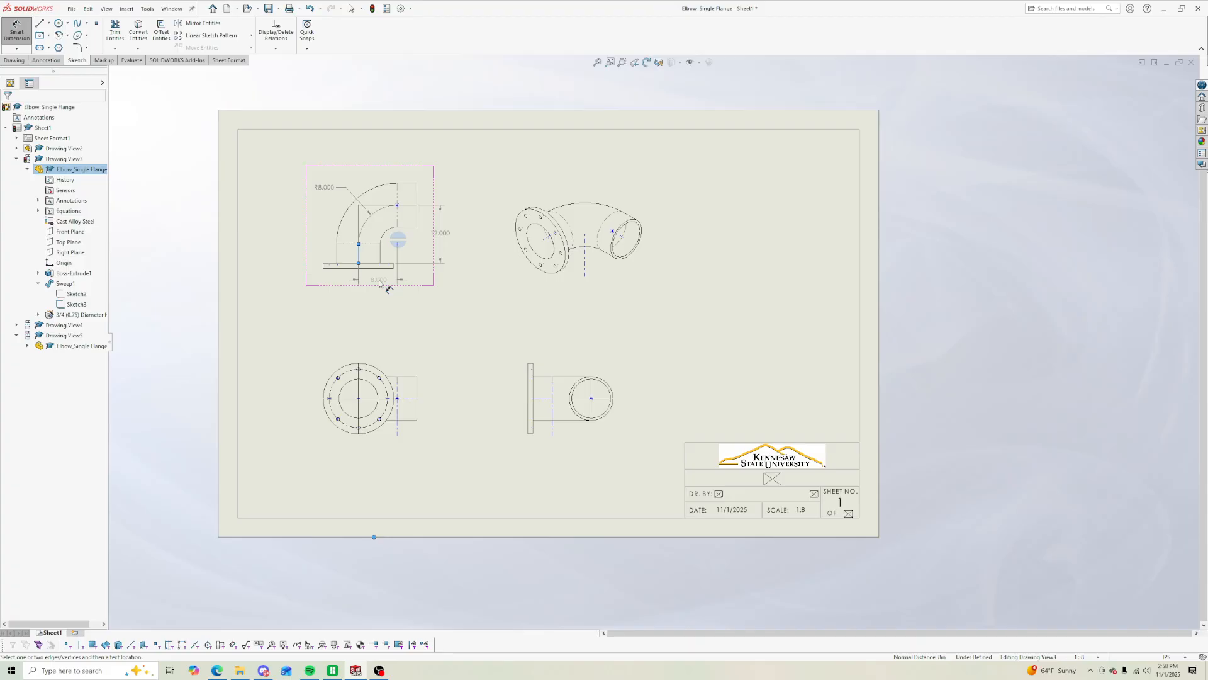
key("Escape")
key("Escape")
Step: Dimension the horizontal distance from the vertical pipe centerline to the outlet end face, placing it below the upper elbow view
left_click(16, 30)
left_click(410, 217)
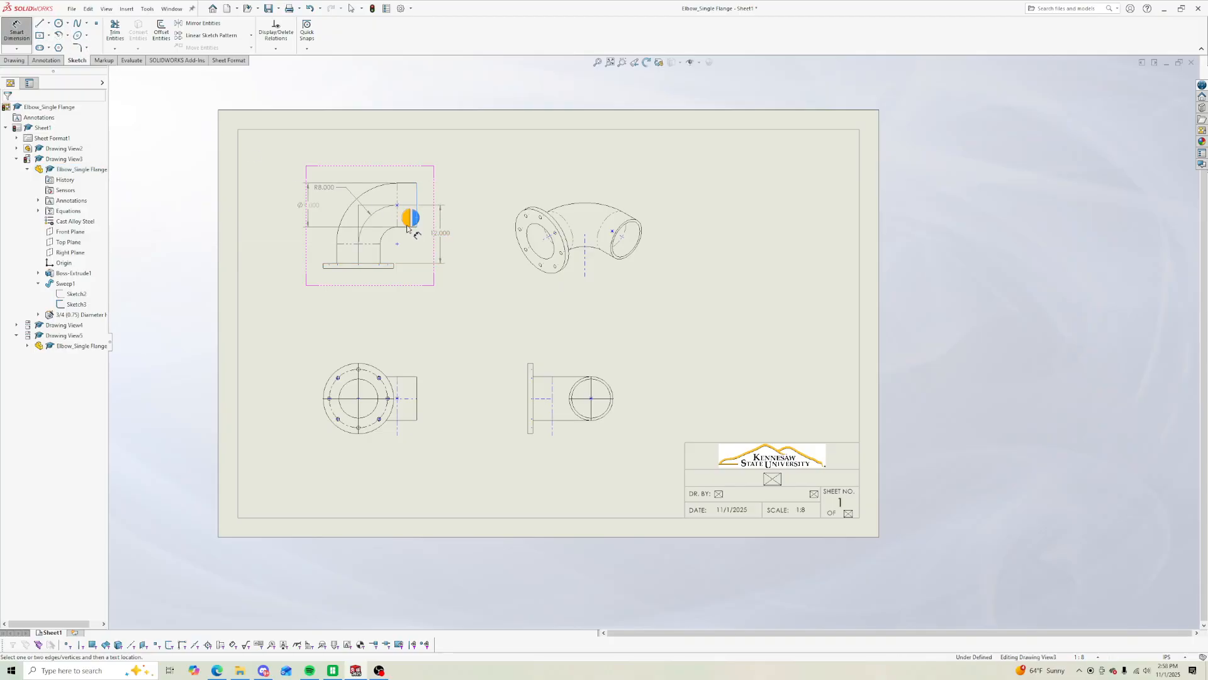
left_click(359, 254)
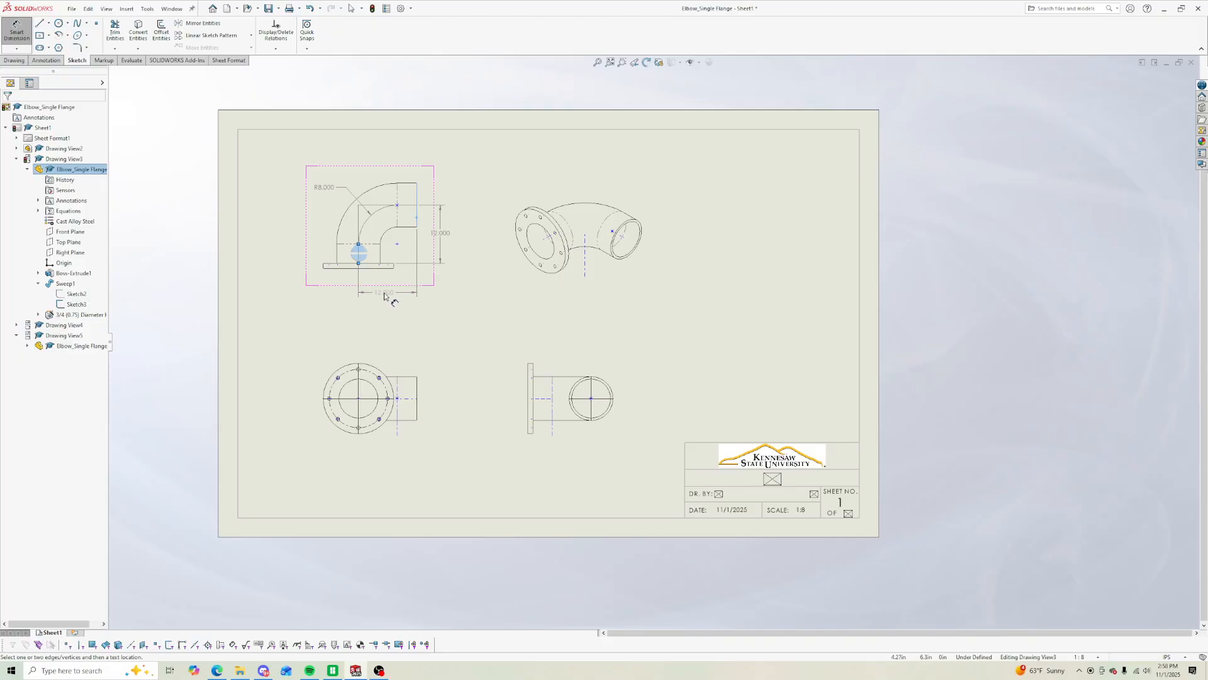
left_click(386, 293)
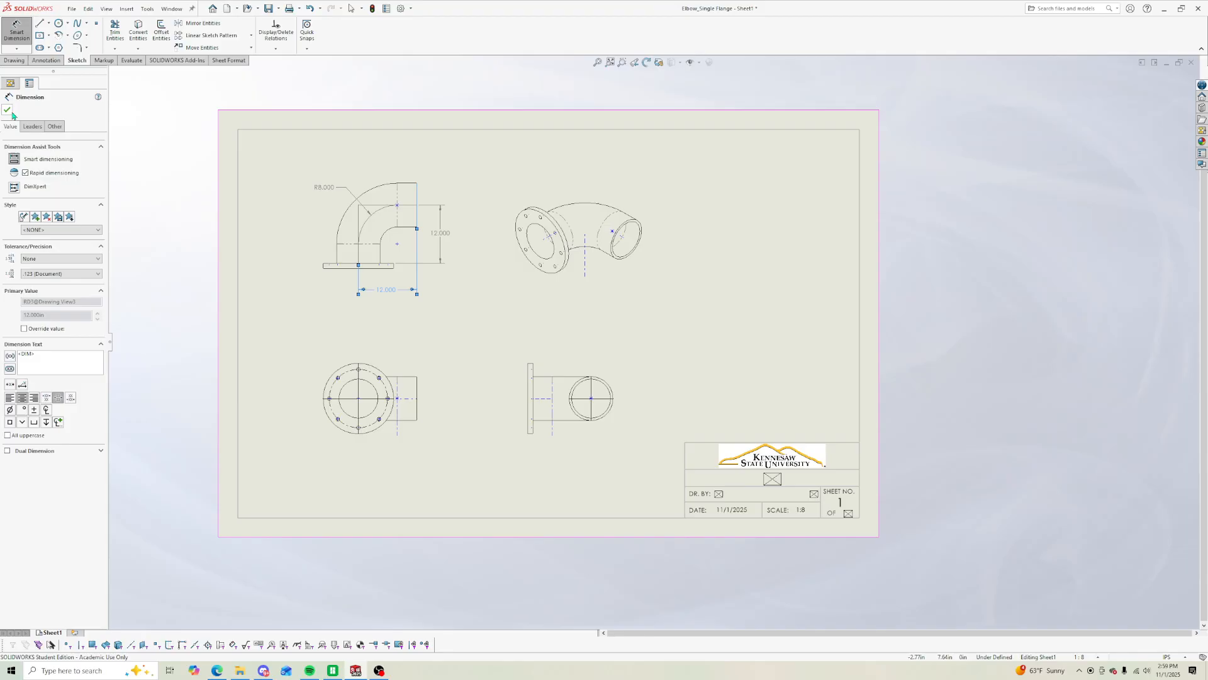
left_click(31, 126)
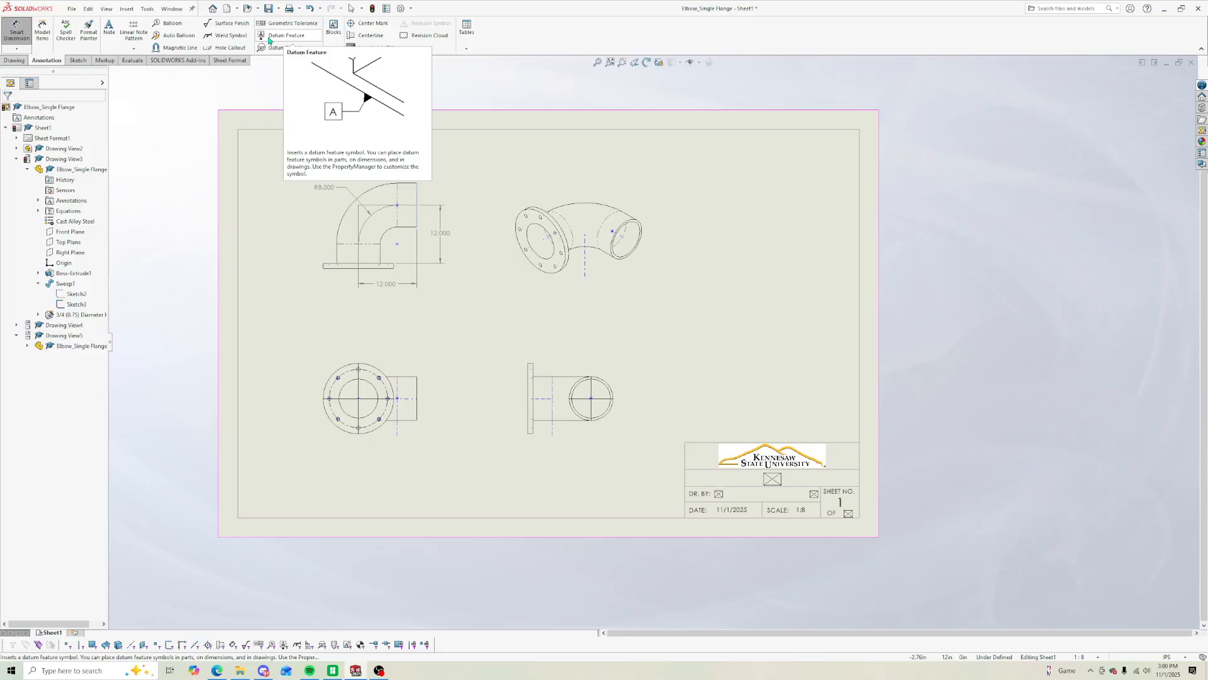
Step: Attach datum feature symbol A to the flange's bottom face in the upper elbow view, placing it left of the flange
left_click(271, 36)
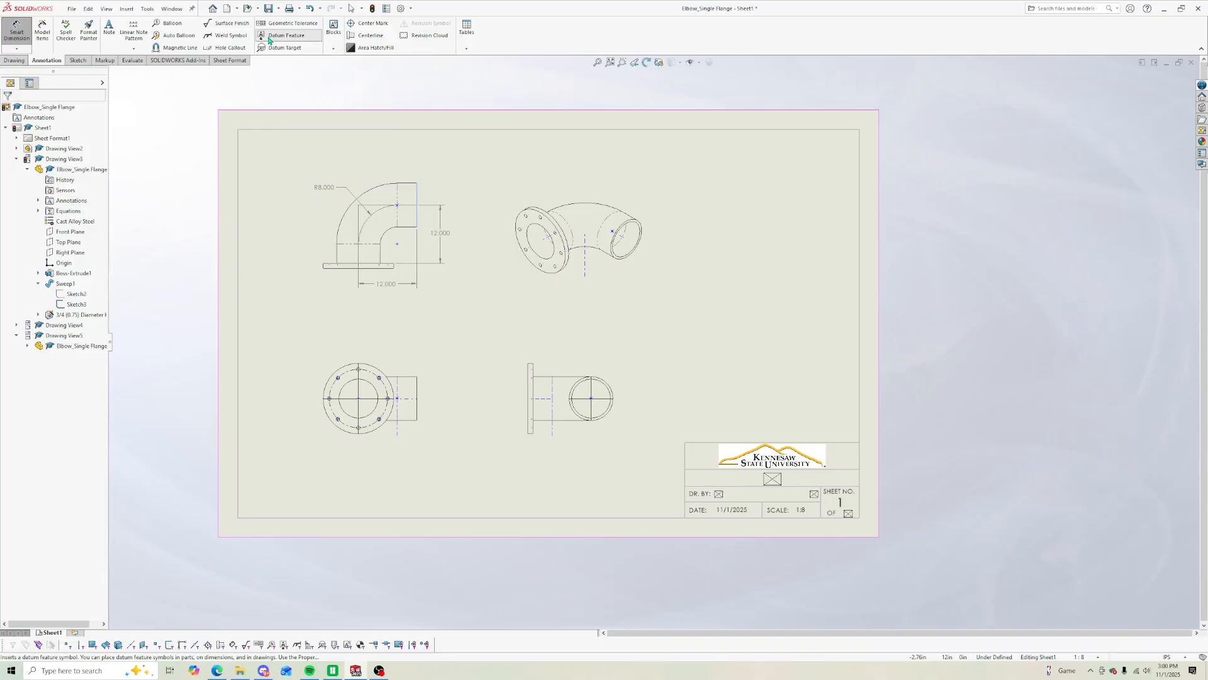
left_click(322, 267)
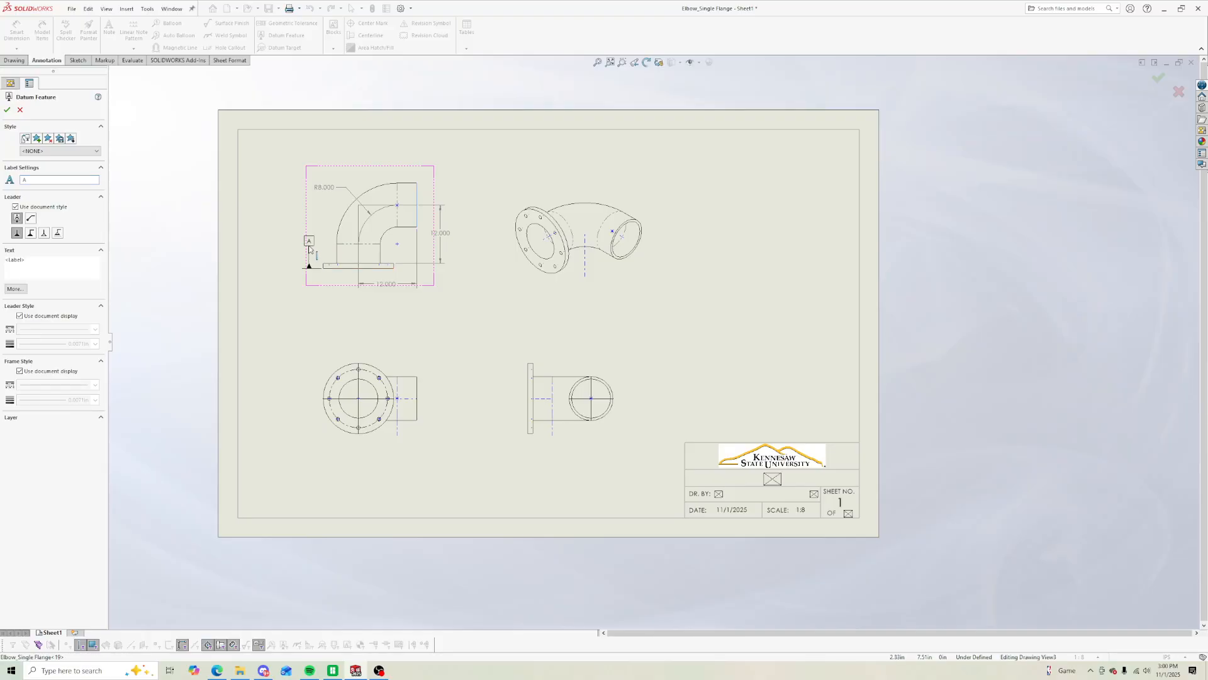
left_click(308, 249)
key("Escape")
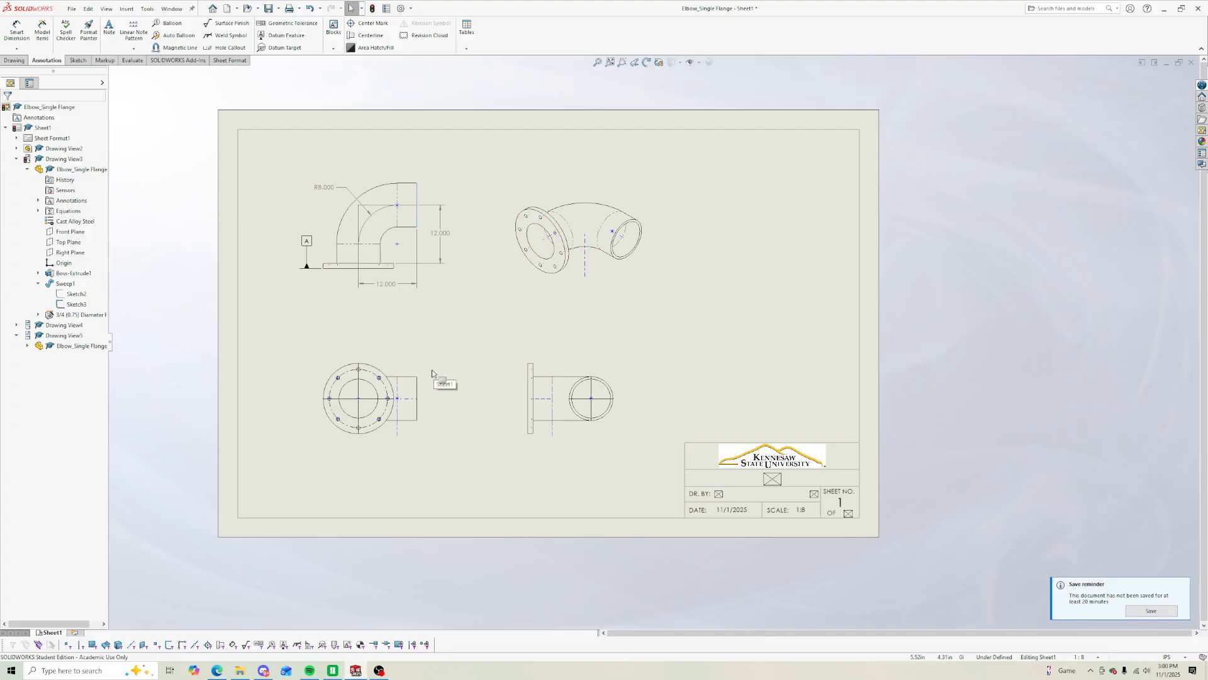
Step: Hide Sketch3 in the upper elbow view and turn off the display of the blue reference lines and points in all views
right_click(81, 304)
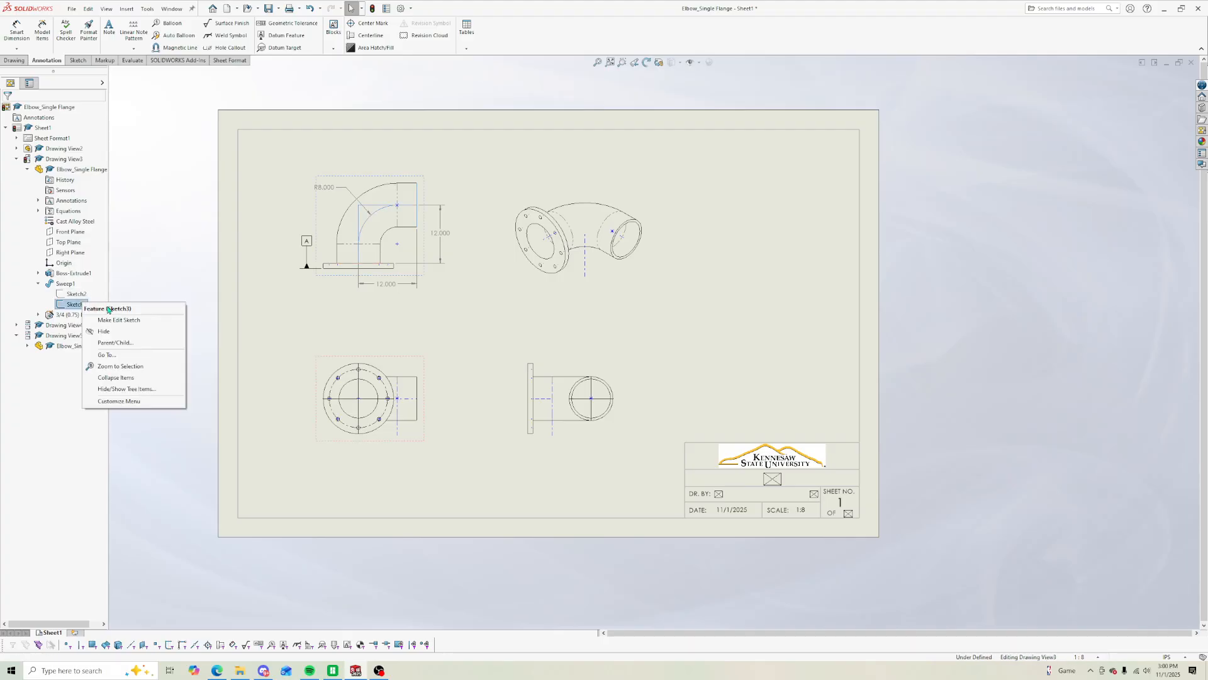
left_click(140, 334)
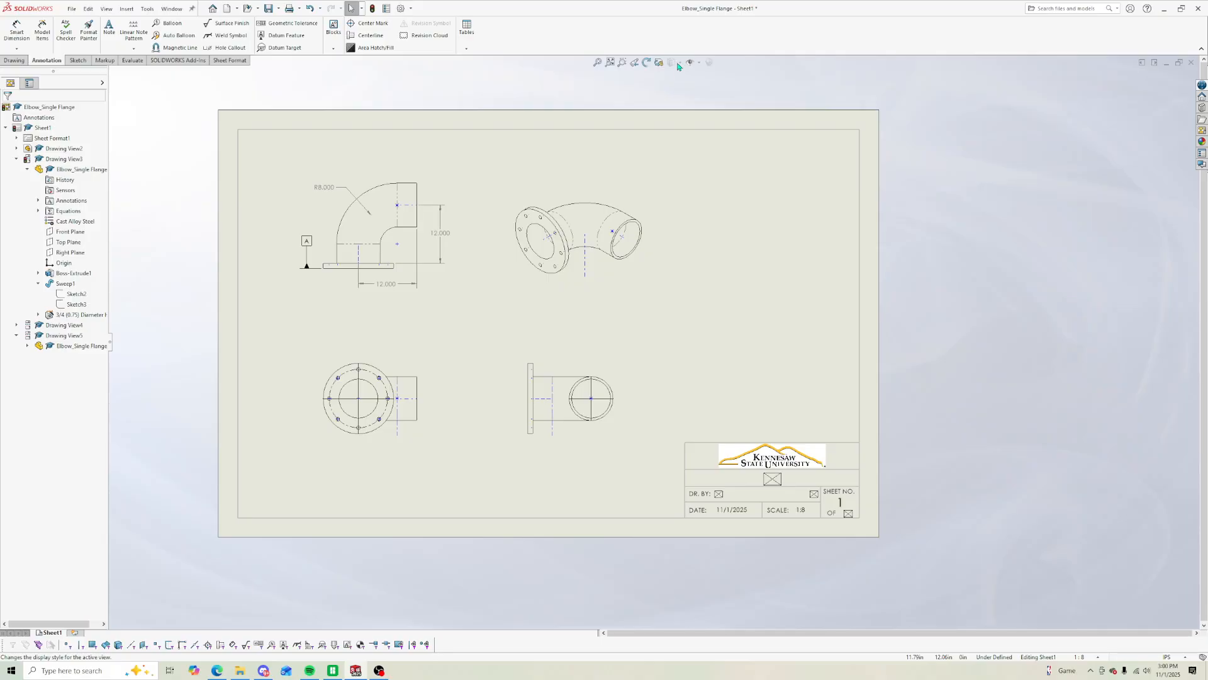
left_click(64, 158)
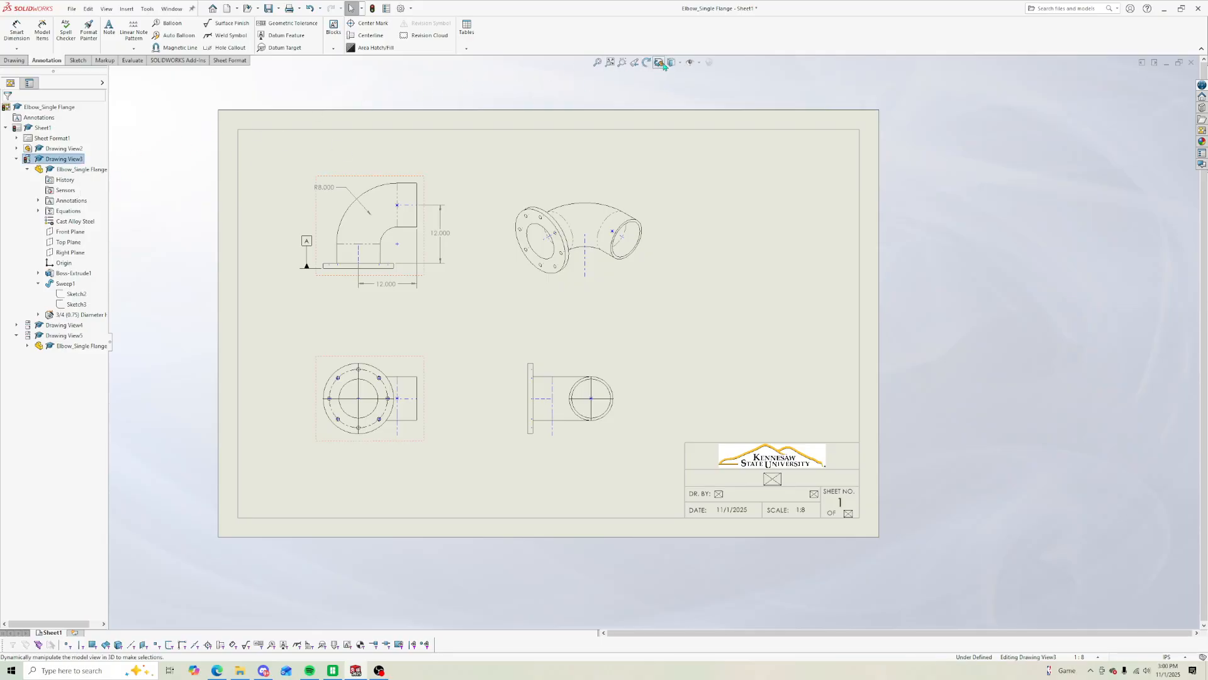
left_click(692, 62)
left_click(692, 92)
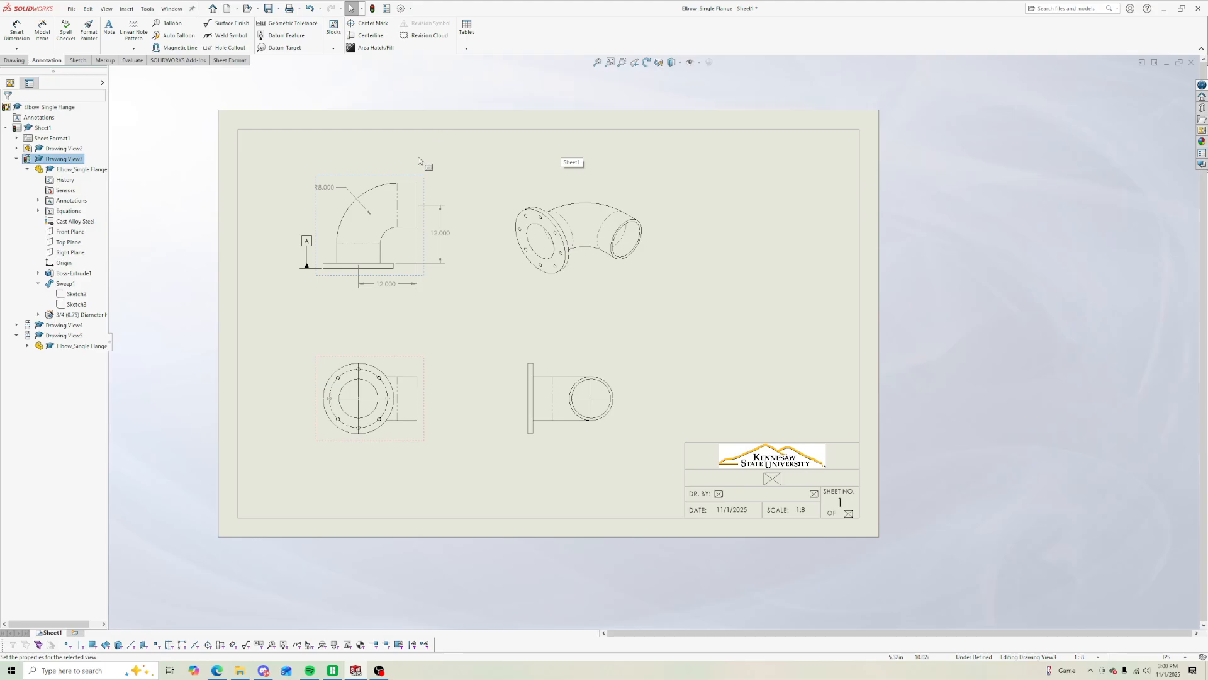
Step: Show the sweep path sketch, Sketch3, in the upper elbow view, select its bend arc, and hide the sketch again
right_click(79, 306)
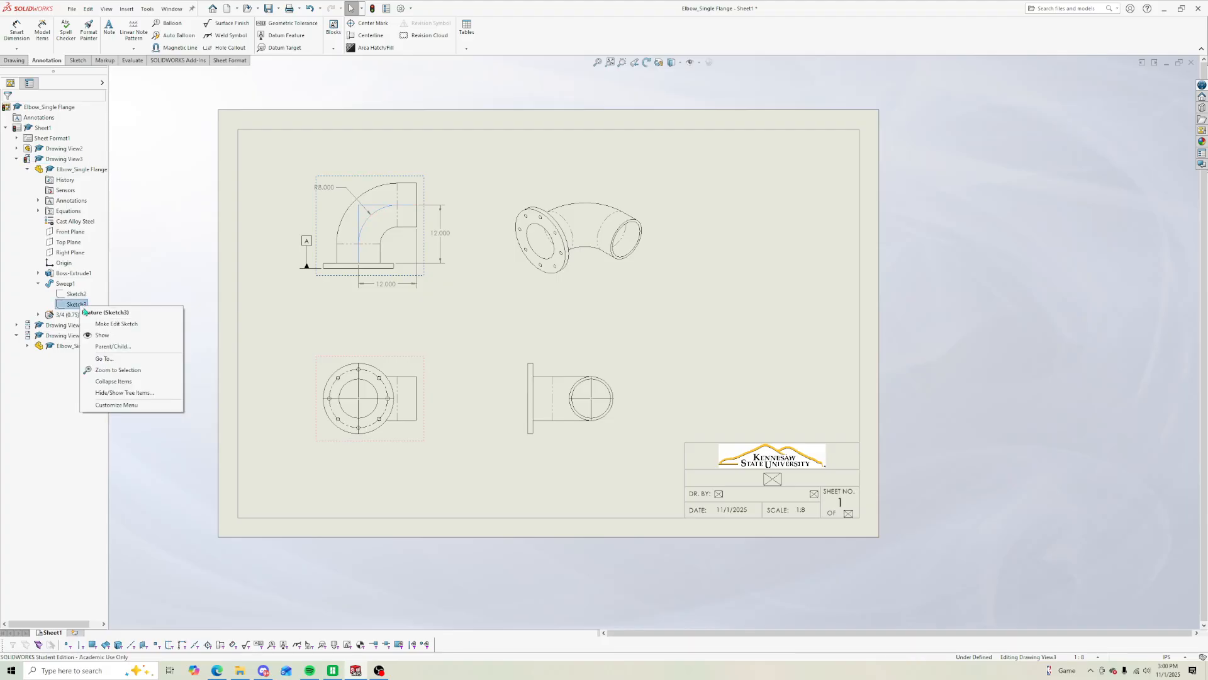
left_click(108, 335)
left_click(185, 315)
left_click(365, 228)
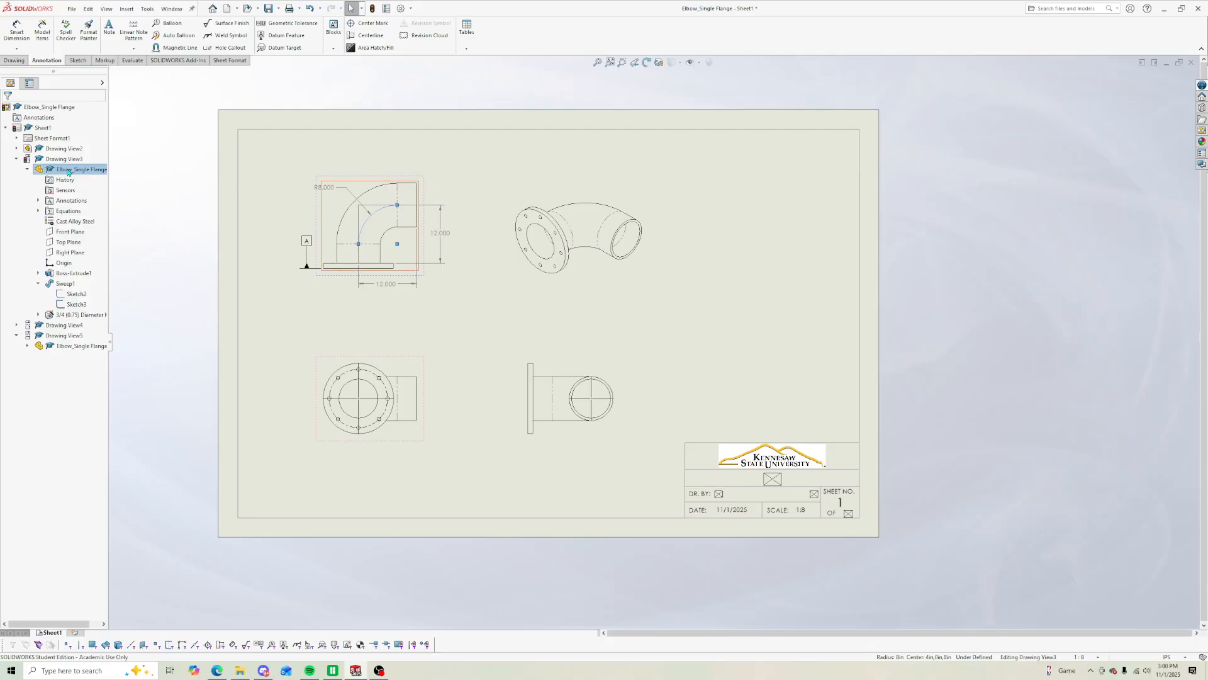
right_click(76, 304)
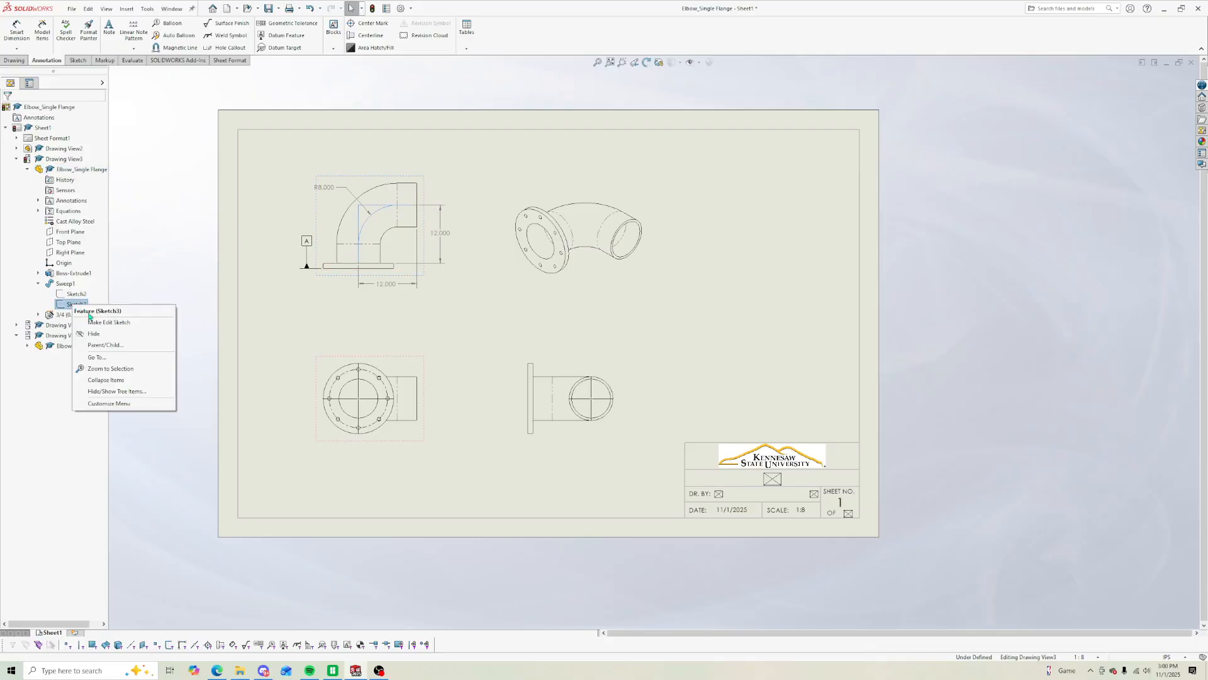
left_click(122, 333)
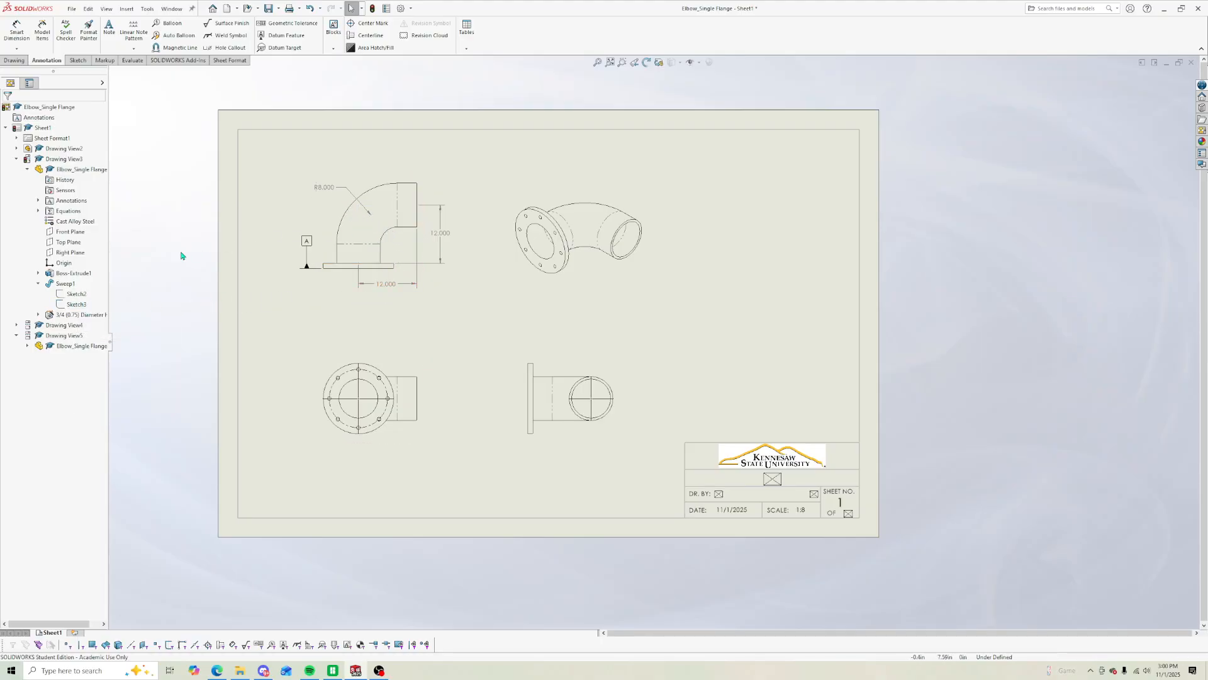
Step: Try to open Sketch3 under Sweep1 for editing with Make Edit Sketch, and hide the sketch in the upper elbow view
right_click(82, 305)
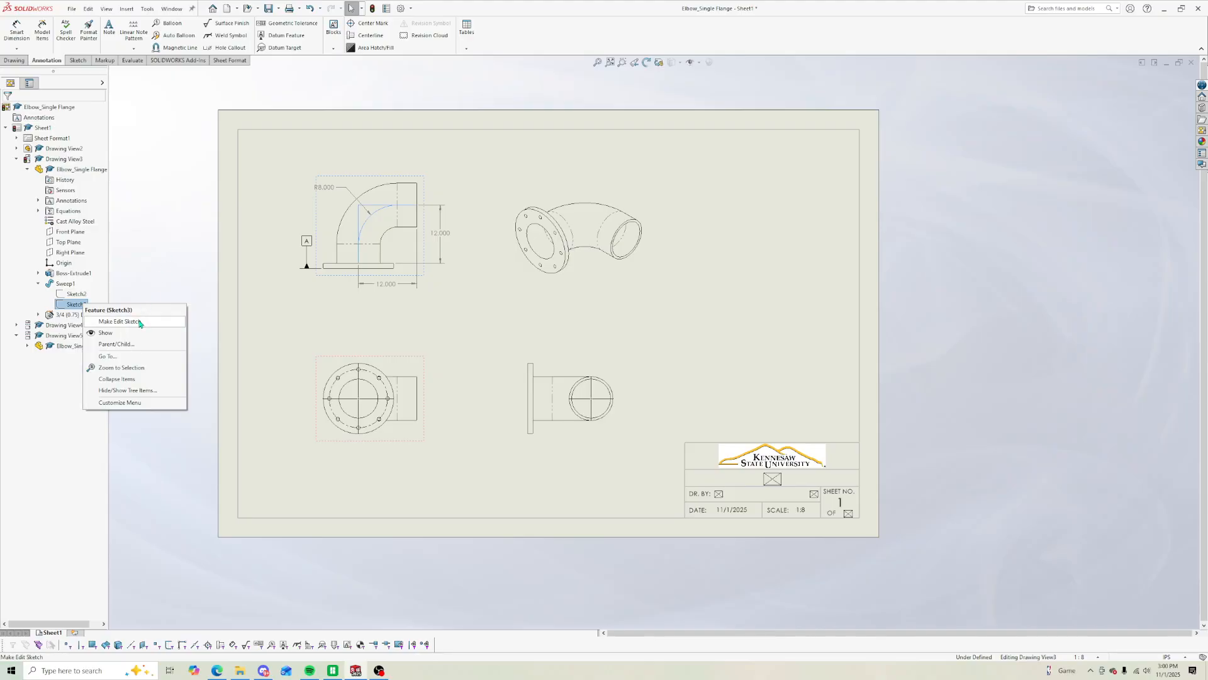
left_click(119, 321)
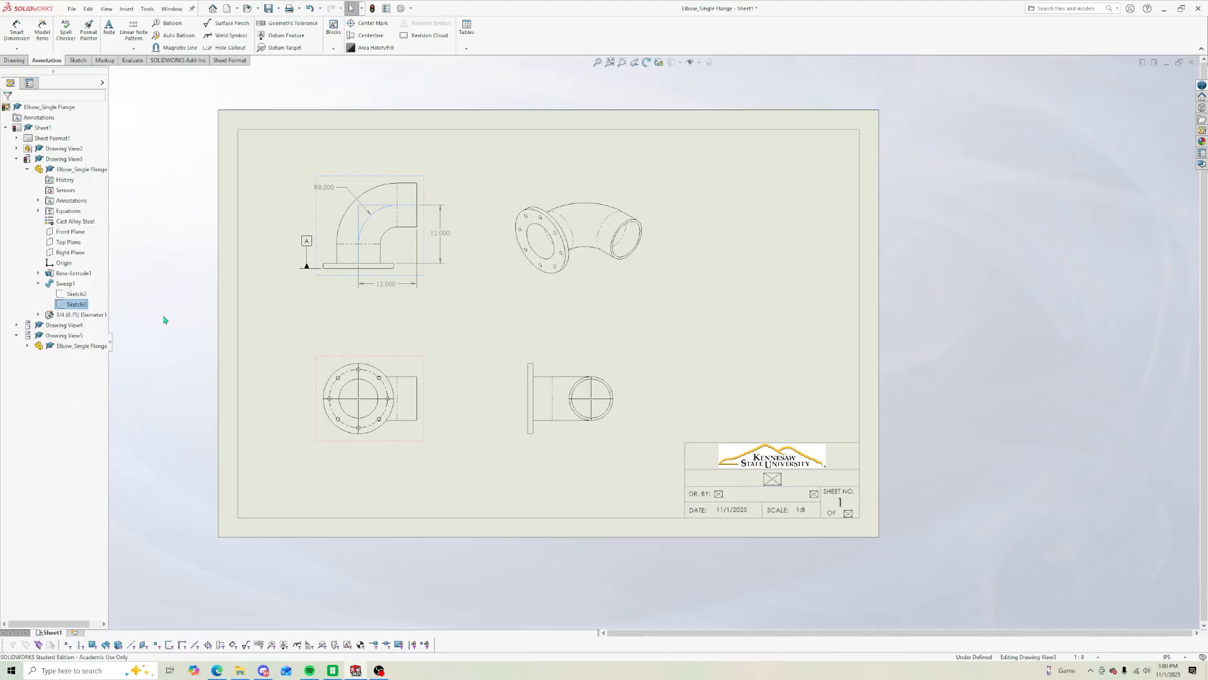
right_click(80, 305)
left_click(107, 324)
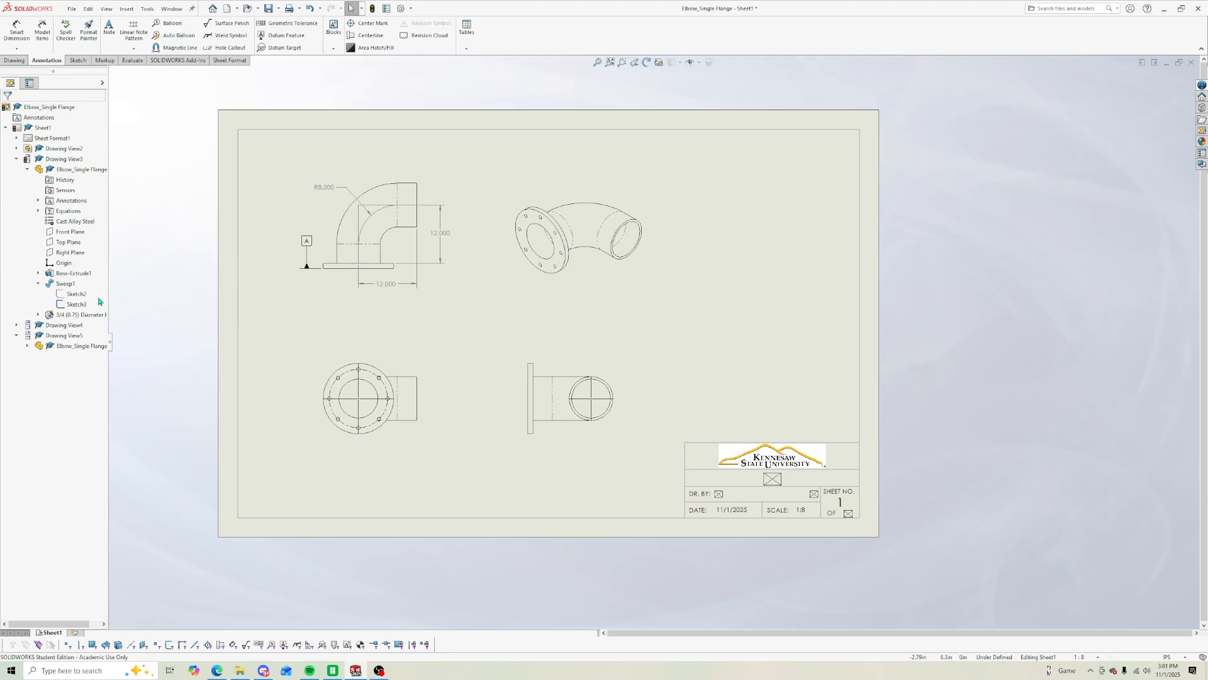
right_click(85, 305)
left_click(111, 320)
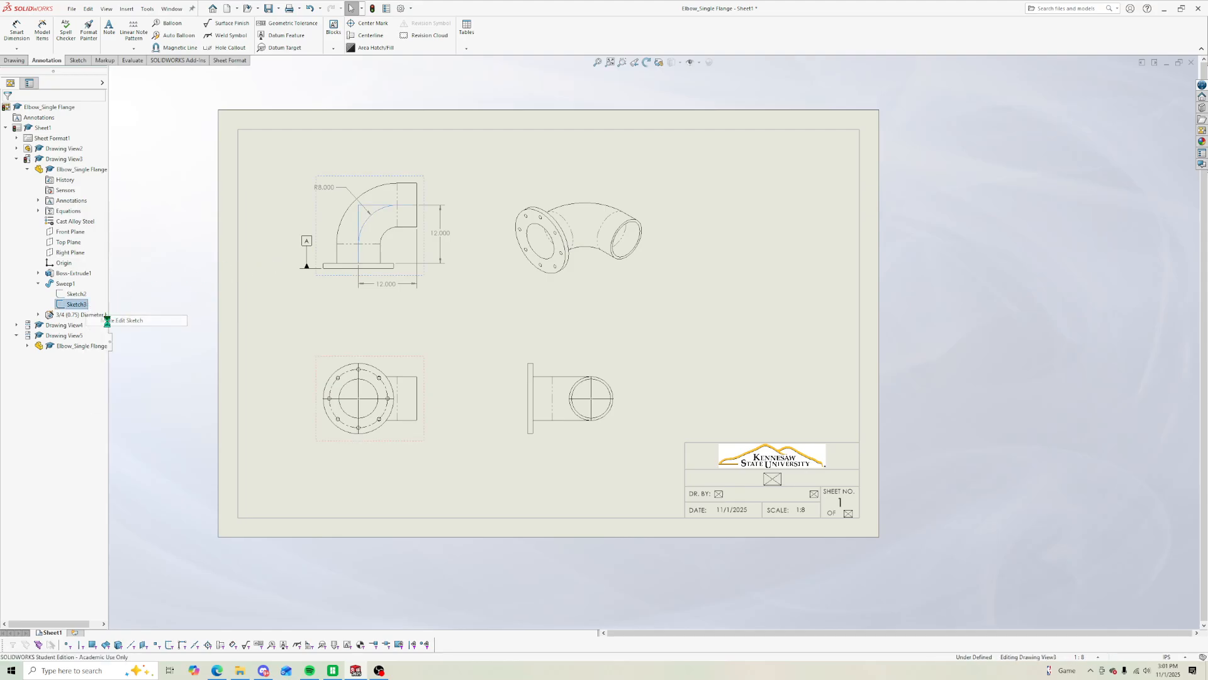
left_click(367, 230)
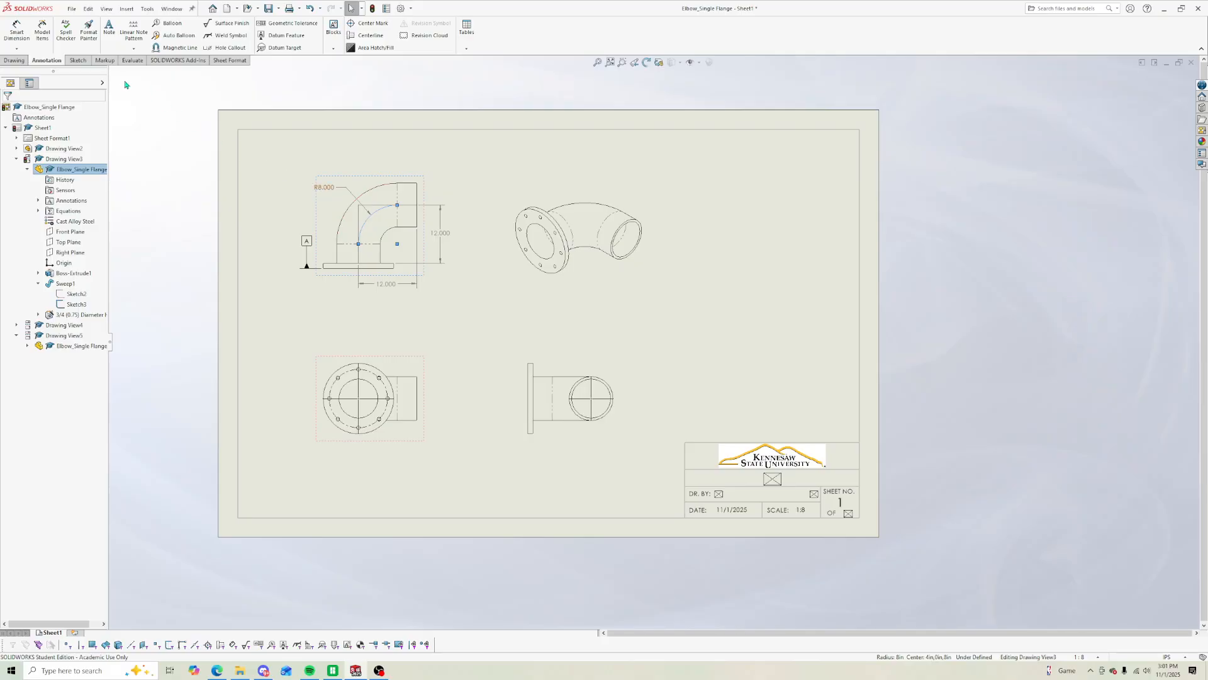
right_click(79, 306)
left_click(93, 321)
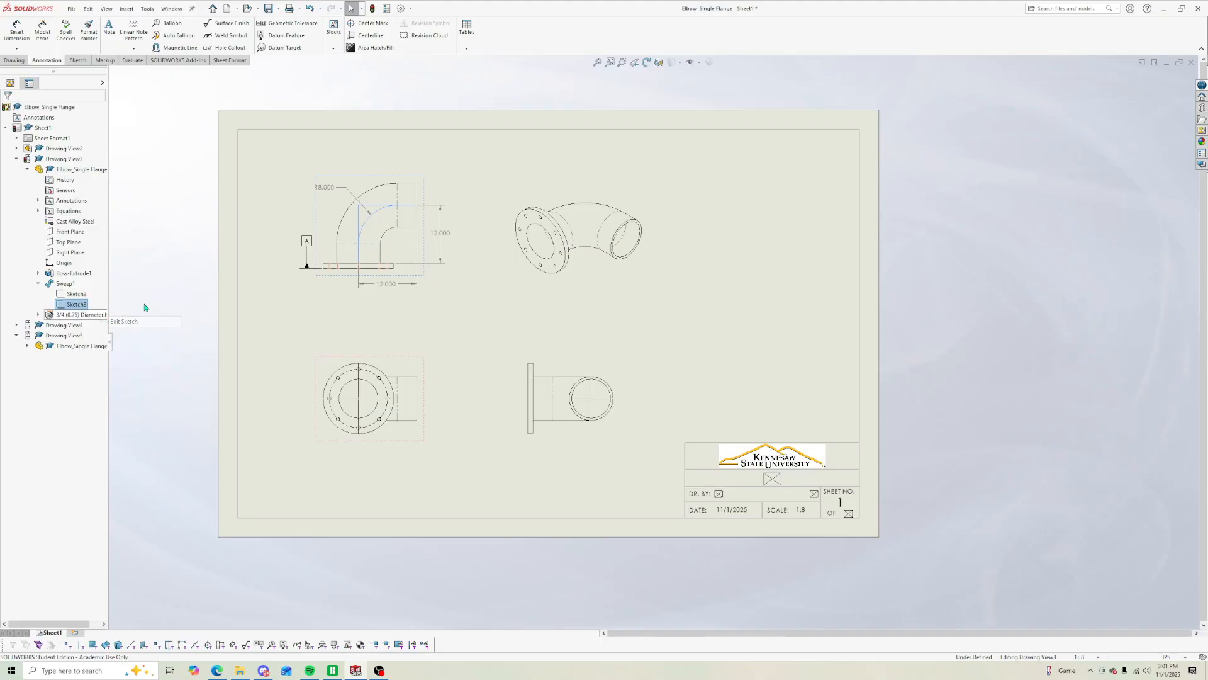
right_click(85, 307)
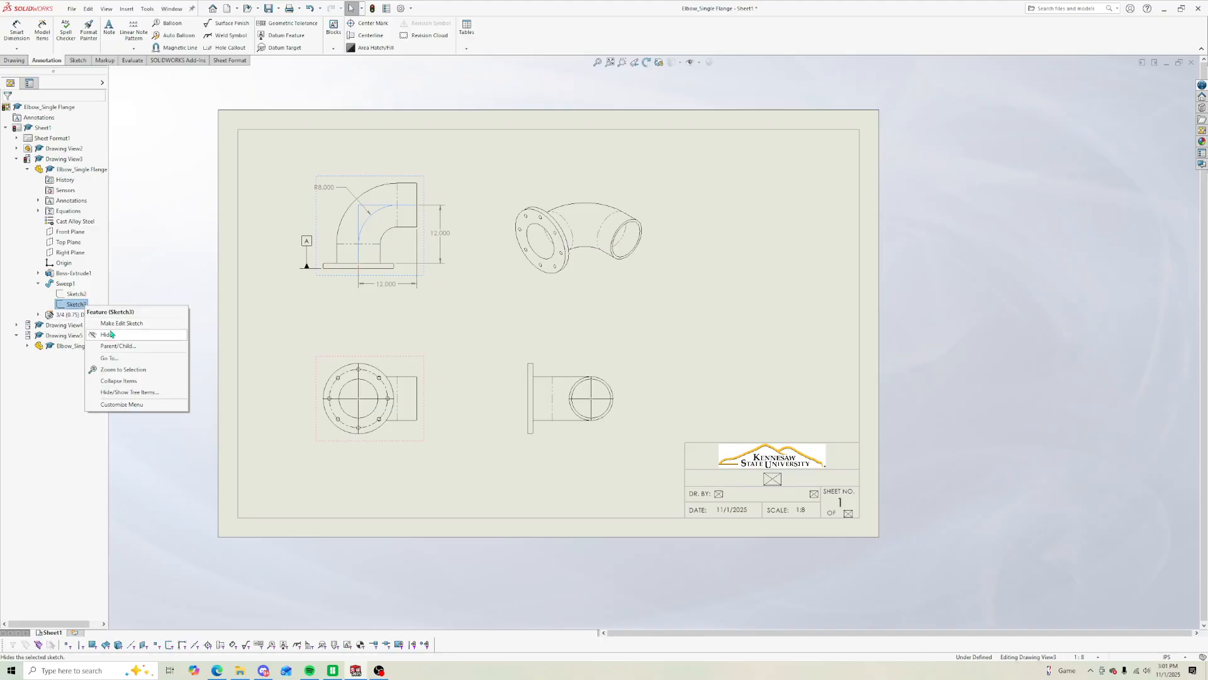
left_click(107, 335)
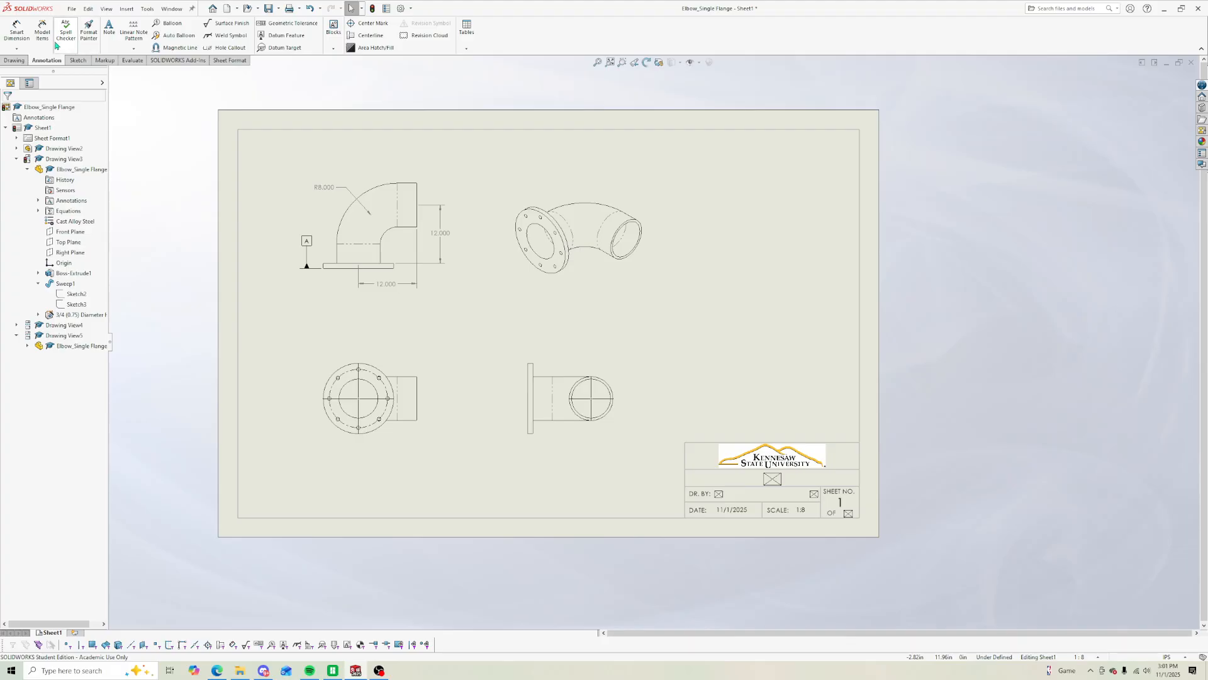
Step: Sketch a circle about 13.4 in in diameter around the bend's center point in the upper elbow view
left_click(15, 61)
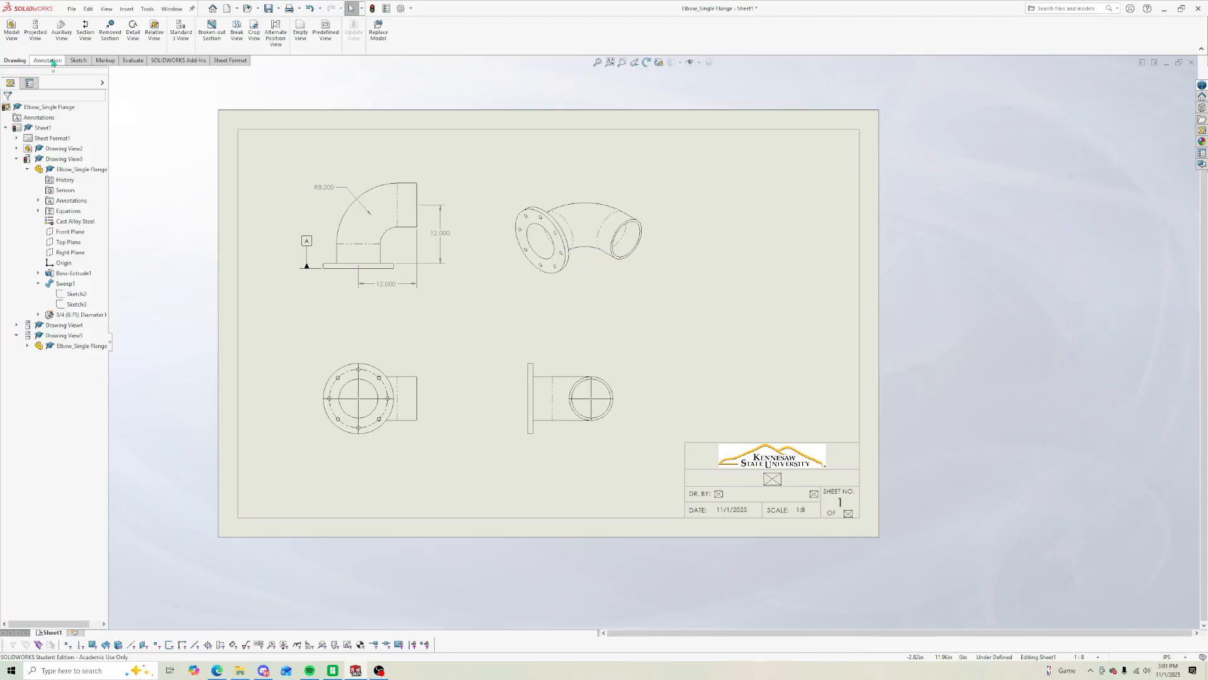
left_click(345, 214)
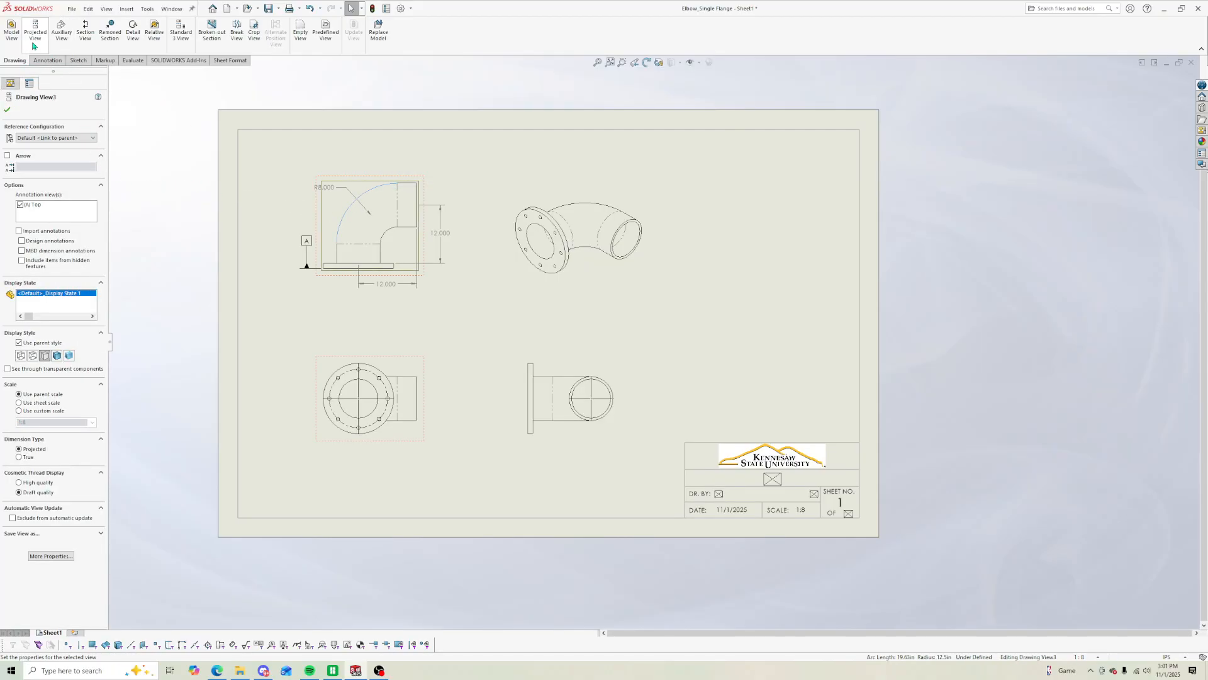
left_click(78, 60)
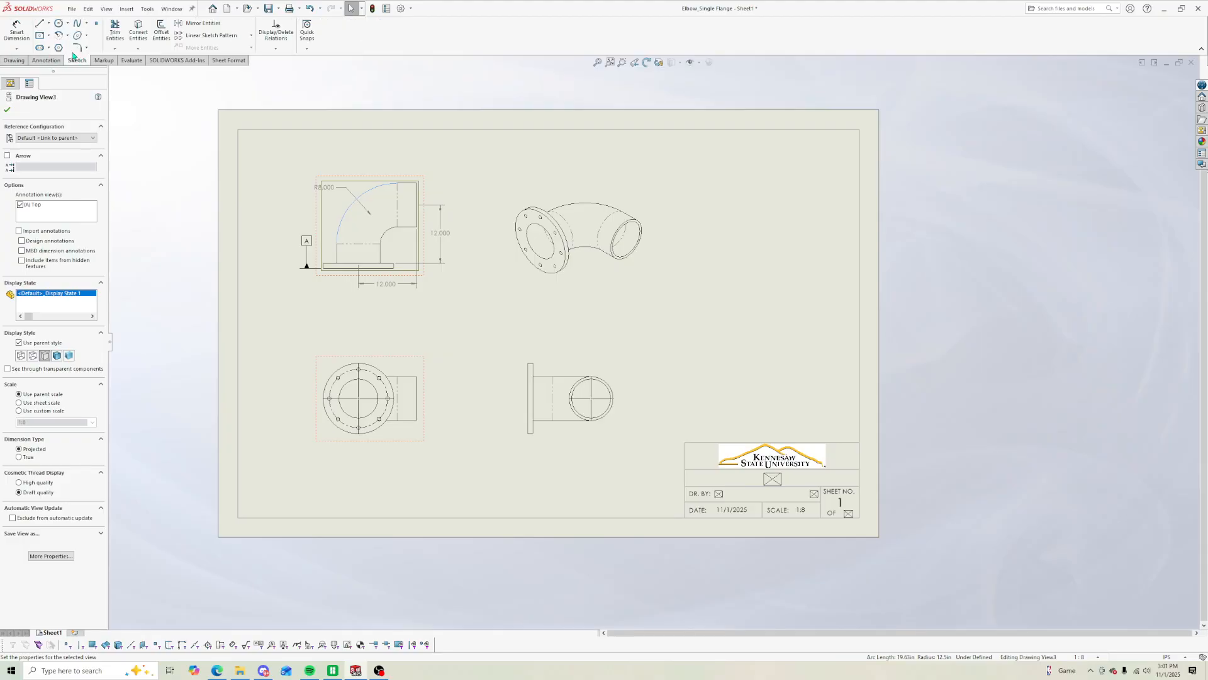
left_click(58, 23)
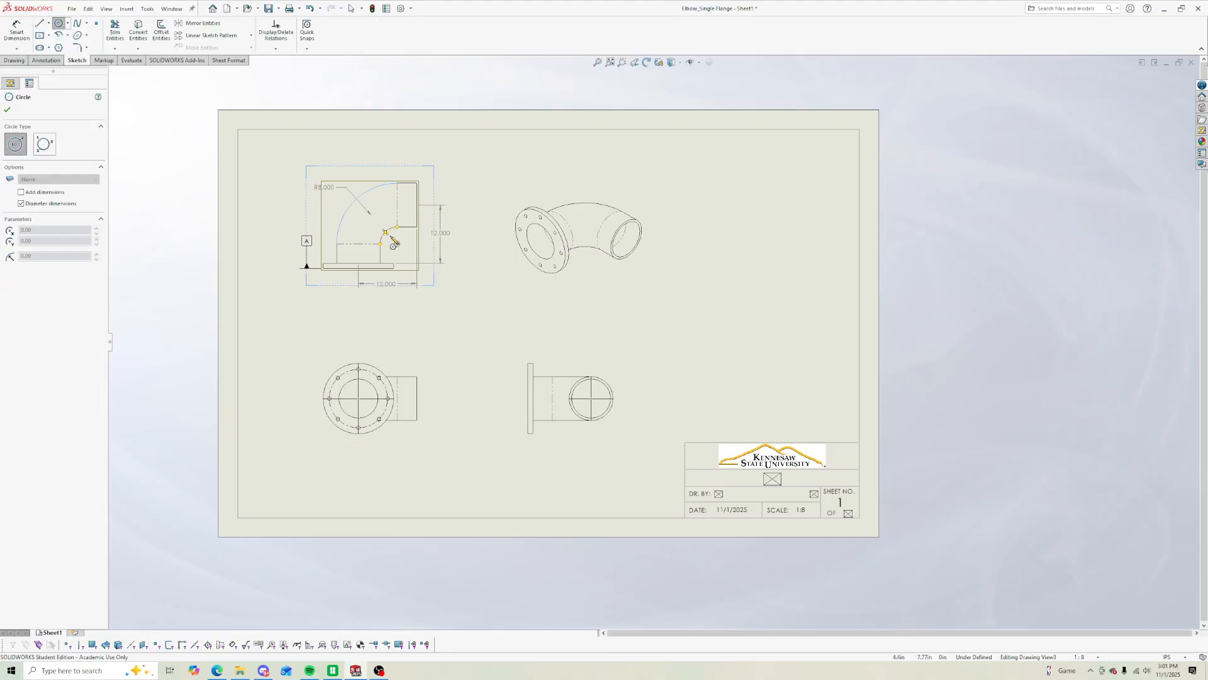
left_click(377, 239)
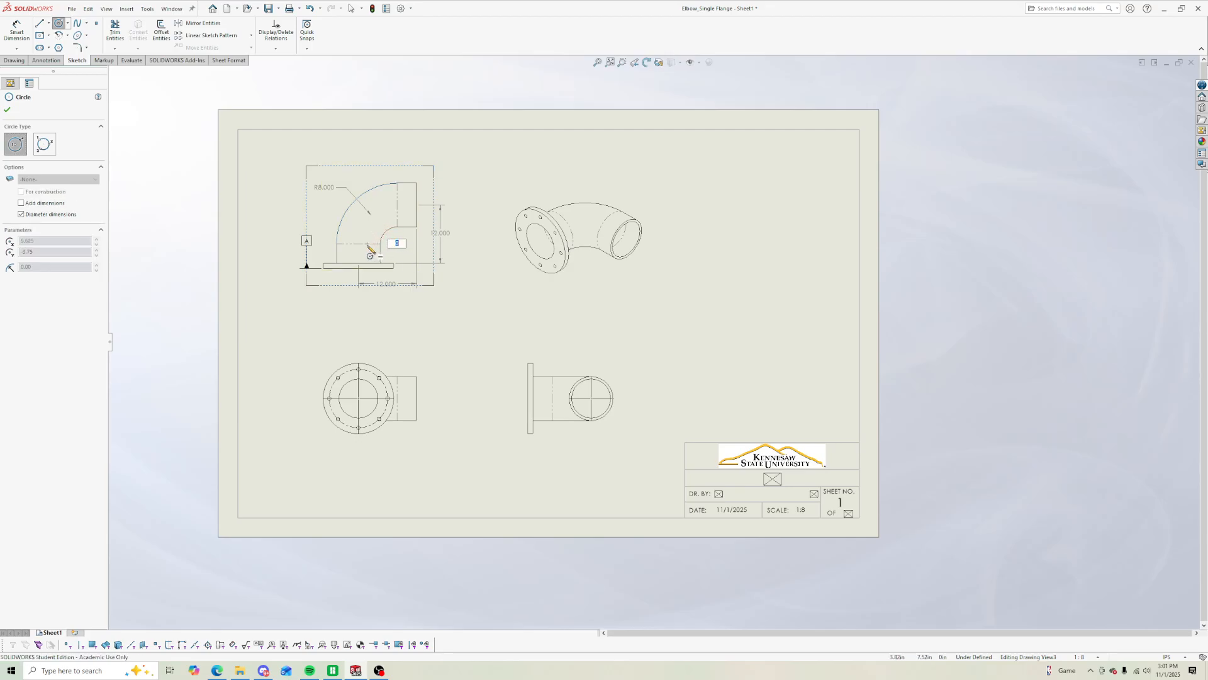
left_click(358, 245)
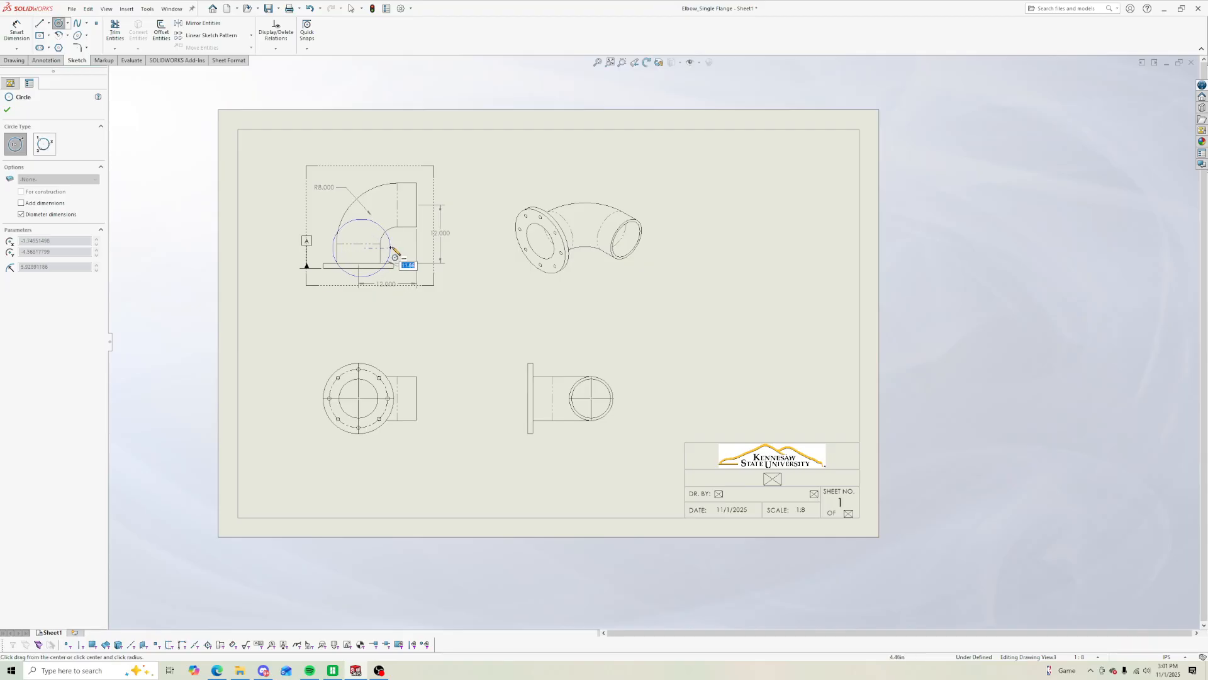
key("Escape")
key("Escape")
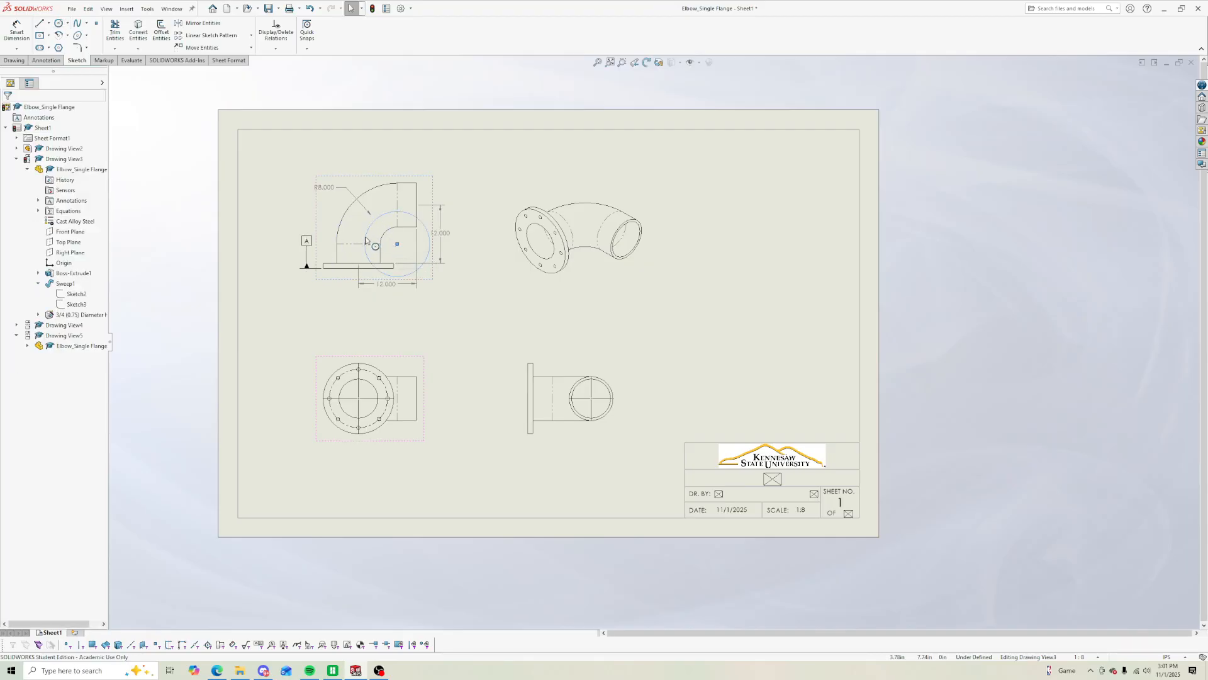
left_click(366, 248)
key("Escape")
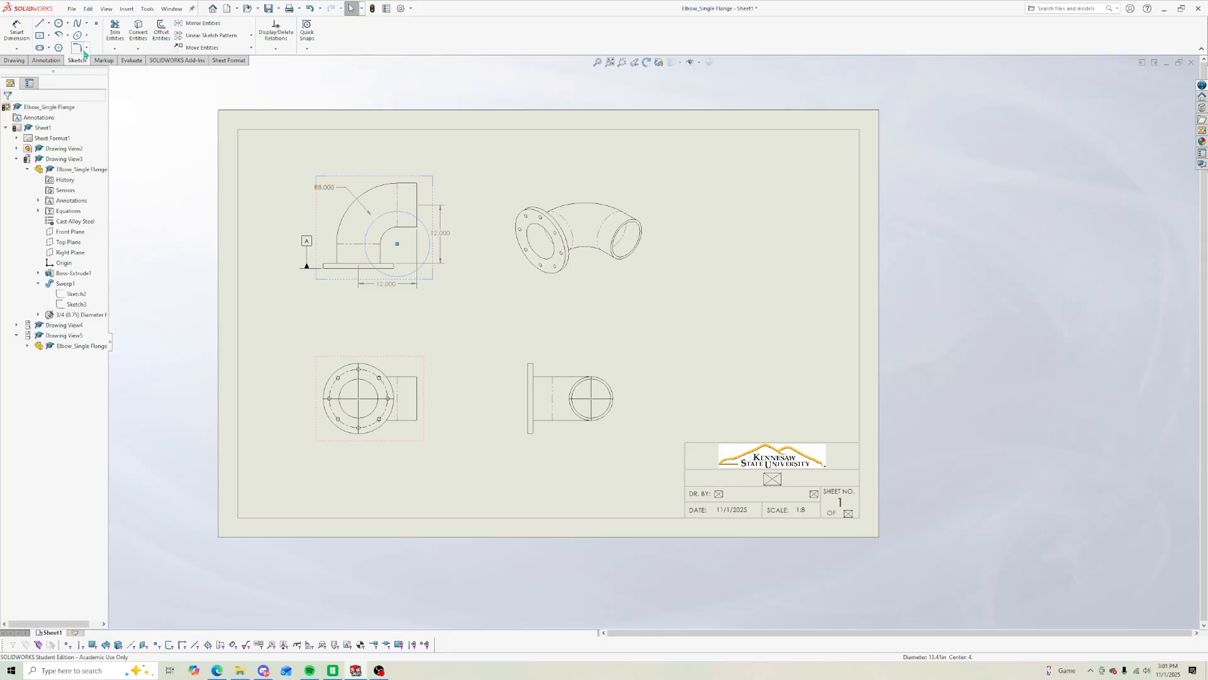
Step: Dimension the sketched circle's diameter, set it to 16 in, and delete the dimension
left_click(17, 31)
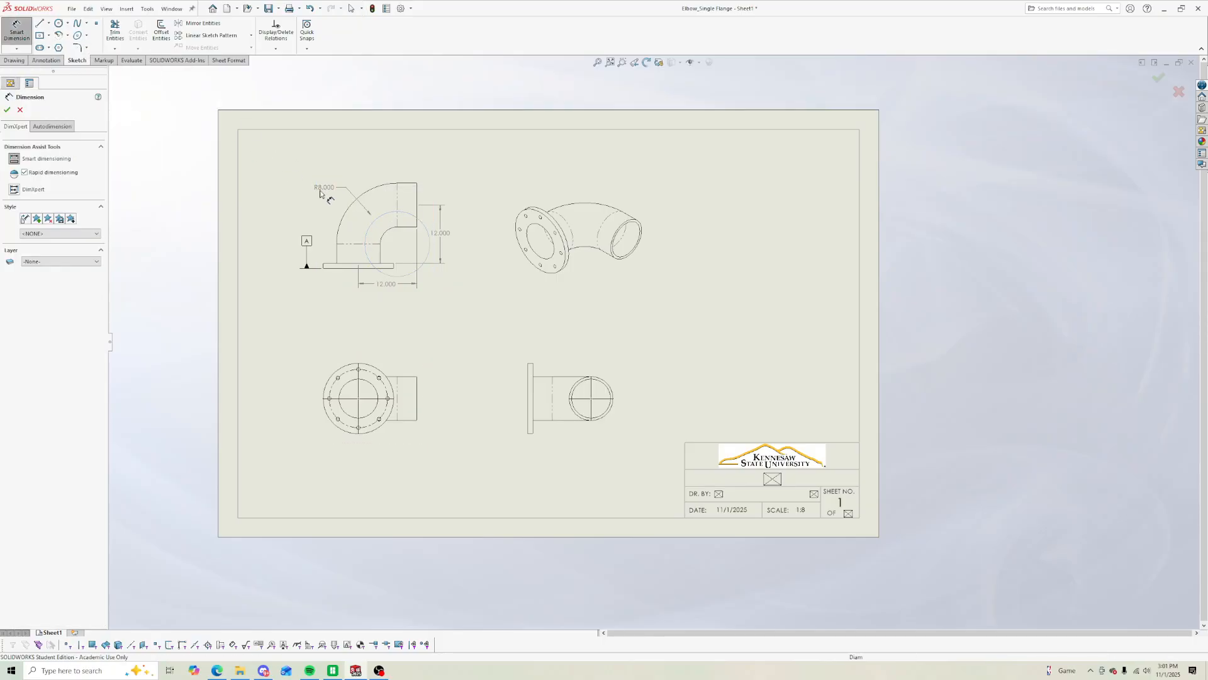
left_click(368, 228)
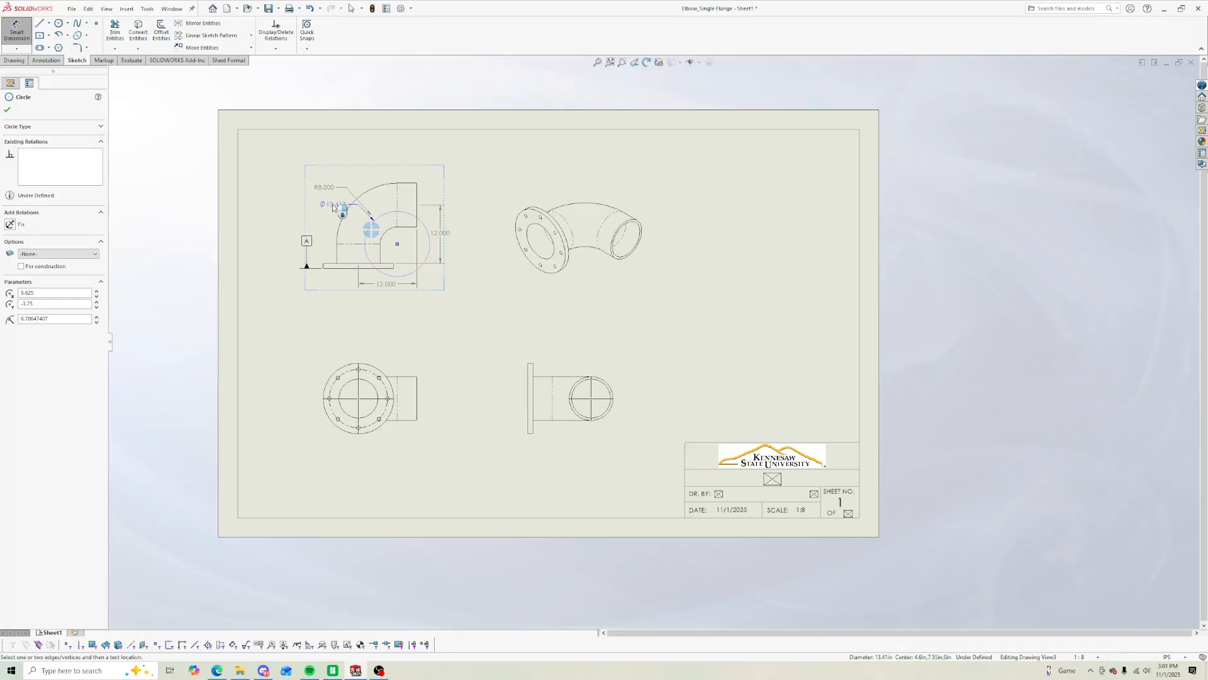
left_click(332, 207)
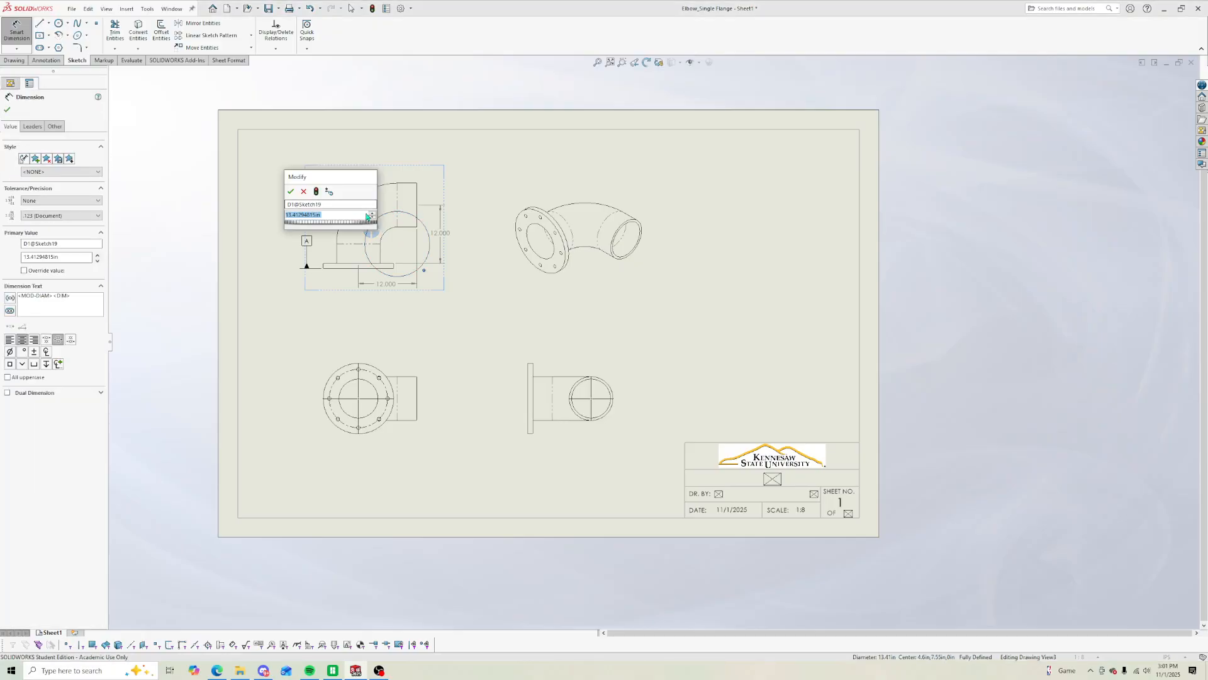
type("16")
key("Return")
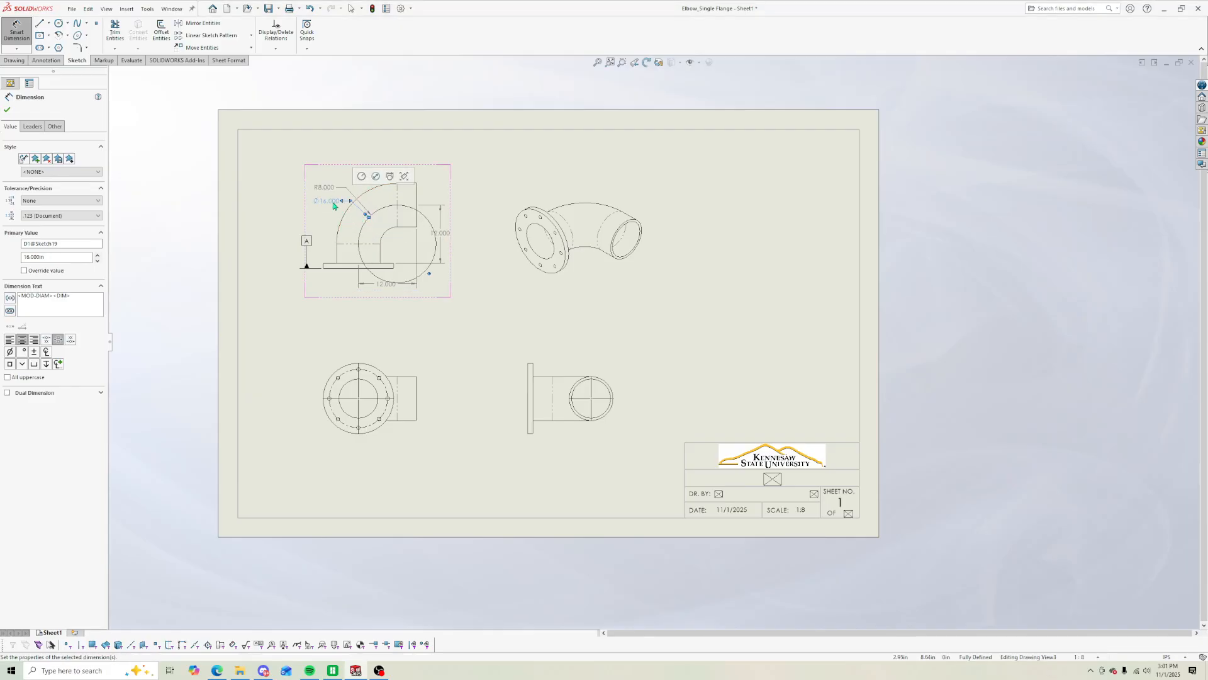
key("Delete")
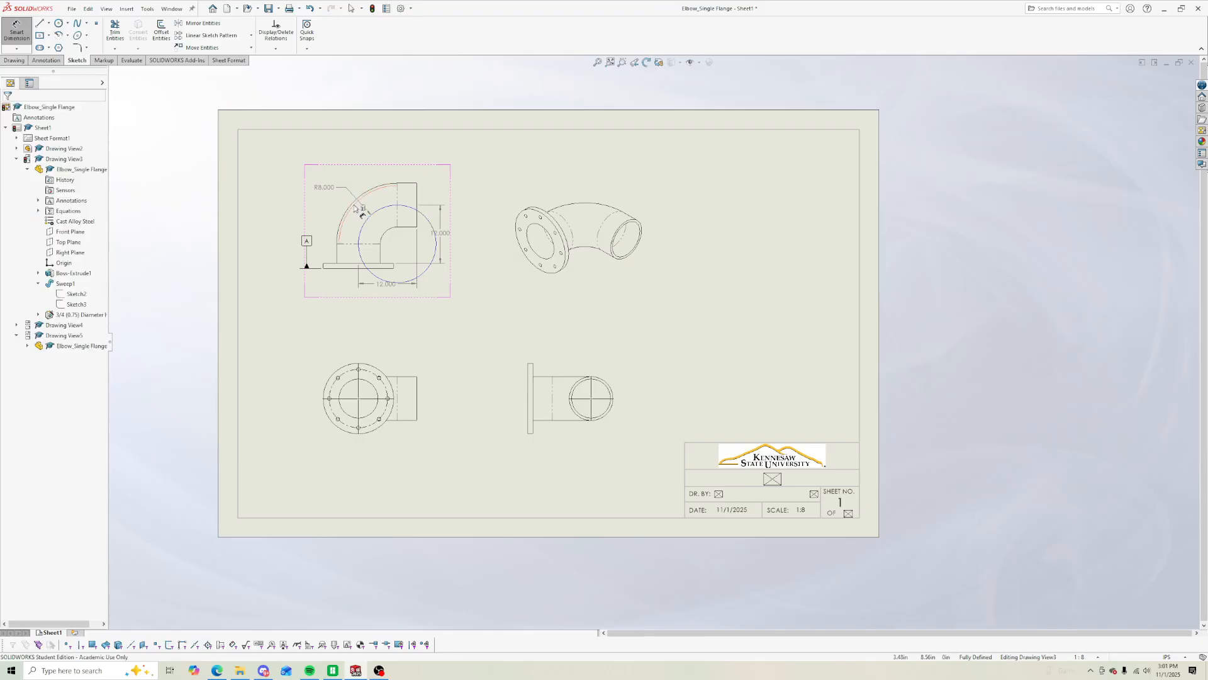
Step: Sketch a horizontal line about 4.09 in long from the circle's top point to the pipe's open end face
key("l")
left_click(397, 205)
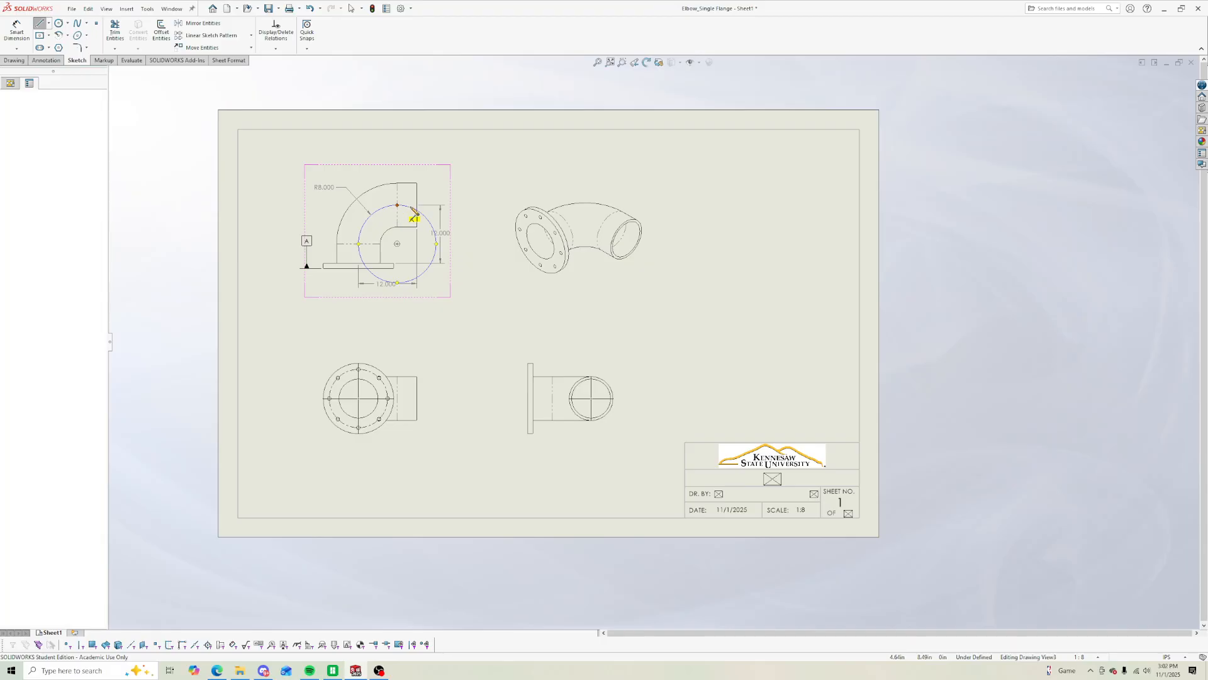
left_click(418, 206)
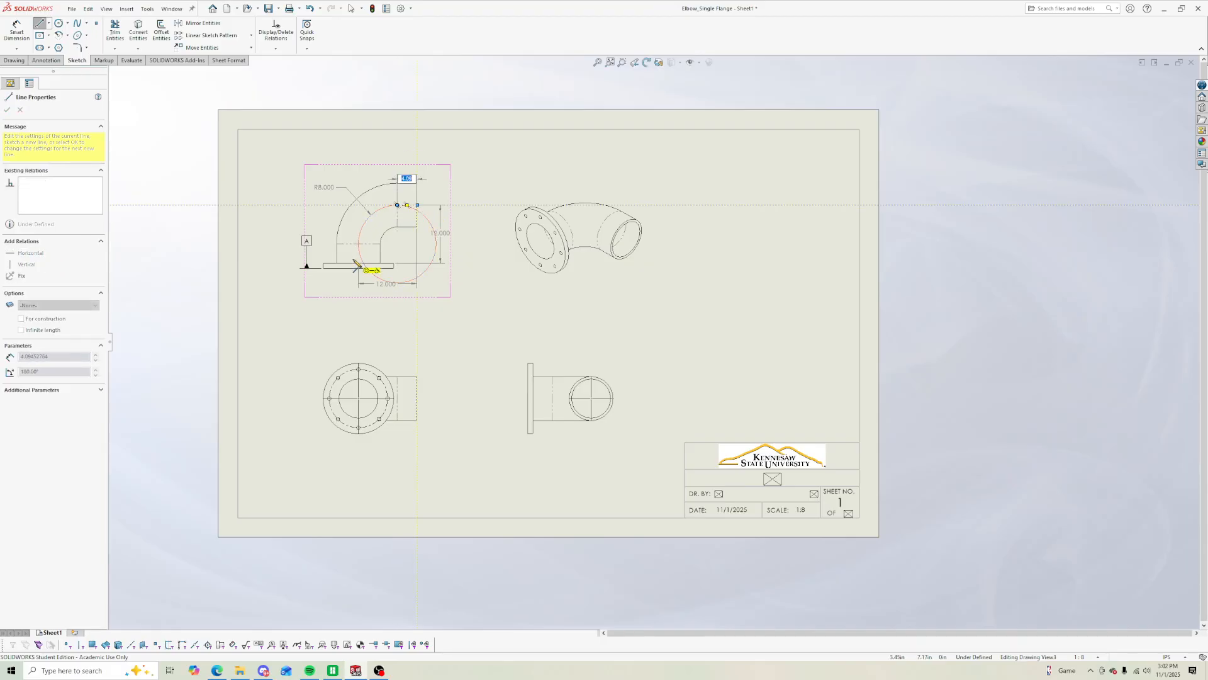
key("Escape")
Step: Sketch a vertical line from the circle's left point down to the flange's bottom face
left_click(40, 23)
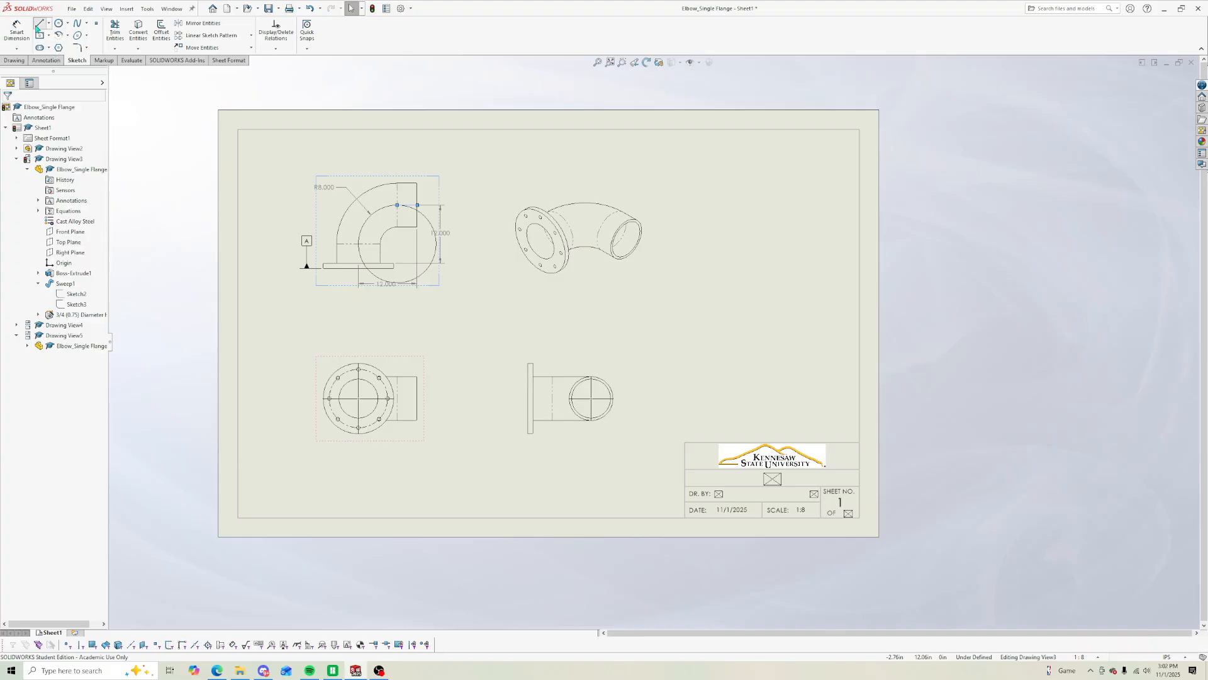
left_click(359, 245)
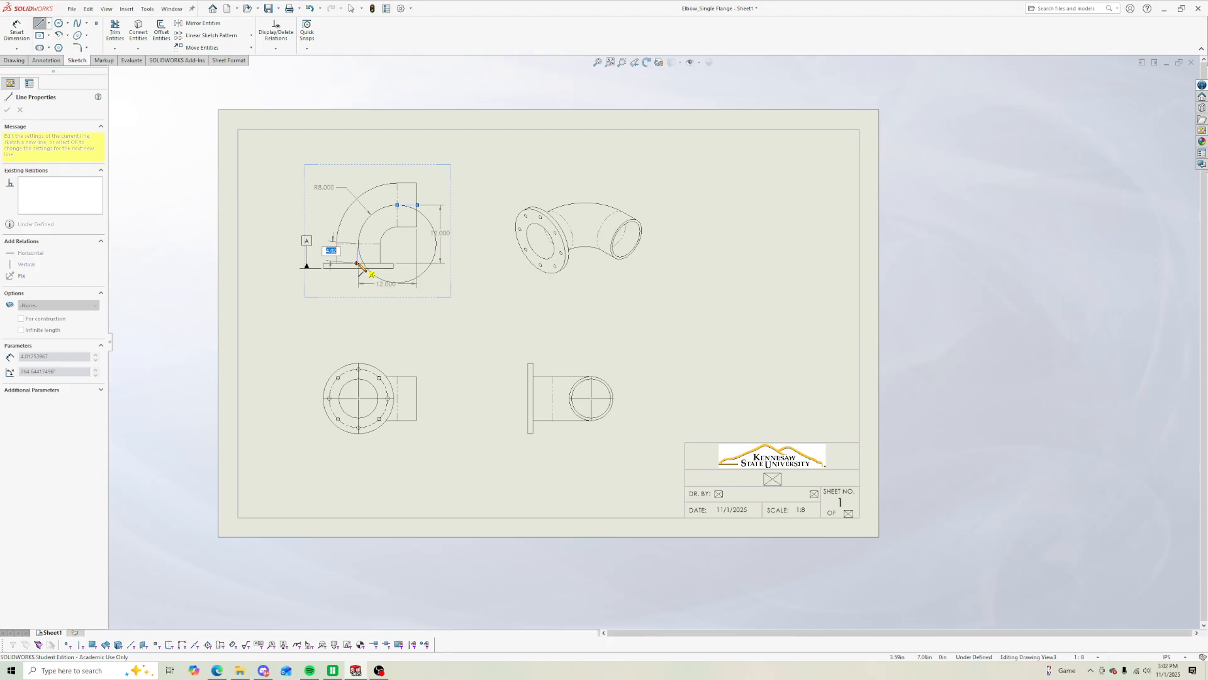
scroll(360, 271, "down", 6)
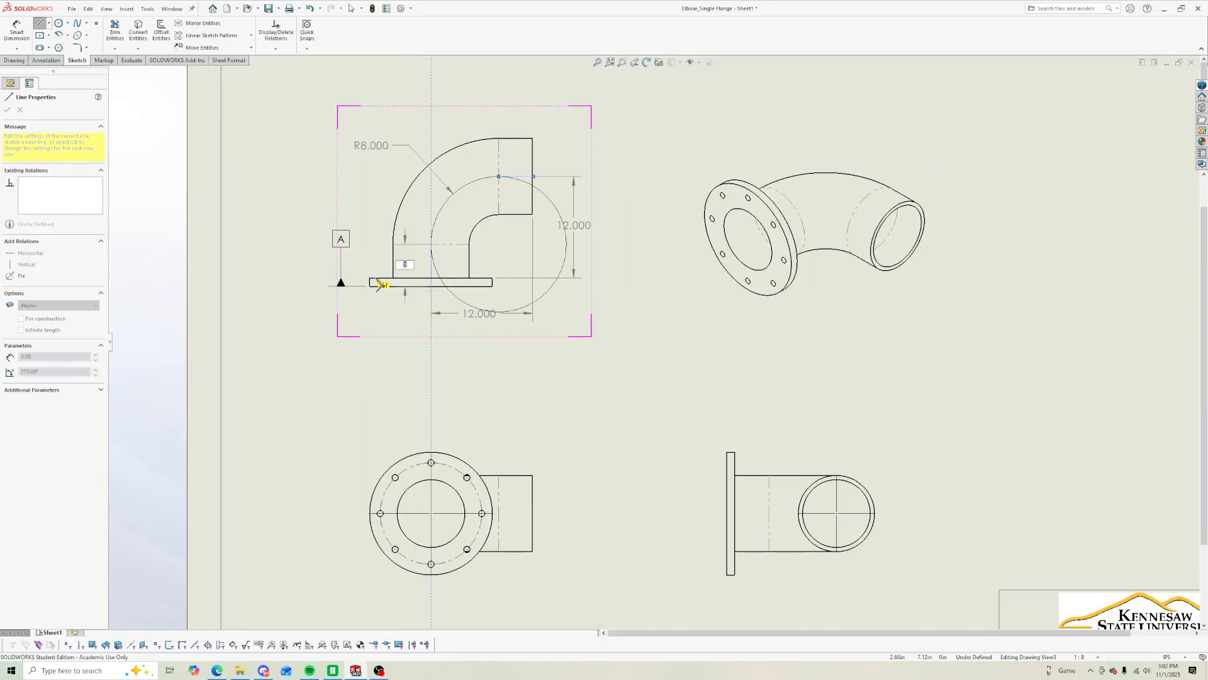
key("Escape")
key("Escape")
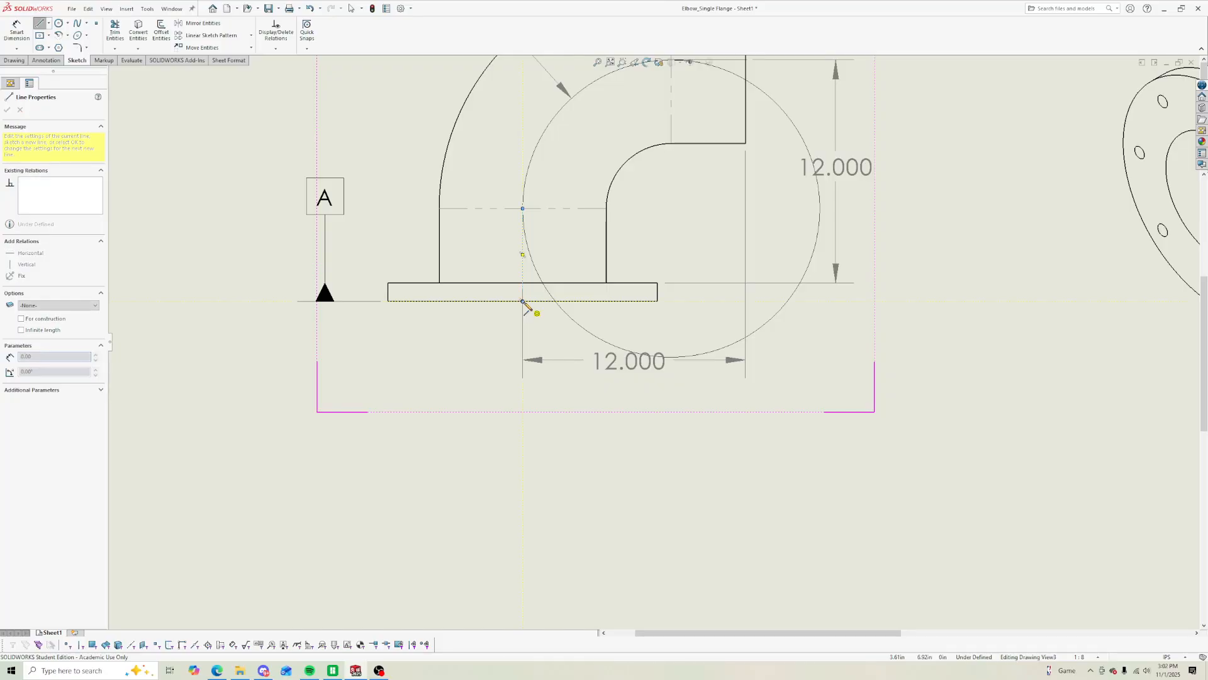
Step: Trim away the part of the circle outside the bend, keeping only the quarter arc along the pipe's center
left_click(115, 32)
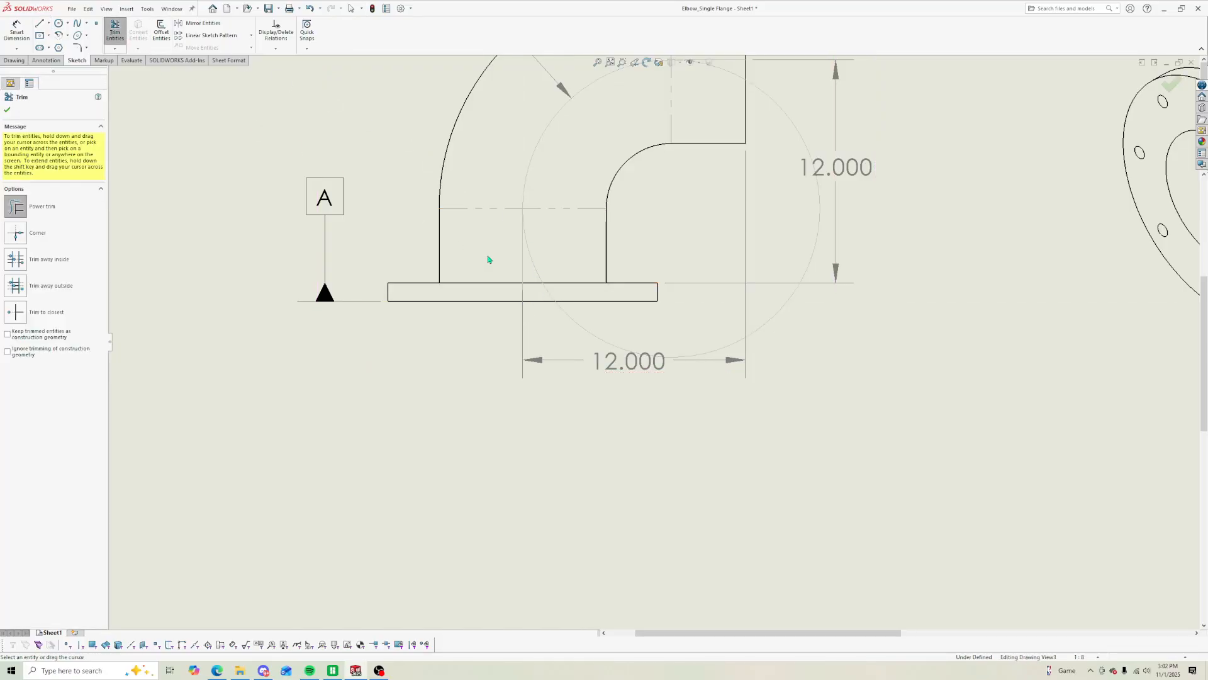
left_click_drag(783, 324, 777, 314)
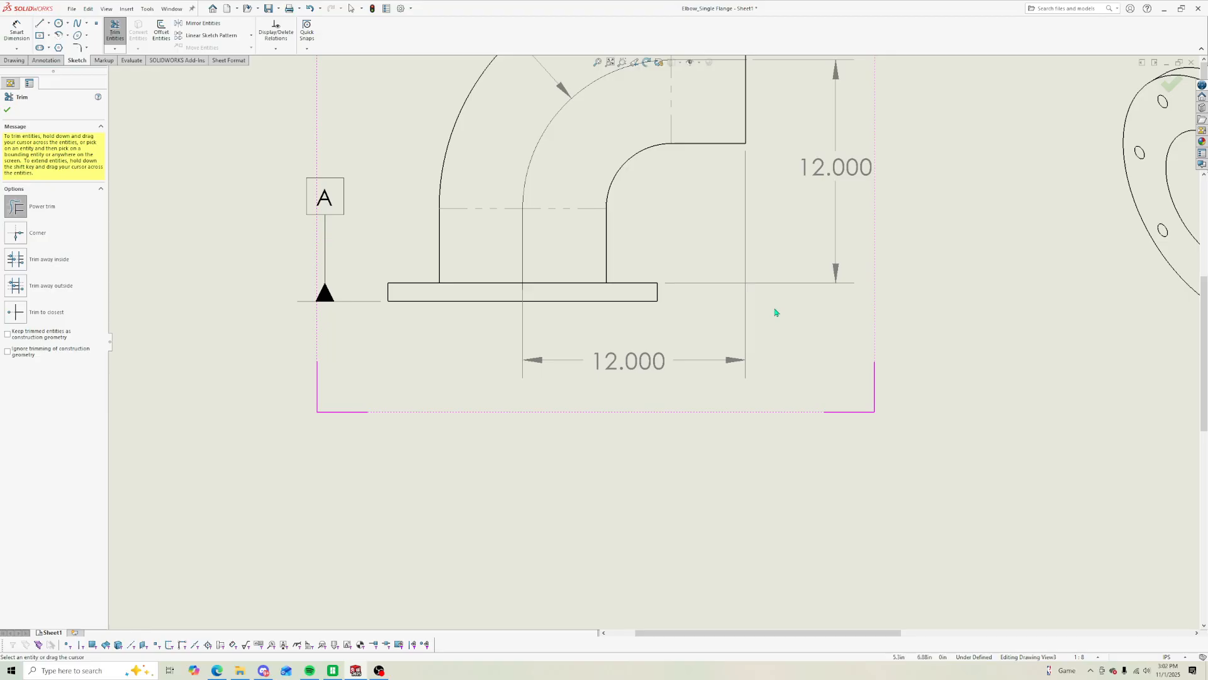
scroll(776, 312, "up", 3)
key("Escape")
Step: Convert the quarter arc and the two straight lines along the pipe's center to construction geometry
left_click(688, 180)
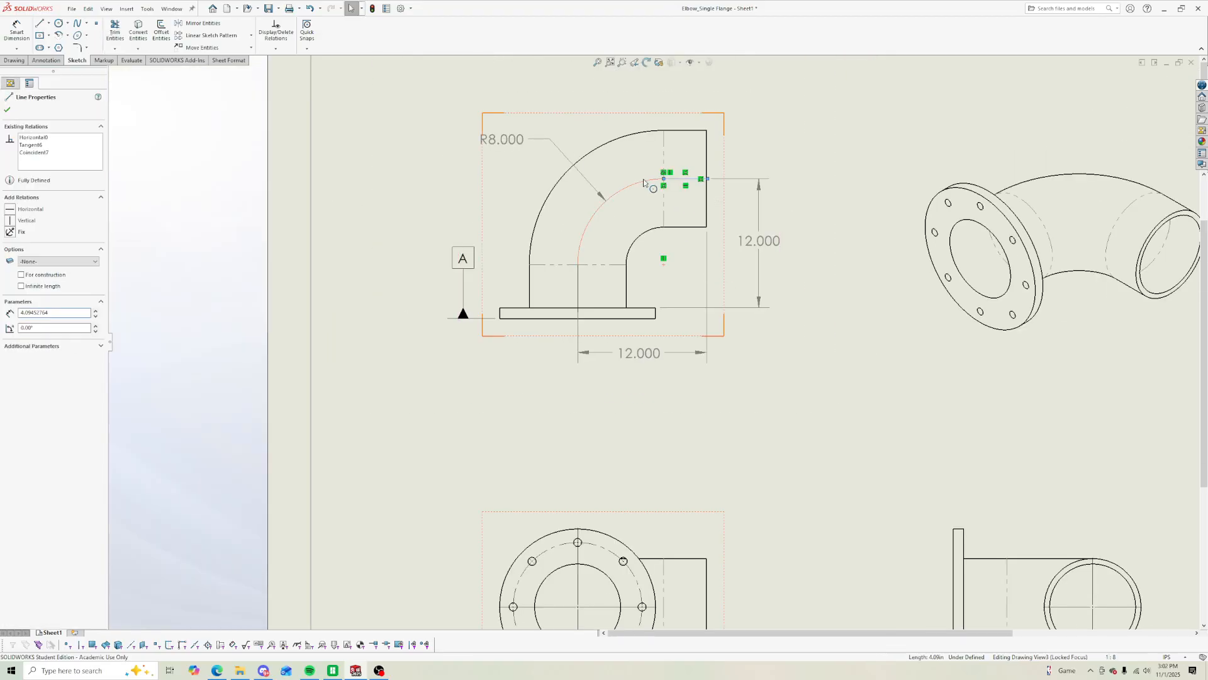
left_click(643, 183, "ctrl")
left_click(579, 282, "ctrl")
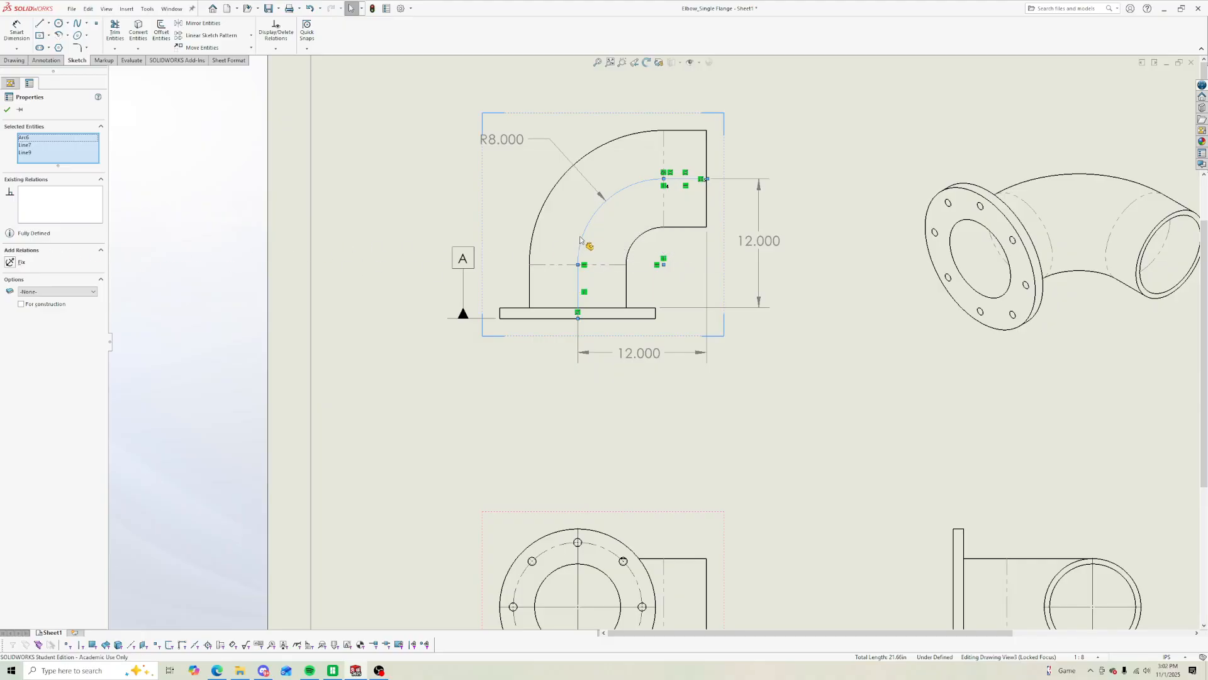
left_click(22, 305)
double_click(185, 303)
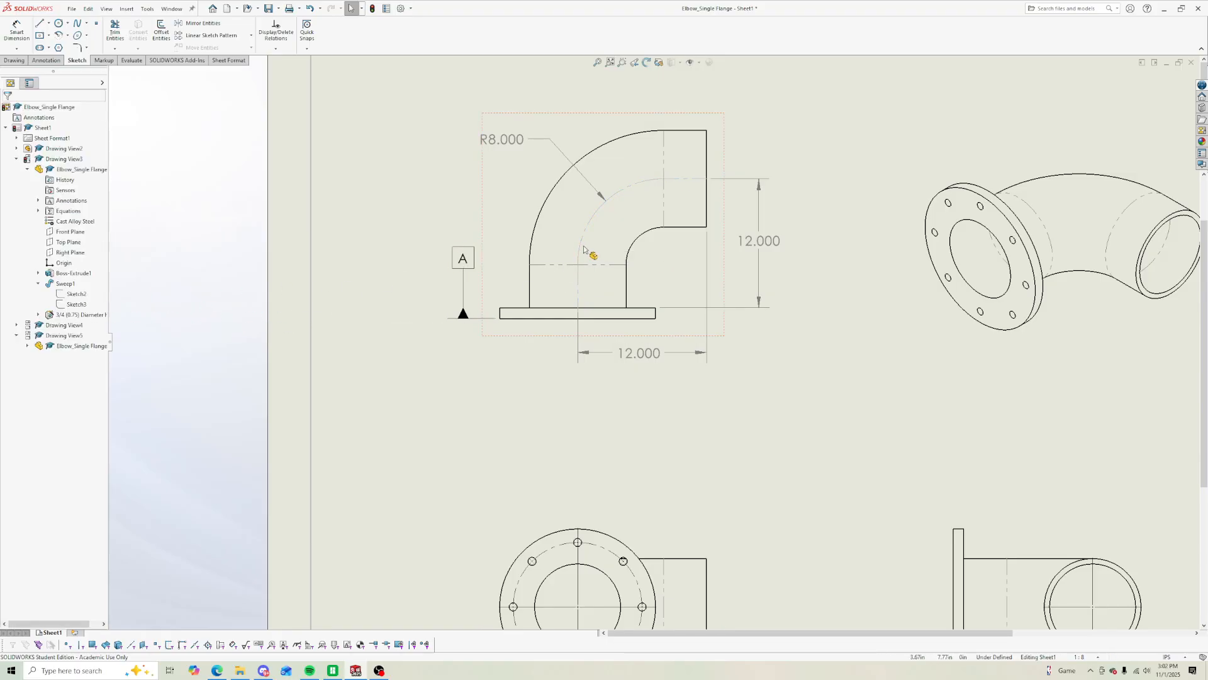
scroll(168, 309, "up", 4)
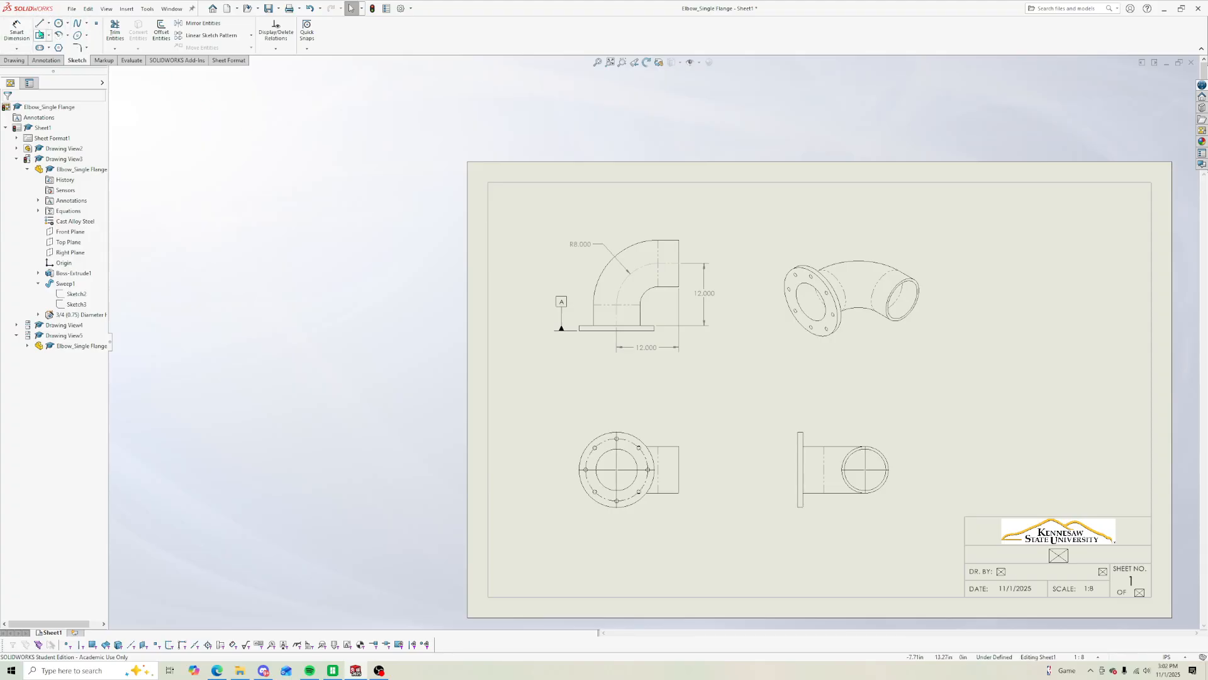
left_click(15, 60)
left_click(48, 60)
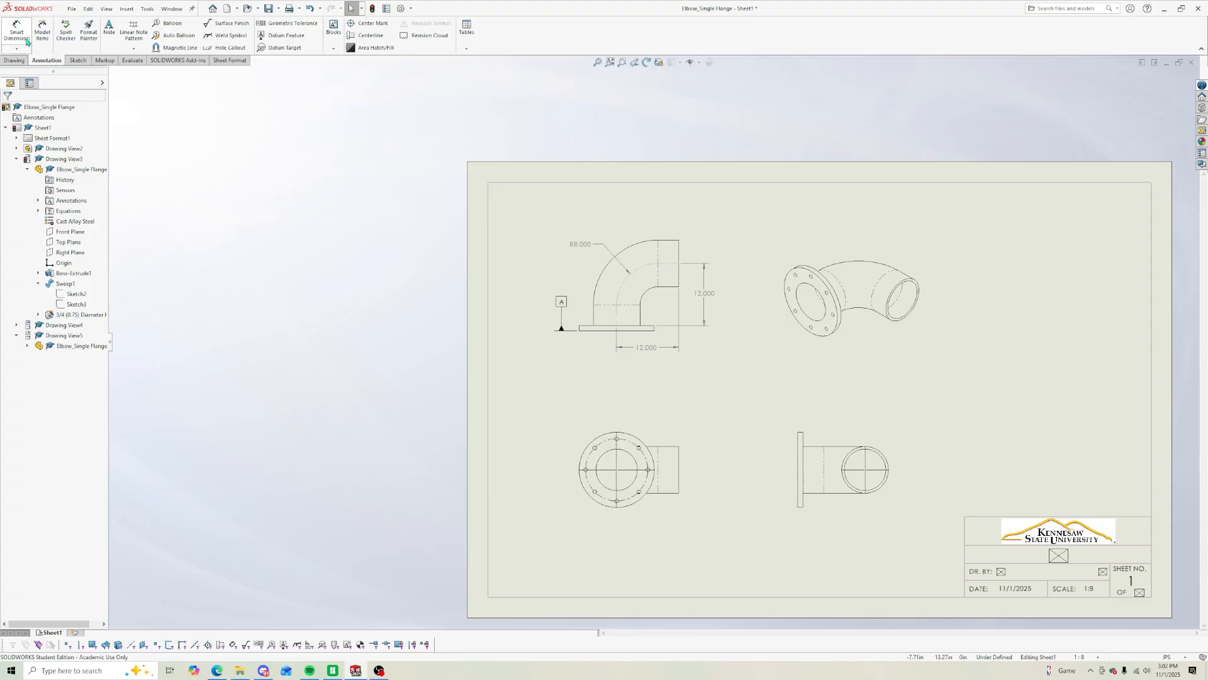
left_click(17, 33)
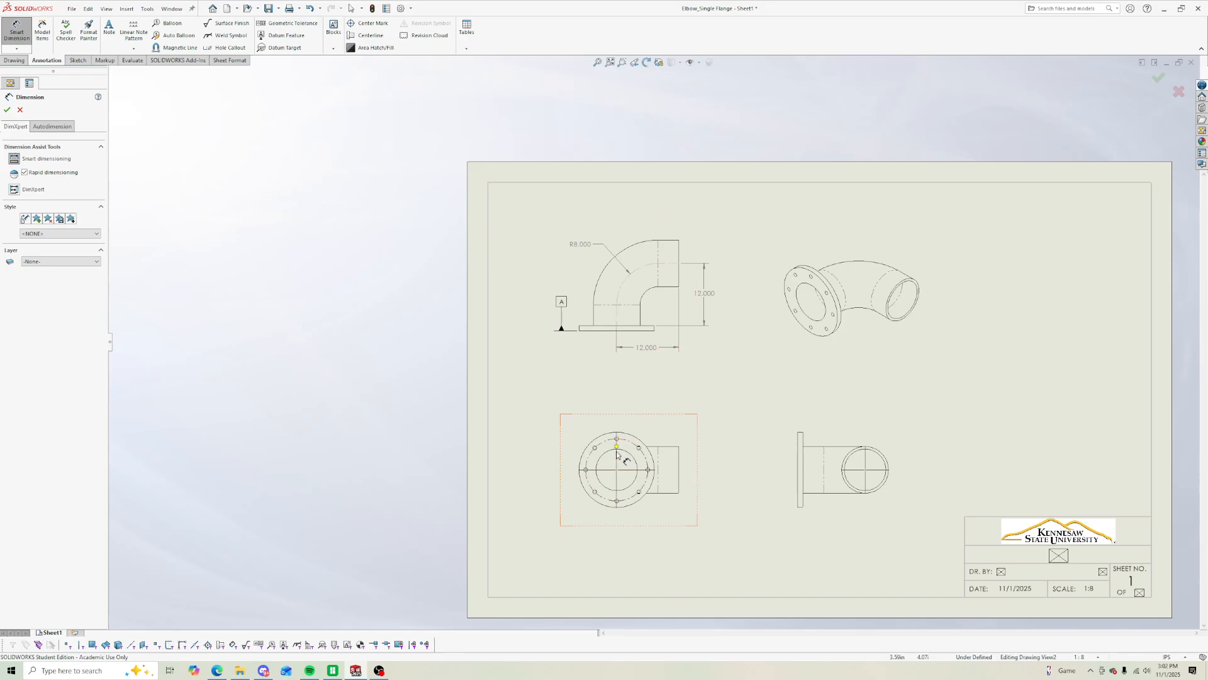
left_click(21, 110)
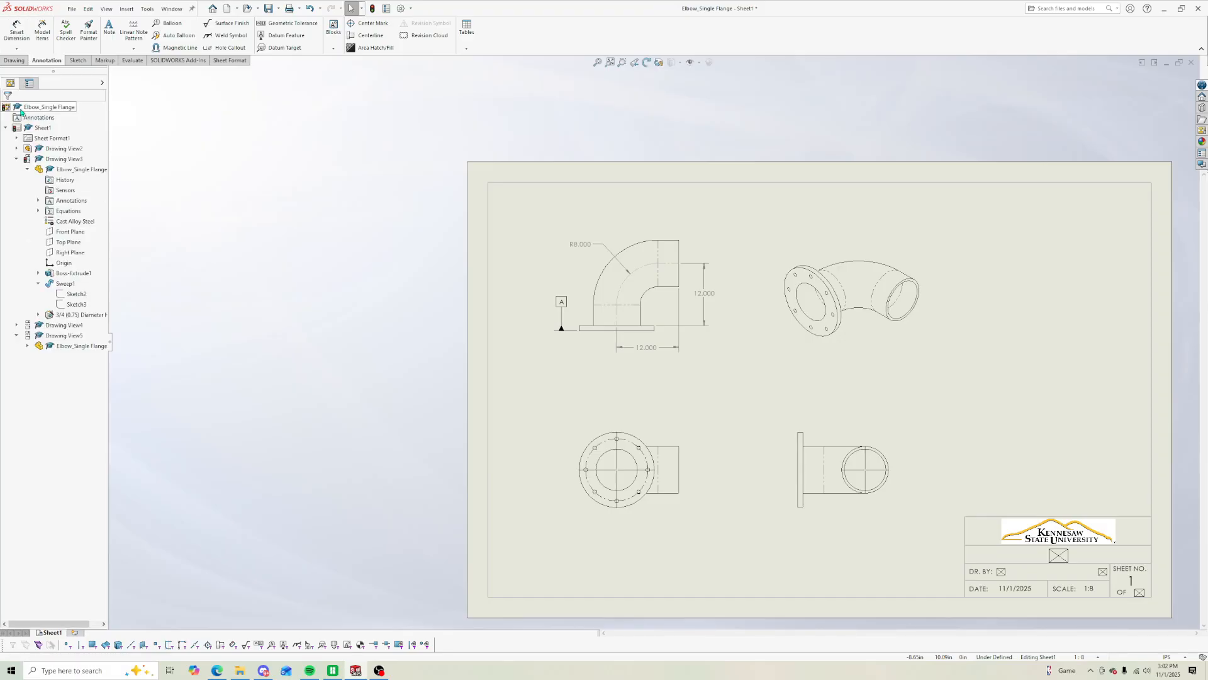
left_click(574, 433)
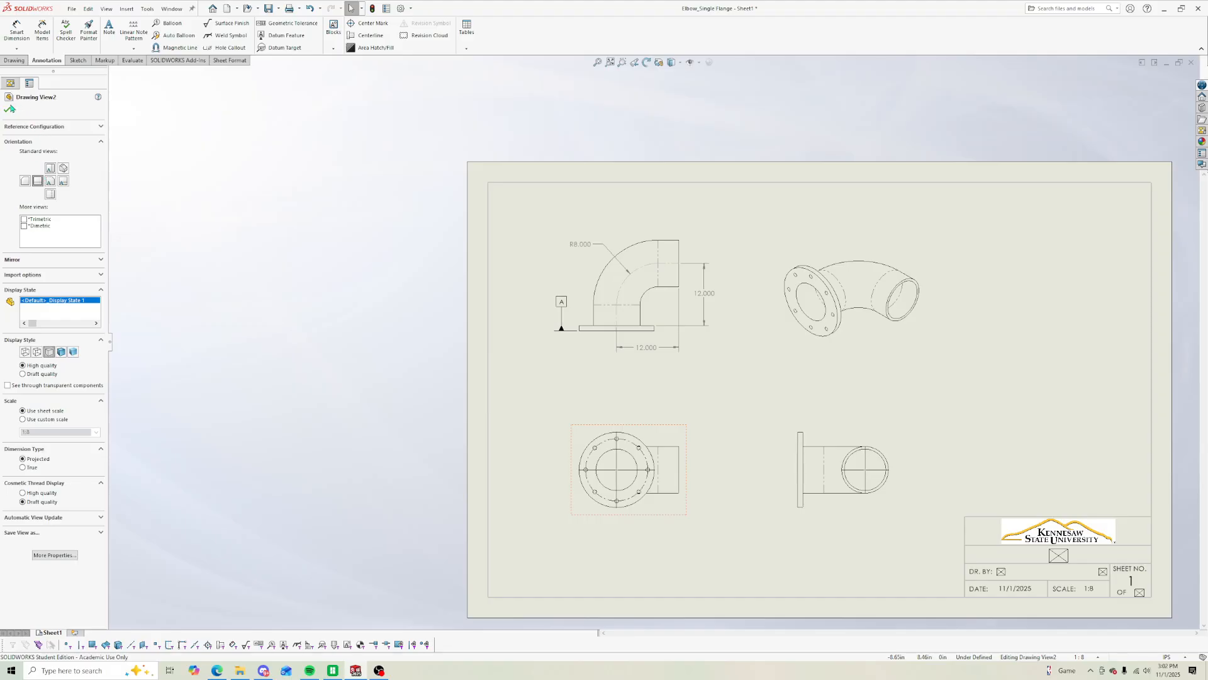
left_click(11, 109)
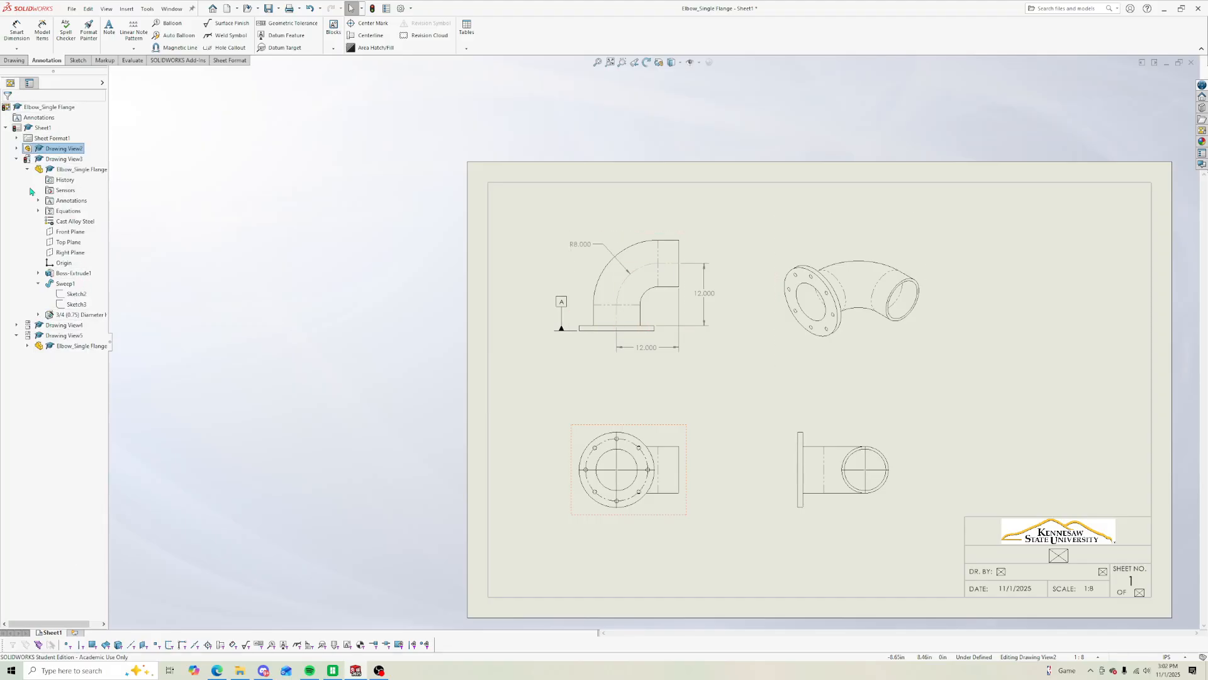
Step: Show the hidden position sketch of the 3/4 (0.75) diameter hole feature in the flange face view
left_click(16, 159)
left_click(16, 149)
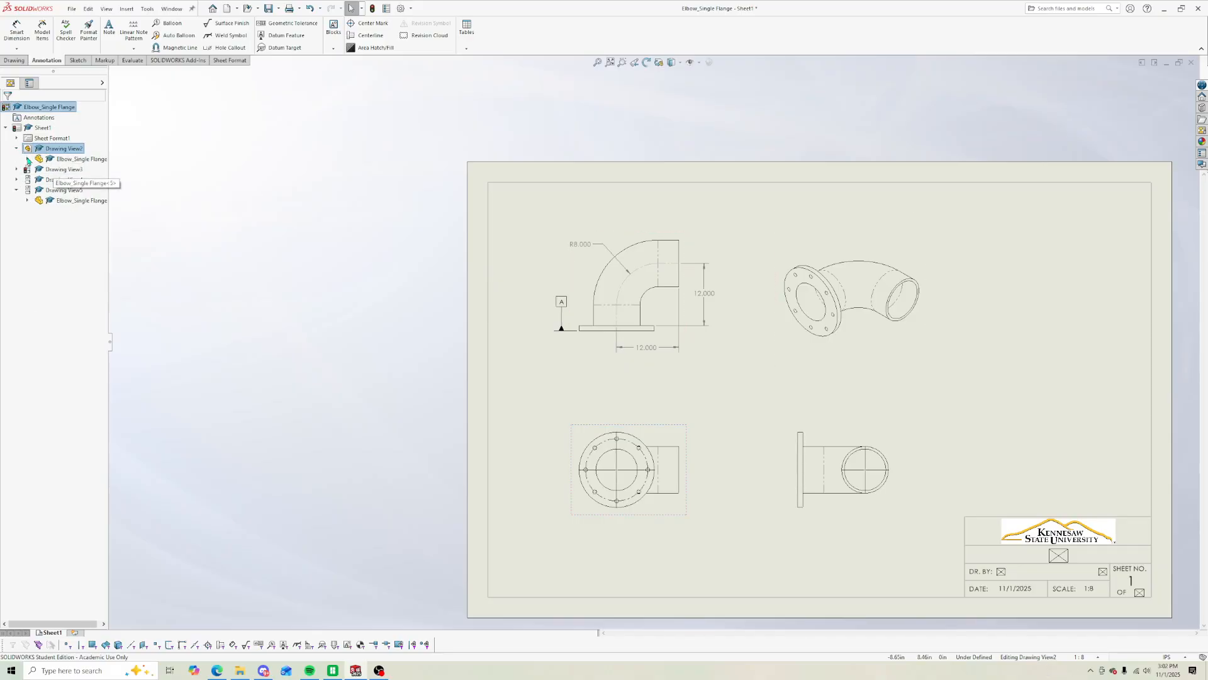
left_click(27, 159)
left_click(38, 263)
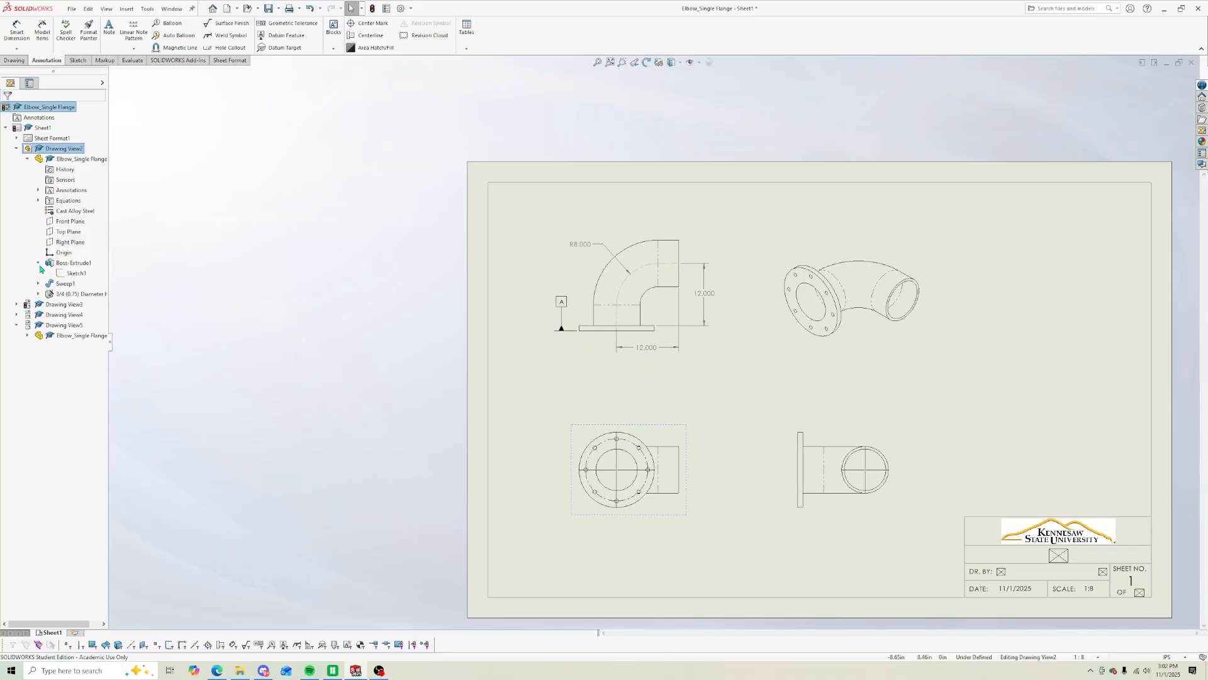
left_click(38, 285)
left_click(38, 315)
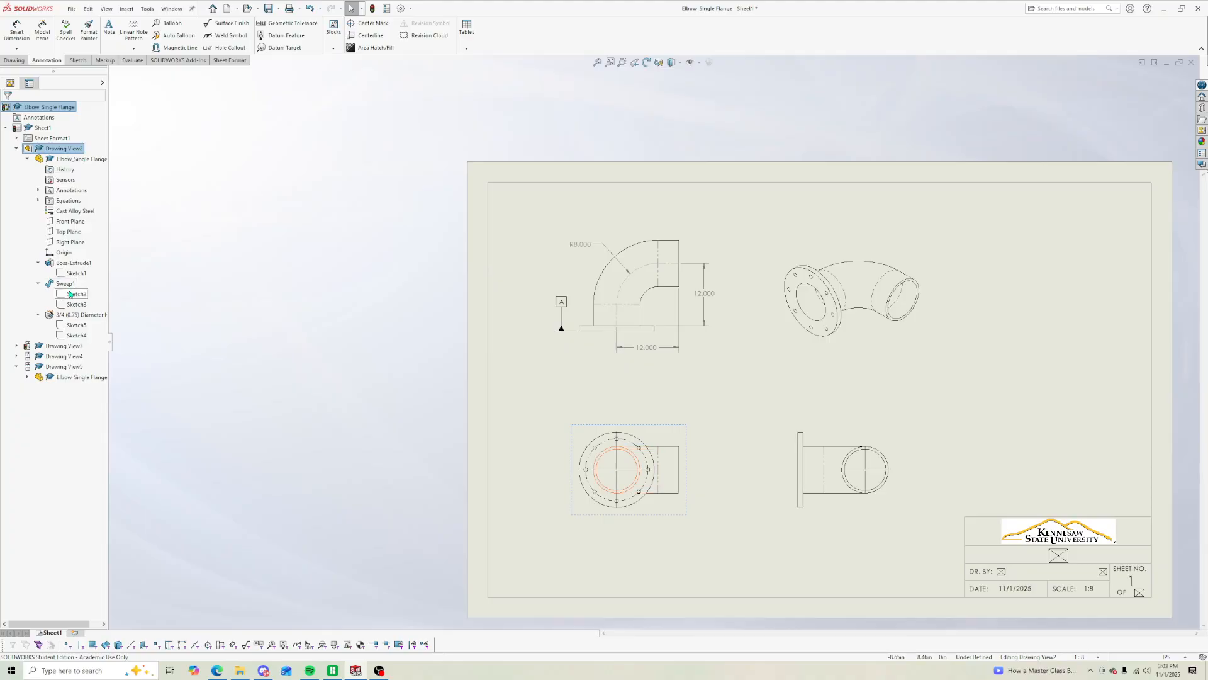
right_click(74, 325)
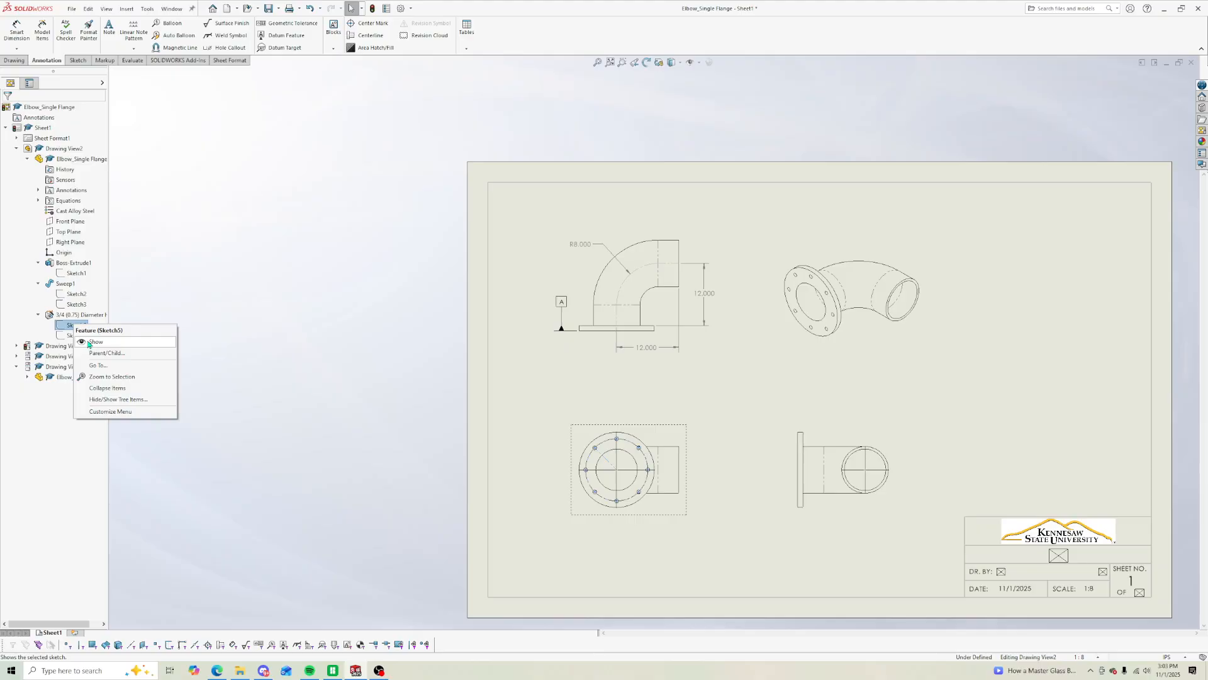
left_click(187, 326)
Step: Try an angular dimension between the upper-left hole's radial line and the vertical centerline with its text overridden as 8, and delete it
left_click(19, 35)
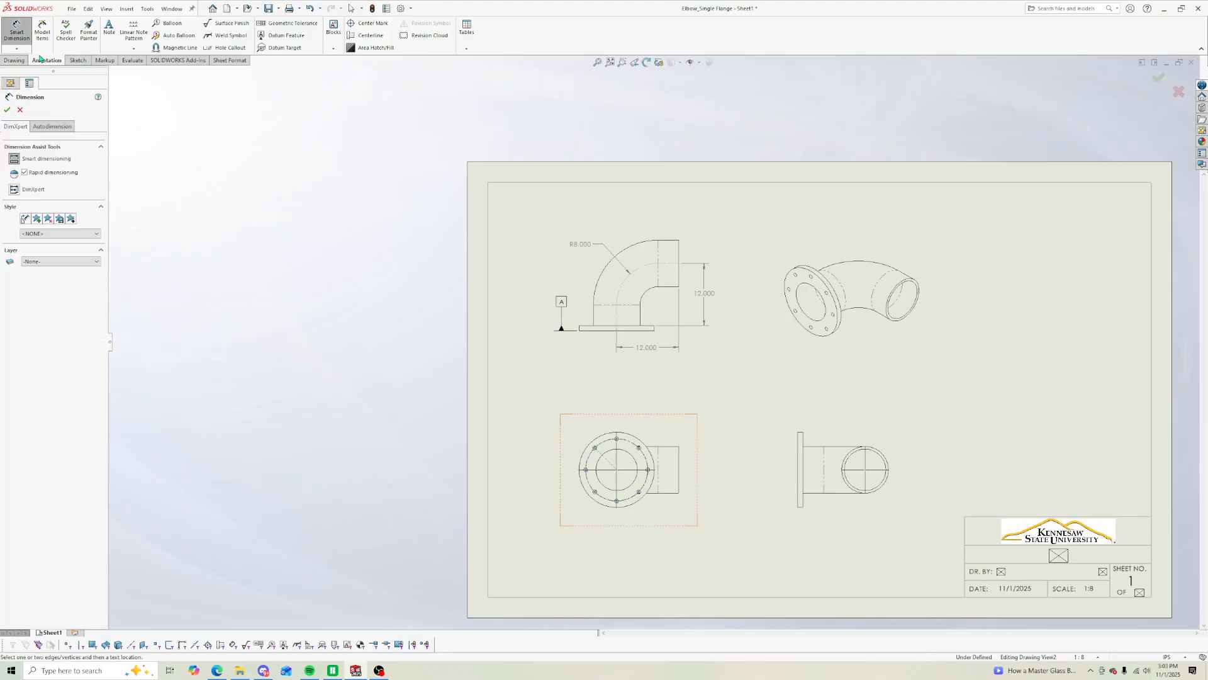
left_click(606, 458)
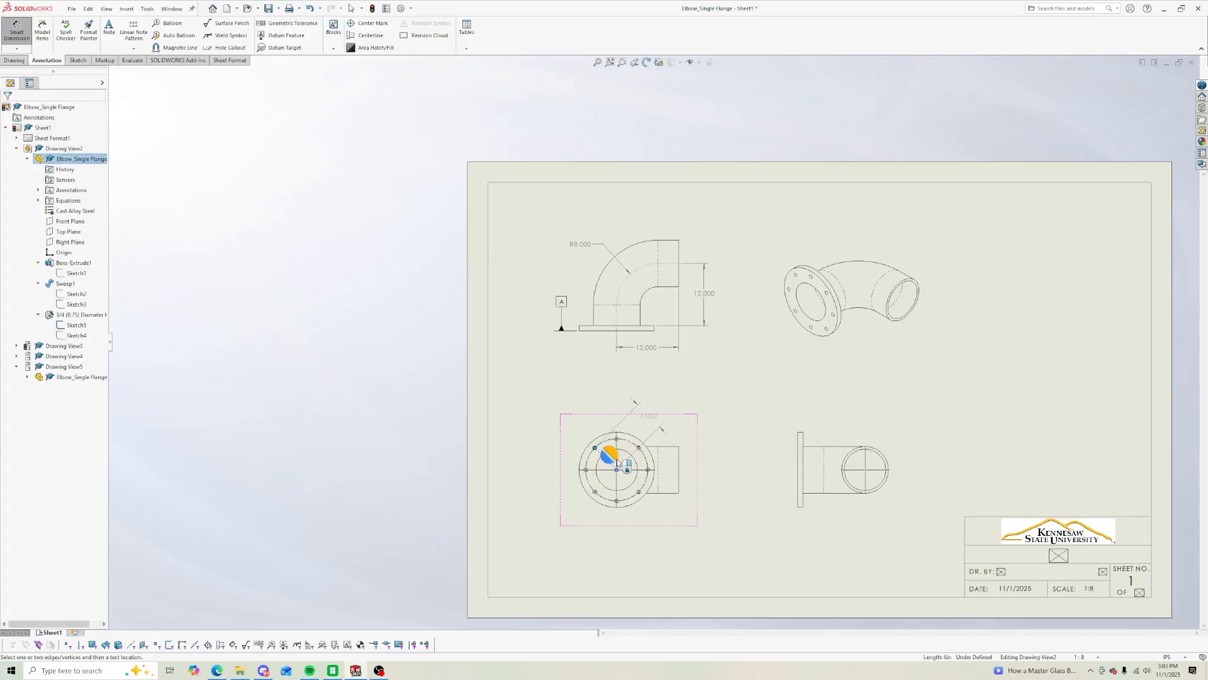
scroll(620, 461, "down", 3)
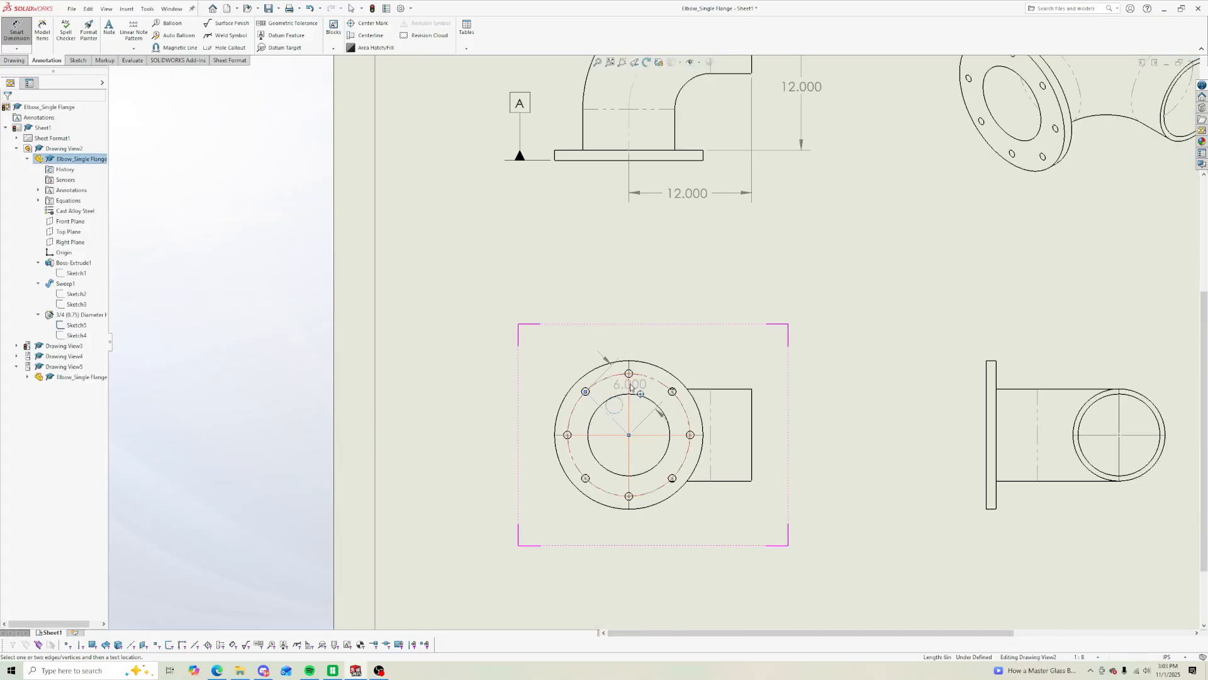
left_click(576, 313)
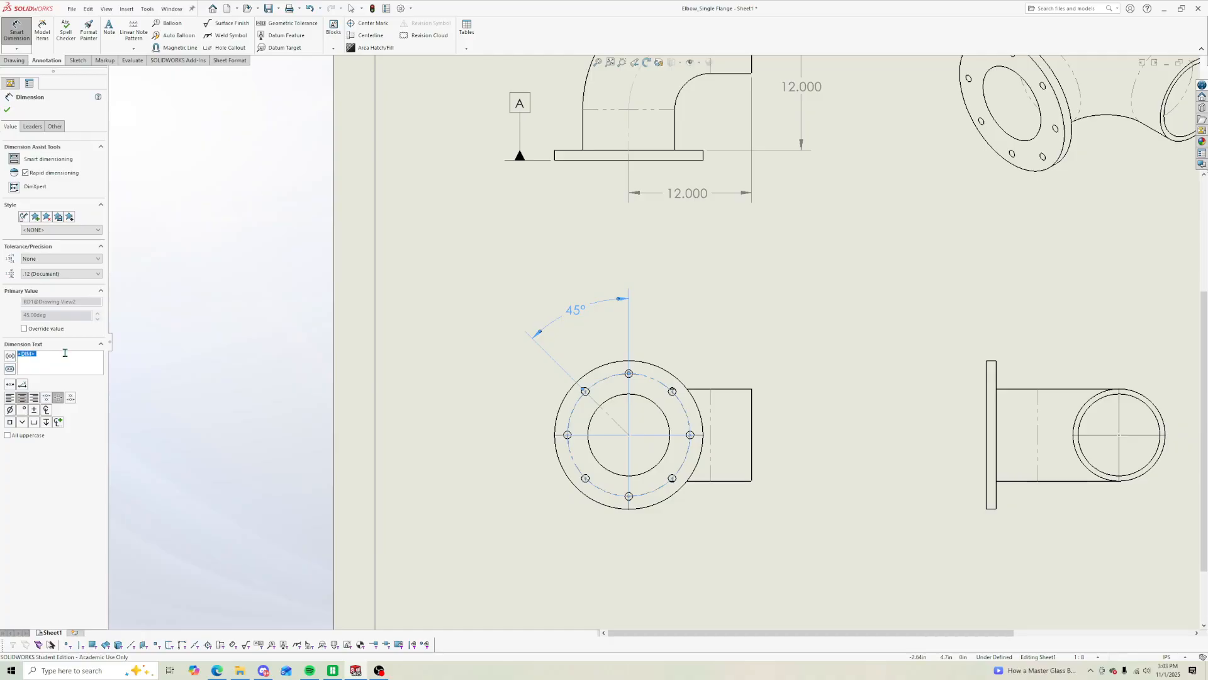
type("8")
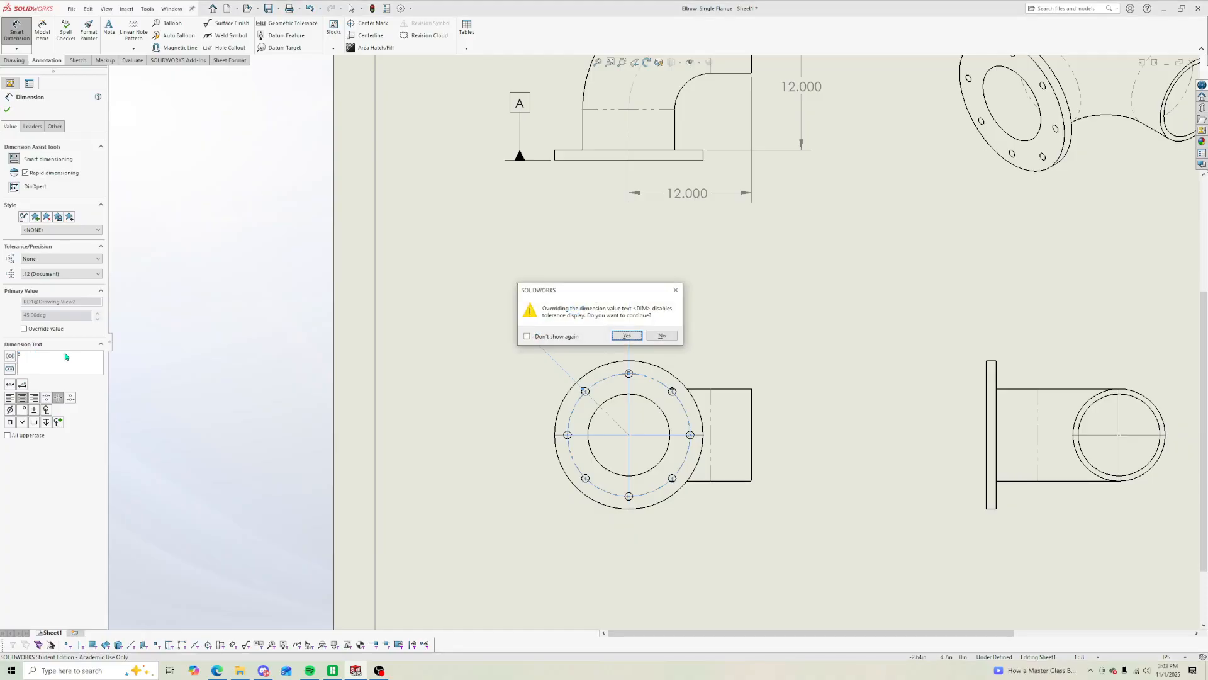
left_click(627, 336)
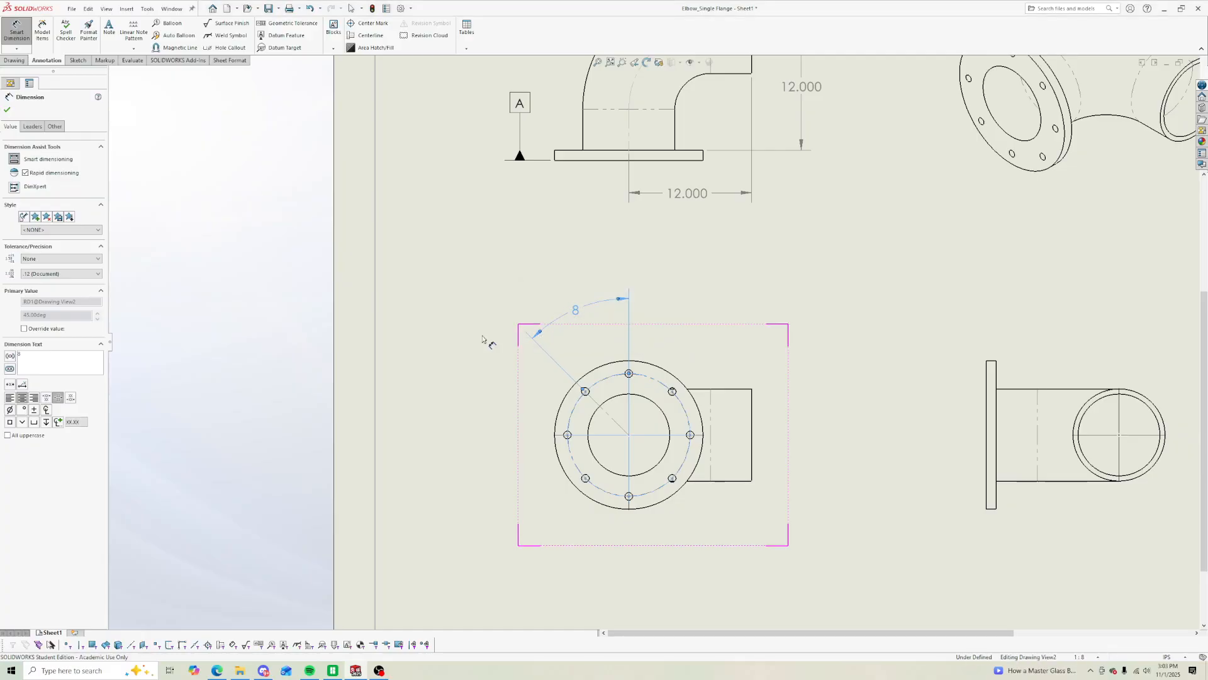
key("Escape")
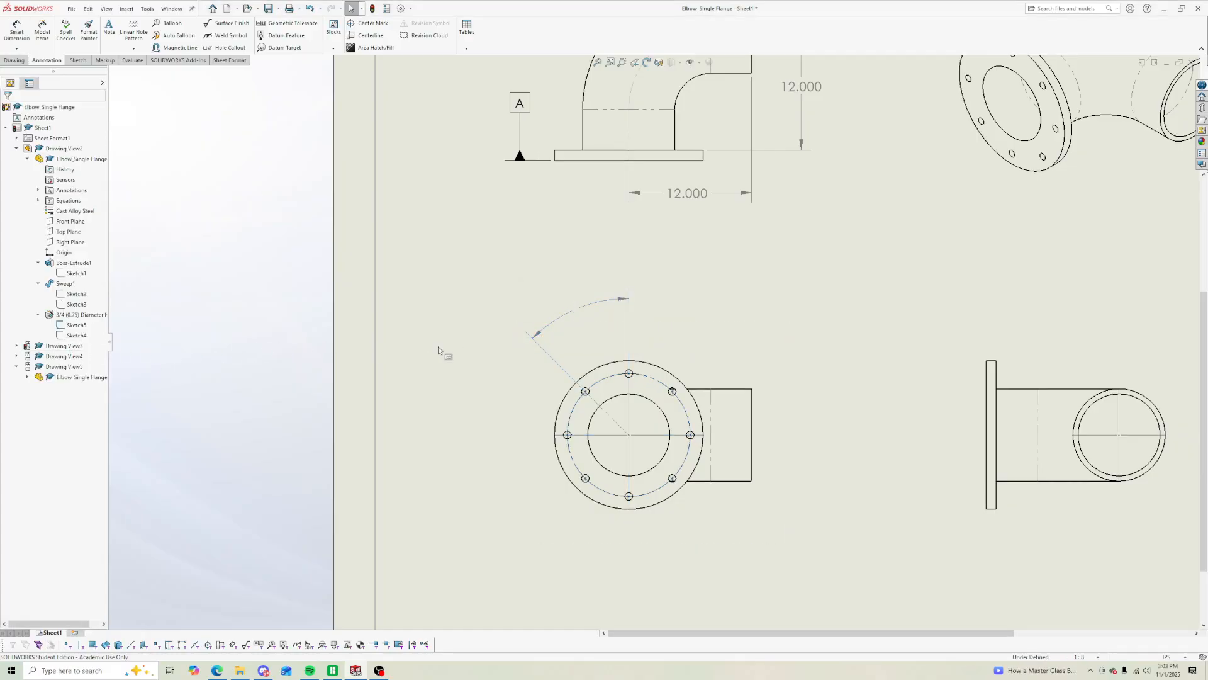
key("Delete")
left_click(17, 32)
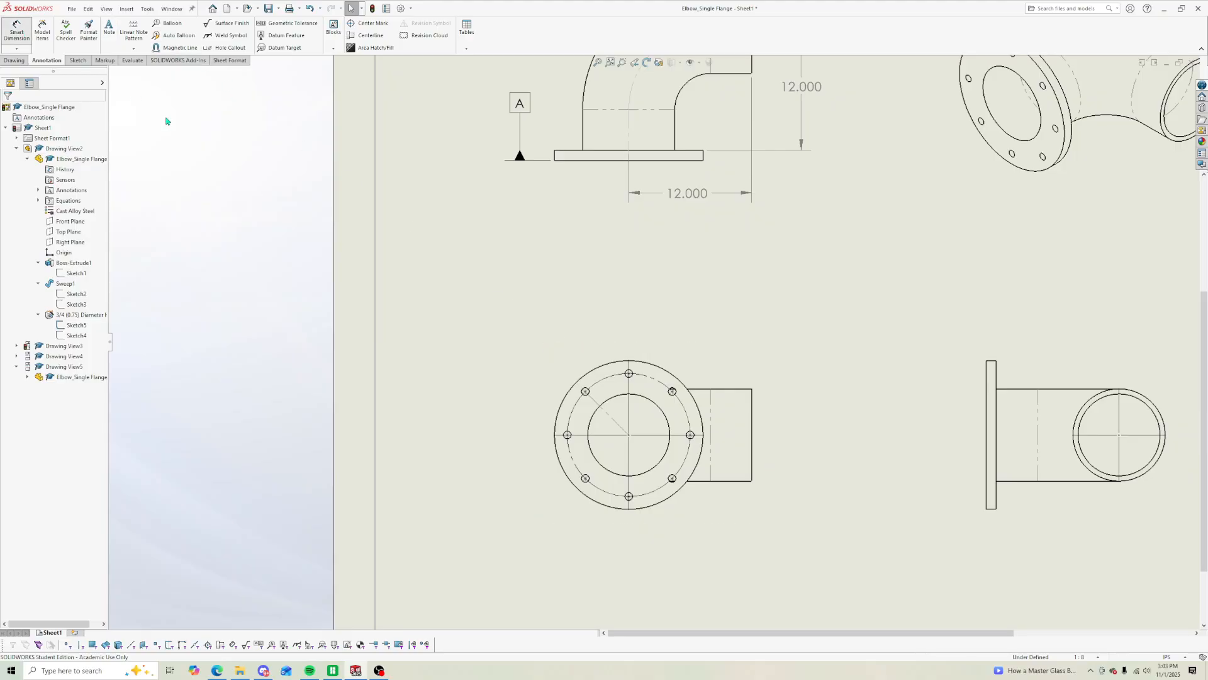
left_click(628, 390)
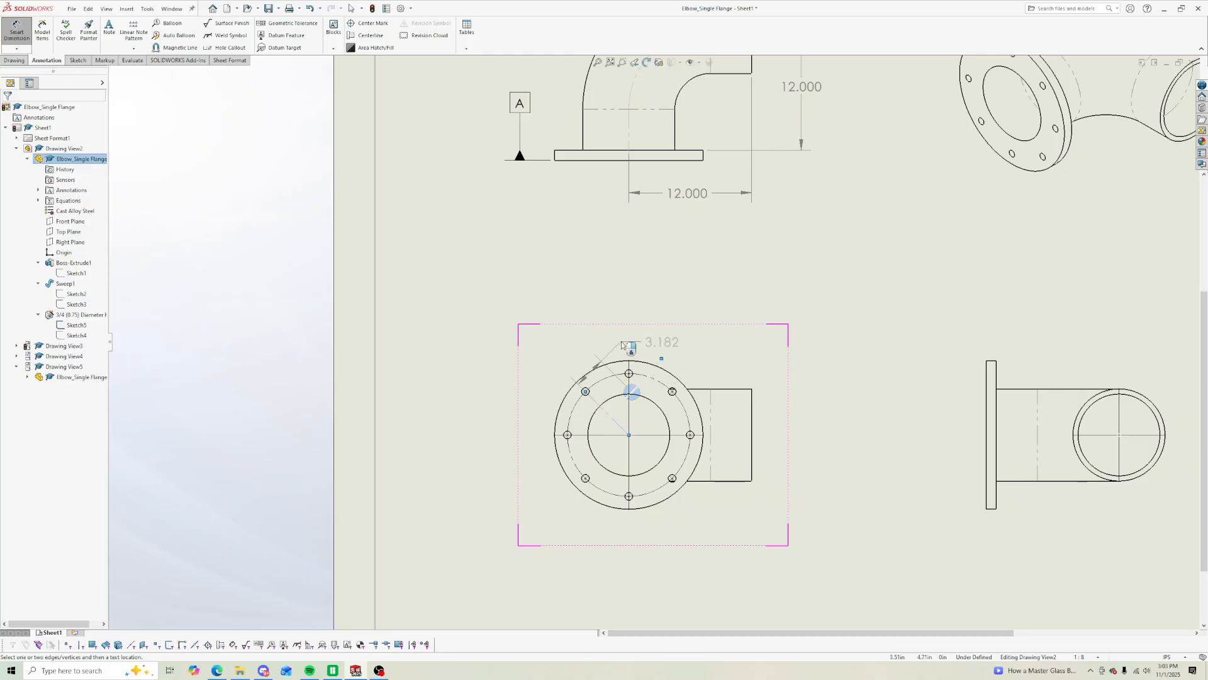
left_click(23, 38)
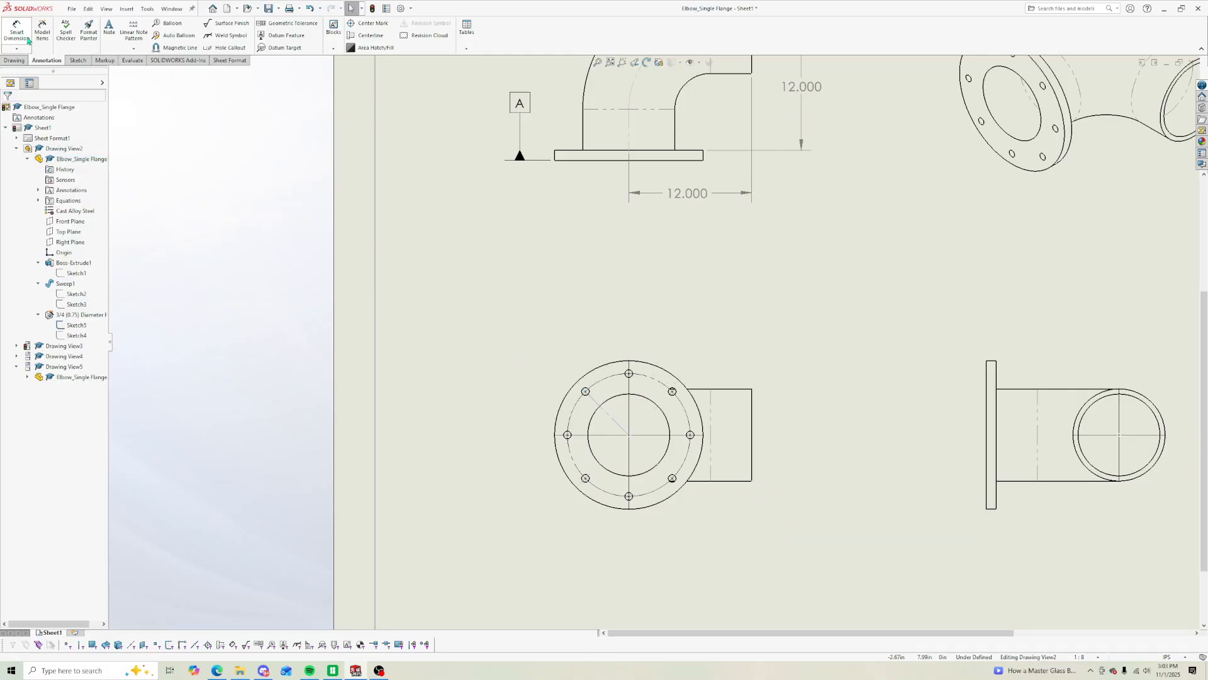
Step: Dimension the angle between the radial line to the flange's upper-left hole and the vertical centerline, placing it above the flange
left_click(23, 37)
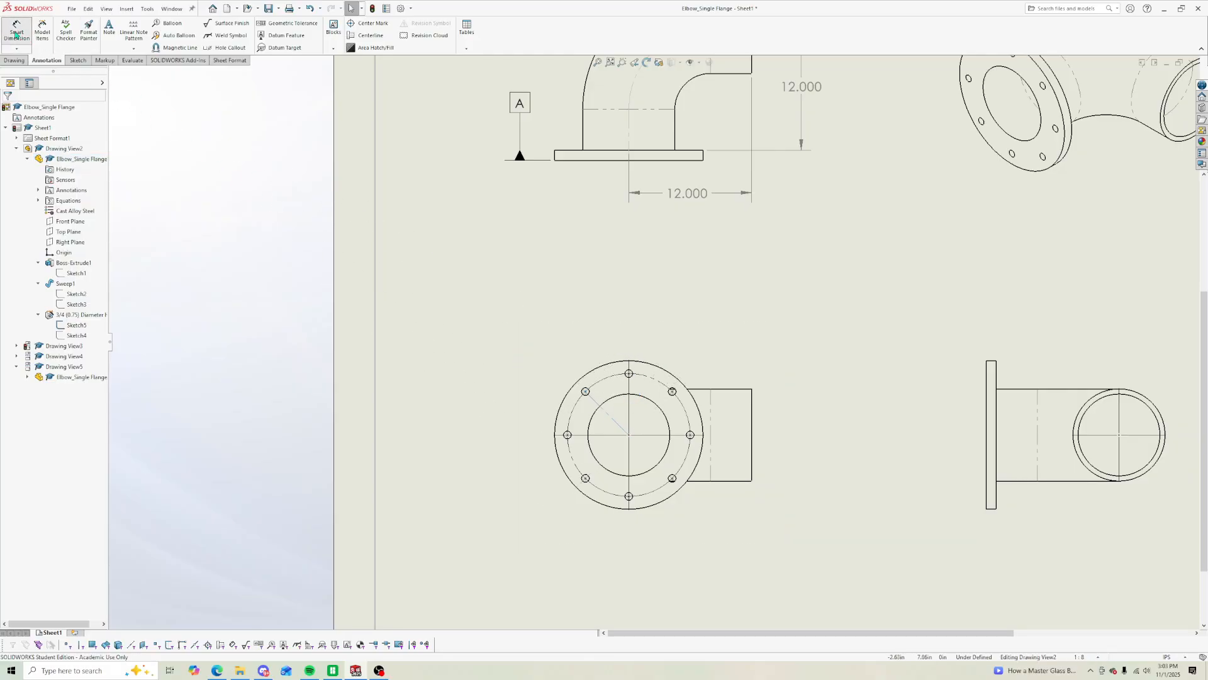
left_click(596, 395)
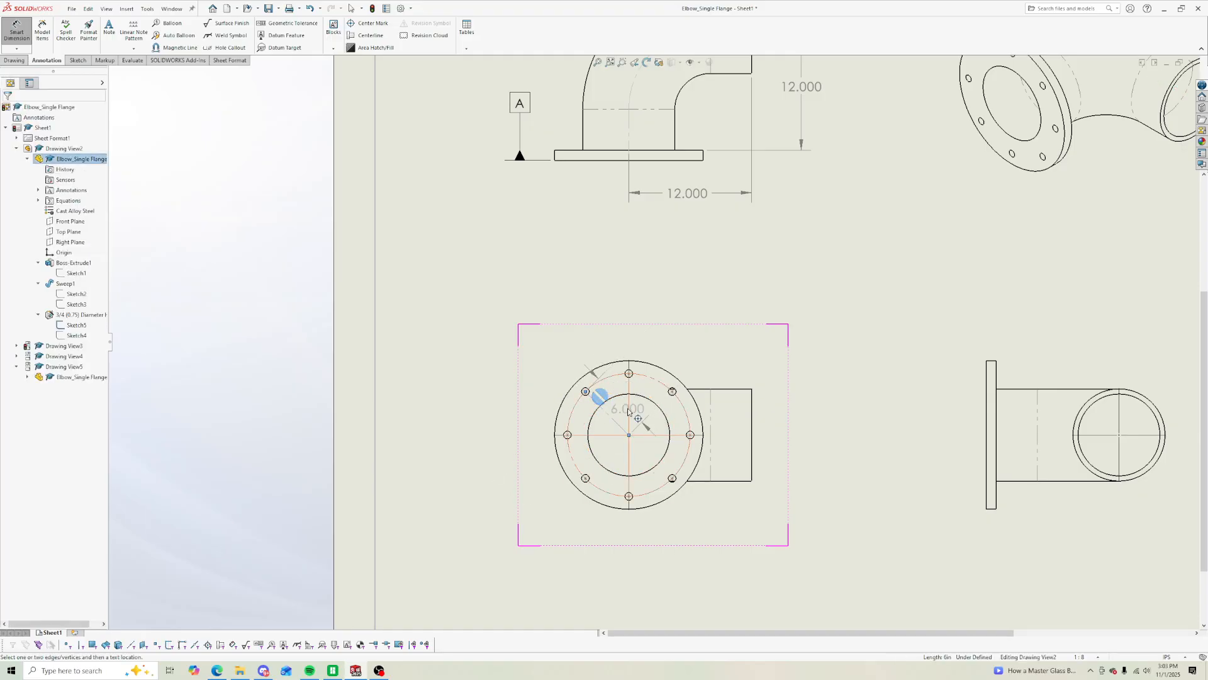
left_click(628, 364)
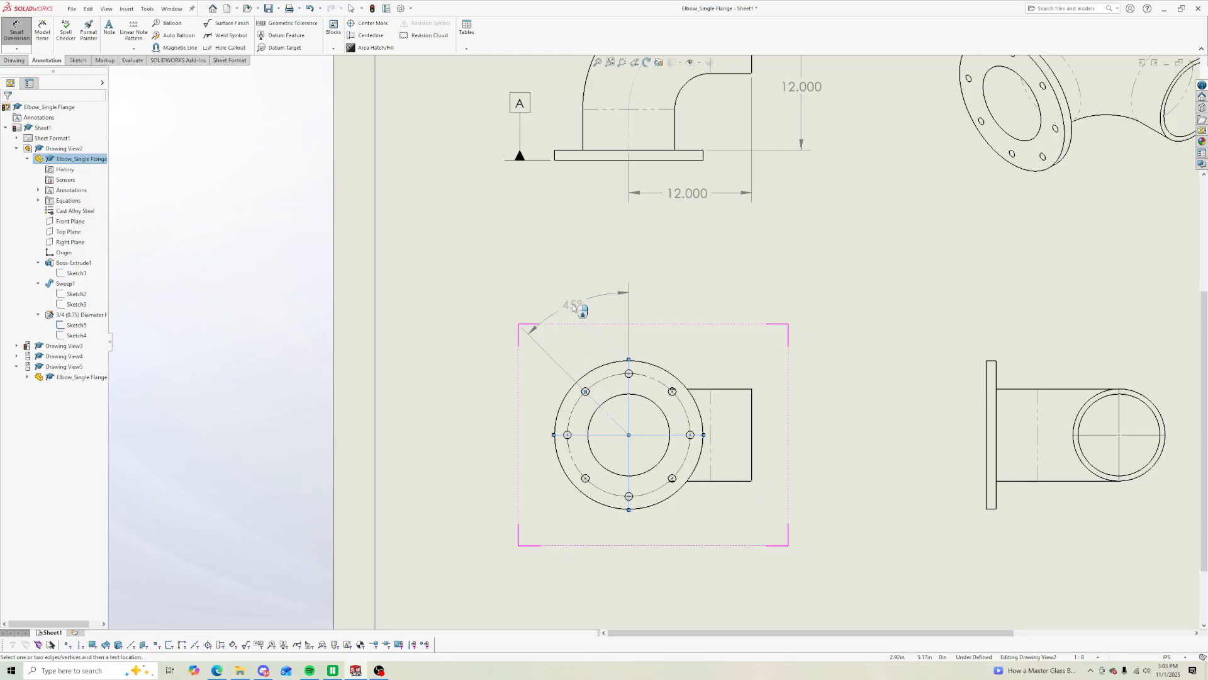
left_click(572, 304)
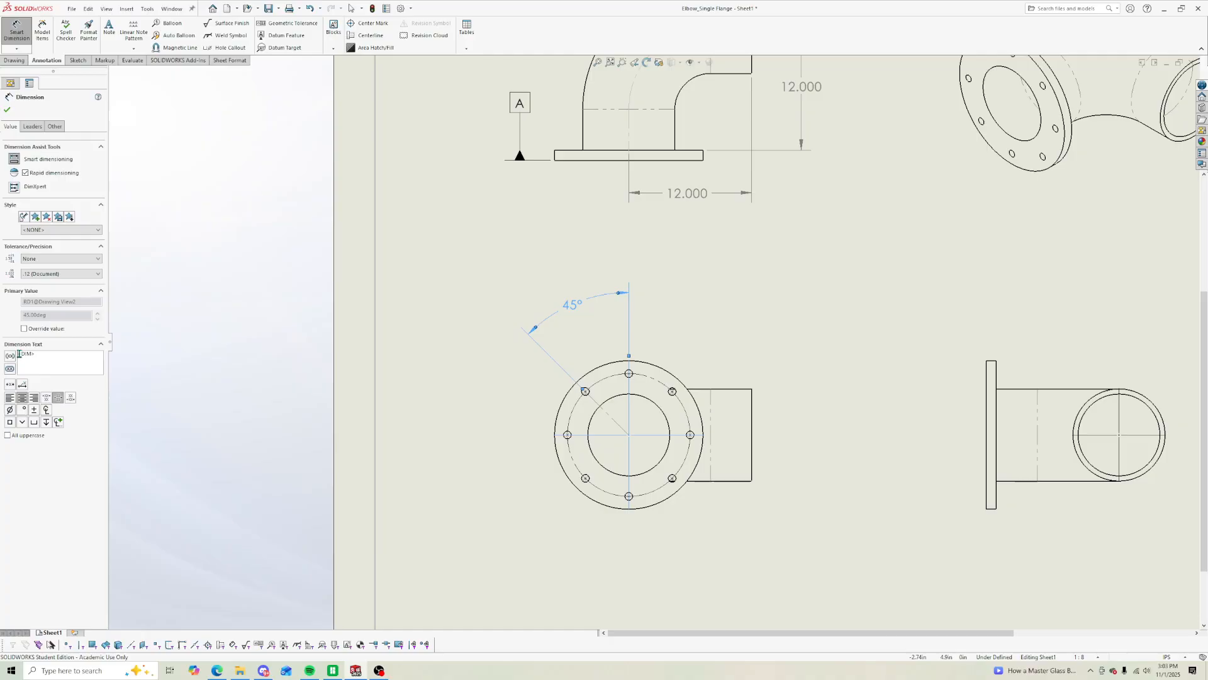
Step: Add the prefix 8X with a space before the value of the flange holes' angular dimension
type("8")
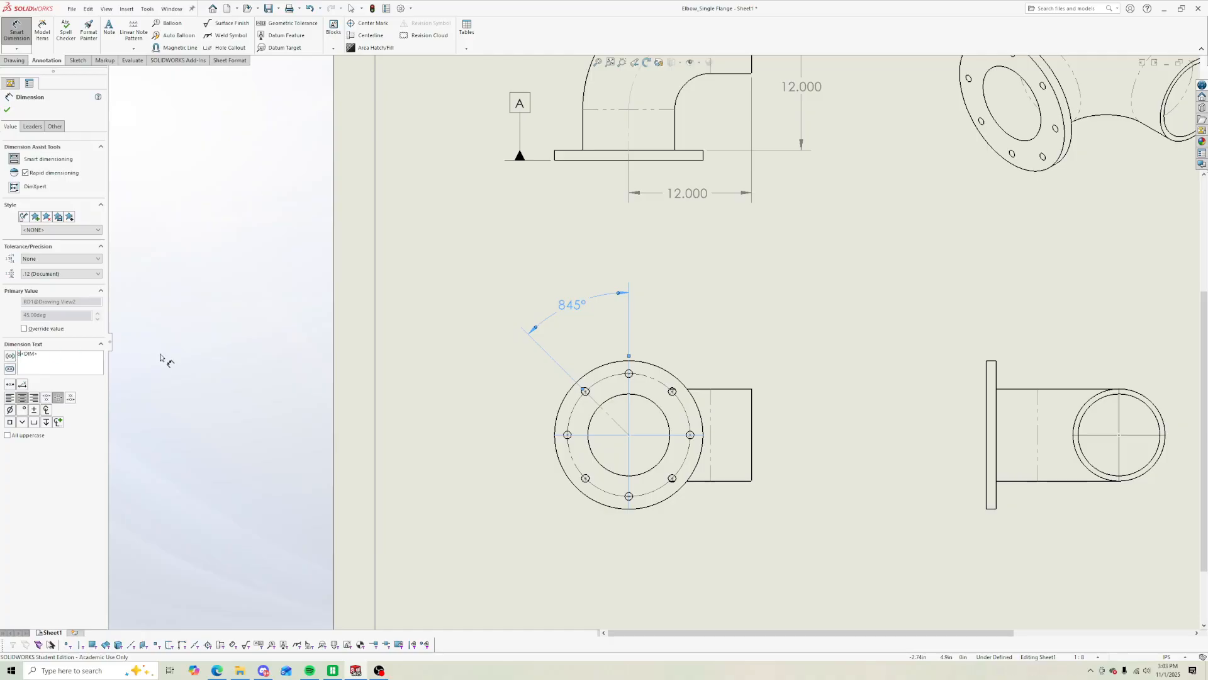
type("QTY")
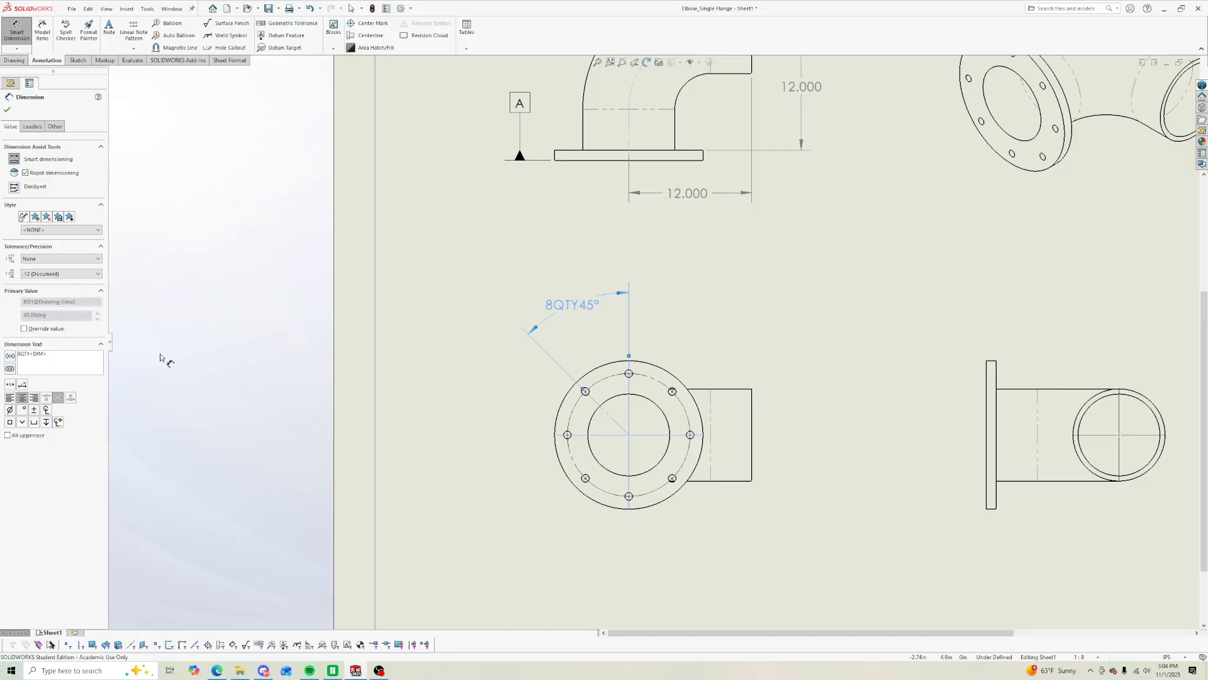
key("BackSpace")
key("BackSpace")
key("BackSpace")
type("x")
key("BackSpace")
type("X")
left_click(162, 359)
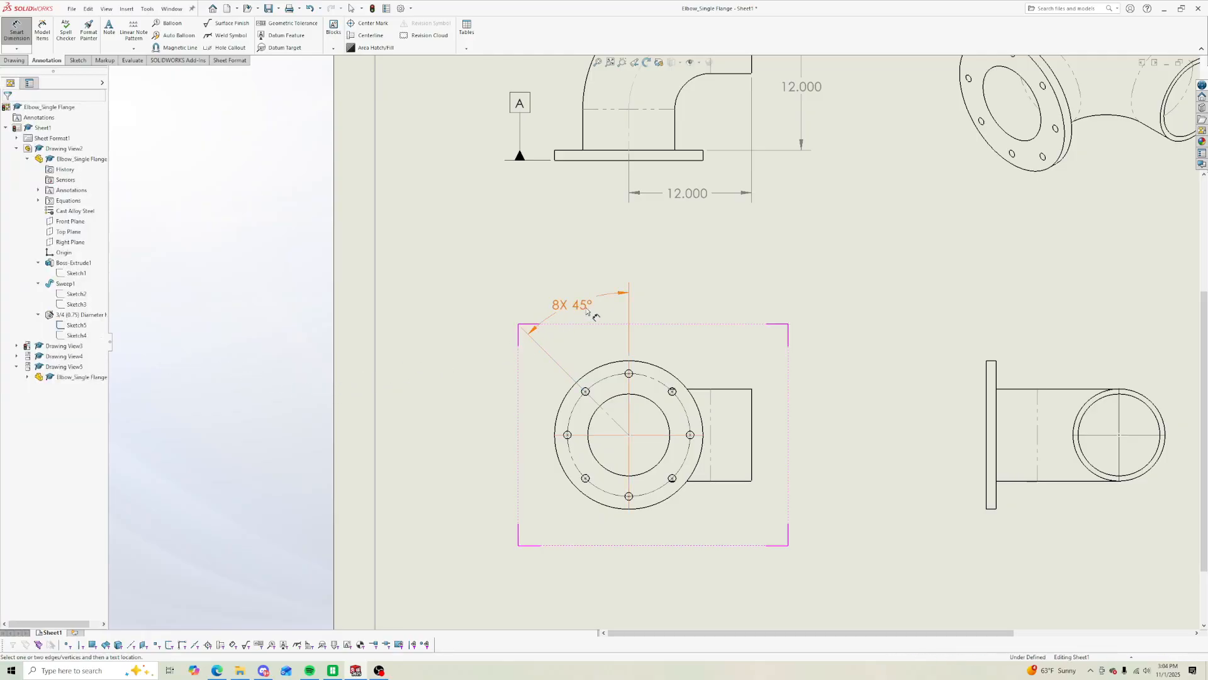
Step: Set the trailing zeros for tolerances to Remove in the document's dimension properties
left_click(411, 8)
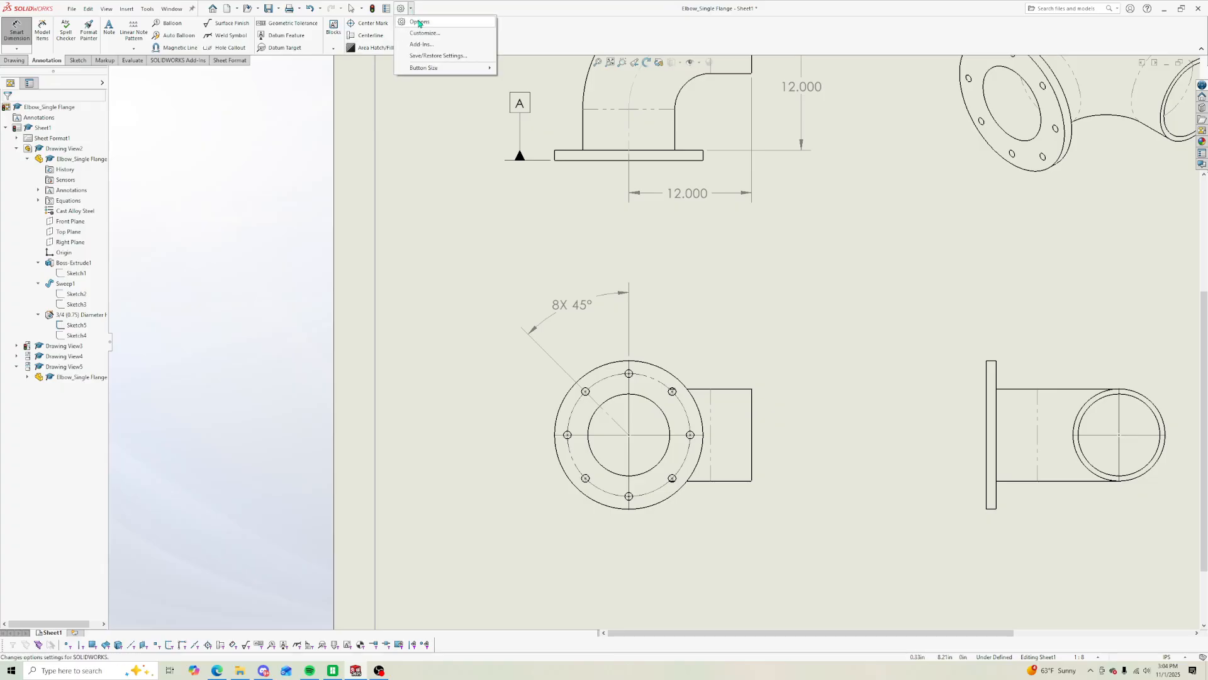
left_click(418, 23)
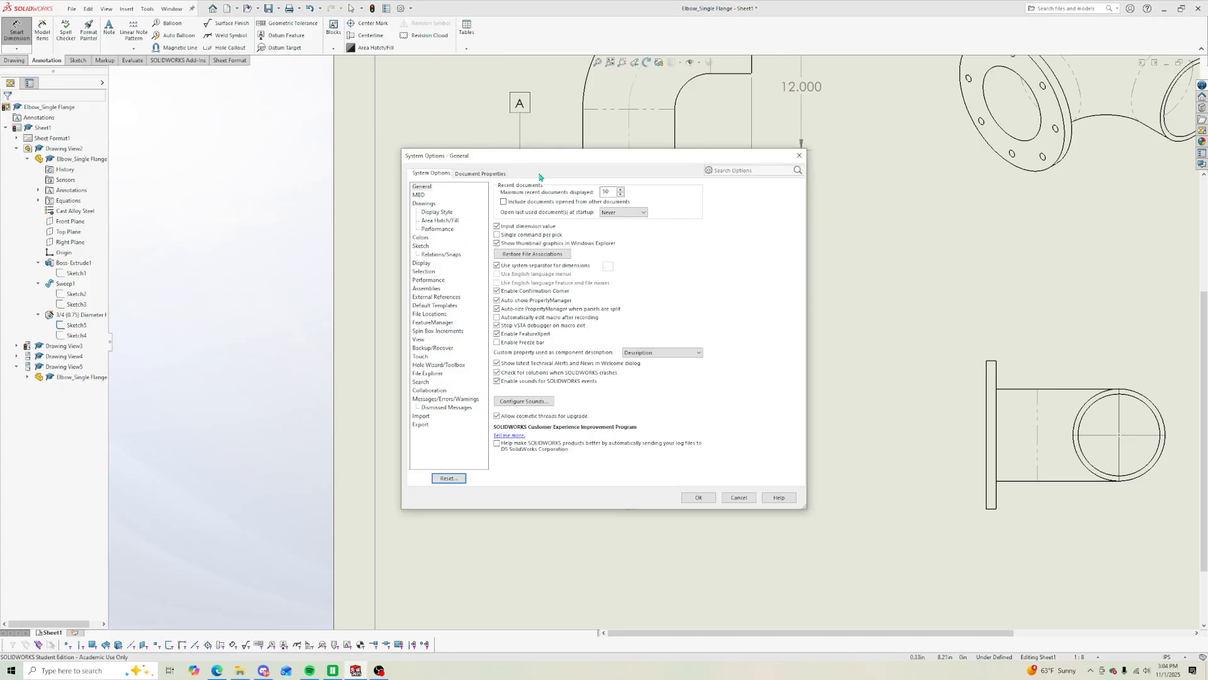
left_click(474, 173)
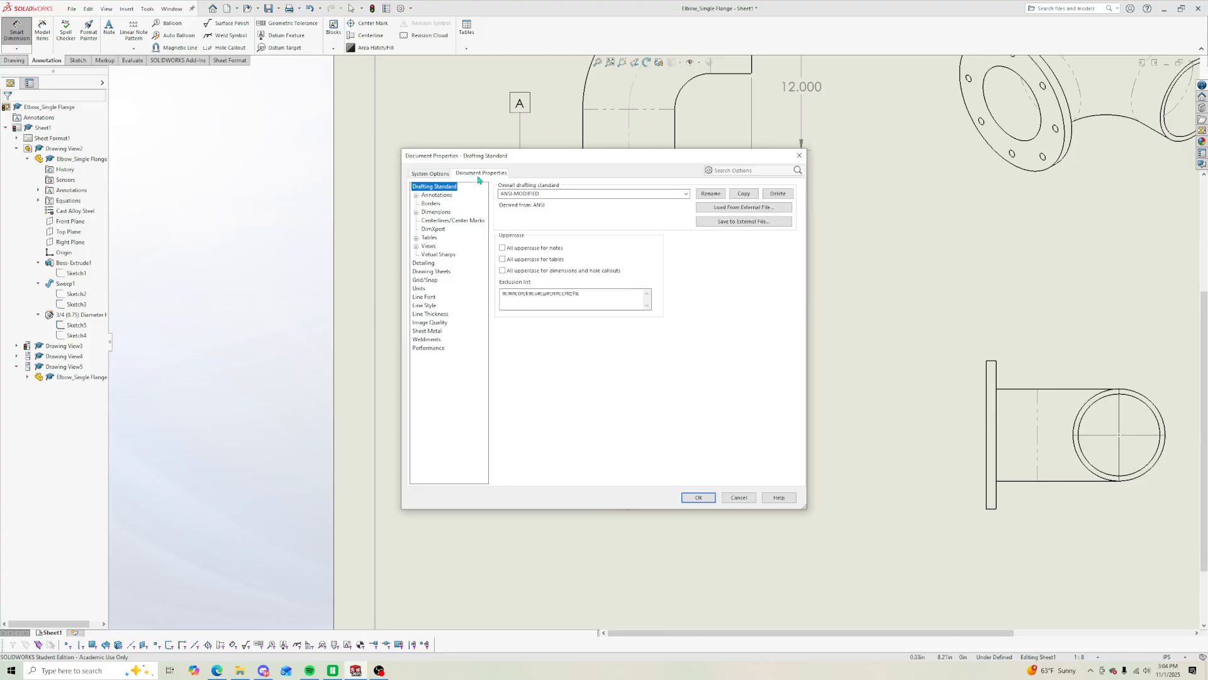
left_click(436, 212)
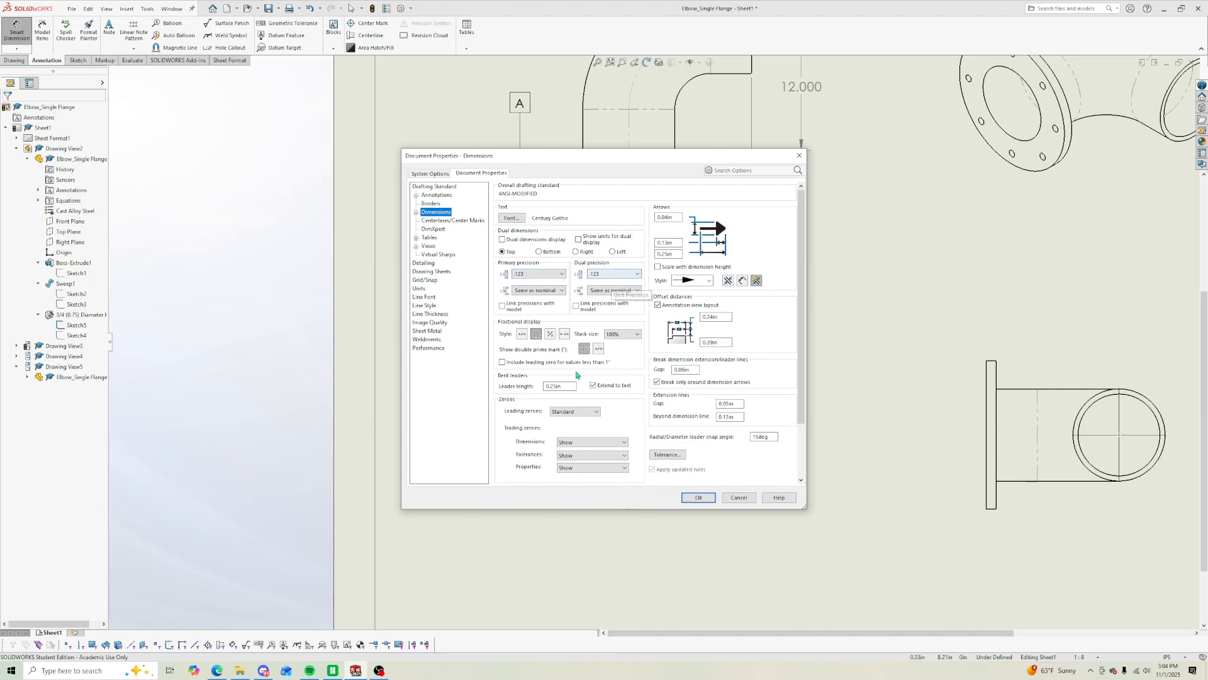
scroll(594, 433, "down", 2)
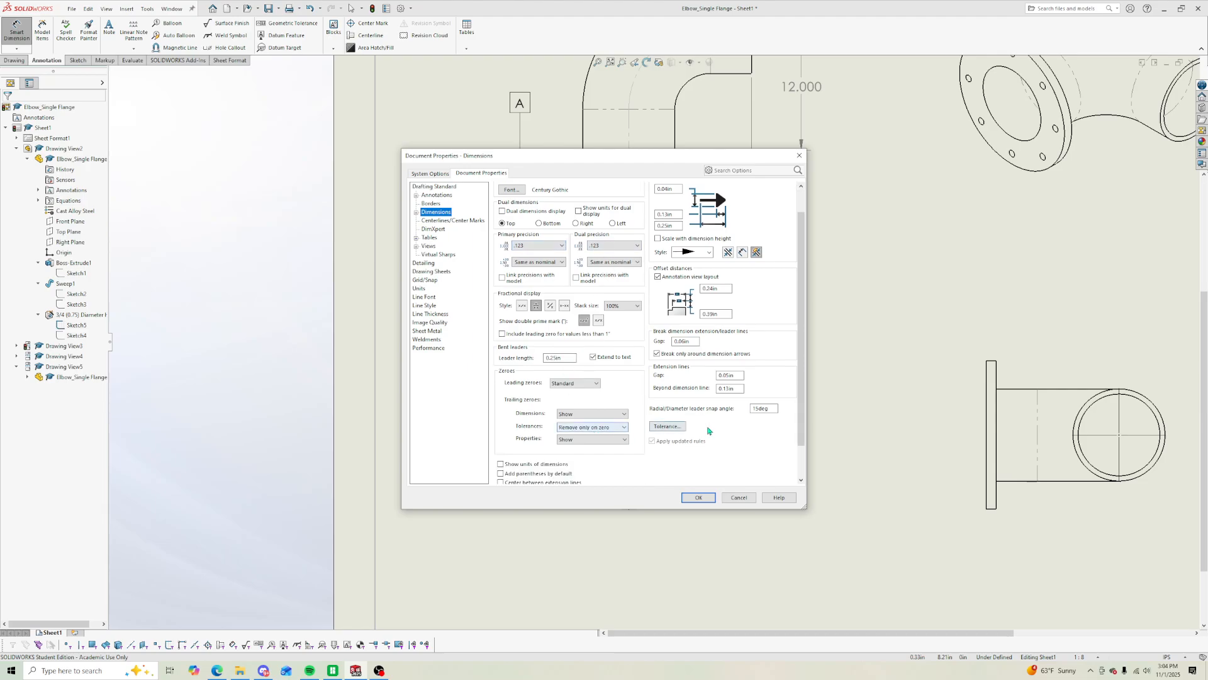
scroll(613, 431, "up", 1)
scroll(654, 452, "down", 3)
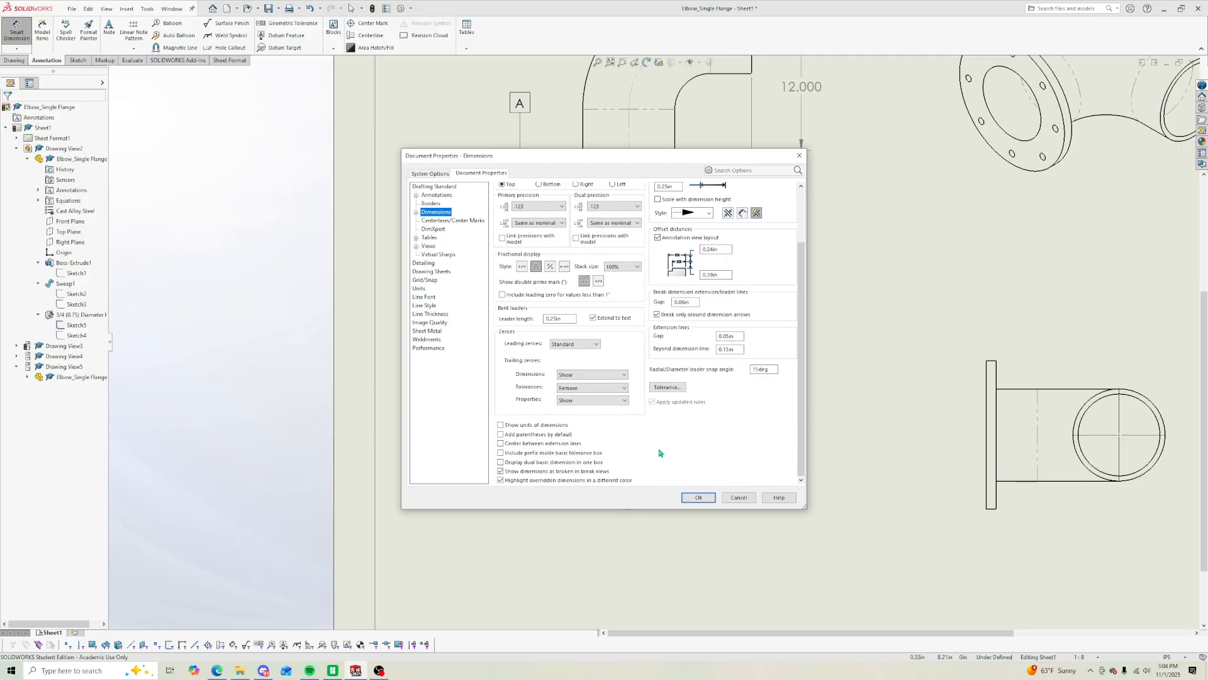
scroll(692, 445, "up", 1)
scroll(706, 442, "up", 2)
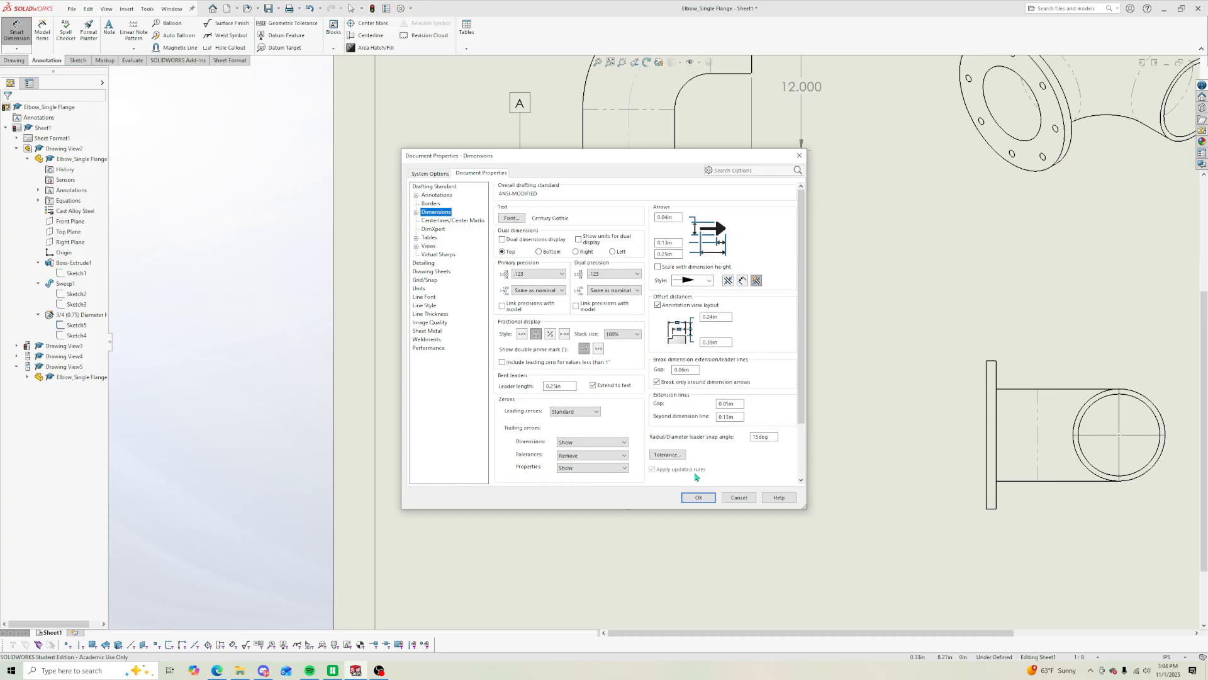
left_click(697, 497)
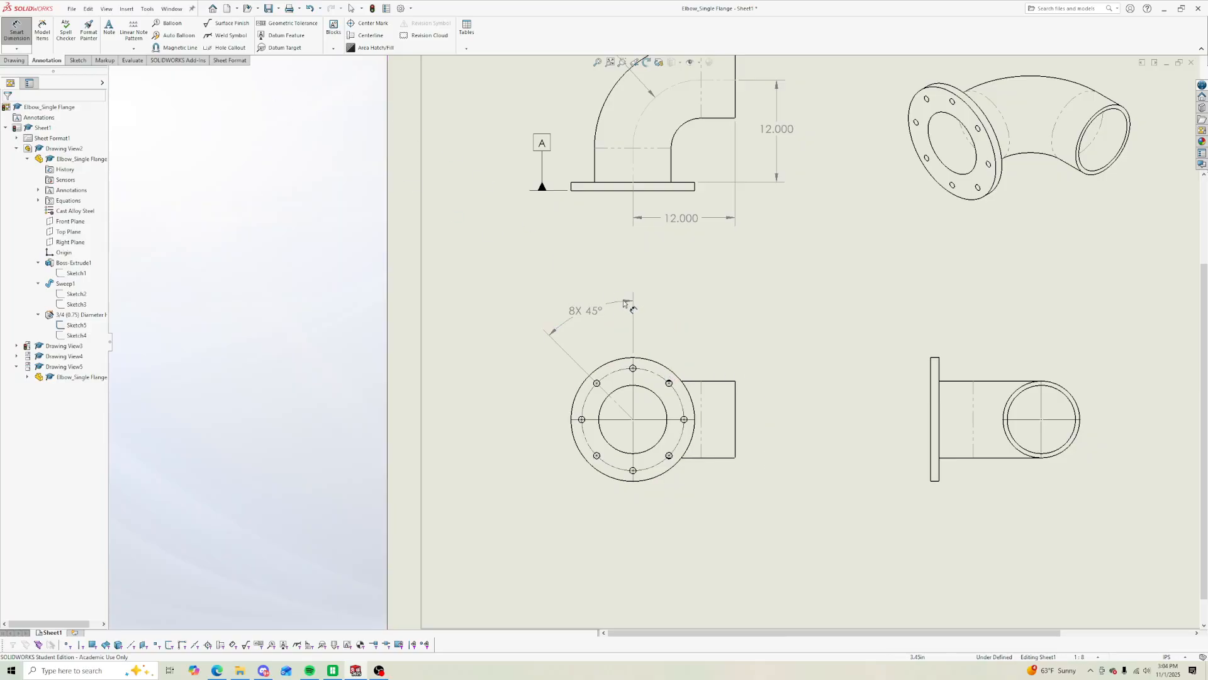
Step: Dimension the diameter of the flange's top bolt hole and prefix its text with 8X
scroll(642, 372, "down", 3)
left_click(634, 359)
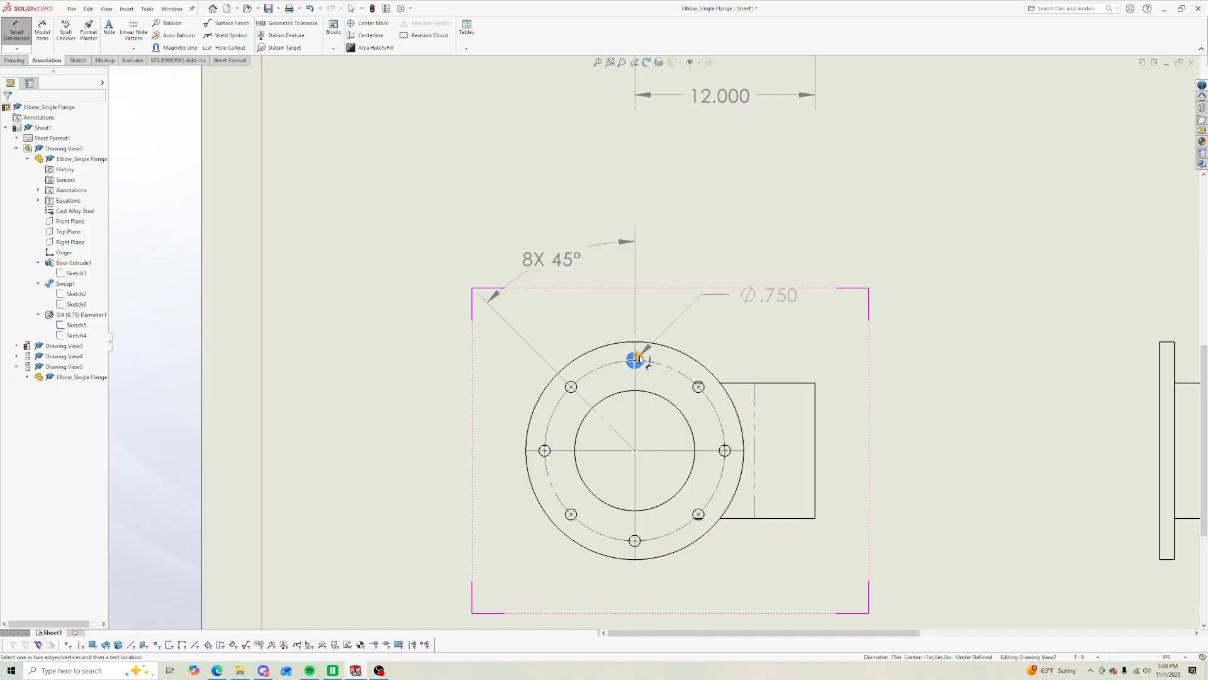
left_click(755, 280)
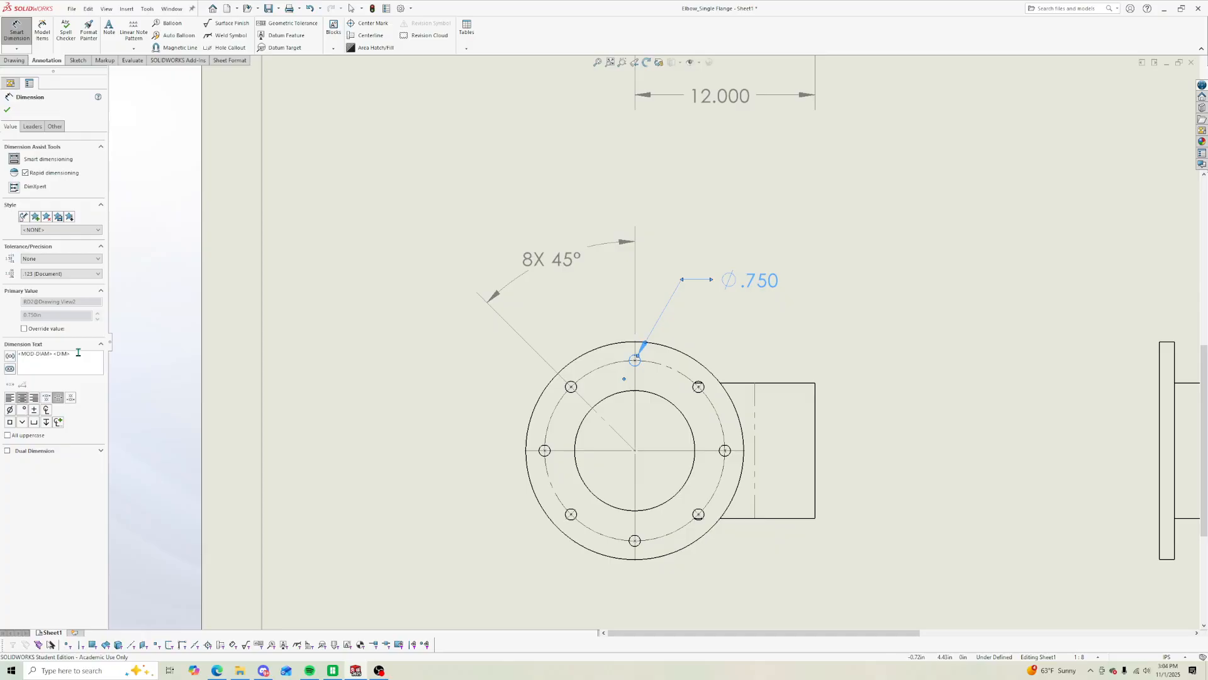
type("8X")
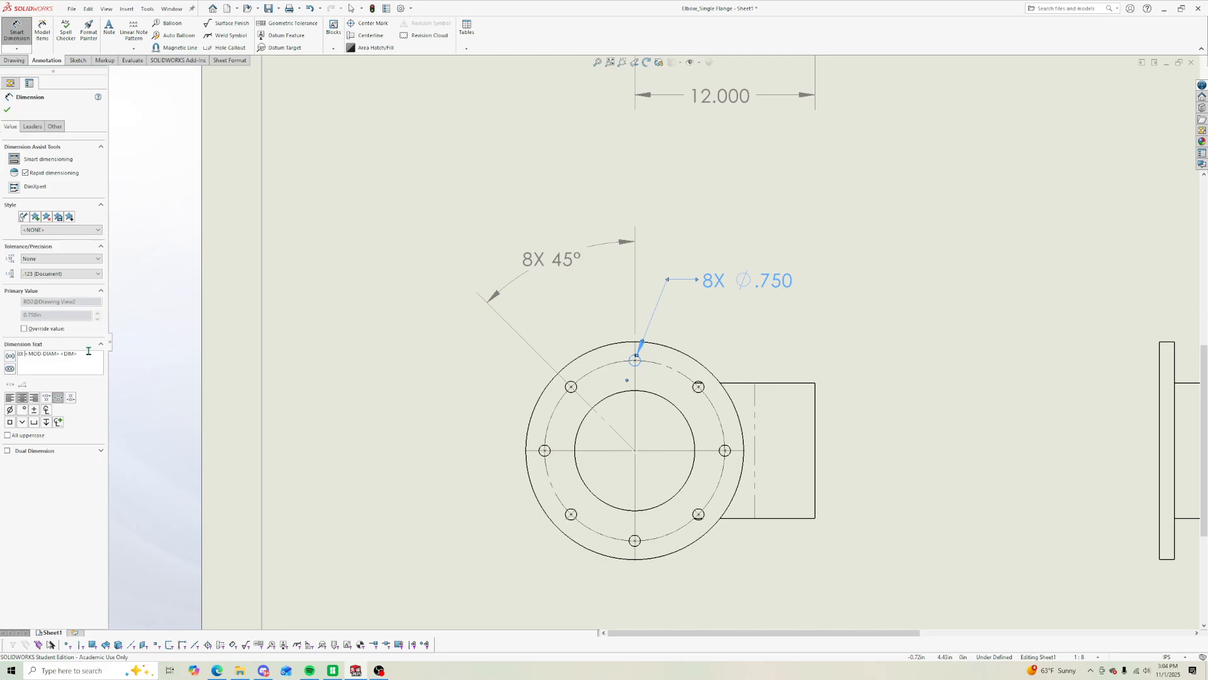
left_click(8, 110)
Step: Dimension the flange's outer diameter, placing it outside the flange at the upper left, below the hole-angle dimension
left_click(17, 34)
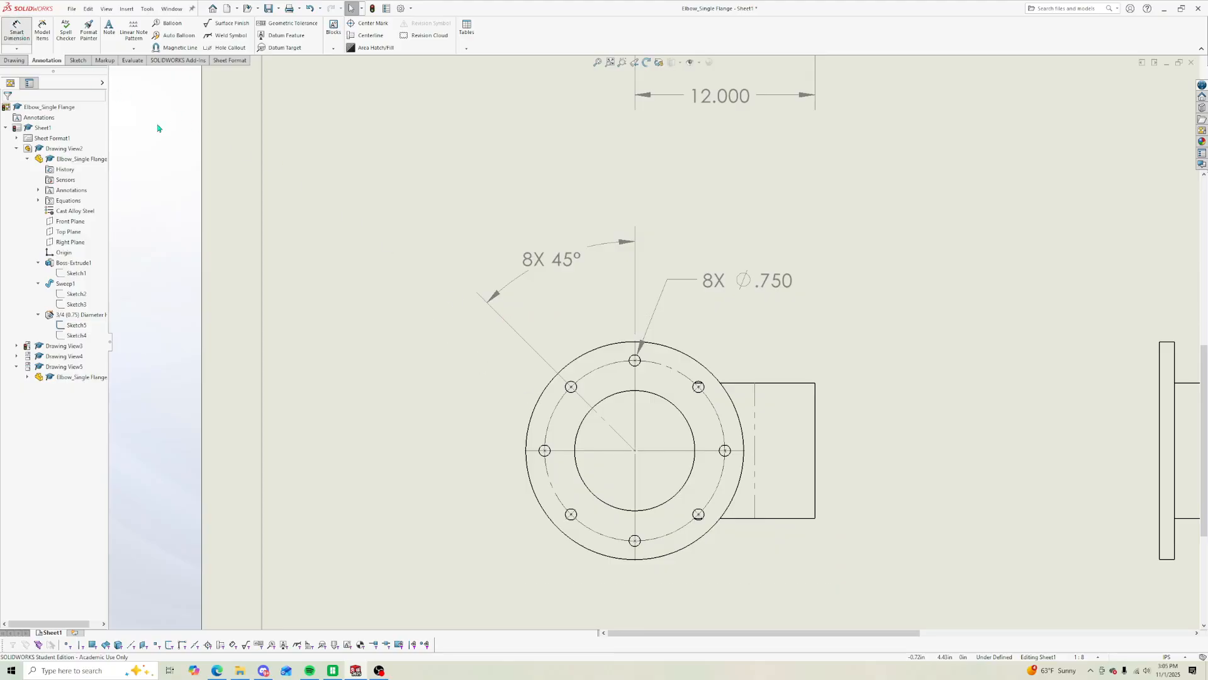
left_click(537, 401)
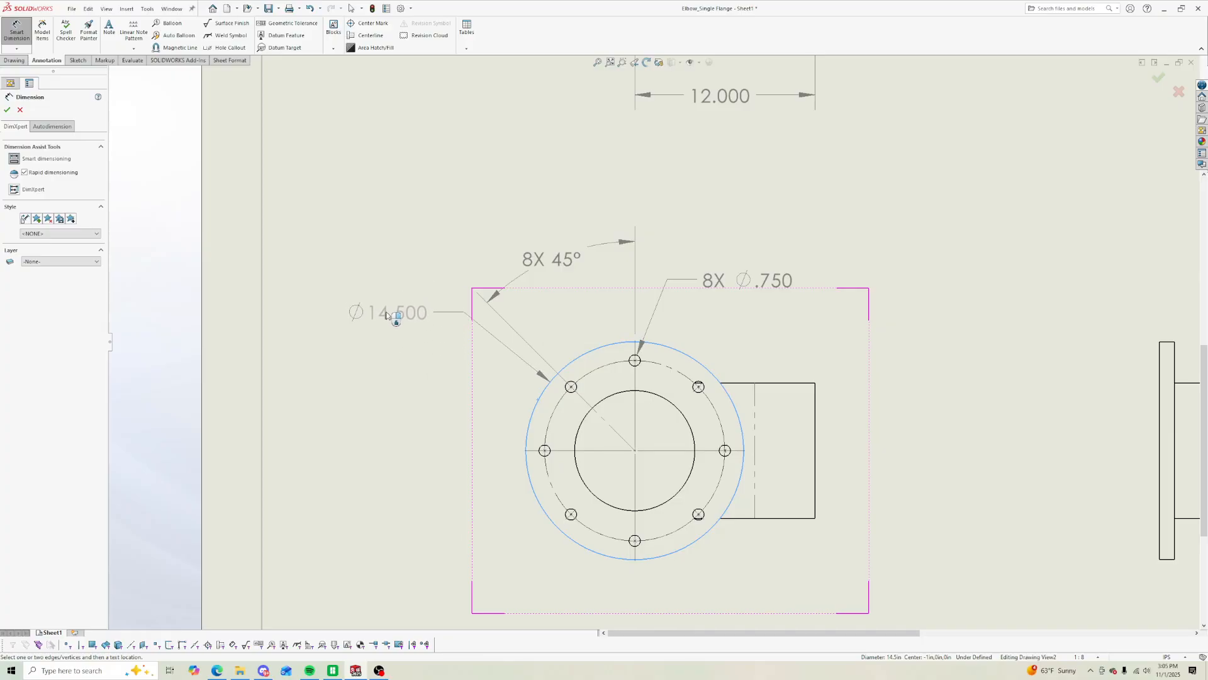
left_click(418, 321)
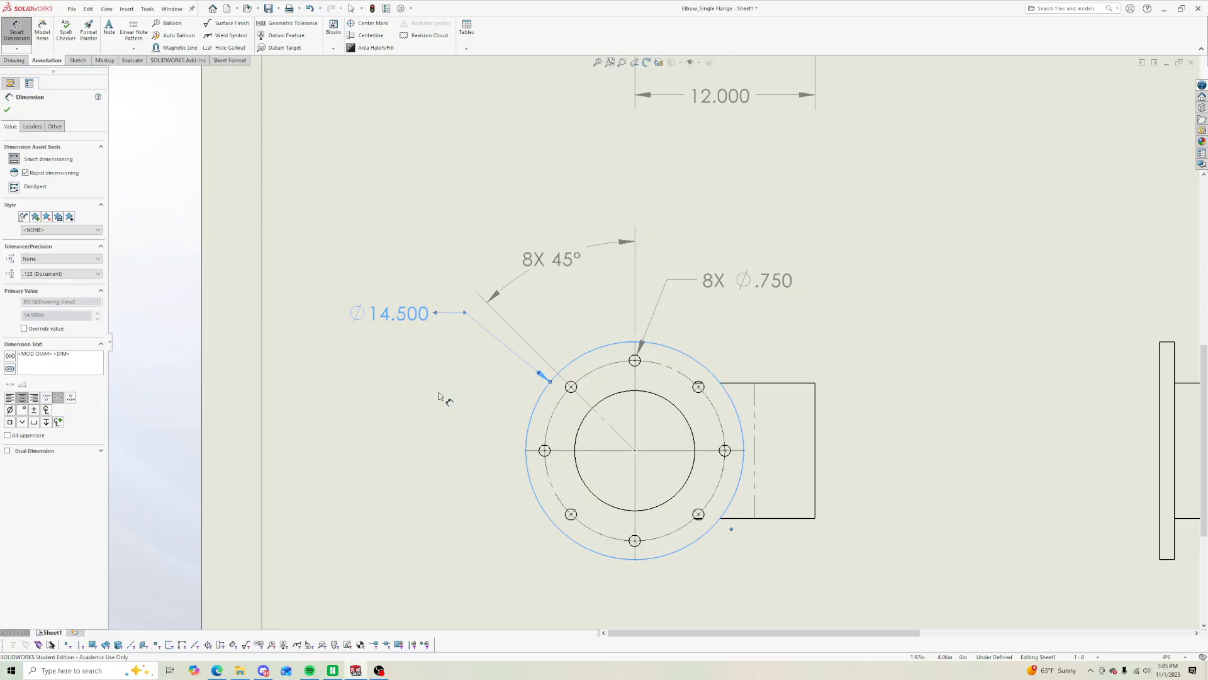
Step: Dimension the bolt circle's radius at the flange's lower left and add BOLT CIRCLE on a second line below its value
left_click(552, 487)
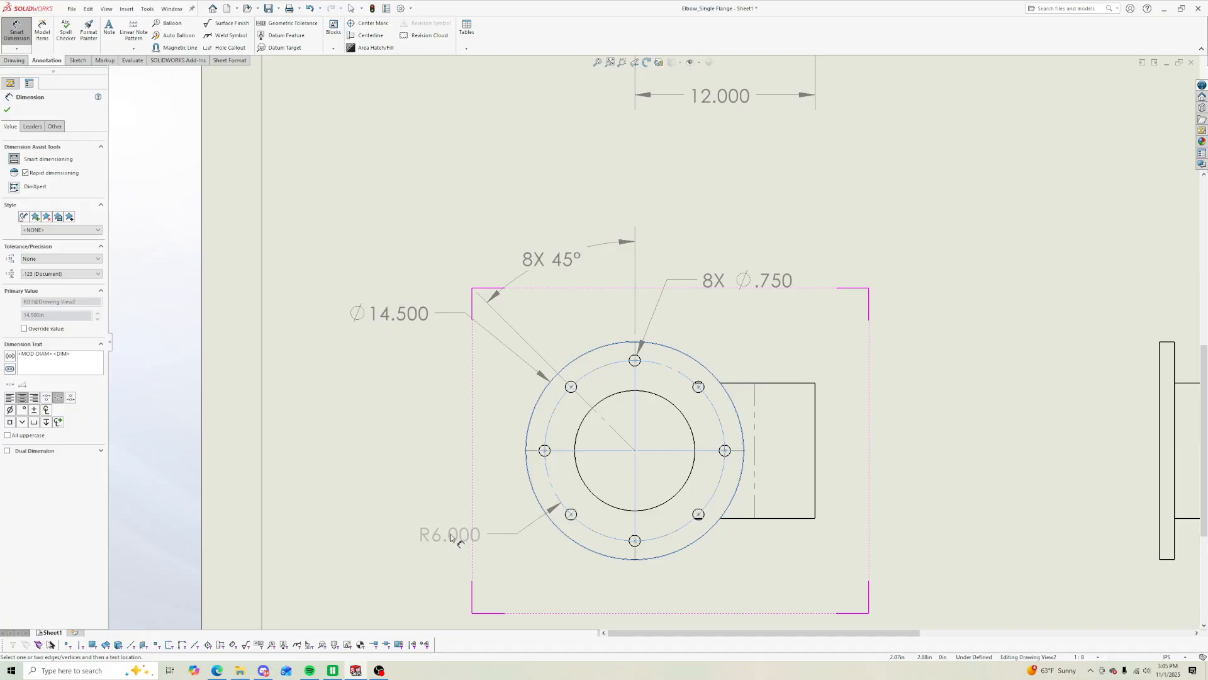
left_click(446, 523)
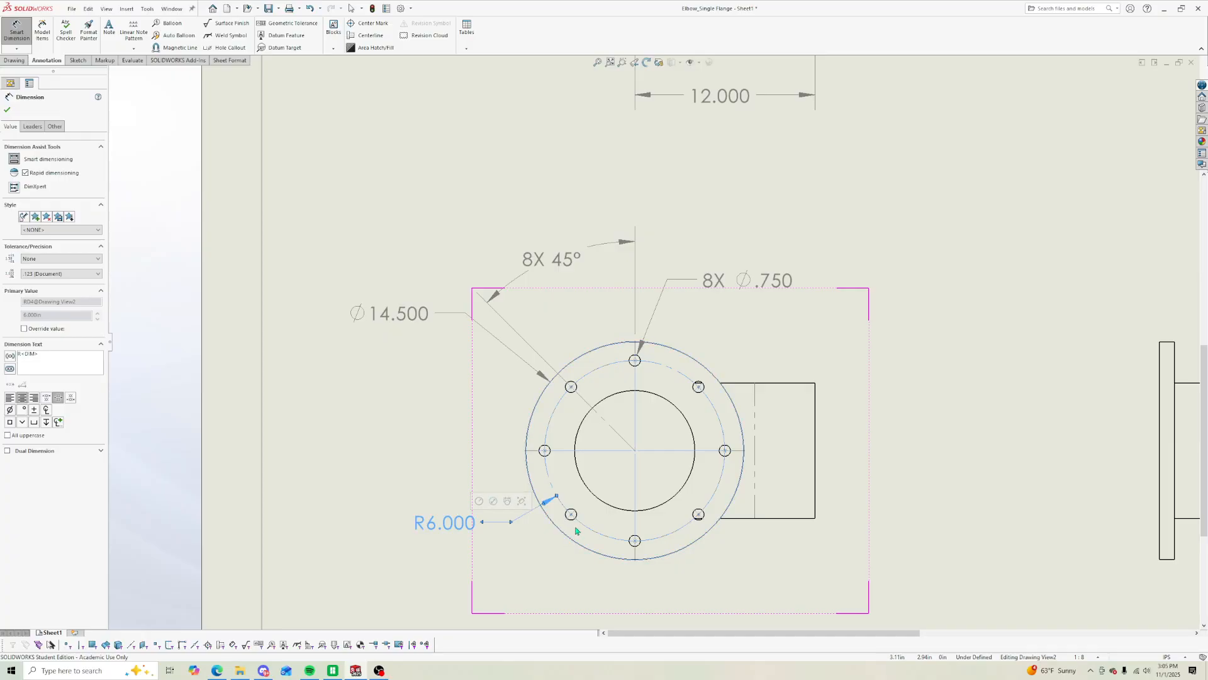
left_click(88, 359)
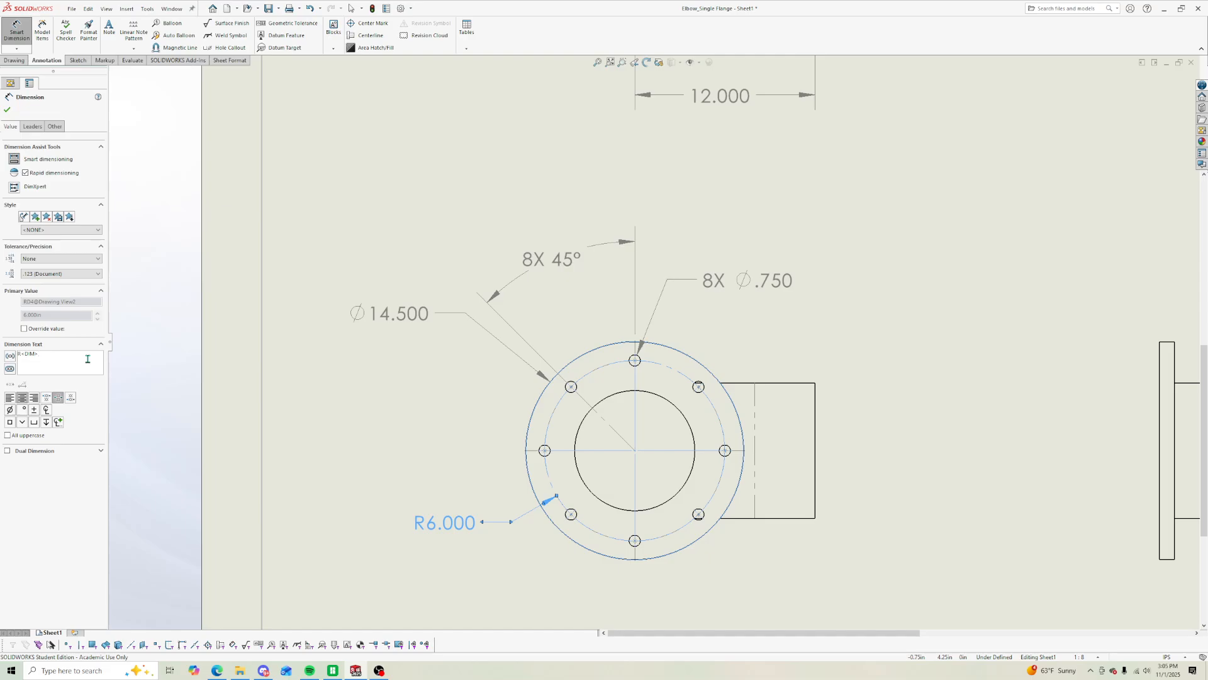
key("Return")
type("Bo\\")
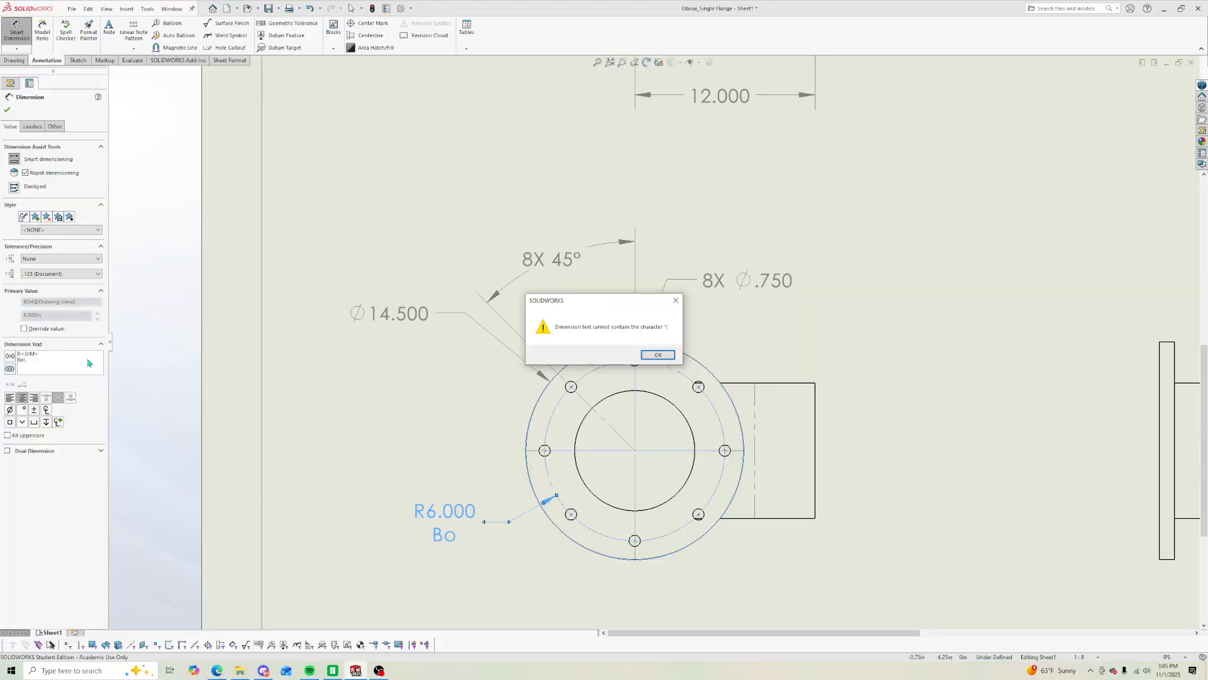
left_click(676, 300)
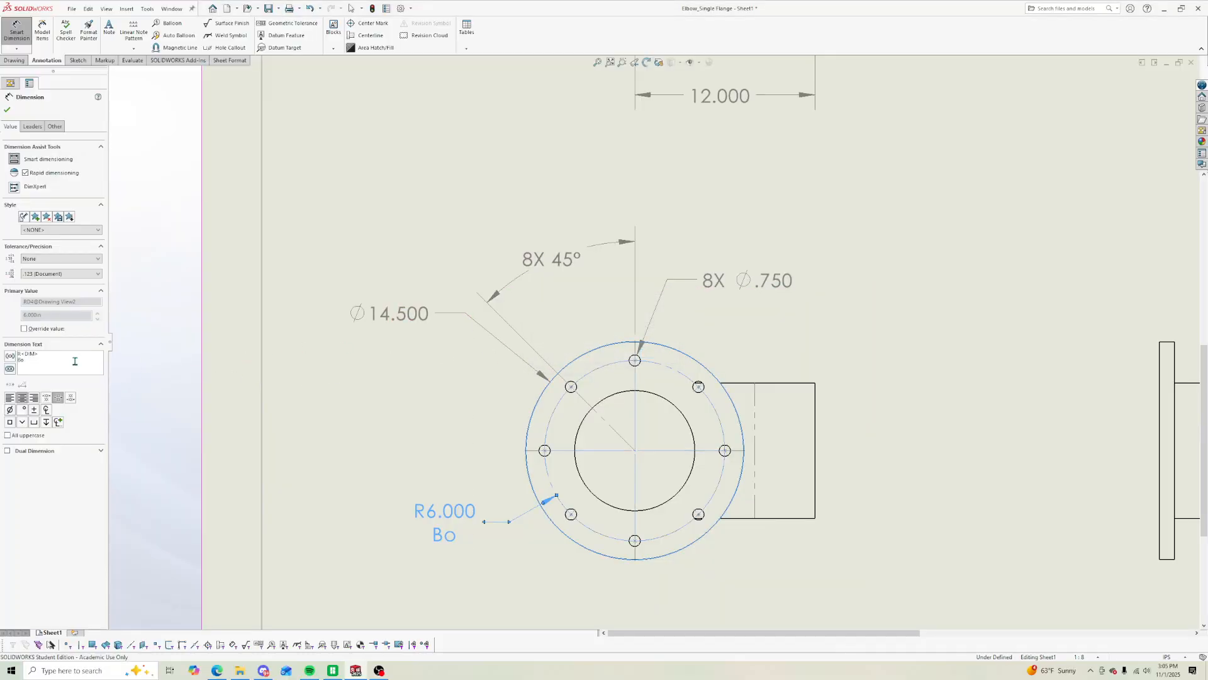
key("BackSpace")
type("OLT")
type(" CUI")
key("BackSpace")
key("BackSpace")
type("IRCLE")
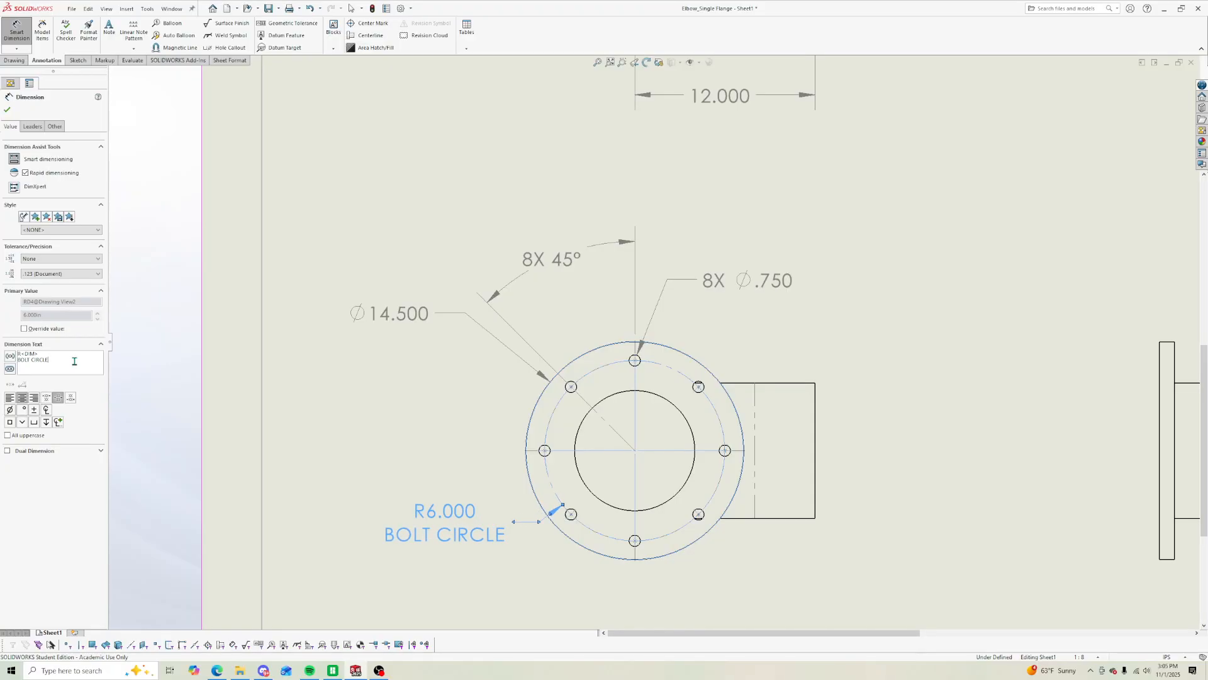
left_click(375, 475)
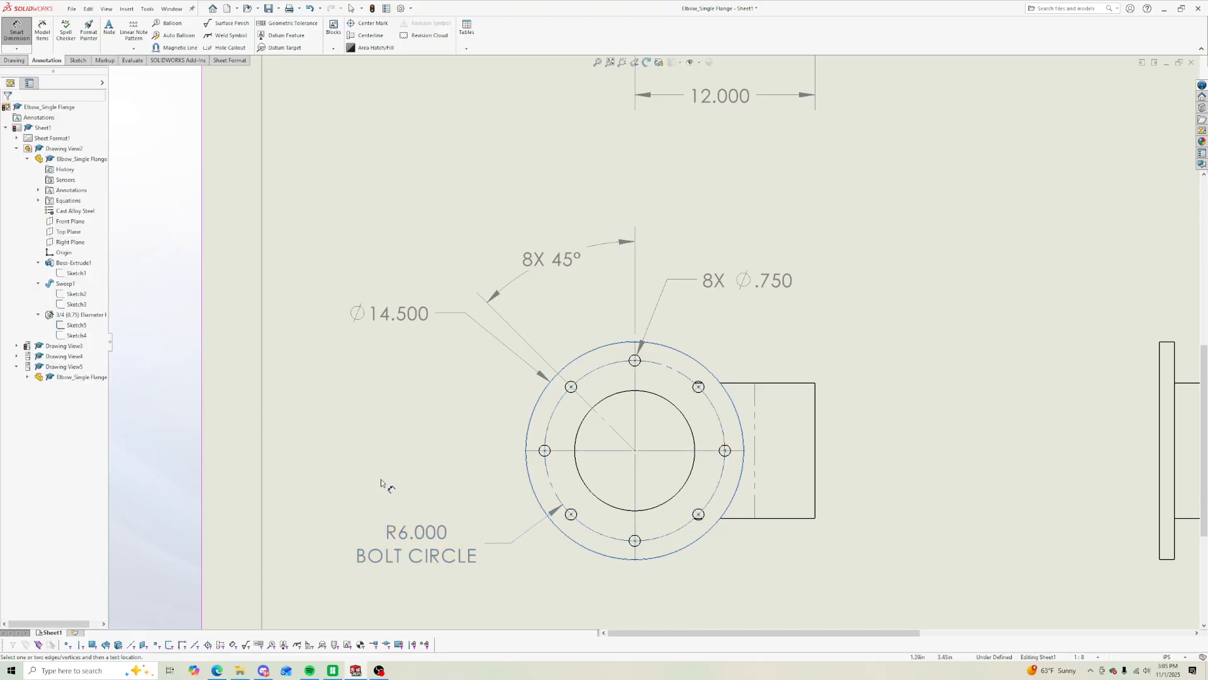
Step: Shift the bolt circle dimension slightly up and away from the flange, and finish dimensioning
left_click_drag(439, 540, 430, 523)
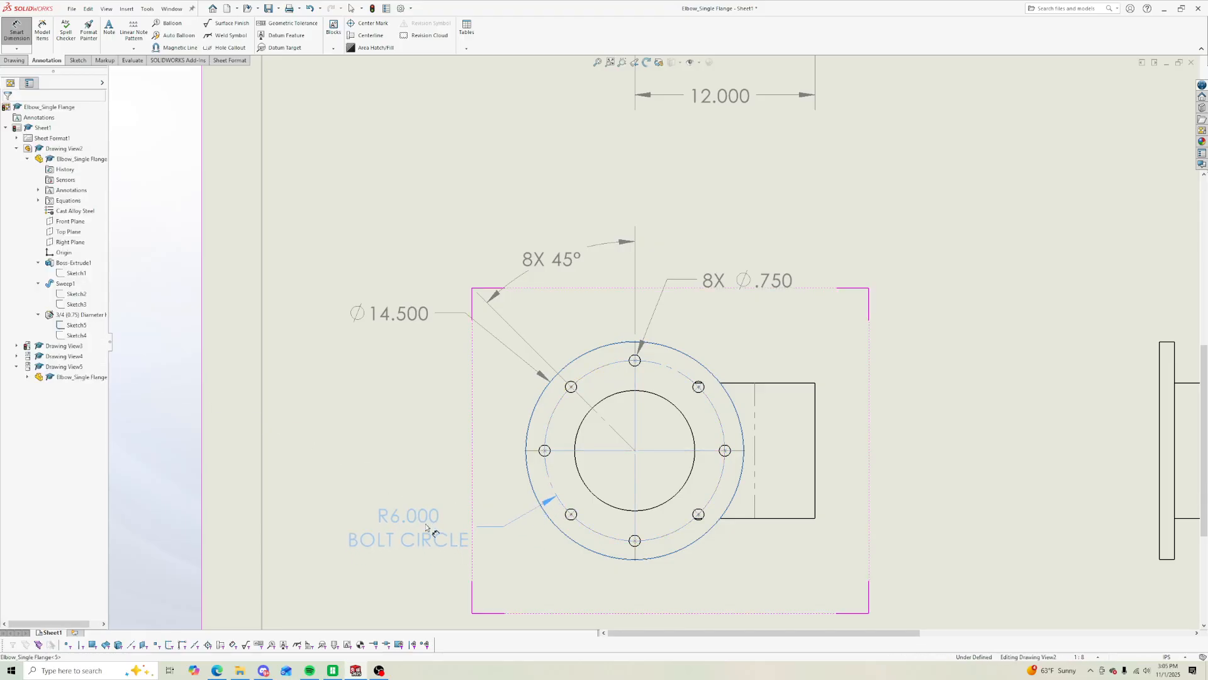
left_click(427, 439)
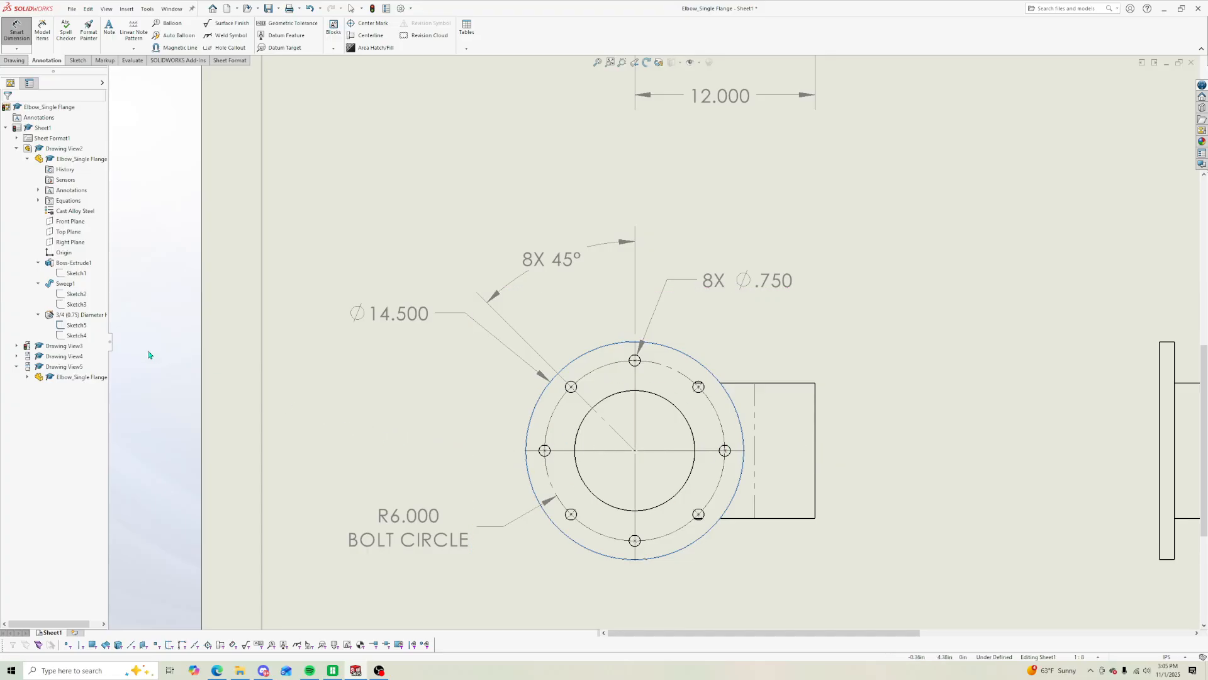
key("Escape")
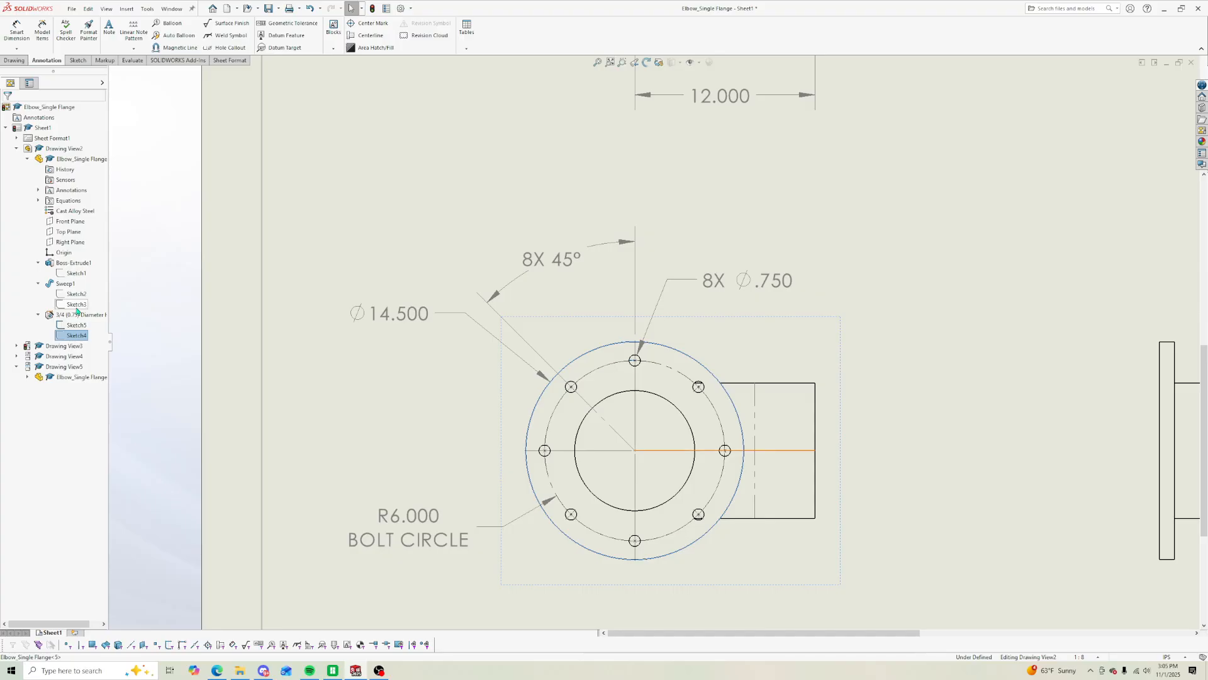
left_click(76, 293)
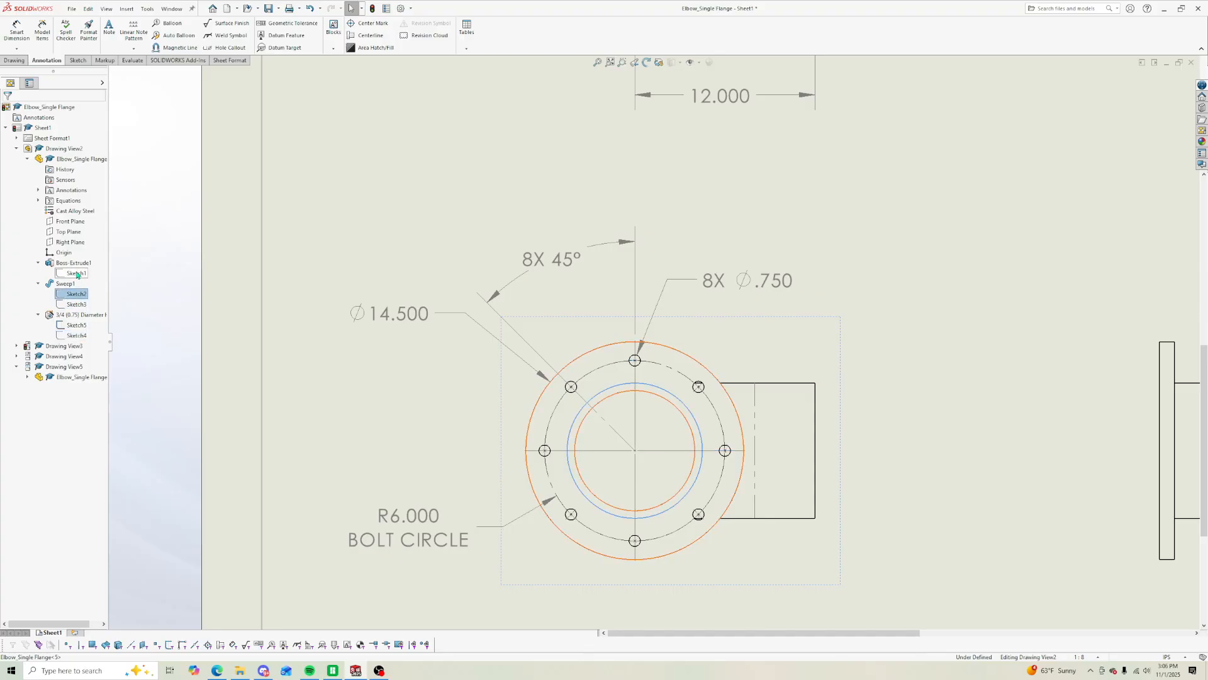
left_click(76, 273)
left_click(154, 309)
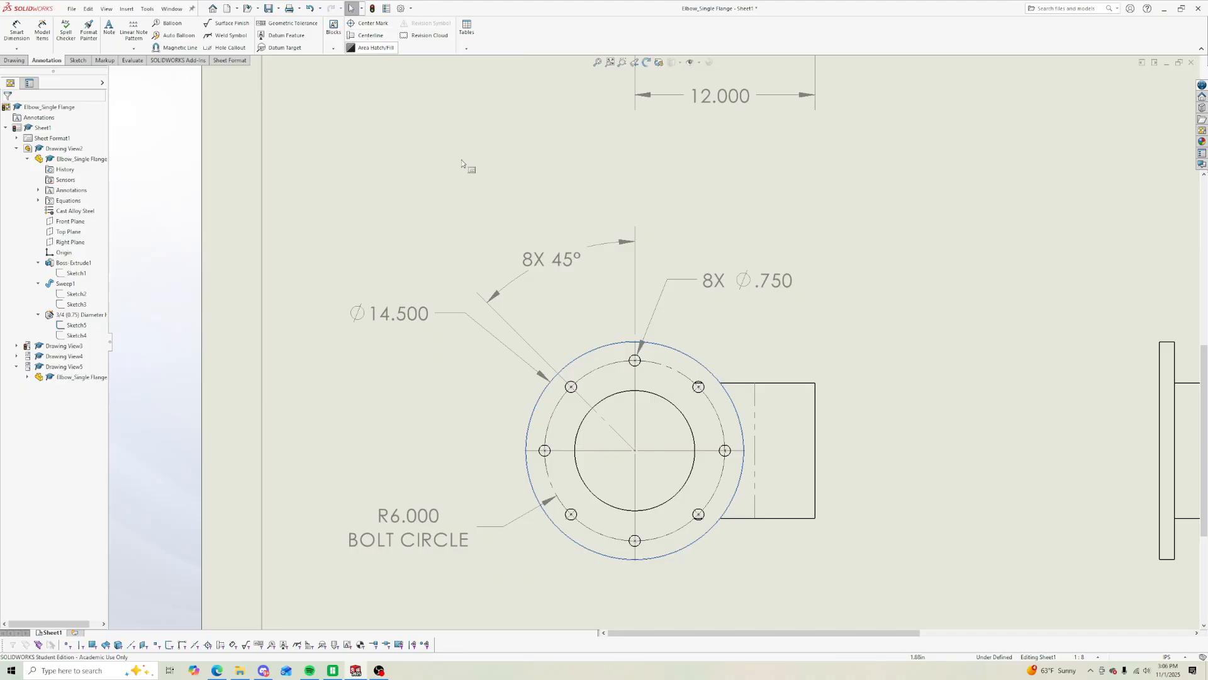
Step: Try to add a centerline through the flange view using the flange's outer circle and the bore edge
left_click(608, 333)
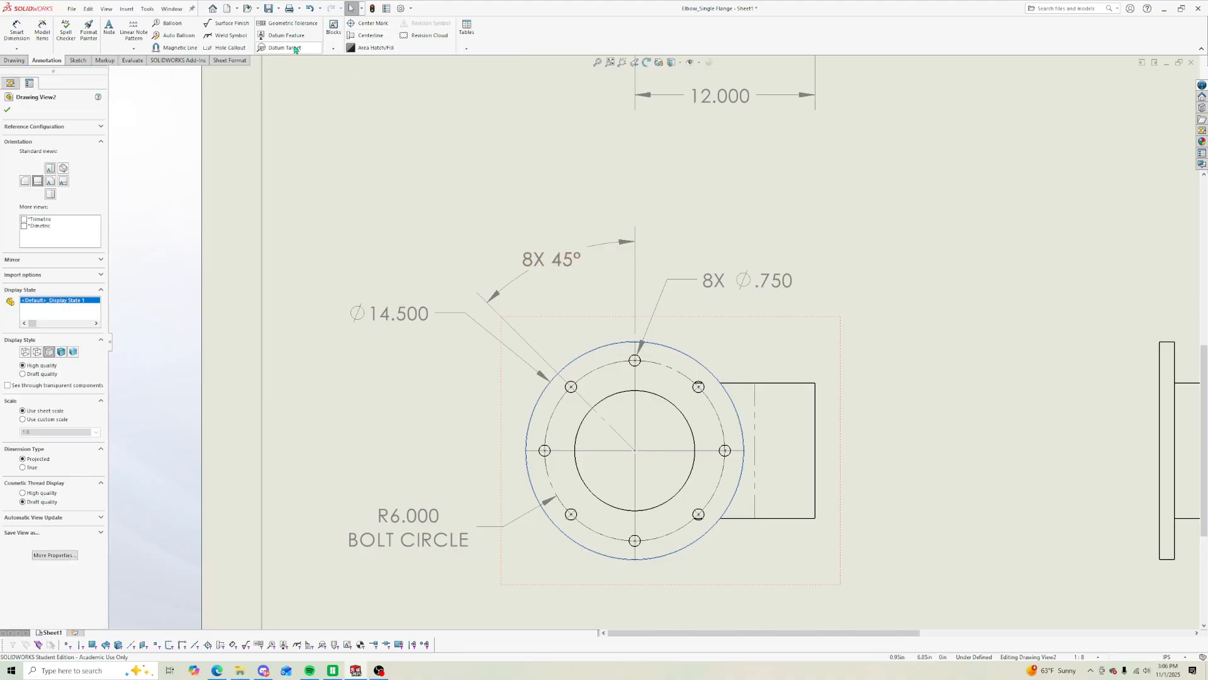
left_click(364, 36)
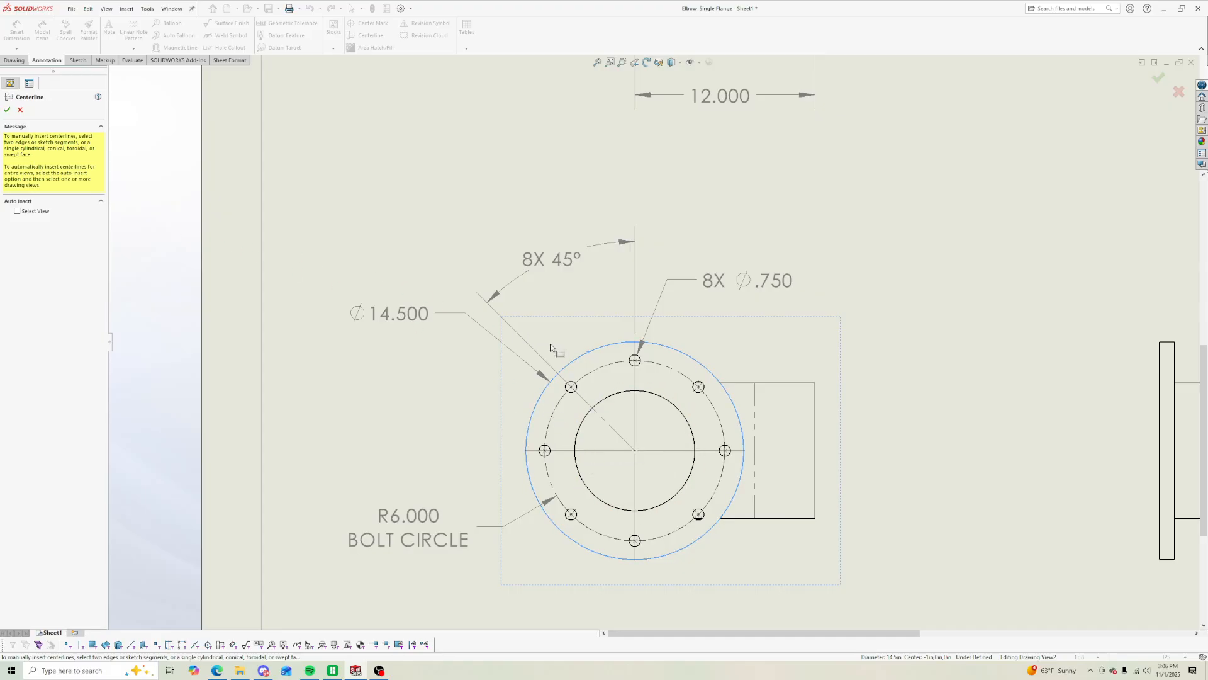
left_click(612, 399)
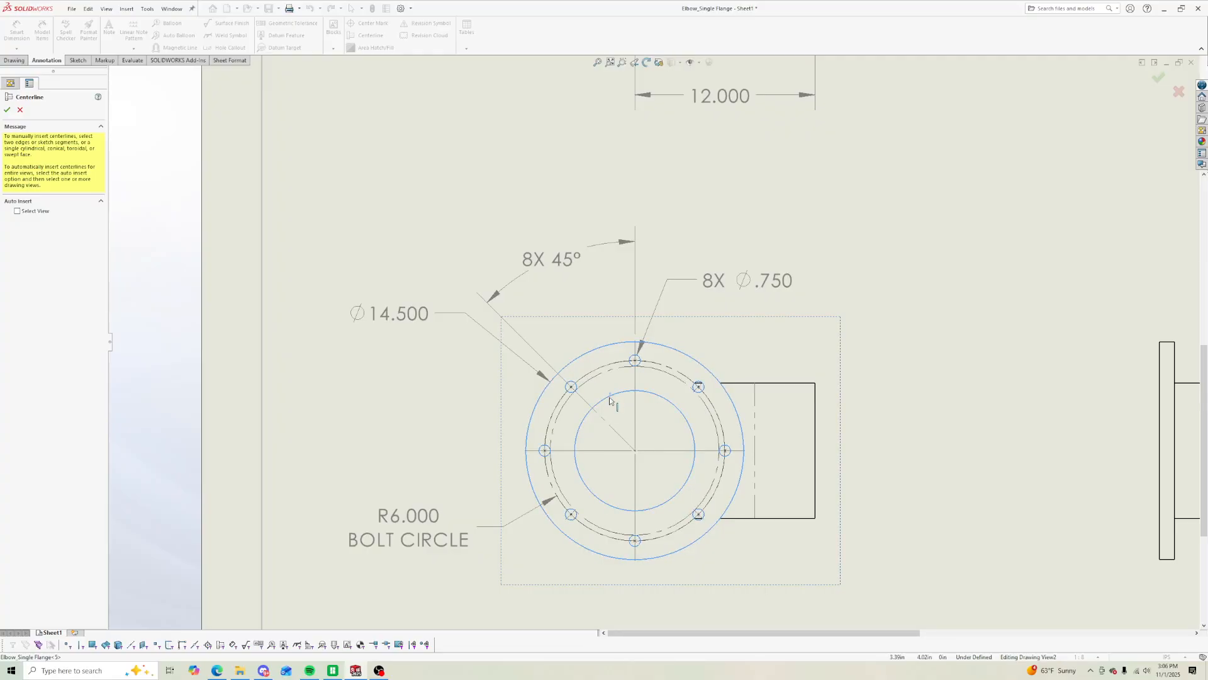
left_click(613, 448)
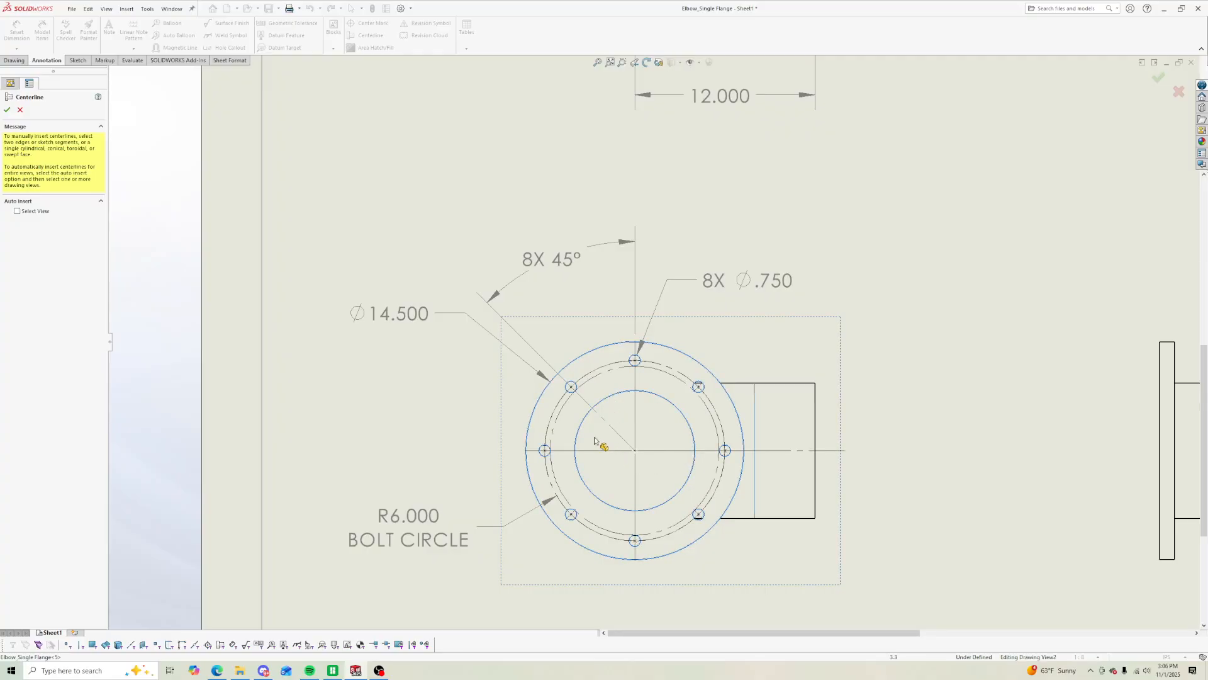
left_click(7, 110)
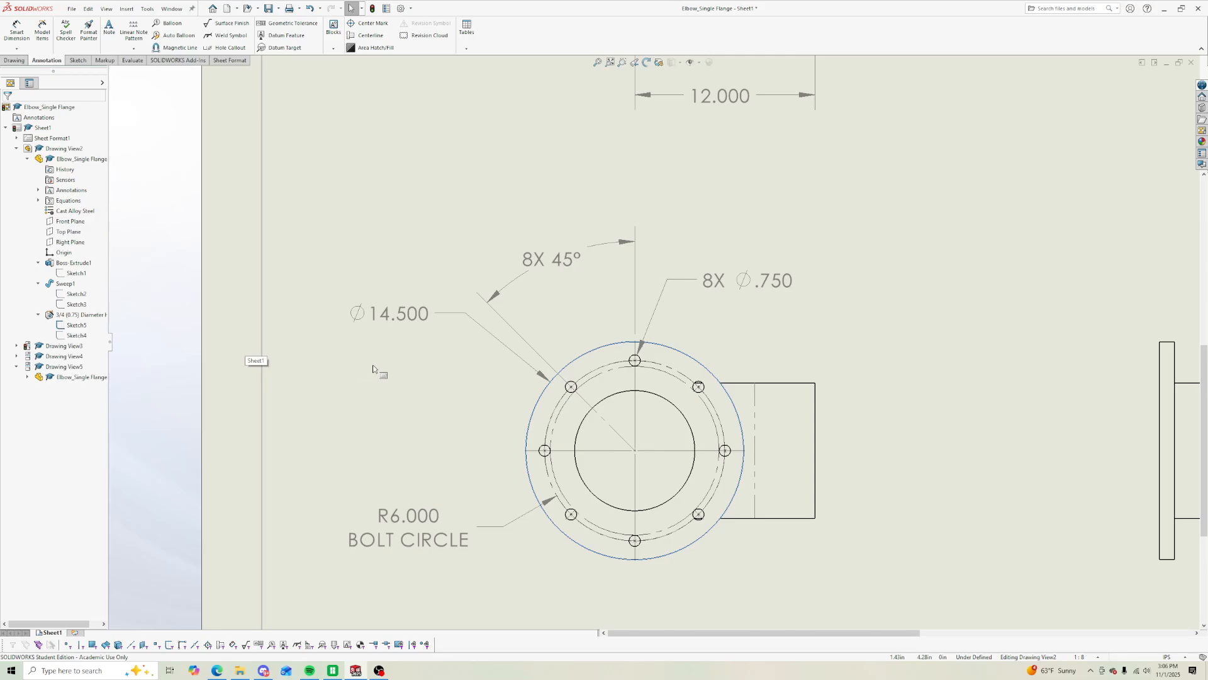
Step: Remove the extra circular centerline inside the bolt circle and hide the displayed bolt-hole sketch in the flange view
left_click(560, 412)
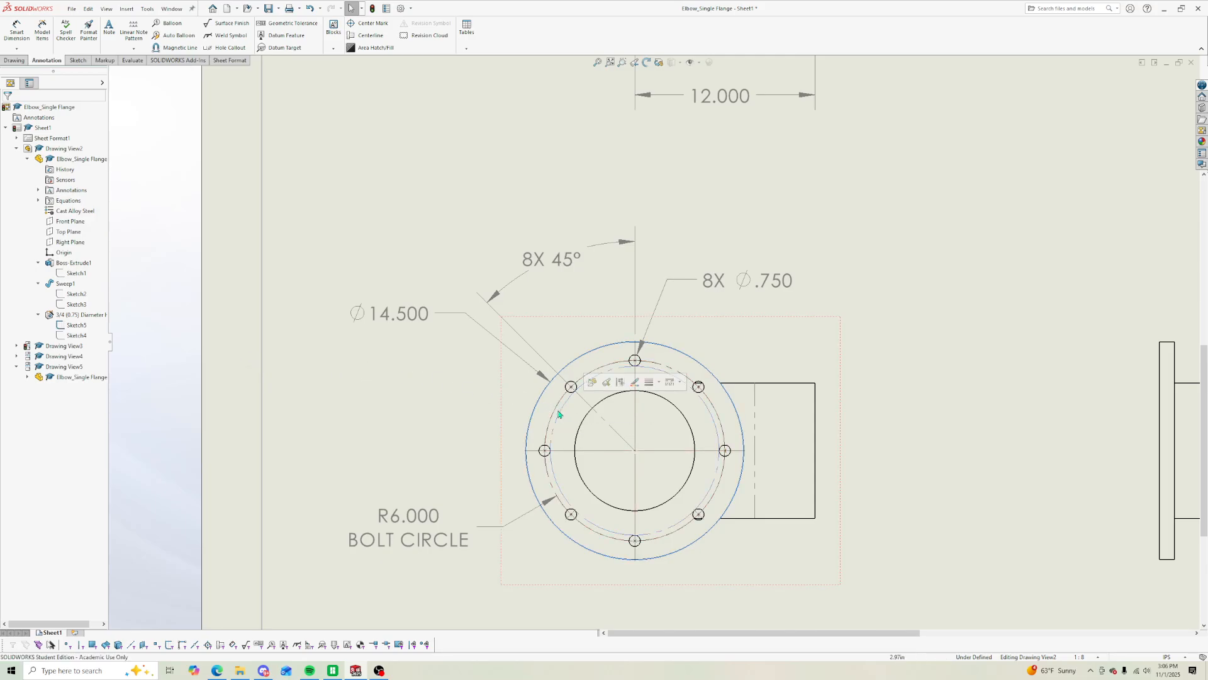
right_click(78, 334)
left_click(159, 359)
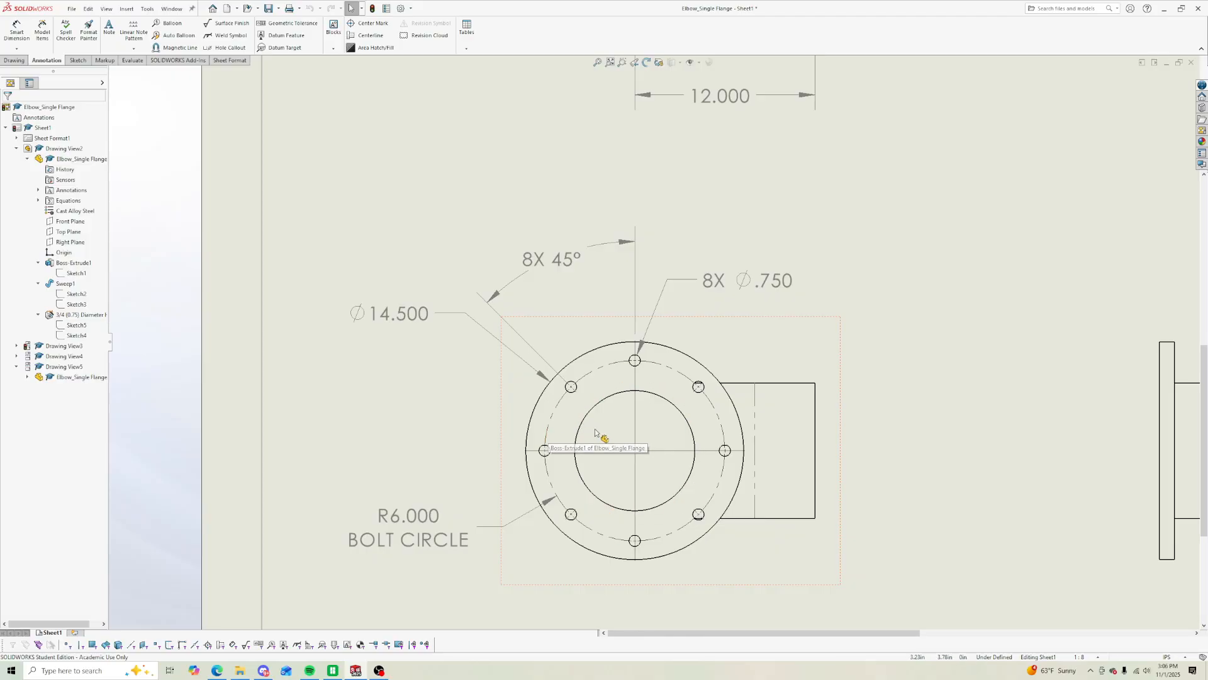
left_click(614, 450)
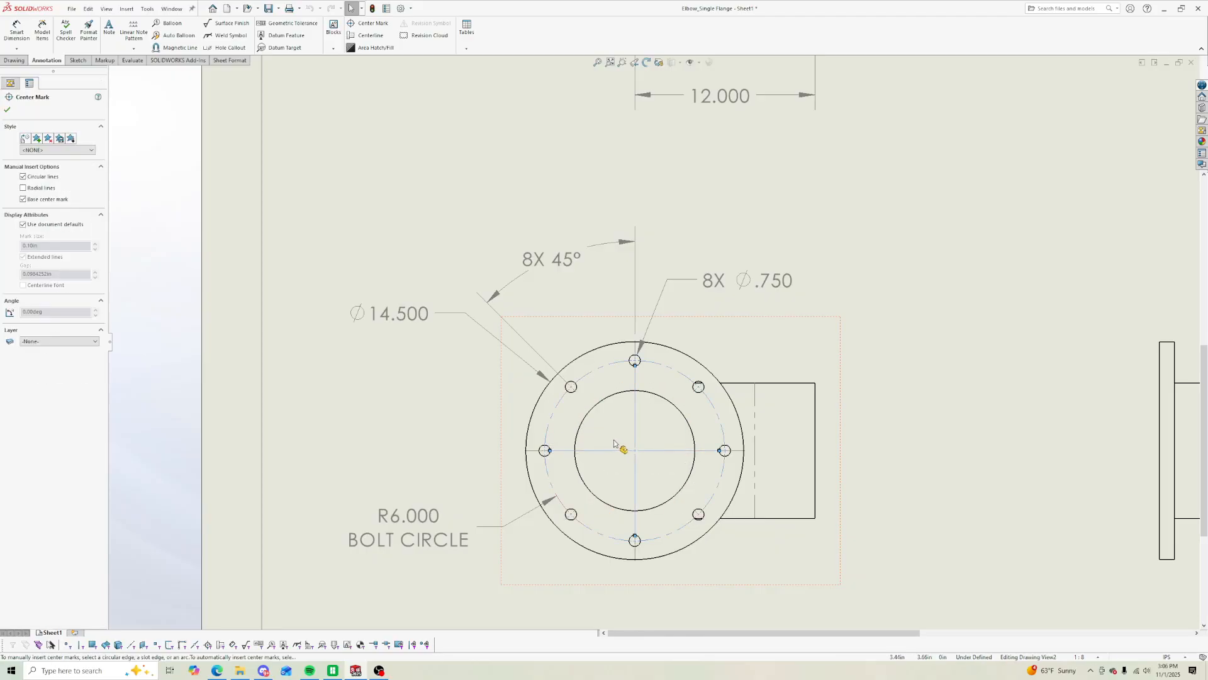
left_click(360, 25)
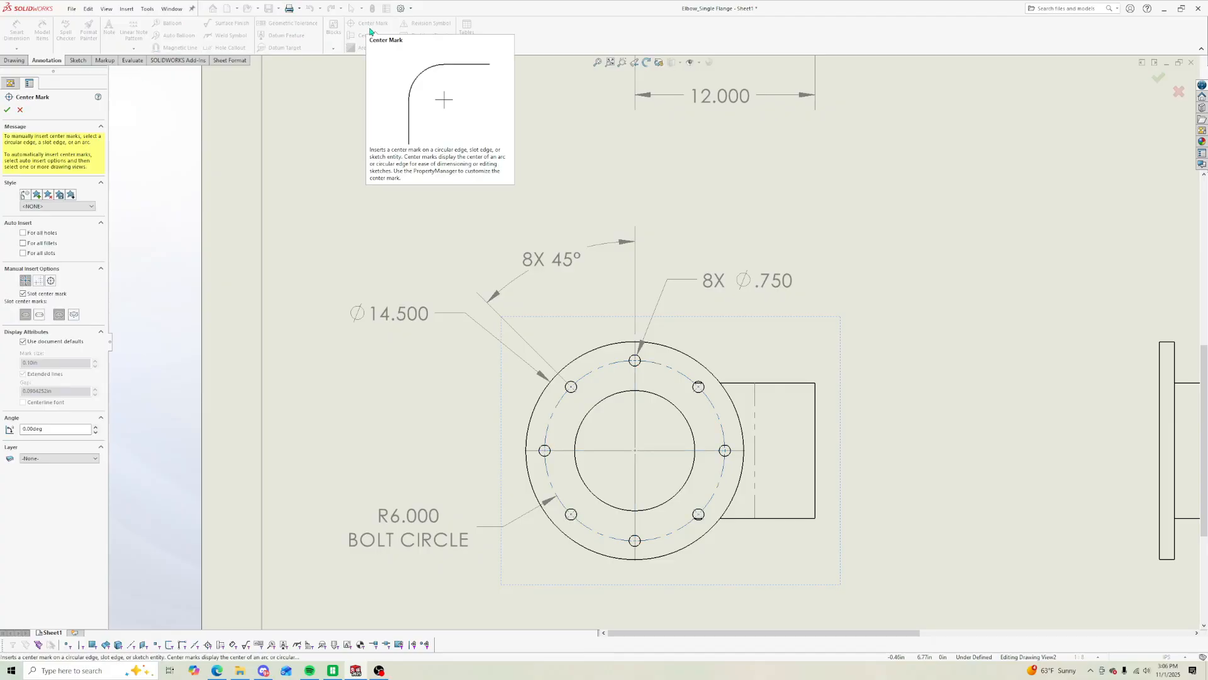
left_click(20, 109)
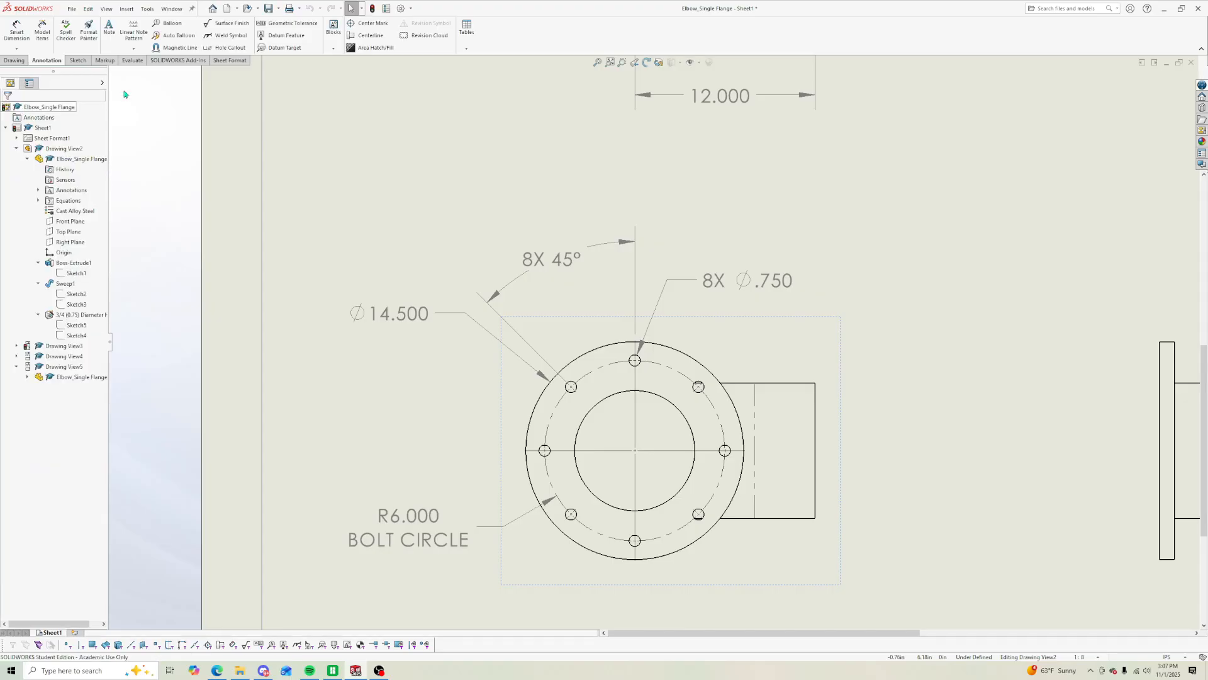
Step: Try again to add a centerline between the flange's outer edge and its bore edge
left_click(365, 35)
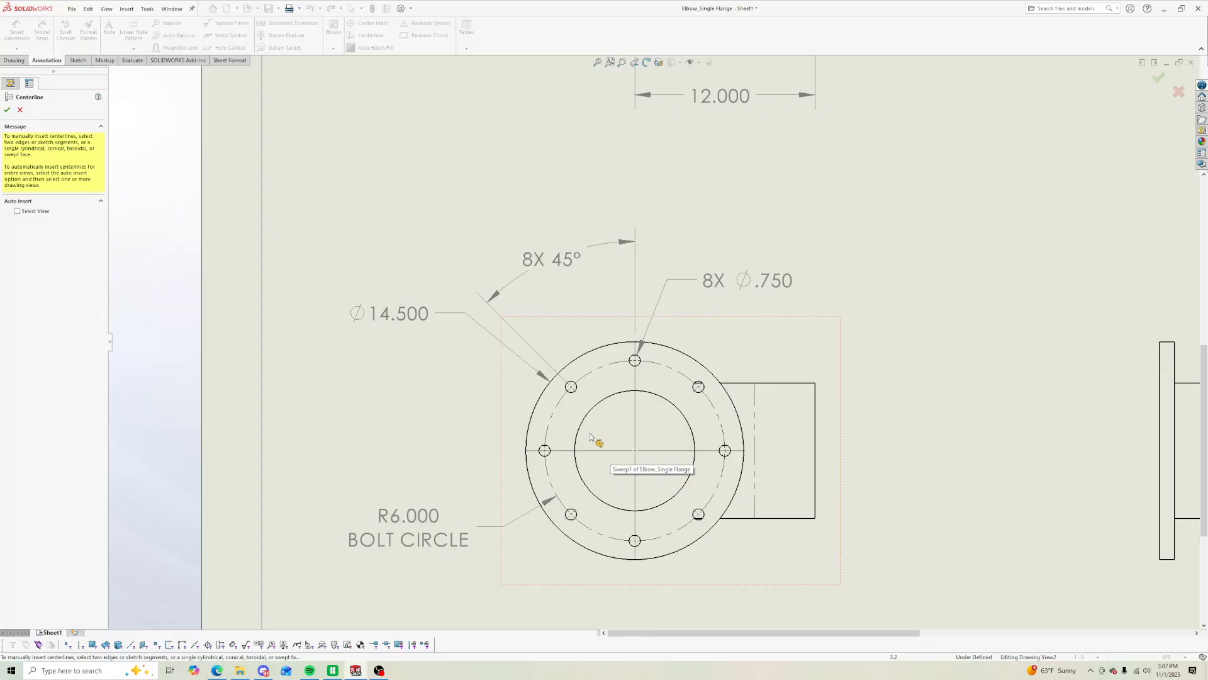
left_click(528, 450)
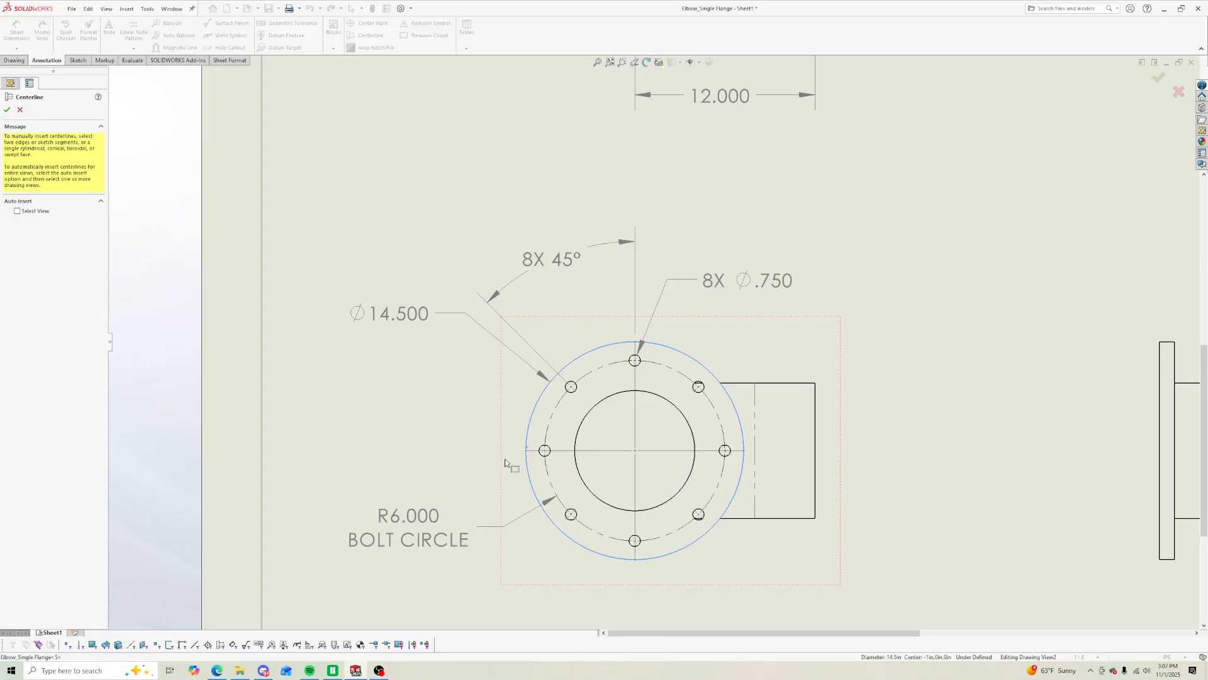
left_click(579, 476)
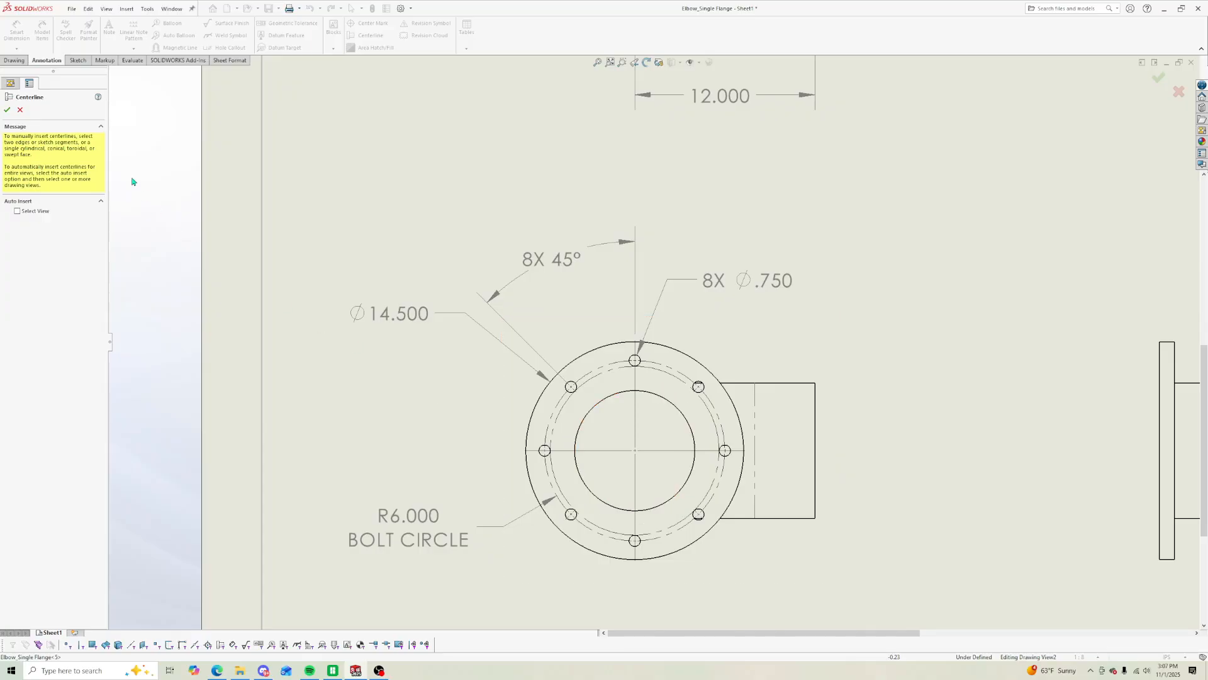
key("Escape")
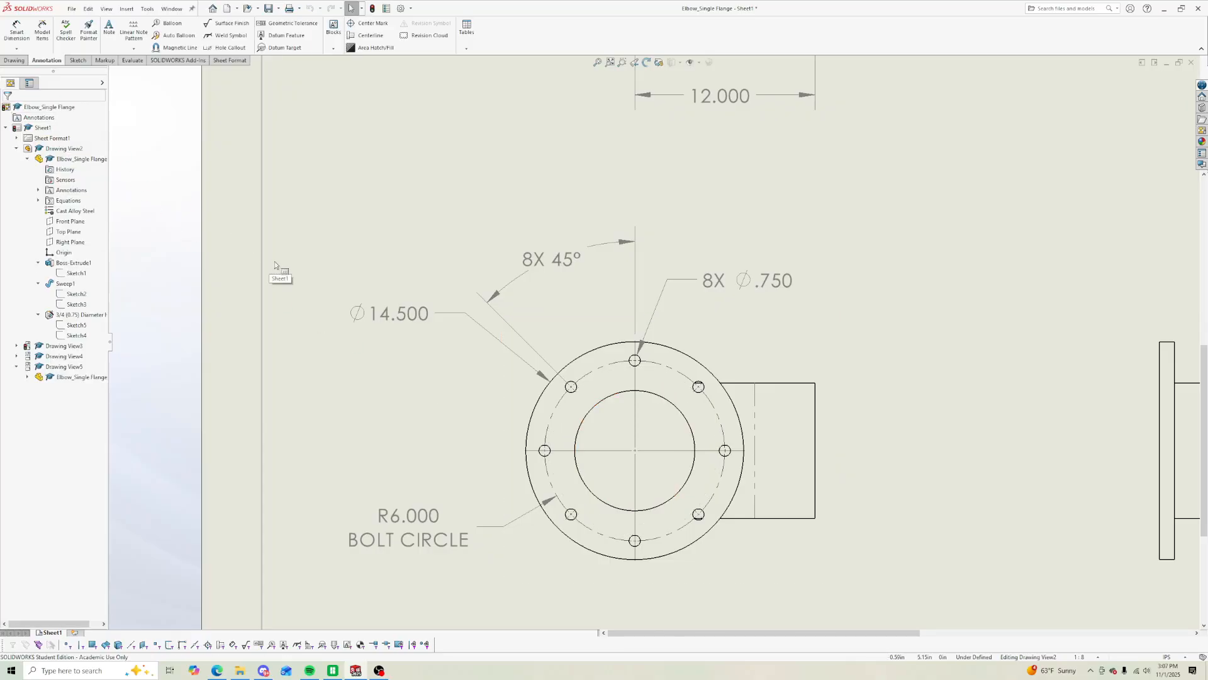
Step: Examine the flange center mark set's commands, layer choices and style choices for a way to adjust its lines
left_click(586, 451)
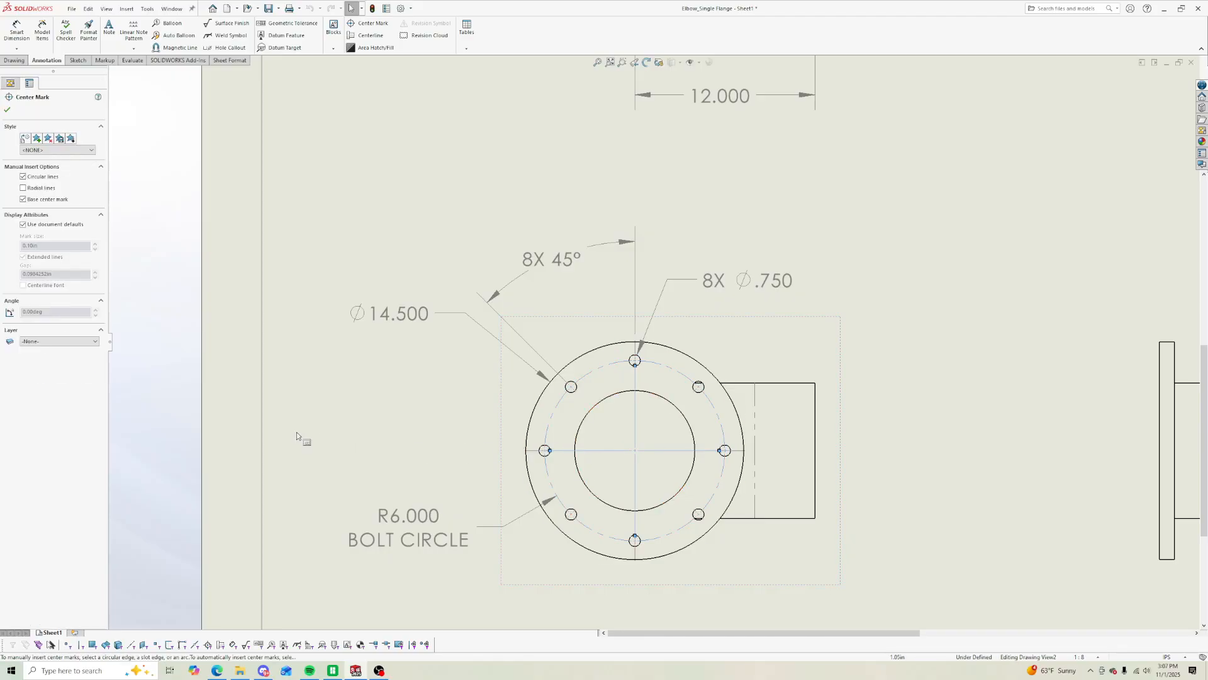
key("Escape")
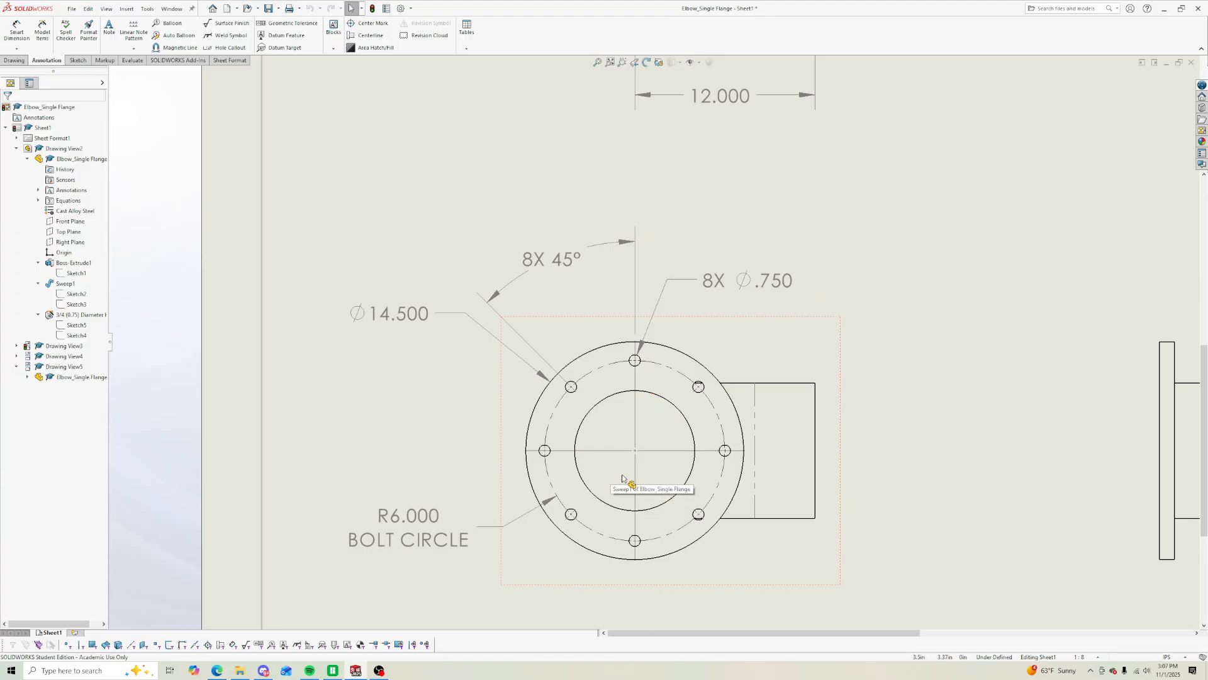
right_click(637, 528)
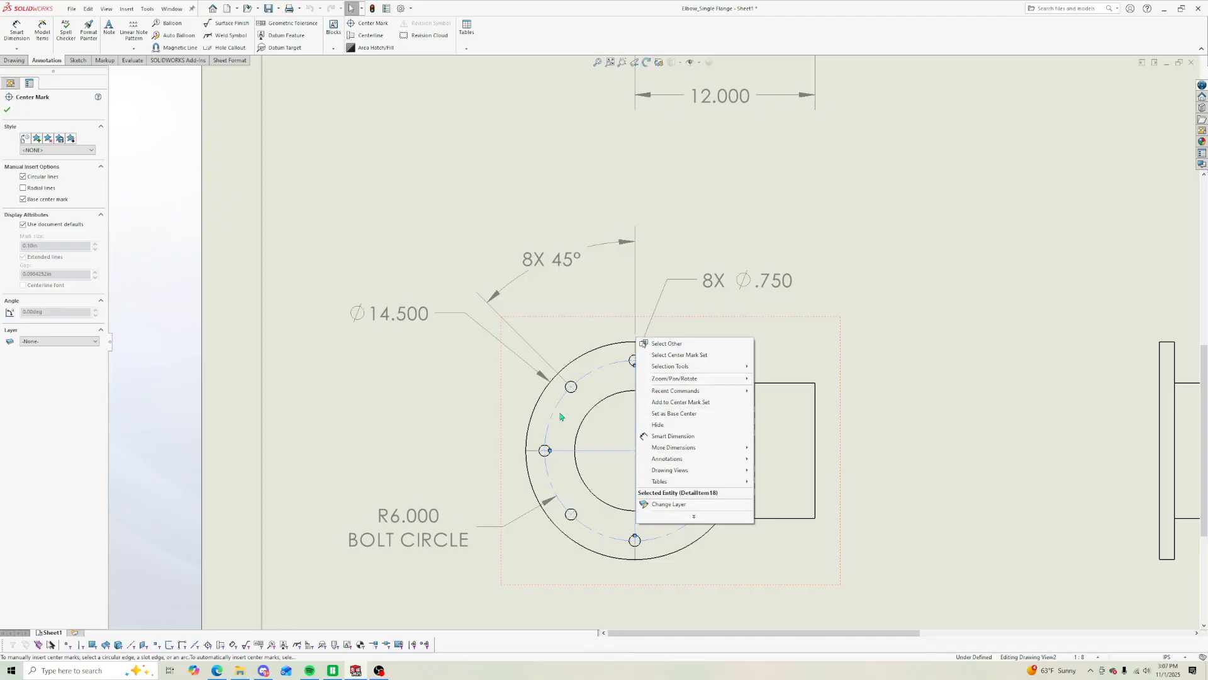
left_click(161, 382)
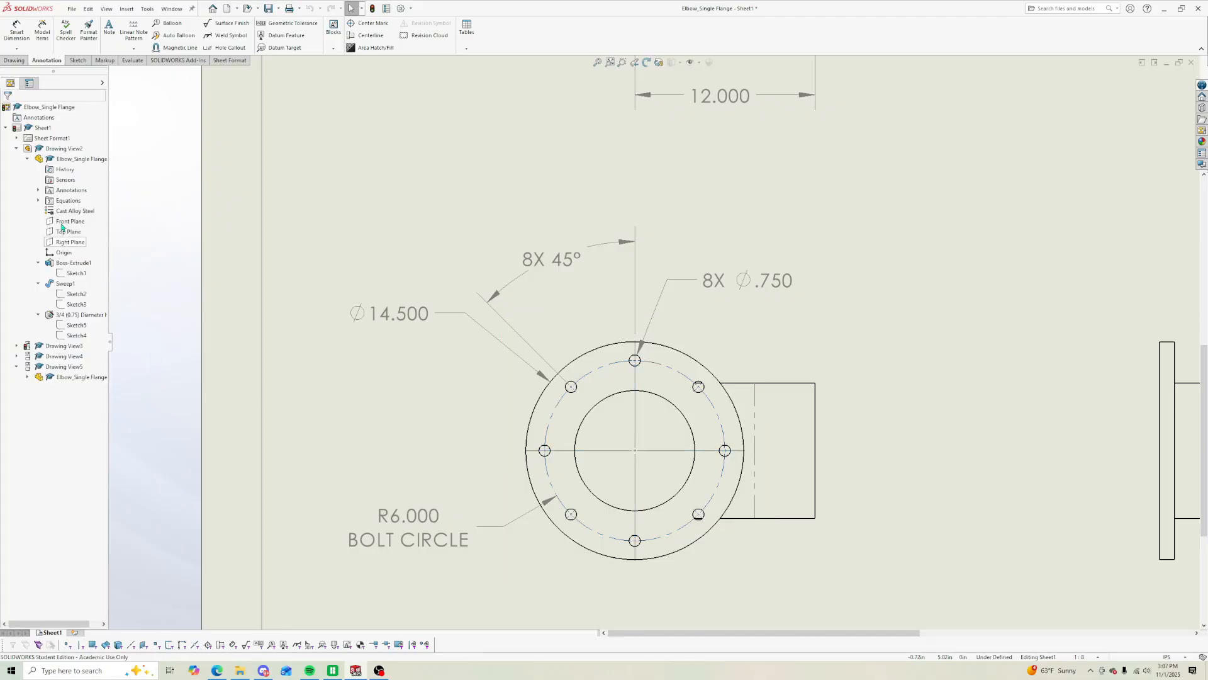
left_click(636, 475)
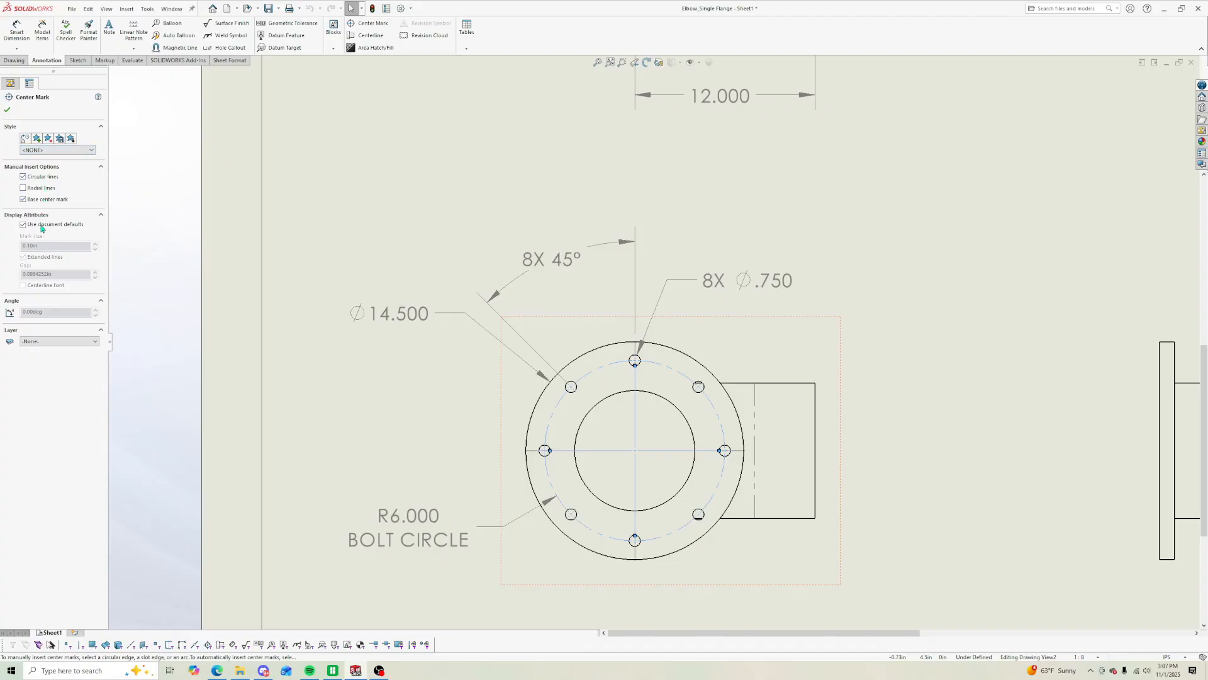
left_click(42, 341)
left_click(43, 341)
left_click(41, 150)
left_click(42, 149)
left_click(8, 112)
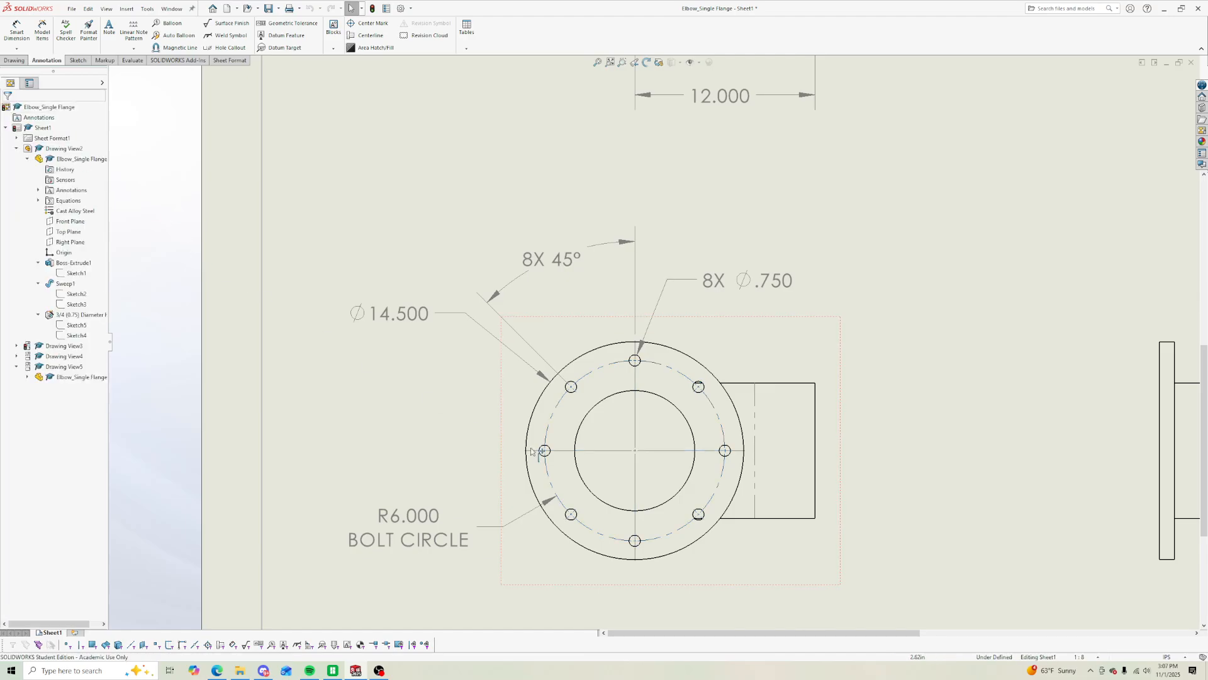
Step: Extend all four center mark lines of the flange view slightly past the flange's outer edge
key("Return")
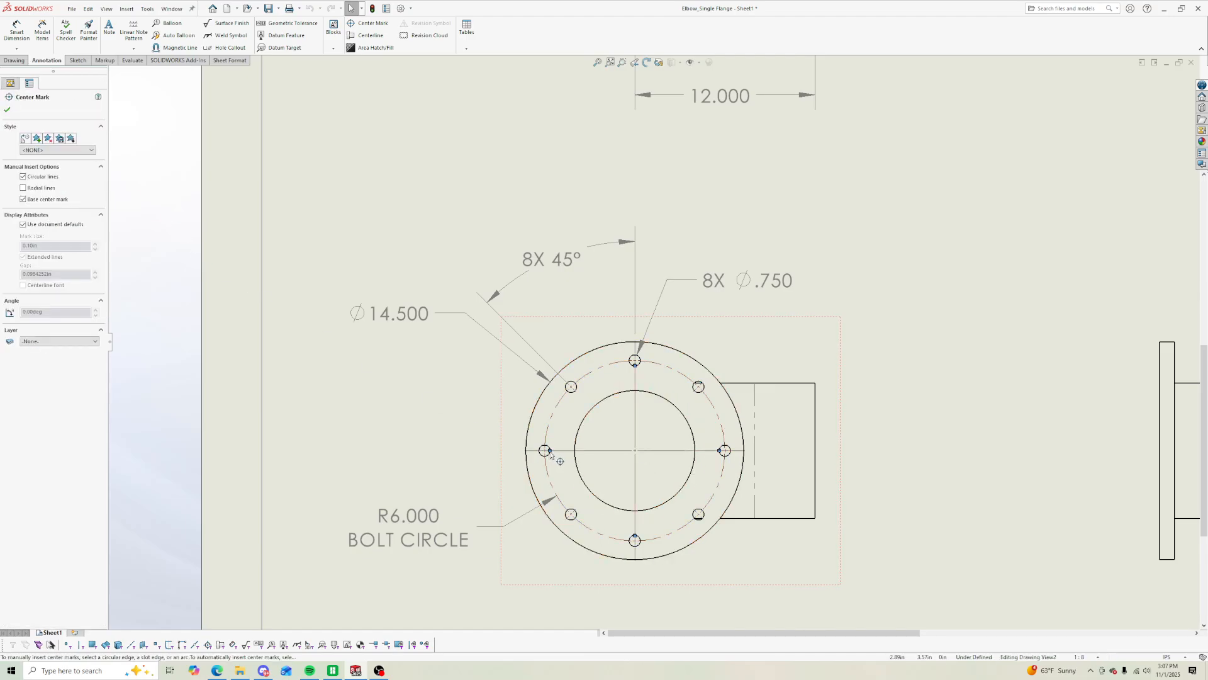
left_click_drag(493, 450, 499, 450)
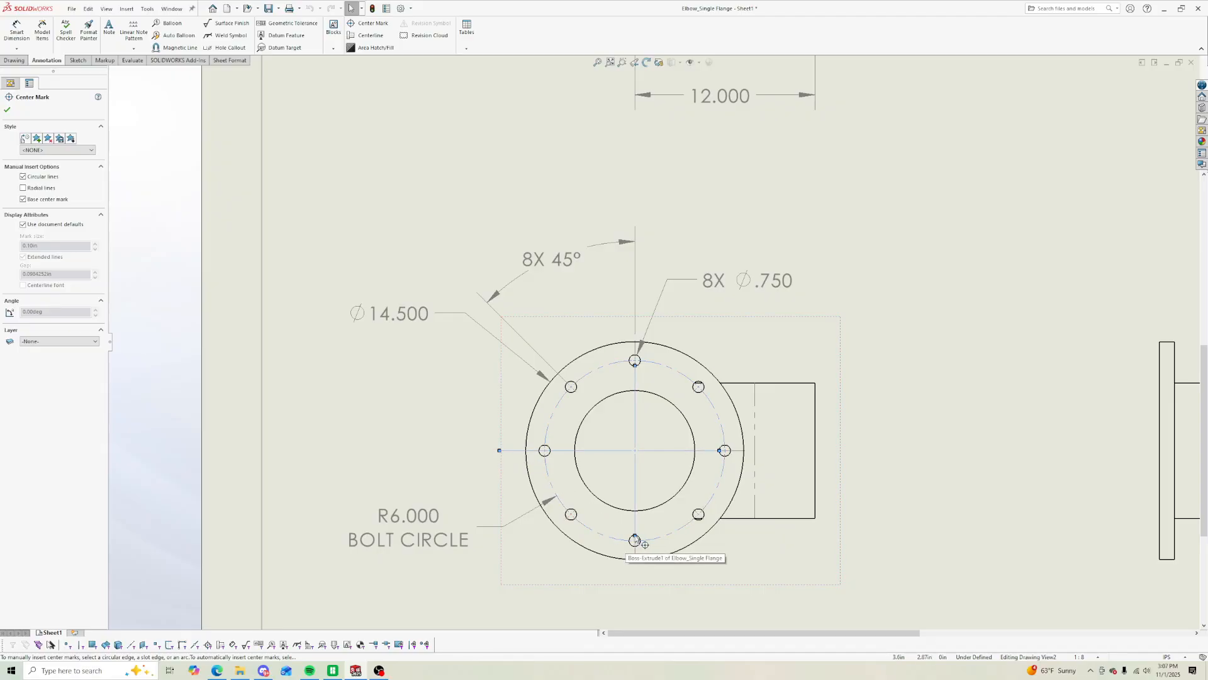
left_click_drag(635, 584, 634, 579)
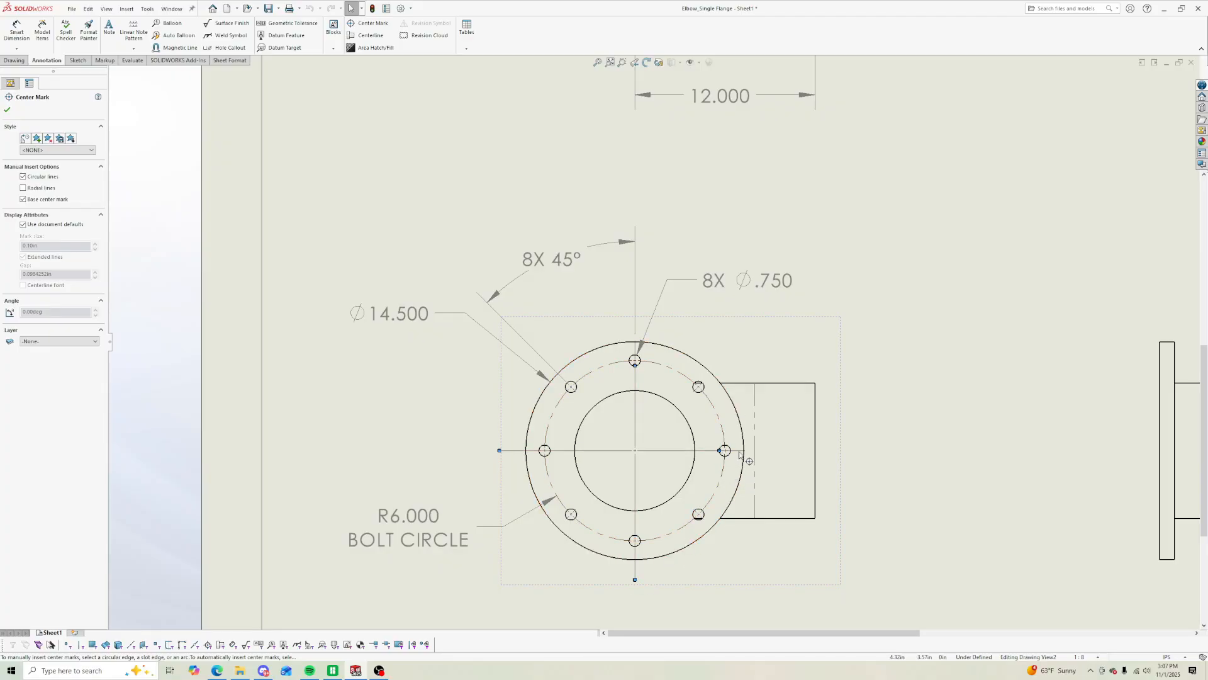
left_click_drag(769, 455, 768, 451)
left_click_drag(638, 326, 635, 323)
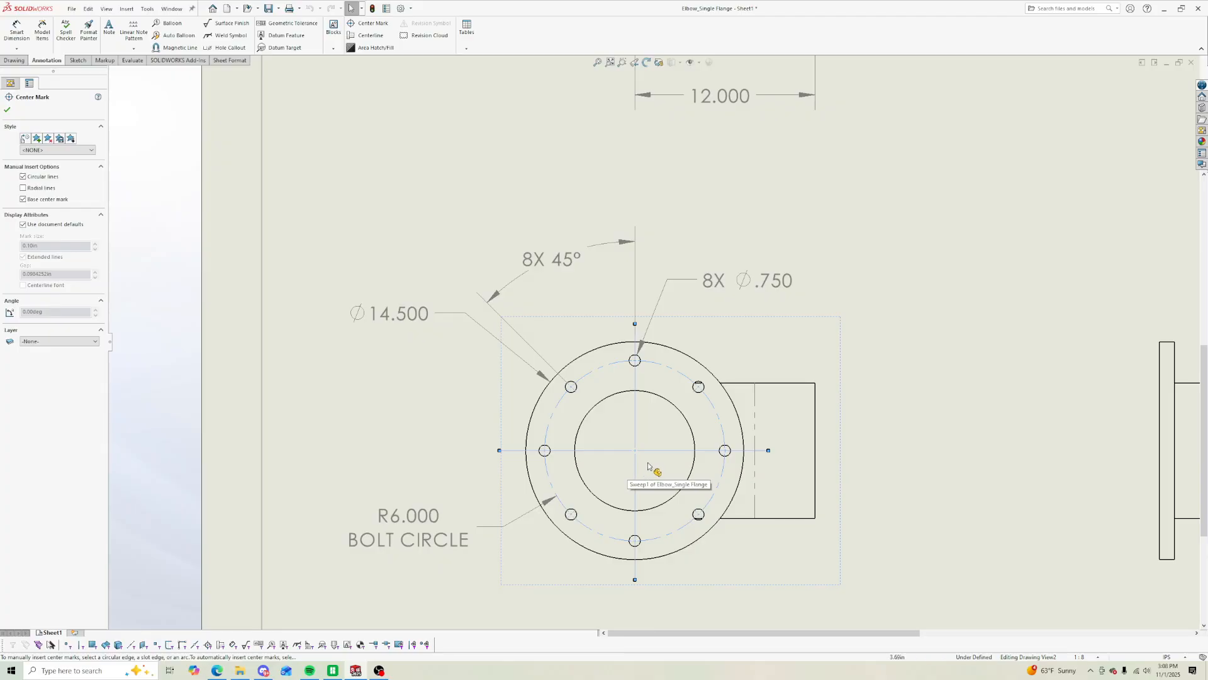
key("Escape")
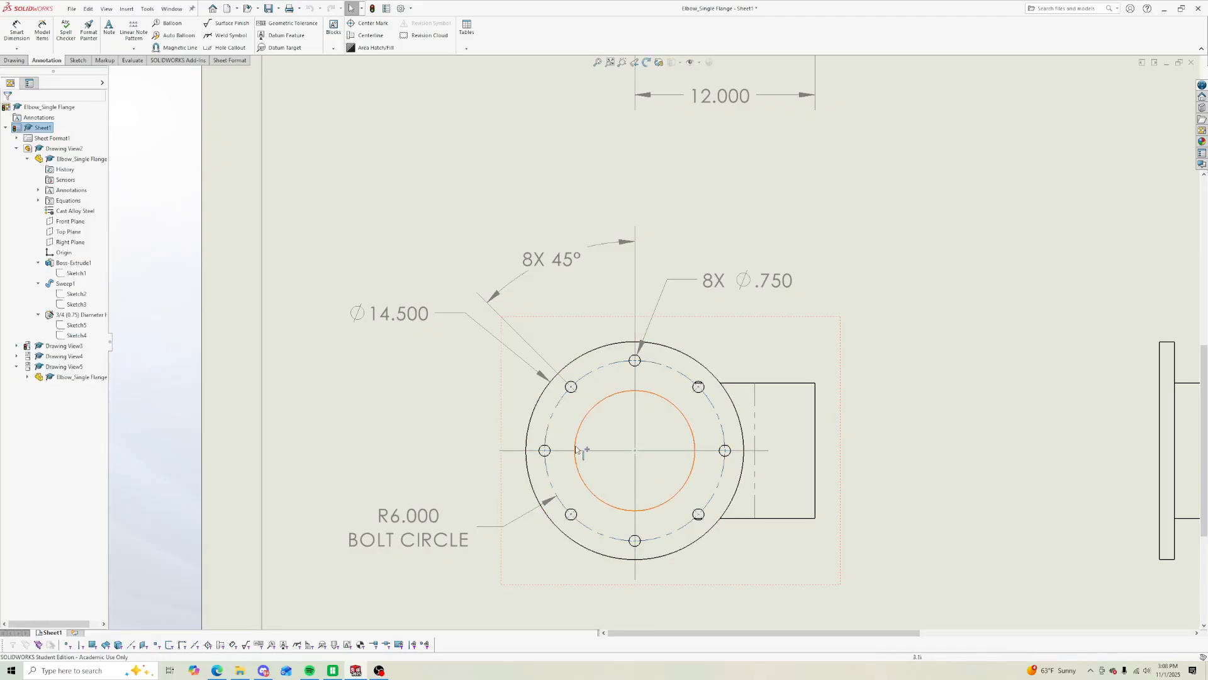
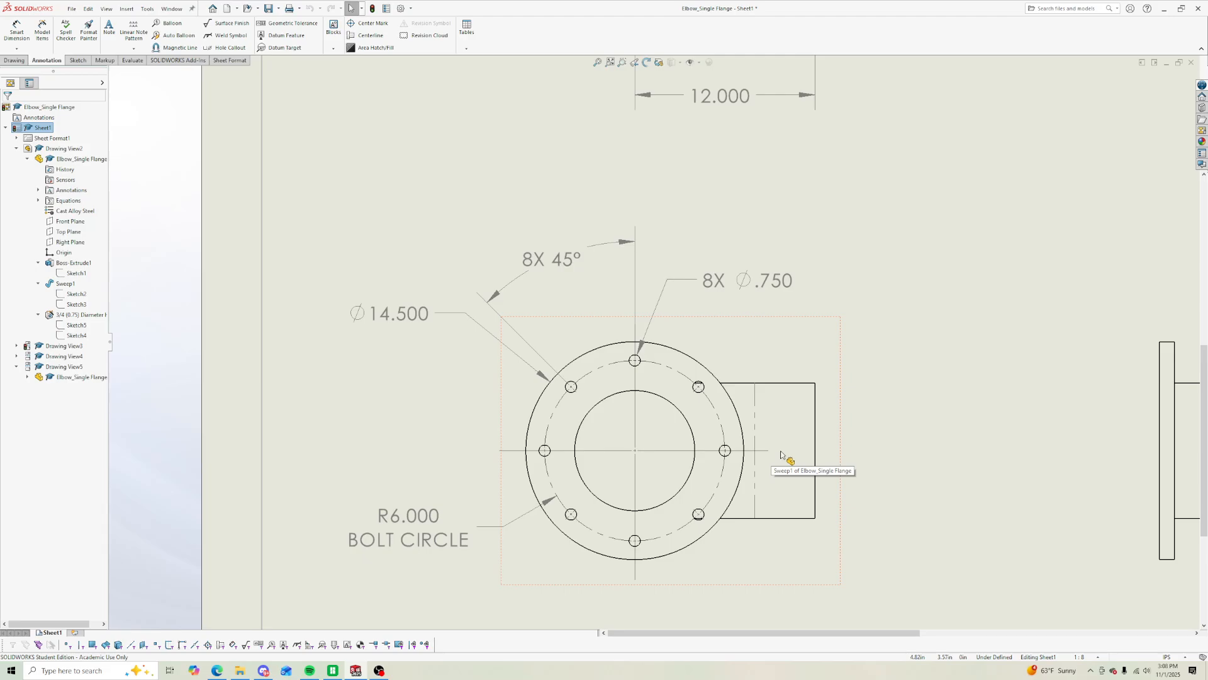
Step: Examine the available commands and properties of the flange's extended center mark
left_click(677, 450)
right_click(677, 452)
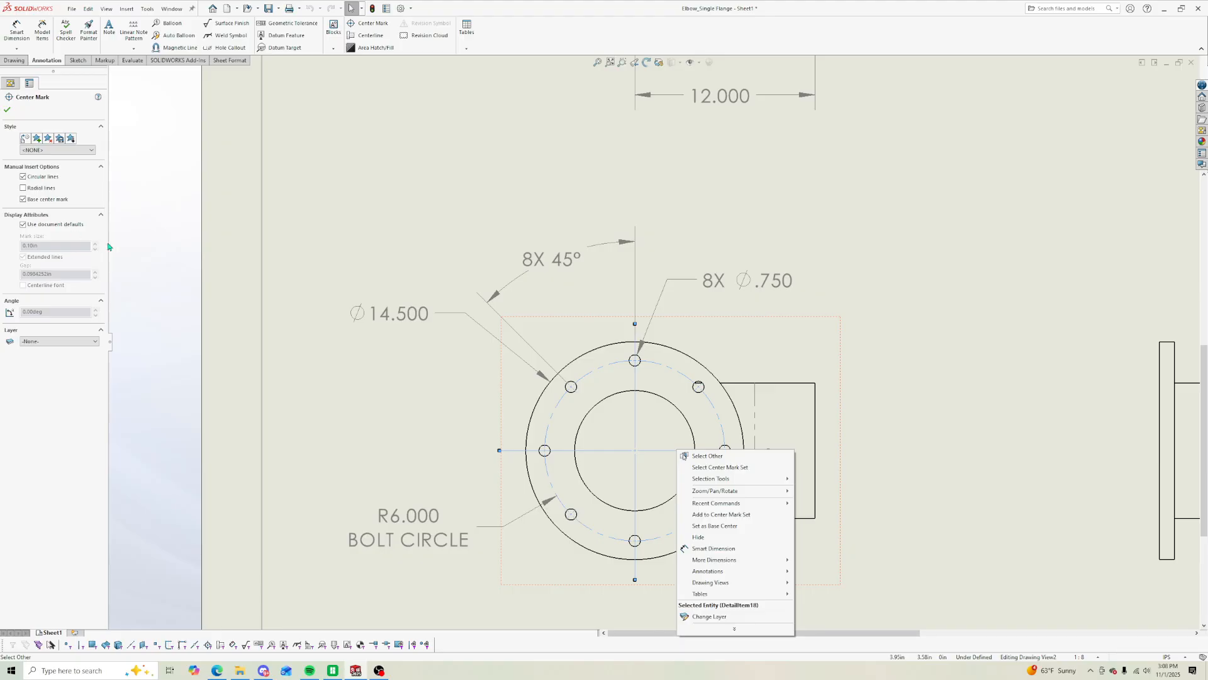
left_click(314, 321)
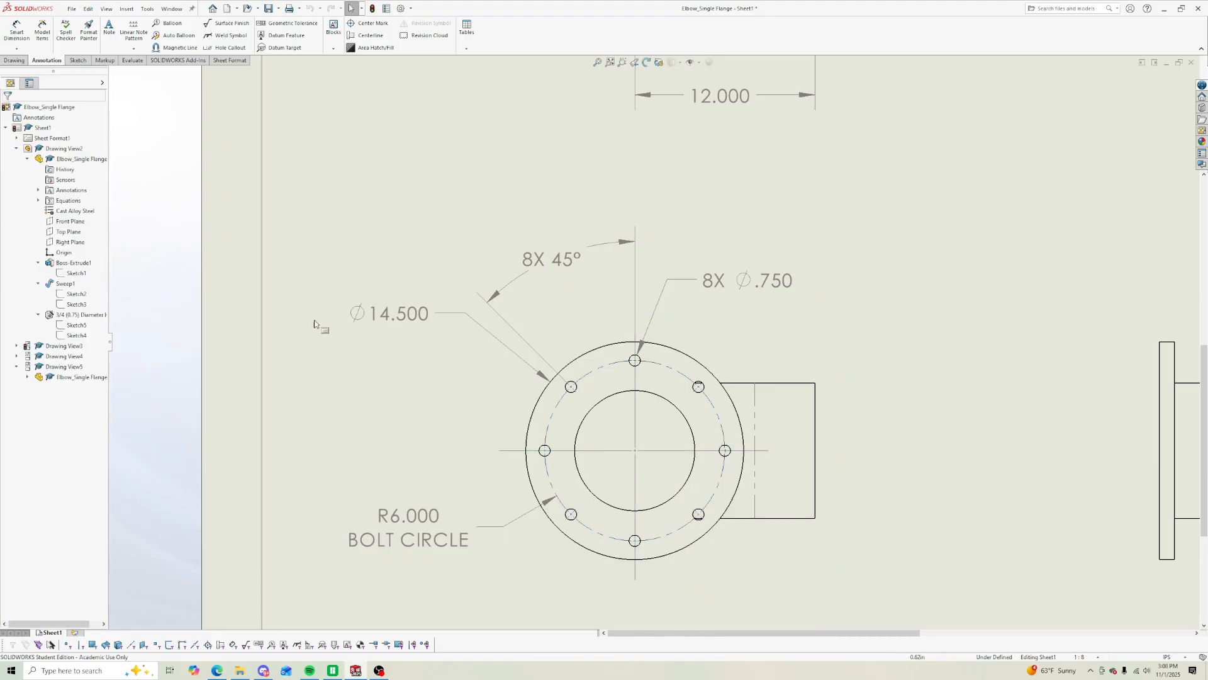
left_click(652, 451)
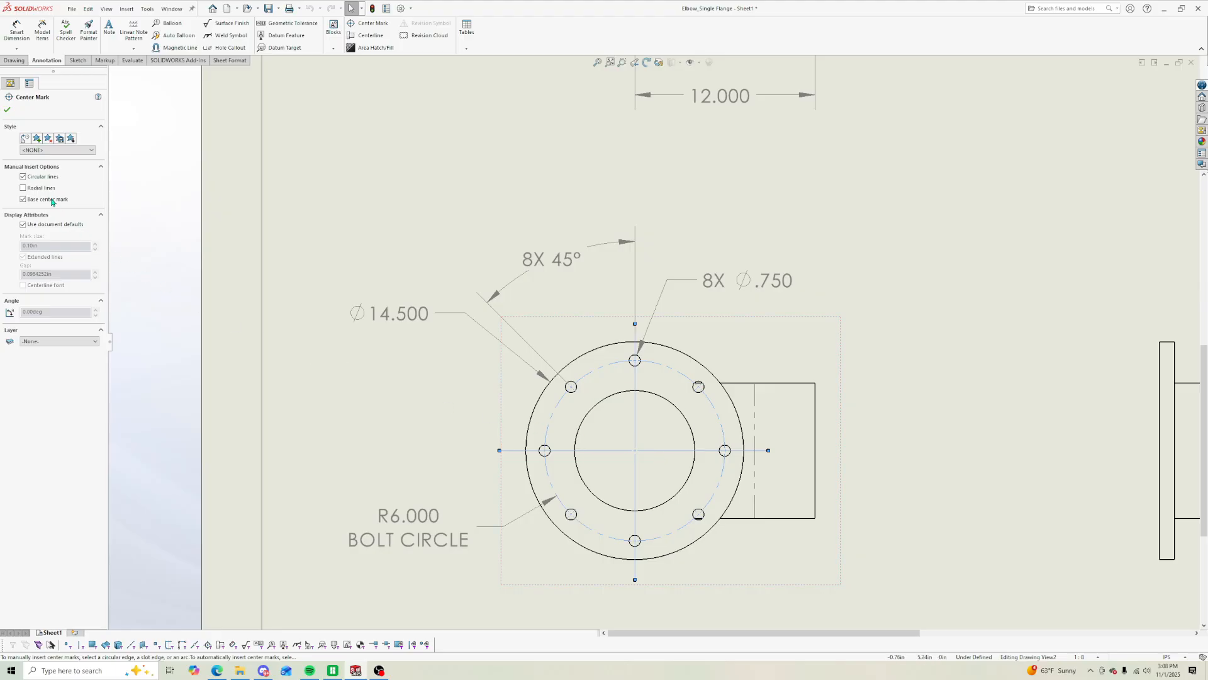
key("Escape")
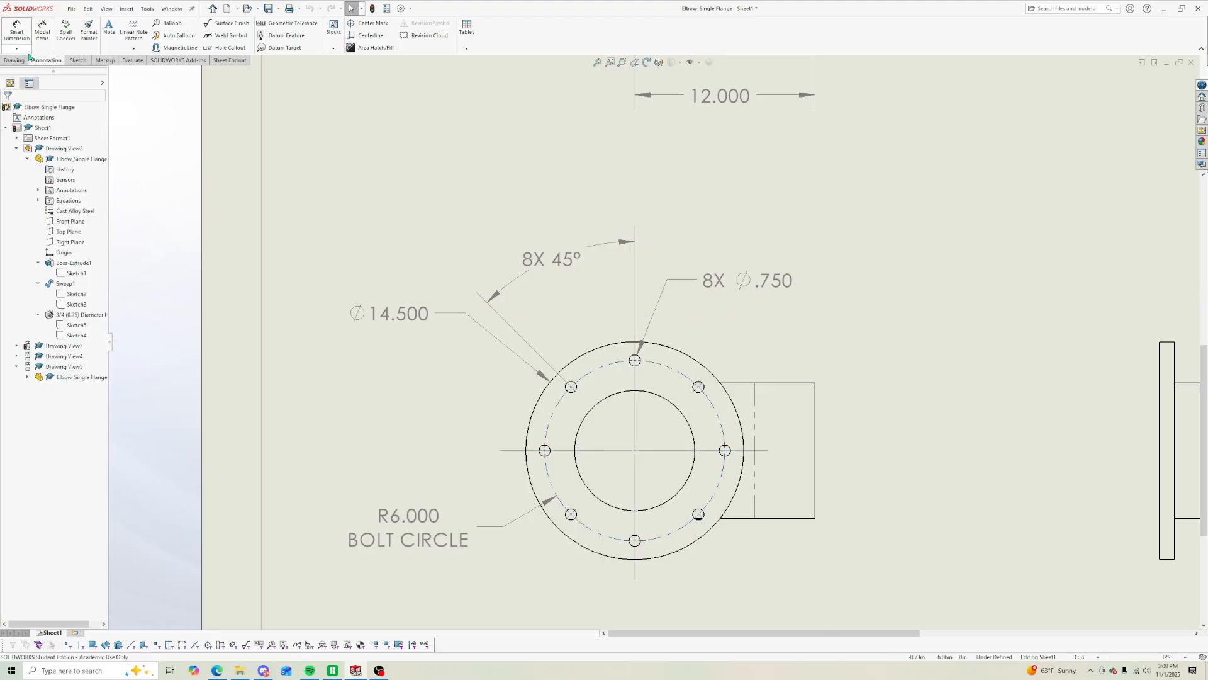
left_click(13, 60)
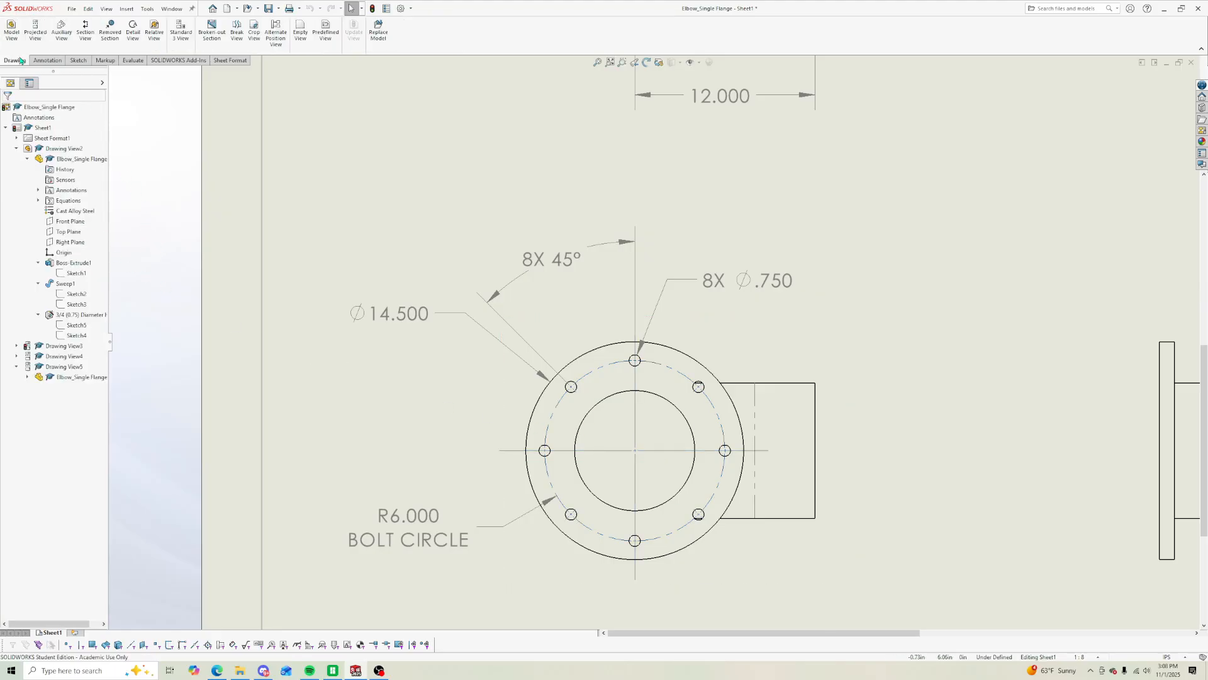
left_click(78, 60)
left_click(49, 23)
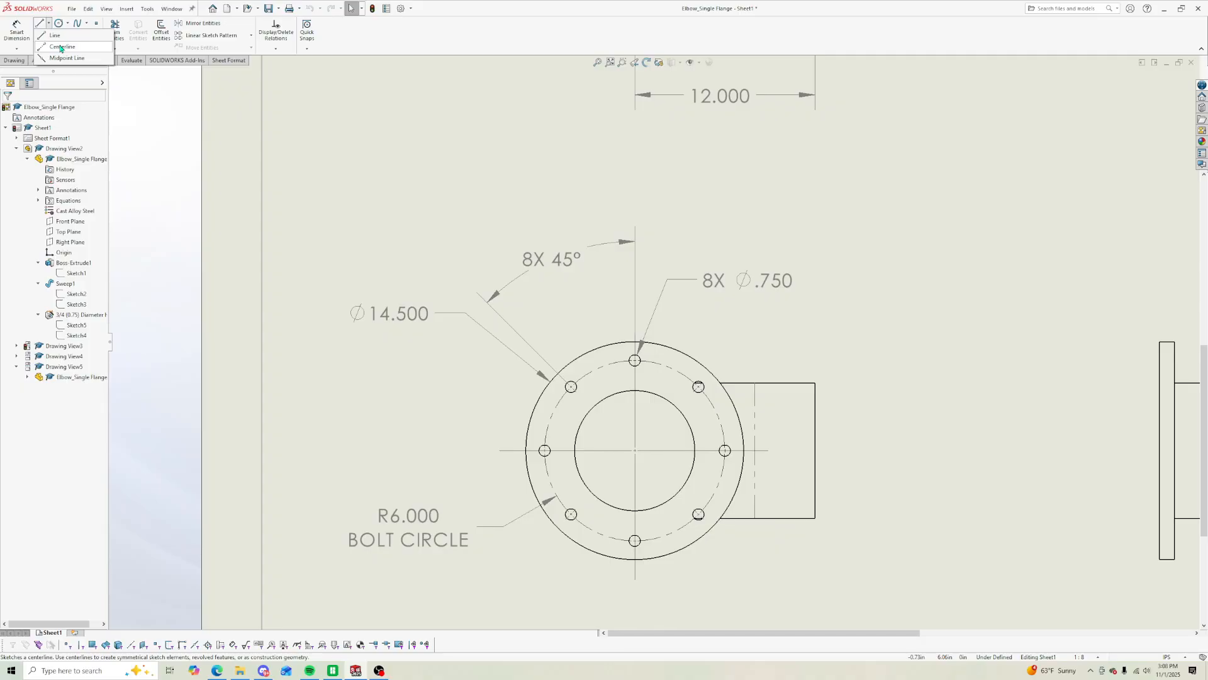
left_click(61, 47)
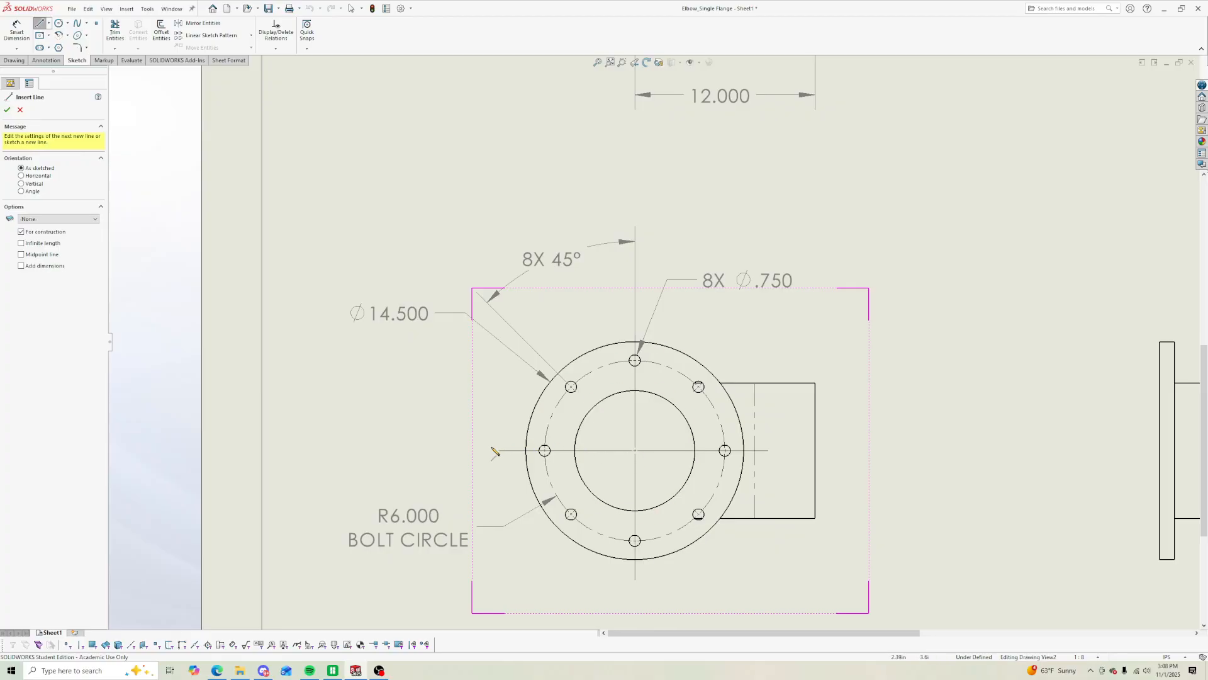
key("Escape")
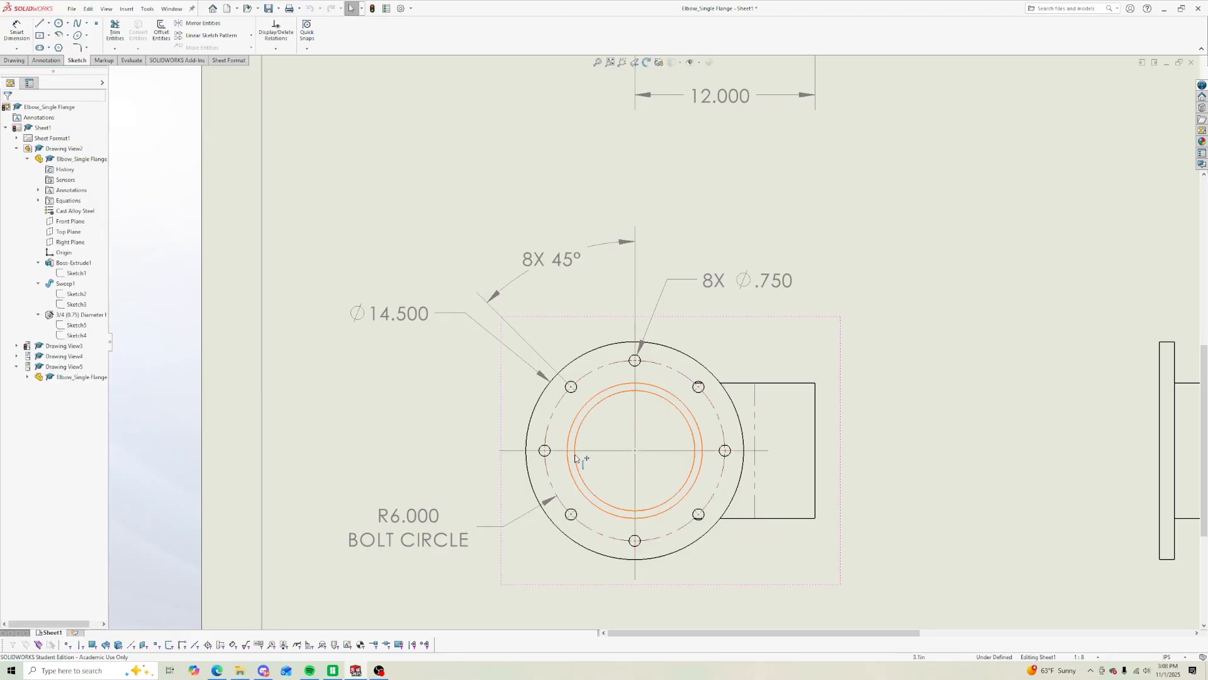
Step: Compare the center mark properties shown for the flange's horizontal line and for its bolt circle line
left_click(586, 451)
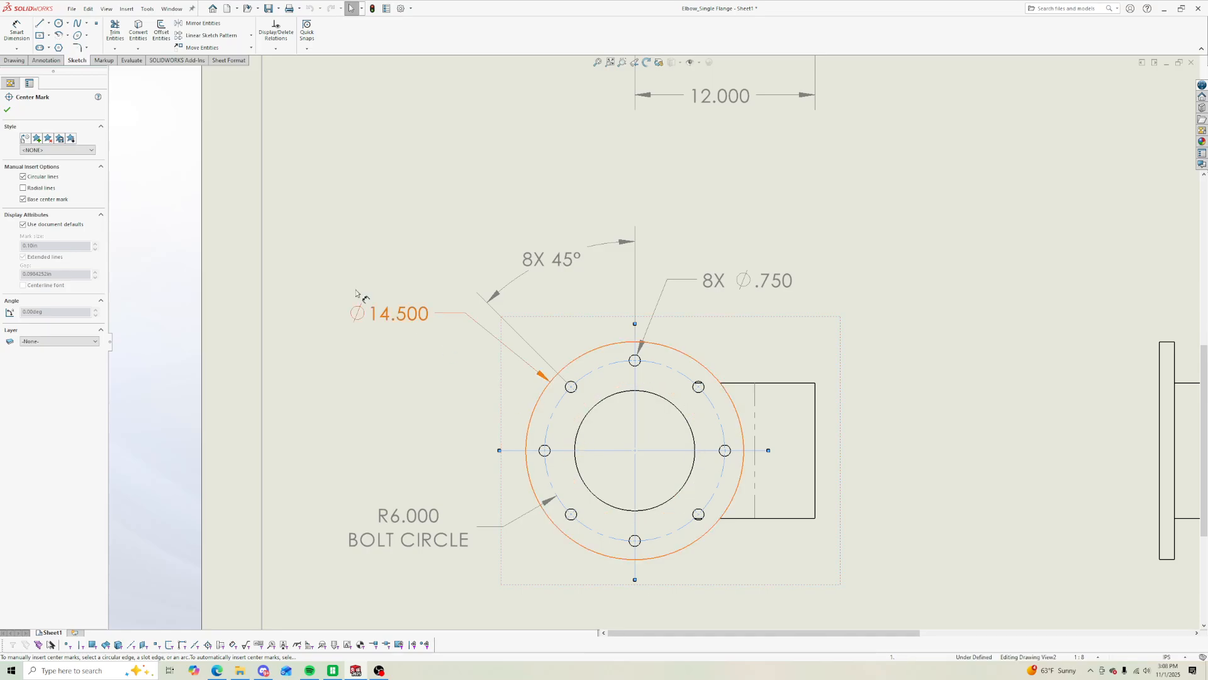
left_click(7, 110)
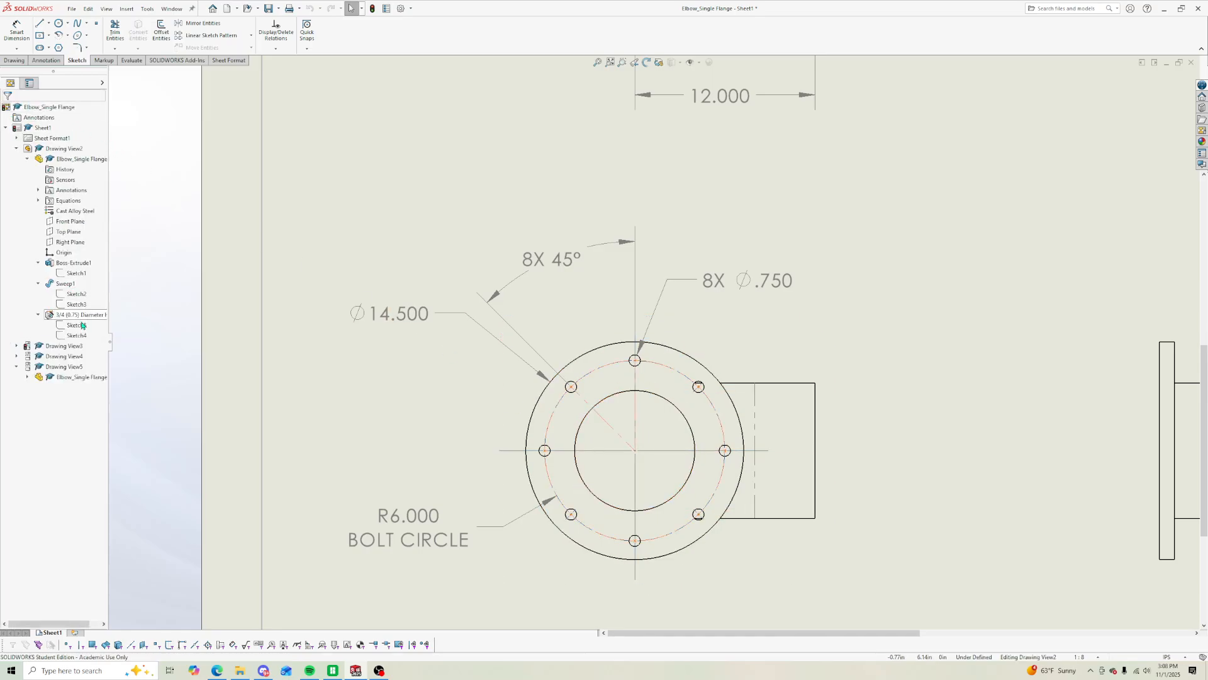
left_click(598, 451)
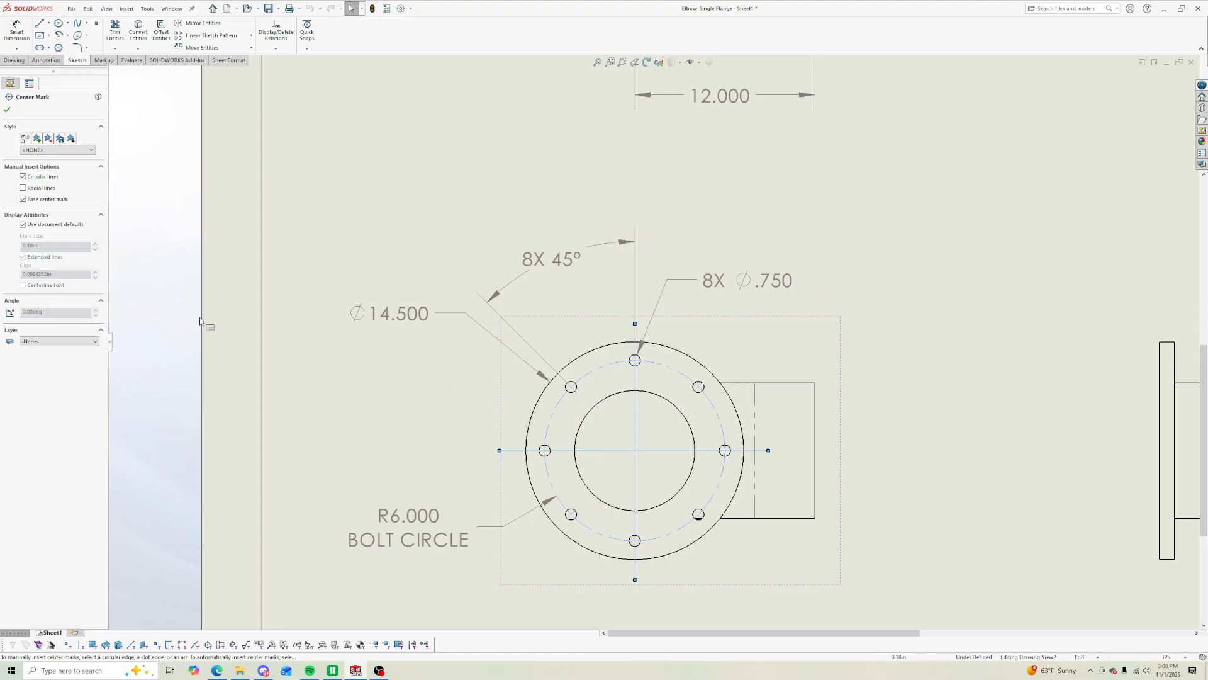
left_click(7, 109)
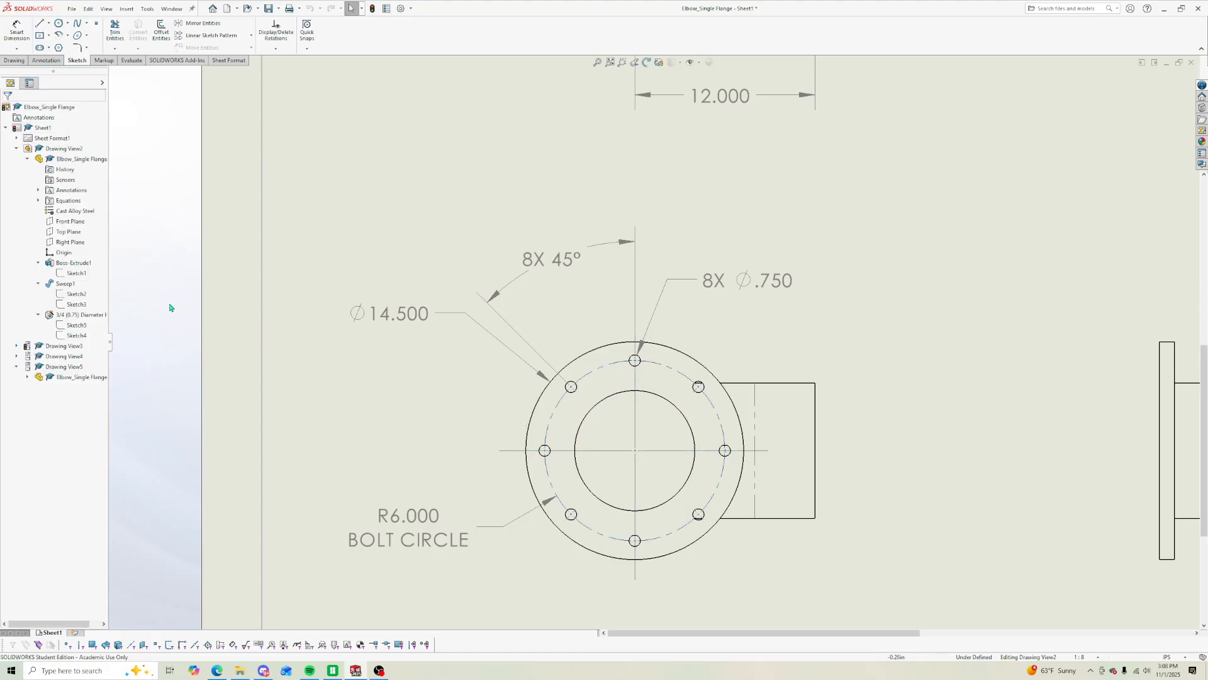
left_click(553, 414)
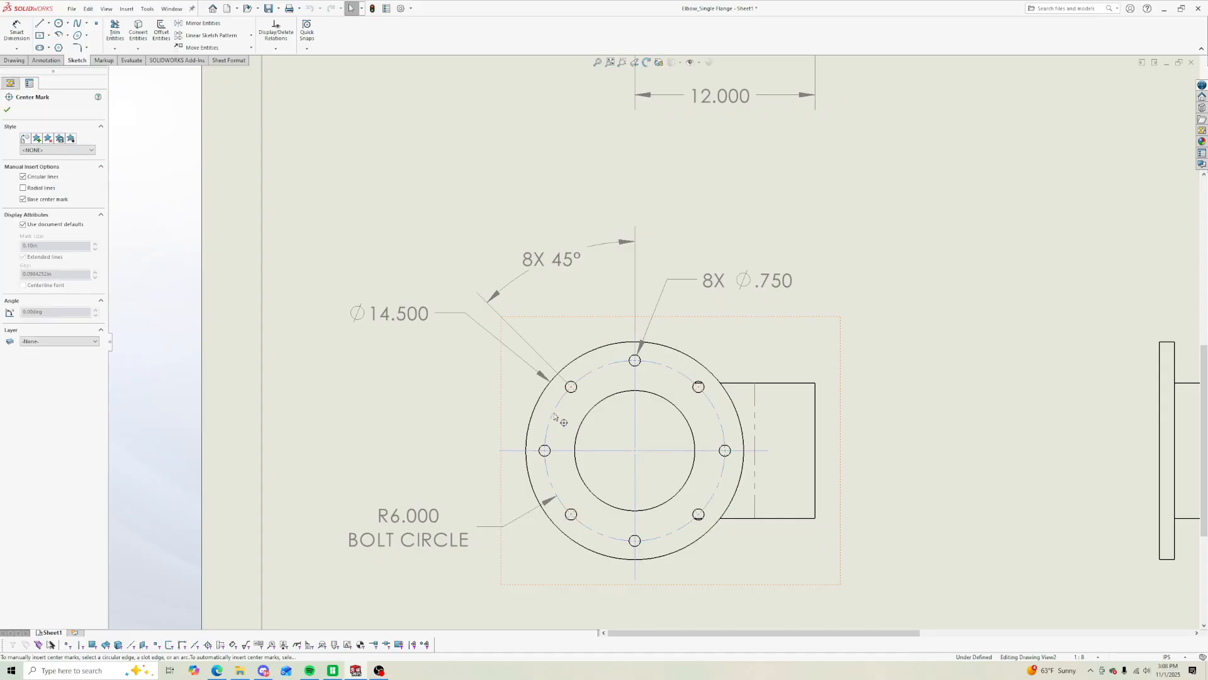
left_click(7, 111)
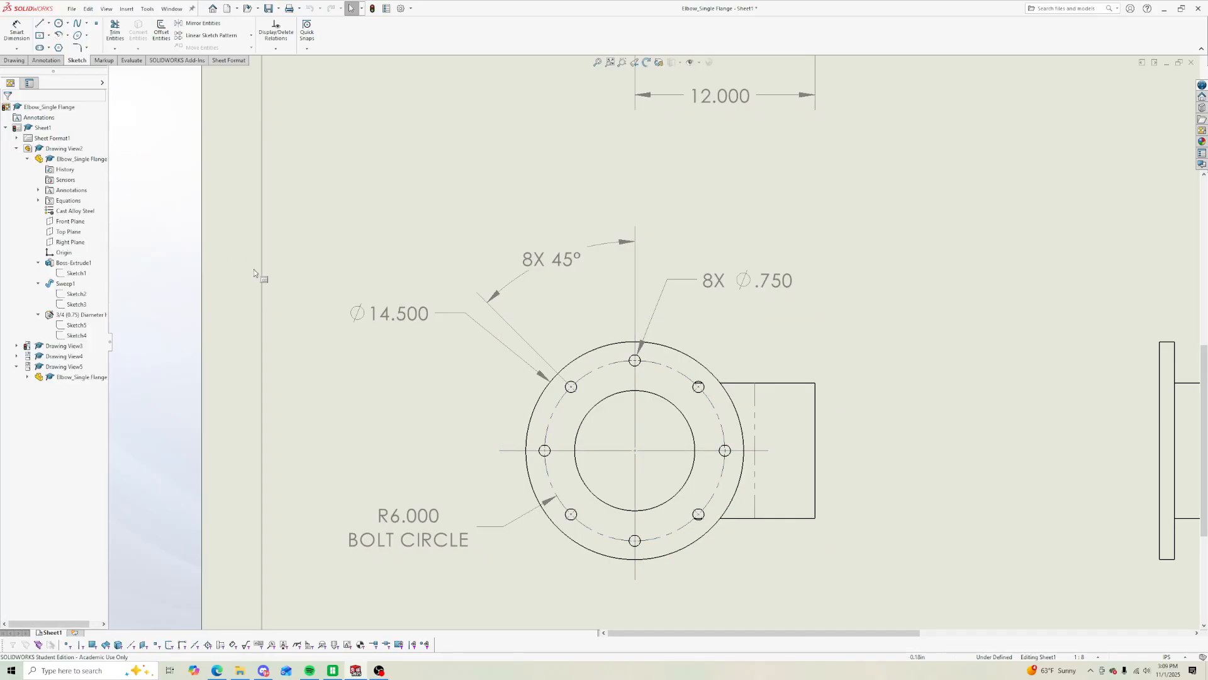
Step: Check the commands for the bolt-hole feature's Sketch5 and Sketch4, and reopen the bolt circle line's center mark properties
left_click(76, 326)
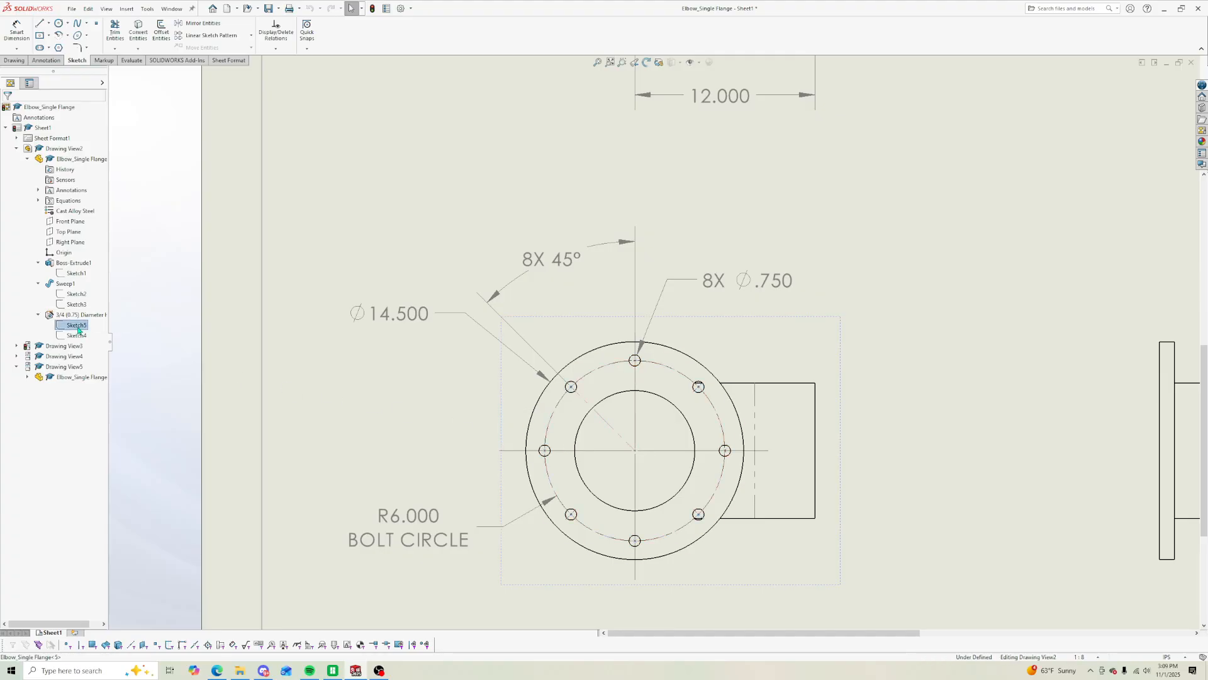
right_click(78, 328)
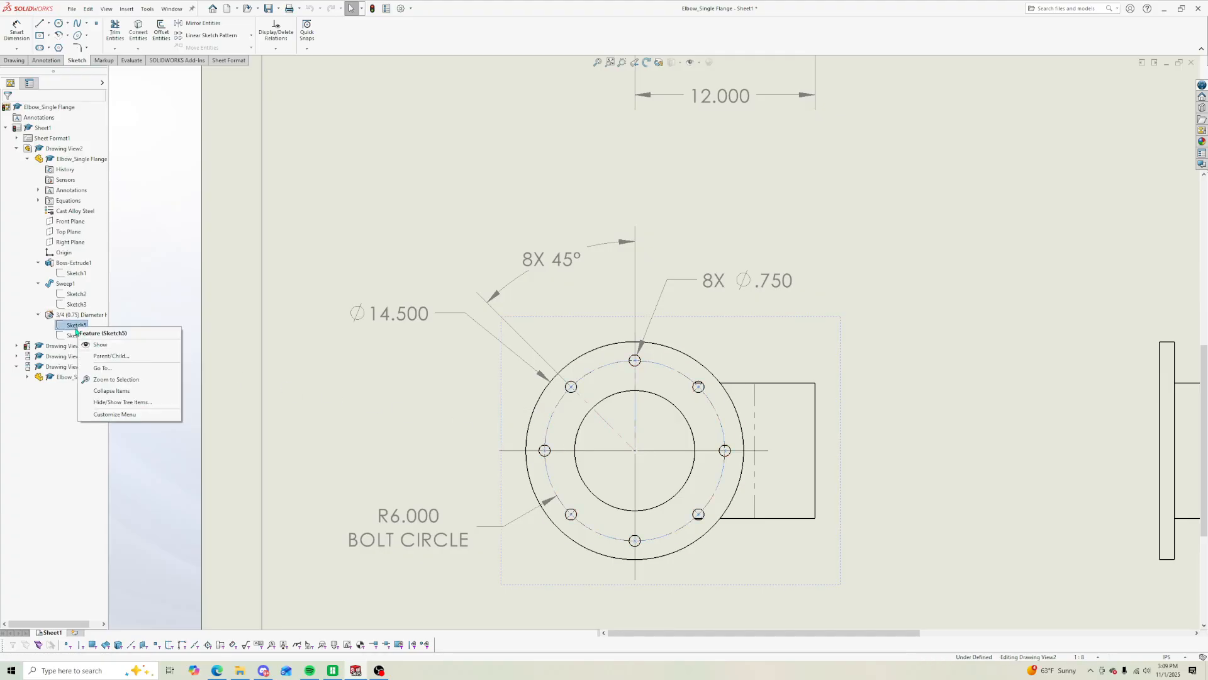
left_click(73, 337)
right_click(75, 335)
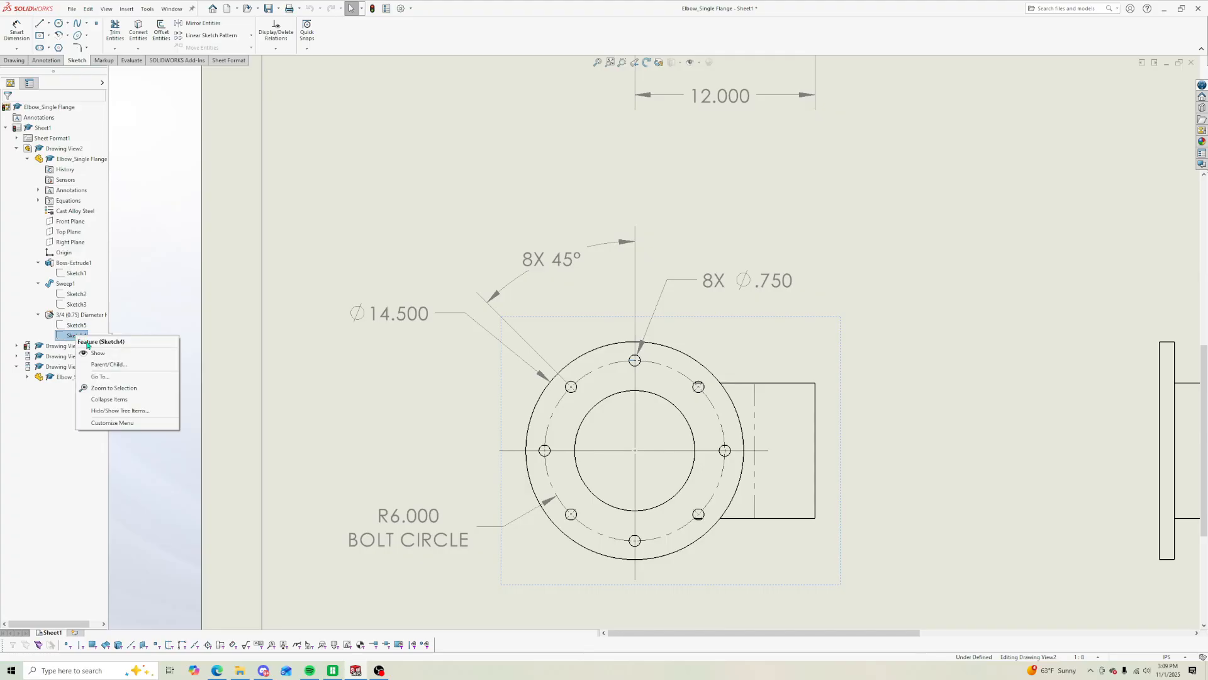
left_click(127, 307)
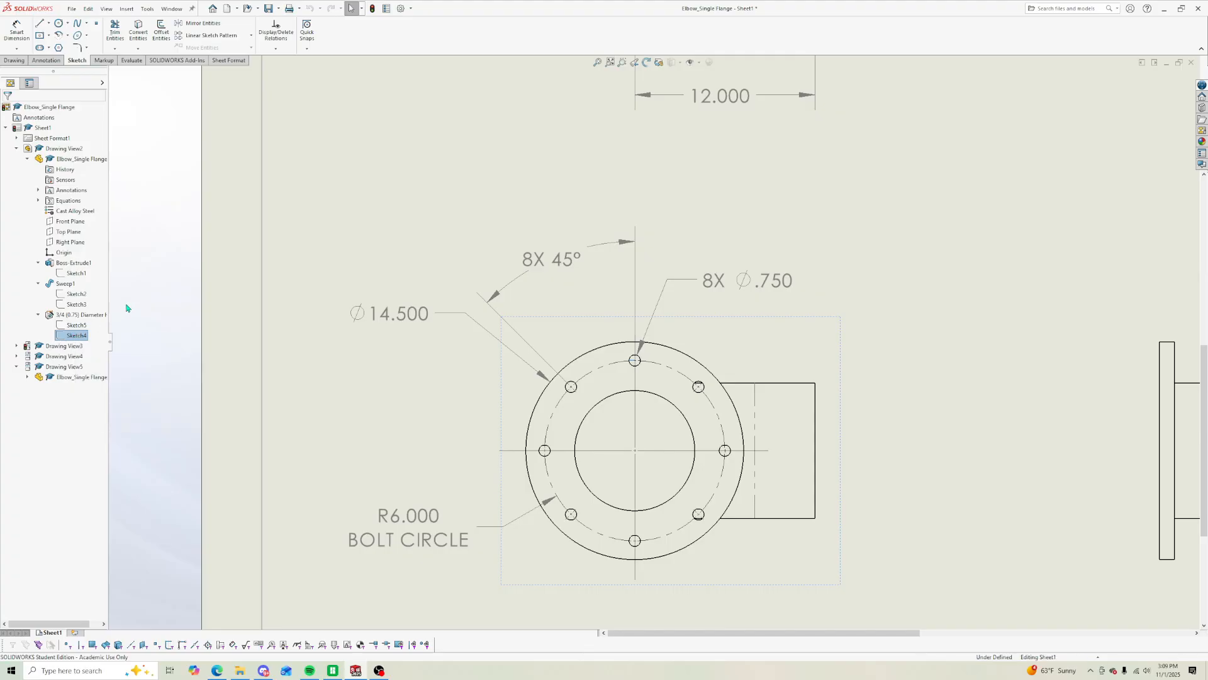
left_click(555, 400)
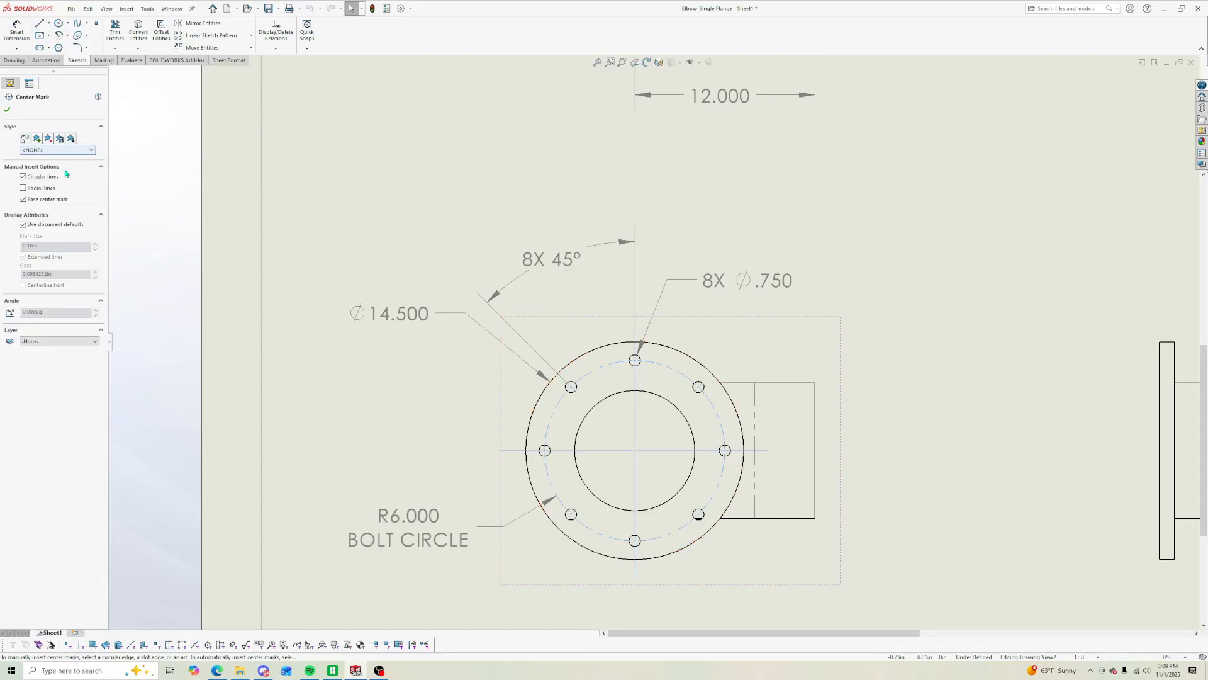
Step: Try to delete the circular centre mark arcs between the bolt holes in the flange view
left_click(7, 112)
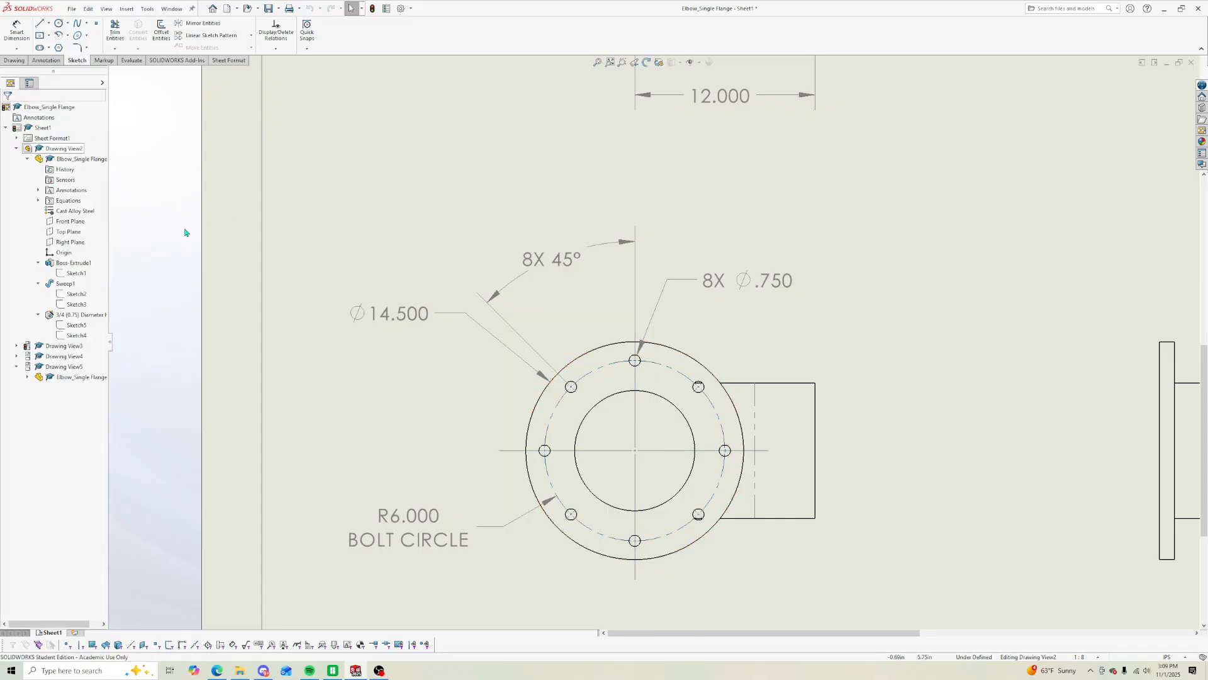
left_click(551, 419)
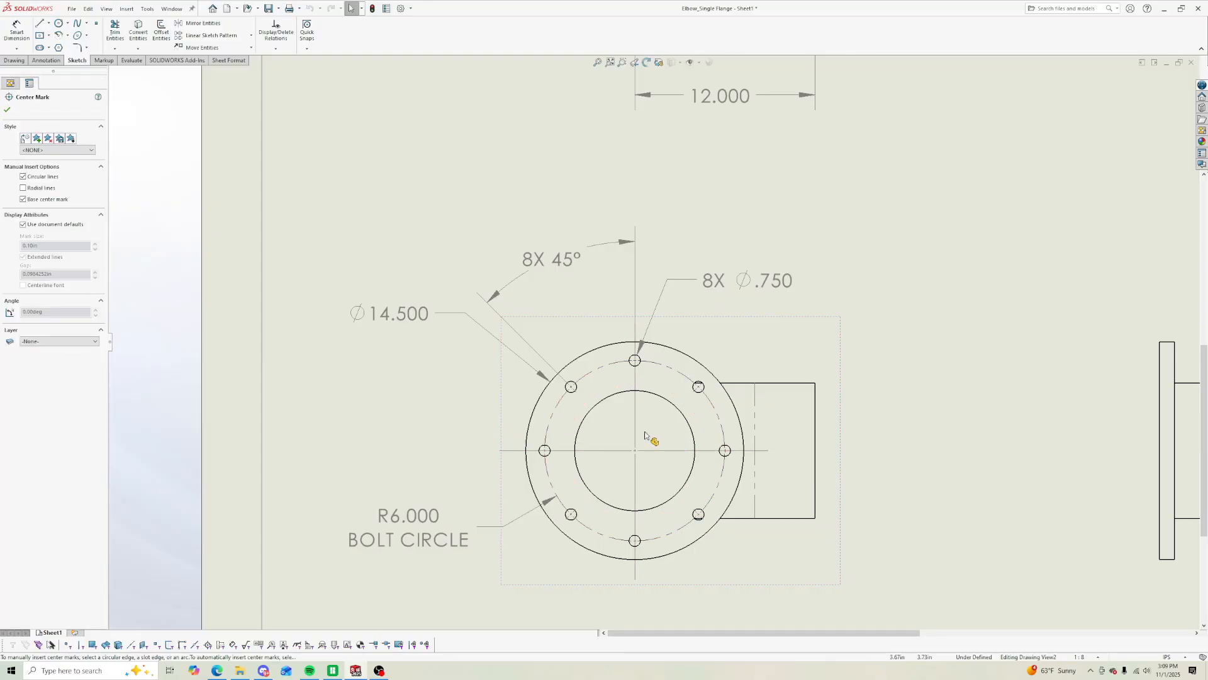
left_click(672, 418)
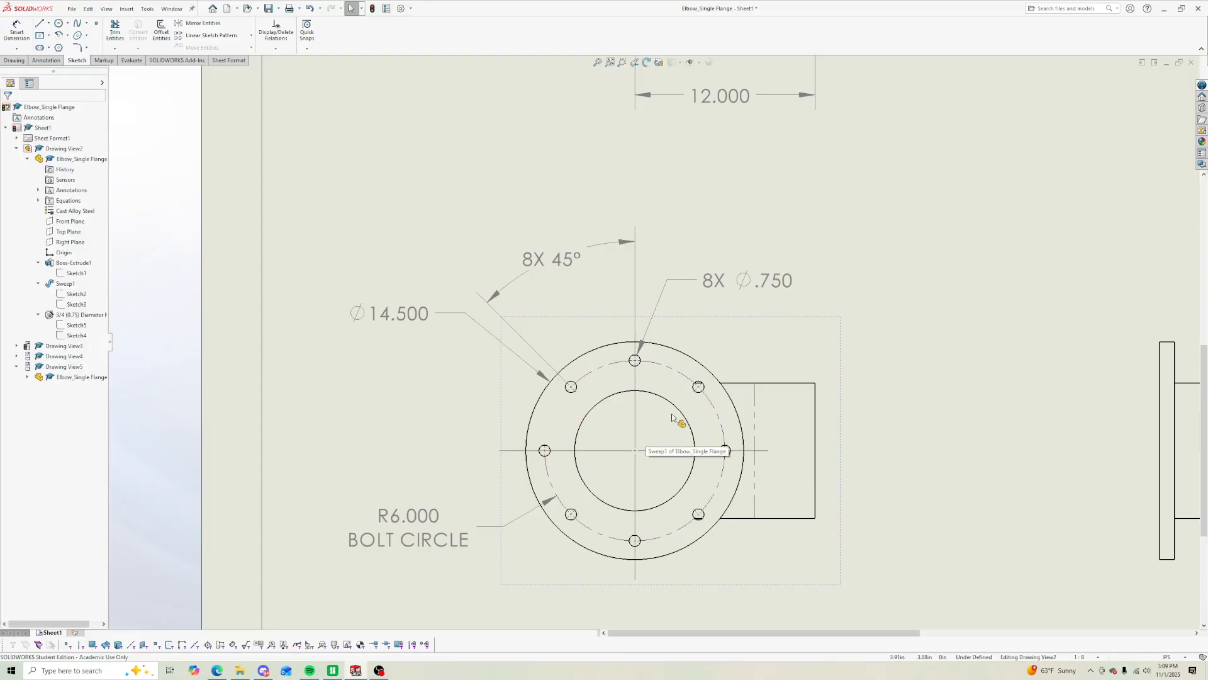
left_click(590, 377)
left_click(590, 377)
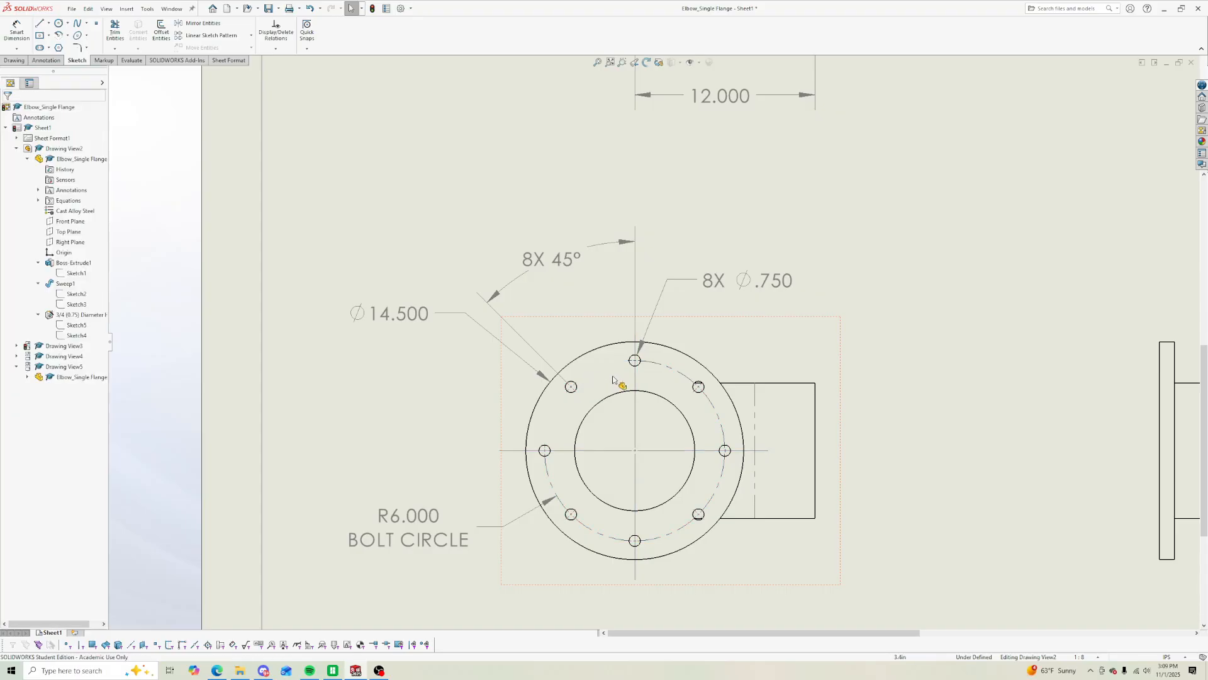
left_click(640, 381)
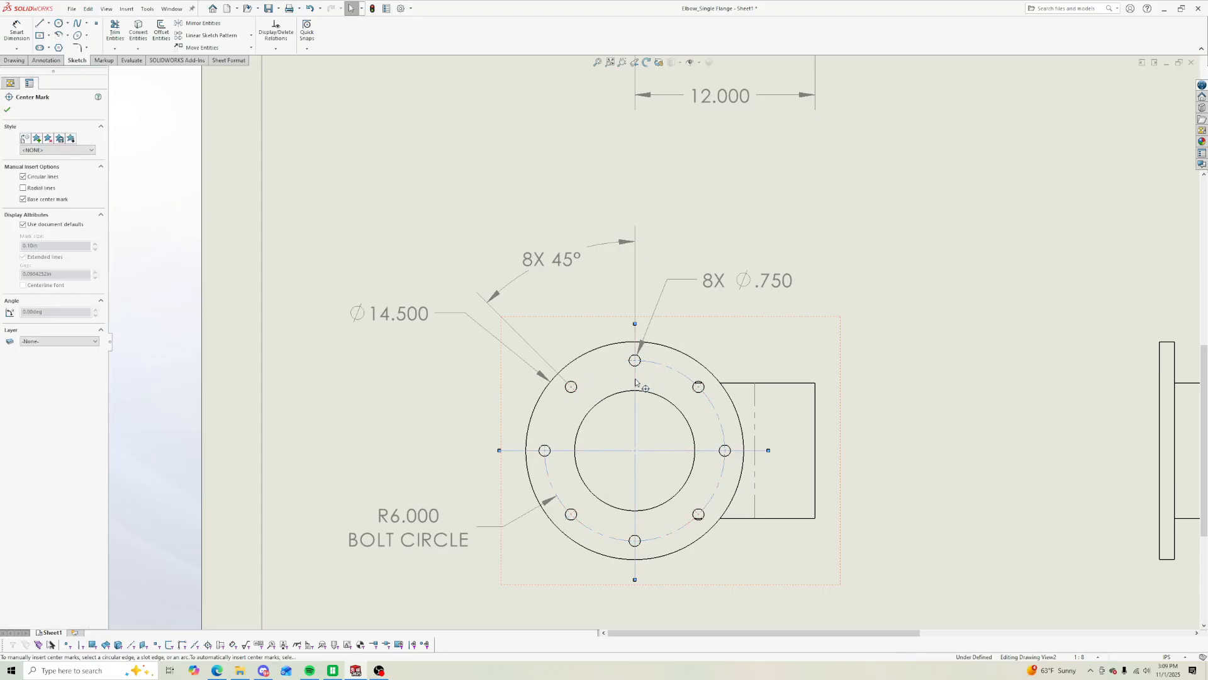
left_click(636, 381)
left_click(635, 385)
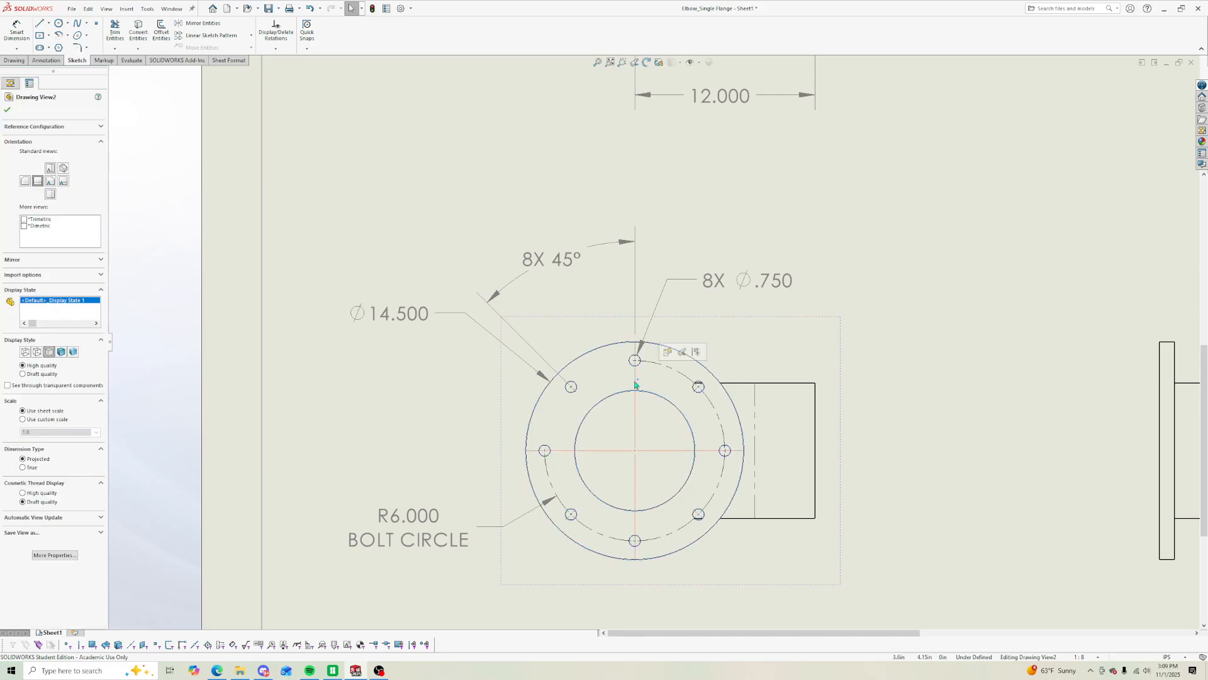
key("Escape")
left_click(672, 372)
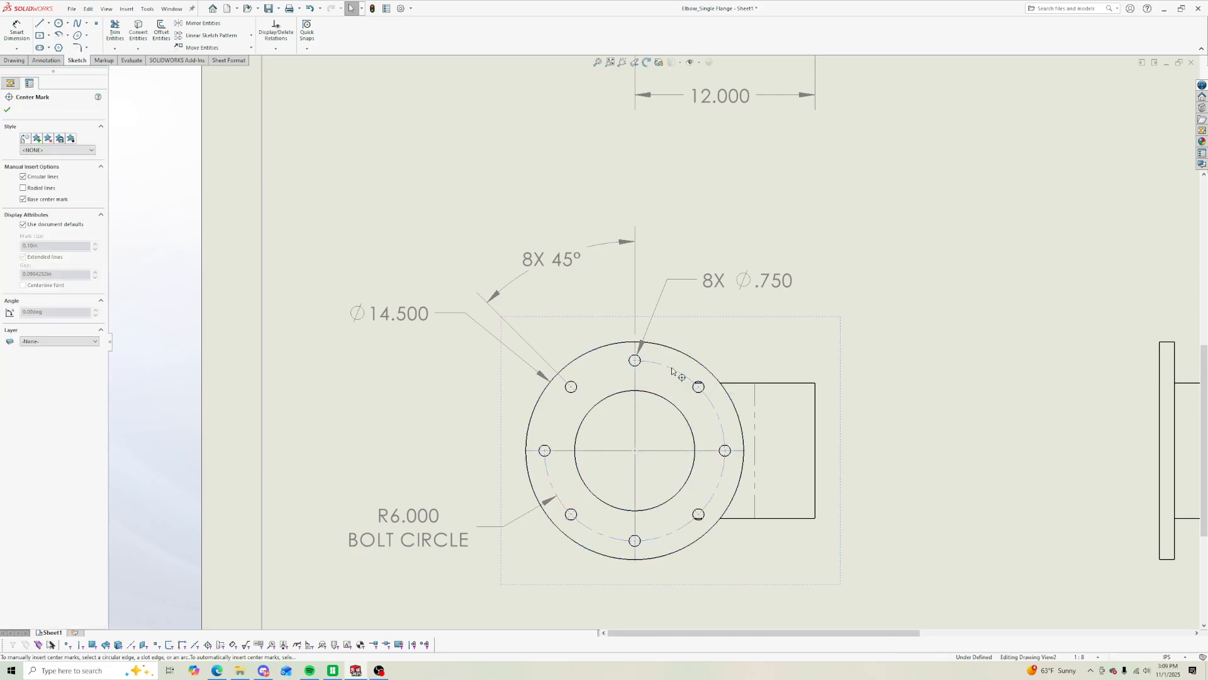
key("Delete")
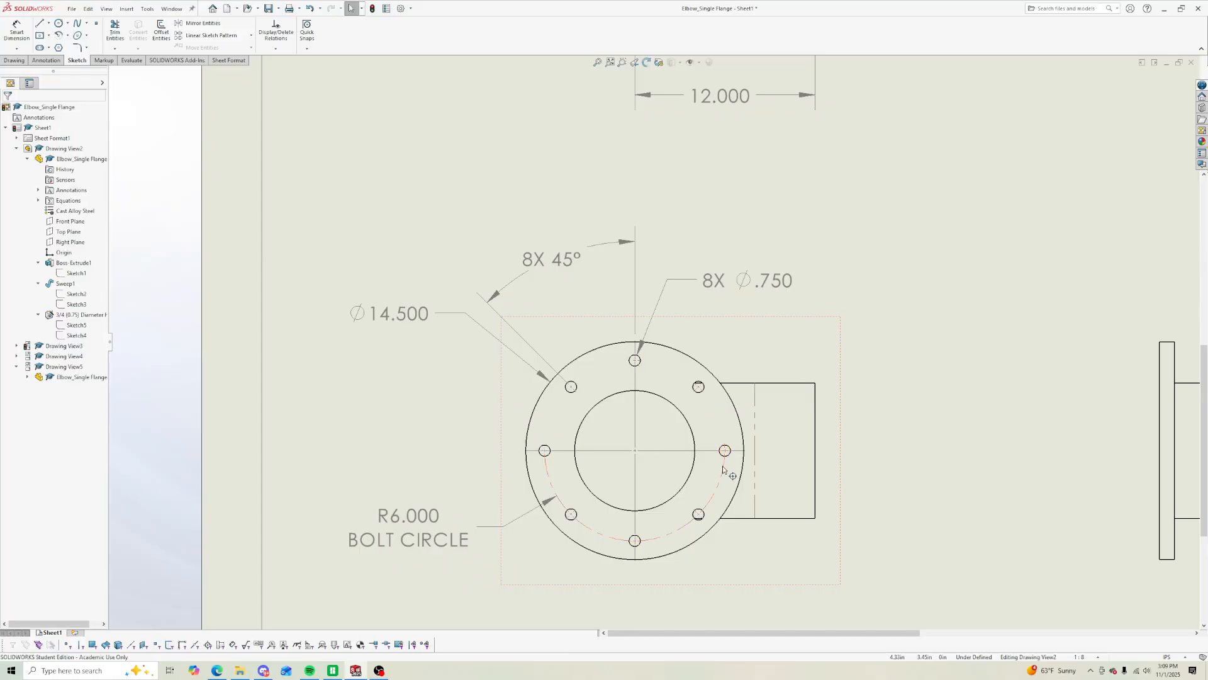
Step: Undo the bolt circle arc deletion to restore the complete centre mark circle
key("super")
type("s")
left_click(506, 426)
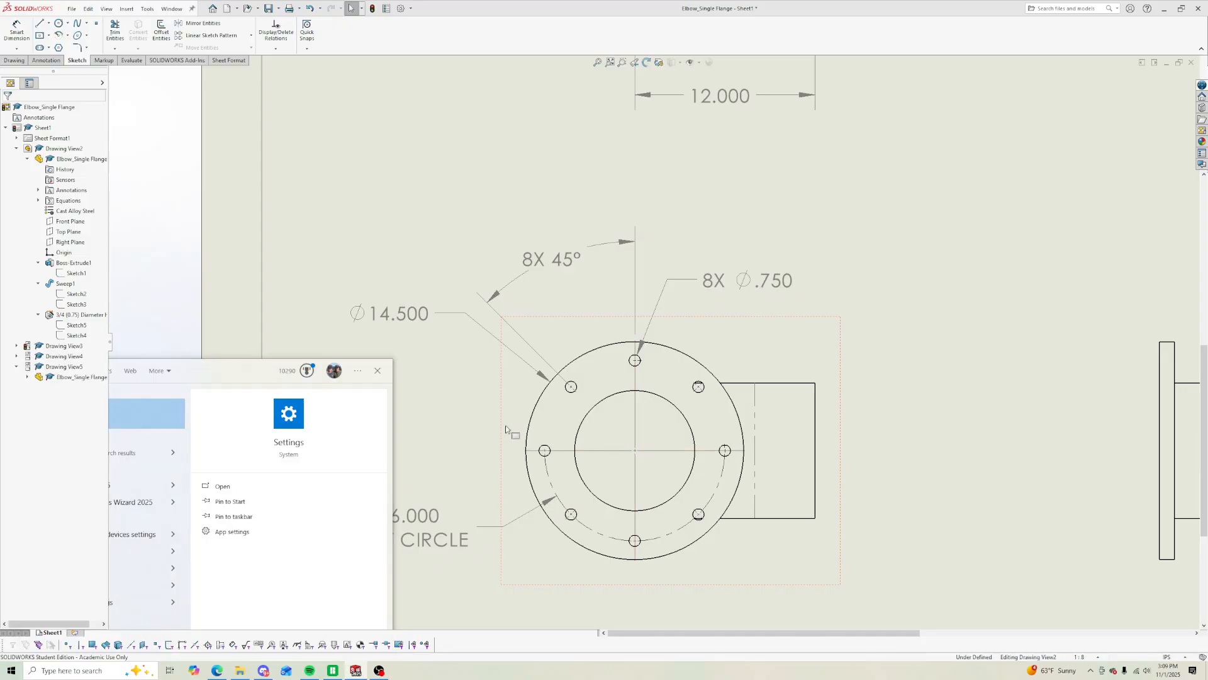
key("ctrl+z")
left_click(491, 419)
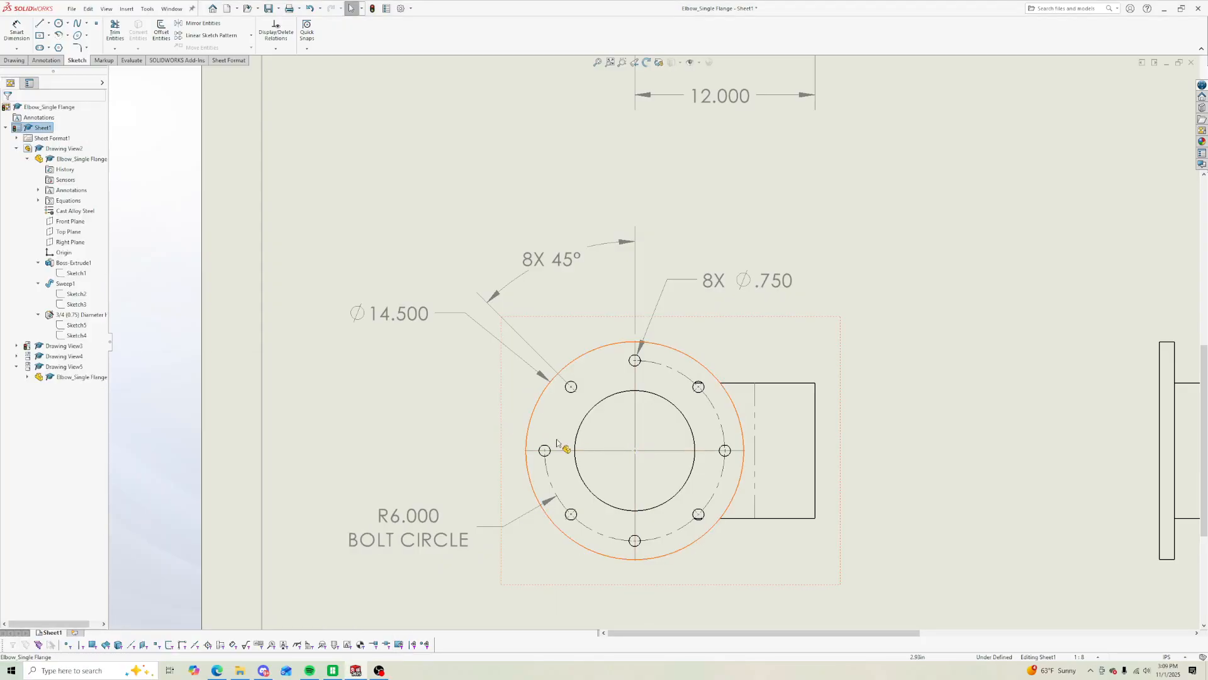
left_click(467, 416)
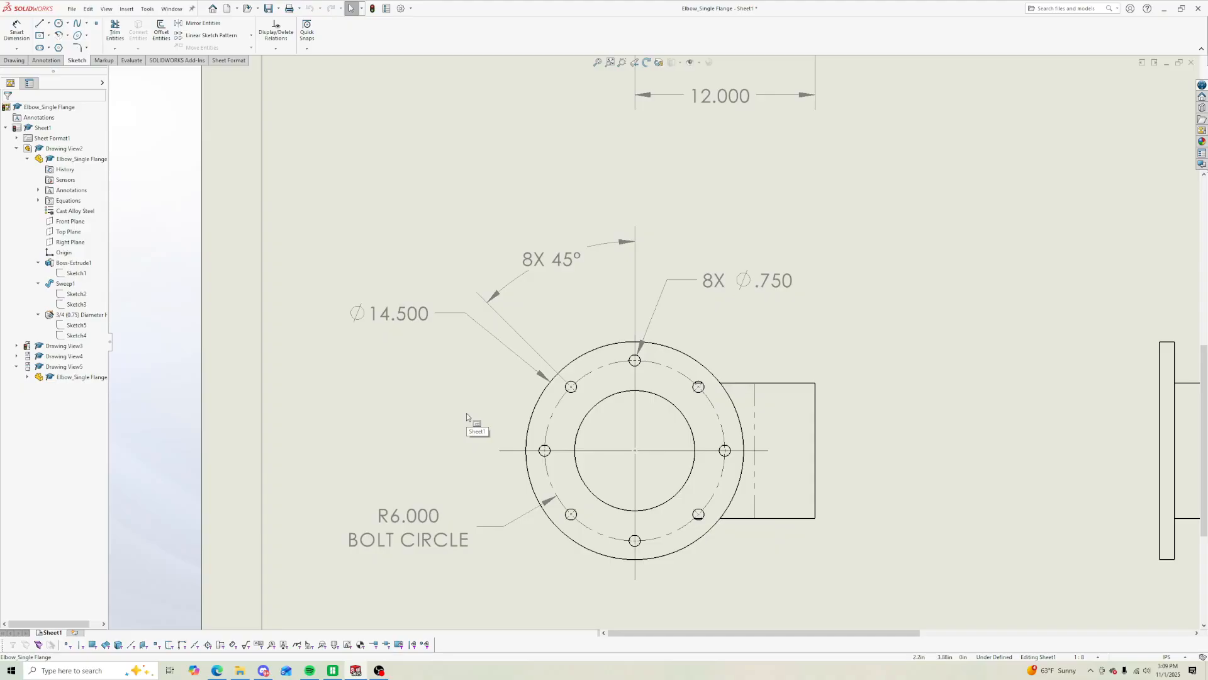
Step: Delete the large crosshair centre mark through the middle of the flange
left_click(623, 450)
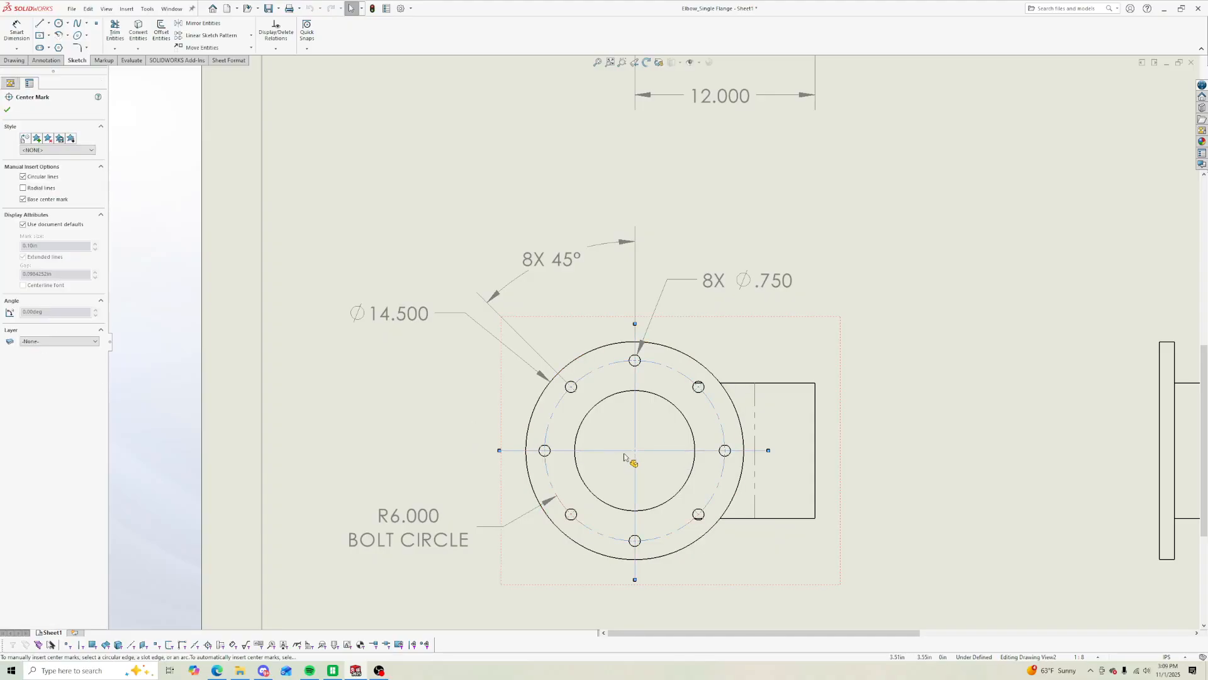
key("Delete")
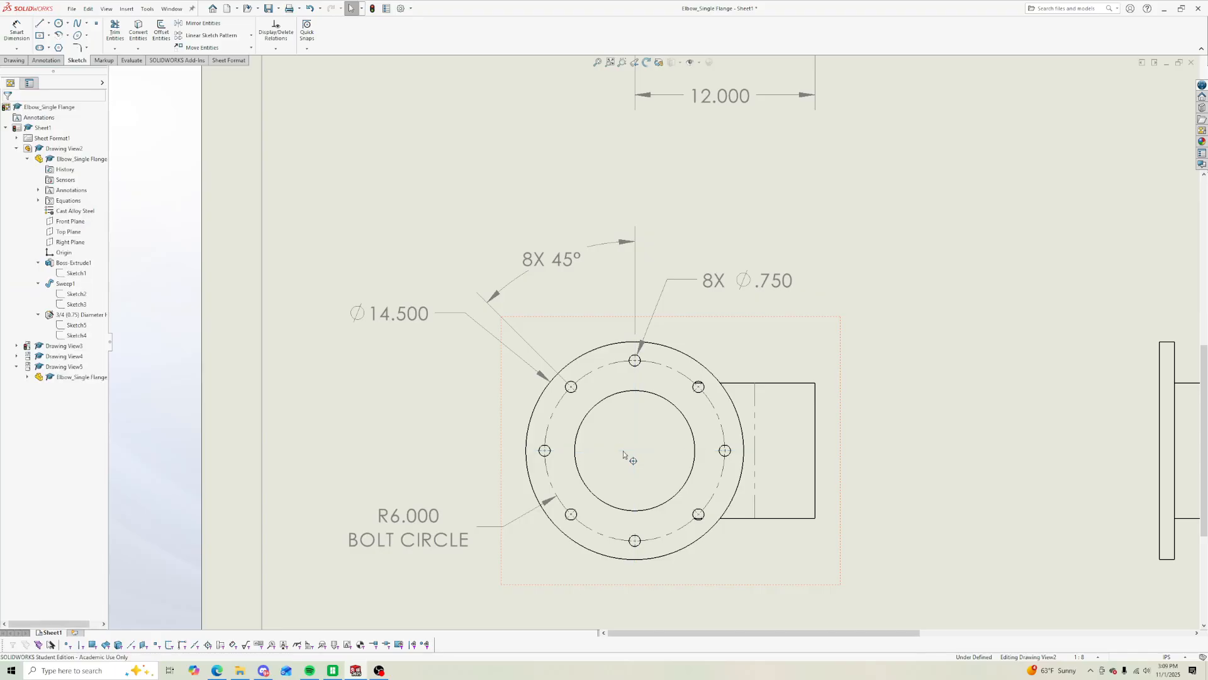
Step: Try a solid horizontal line about 24 in long through the flange centre and the pipe, and remove it
left_click(40, 24)
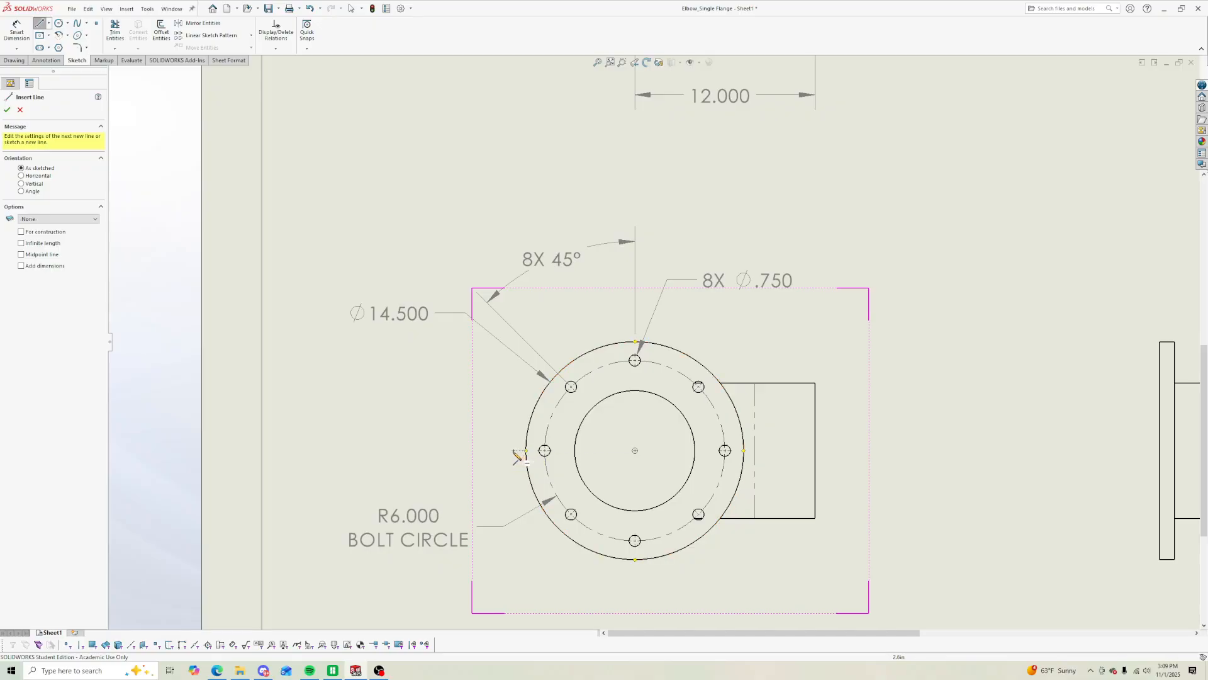
left_click(494, 451)
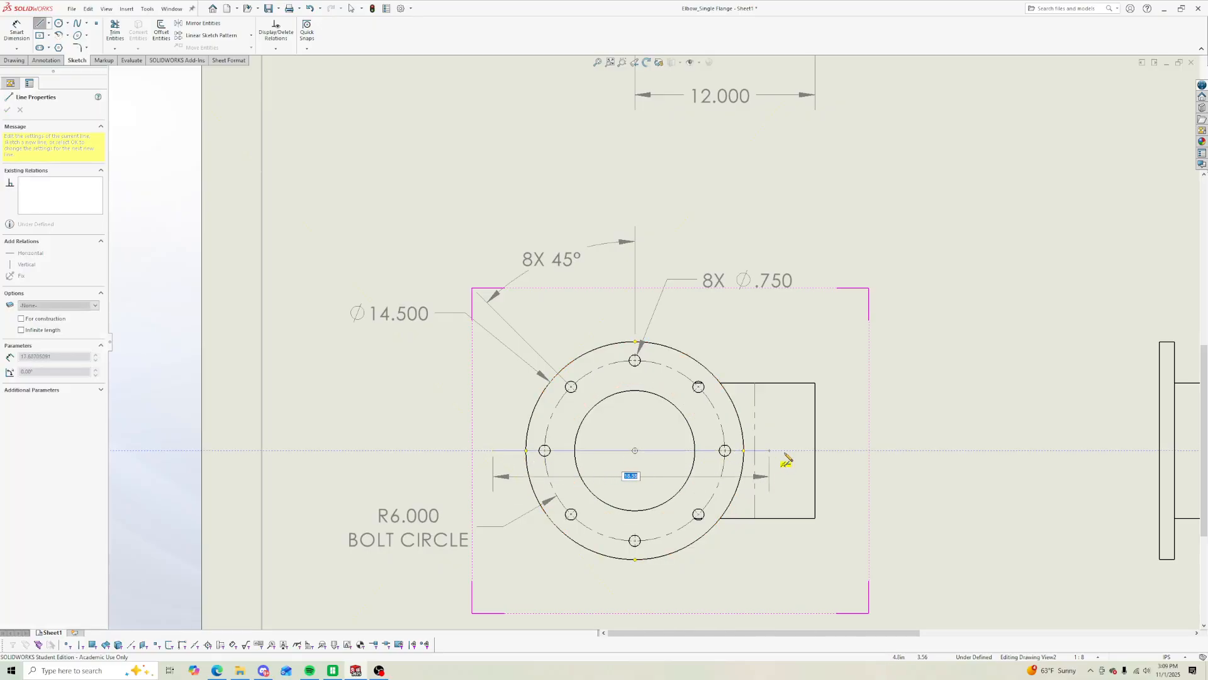
left_click(854, 451)
key("Escape")
left_click(847, 452)
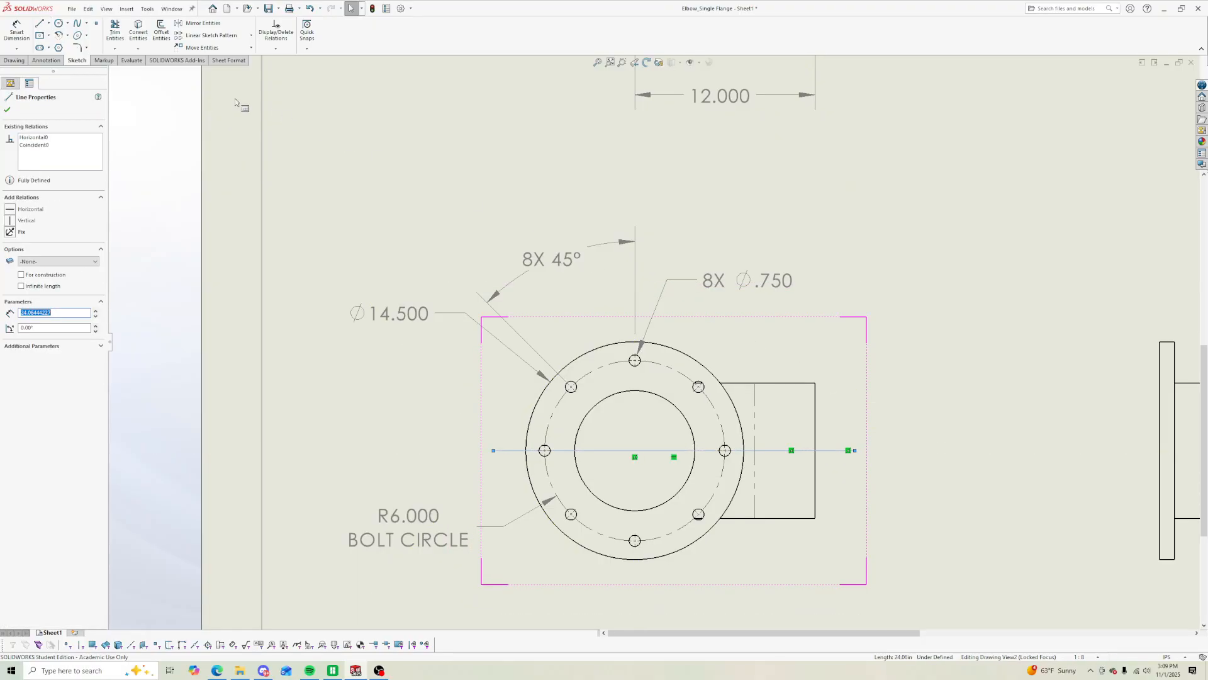
left_click(132, 327)
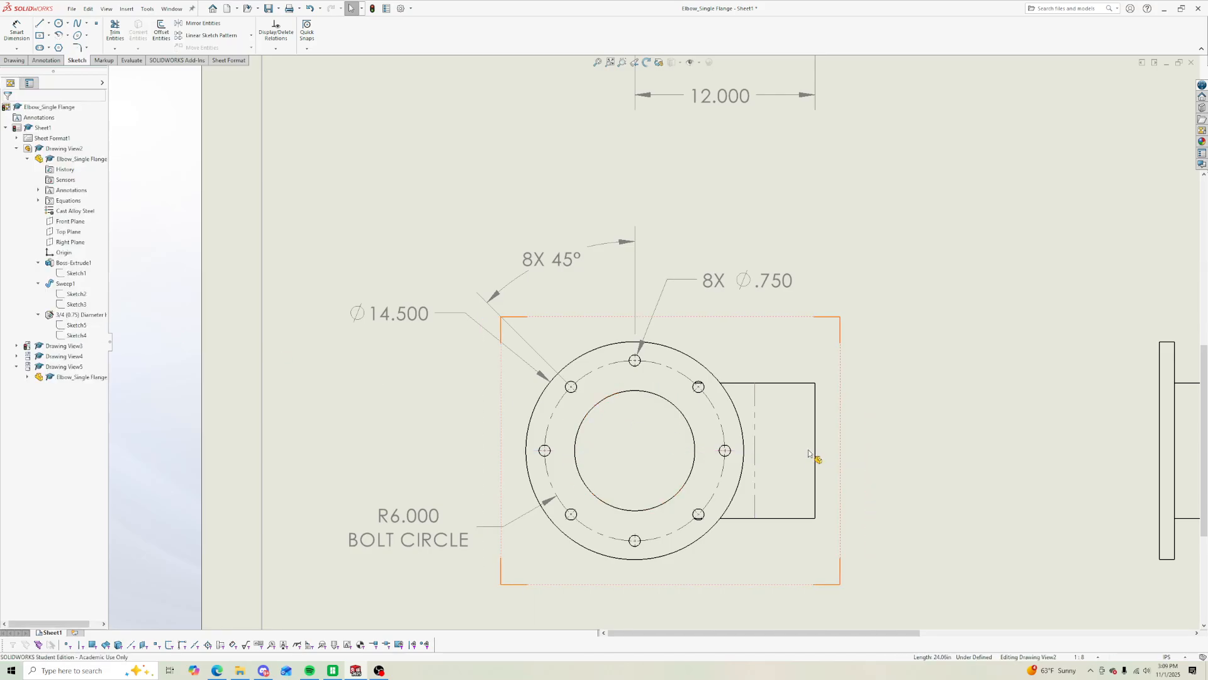
Step: Sketch a horizontal centerline through the flange centre, extending past the flange's outer edge and the pipe's open end
left_click(49, 23)
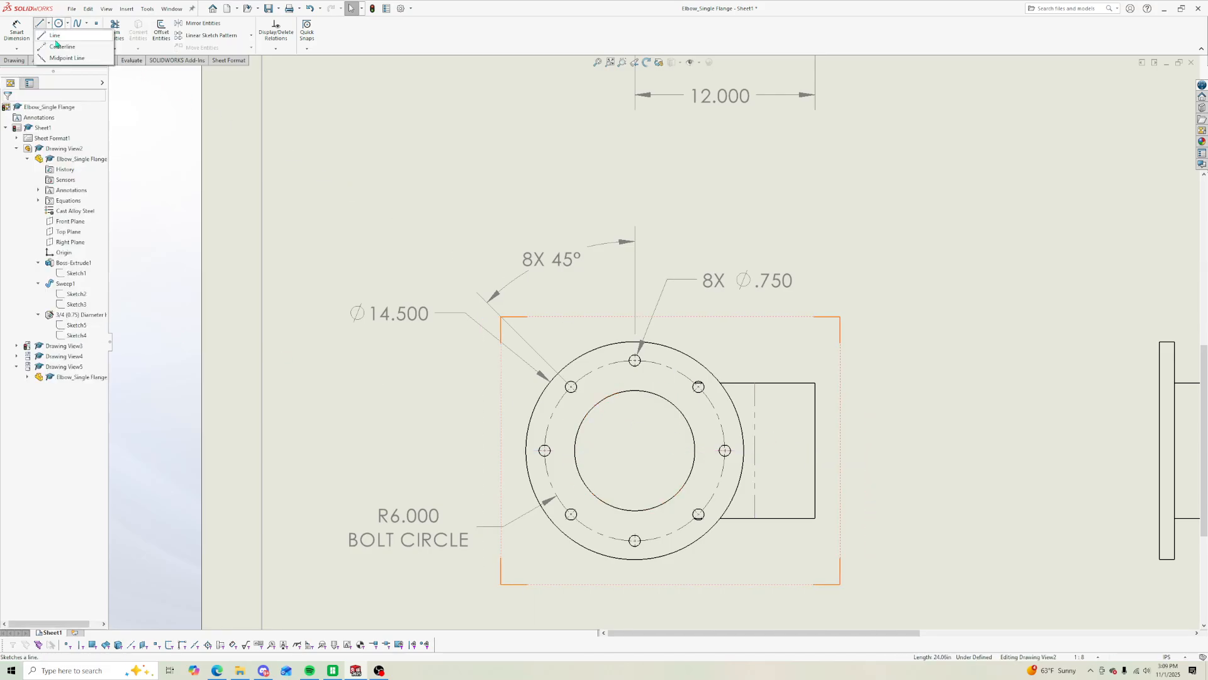
left_click(57, 46)
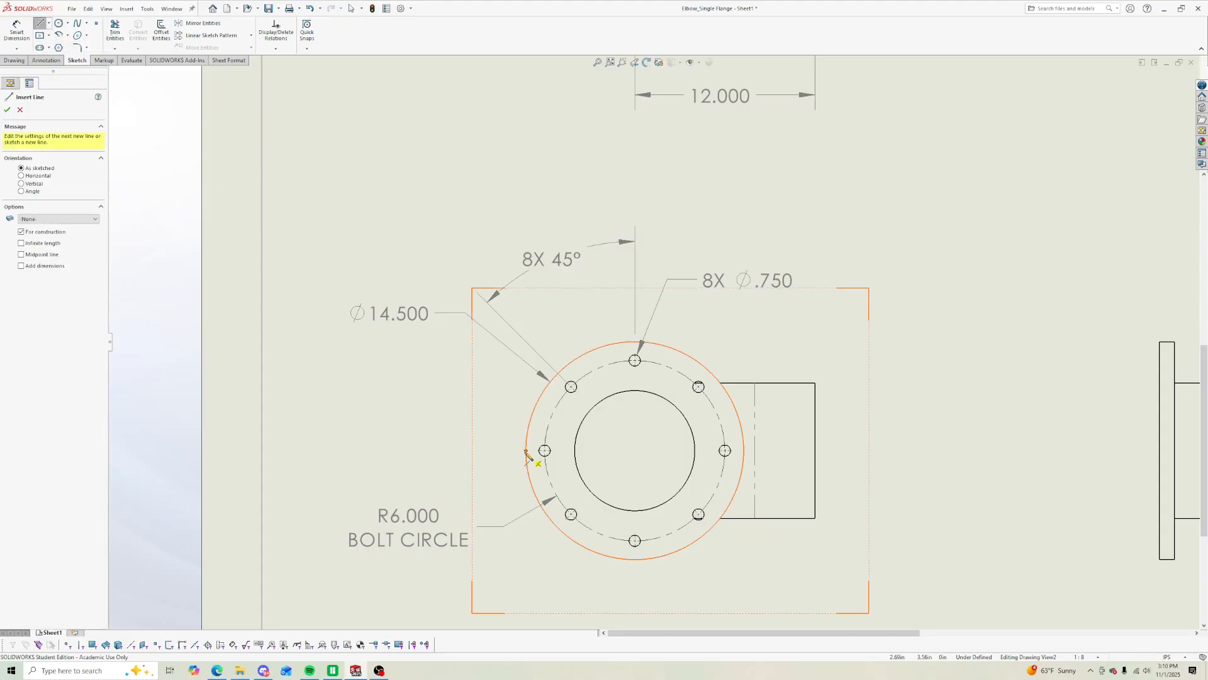
left_click(495, 451)
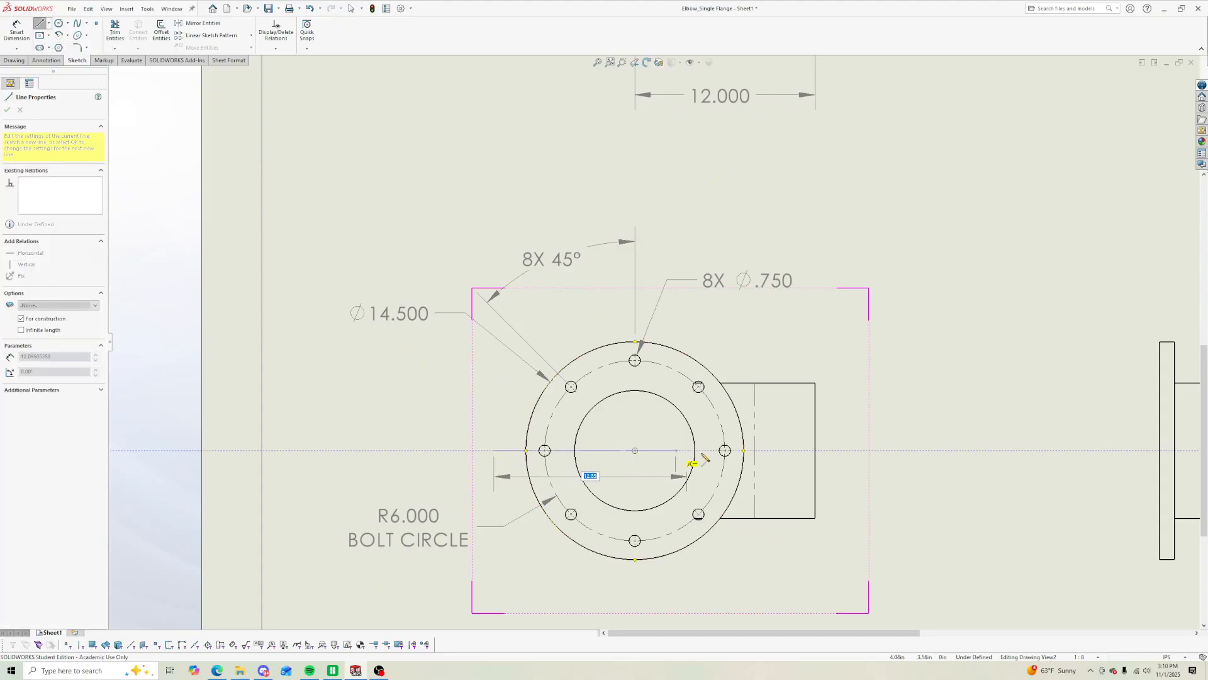
left_click(840, 452)
key("Escape")
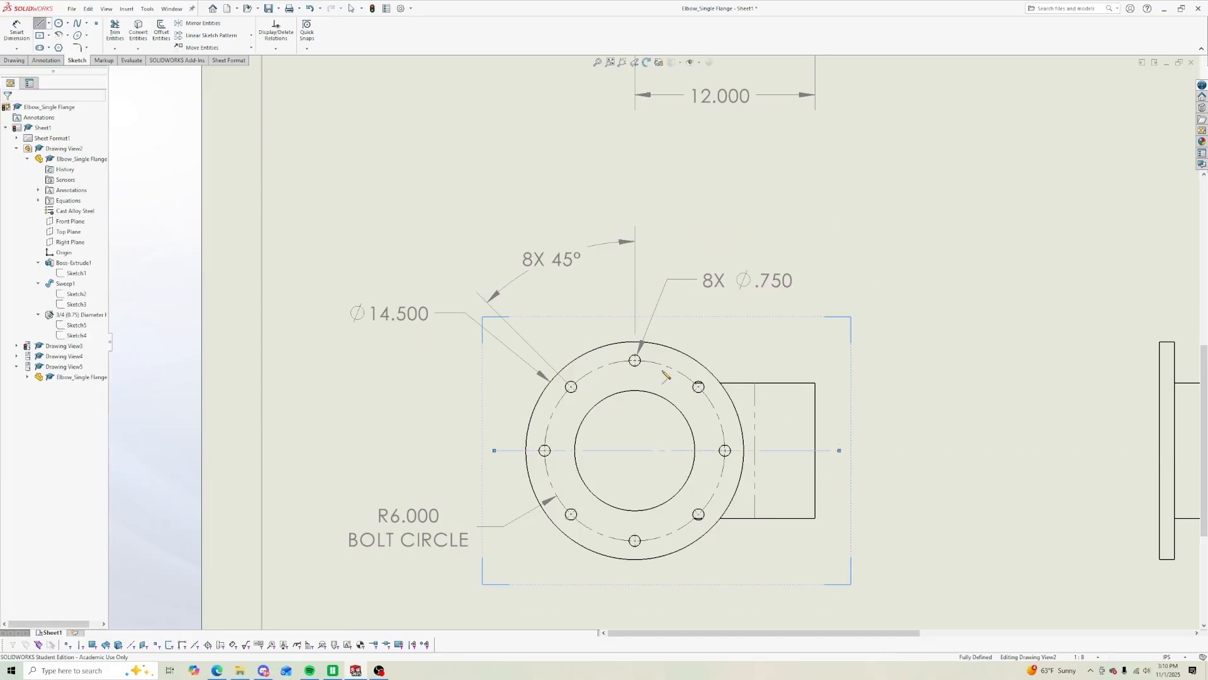
Step: Sketch a vertical centerline about 18 in long through the flange centre, extending past the flange on both ends
left_click(48, 23)
left_click(52, 36)
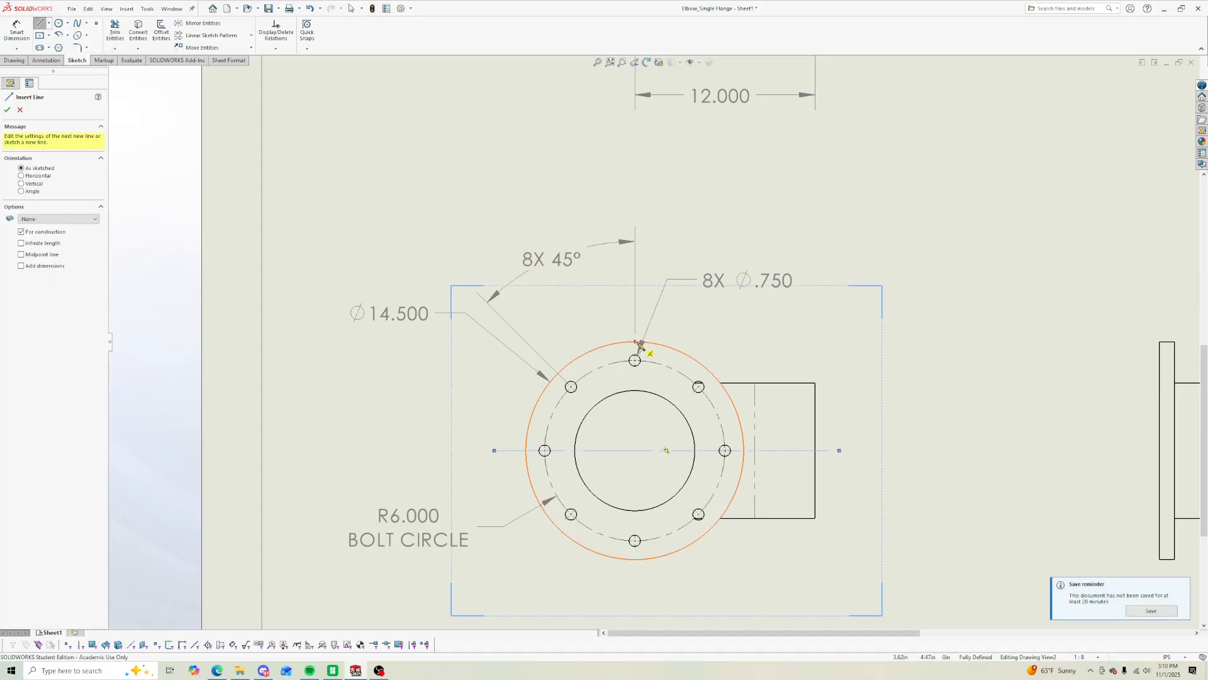
left_click(635, 309)
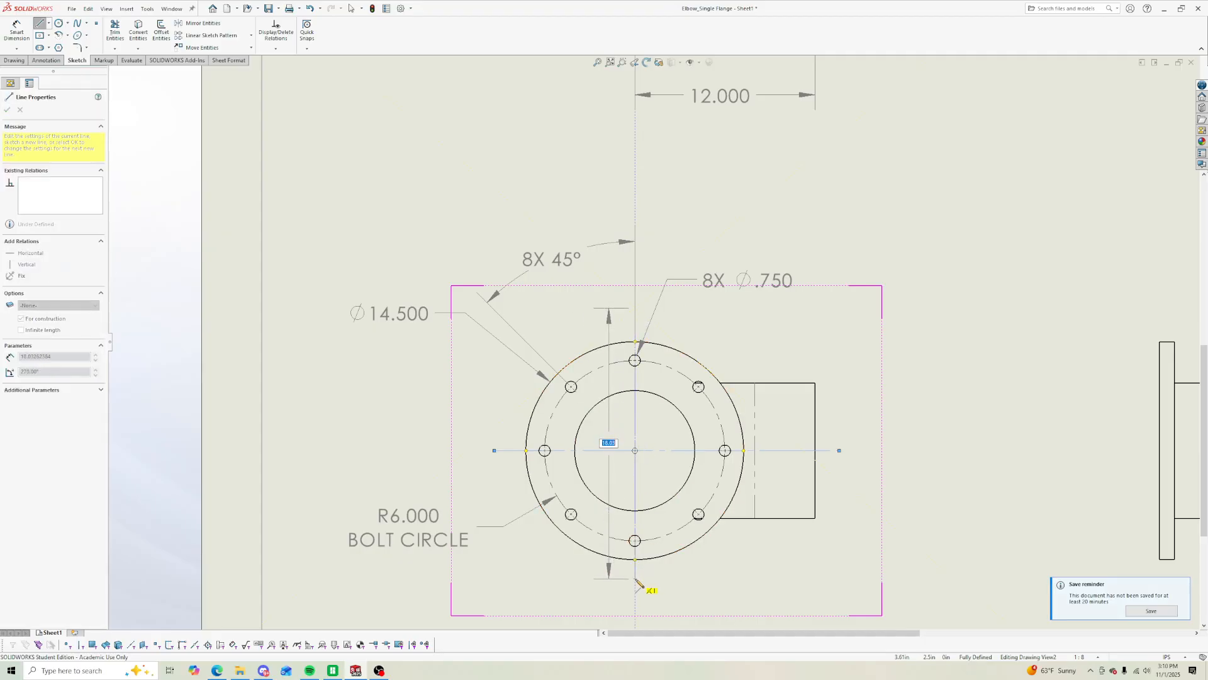
left_click(636, 579)
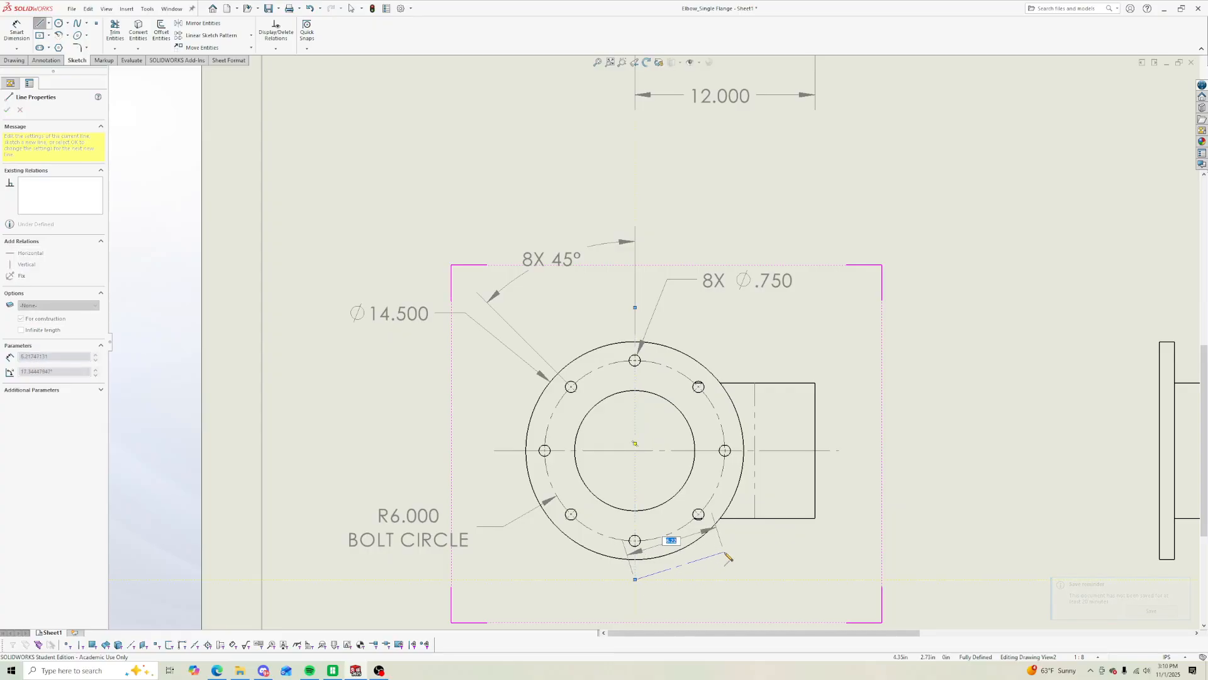
key("Escape")
key("Escape")
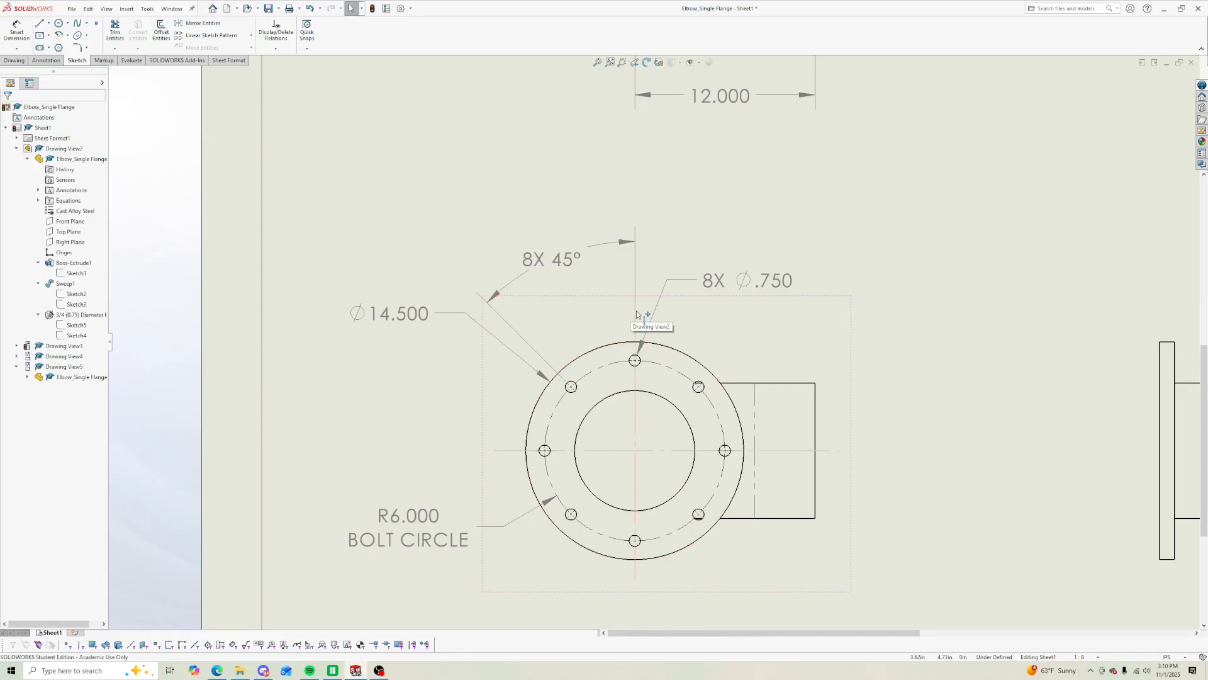
Step: Shorten the vertical centerline slightly by lowering its upper endpoint
left_click(636, 310)
left_click_drag(636, 315, 636, 320)
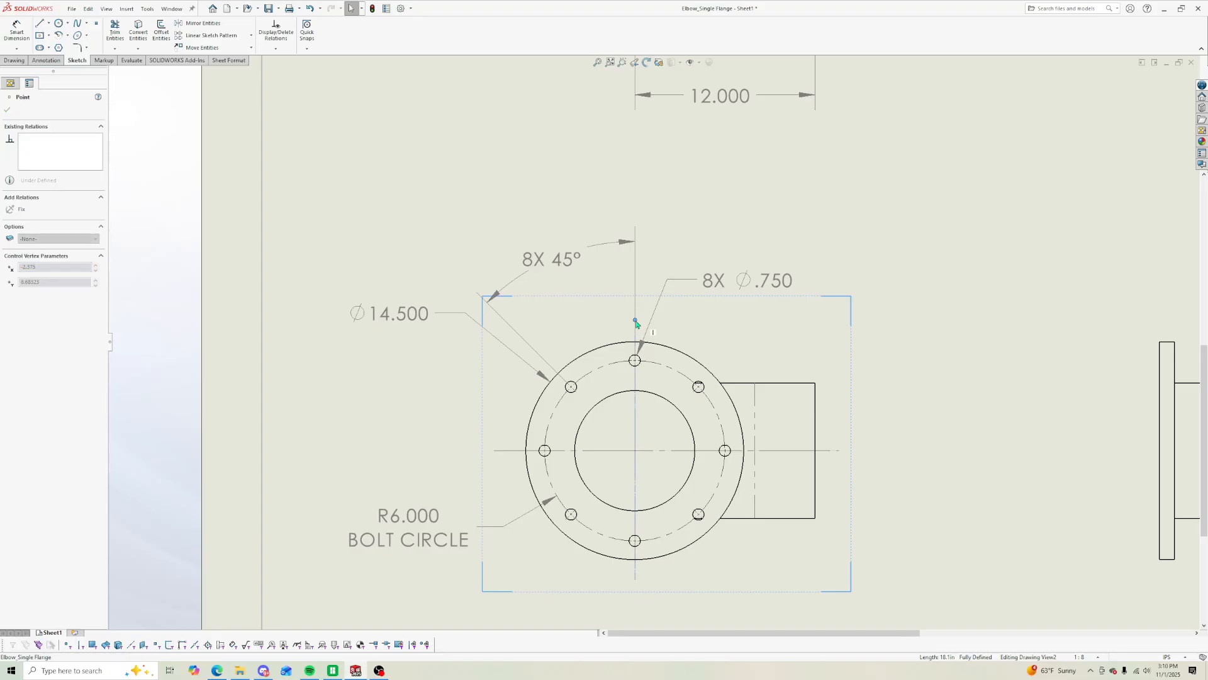
left_click(933, 382)
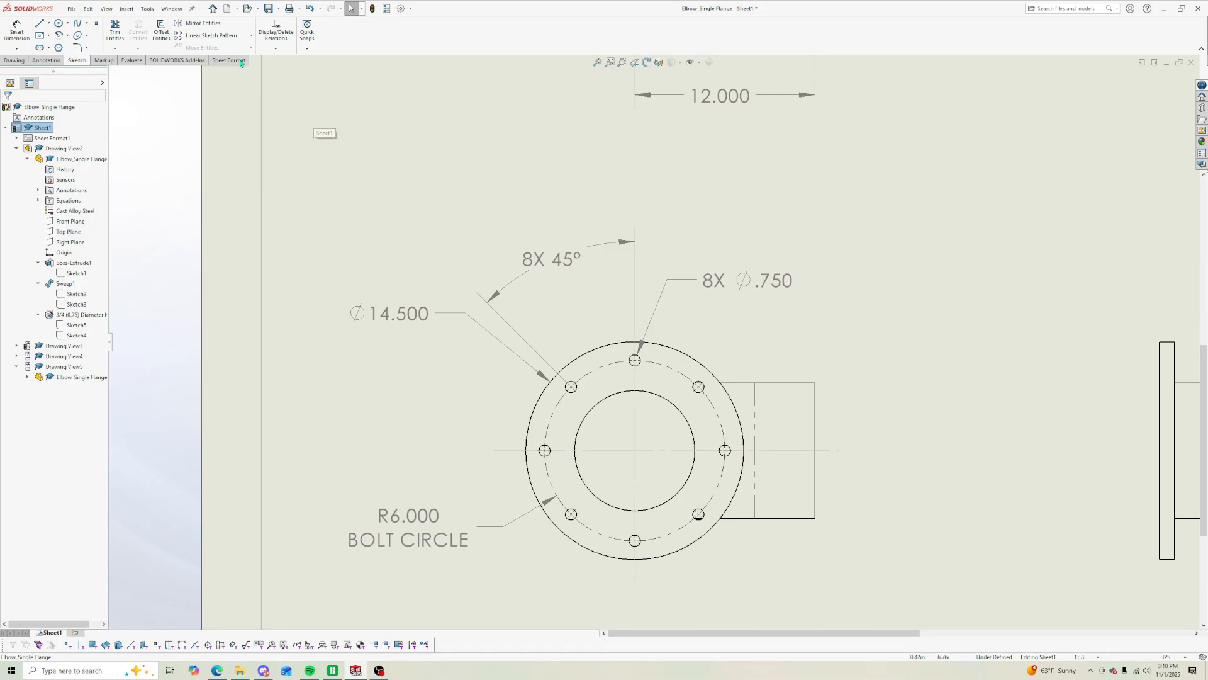
Step: Attach datum feature symbol B to the pipe's open end in the flange view, placed below and outside the pipe
left_click(48, 60)
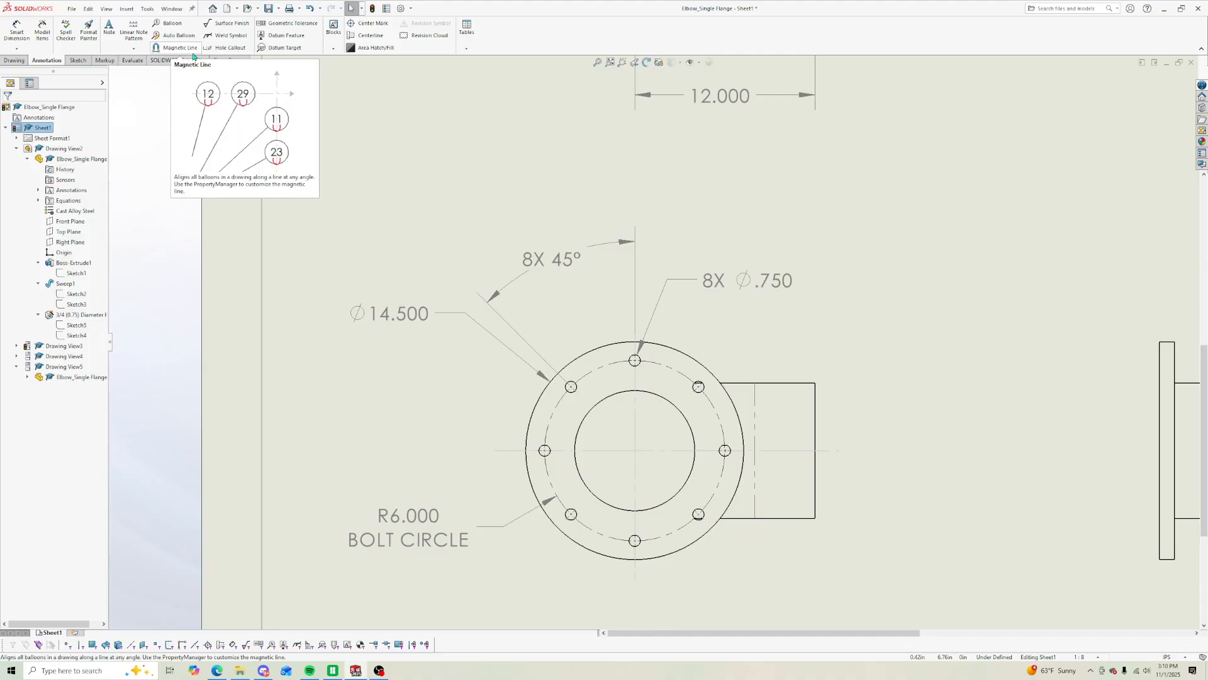
left_click(284, 36)
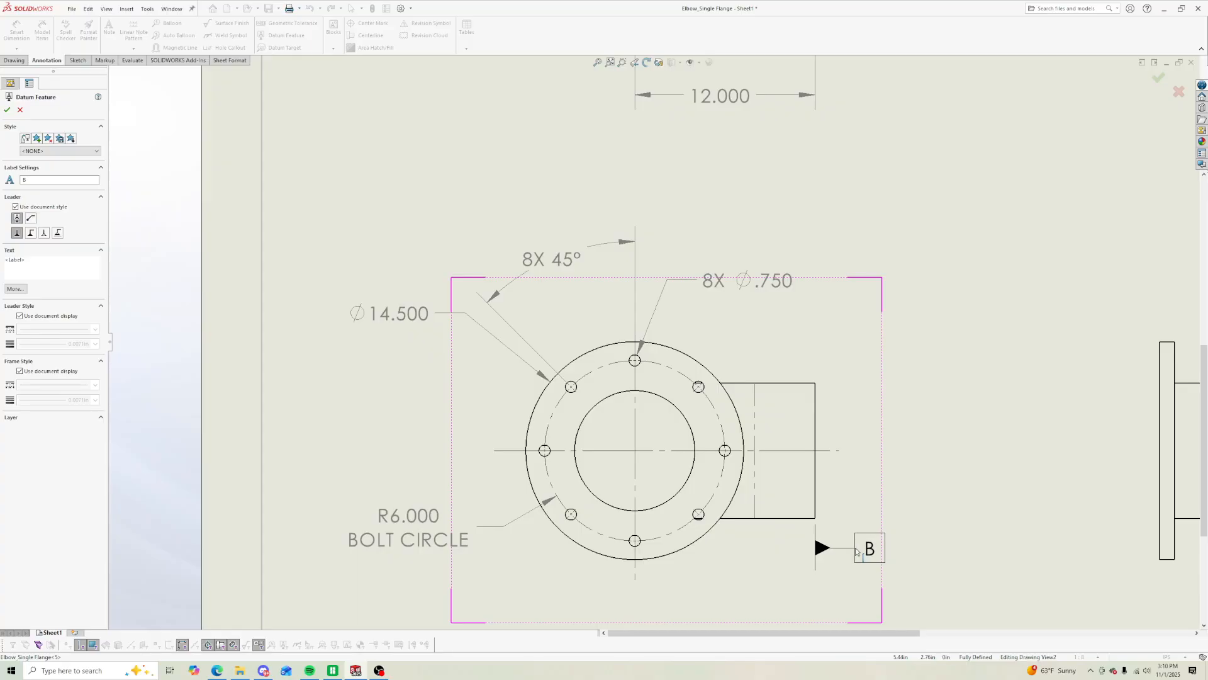
left_click(887, 556)
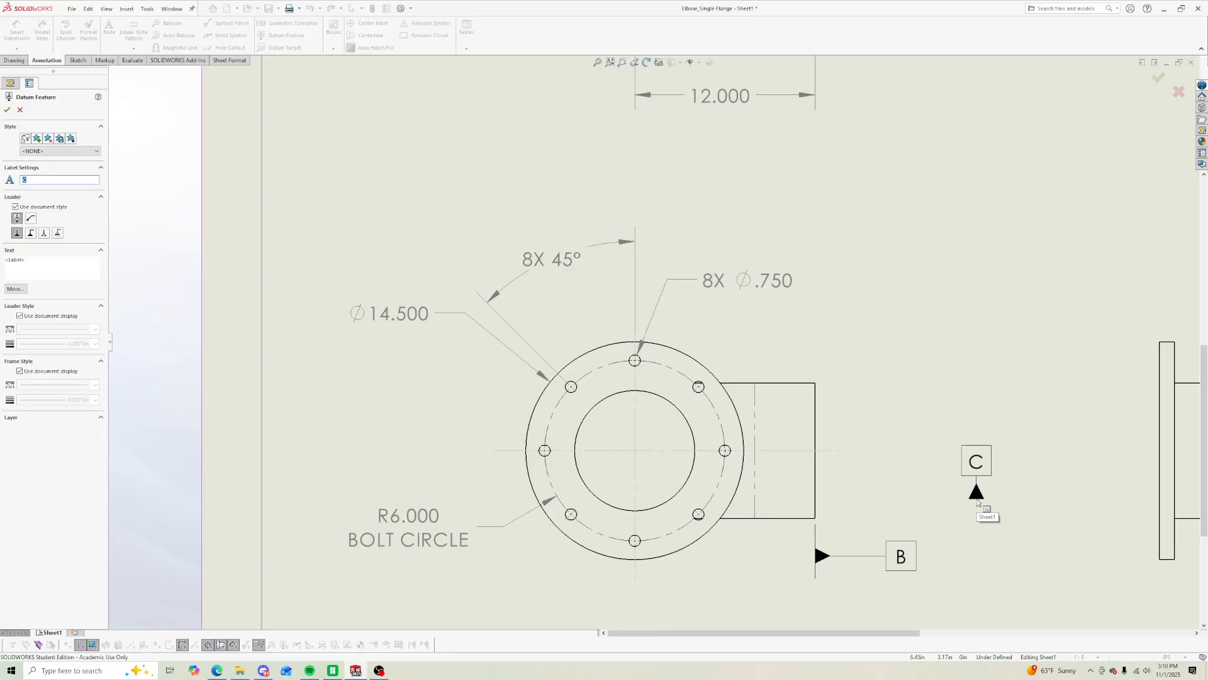
key("Escape")
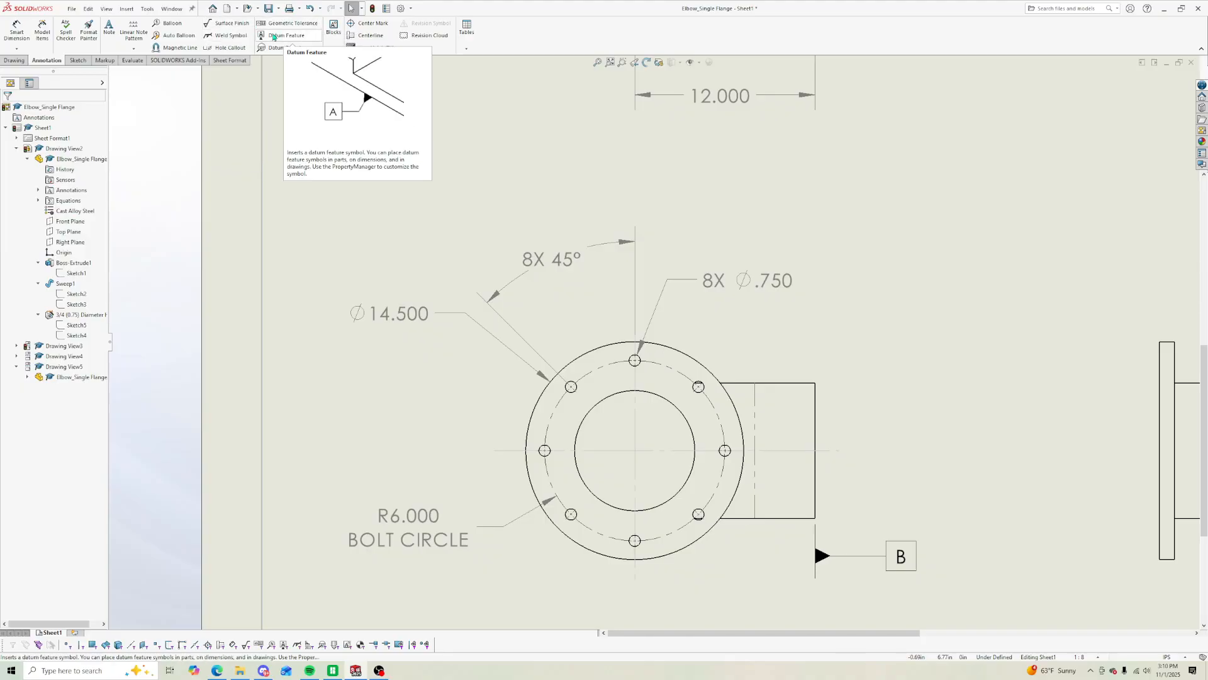
Step: Reposition the datum A symbol slightly lower beside the flange face in the elbow side view
scroll(724, 153, "down", 3)
scroll(728, 154, "up", 8)
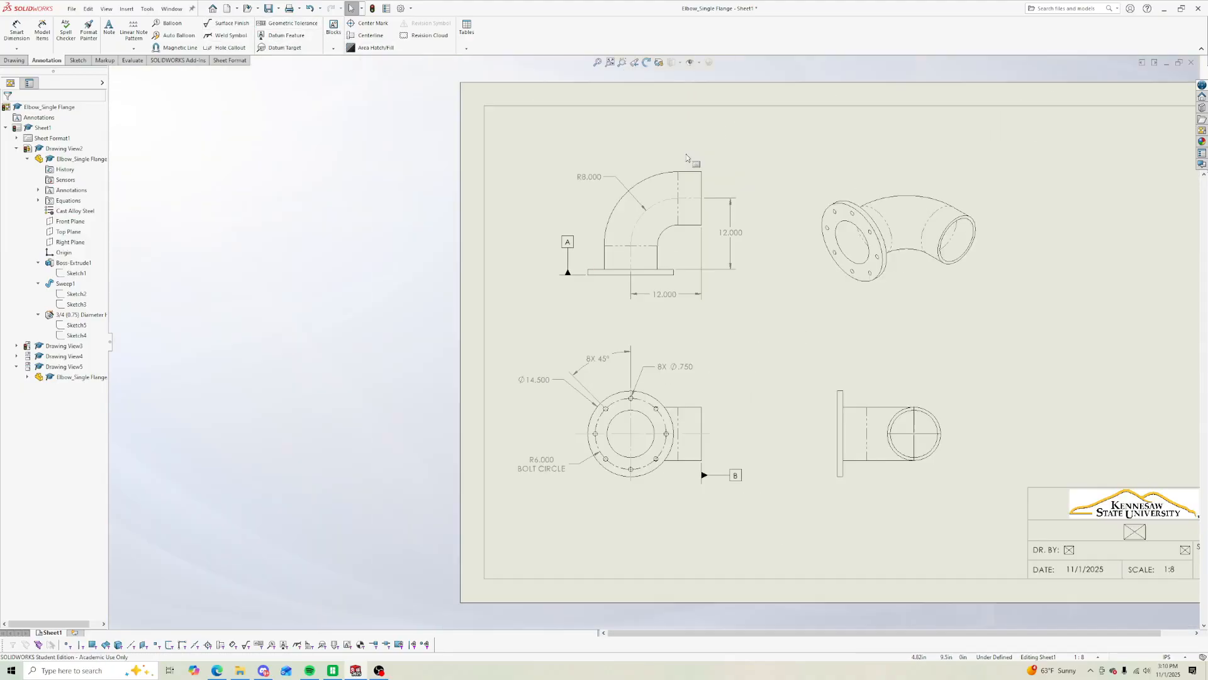
left_click(568, 248)
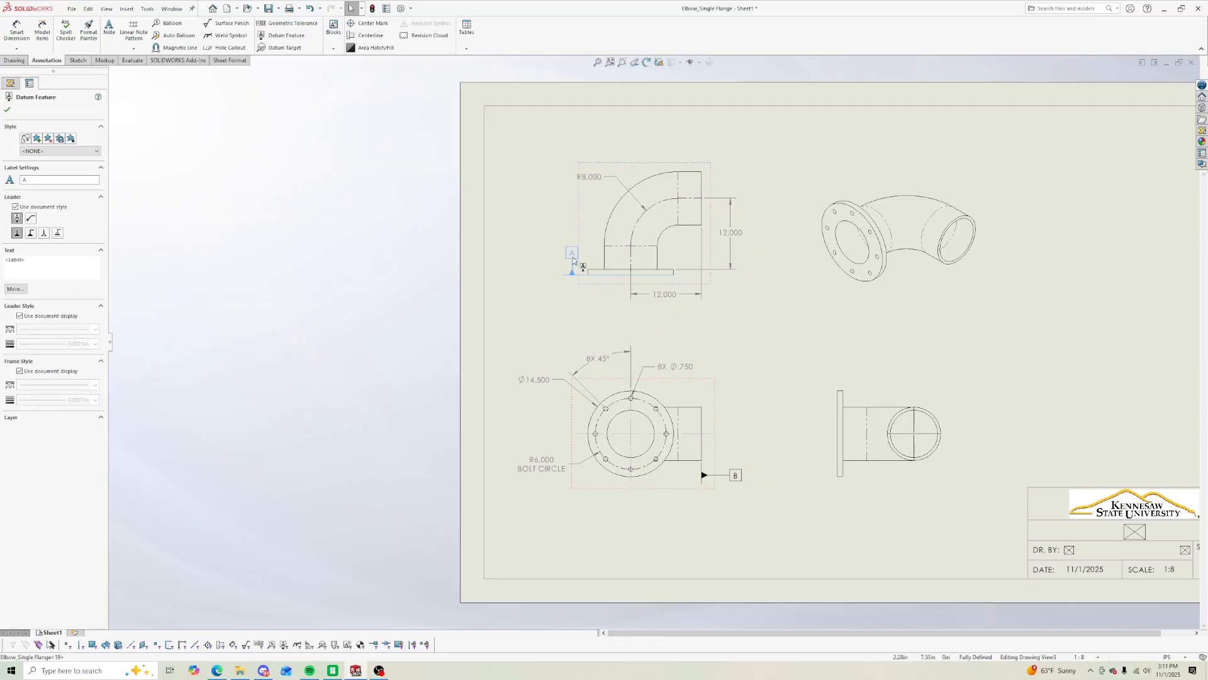
key("Escape")
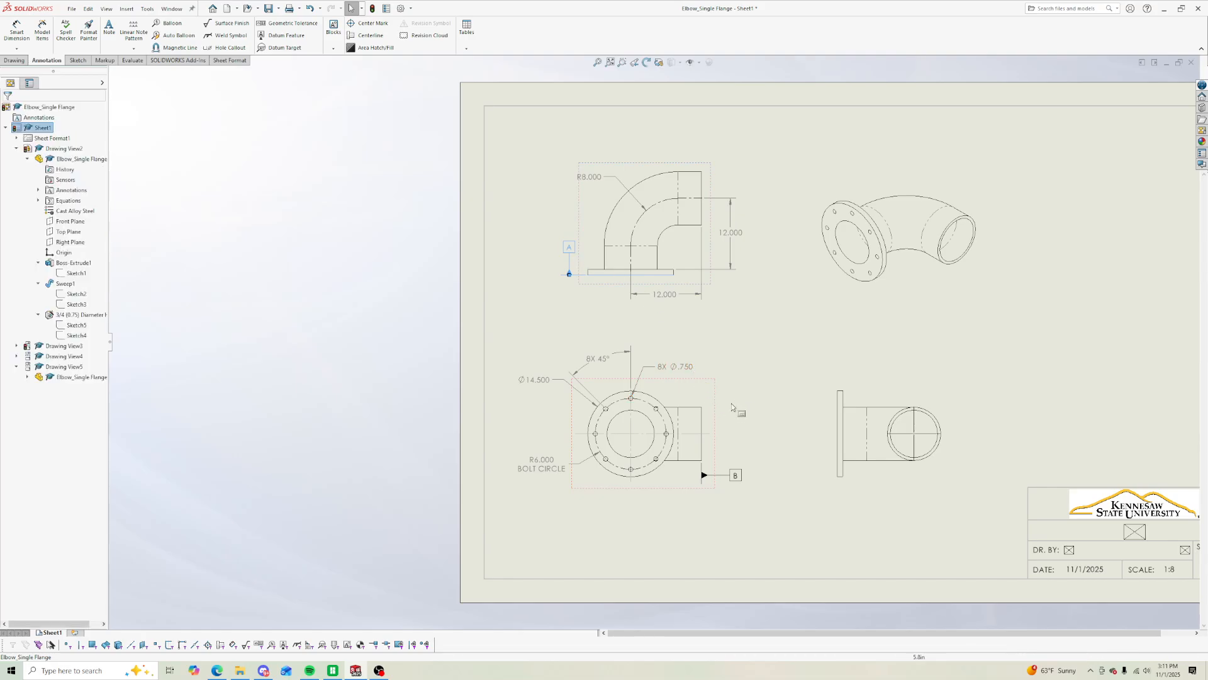
left_click(701, 410)
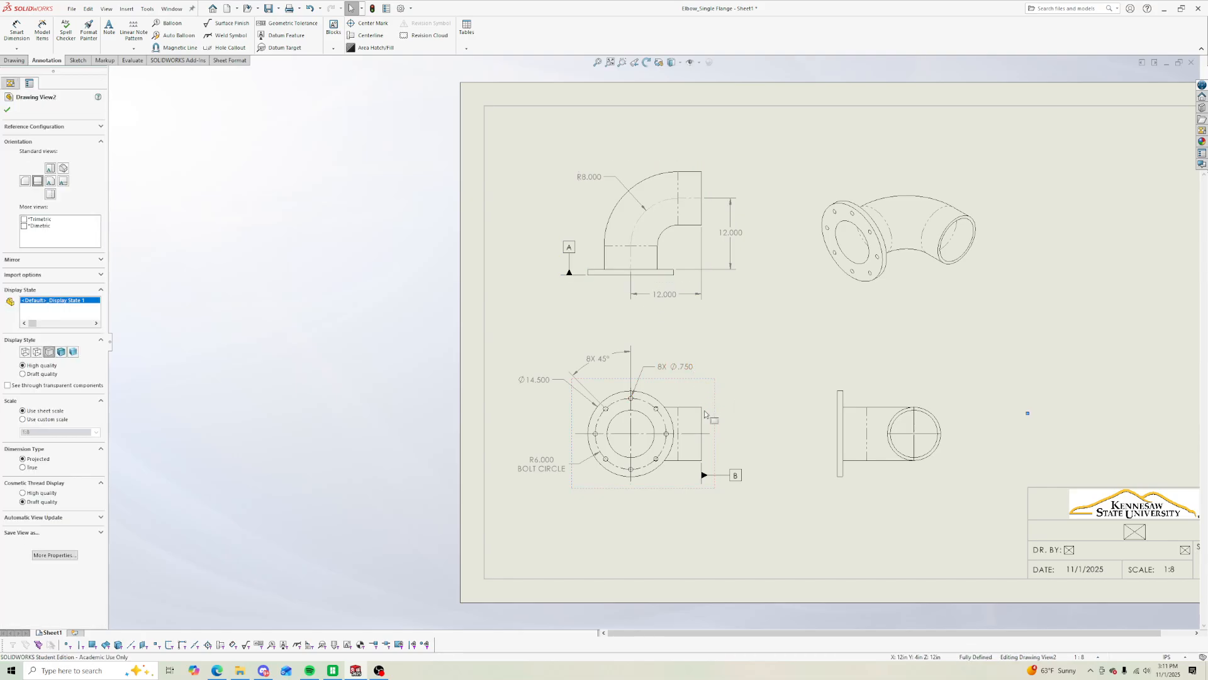
Step: Attach a datum feature symbol labelled A to the pipe's open end in the flange view, placed above and outside the pipe
left_click(733, 416)
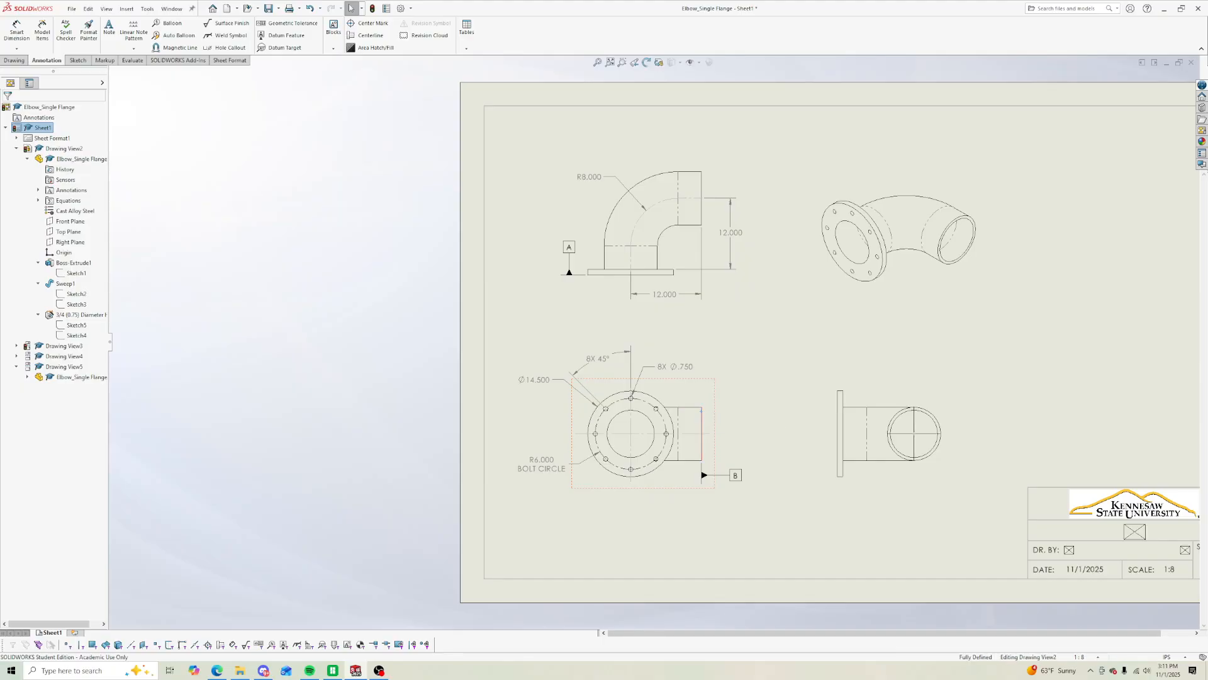
left_click(701, 413)
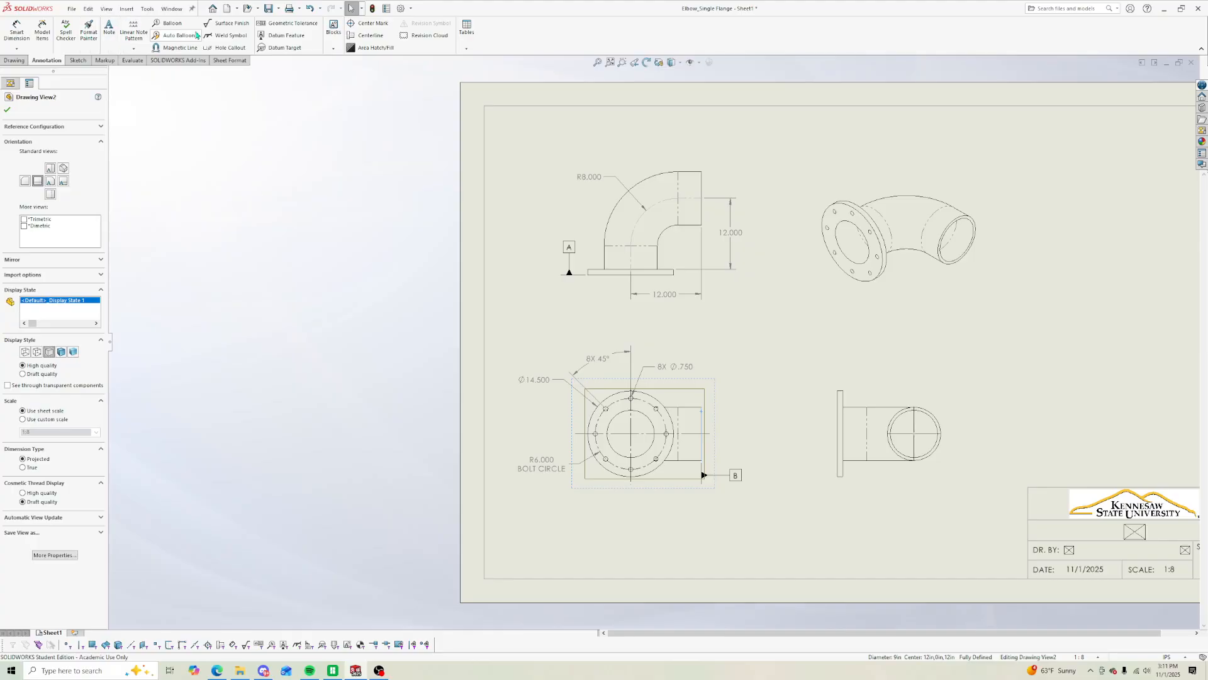
left_click(283, 36)
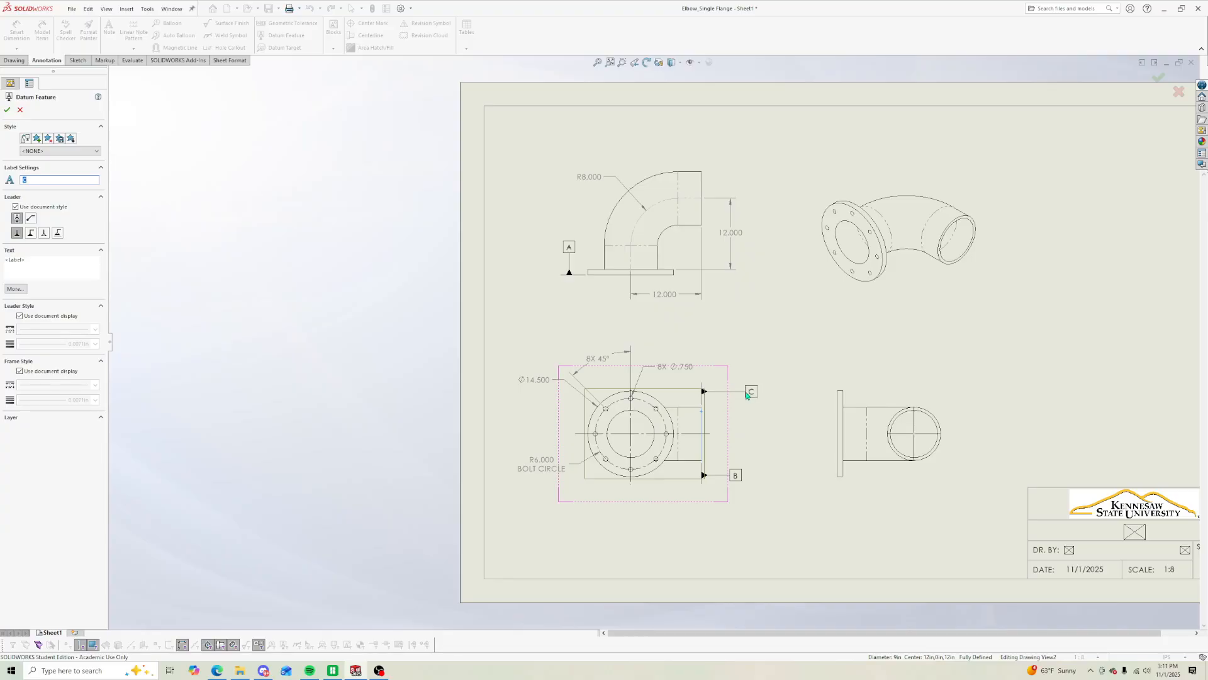
type("a")
key("BackSpace")
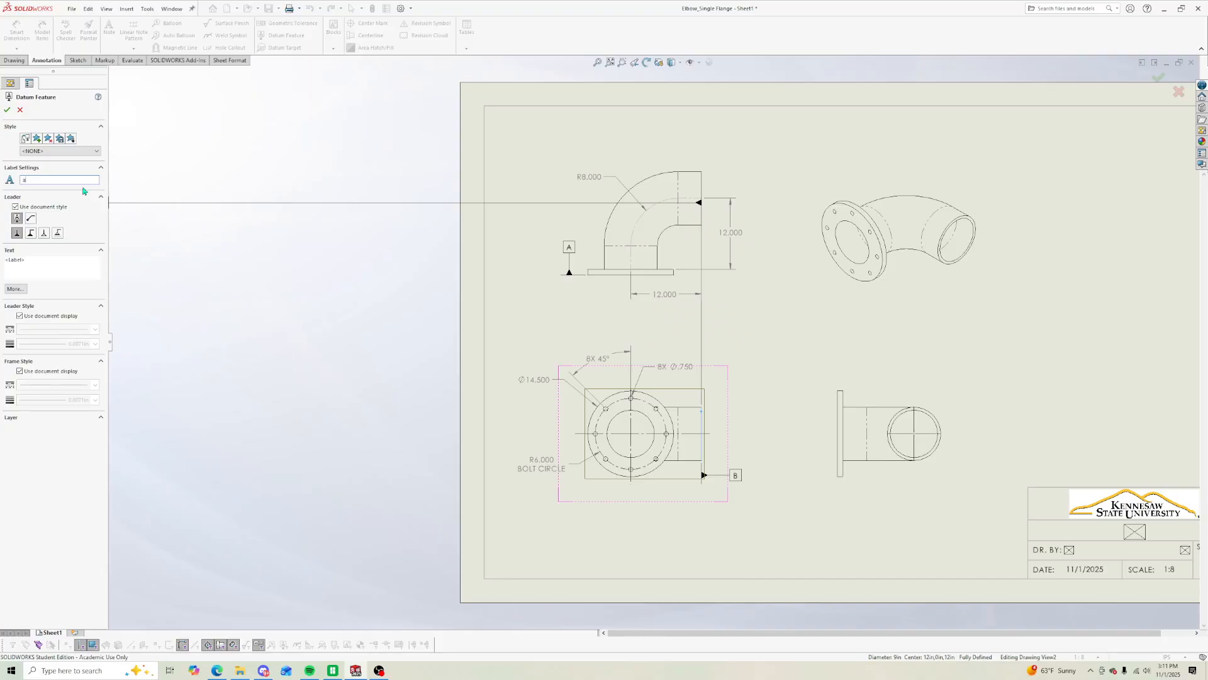
type("a")
key("BackSpace")
type("A")
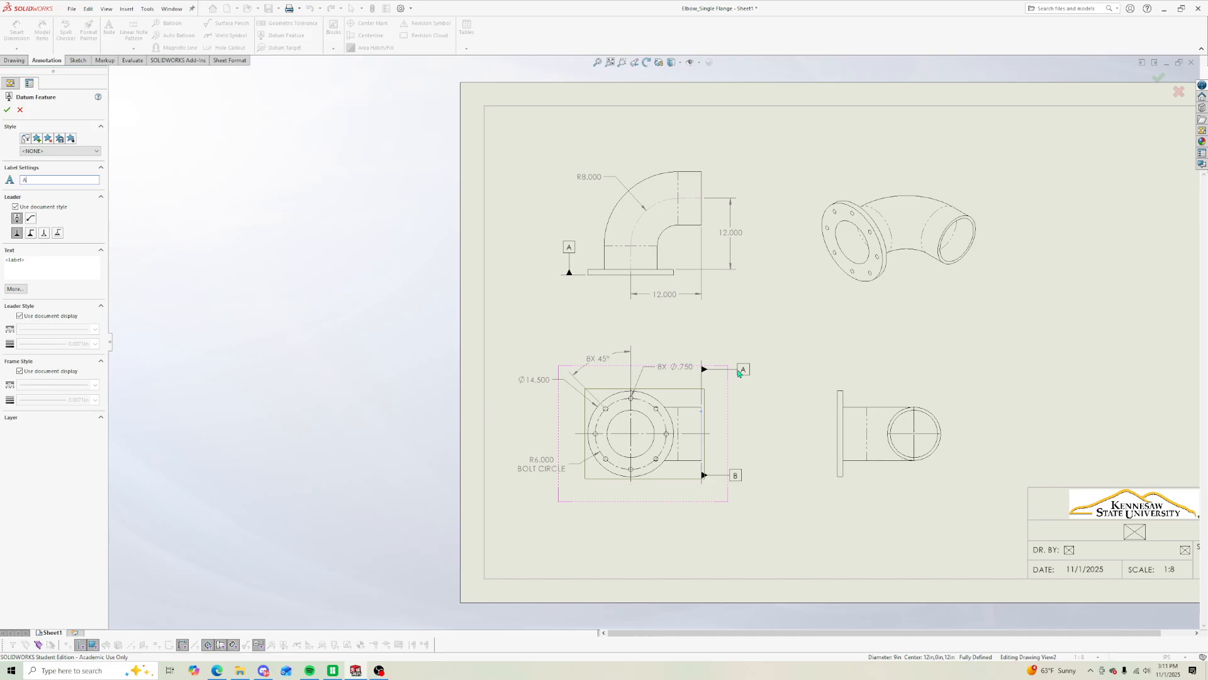
left_click(739, 372)
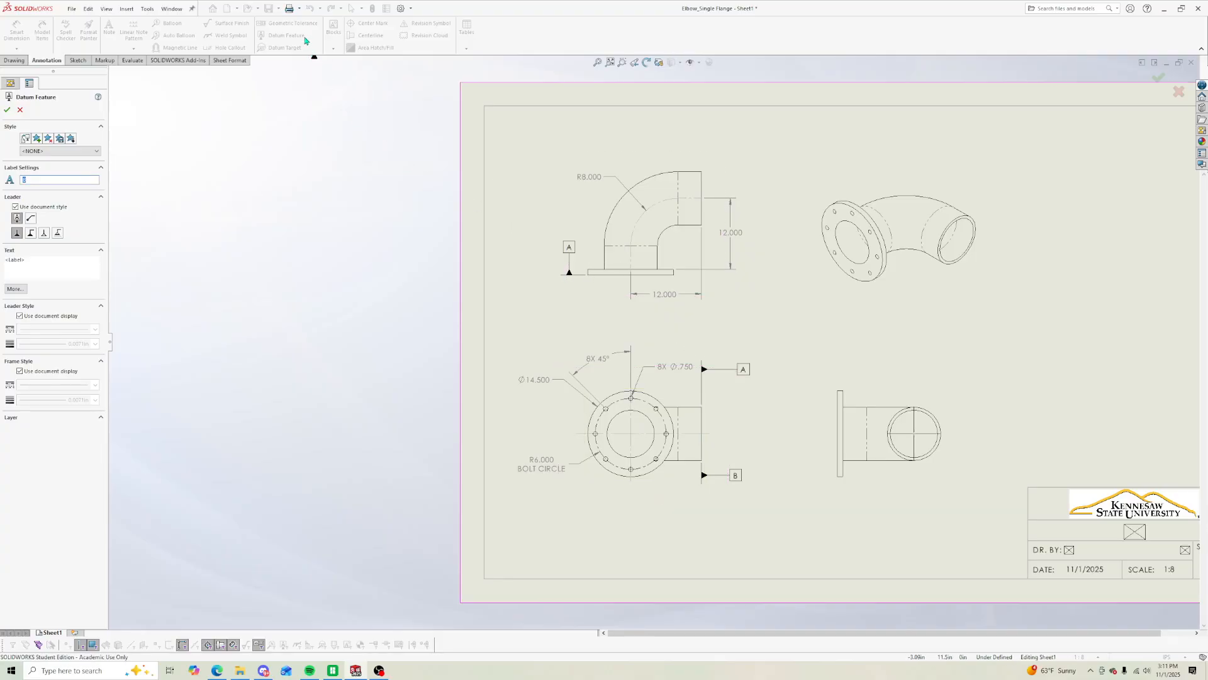
key("Escape")
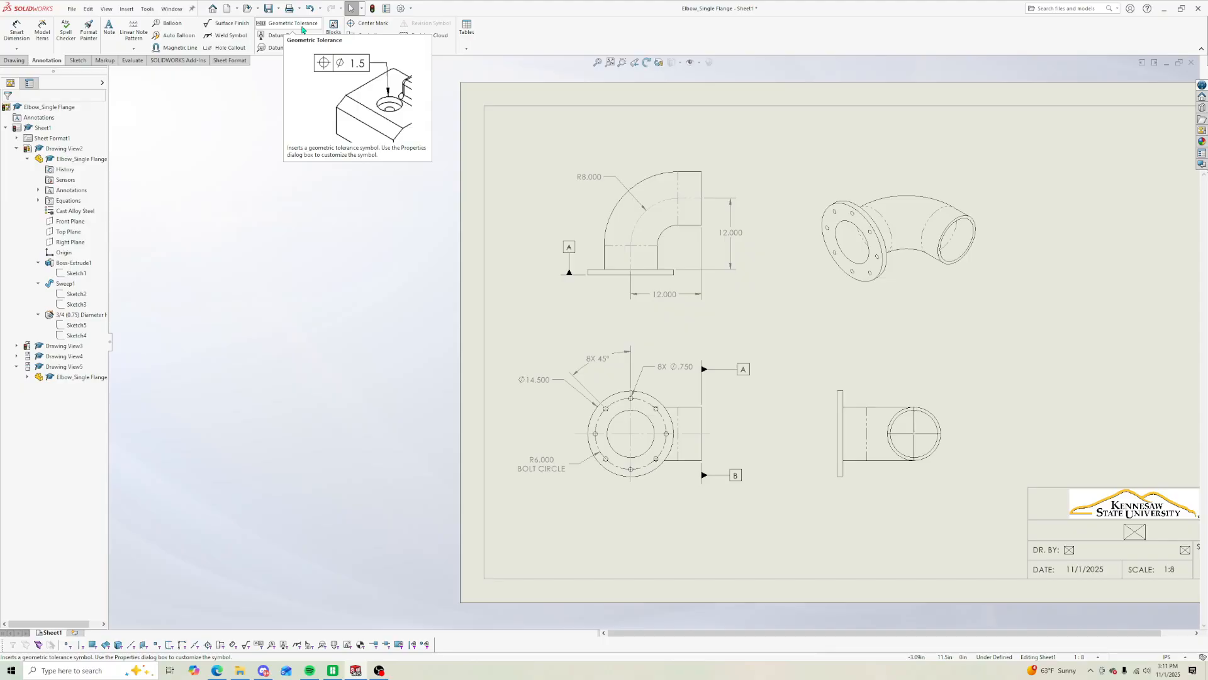
Step: Attach a geometric tolerance frame to the pipe's open end in the flange view, with a perpendicularity tolerance of .005
left_click(303, 30)
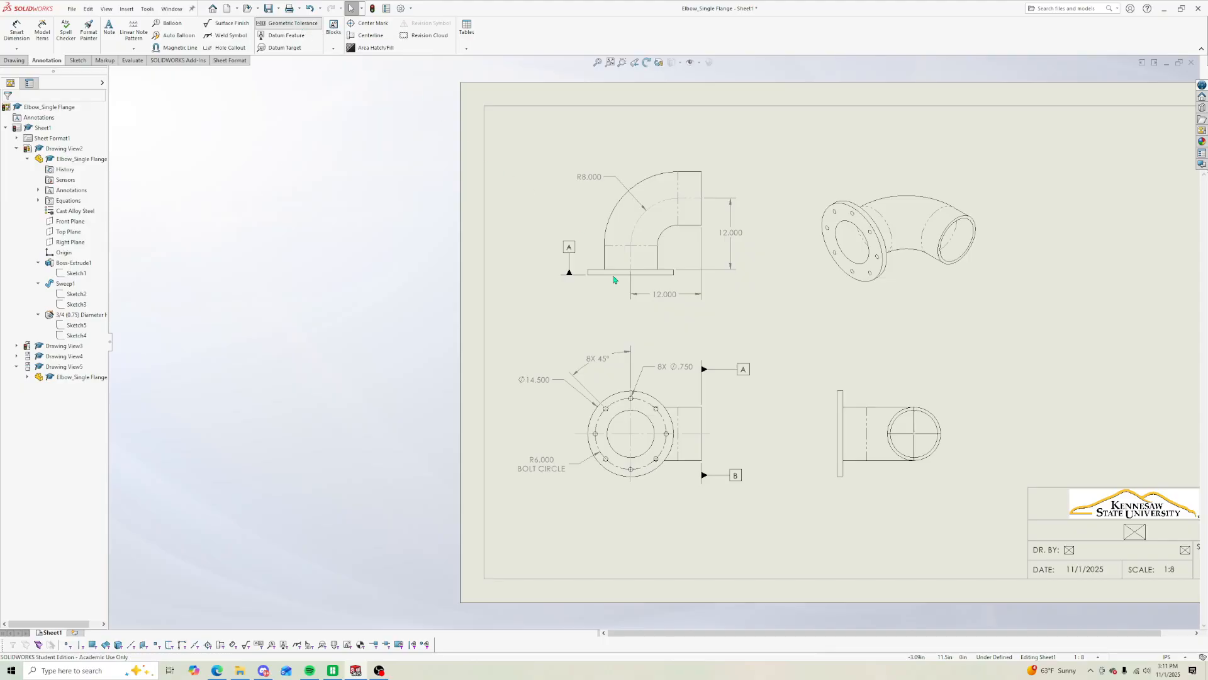
left_click(704, 412)
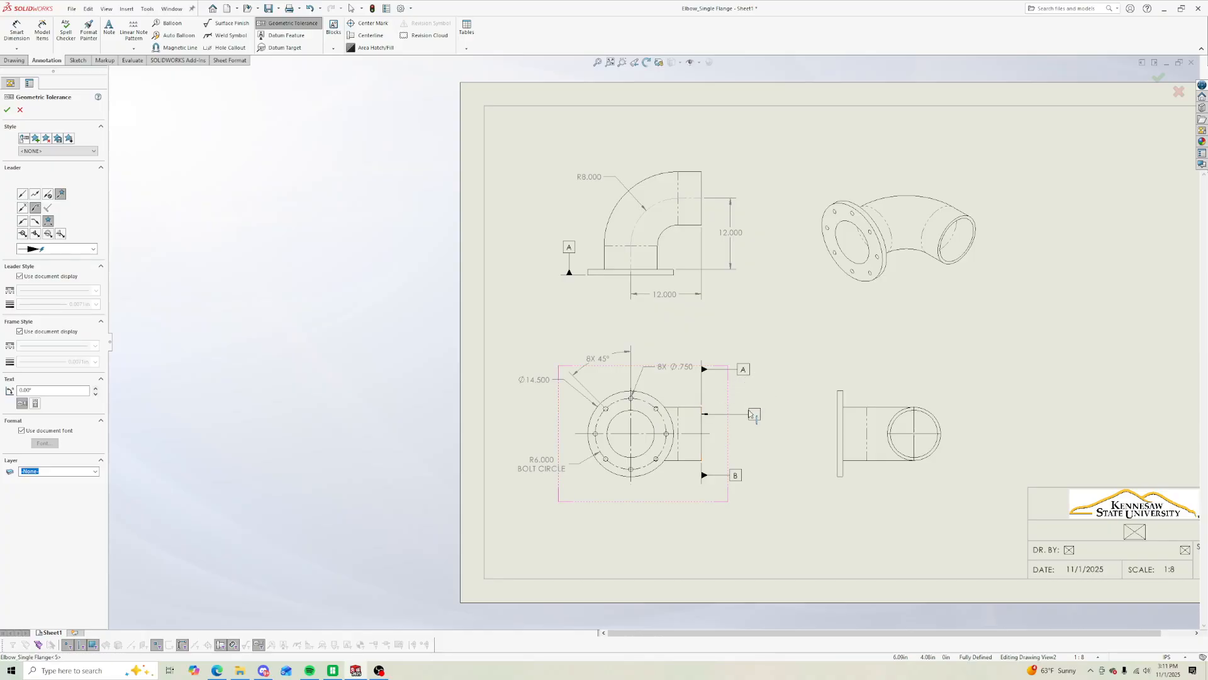
left_click(748, 413)
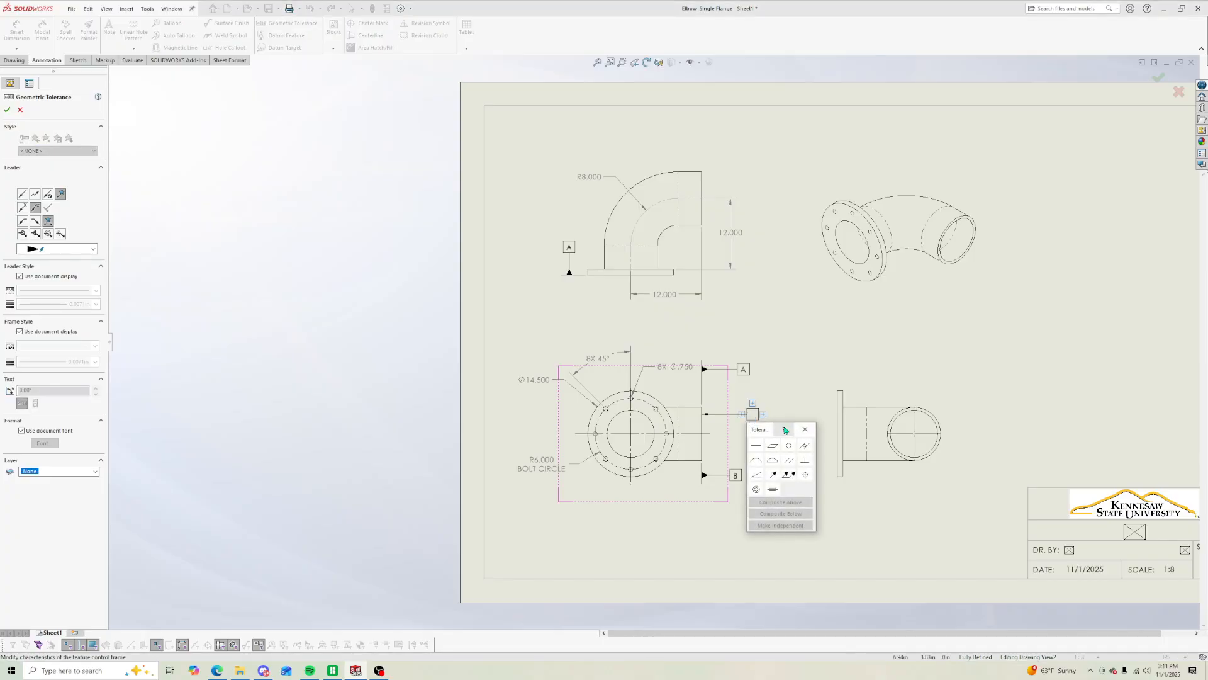
left_click(805, 460)
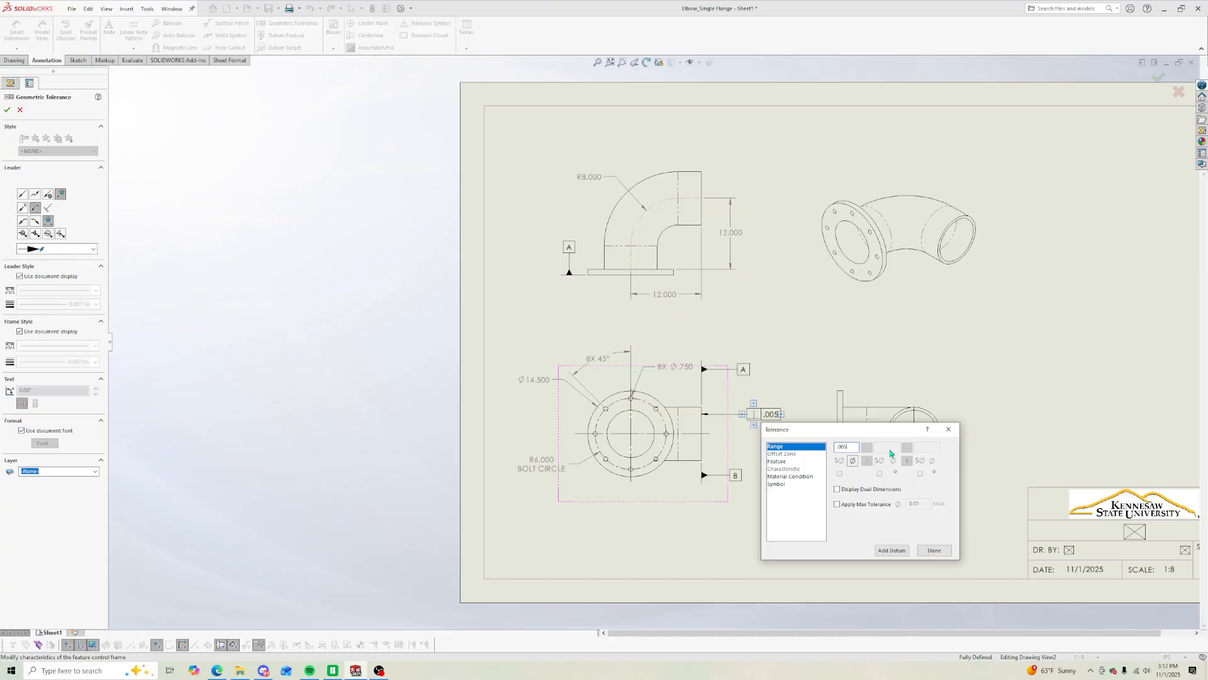
left_click(799, 461)
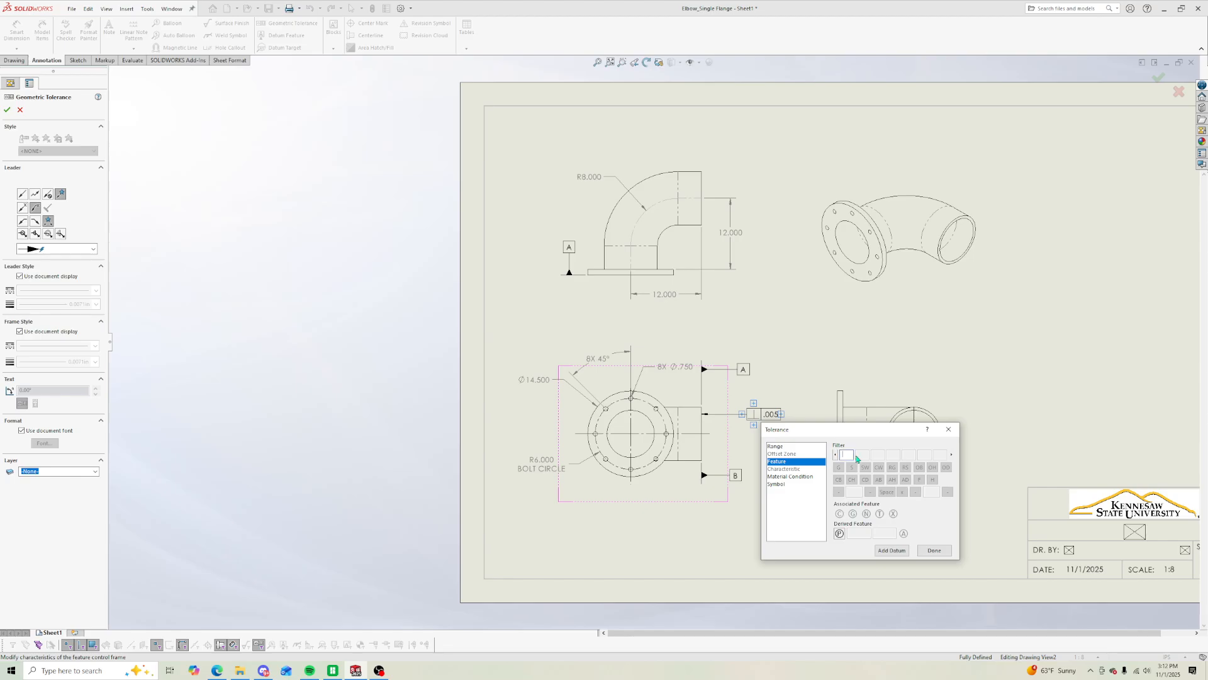
left_click(788, 419)
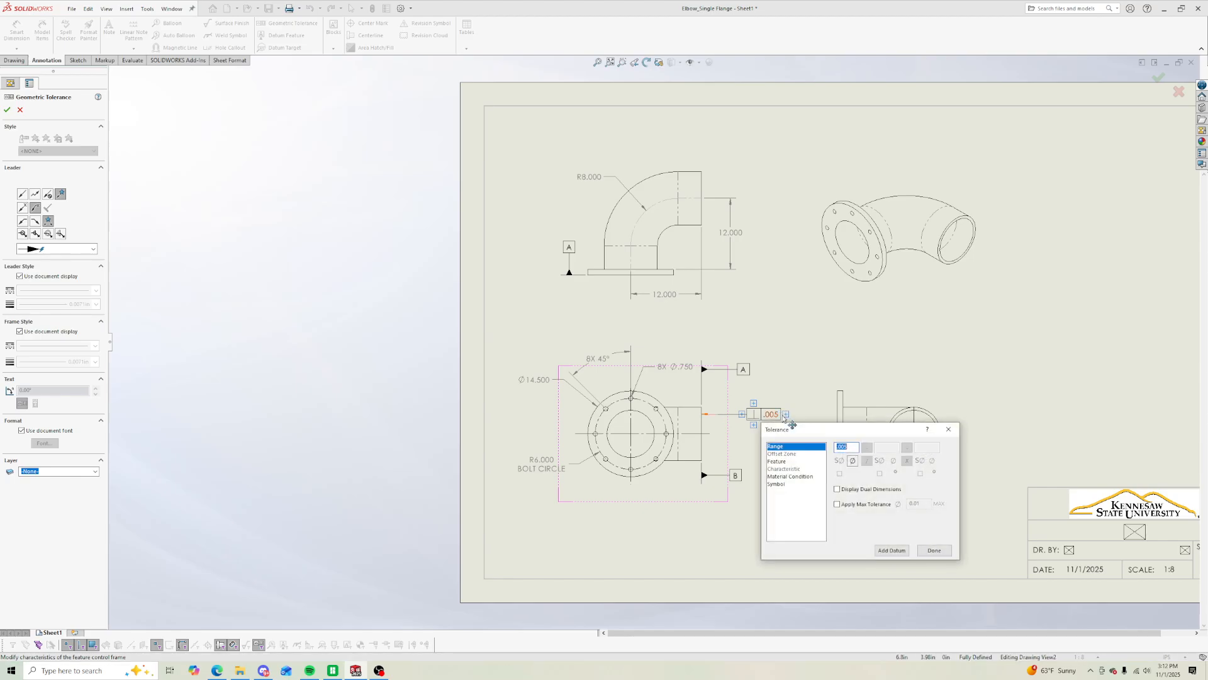
Step: Add datum A as the reference in the perpendicularity tolerance frame and finish the frame
left_click(786, 415)
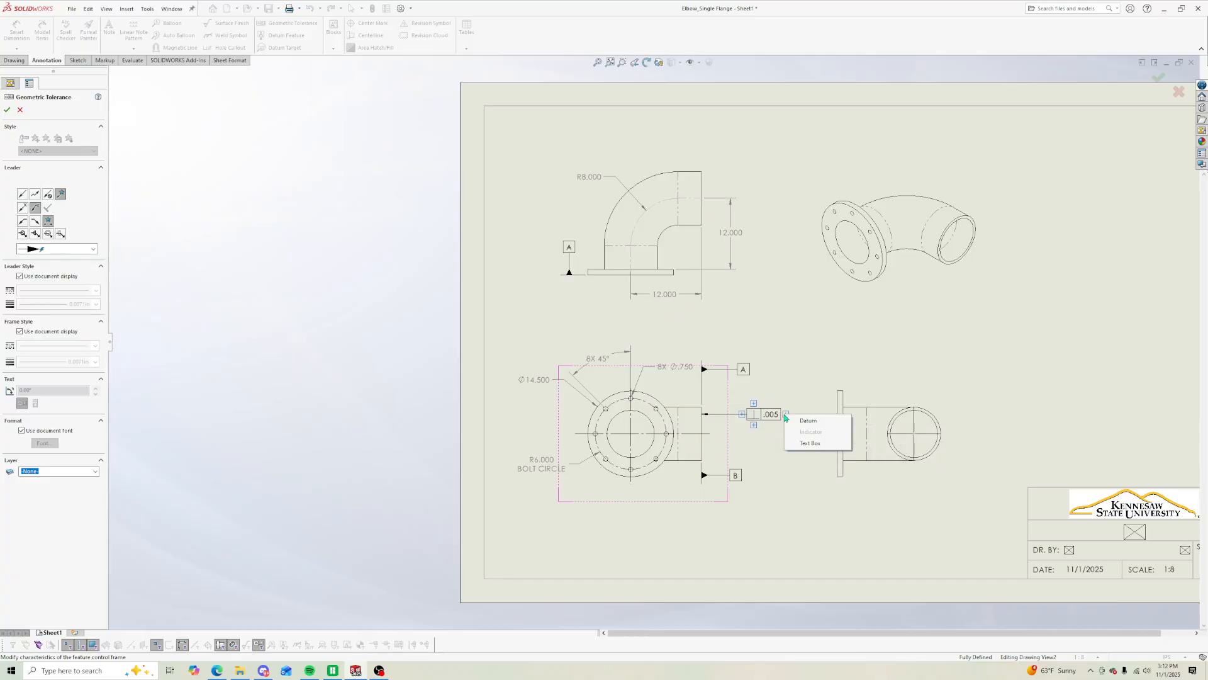
left_click(801, 420)
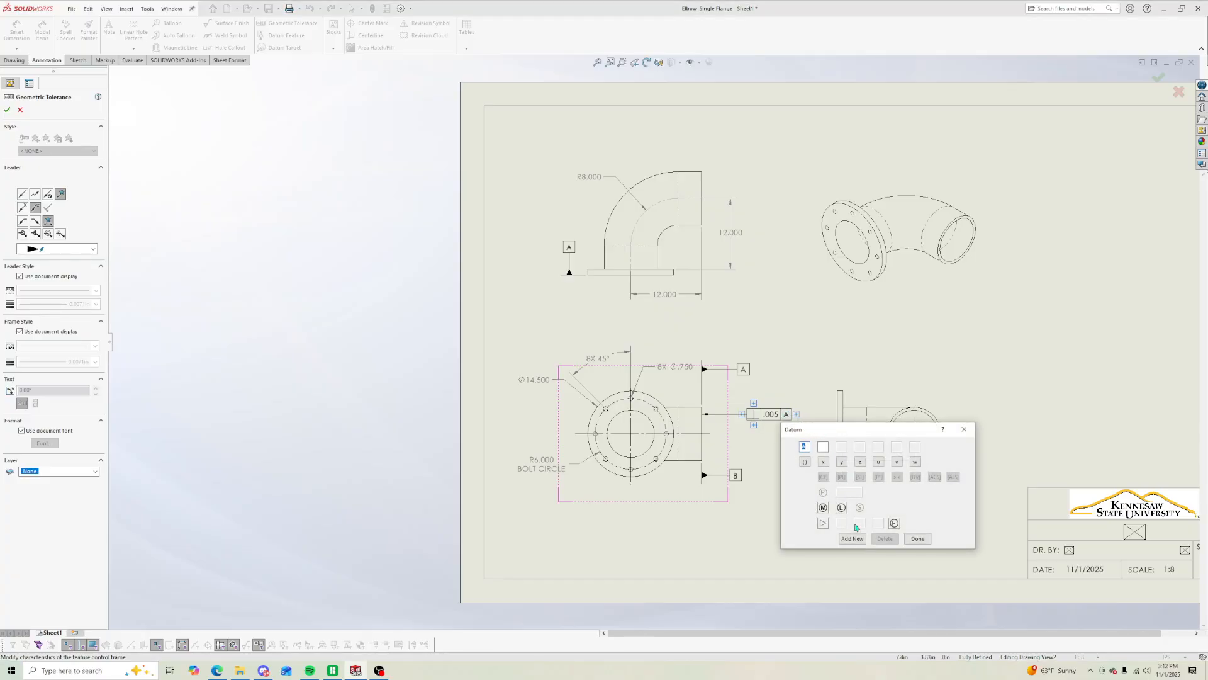
left_click(916, 539)
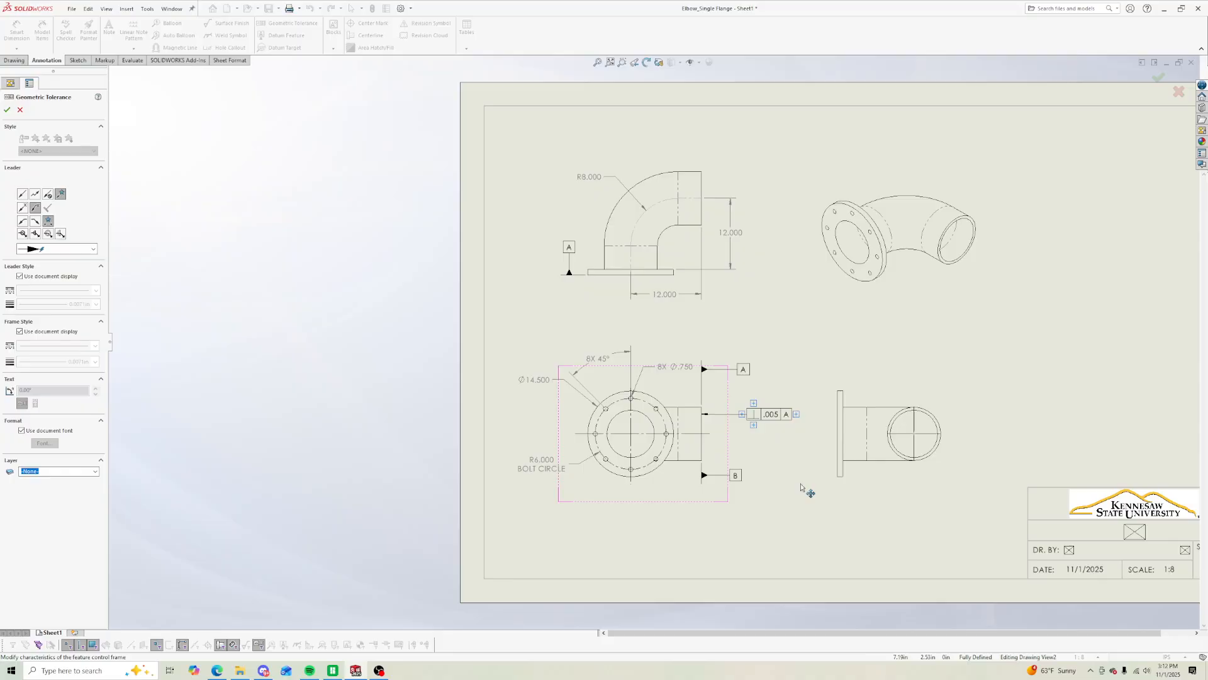
key("Escape")
Step: Delete the extra datum A symbol in the flange view and raise the perpendicularity frame and its leader tip above the pipe
left_click(745, 370)
key("Delete")
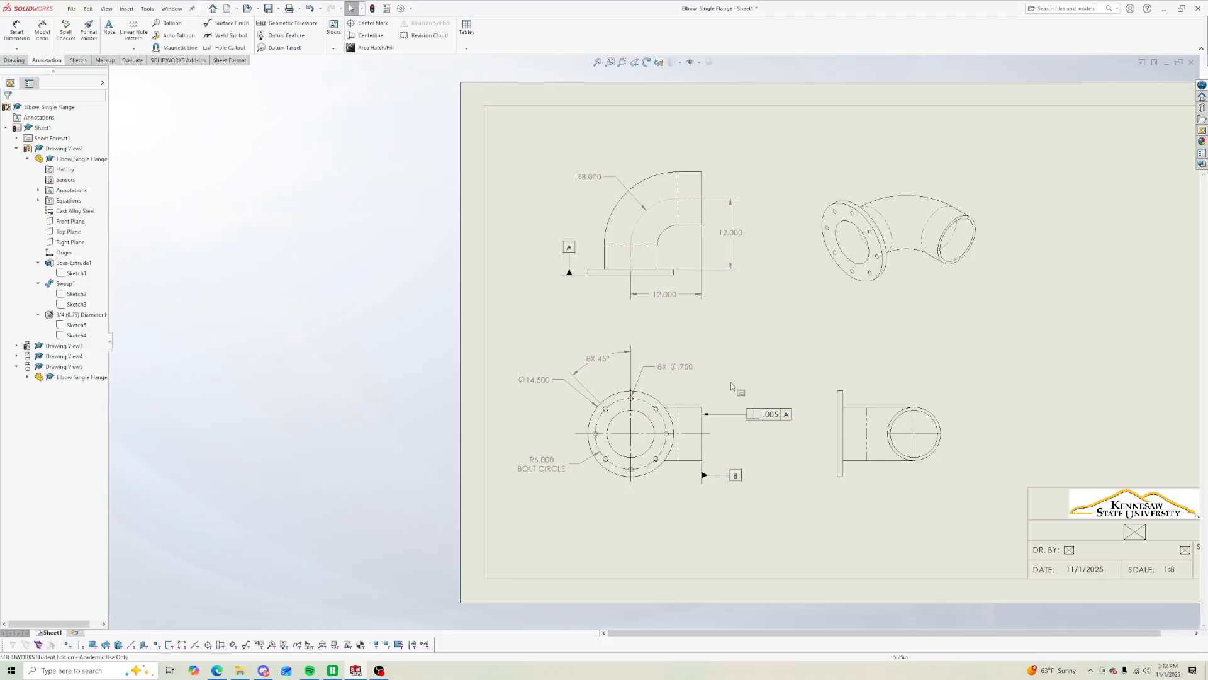
left_click(719, 415)
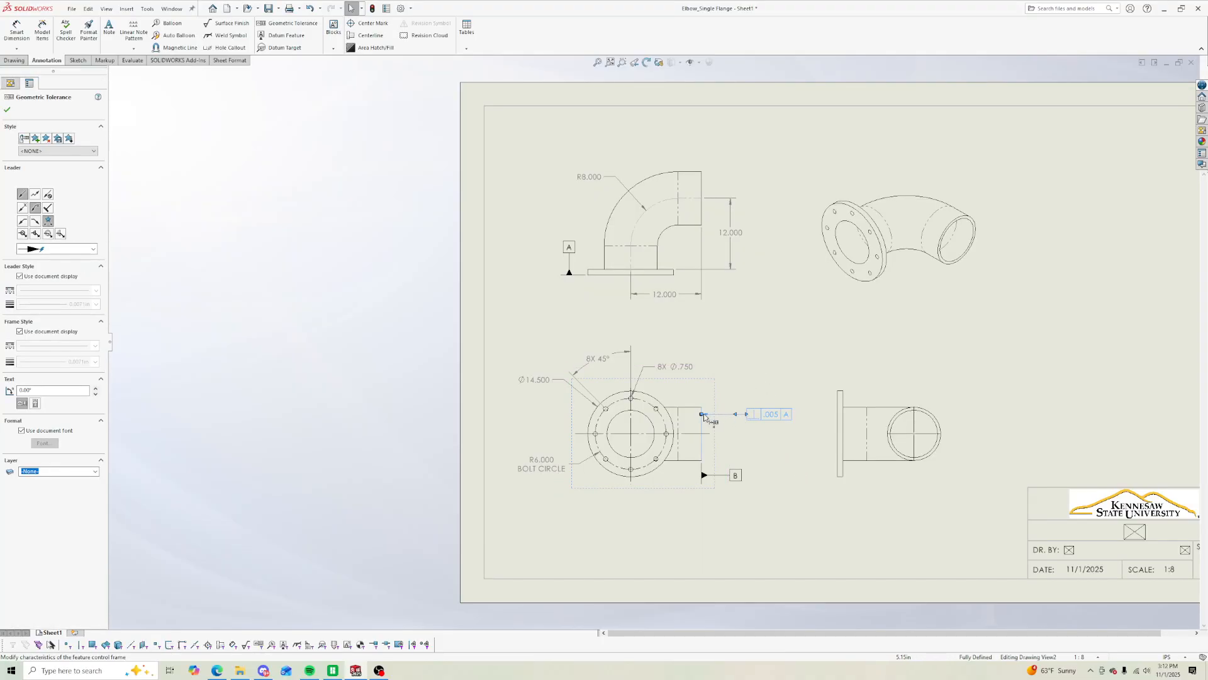
left_click_drag(703, 415, 703, 389)
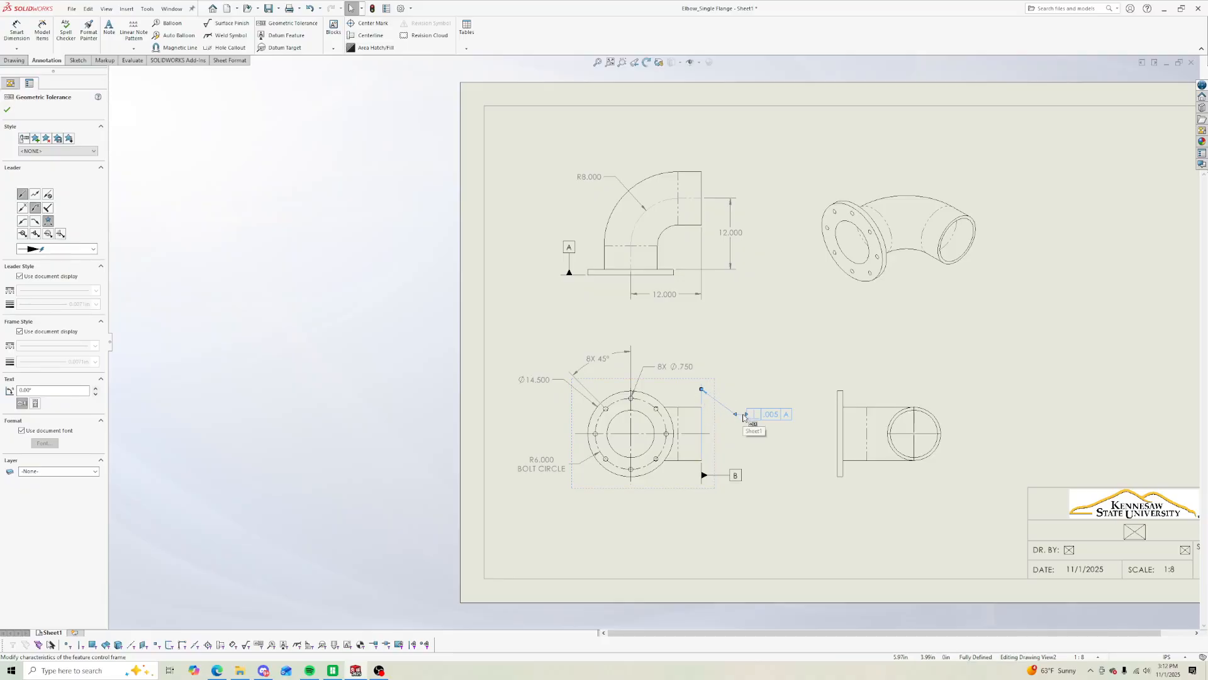
left_click_drag(757, 420, 743, 395)
left_click(763, 425)
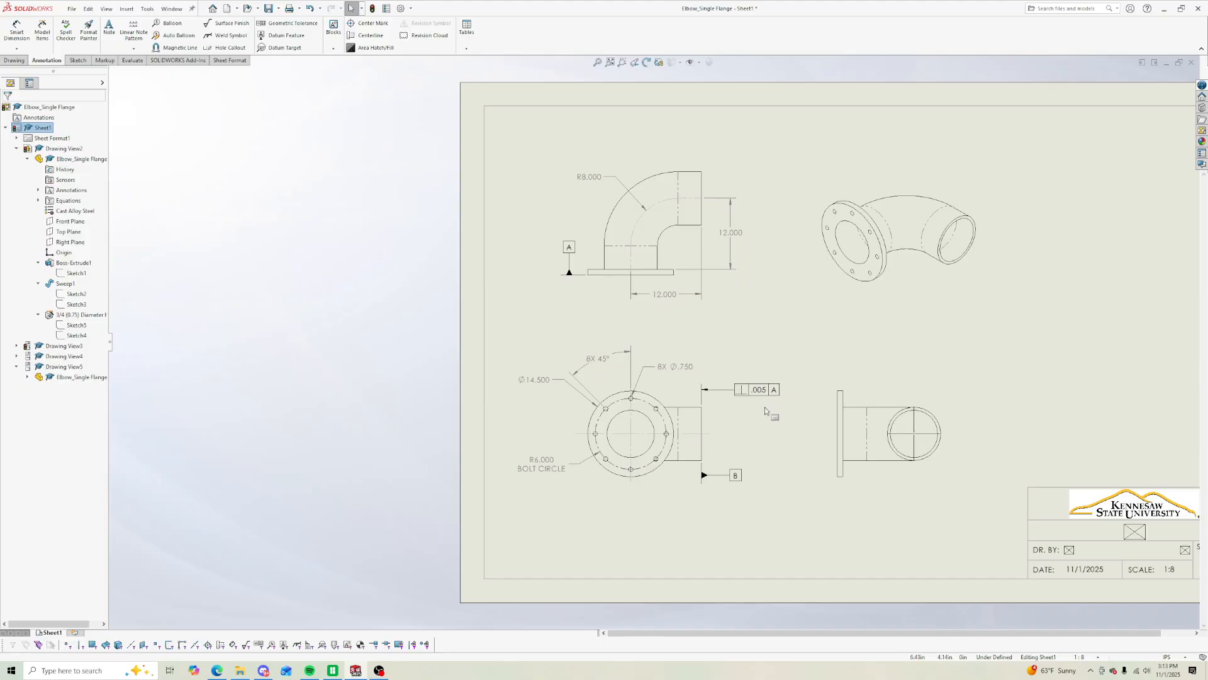
Step: Move the perpendicularity frame closer to the pipe's open end, leaving a short horizontal leader
mouse_move(746, 394)
left_mouse_down()
mouse_move(714, 395)
mouse_move(731, 395)
left_mouse_up()
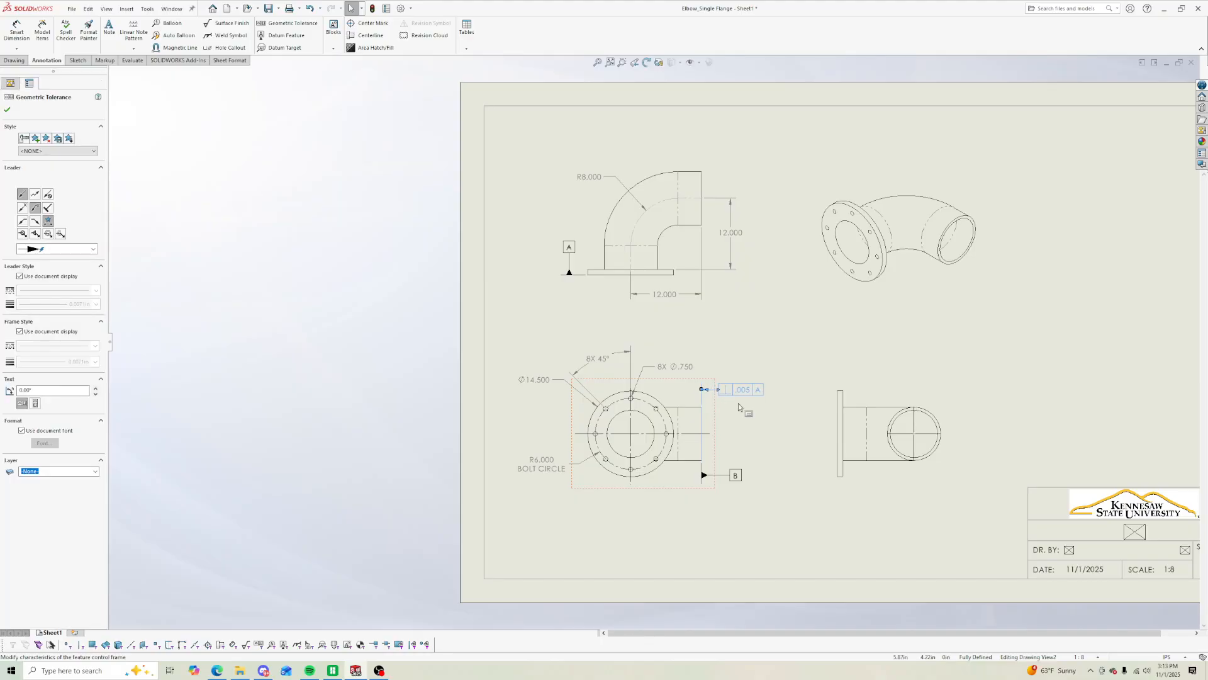
left_click(758, 430)
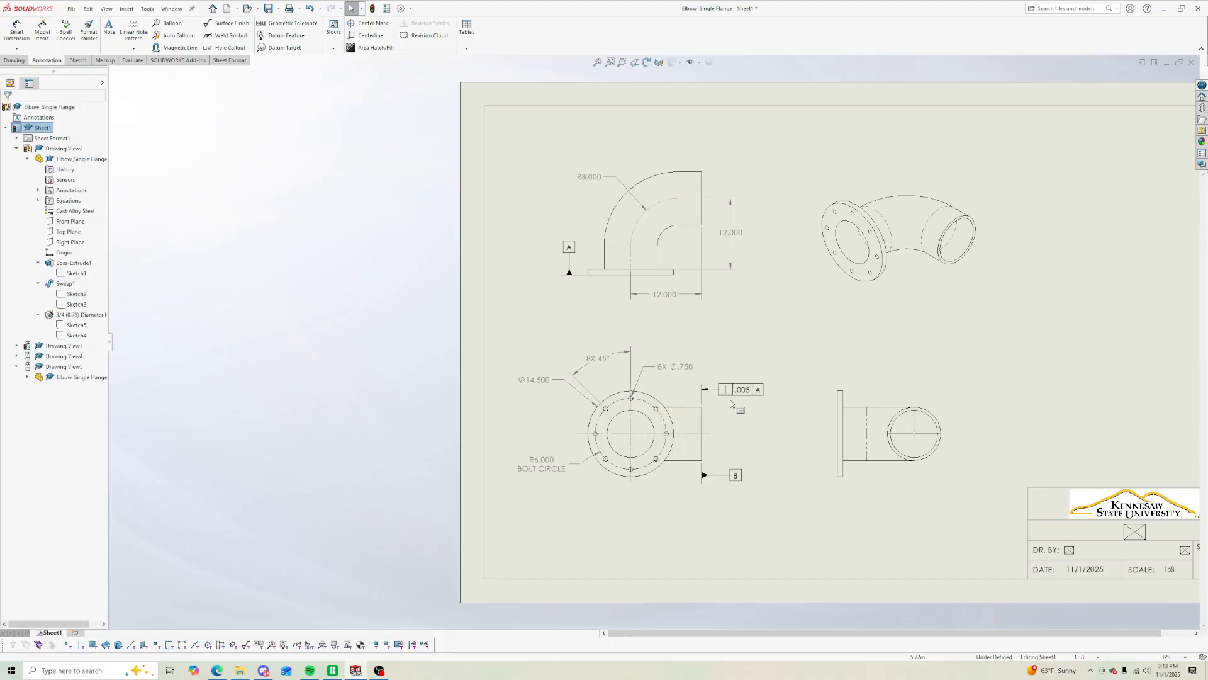
mouse_move(730, 395)
left_mouse_down()
mouse_move(699, 396)
mouse_move(735, 396)
left_mouse_up()
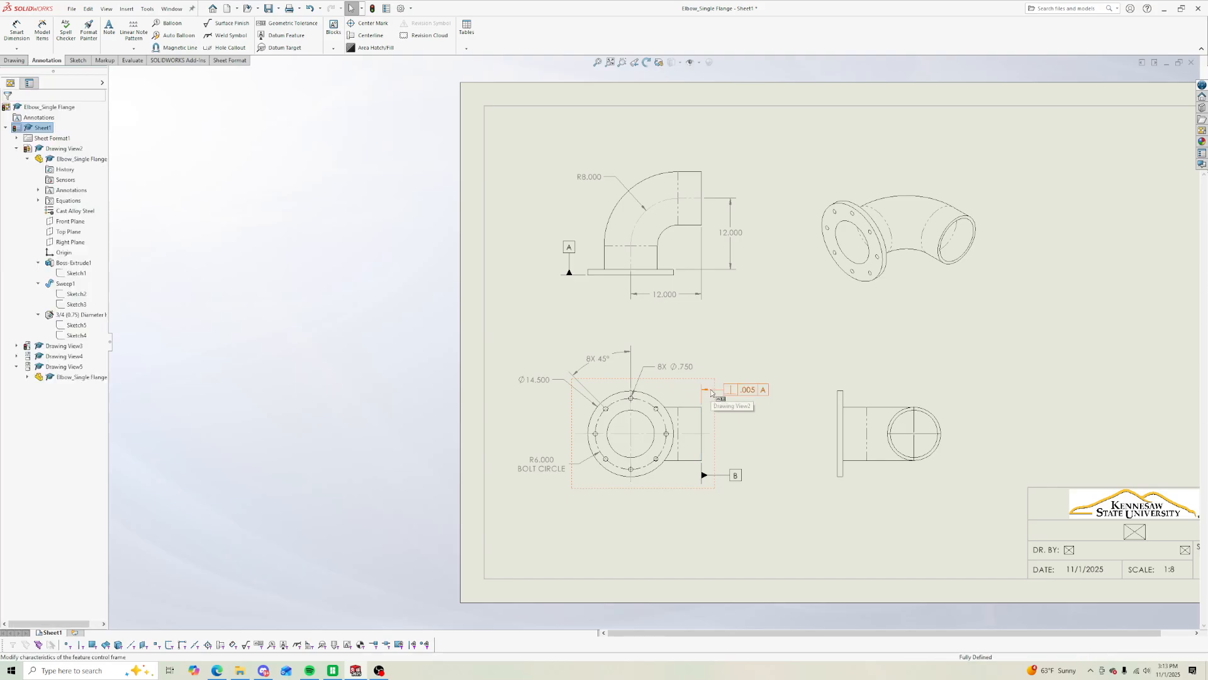
left_click(712, 392)
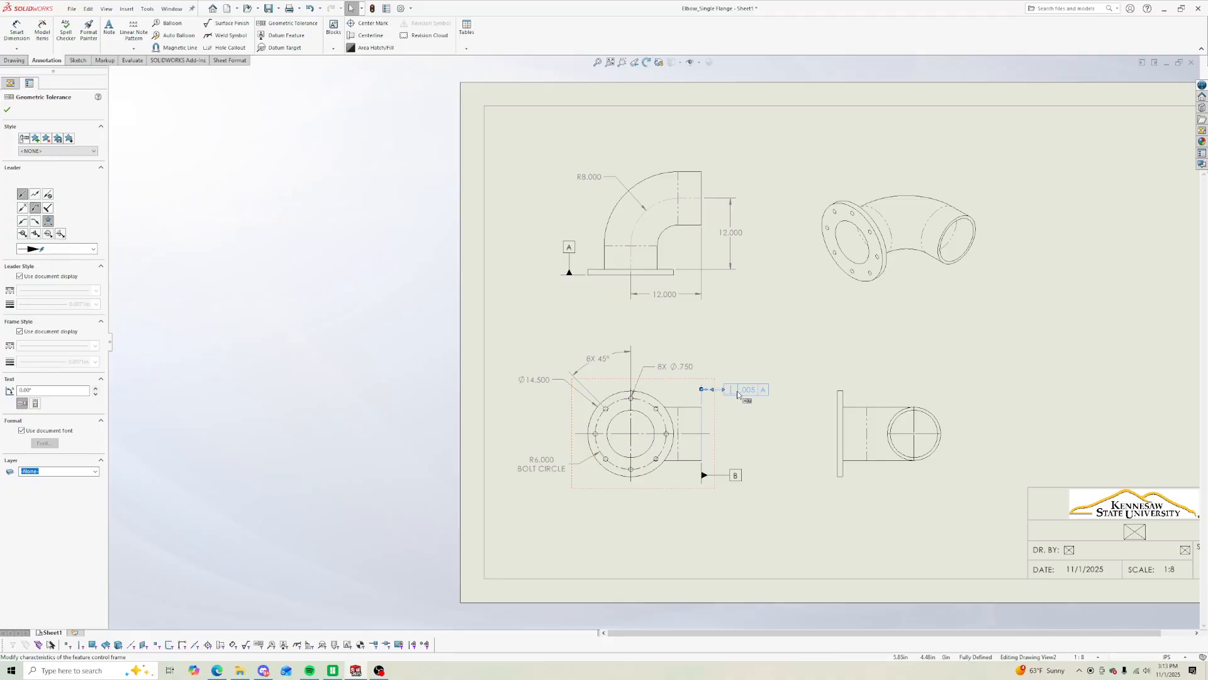
left_click(794, 435)
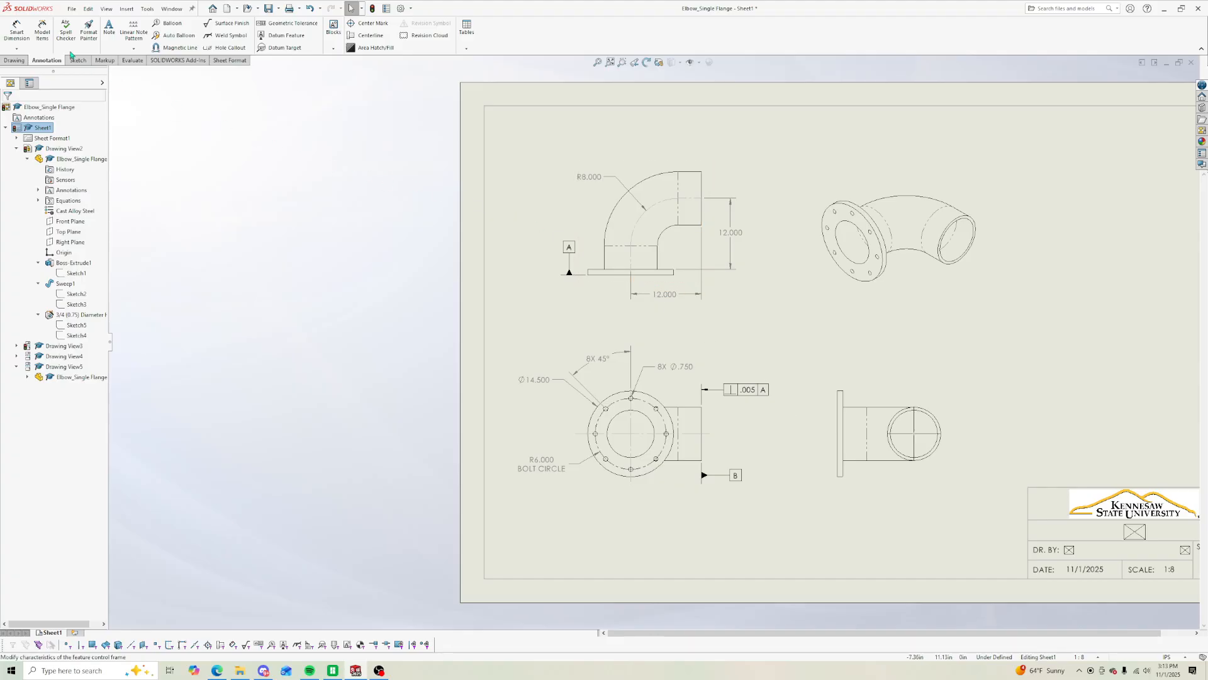
Step: Dimension the flange's thickness in the view showing the circular pipe opening, placing the value above the flange
left_click(16, 31)
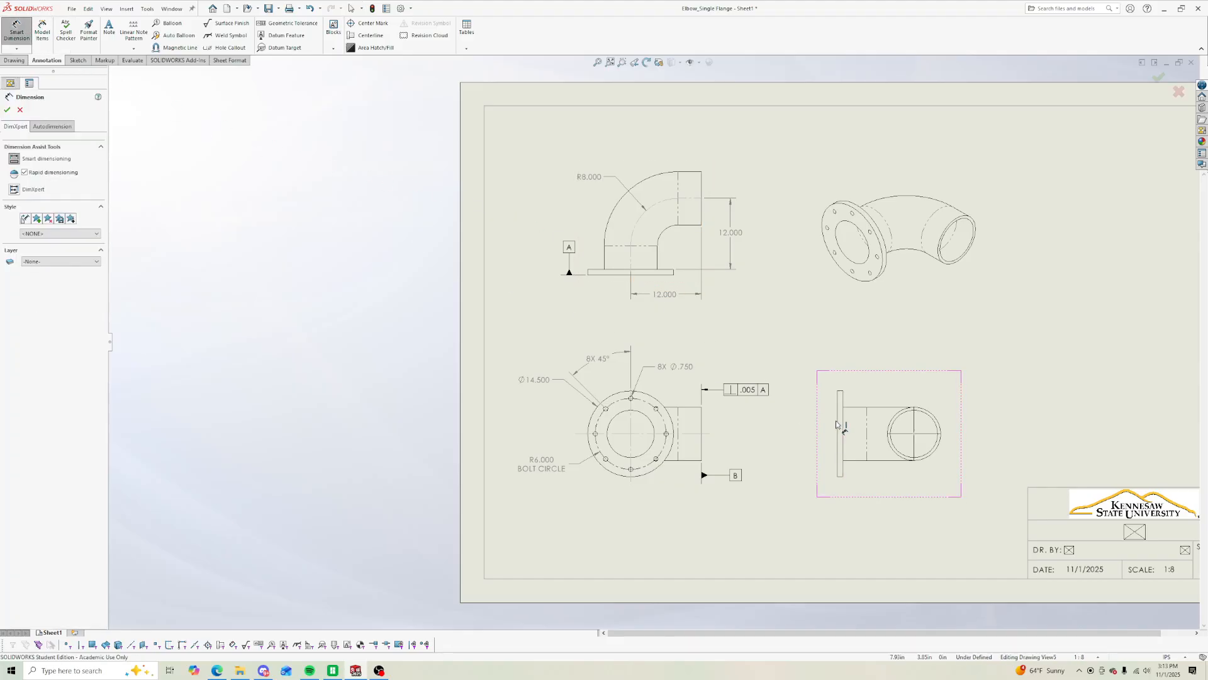
left_click(840, 423)
left_click(843, 419)
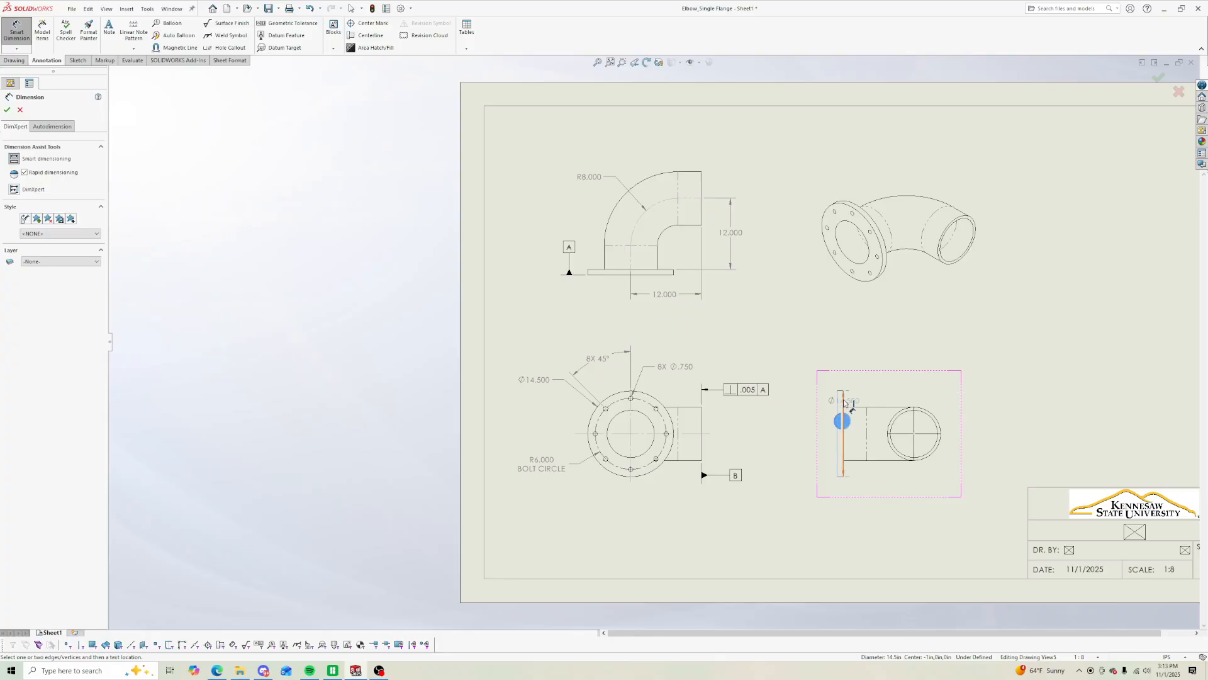
left_click(841, 393)
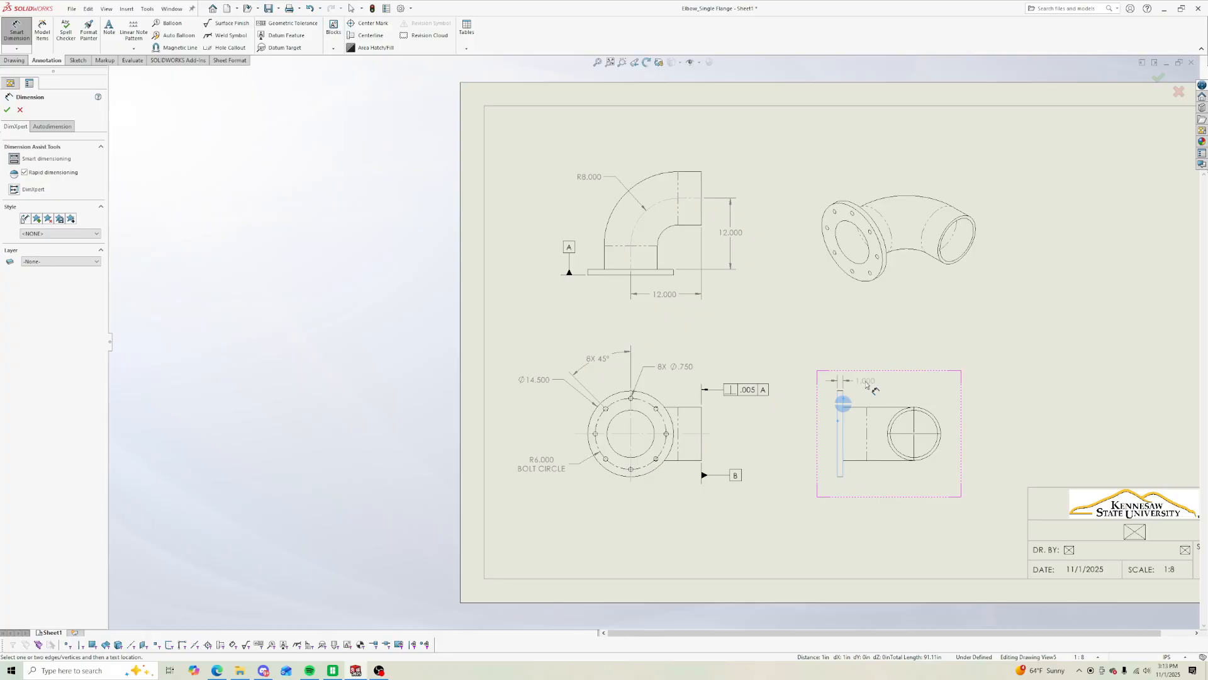
left_click(871, 385)
left_click(999, 412)
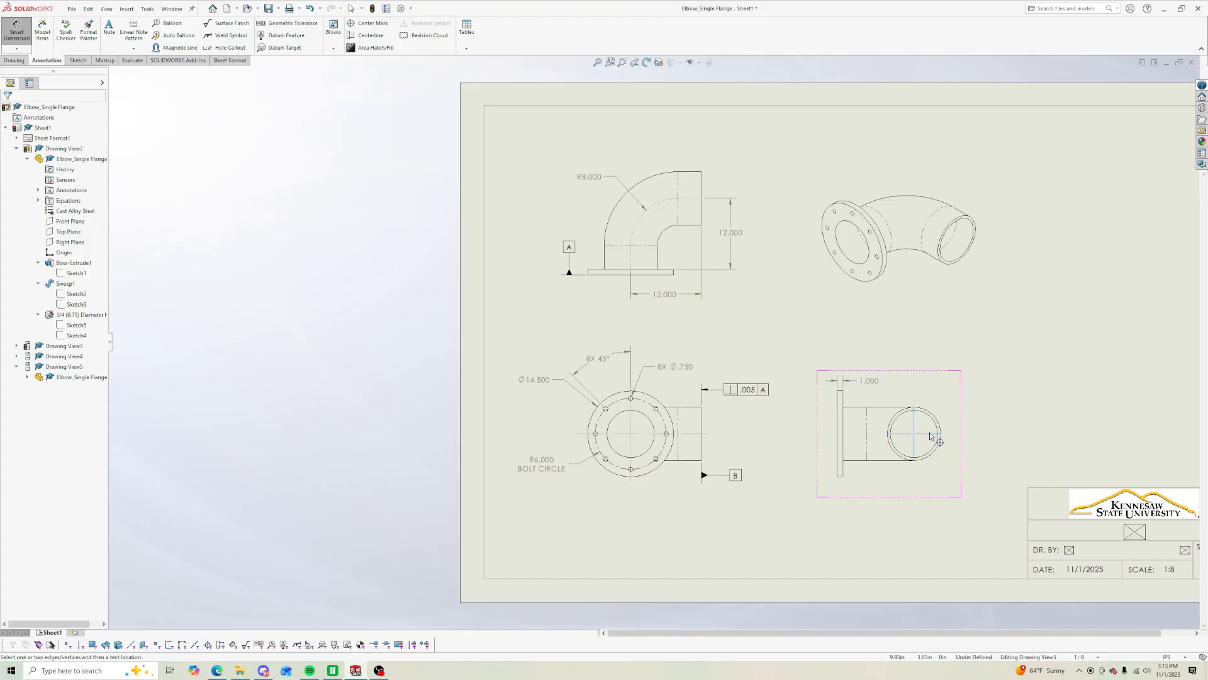
Step: Try to adjust the lengths of the center mark's lines on the circular pipe opening
scroll(930, 436, "down", 3)
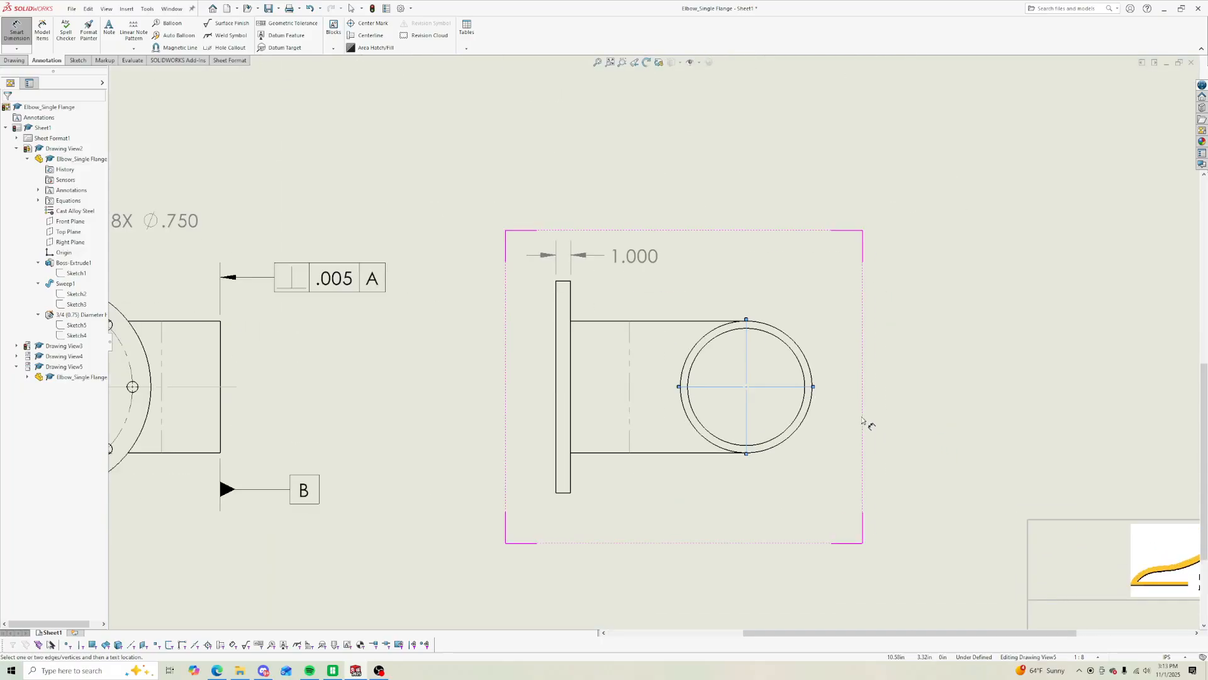
scroll(801, 387, "down", 1)
left_click_drag(798, 381, 841, 381)
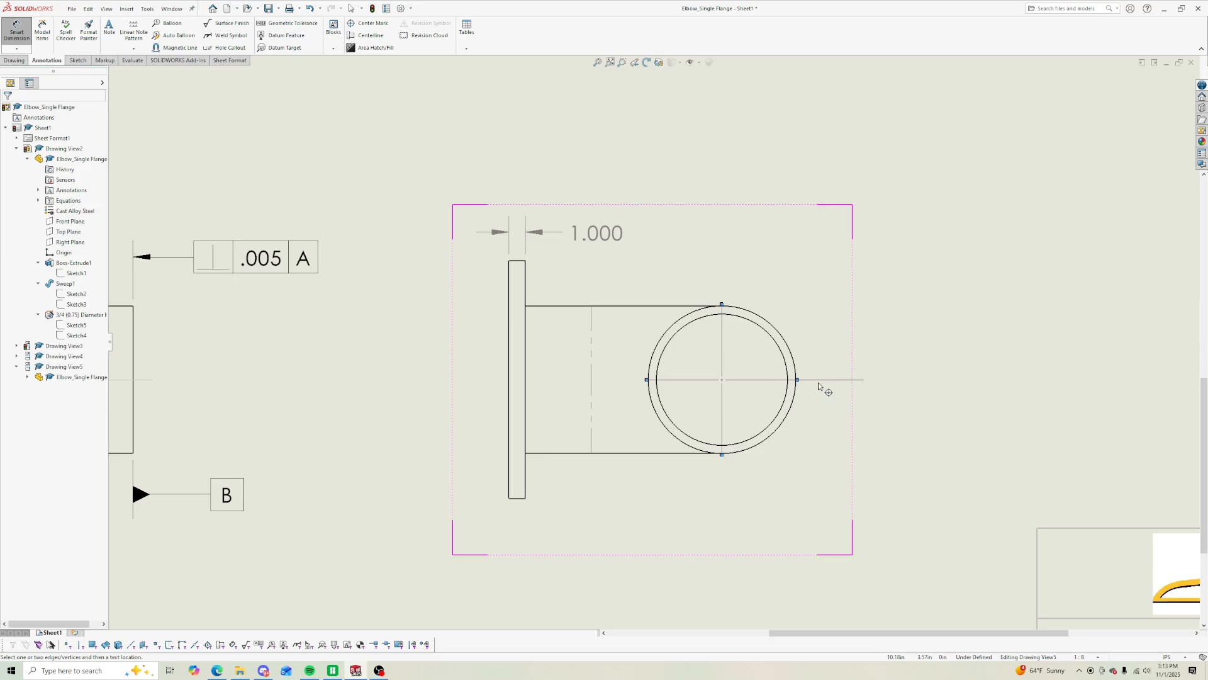
left_click(767, 380)
left_click(722, 363)
key("Escape")
key("Escape")
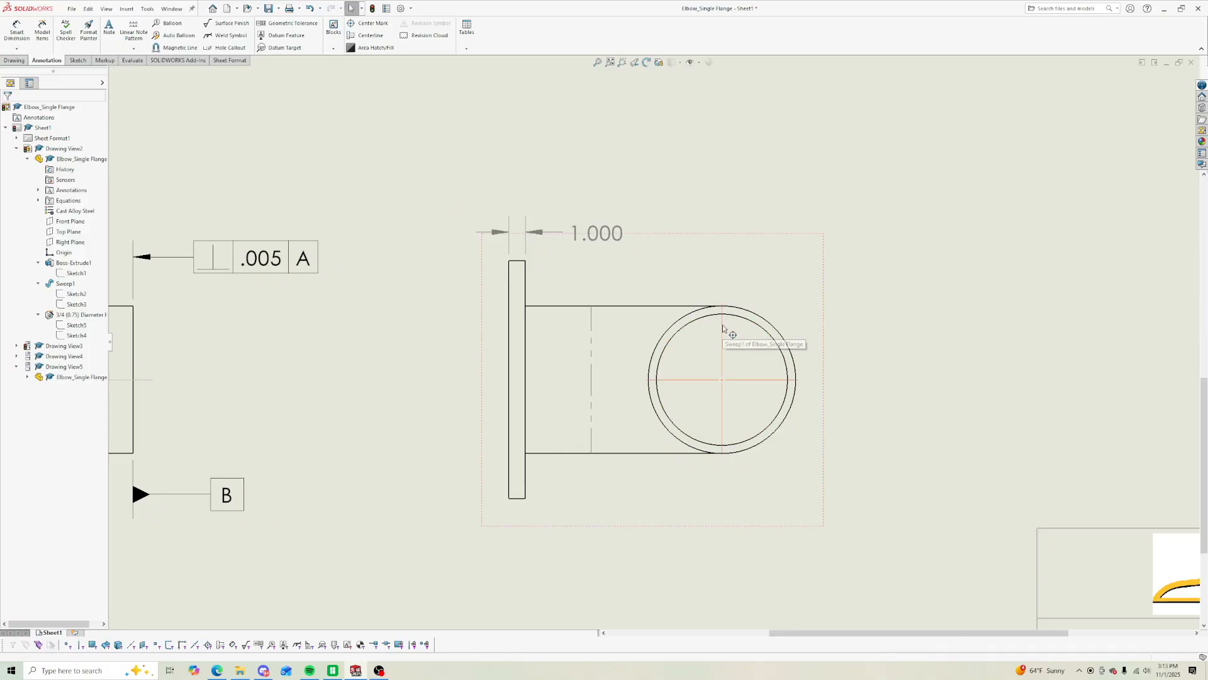
left_click(722, 310)
left_click_drag(722, 305, 733, 348)
left_click_drag(722, 304, 723, 346)
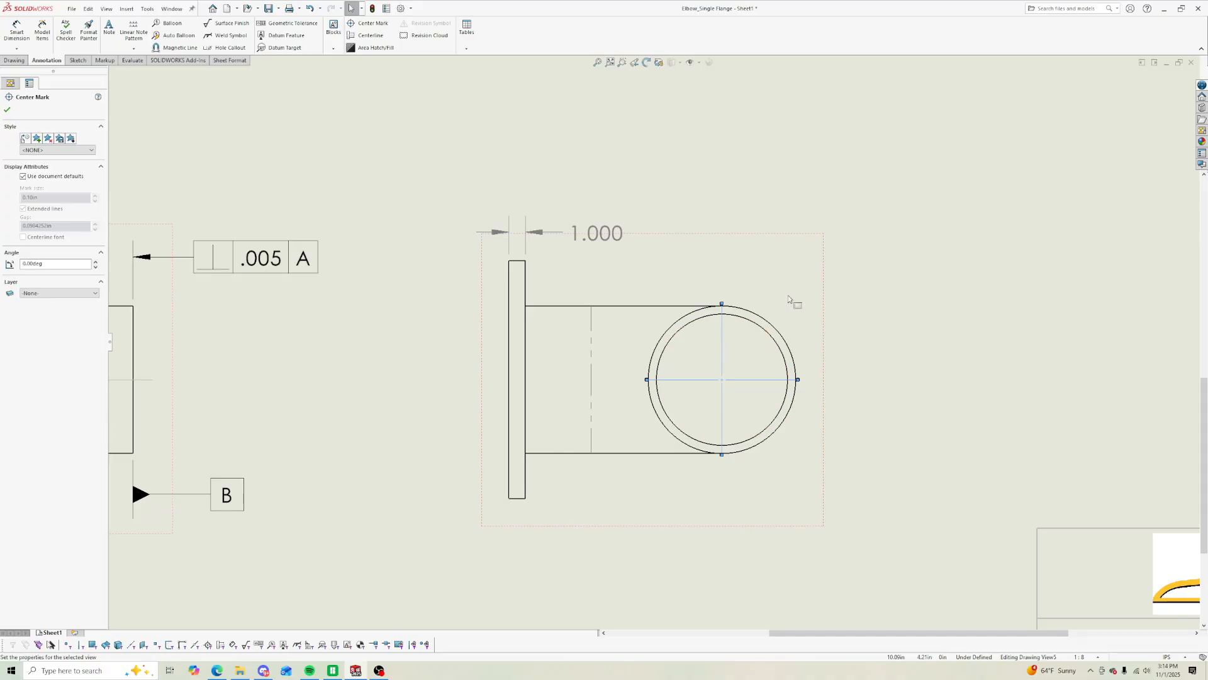
left_click(863, 324)
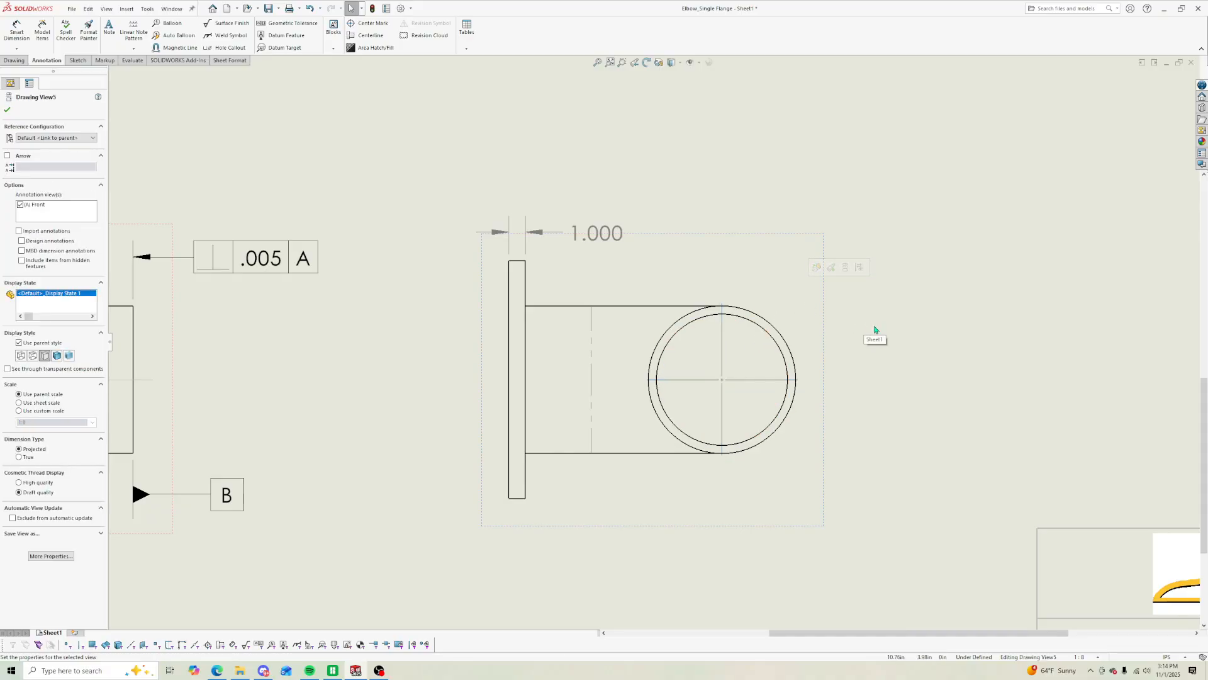
Step: Delete the center mark from the circular pipe opening in the view with the flange thickness dimension
left_click(859, 343)
left_click(726, 353)
key("Delete")
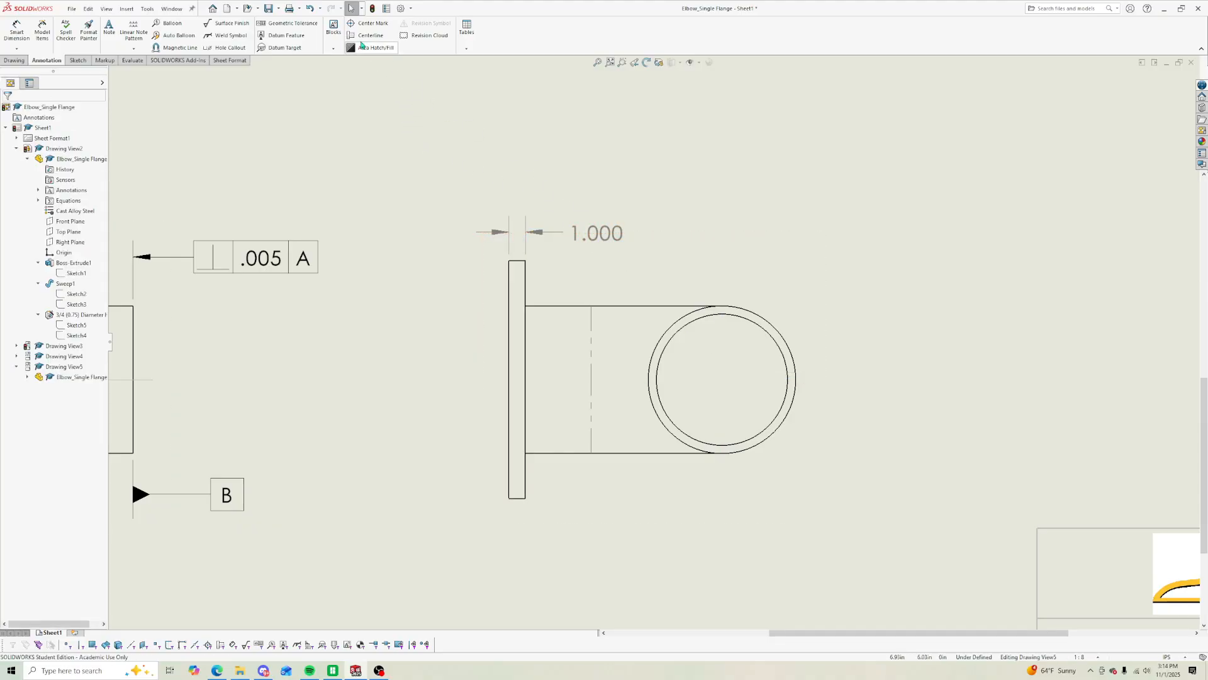
Step: Add a horizontal centerline between the pipe's upper and lower edges in the flange thickness view and extend it past the circular opening
left_click(566, 376)
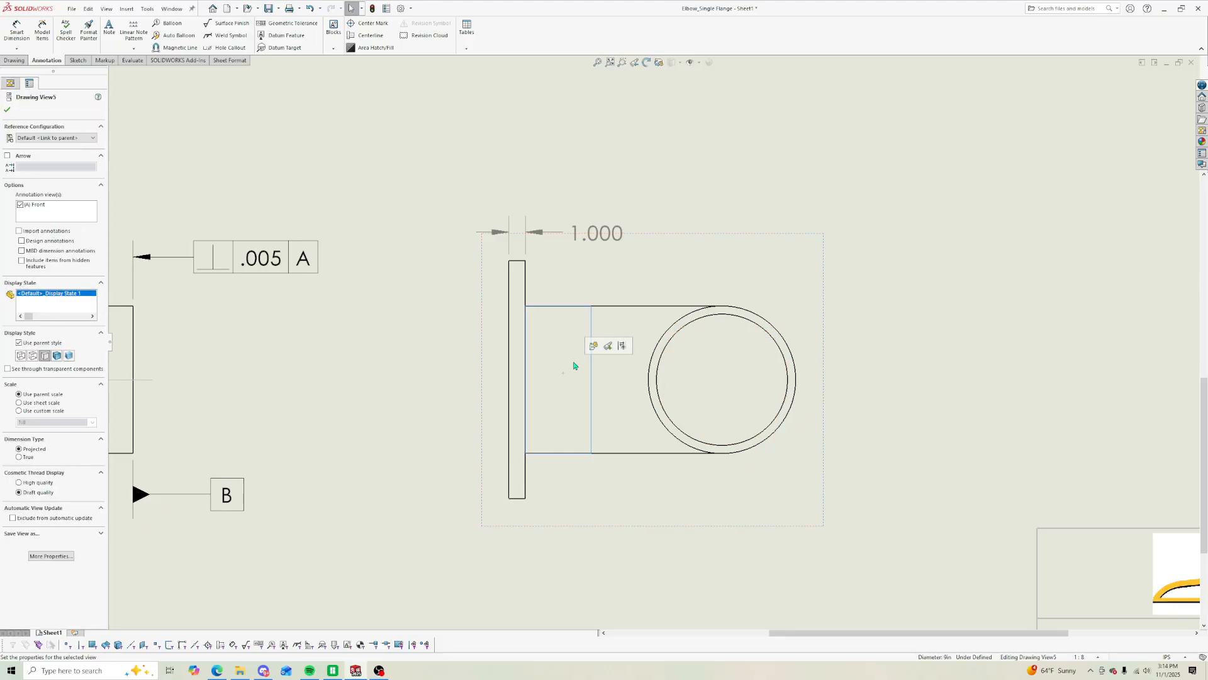
left_click(372, 35)
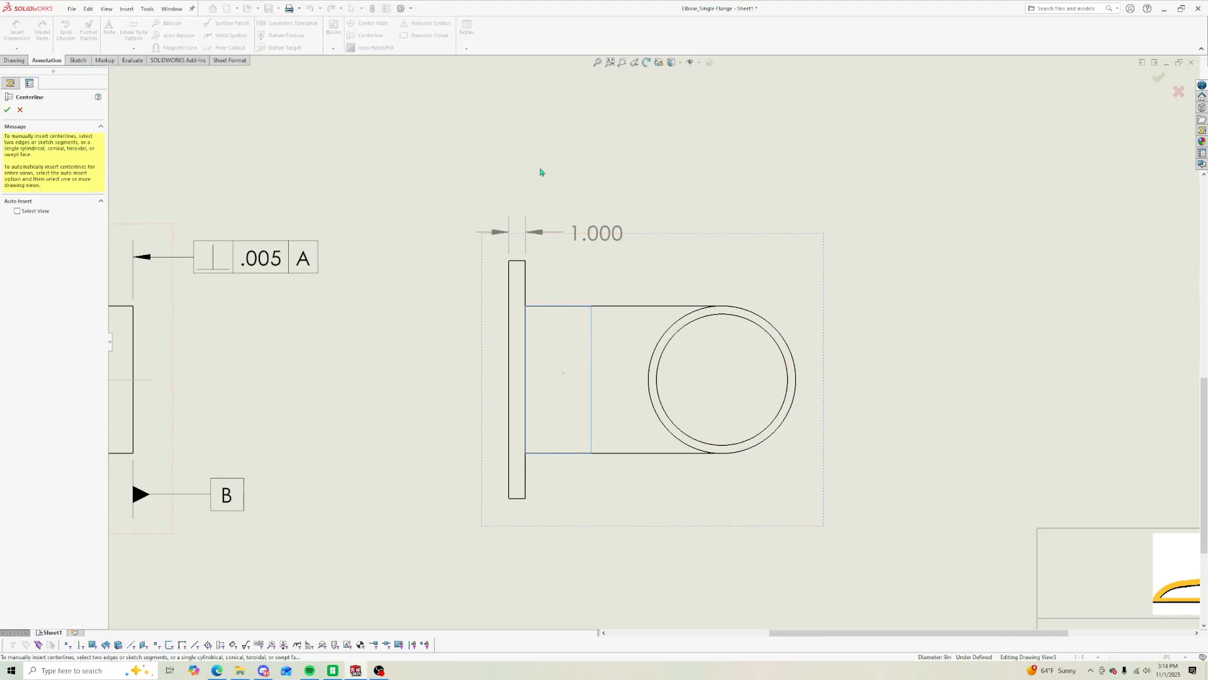
left_click(626, 308)
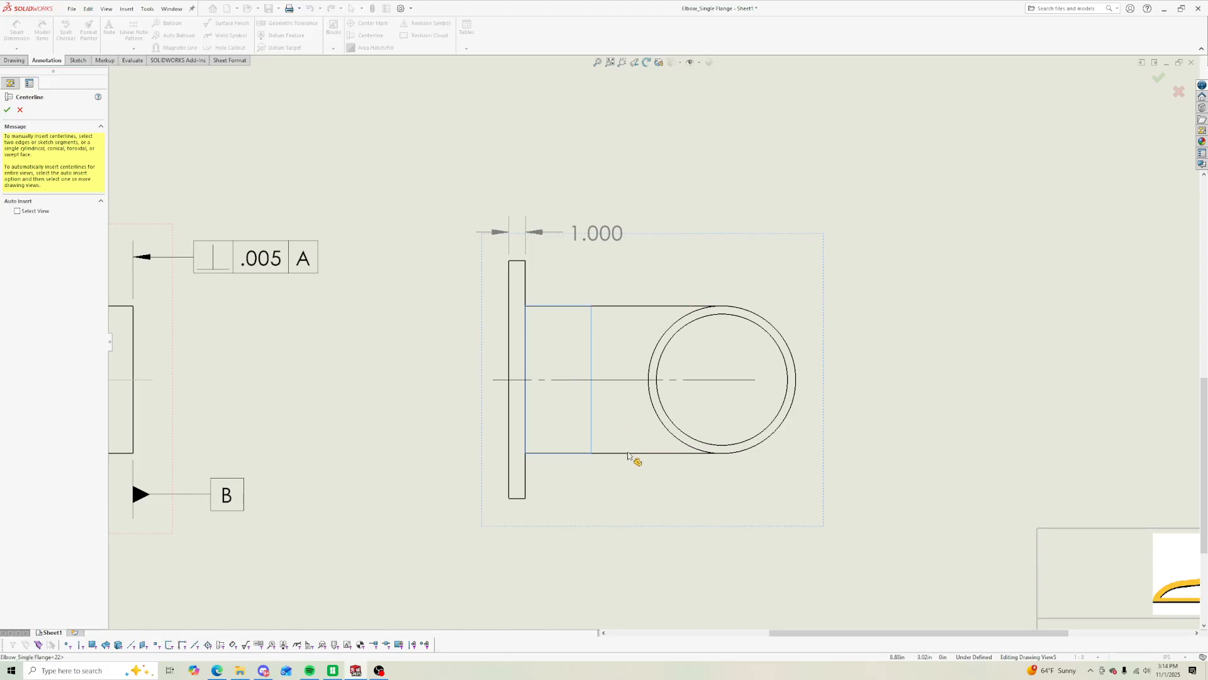
left_click(638, 450)
left_click(7, 110)
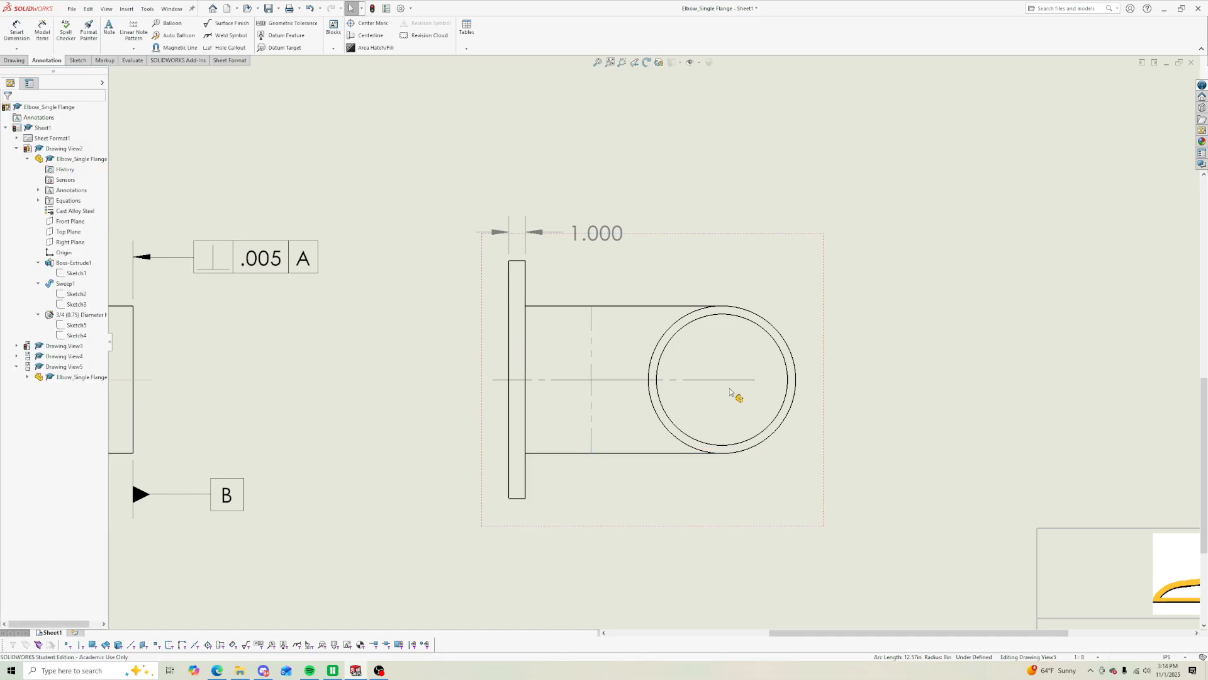
left_click(753, 384)
left_click_drag(755, 384, 790, 384)
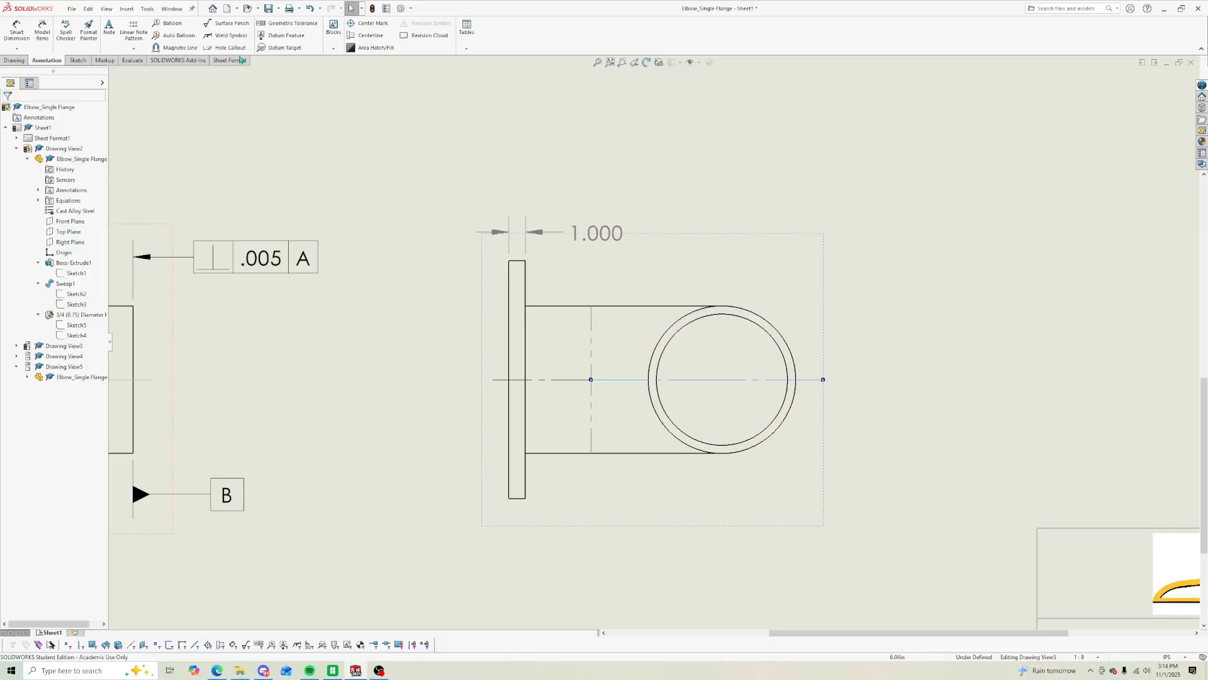
Step: Try to add a centerline between the inner and outer circles of the pipe opening
left_click(368, 35)
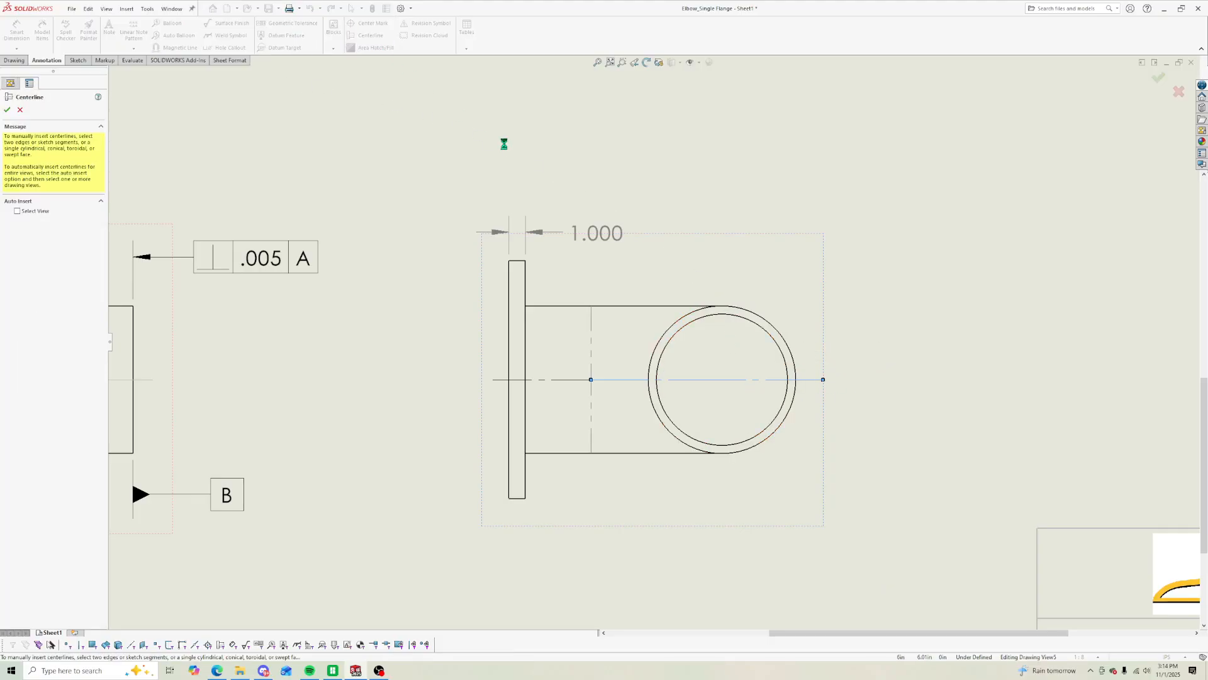
left_click(709, 319)
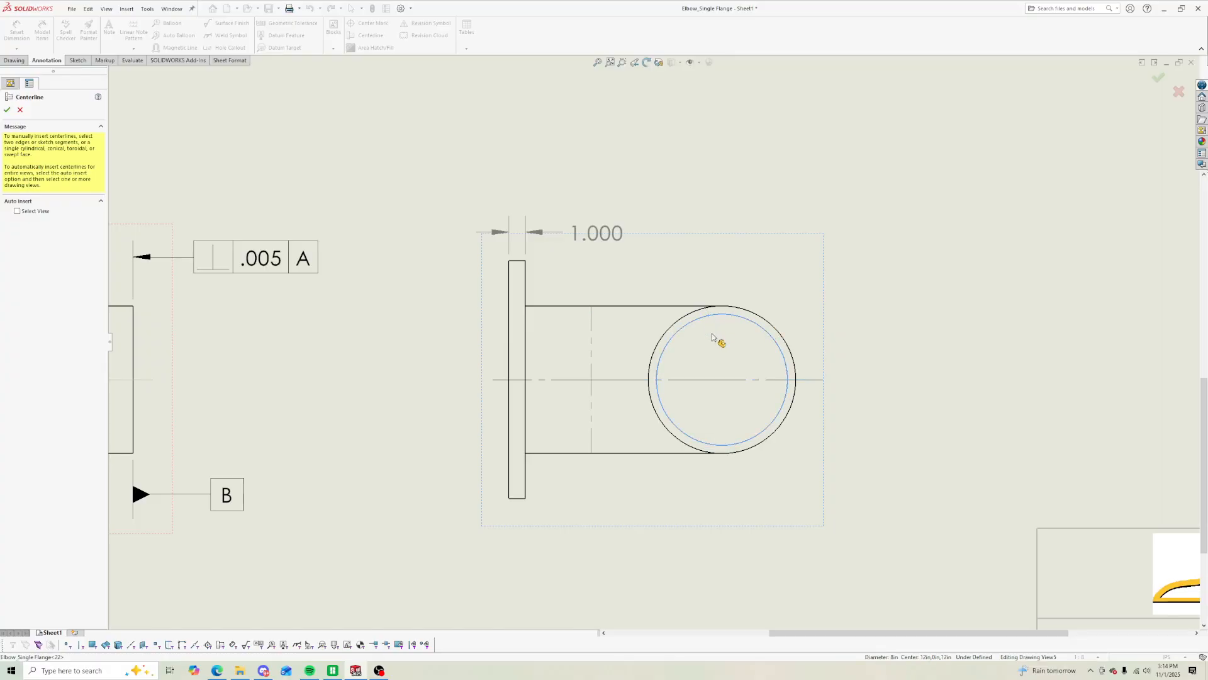
left_click(749, 449)
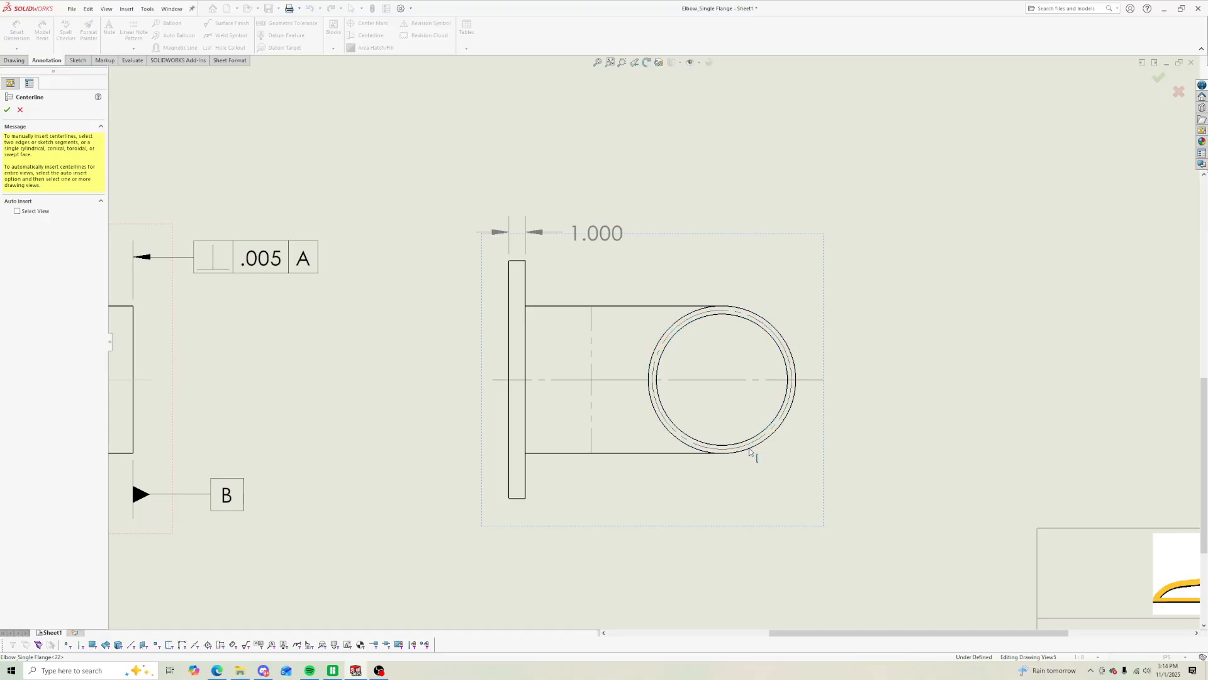
left_click(7, 109)
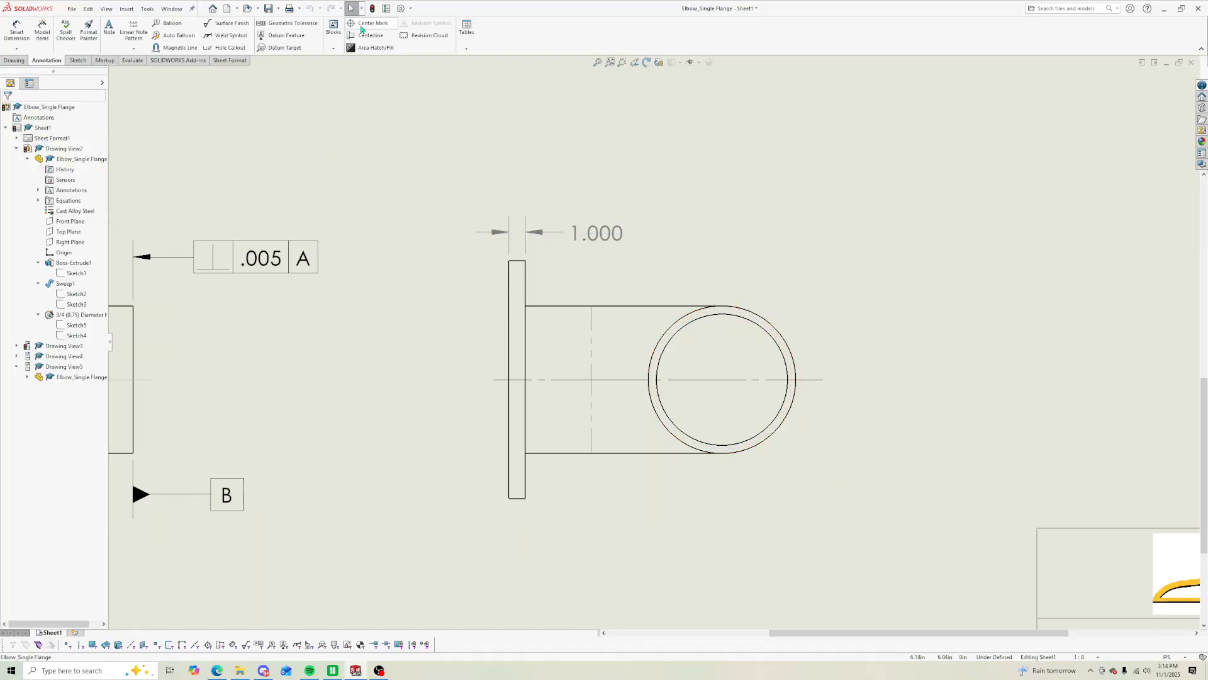
Step: Add a center mark to the inner circle of the pipe opening in the flange thickness view
left_click(368, 23)
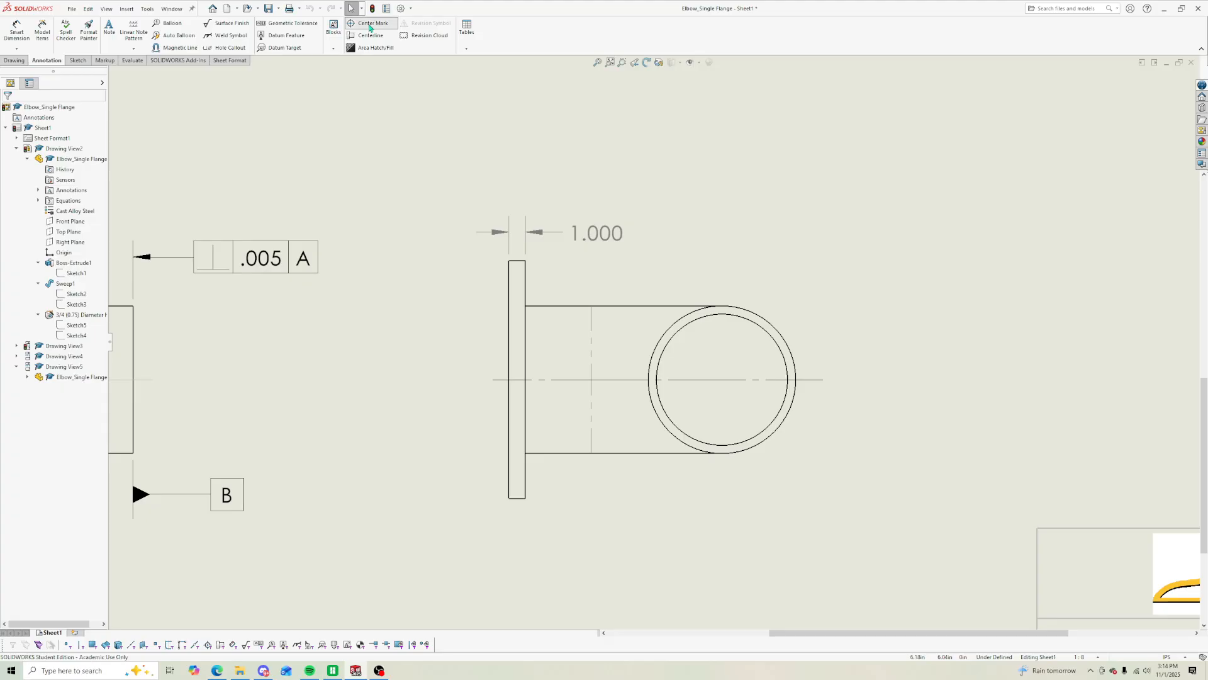
left_click(728, 318)
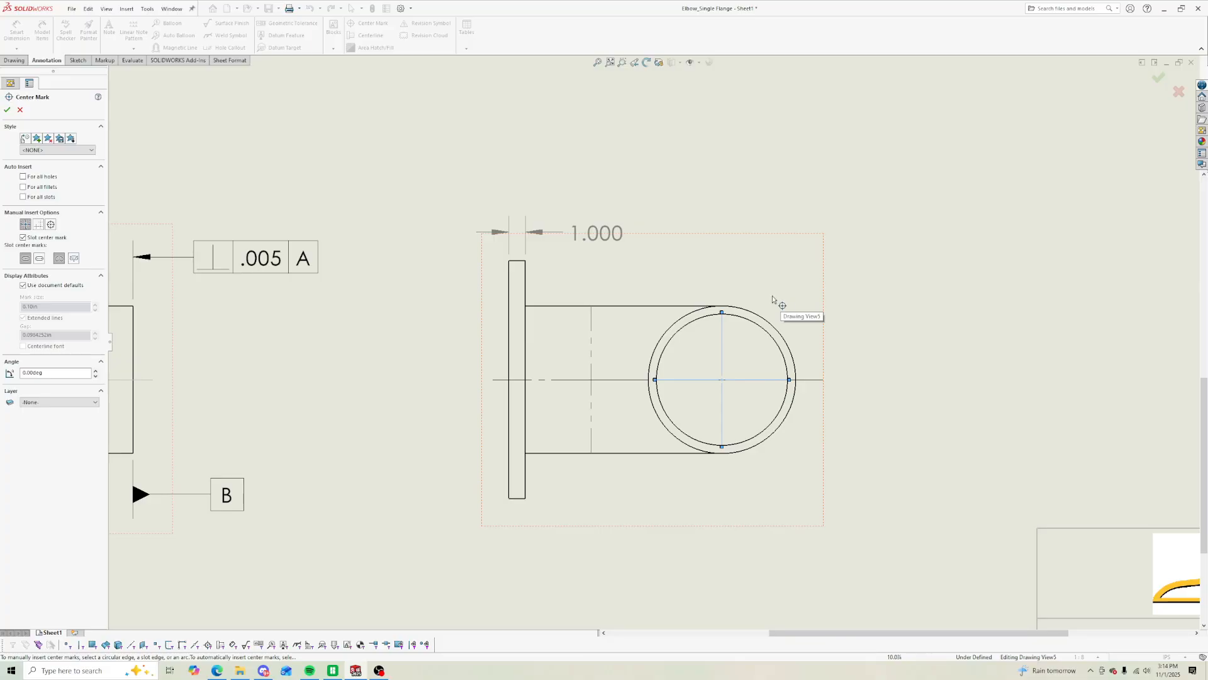
left_click(592, 341)
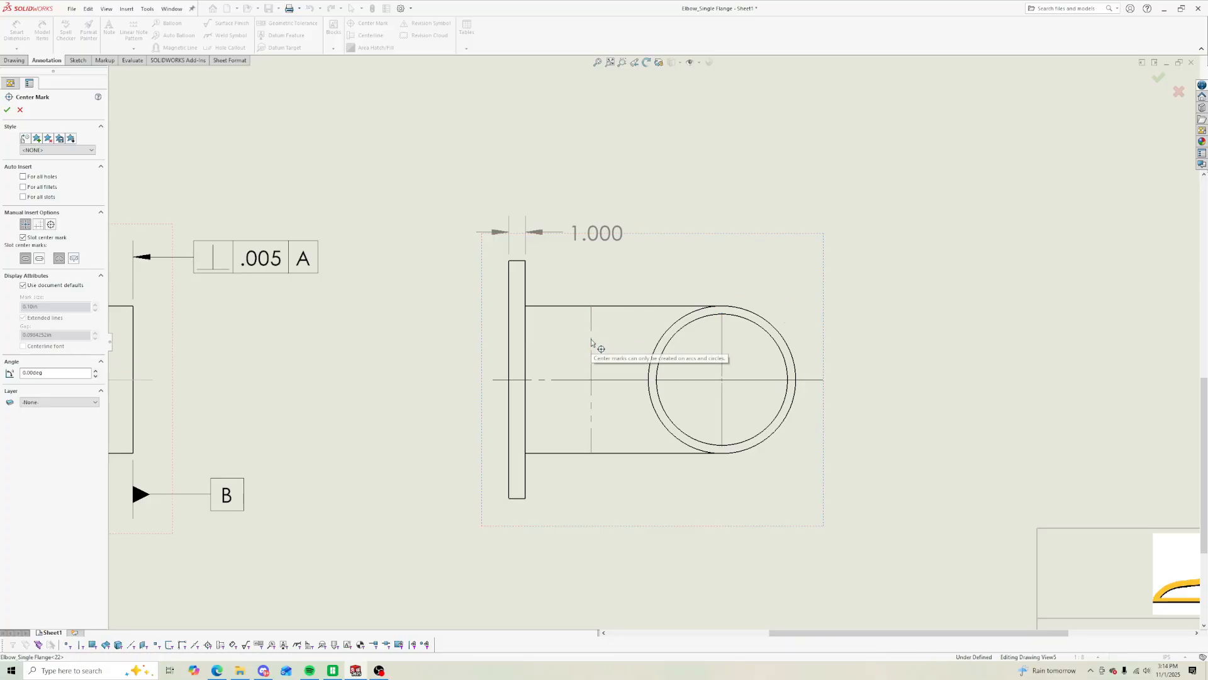
right_click(591, 340)
key("Escape")
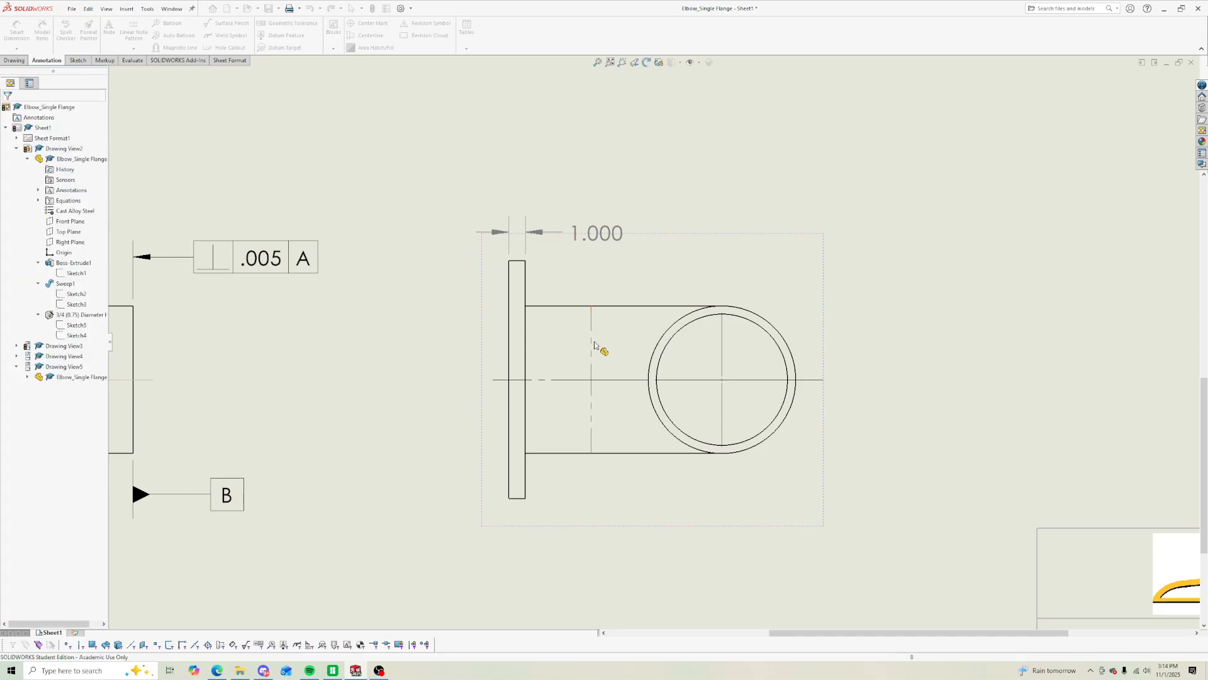
Step: Try to remove the vertical dashed line crossing the pipe between the flange and the circular opening
right_click(592, 345)
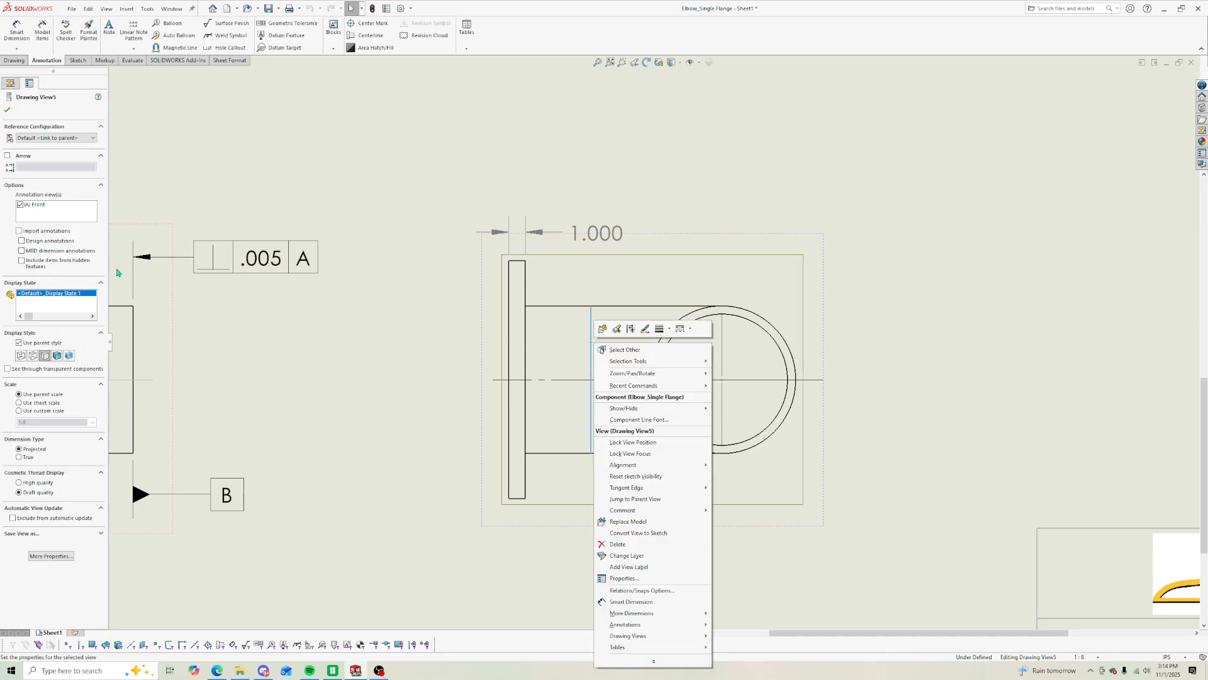
left_click(298, 377)
left_click(592, 354)
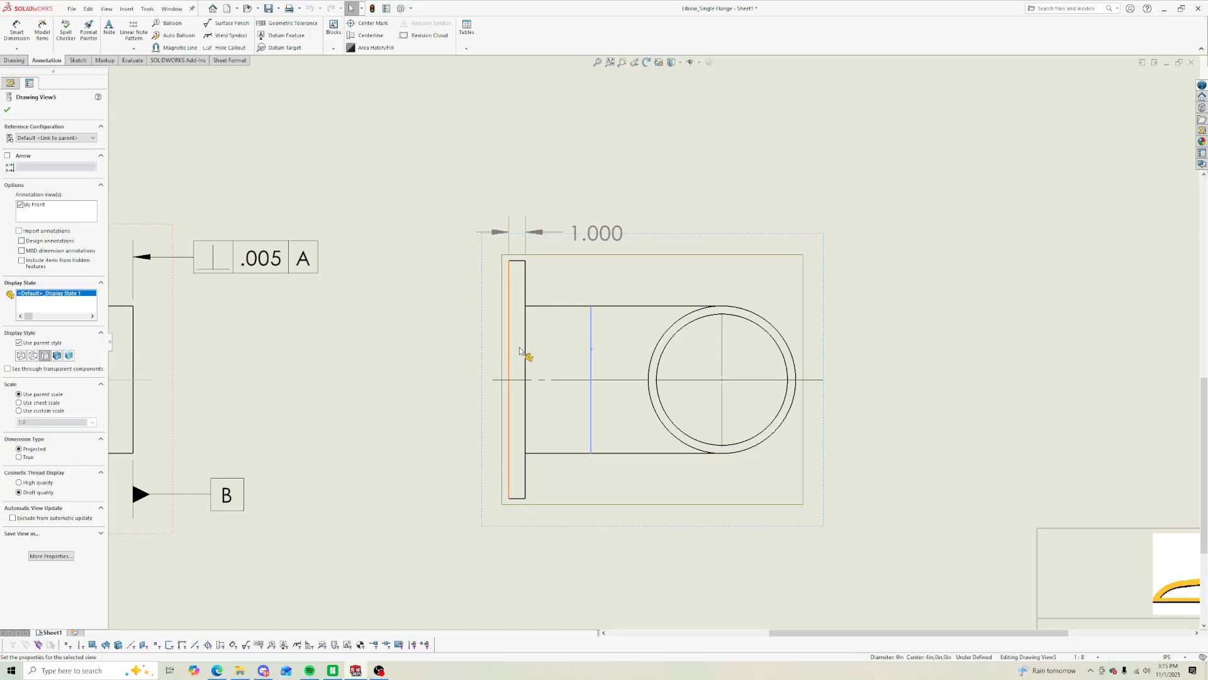
right_click(593, 346)
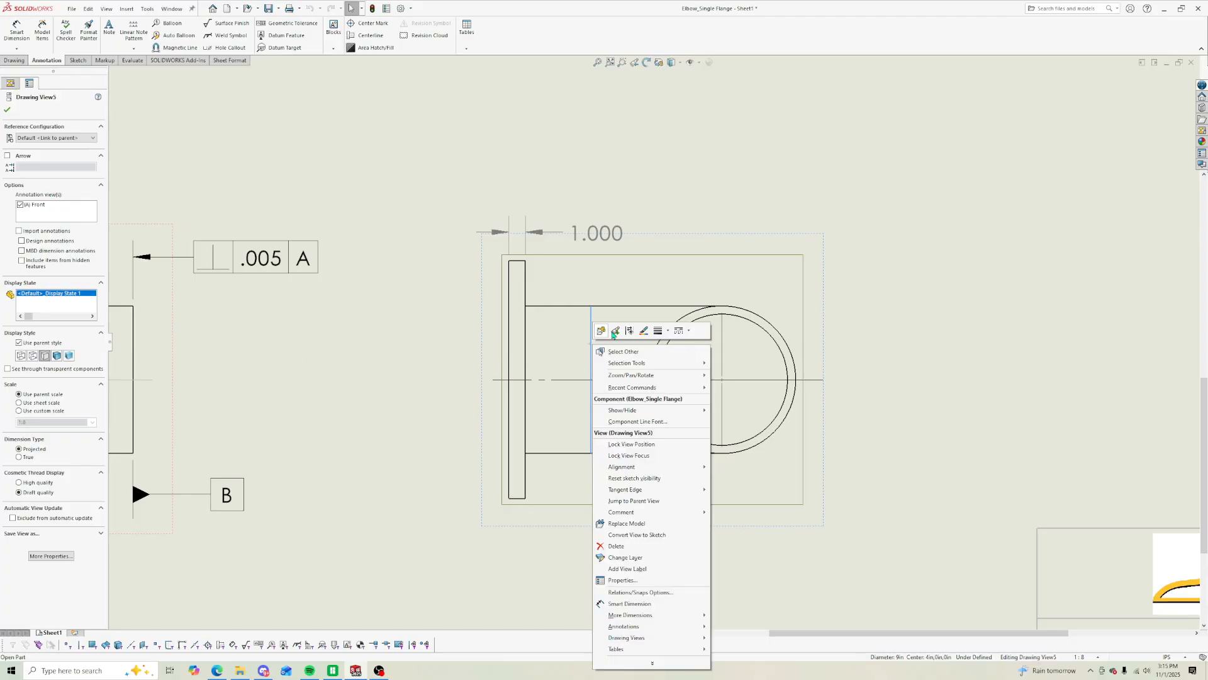
left_click(624, 278)
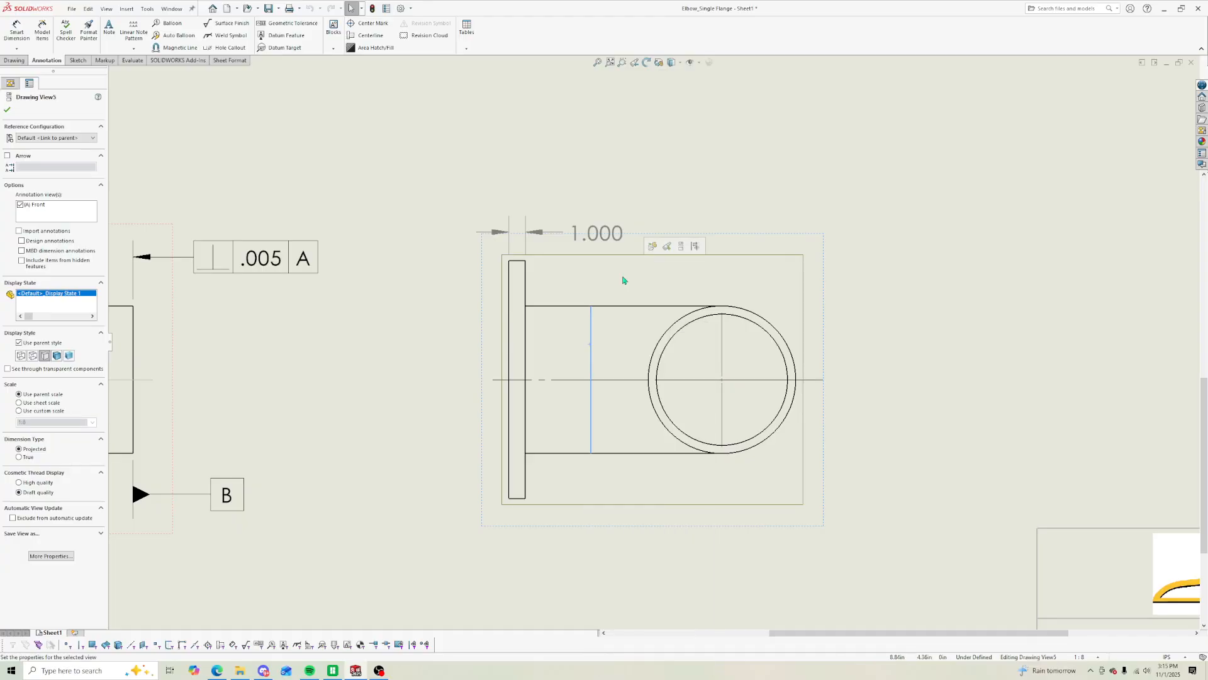
key("Escape")
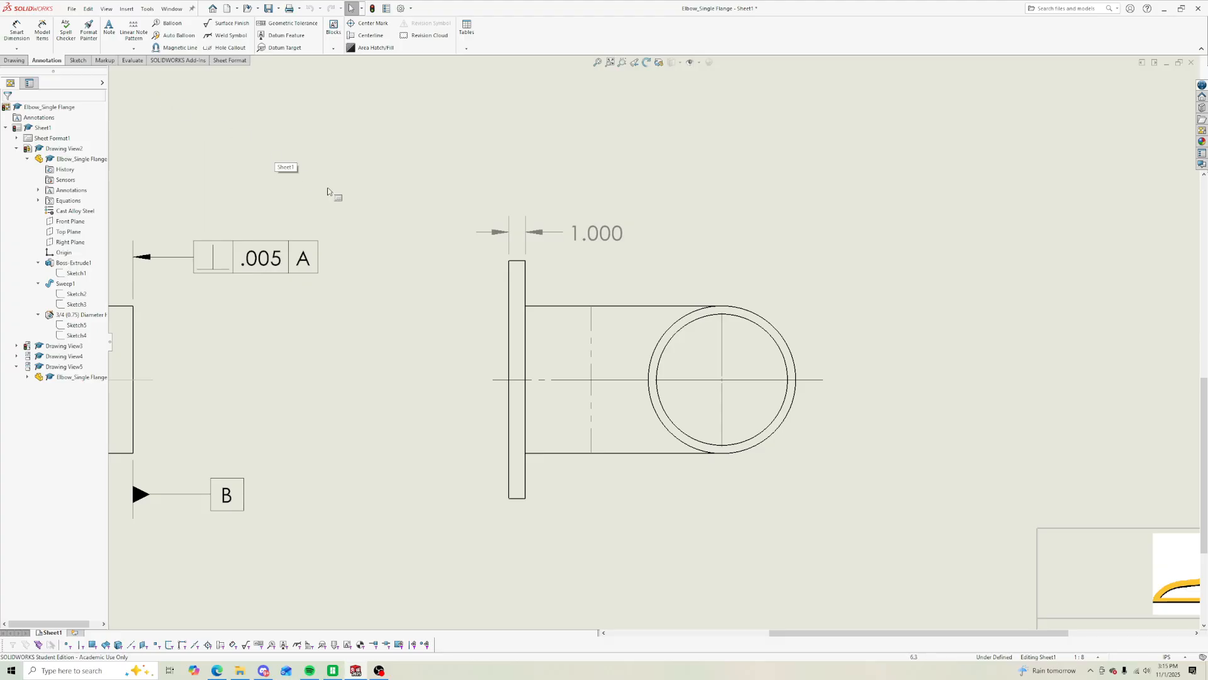
left_click(592, 325)
key("Delete")
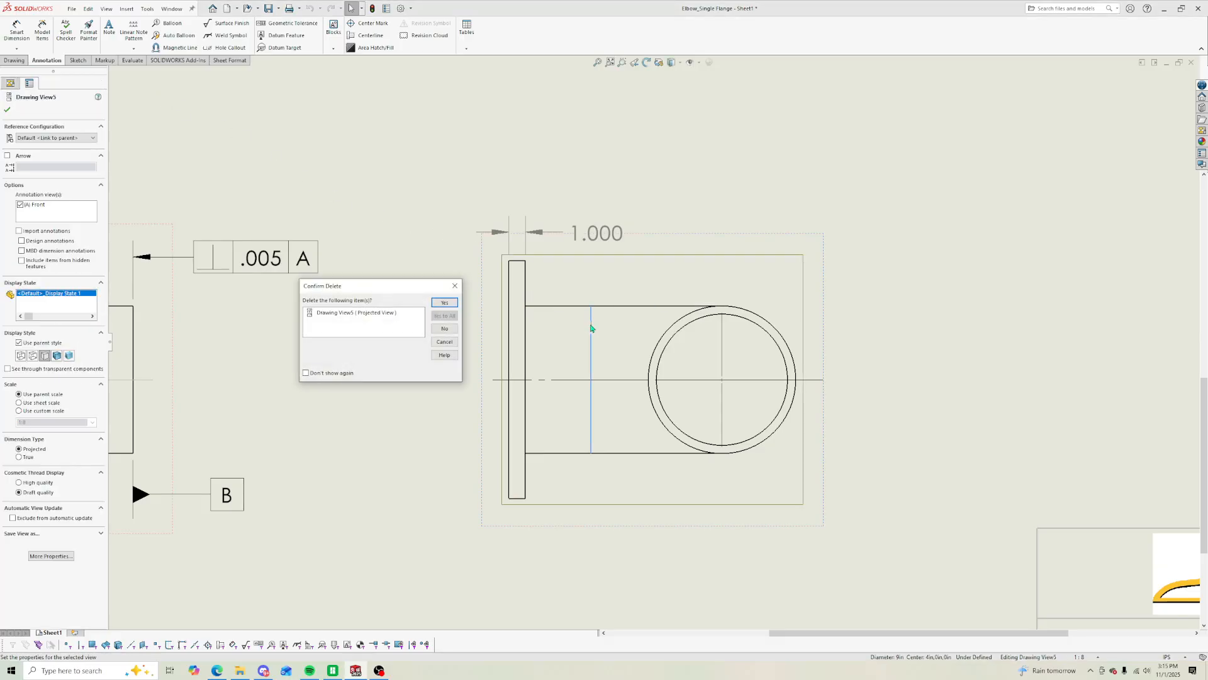
left_click(445, 329)
left_click(343, 310)
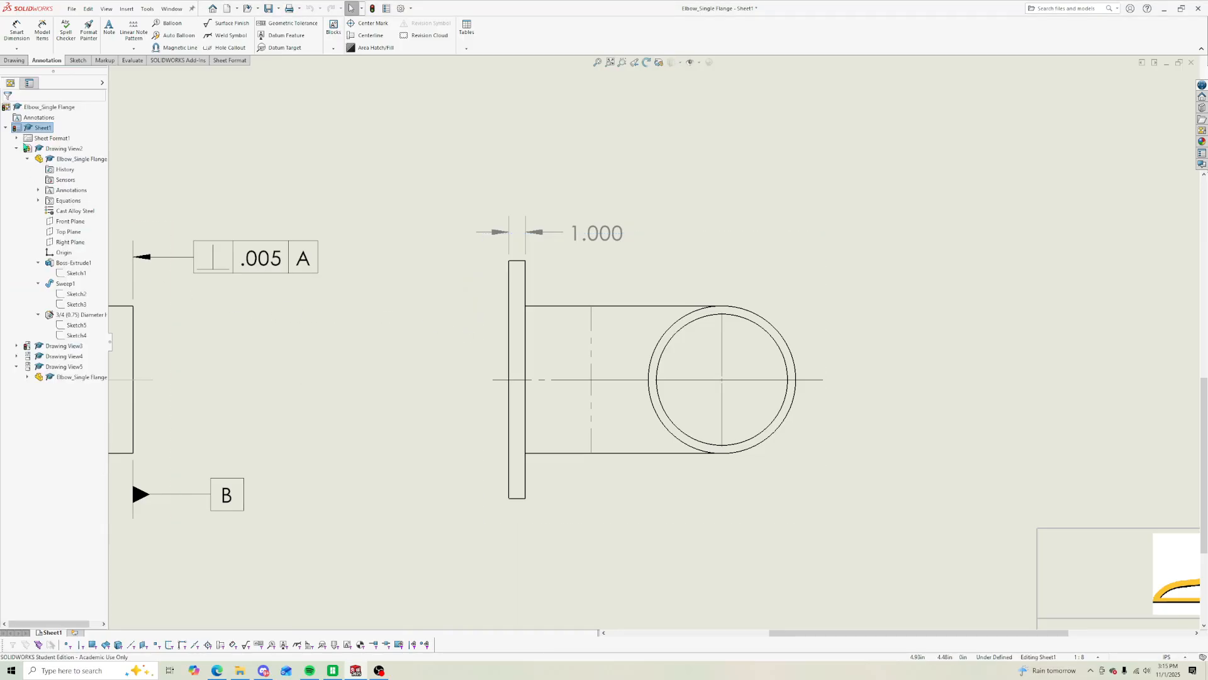
left_click(78, 61)
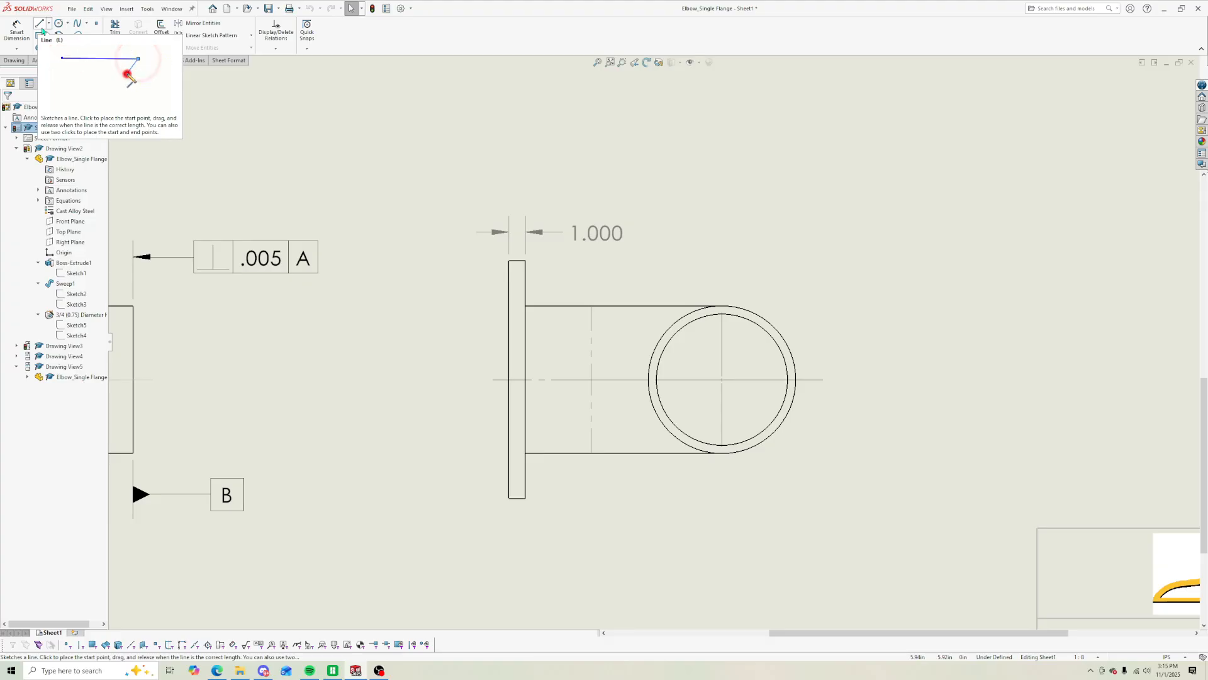
scroll(347, 335, "up", 6)
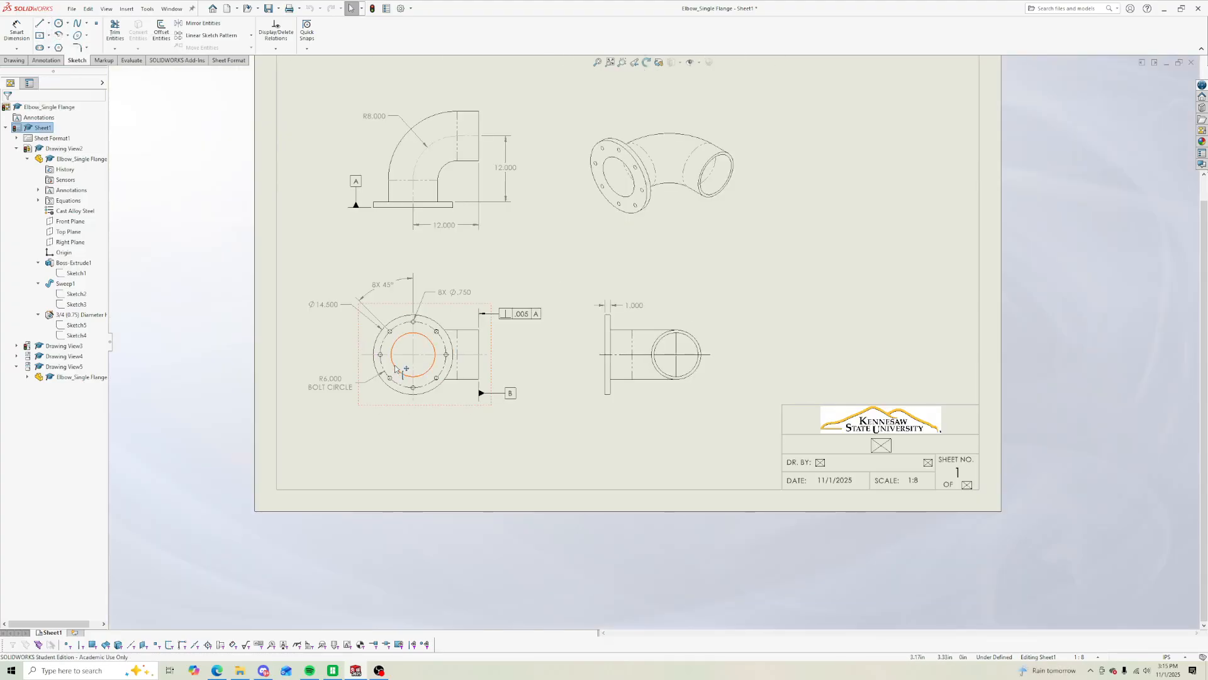
scroll(347, 336, "down", 3)
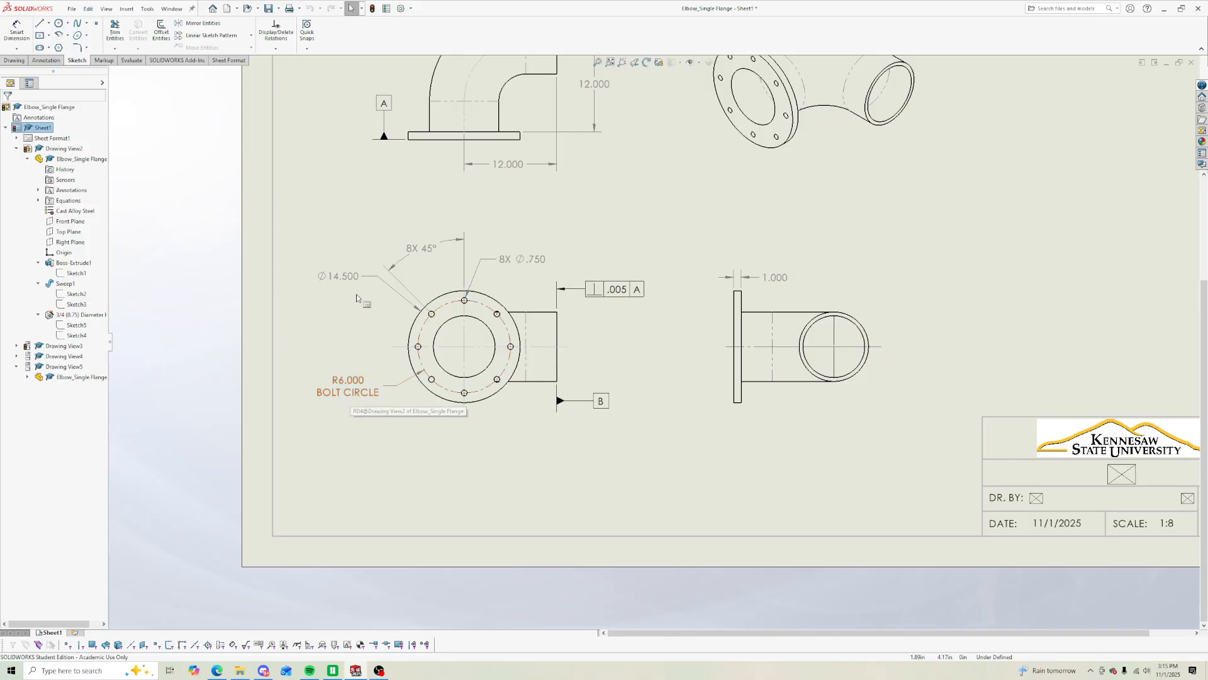
left_click(56, 62)
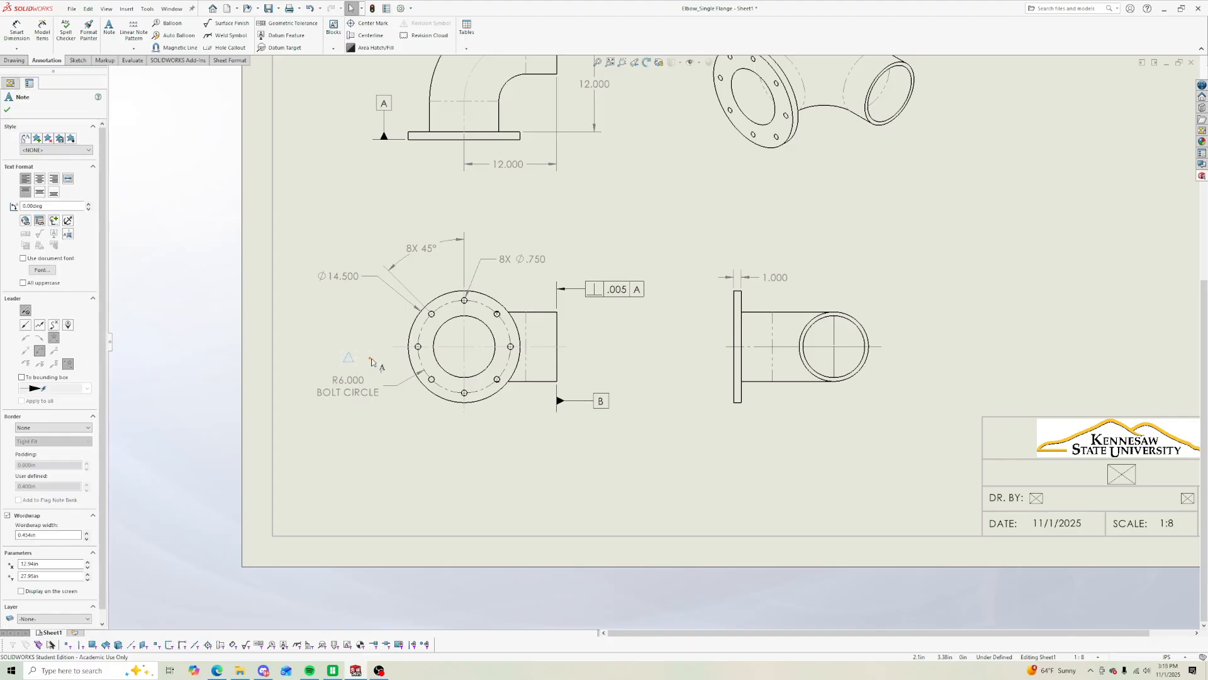
key("Escape")
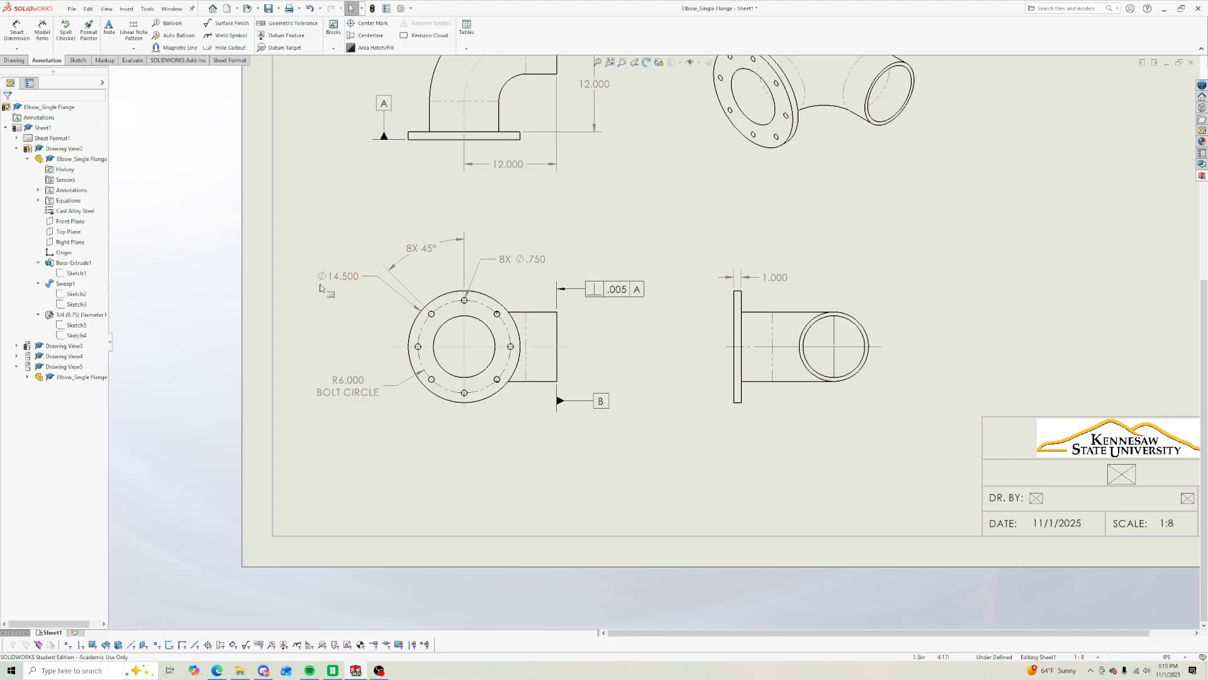
Step: Insert a note containing the triangle symbol from the modifying symbols library, placed just above the R6.000 BOLT CIRCLE callout
left_click(126, 9)
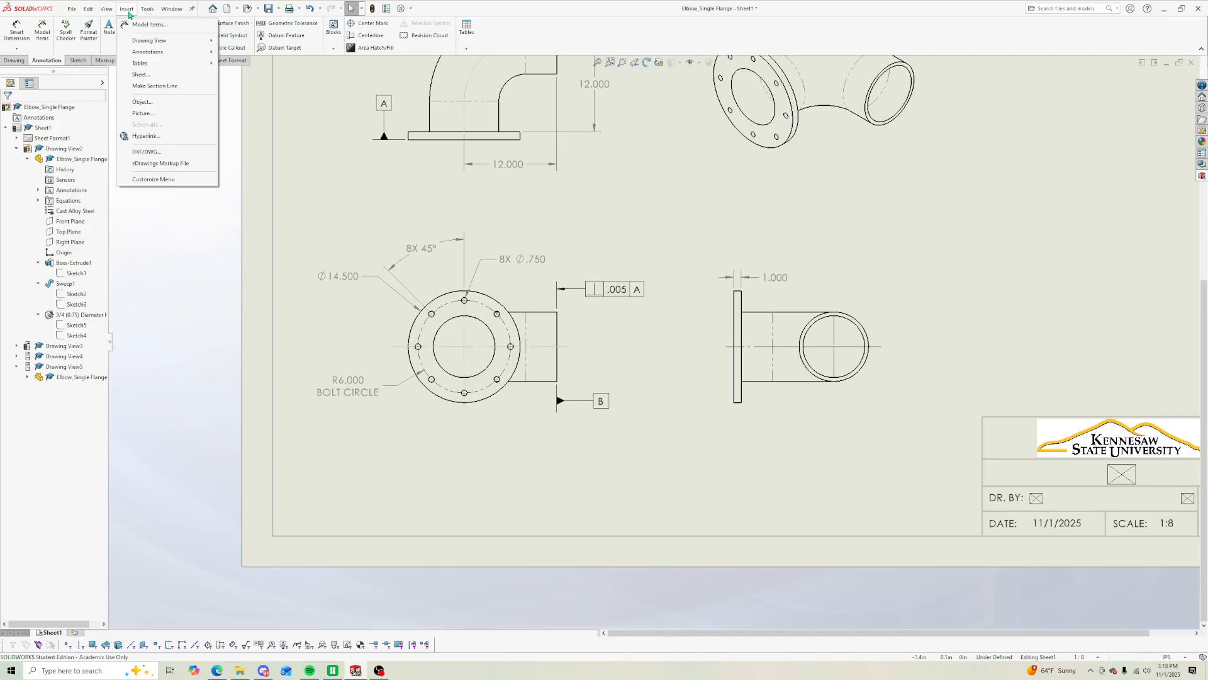
mouse_move(151, 55)
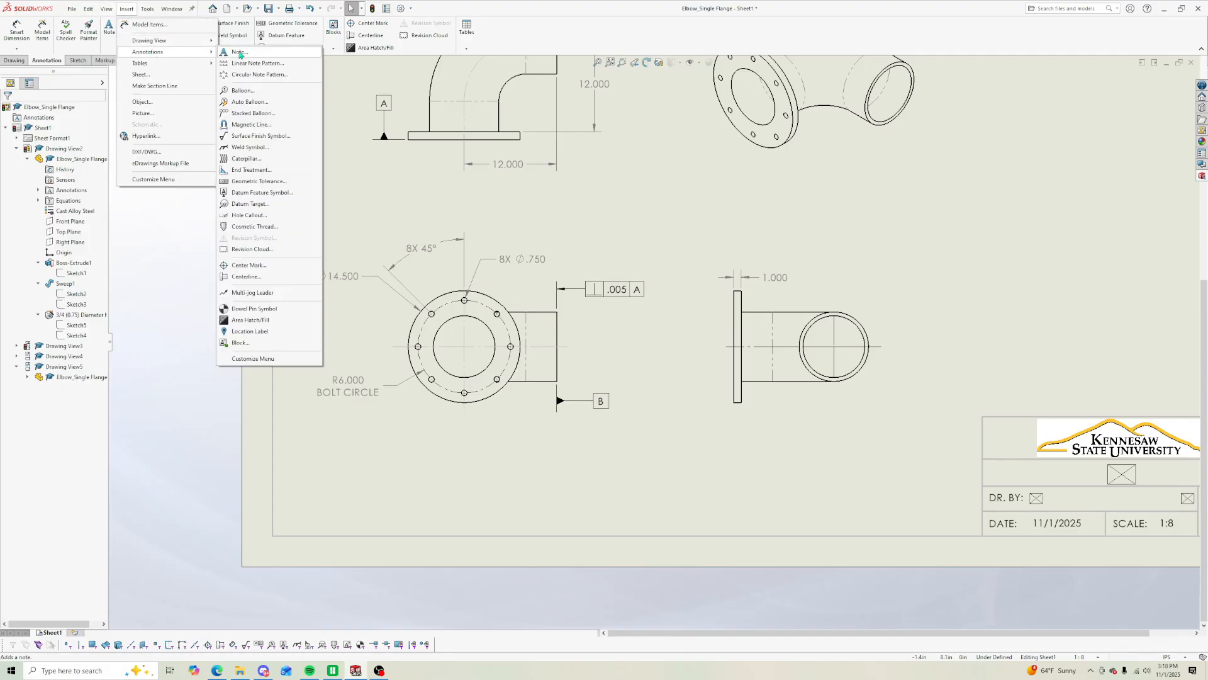
left_click(242, 52)
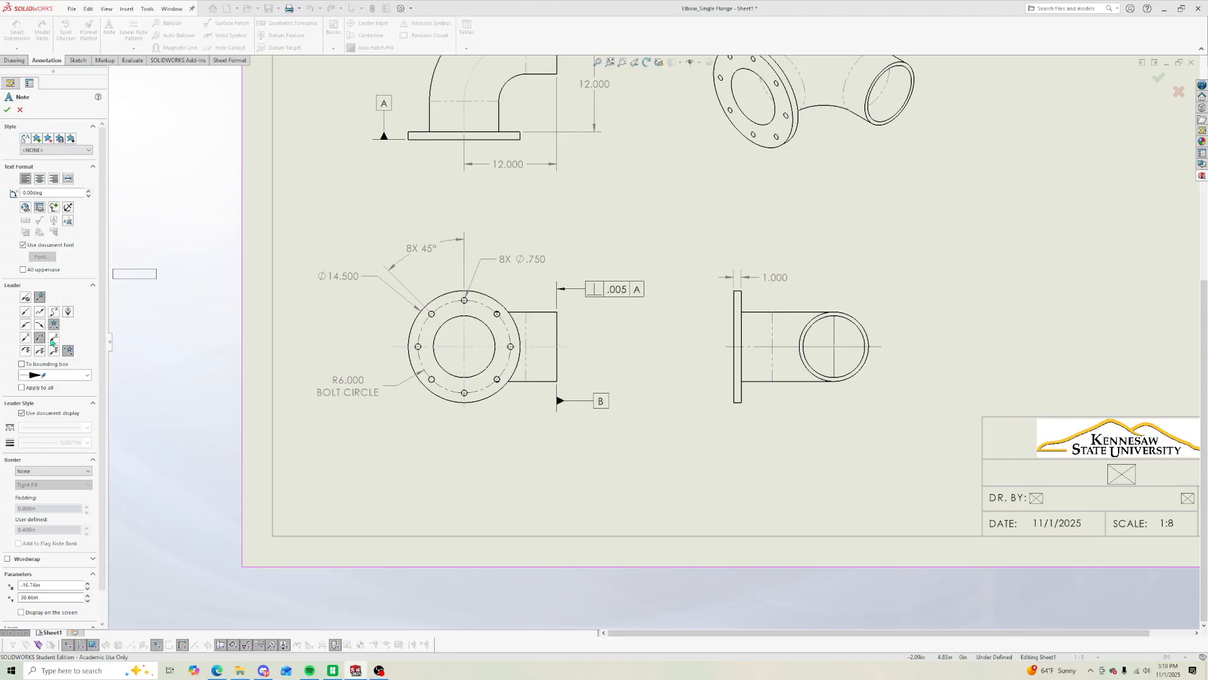
left_click(54, 208)
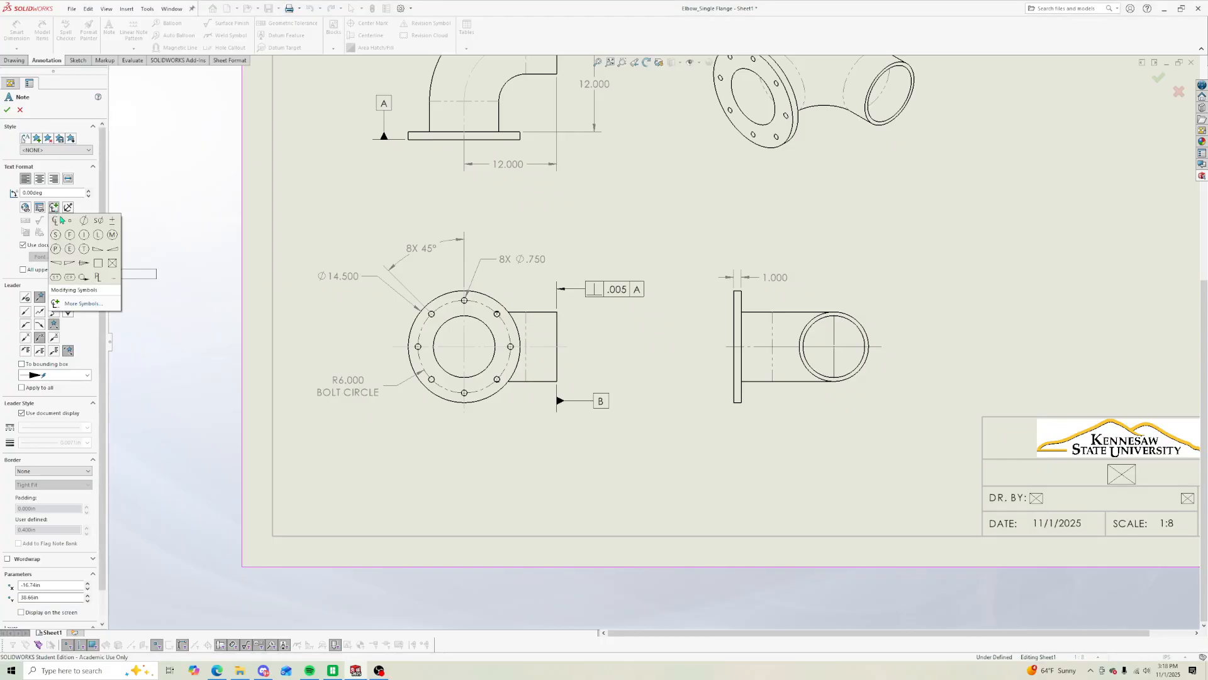
left_click(87, 303)
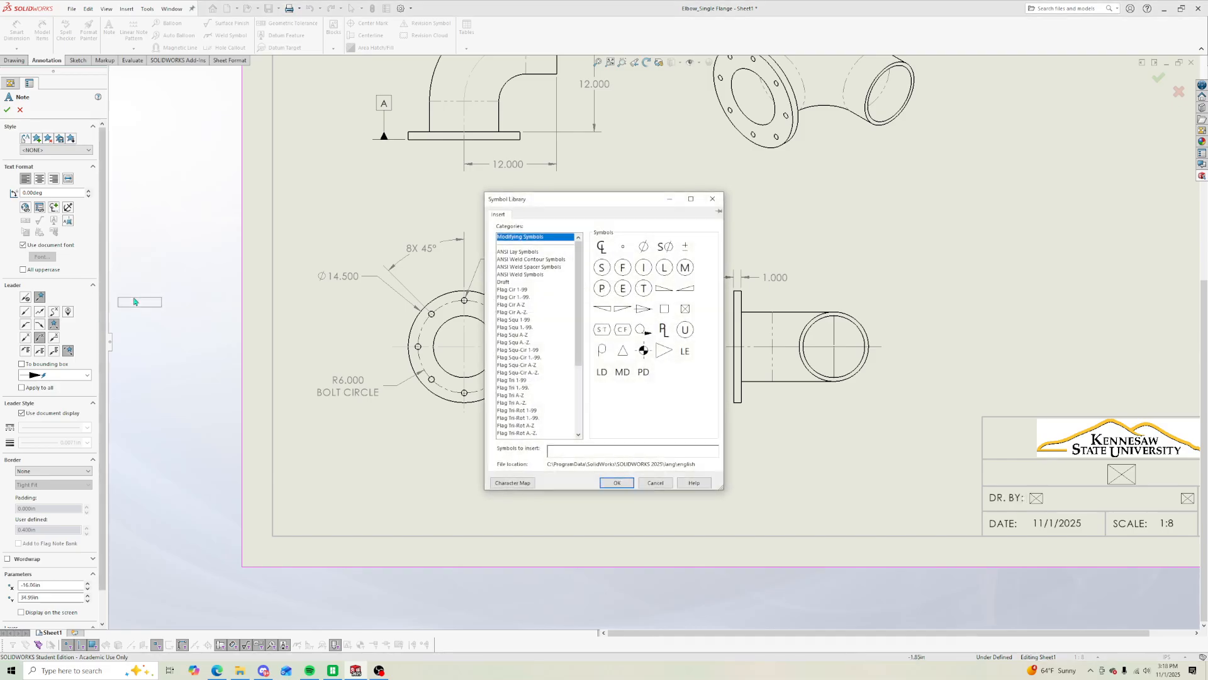
left_click(622, 351)
left_click(616, 483)
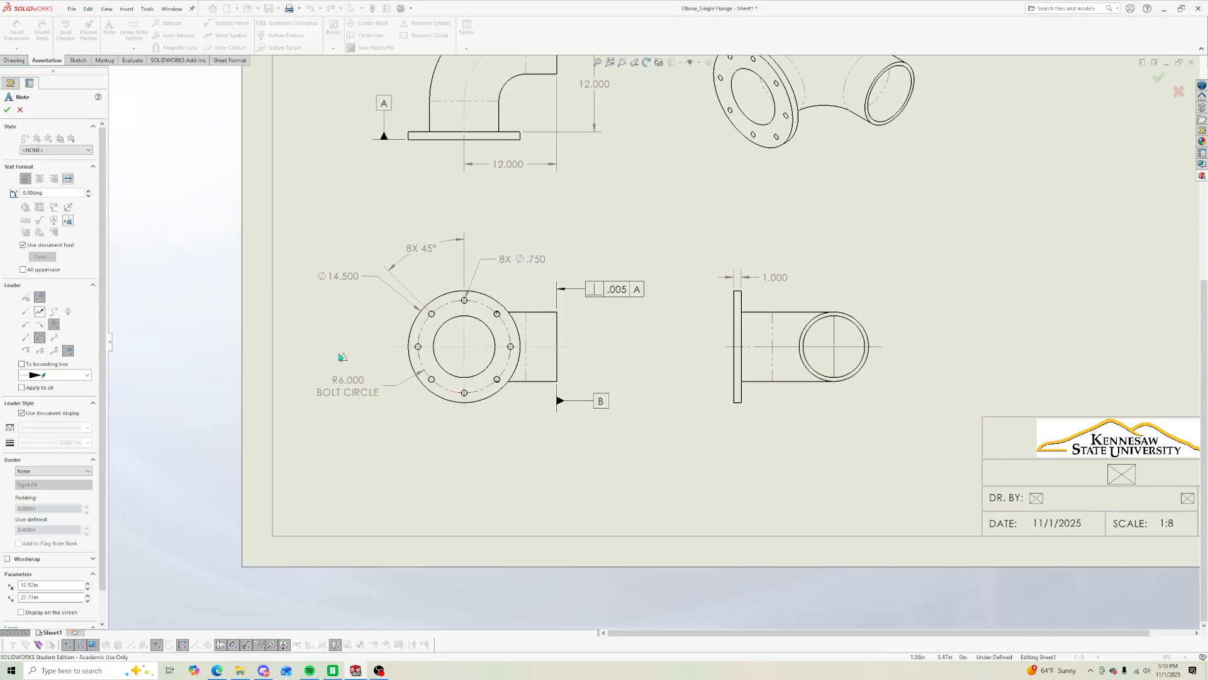
left_click(343, 358)
Step: Set the triangle symbol's font size to 24 in the note above the bolt circle callout
left_click_drag(354, 366, 371, 378)
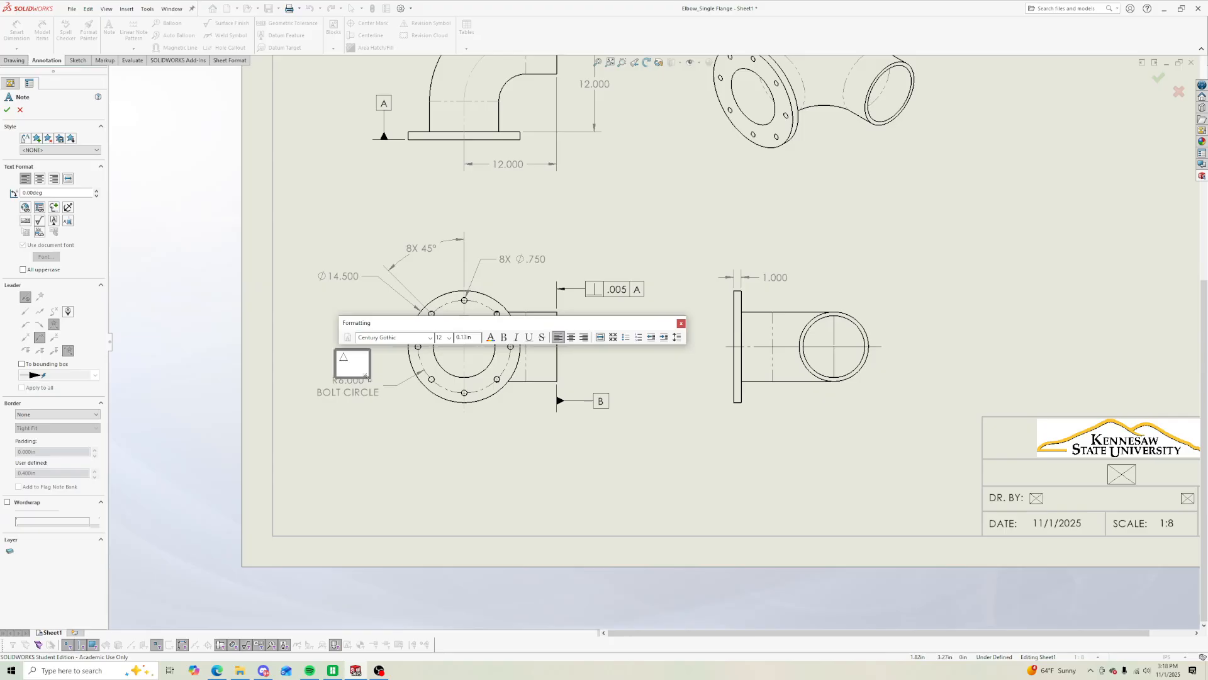
left_click(445, 340)
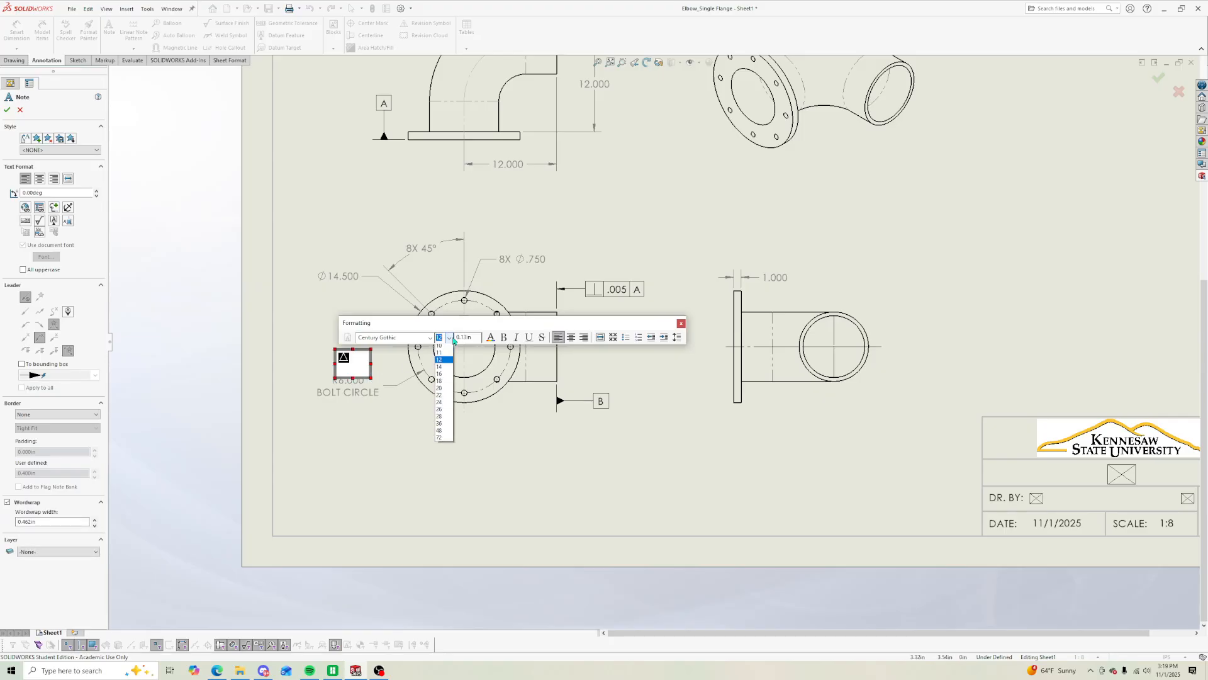
left_click(443, 420)
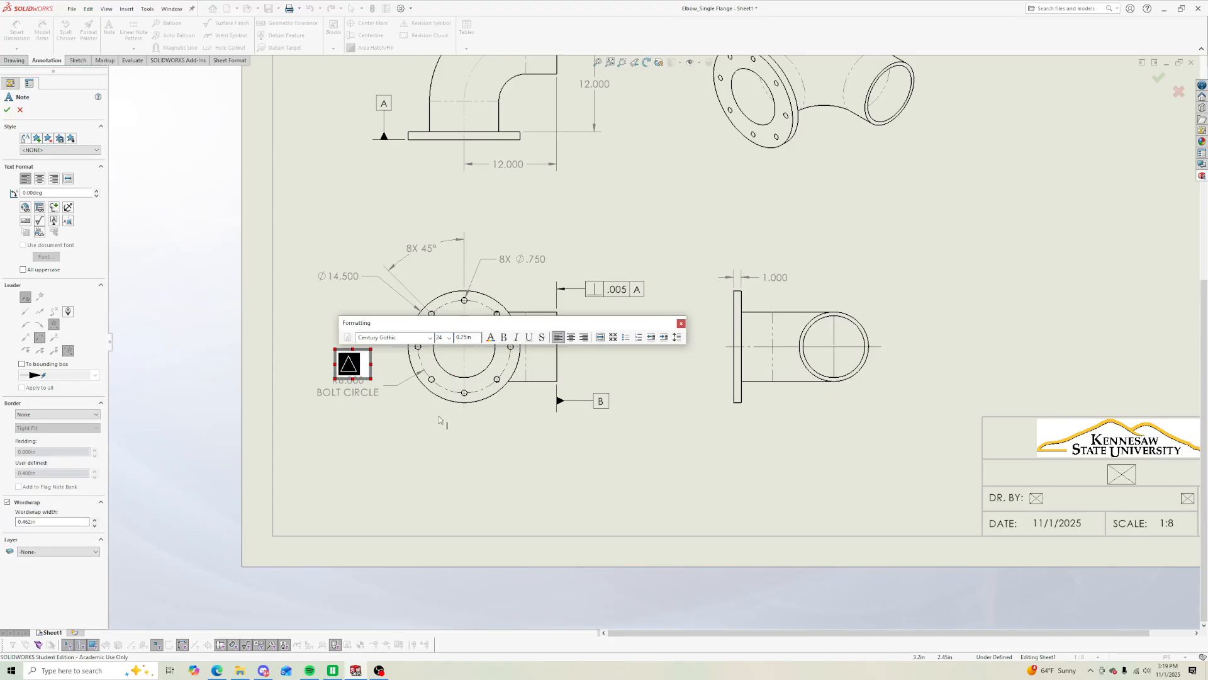
left_click(345, 410)
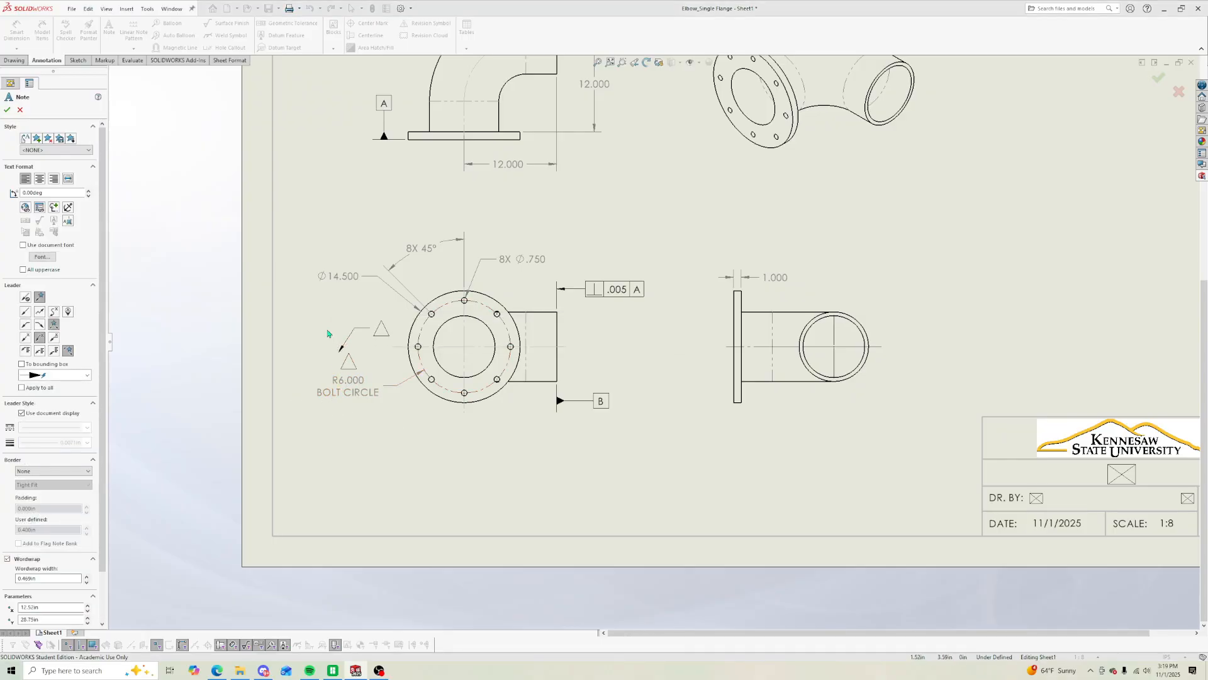
Step: Add a separate note containing the number 2 and place it inside the triangle above the R6.000 BOLT CIRCLE callout
key("Escape")
key("Return")
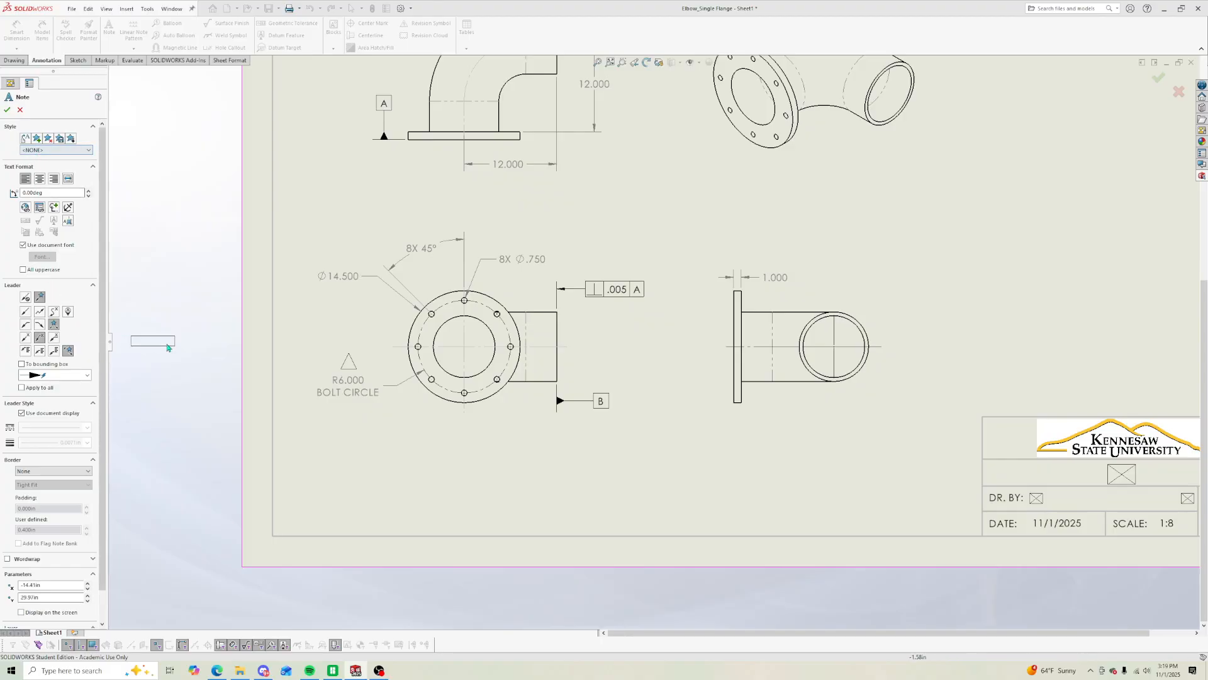
left_click(335, 345)
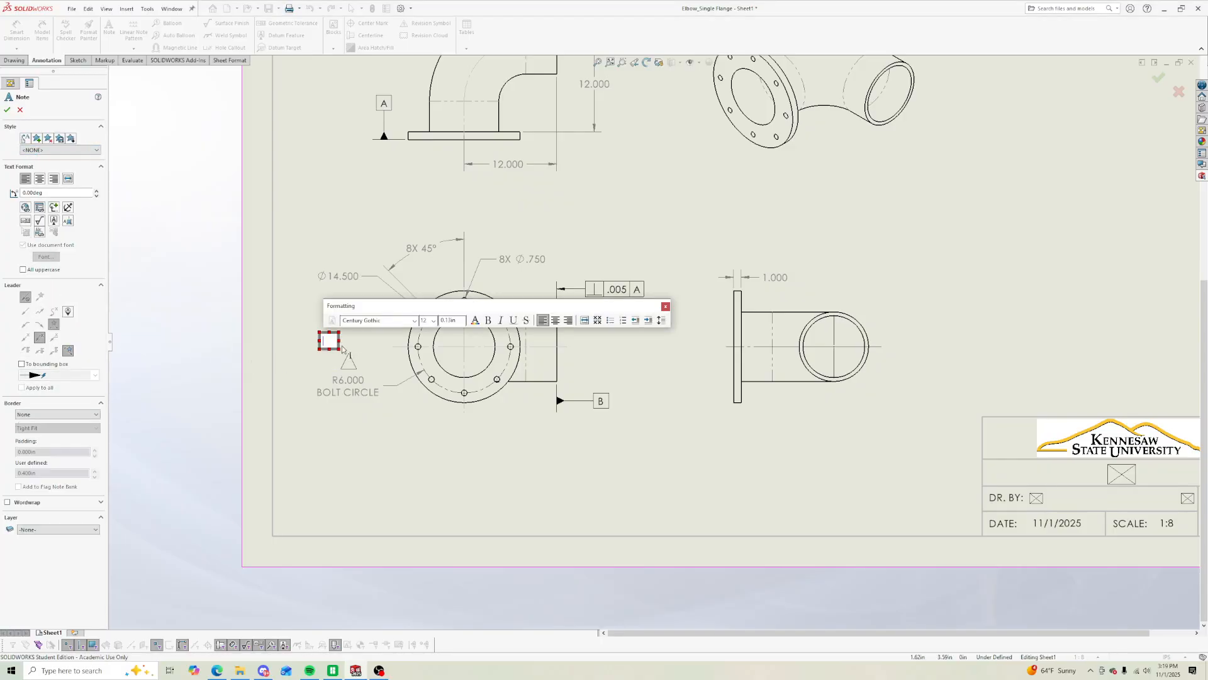
type("2")
left_click(380, 350)
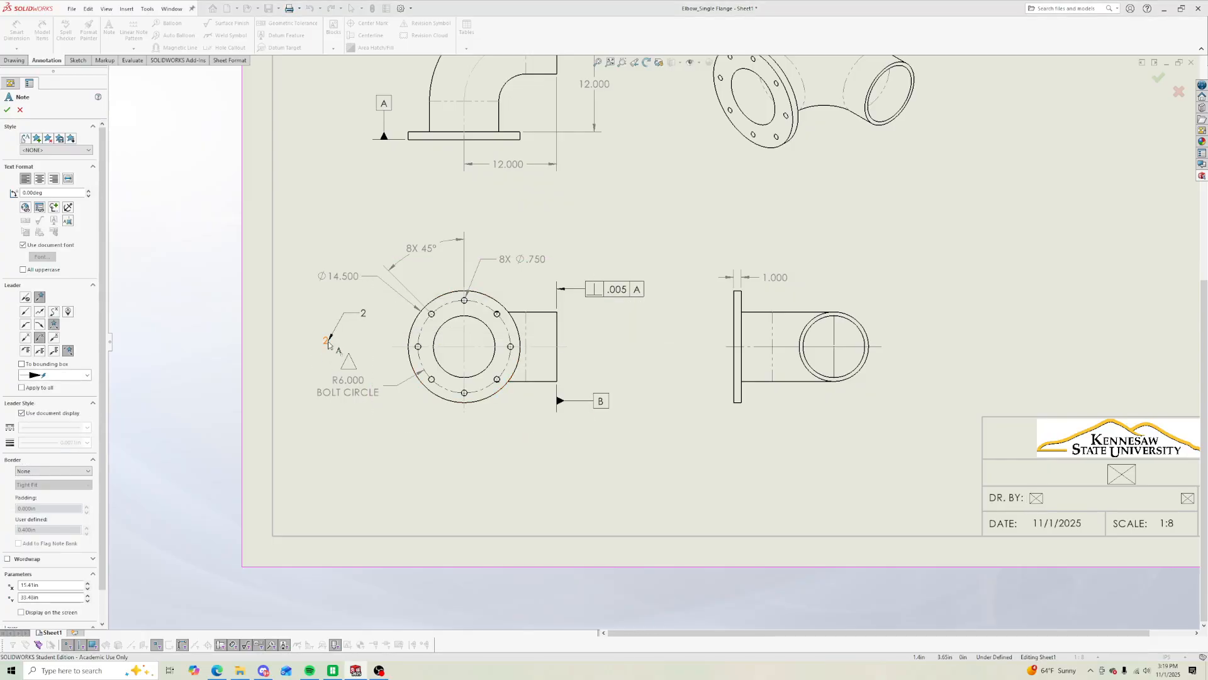
key("Escape")
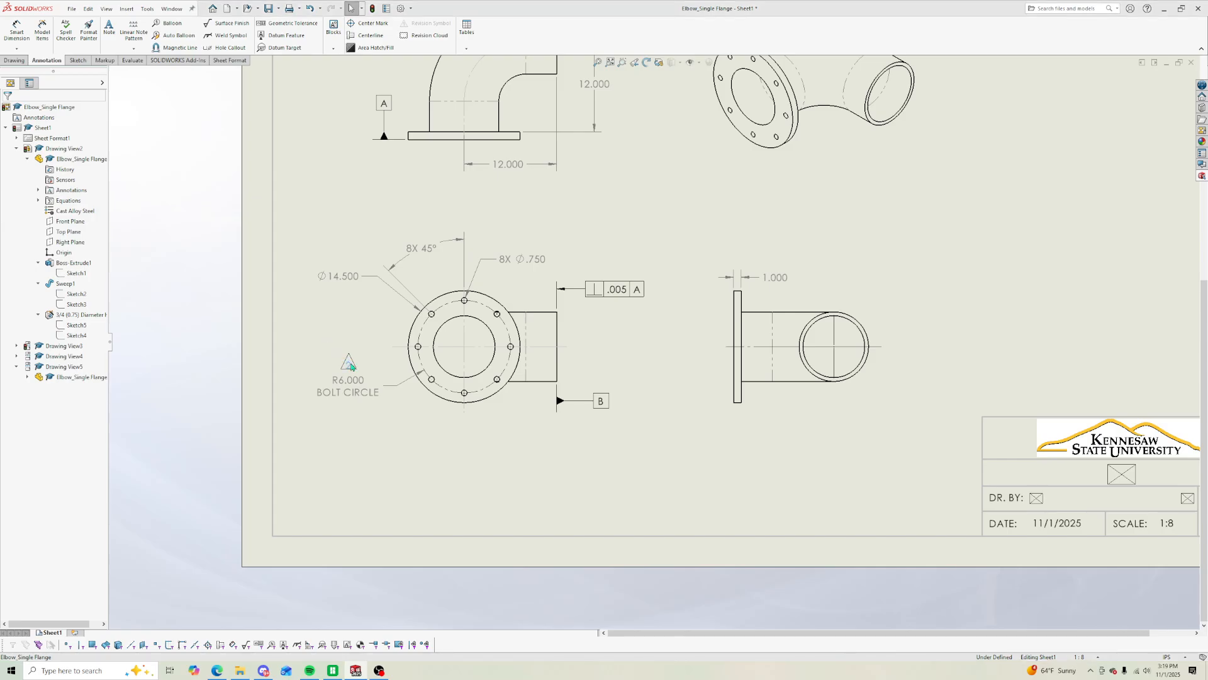
left_click(350, 365)
left_click(346, 346)
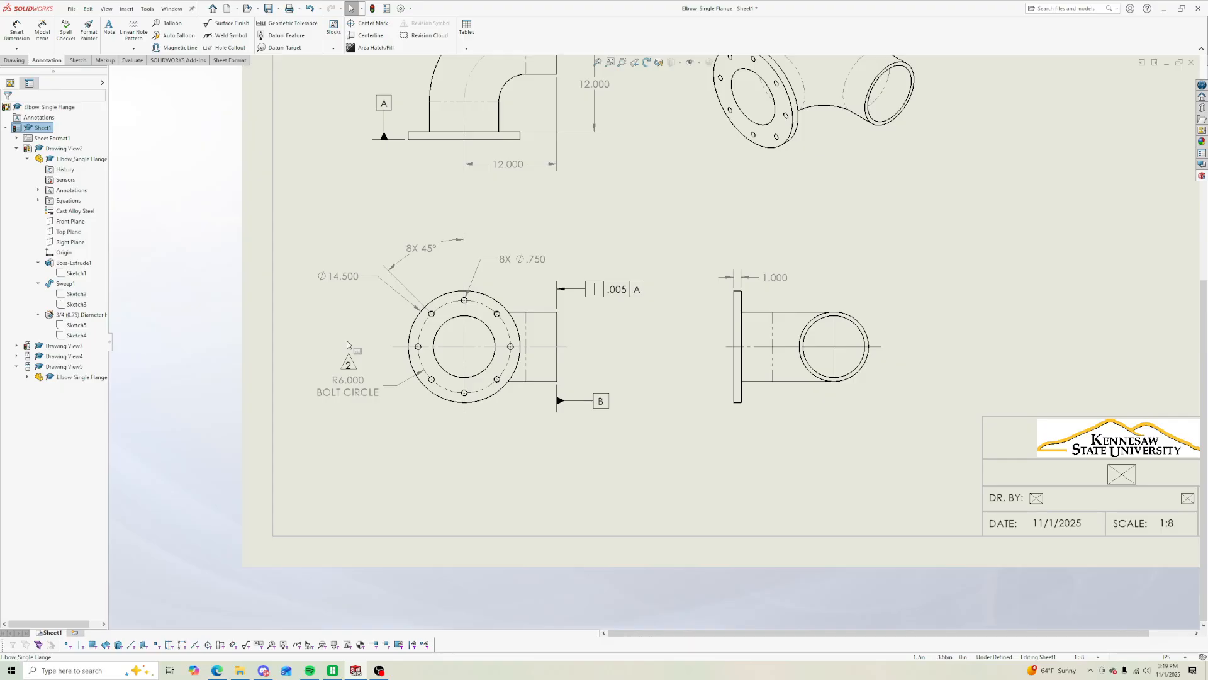
Step: Fine-tune the number 2's position so it sits centered between the triangle's sides
scroll(352, 350, "down", 6)
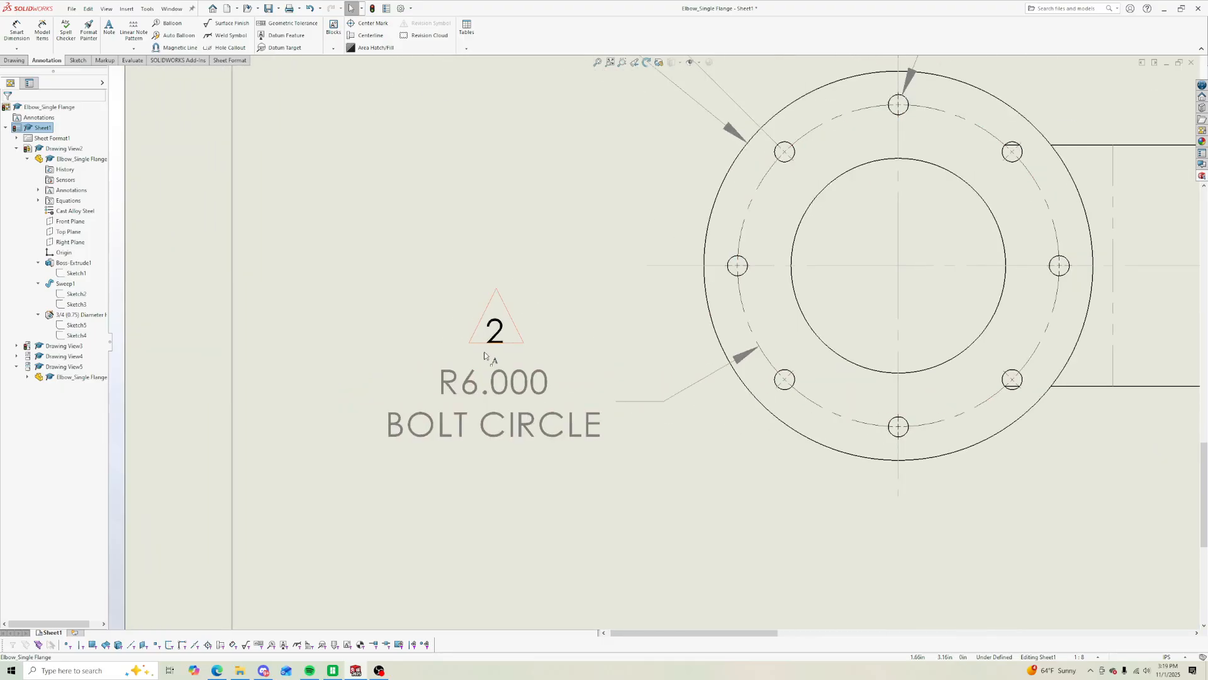
scroll(485, 356, "down", 2)
left_click(516, 336)
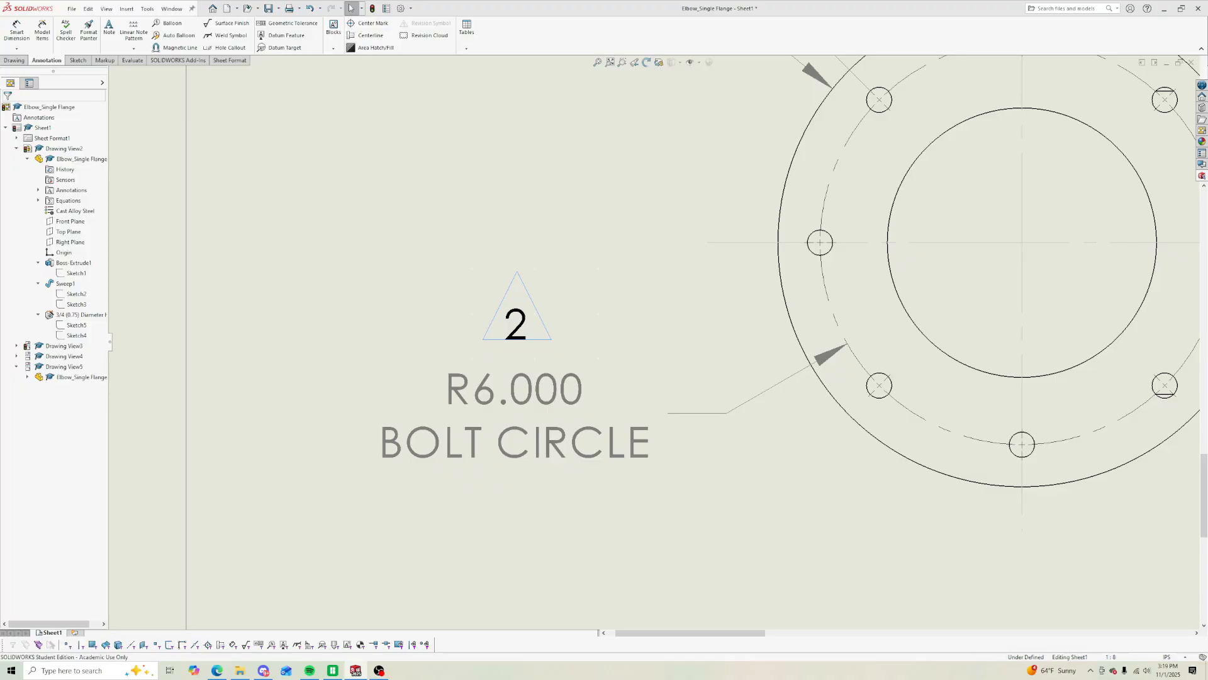
left_click(516, 335)
left_click(633, 332)
Step: Select the triangle and its number 2 together and nudge them into place above the bolt circle callout
scroll(634, 332, "up", 8)
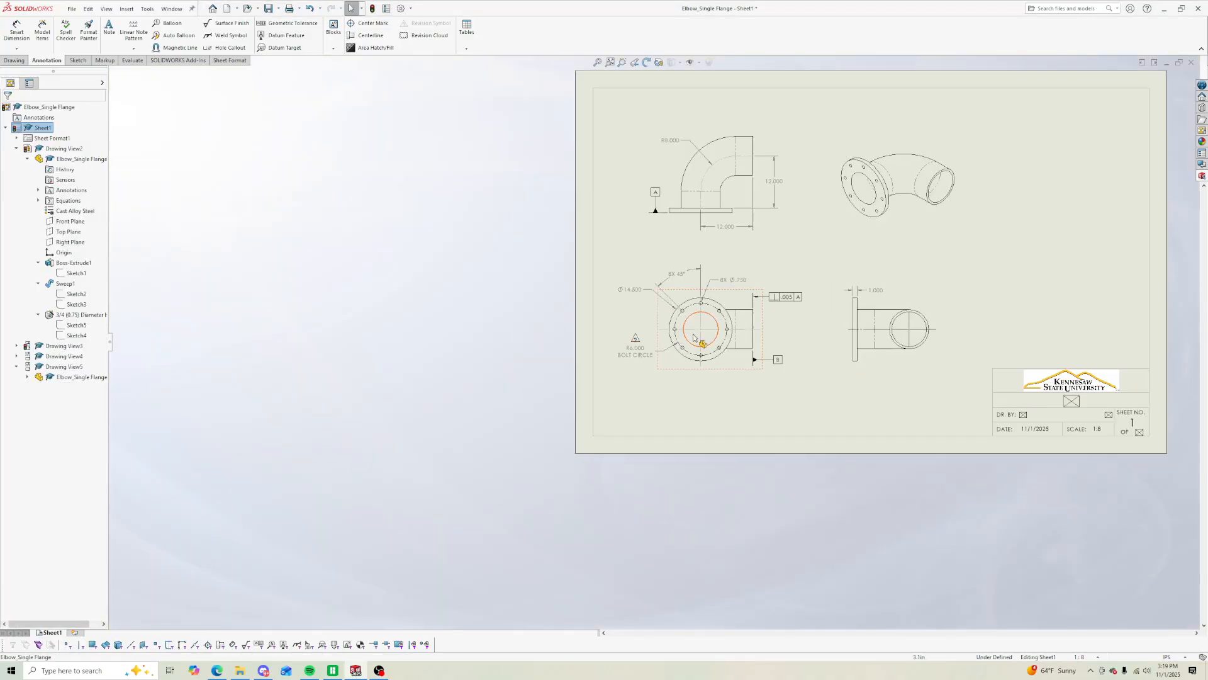
scroll(588, 372, "down", 2)
scroll(586, 374, "down", 5)
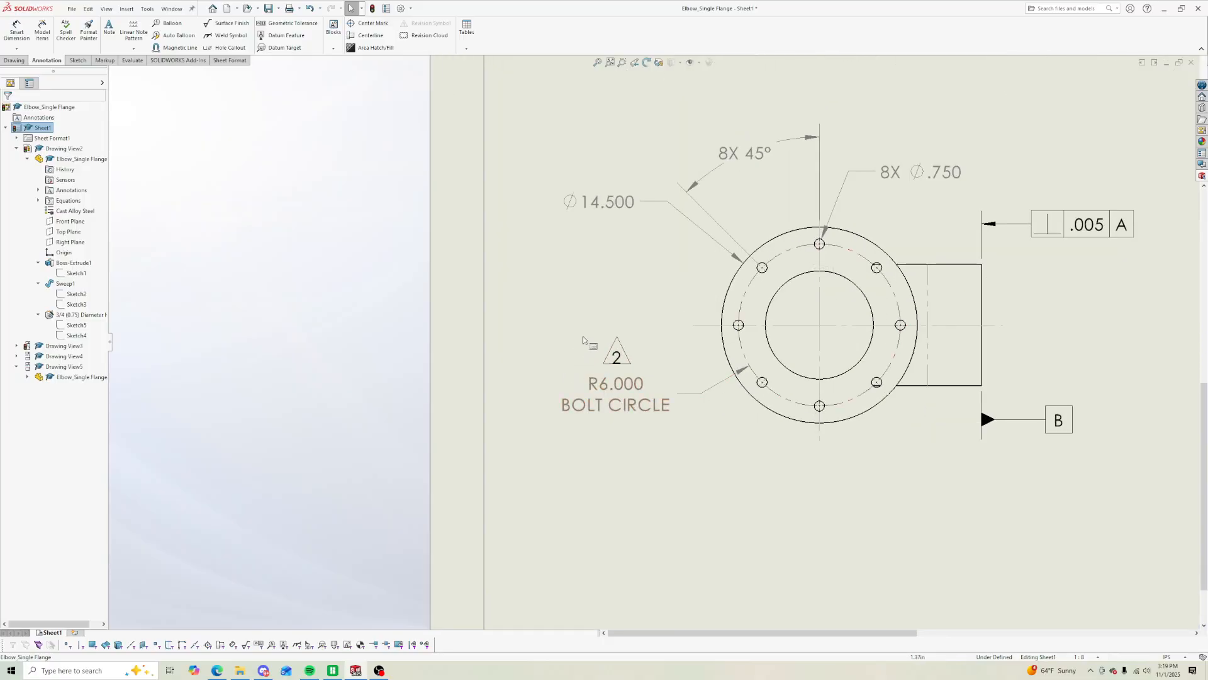
left_click_drag(587, 316, 648, 376)
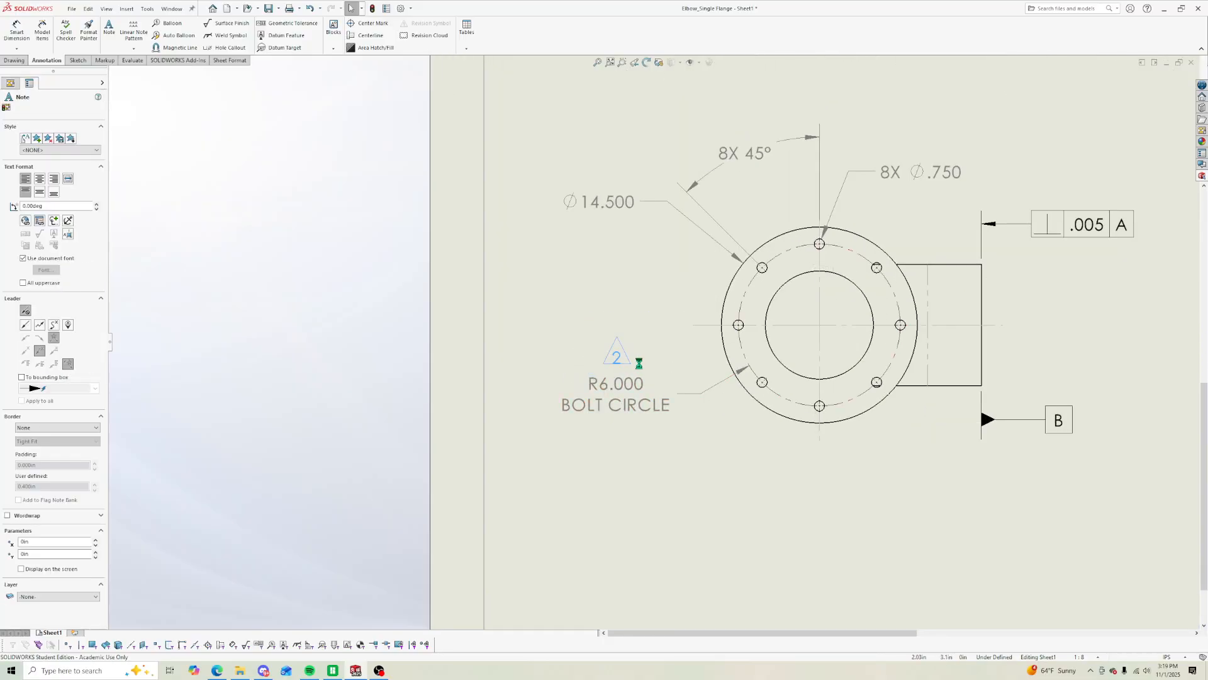
scroll(629, 363, "down", 5)
left_click_drag(582, 346, 588, 372)
scroll(642, 351, "up", 10)
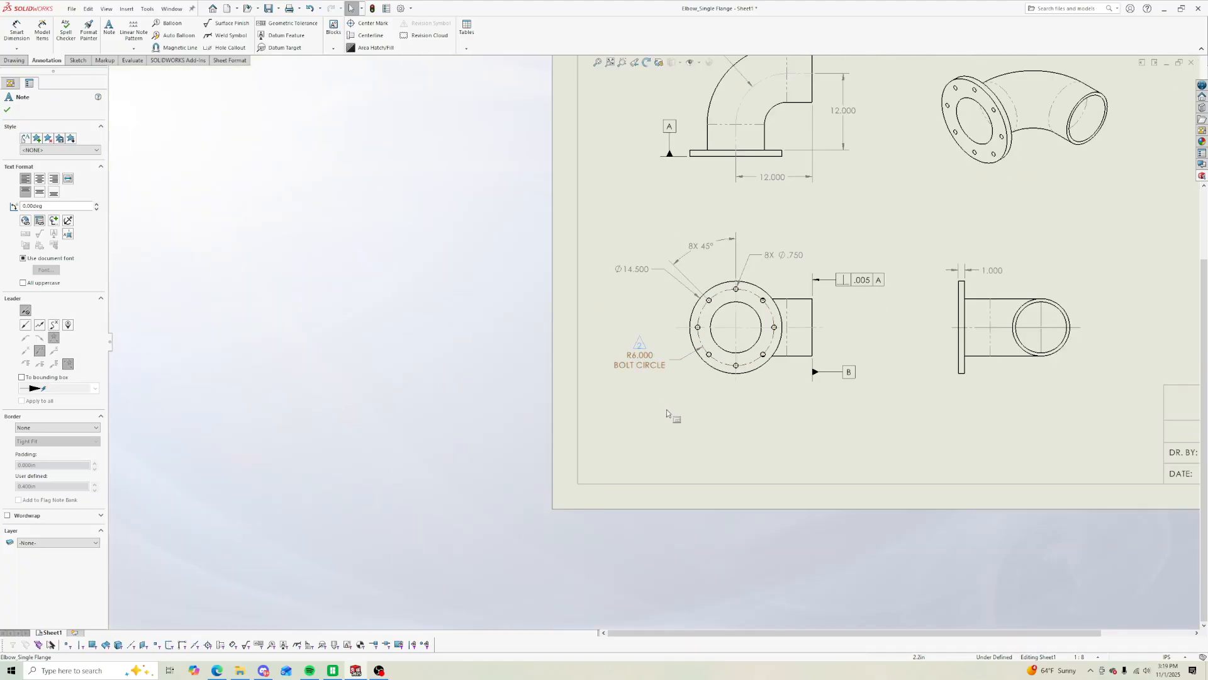
left_click(678, 412)
scroll(816, 405, "up", 4)
scroll(881, 328, "down", 2)
scroll(843, 290, "down", 2)
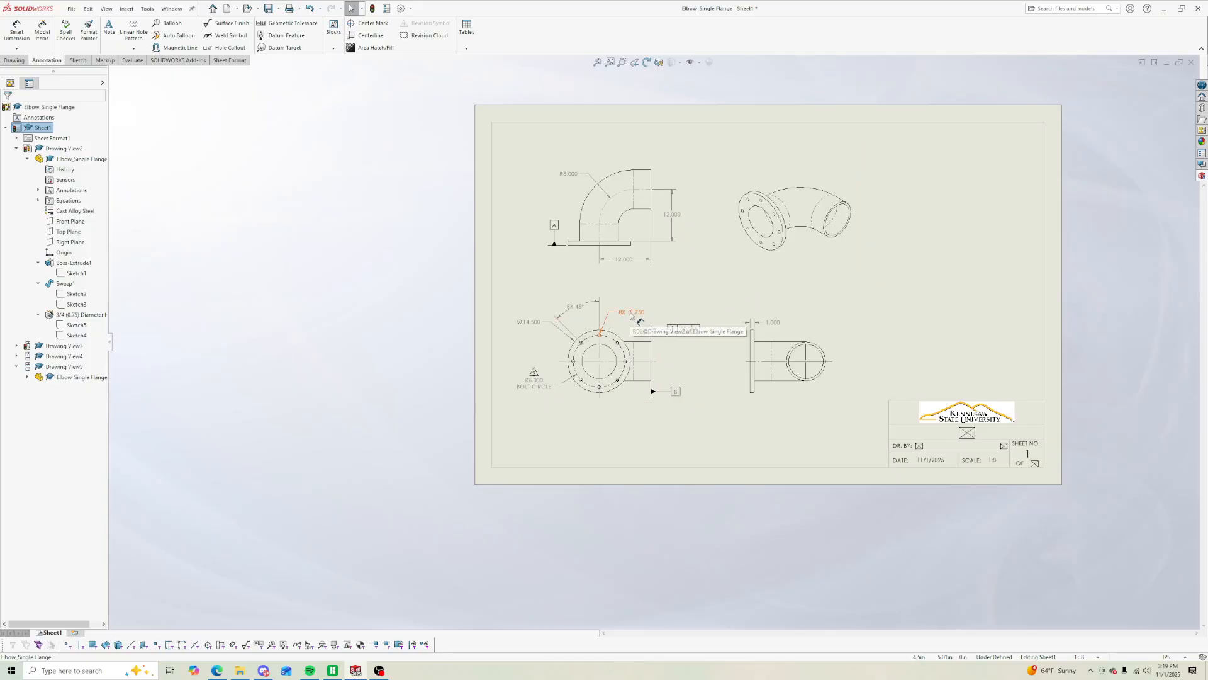
scroll(631, 315, "down", 4)
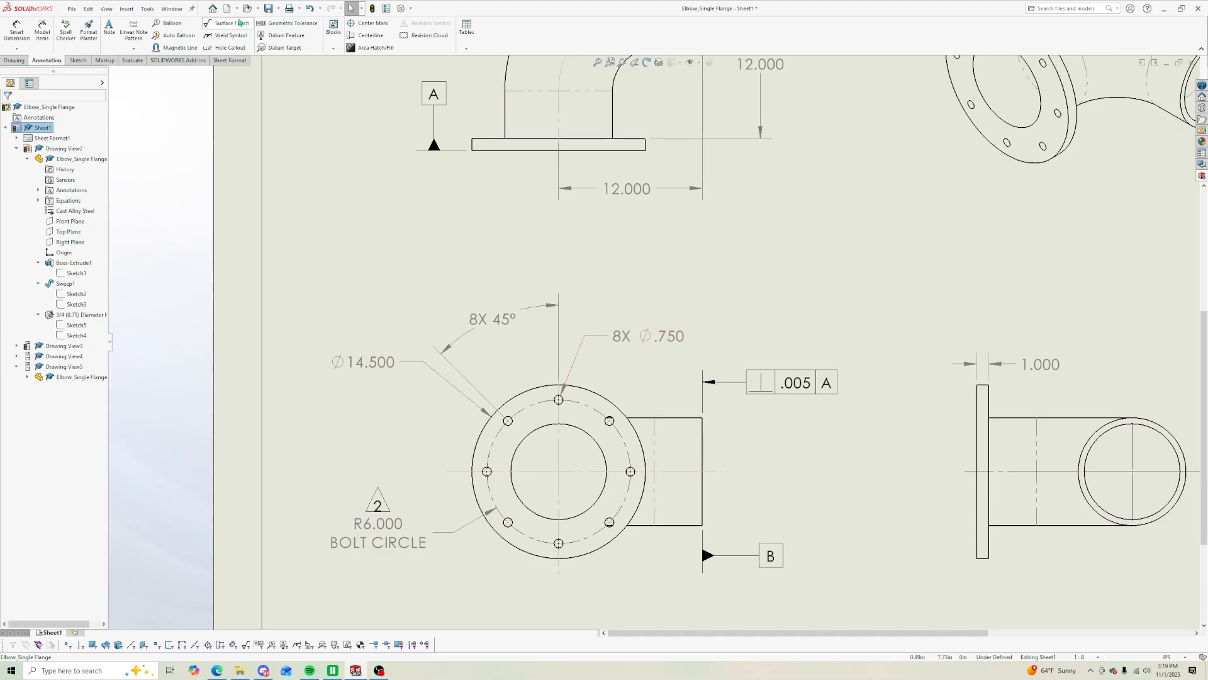
left_click(620, 338)
left_click(292, 23)
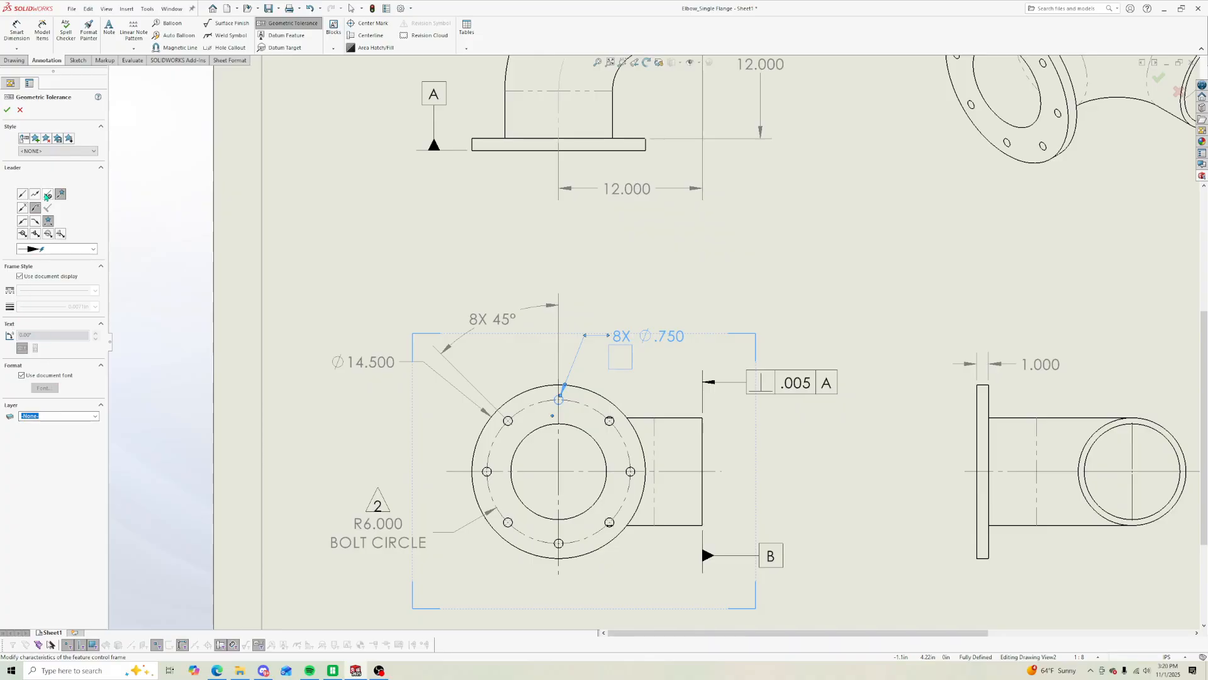
left_click(21, 111)
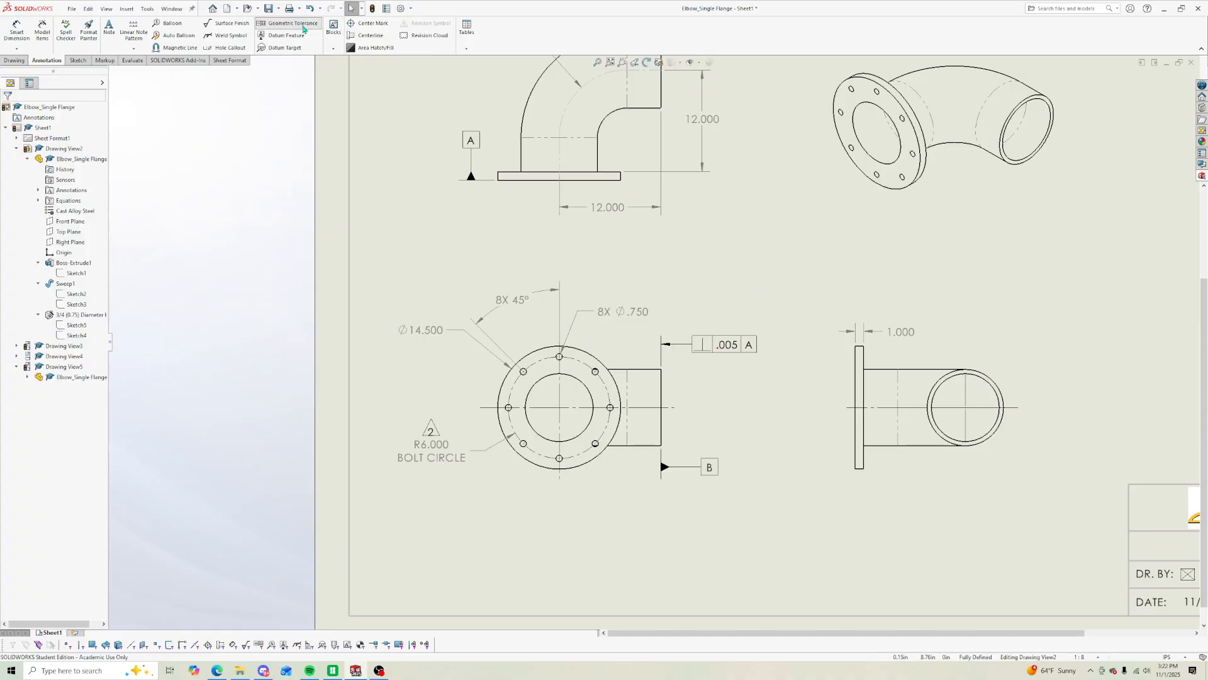
left_click(304, 29)
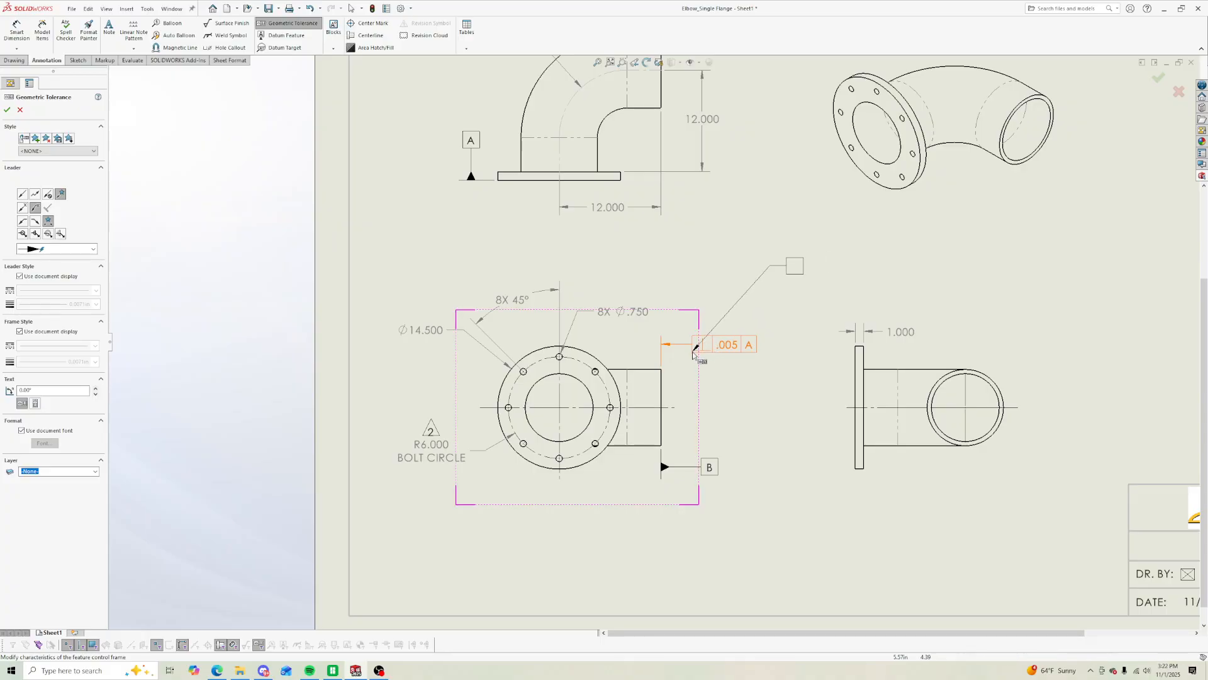
key("Escape")
left_click(733, 365)
key("Escape")
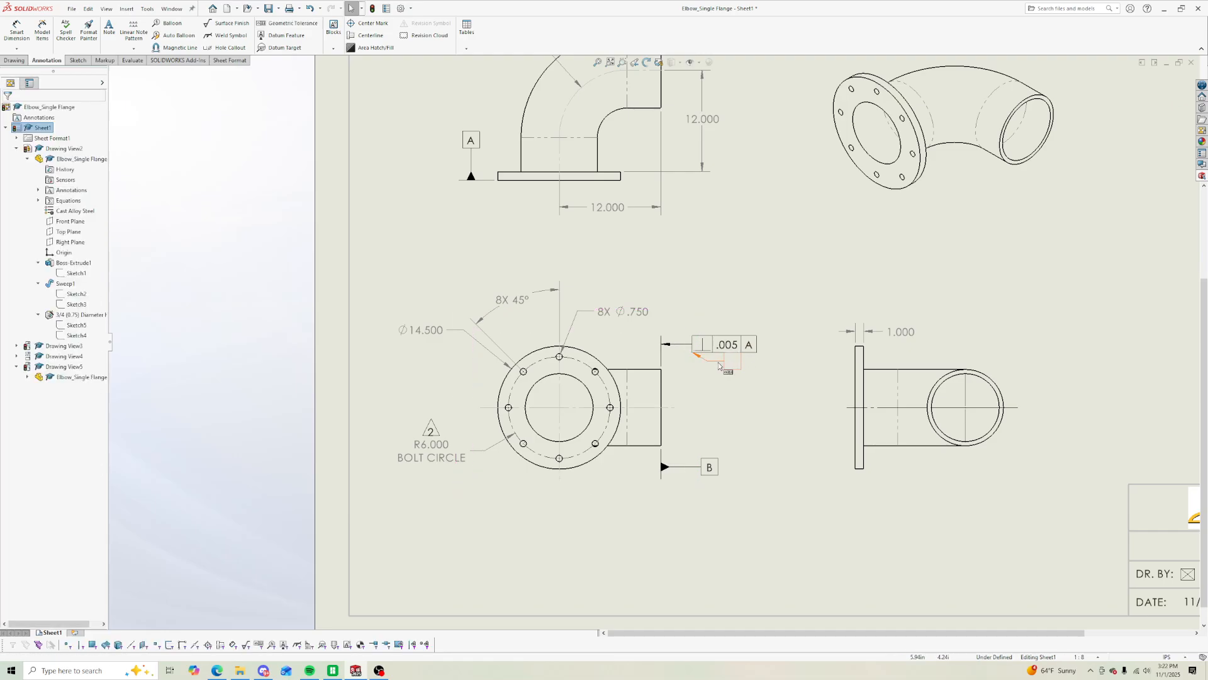
left_click(720, 366)
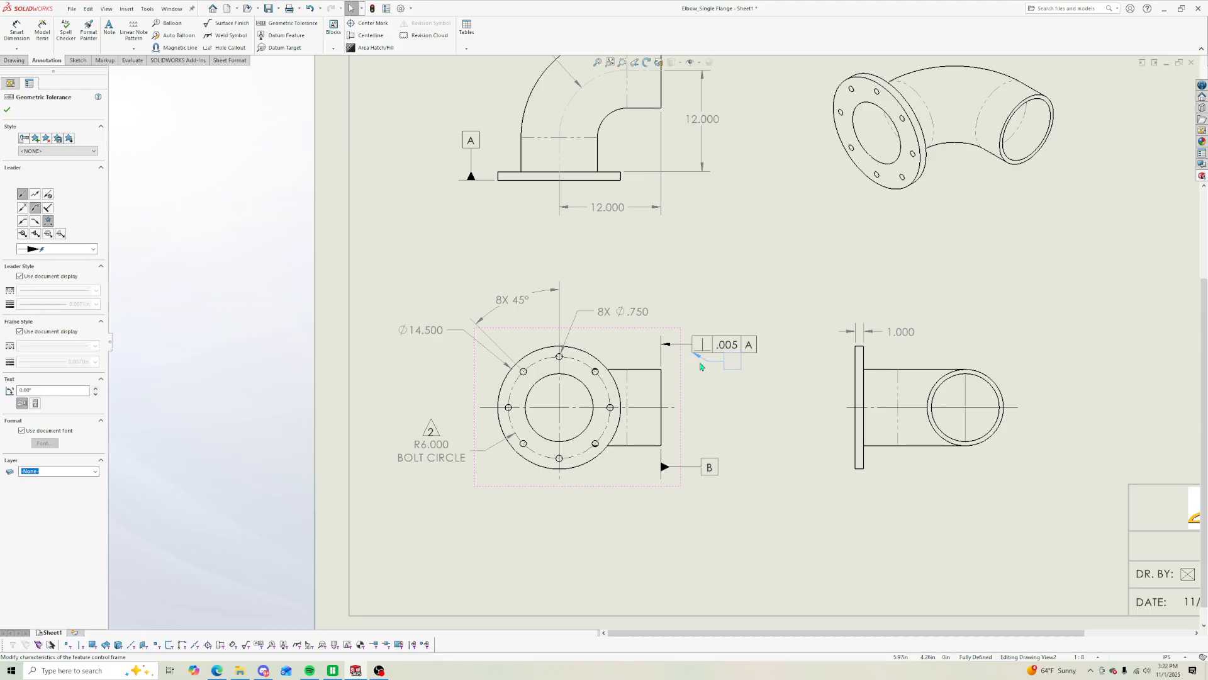
key("Escape")
left_click(730, 369)
key("Delete")
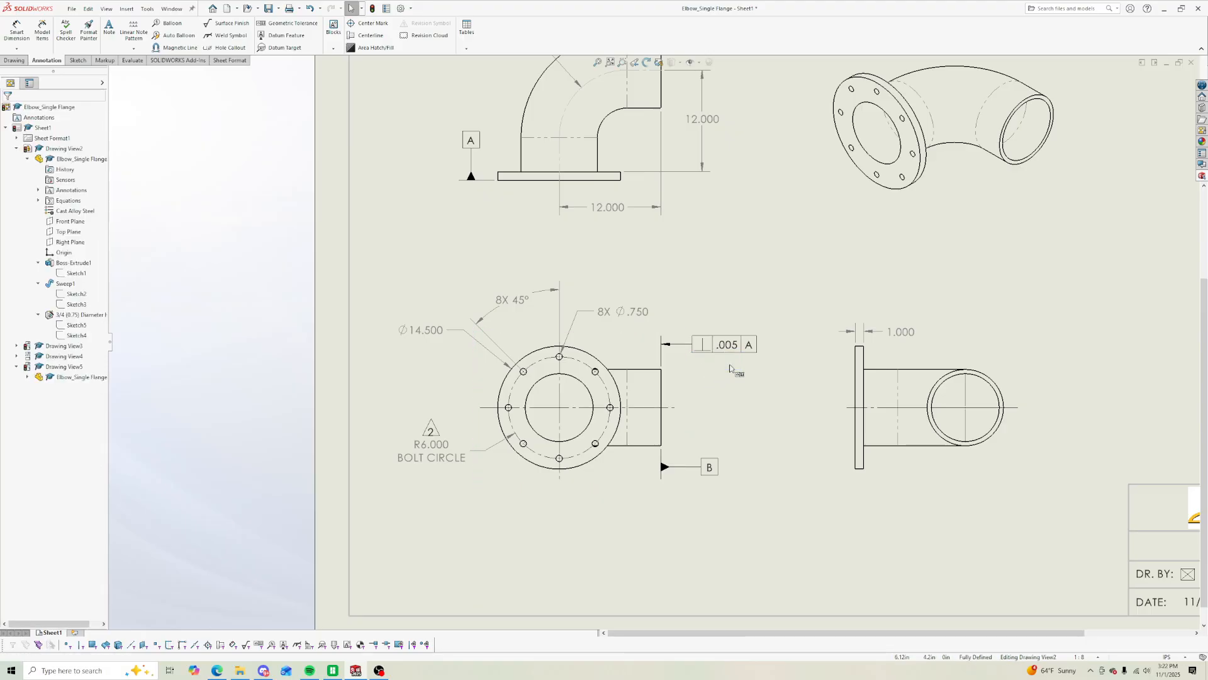
Step: Place a geometric tolerance without a leader just below the perpendicularity frame and give it the position symbol
left_click(290, 22)
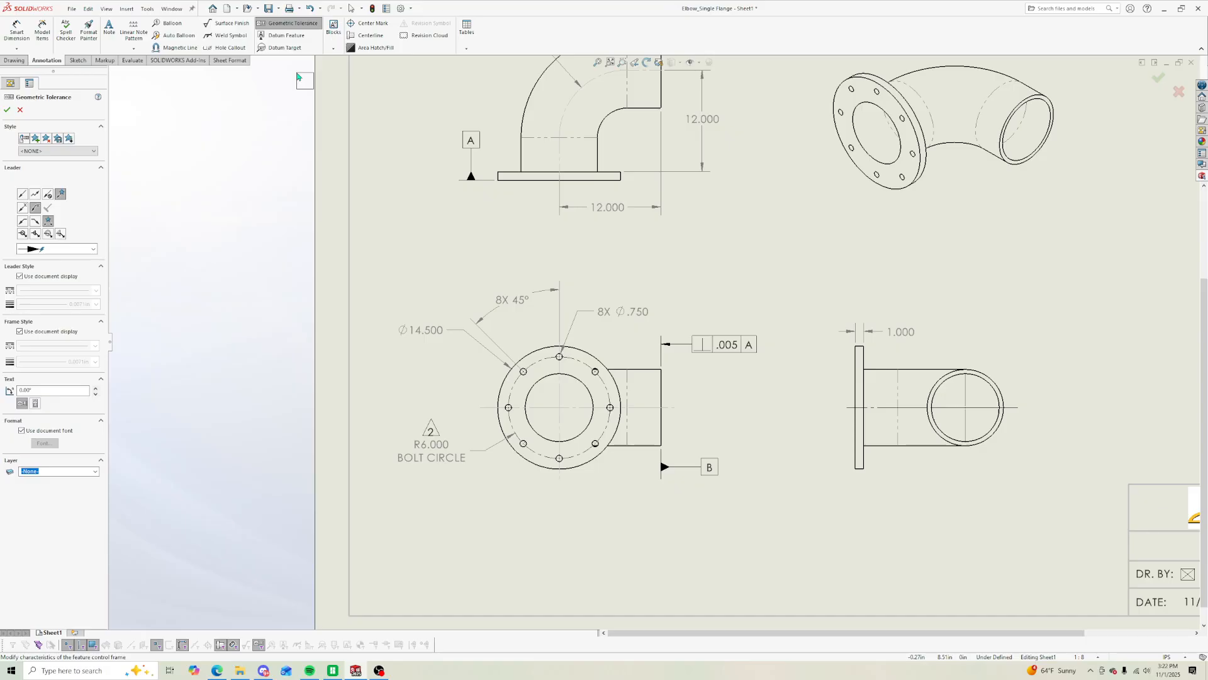
left_click(47, 194)
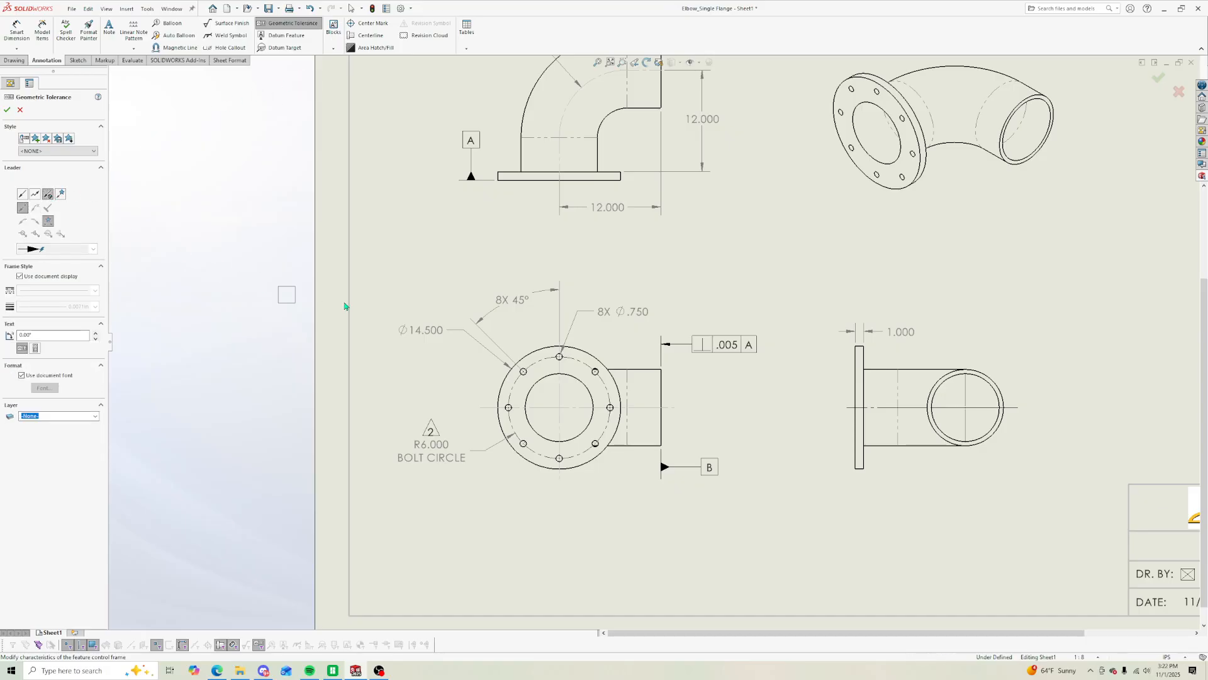
left_click(694, 356)
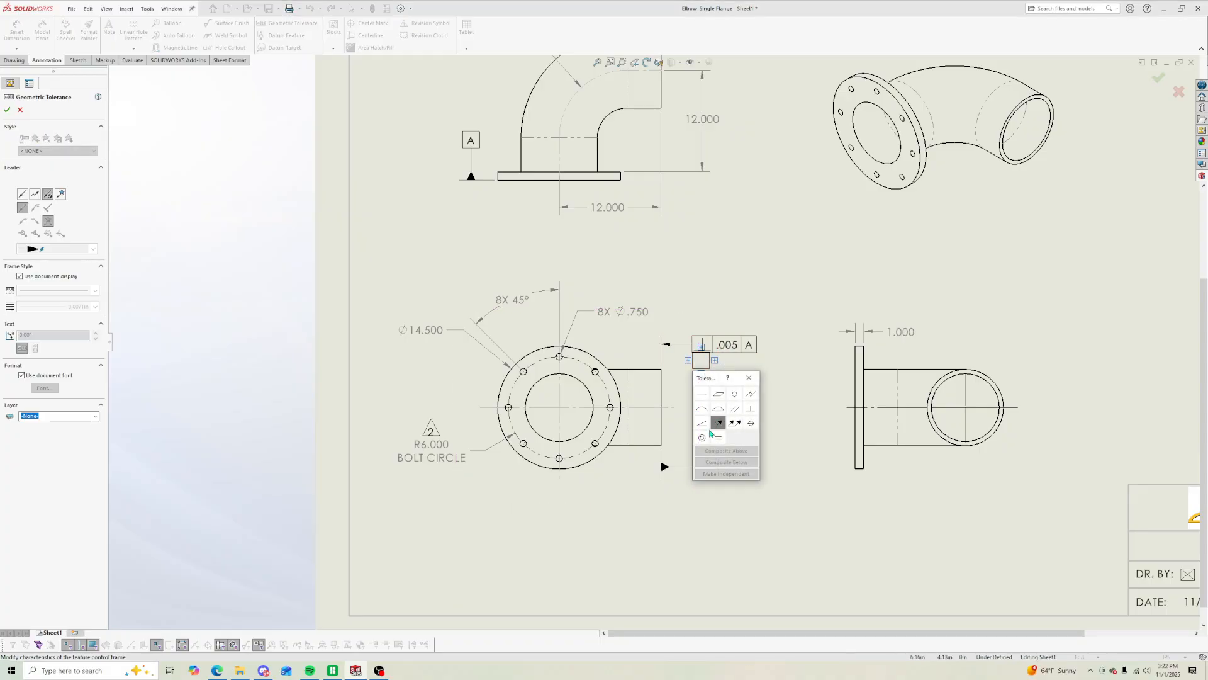
left_click(751, 423)
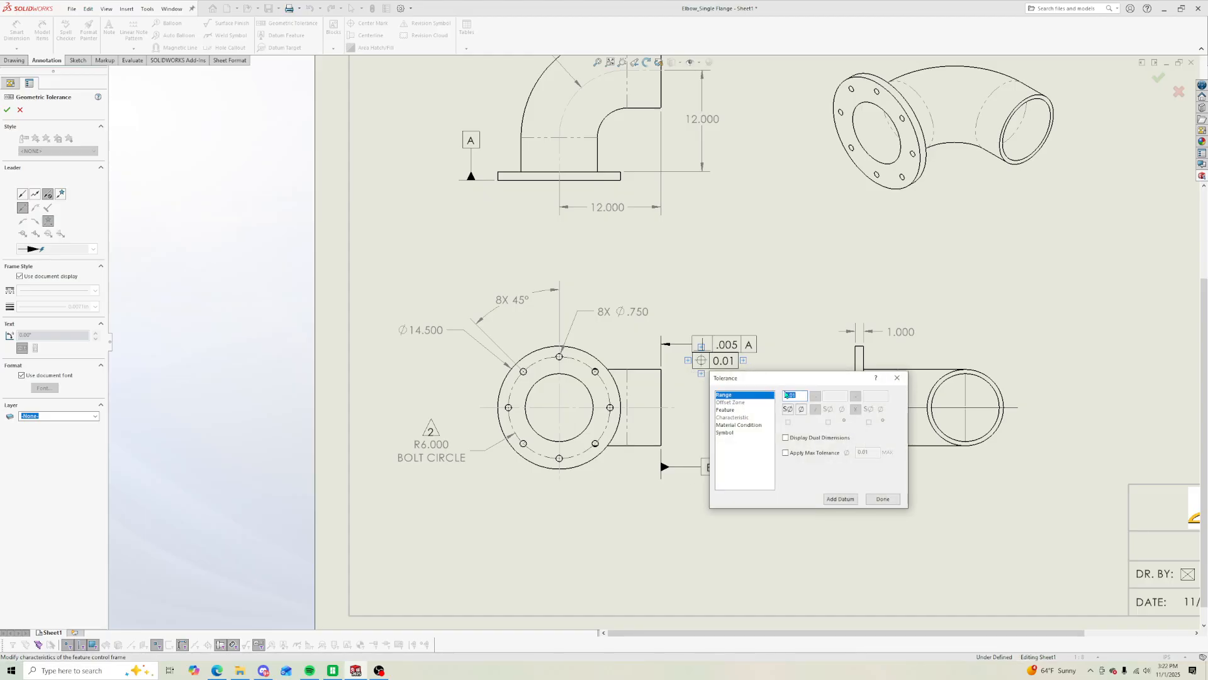
Step: Set the position tolerance to a diameter zone of 0.005 at maximum material condition
left_click(801, 409)
key("BackSpace")
type("05")
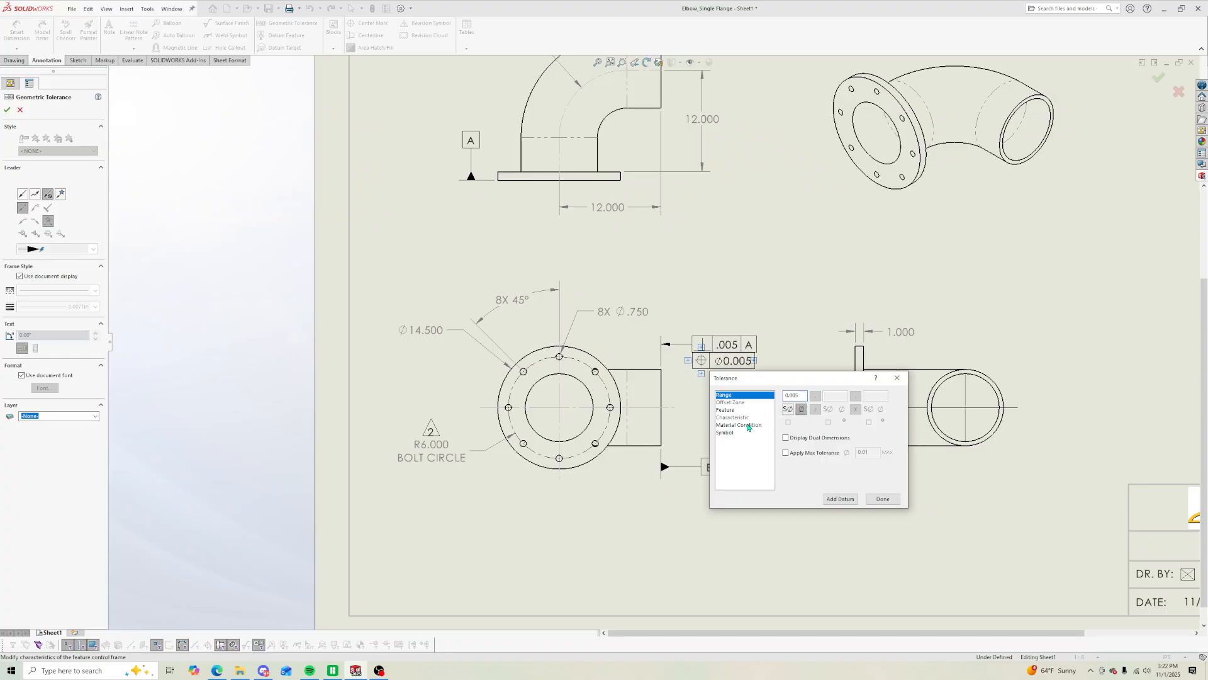
left_click(748, 425)
left_click(788, 396)
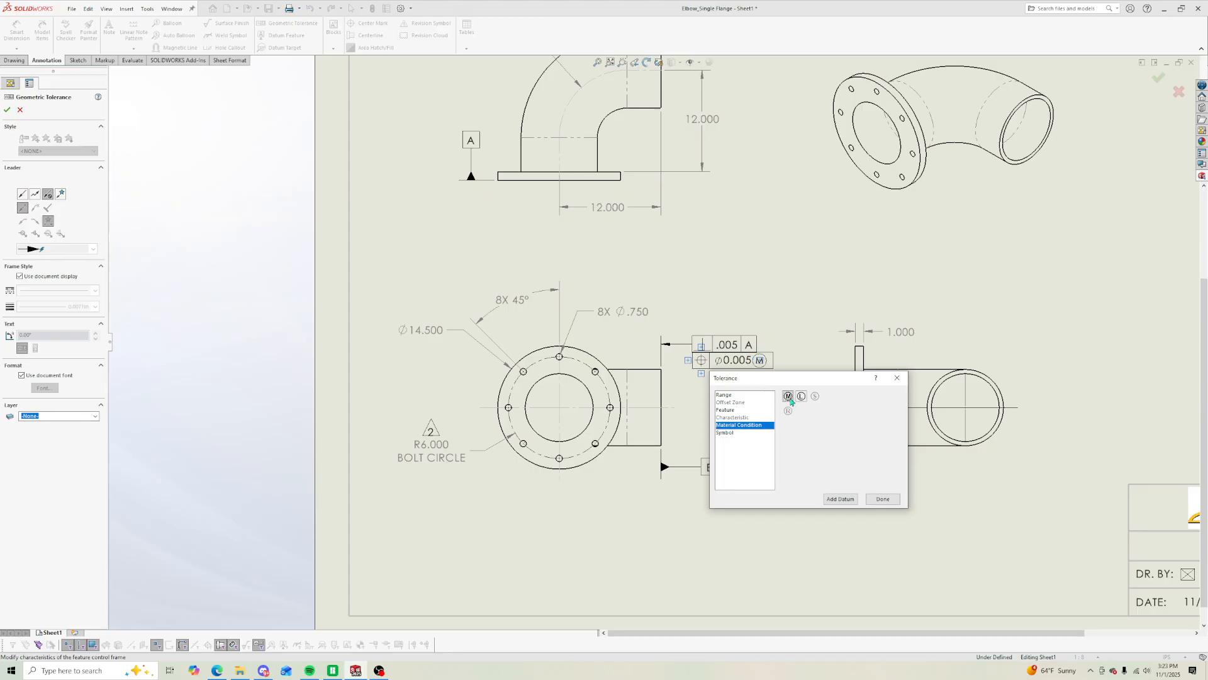
left_click(739, 434)
left_click(882, 499)
Step: Add datum A to the position tolerance frame and finish the frame
left_click(779, 360)
left_click(793, 370)
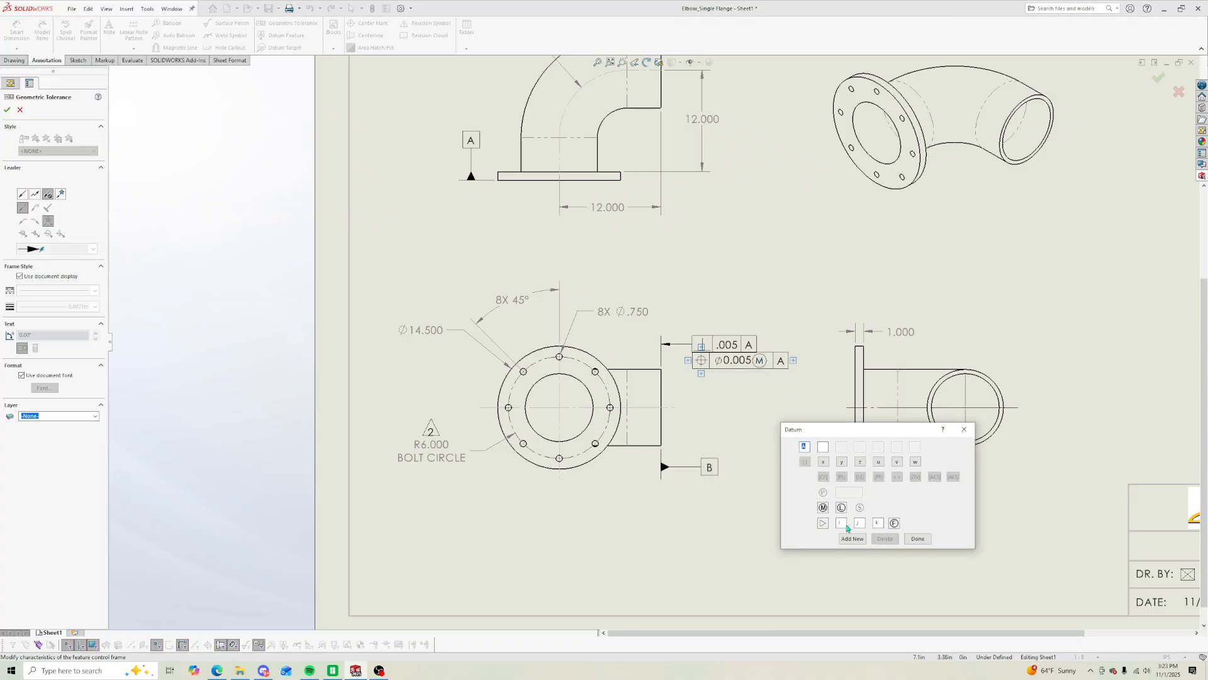
left_click(916, 537)
left_click(748, 371)
left_click_drag(748, 375, 749, 369)
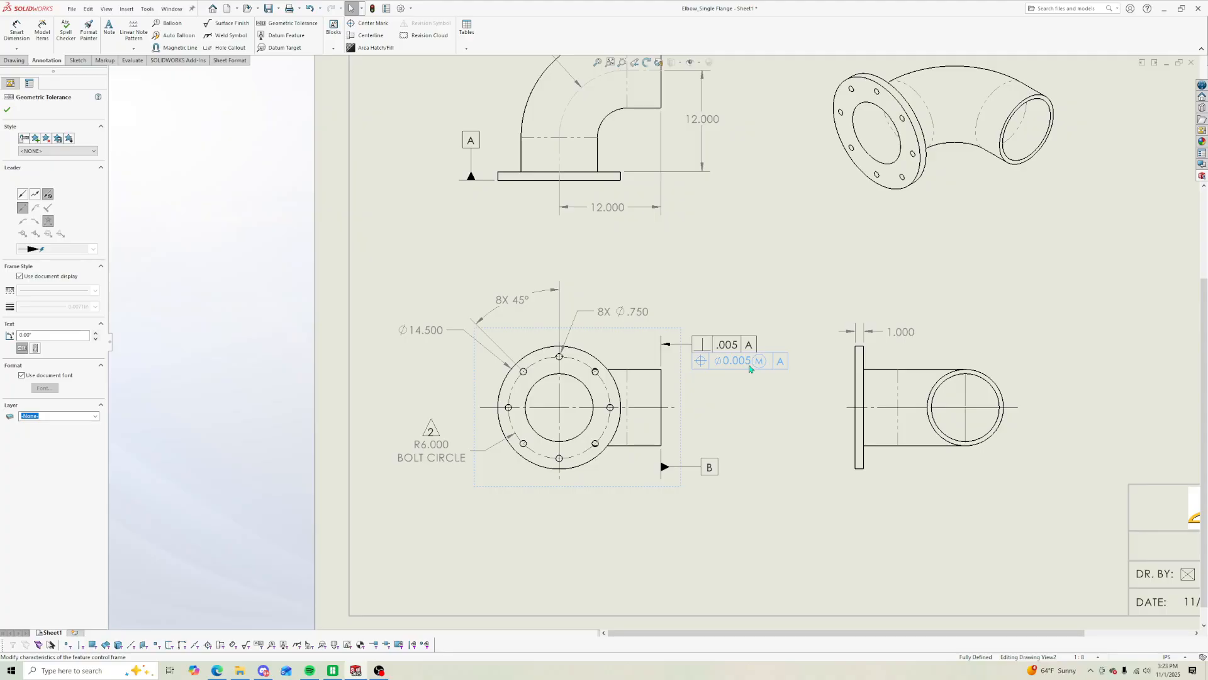
left_click(764, 387)
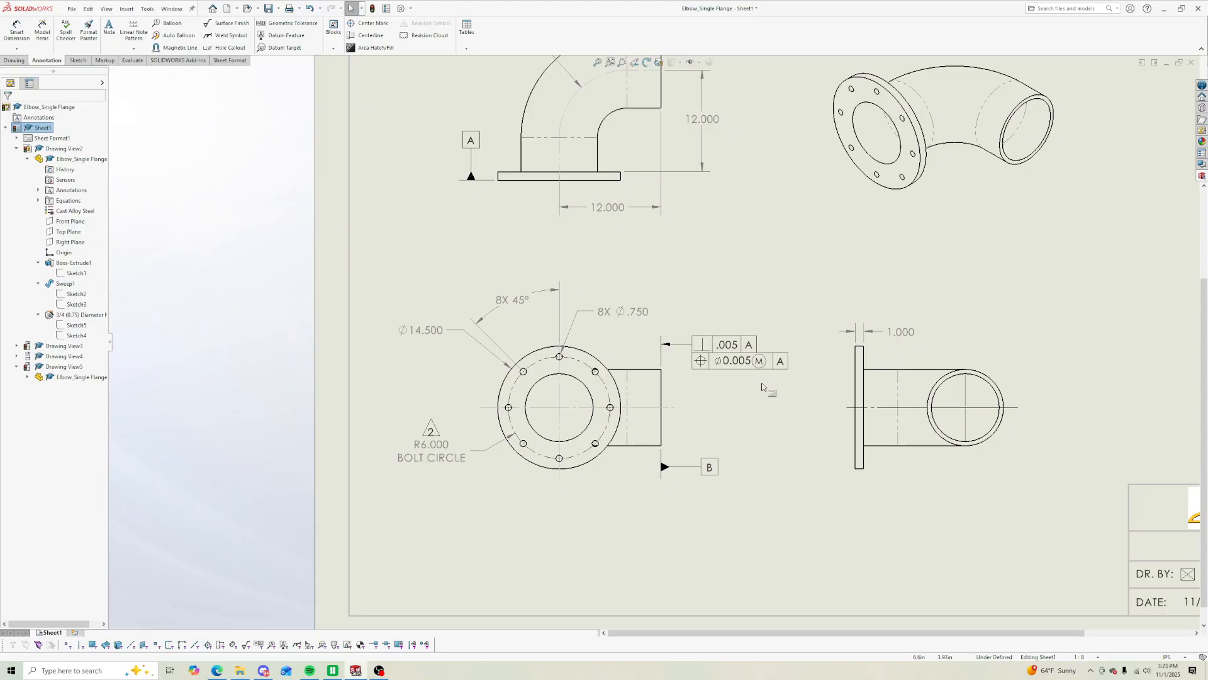
Step: Move the position tolerance frame directly beneath the 8X Ø.750 hole callout
left_click_drag(763, 375, 650, 339)
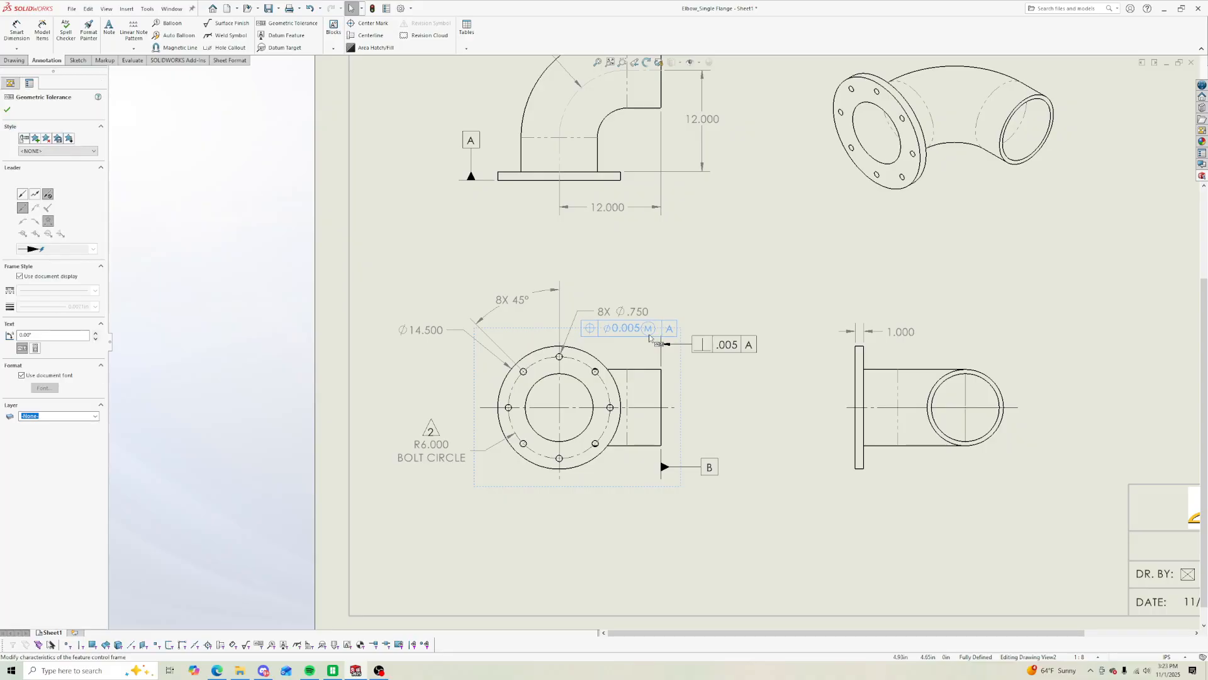
left_click_drag(649, 338, 665, 337)
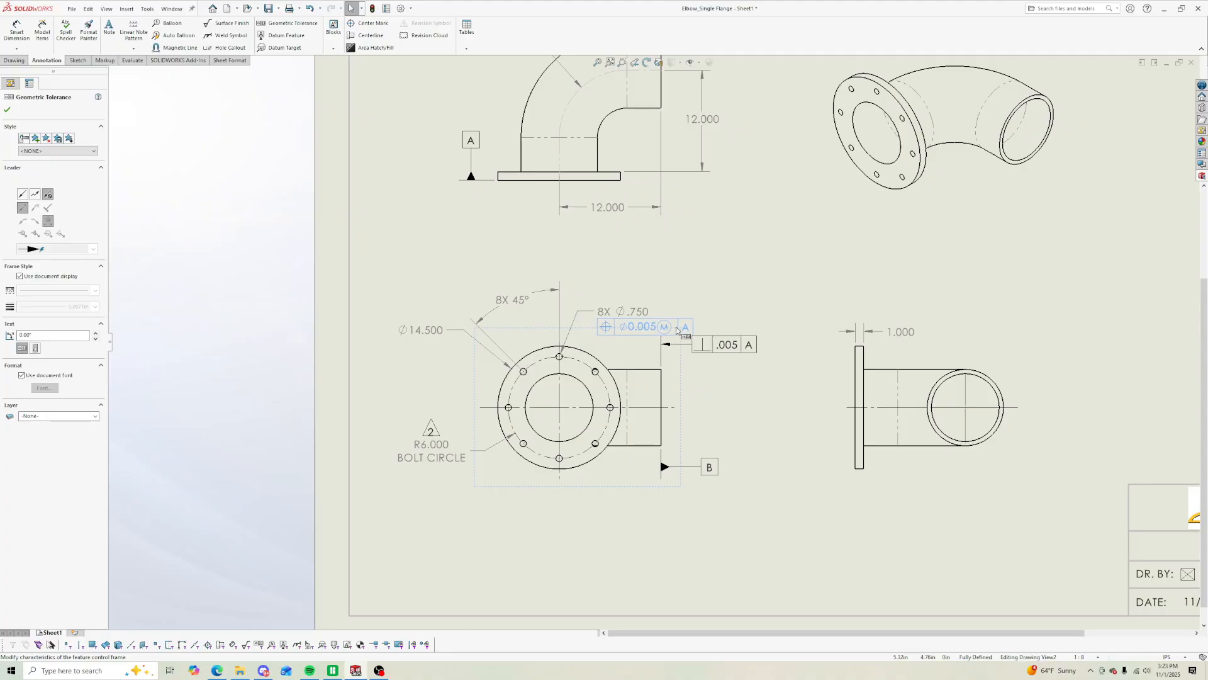
left_click(671, 306)
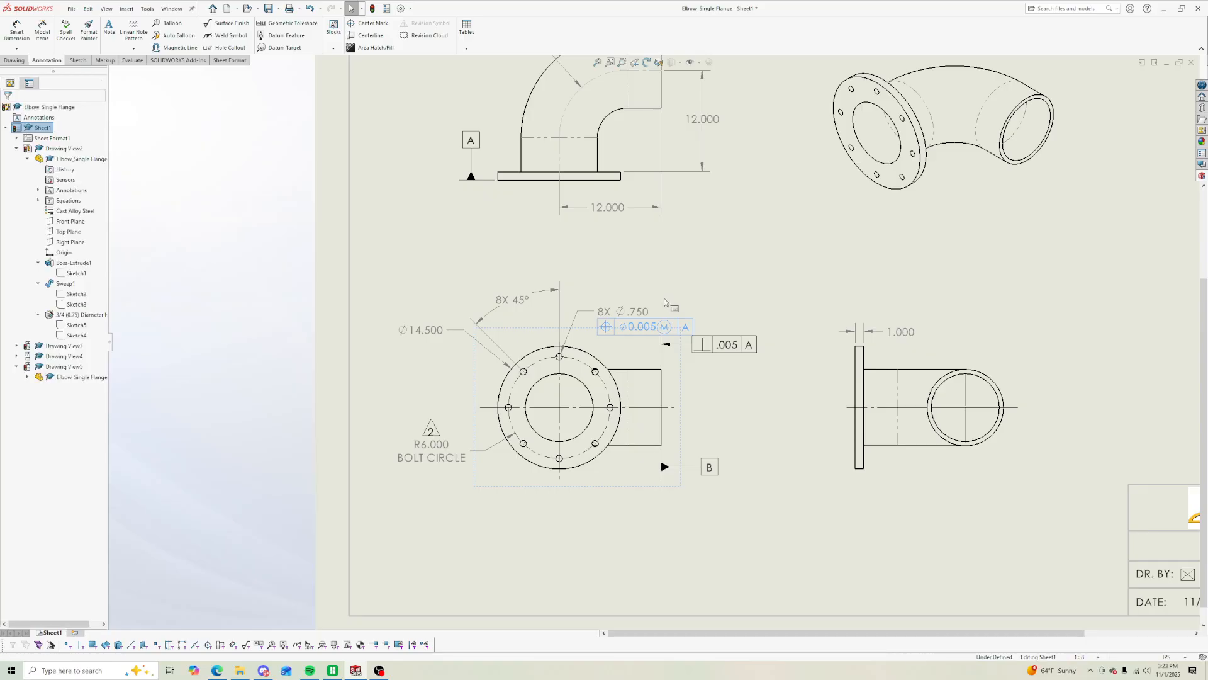
Step: Append THRU to the dimension text of the 8X Ø.750 hole callout
left_click(637, 313)
left_click(99, 299)
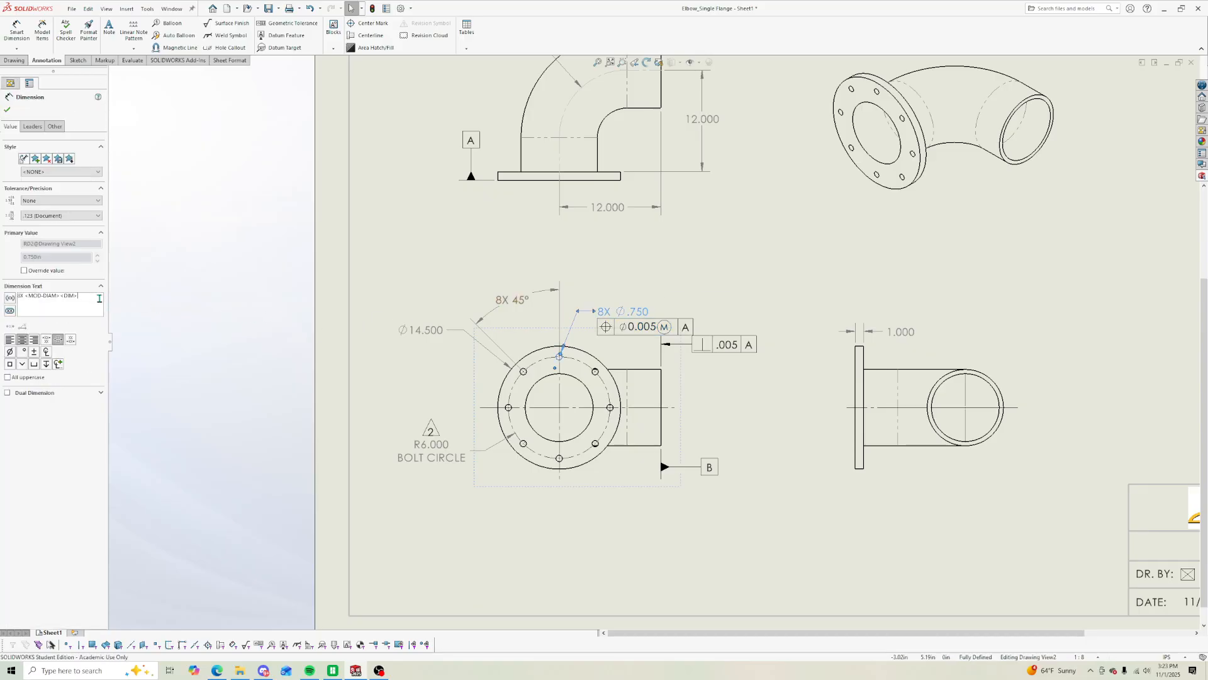
type("TRH")
key("BackSpace")
key("BackSpace")
type("HRU")
left_click(198, 280)
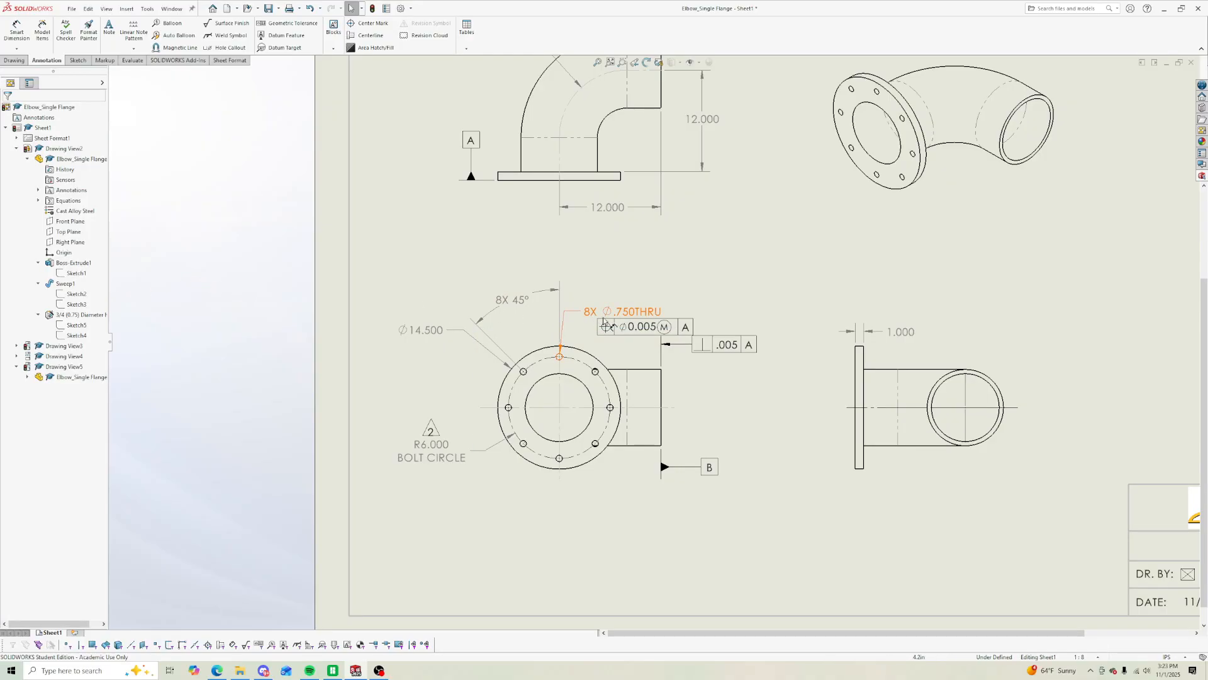
Step: Align the position frame under the THRU hole callout and move the perpendicularity frame lower, beside the pipe's end face
left_click_drag(614, 327, 609, 327)
left_click_drag(723, 348, 661, 345)
left_click(725, 365)
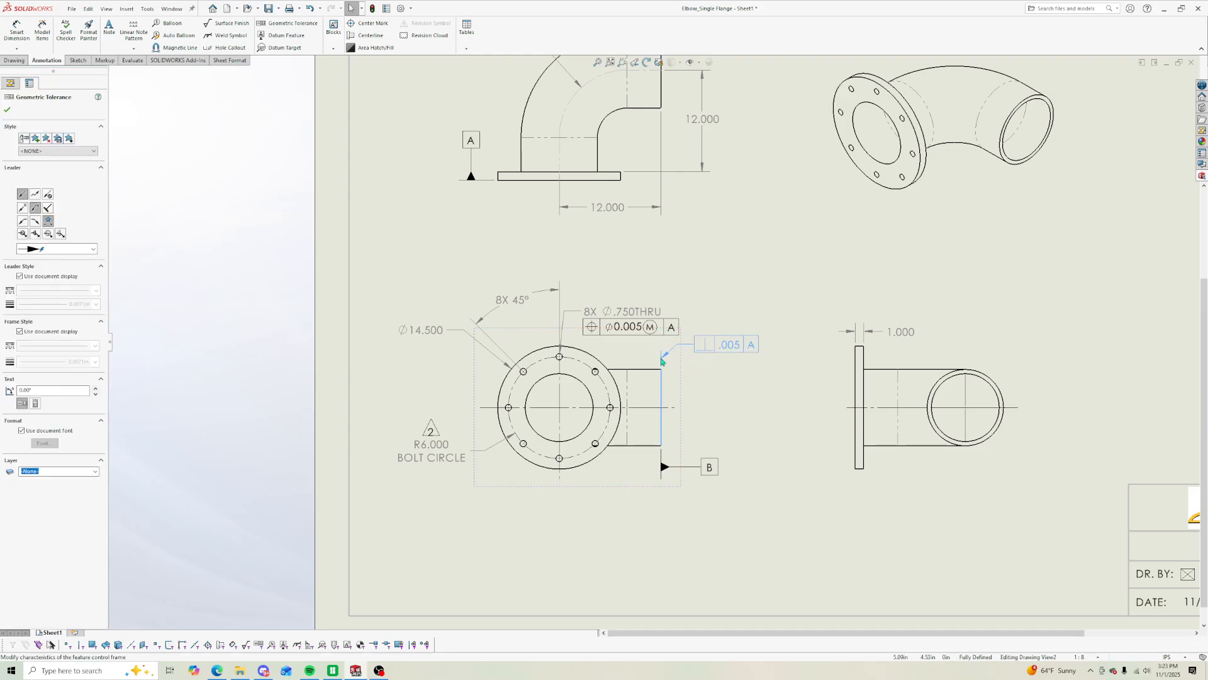
left_click_drag(707, 349, 693, 369)
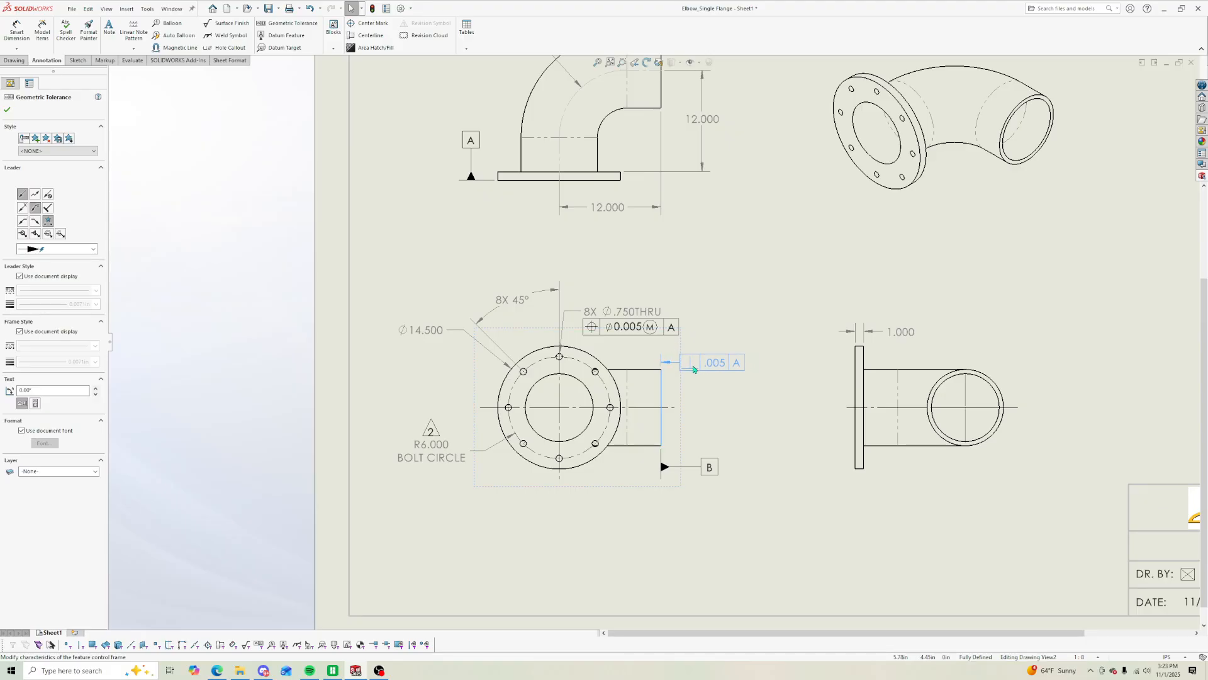
Step: Shift the 8X Ø.750 THRU hole callout and its position frame slightly up and to the right above the flange
left_click(732, 386)
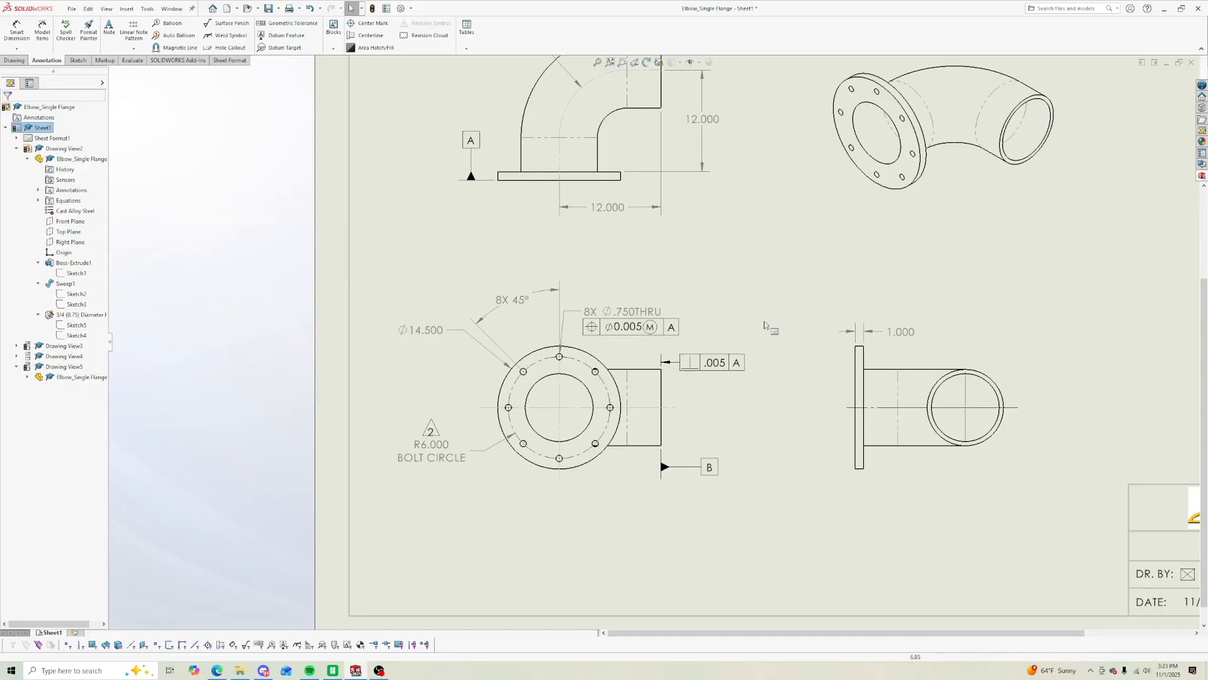
left_click_drag(623, 316, 682, 323)
left_click(672, 326)
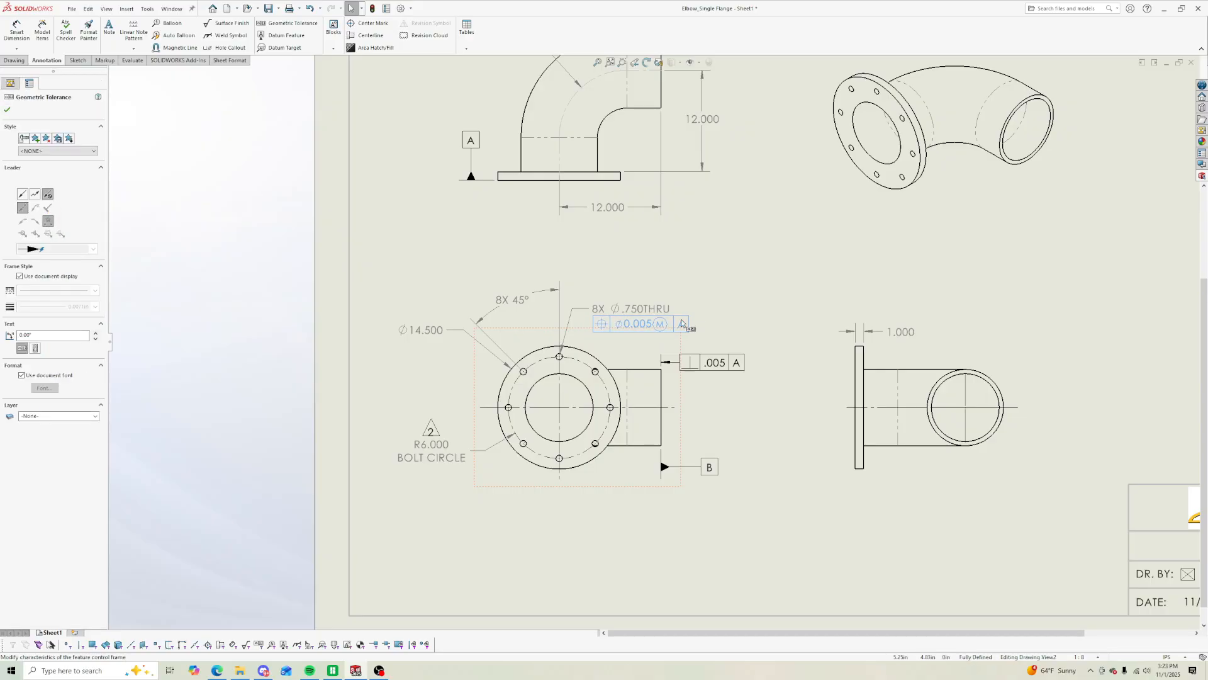
left_click(757, 338)
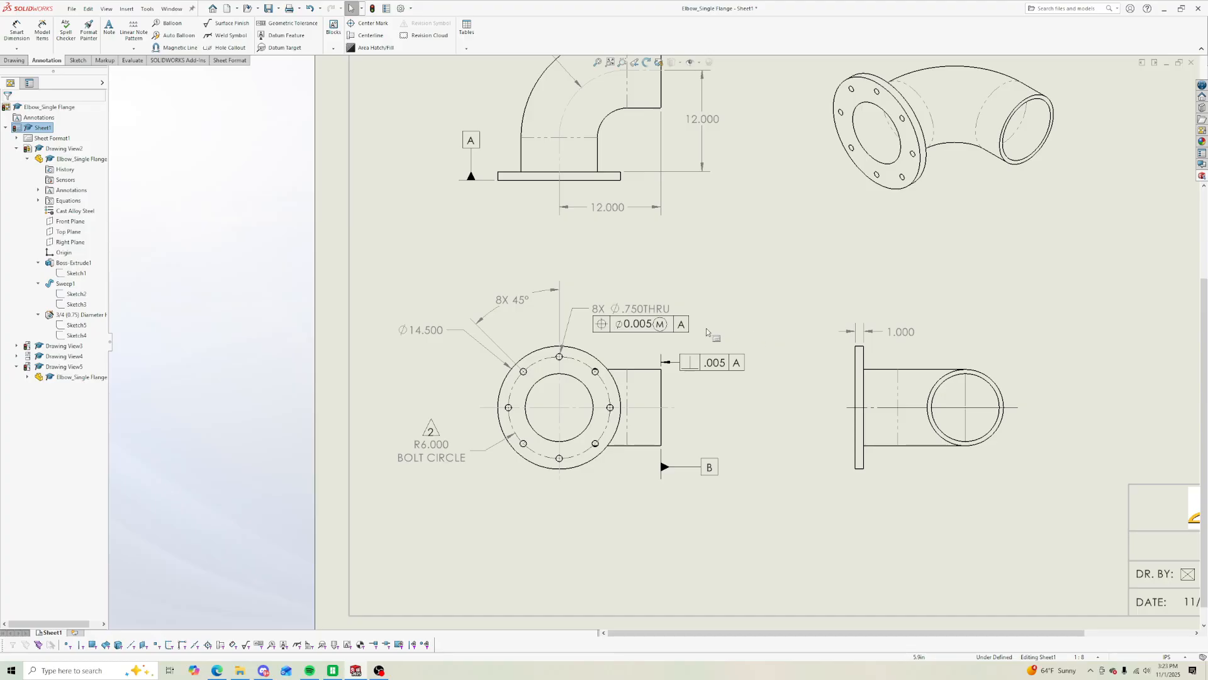
Step: Insert a space before THRU in the dimension text of the 8X Ø.750 hole callout
left_click(645, 311)
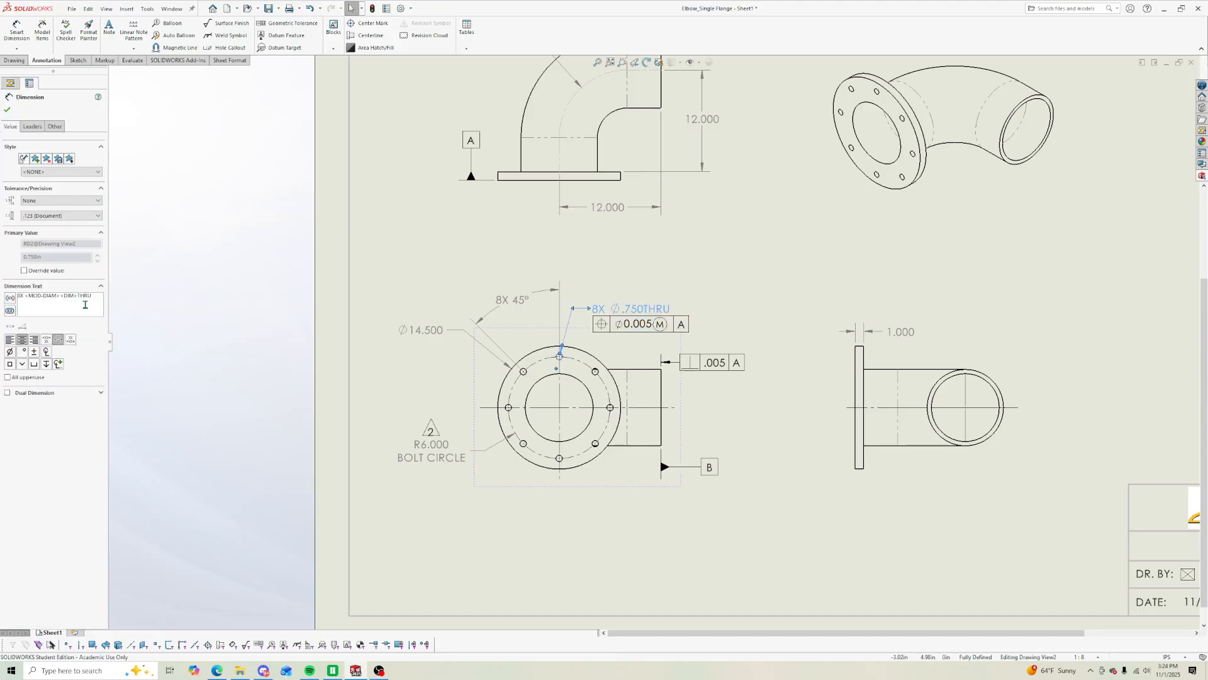
left_click(79, 297)
left_click(146, 300)
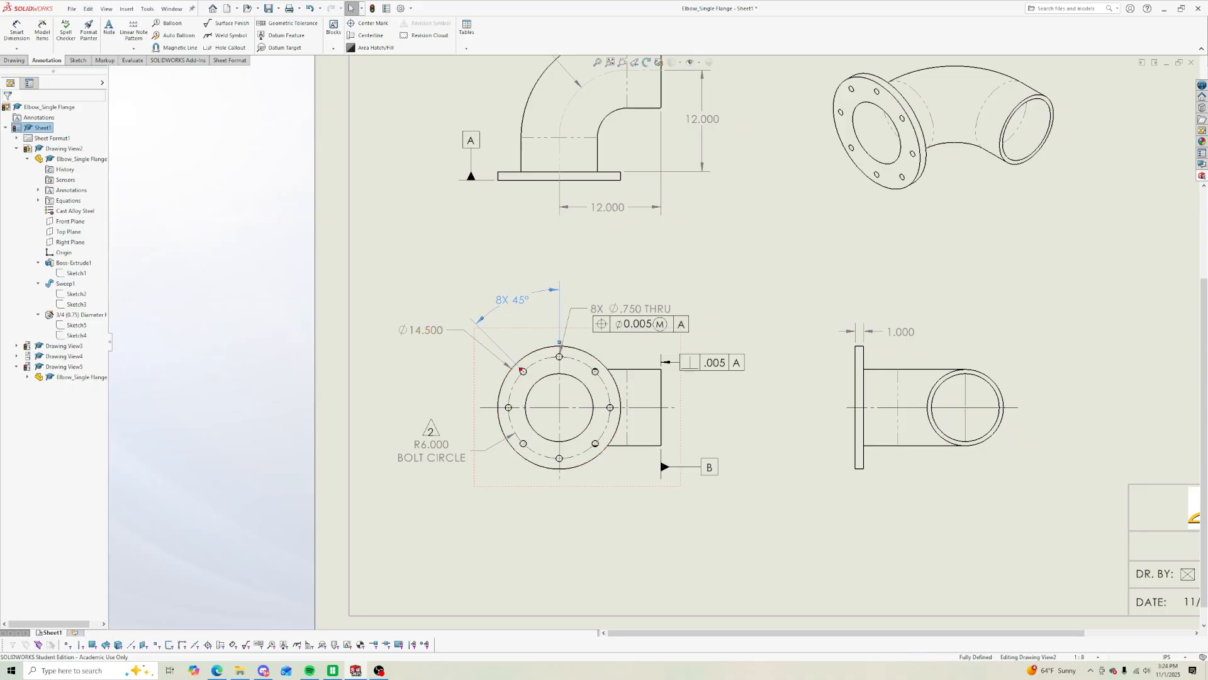
Step: Set the trailing zeros for tolerances to Same as Dimension in the document's dimension properties and check the other zero options
left_click(511, 300)
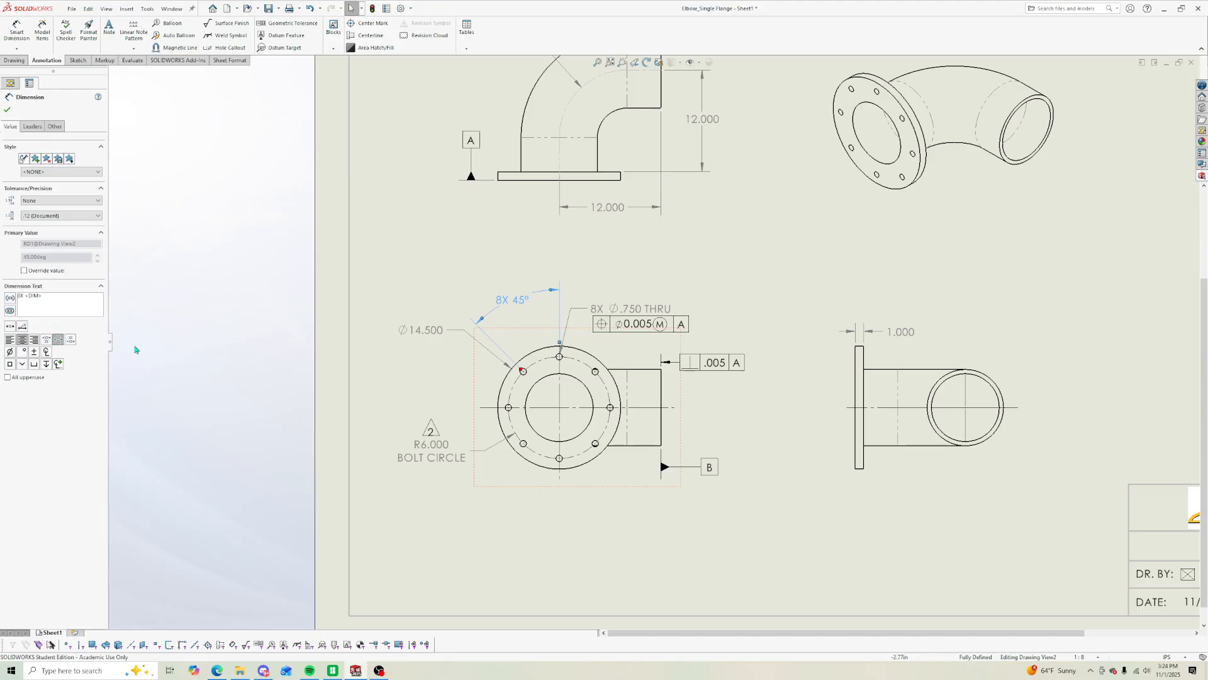
key("Escape")
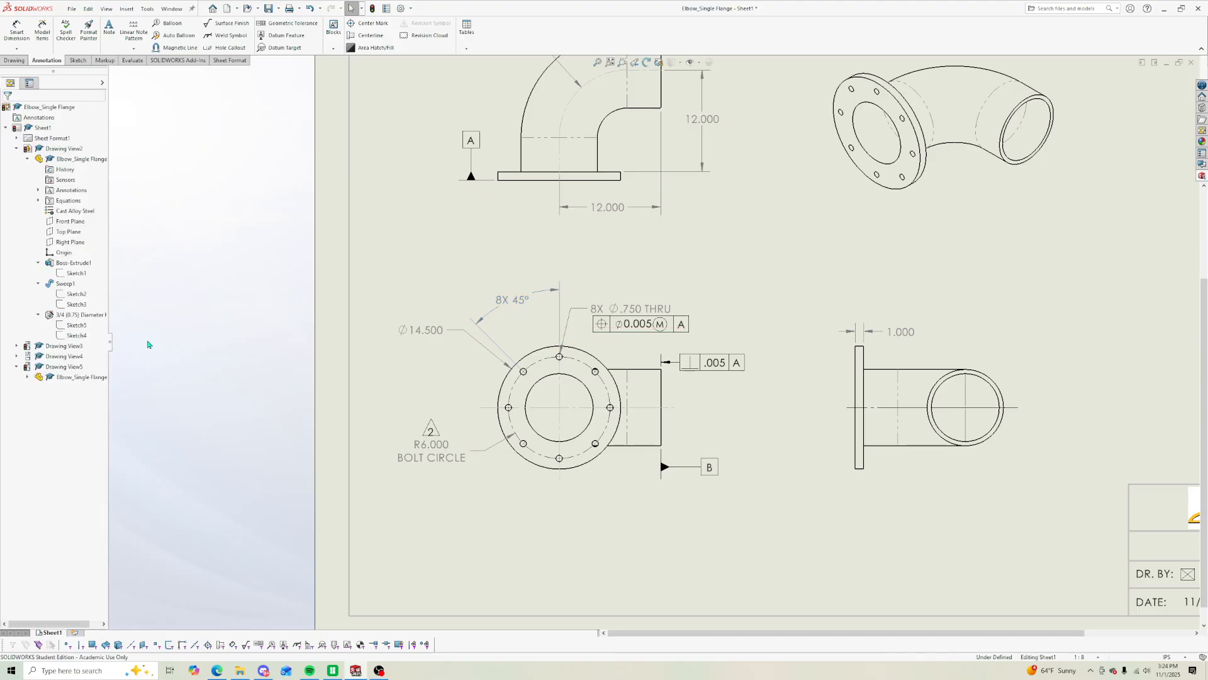
left_click(403, 9)
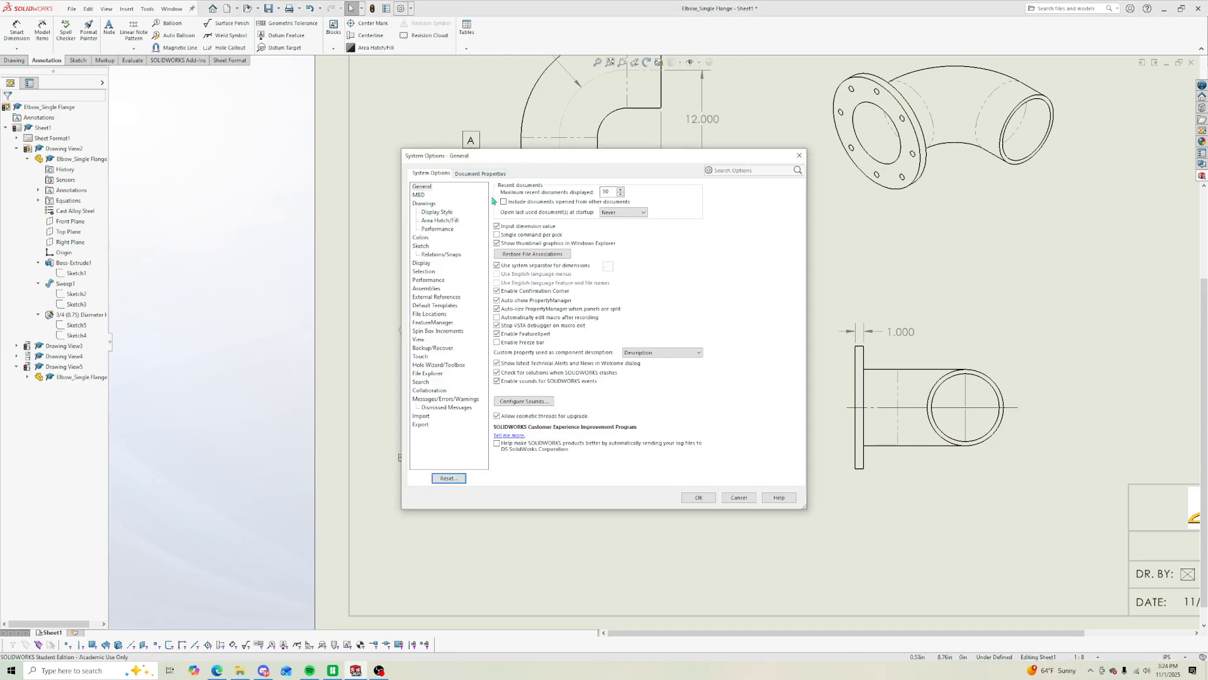
left_click(486, 176)
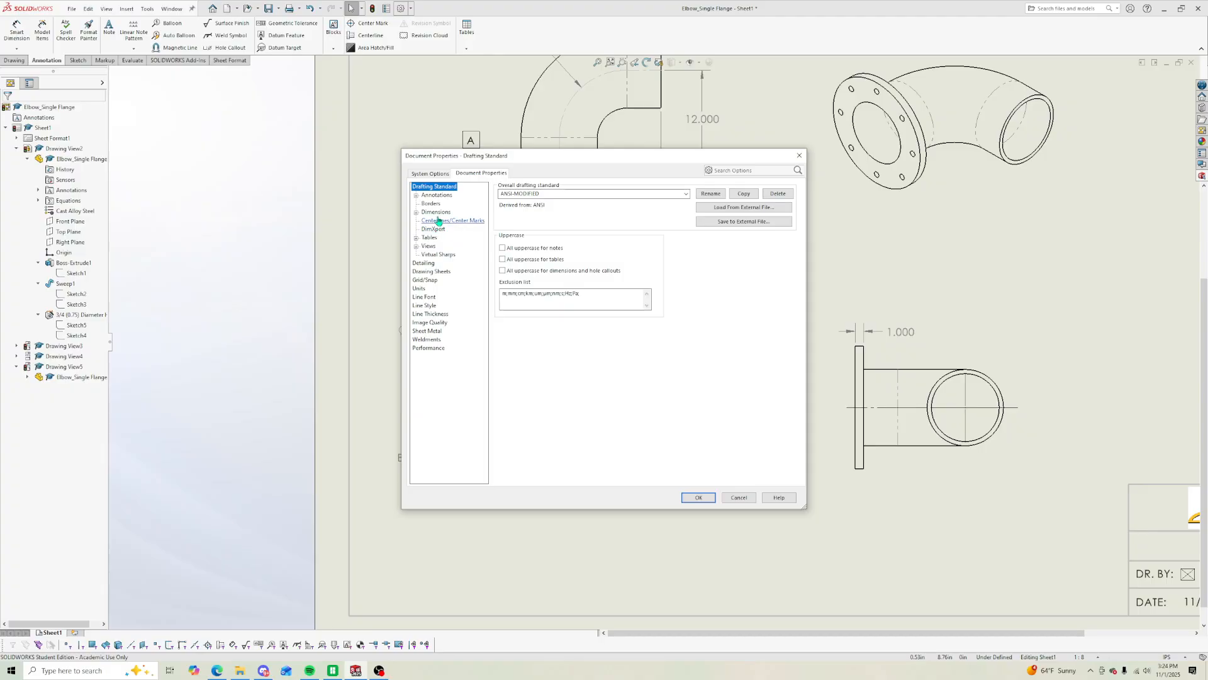
left_click(437, 212)
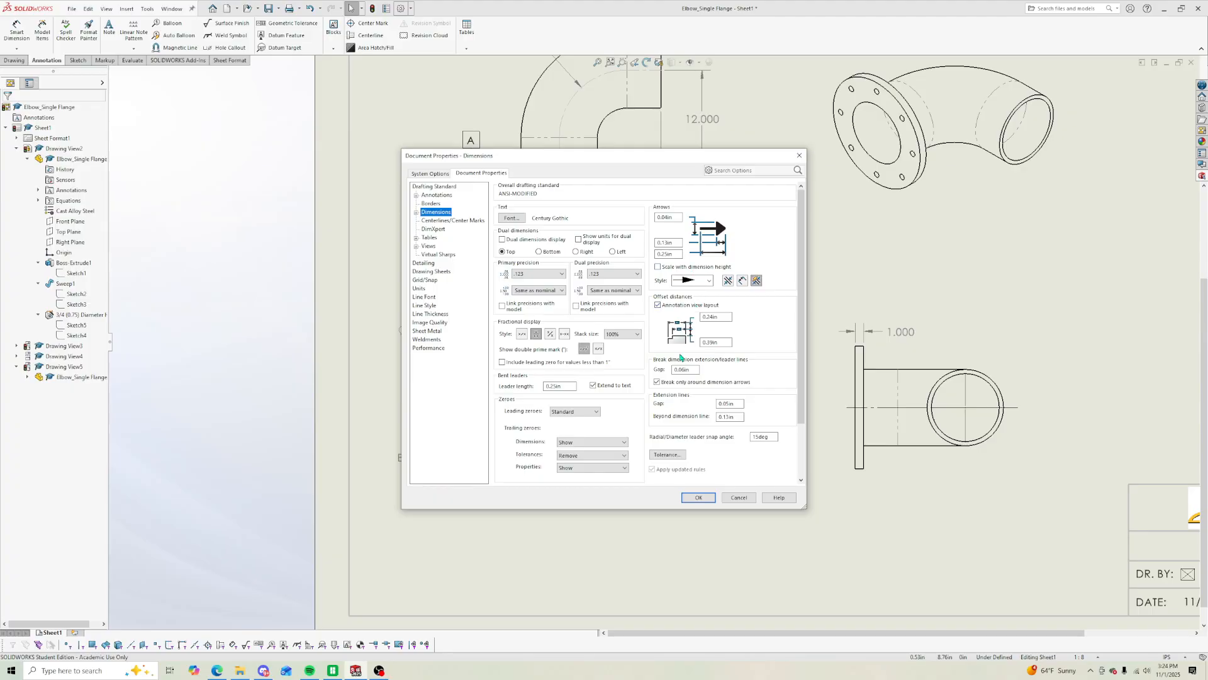
scroll(626, 402, "down", 4)
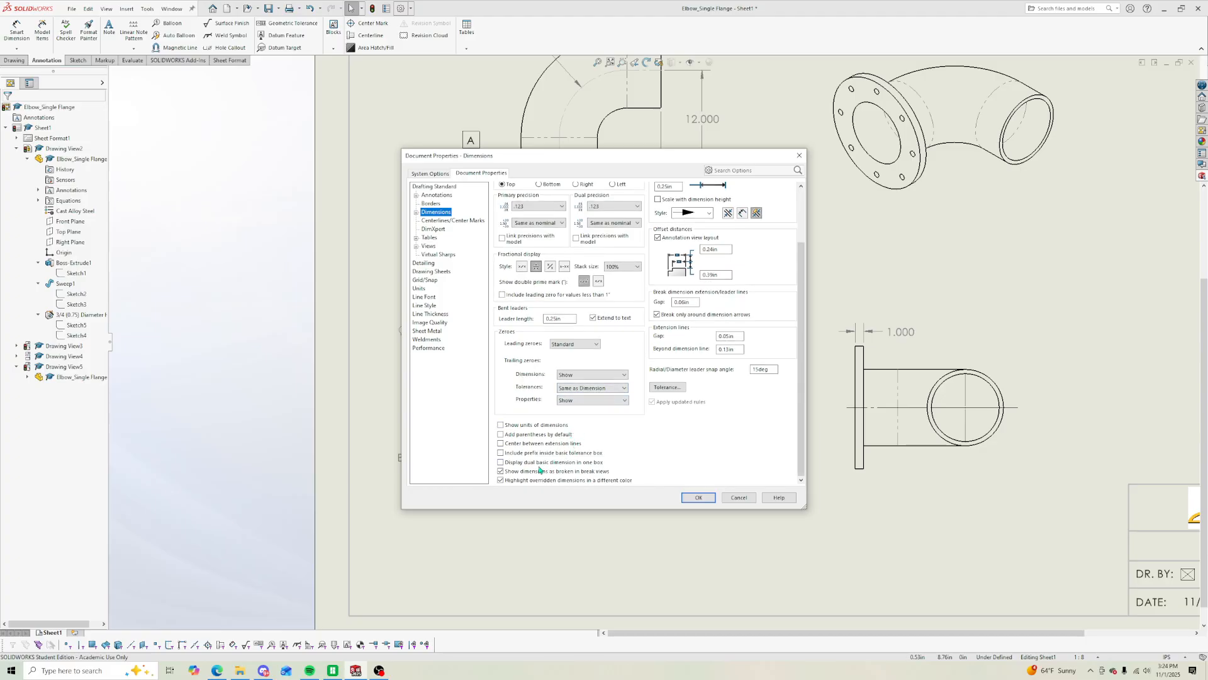
left_click(571, 374)
left_click(572, 378)
left_click(561, 346)
left_click(560, 348)
Step: Set both the primary and dual tolerance precision to .123 in the document's dimension properties and apply the settings
left_click(448, 221)
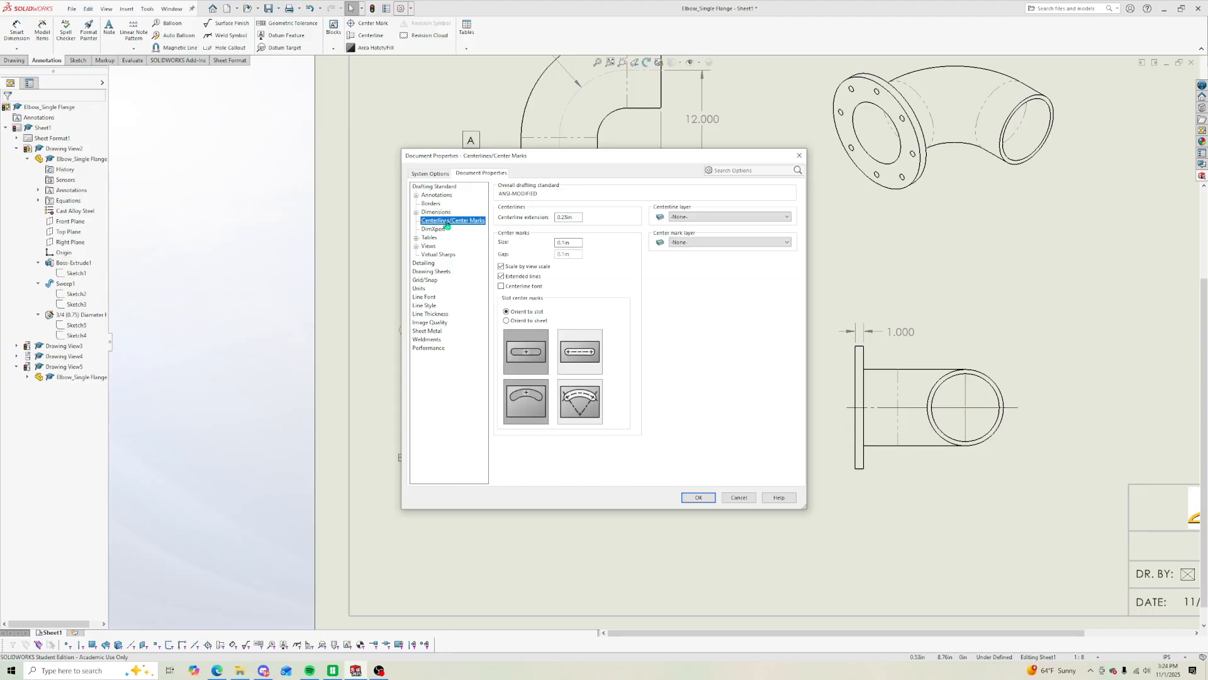
left_click(570, 217)
left_click(434, 230)
left_click(436, 212)
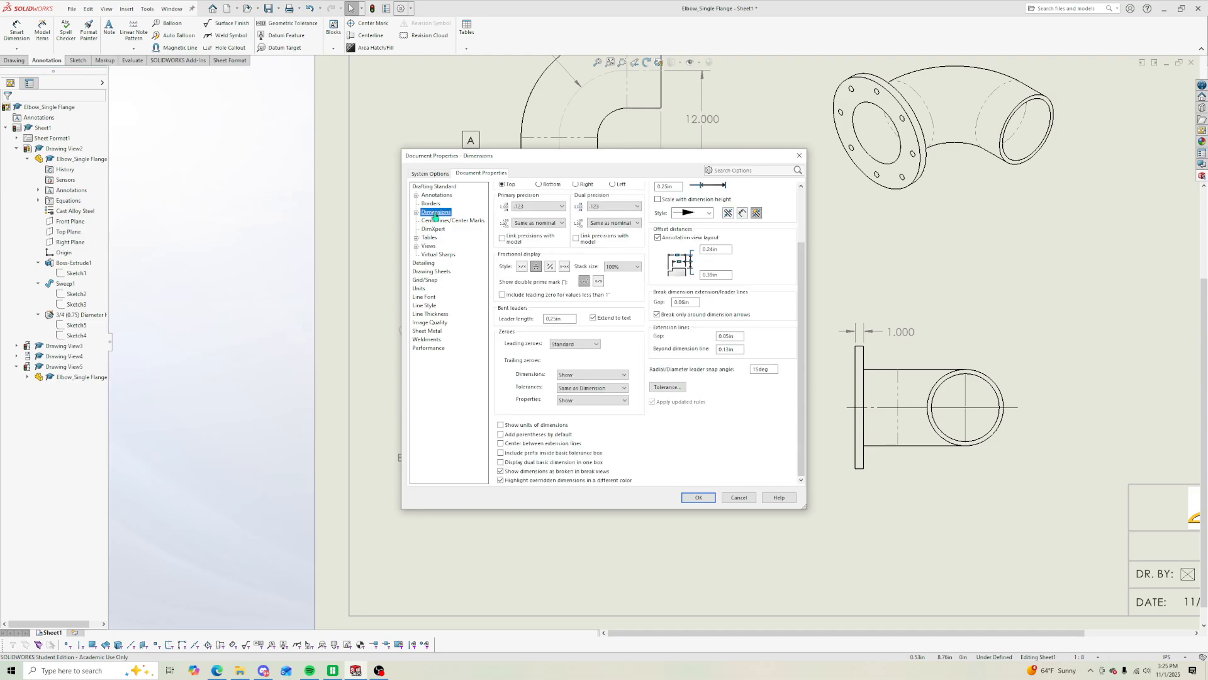
scroll(520, 281, "up", 3)
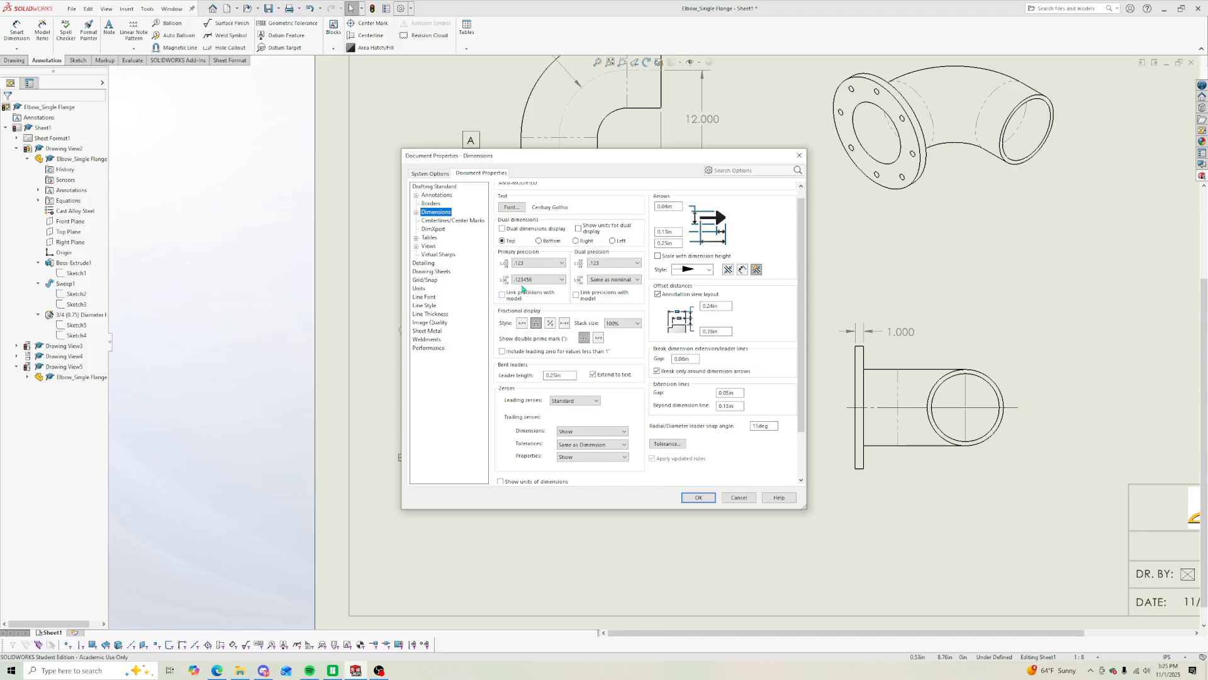
left_click(604, 281)
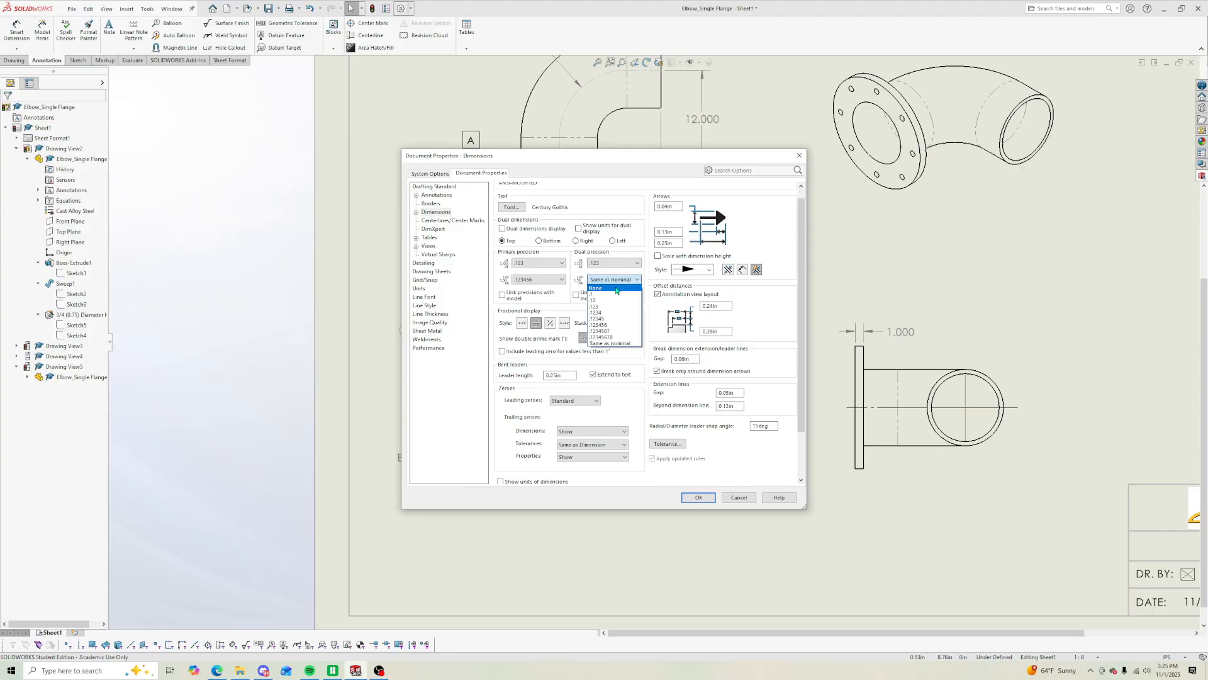
left_click(610, 306)
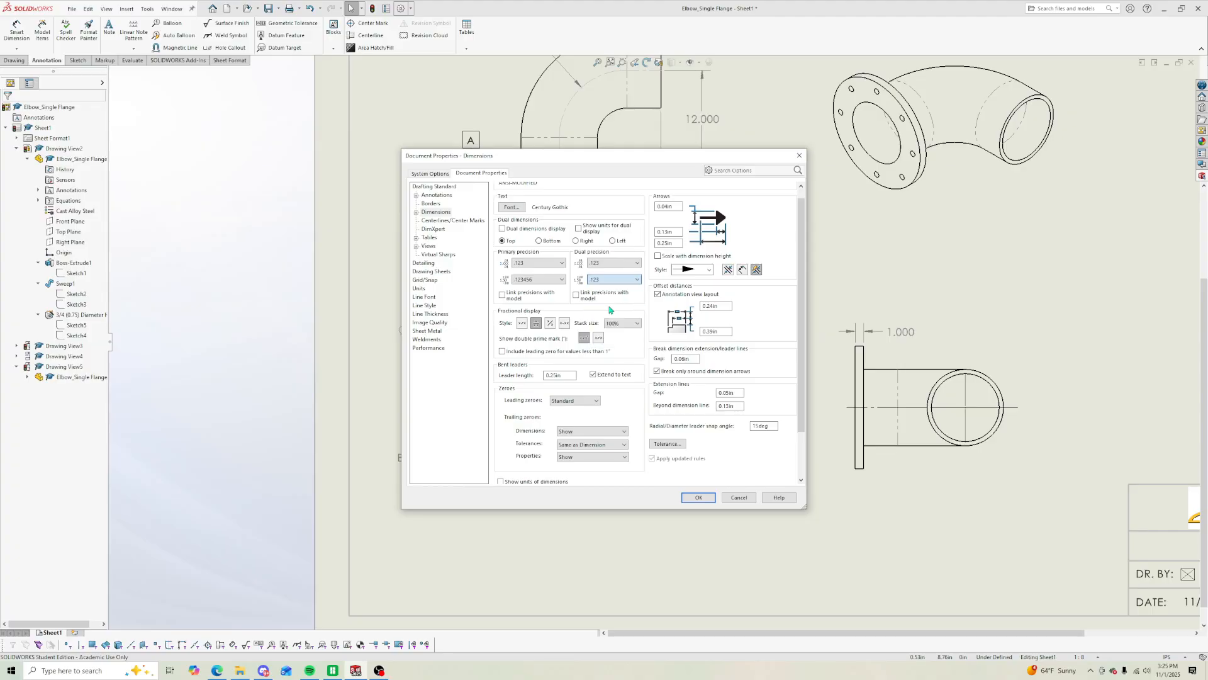
left_click(538, 280)
left_click(539, 307)
left_click(695, 496)
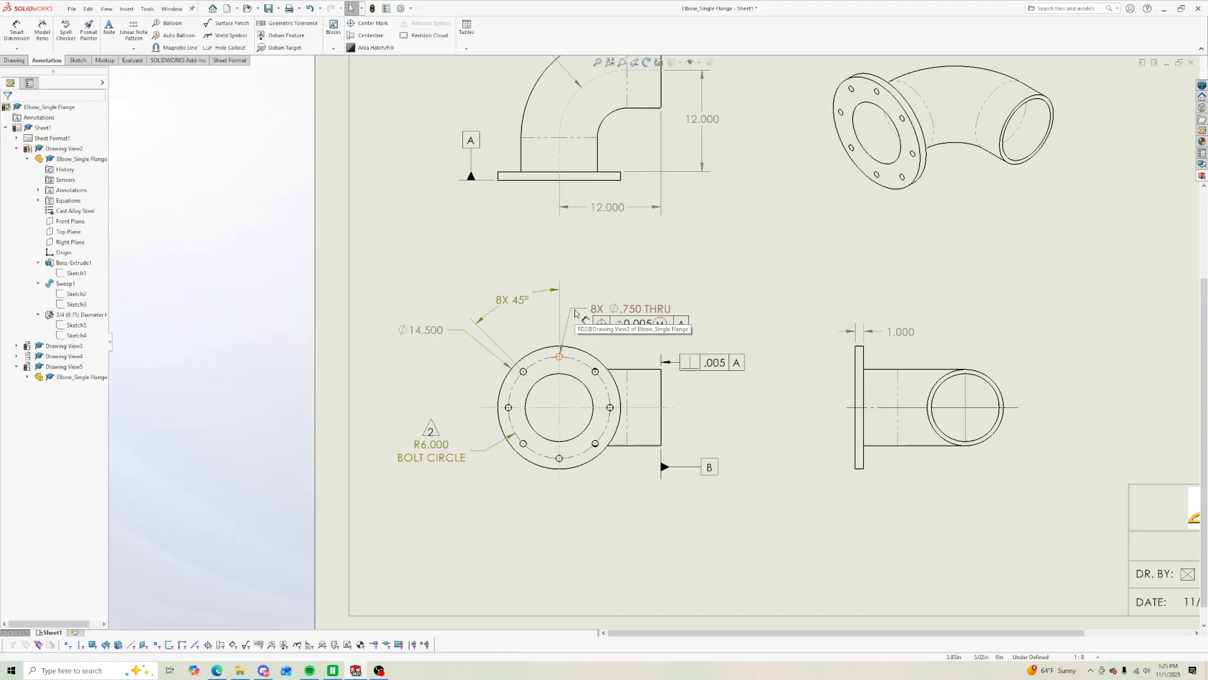
Step: Set the precision of the 8X 45° angular dimension to .123
left_click(508, 262)
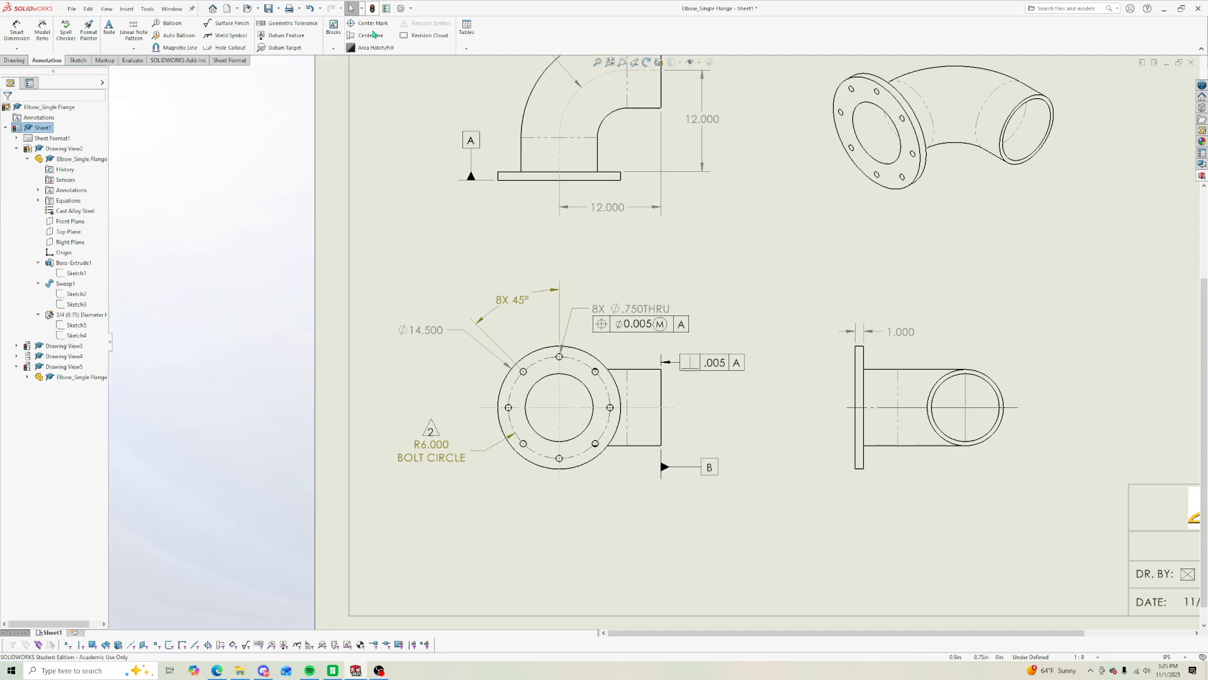
left_click(435, 450)
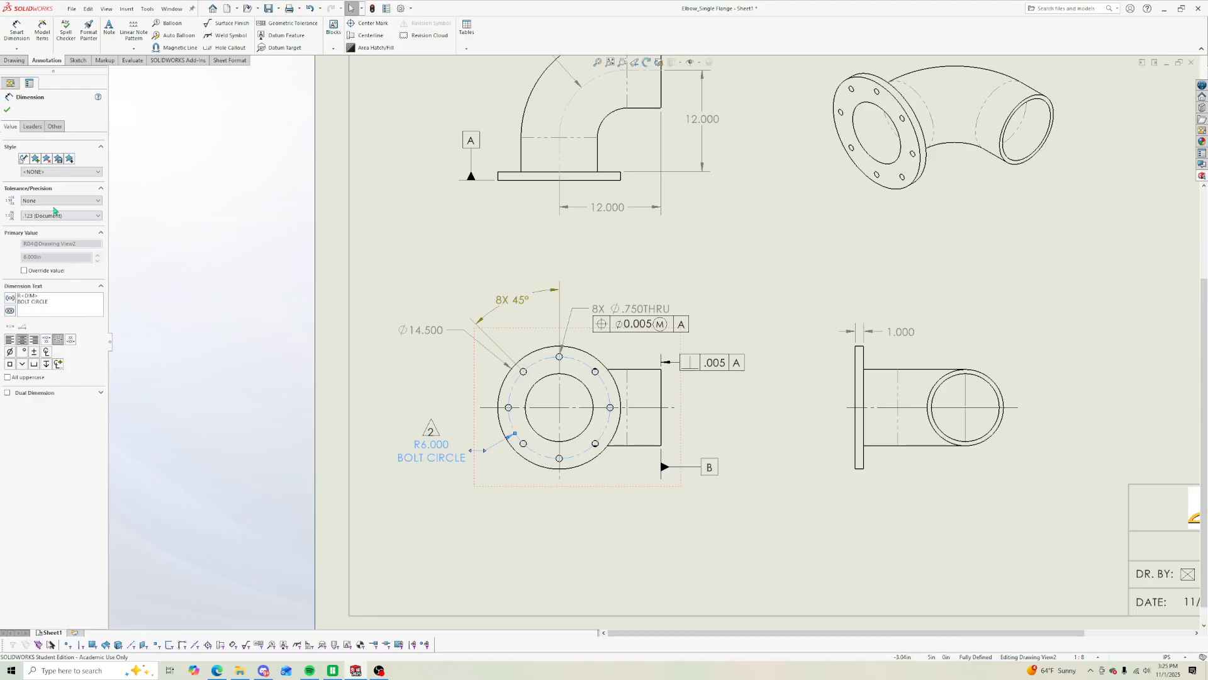
left_click(281, 264)
left_click(495, 303)
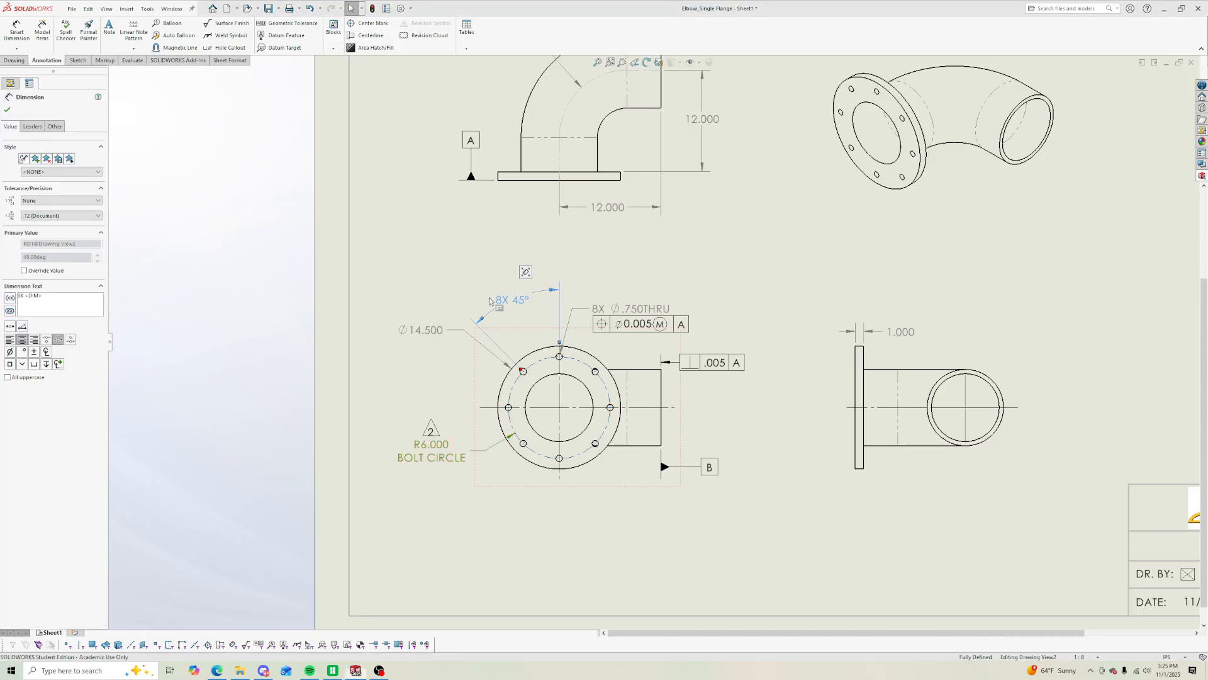
left_click(59, 215)
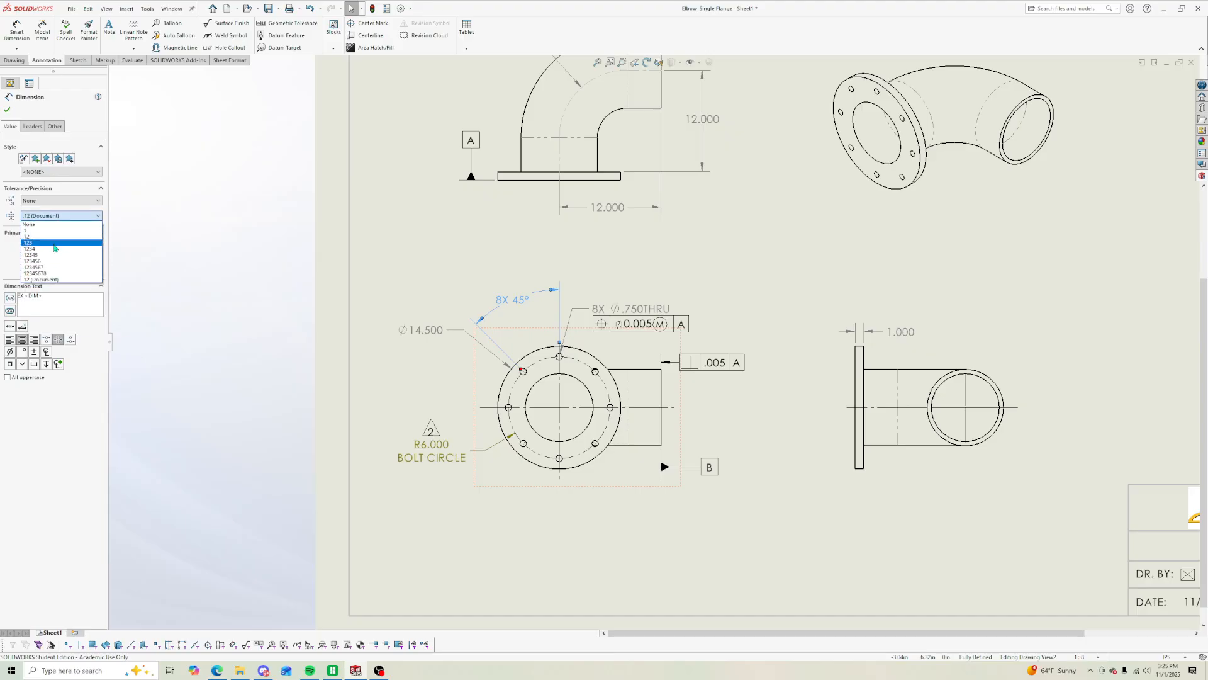
left_click(54, 244)
left_click(200, 247)
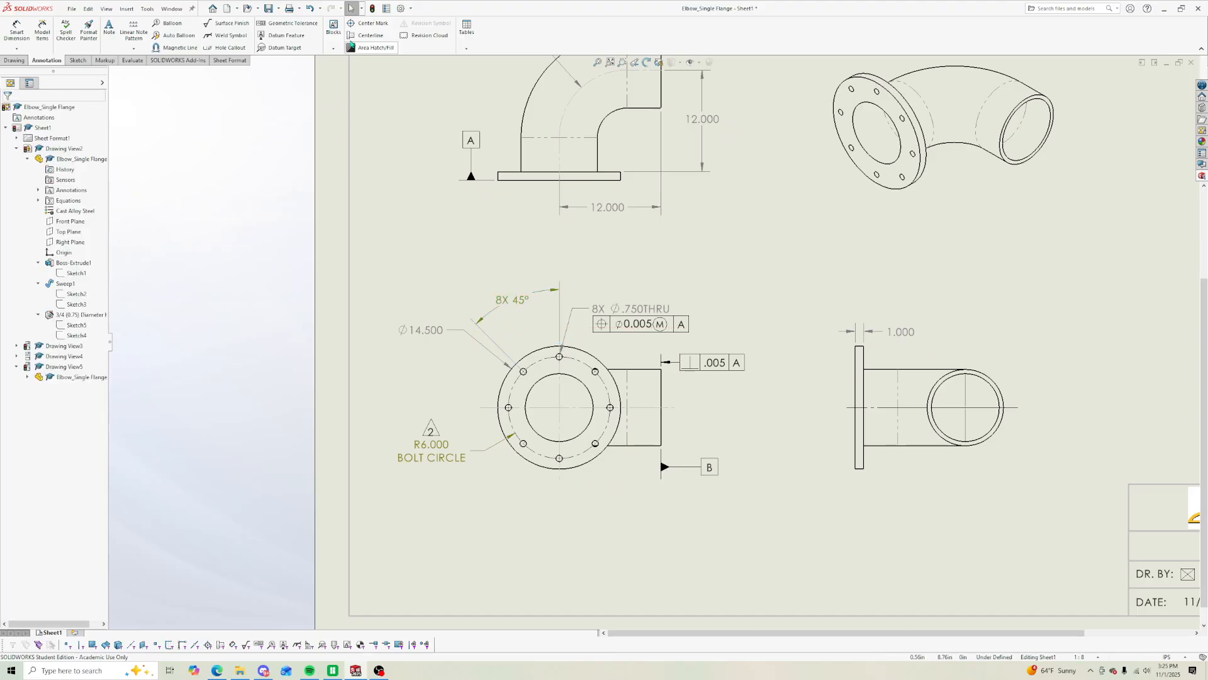
Step: Set the document's primary tolerance precision to .123, adjust the dual tolerance precision, and apply the dimension properties
left_click(401, 9)
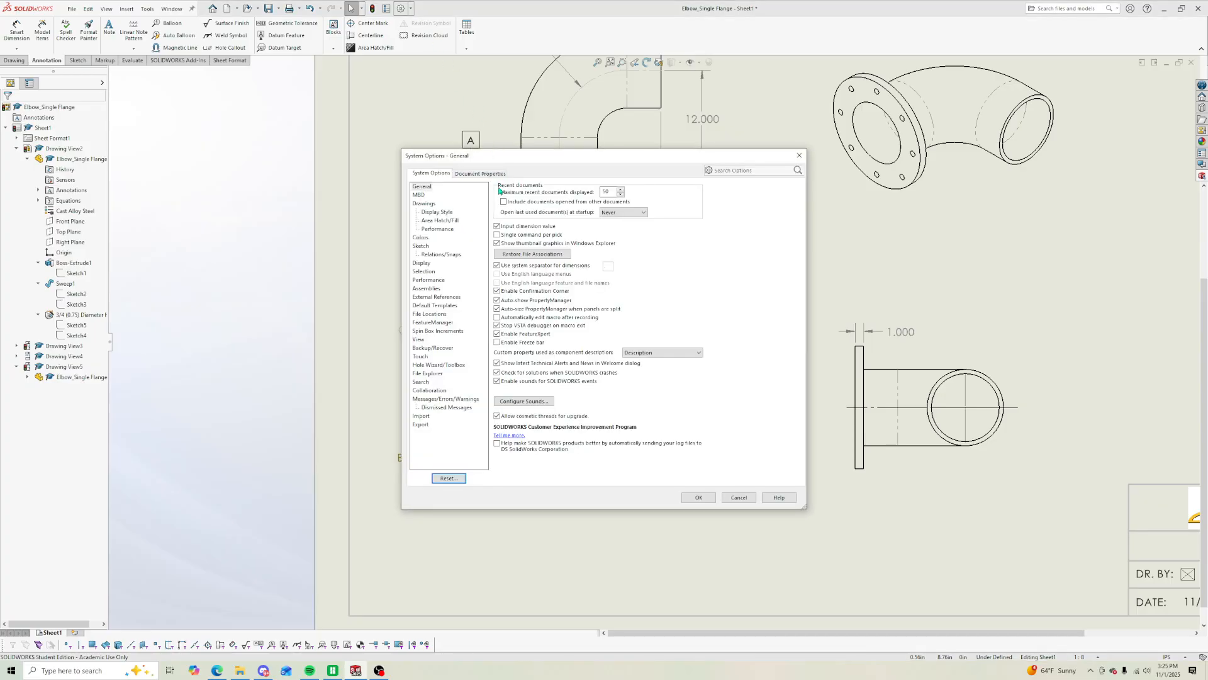
left_click(490, 176)
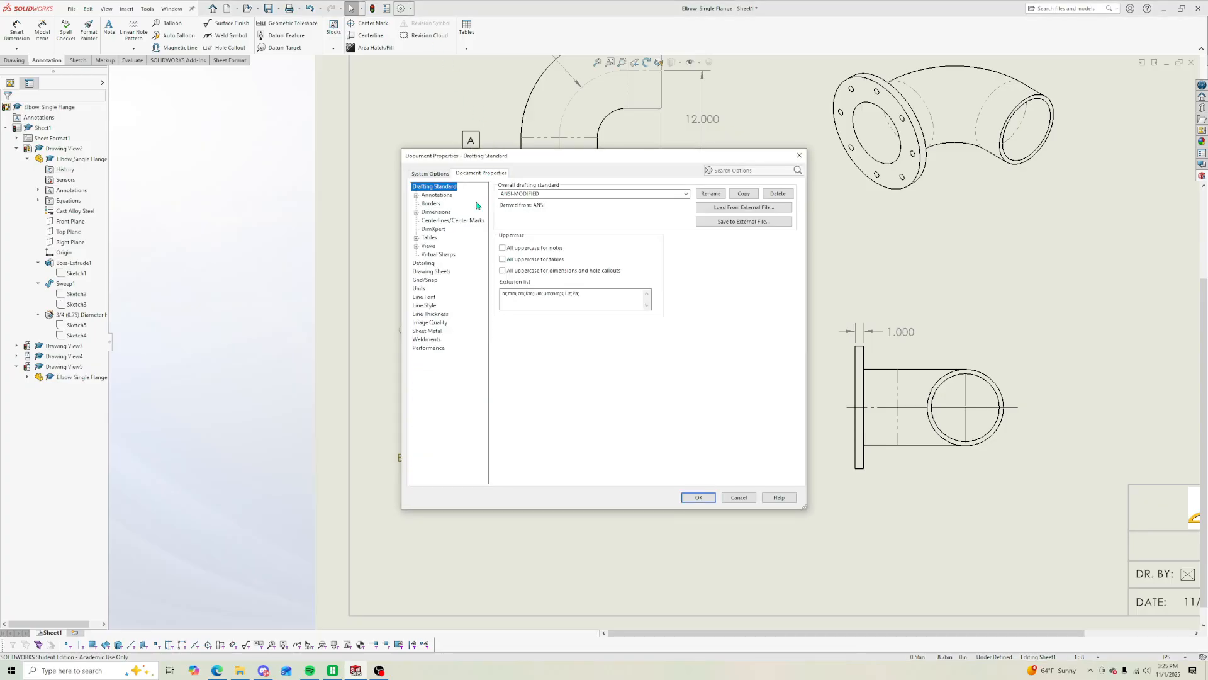
left_click(437, 213)
left_click(540, 290)
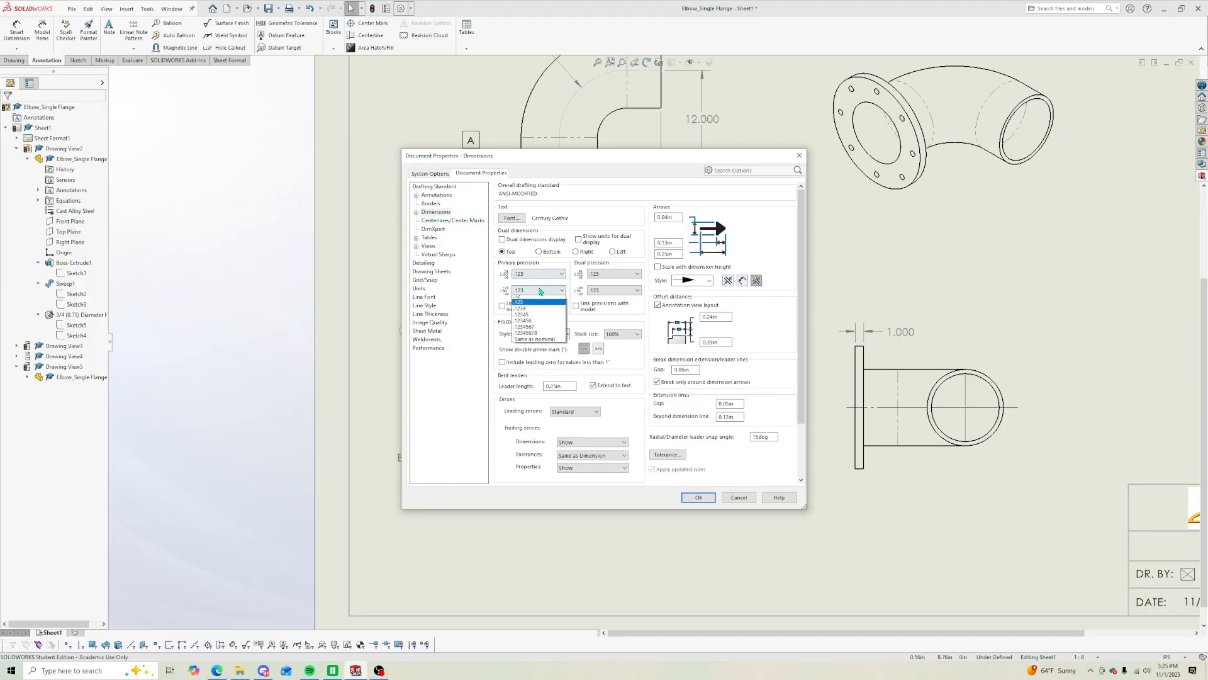
left_click(539, 316)
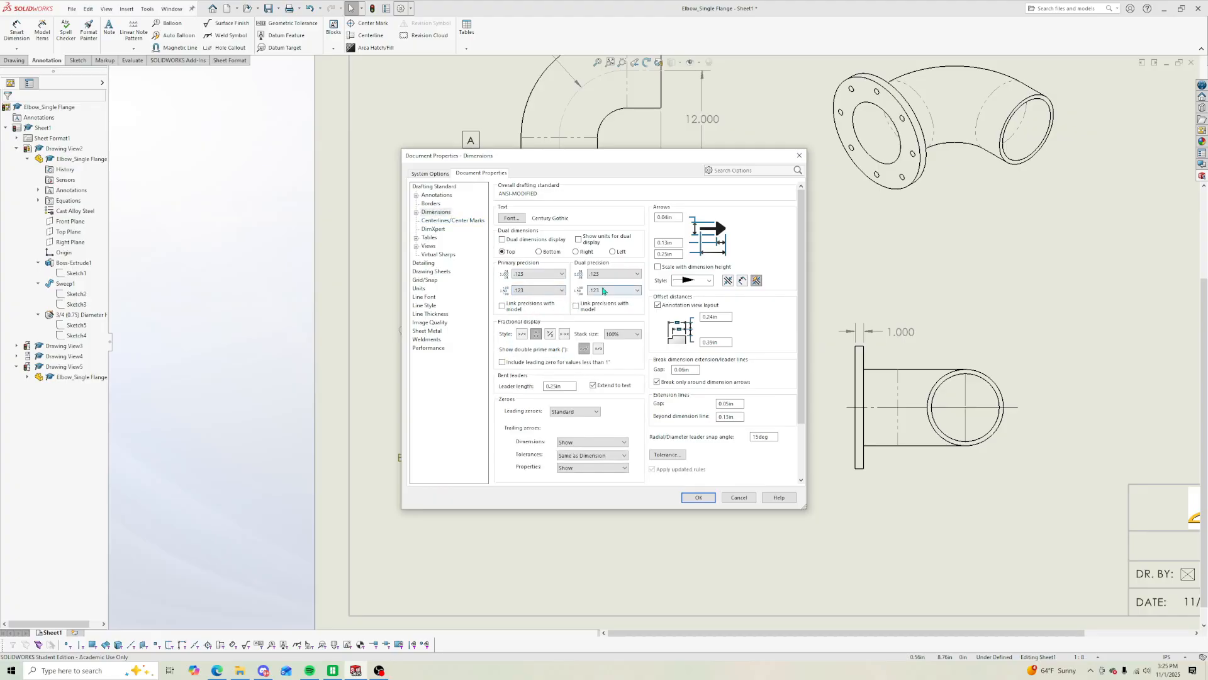
left_click(603, 291)
left_click(614, 347)
left_click(699, 498)
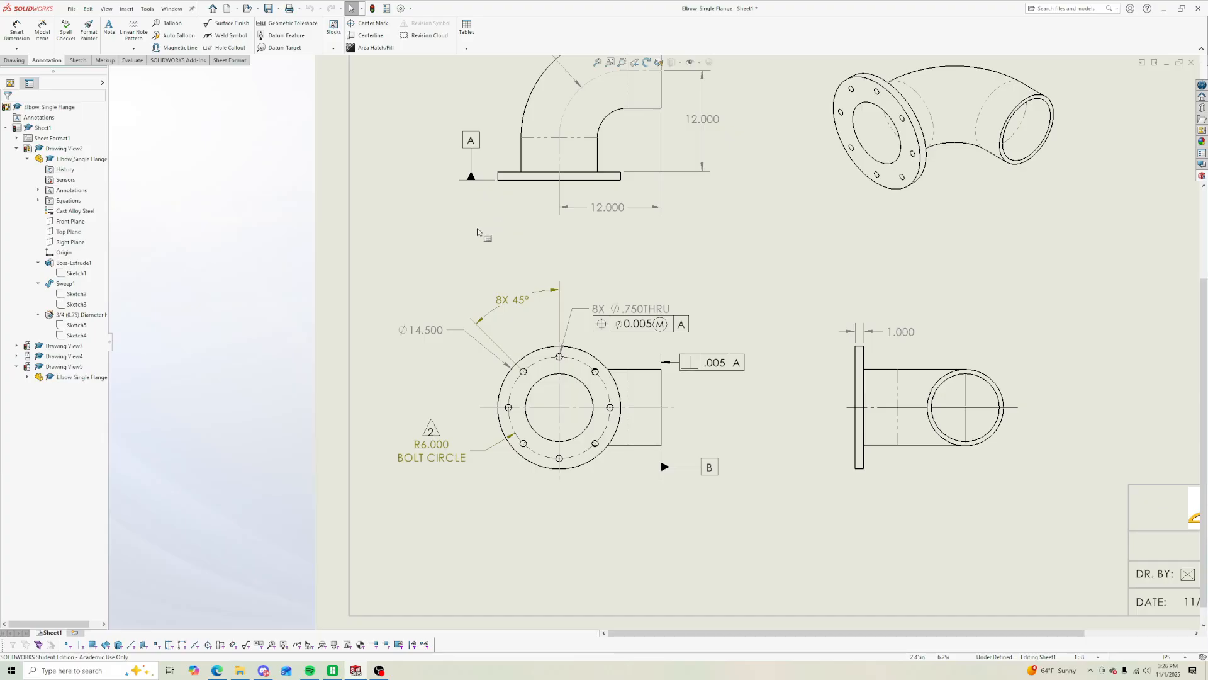
Step: Delete the 8X 45° angular dimension from the flange view
left_click(511, 299)
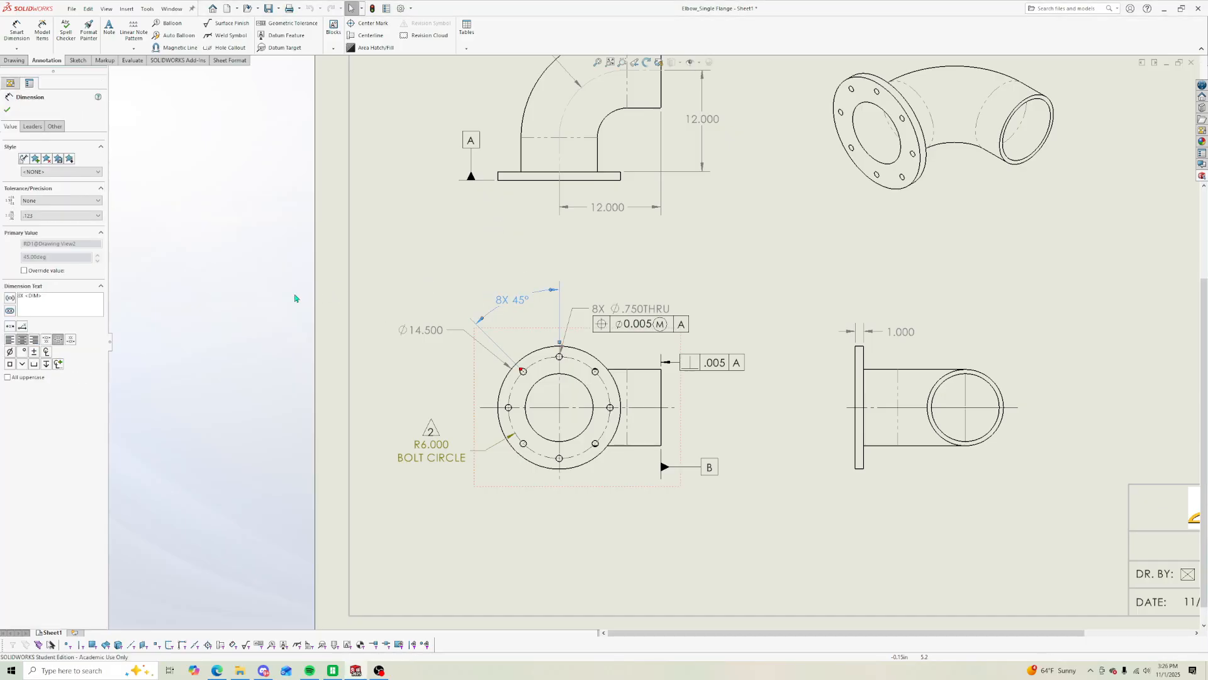
left_click(282, 301)
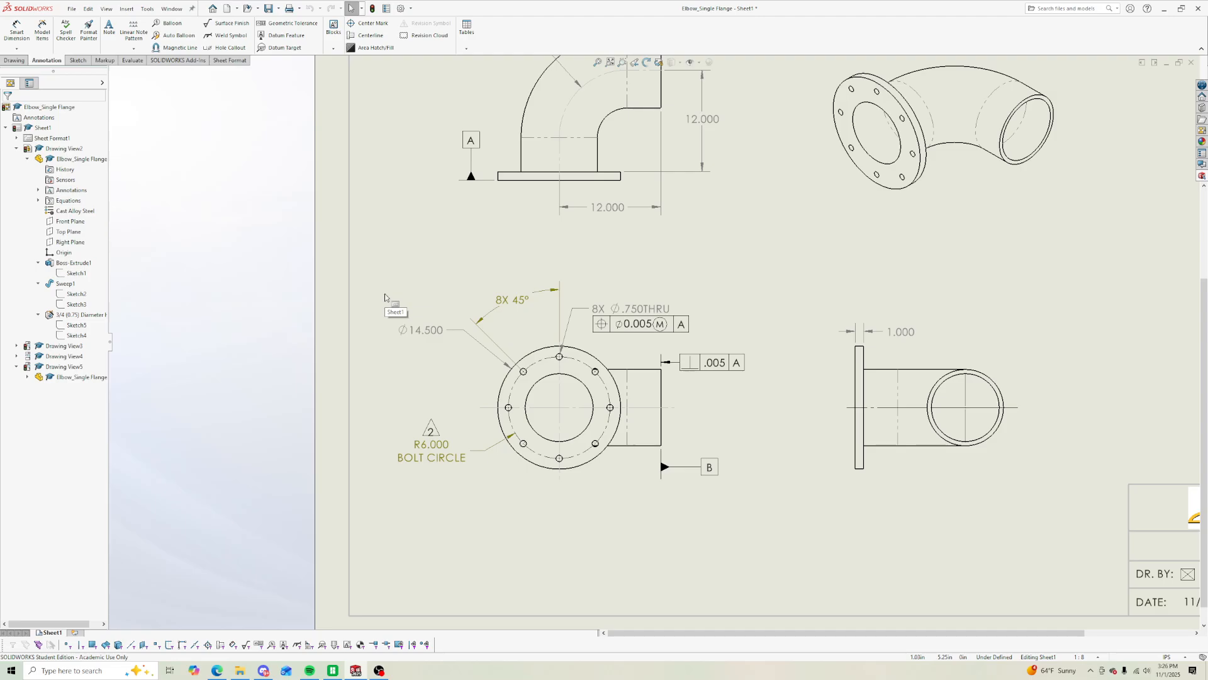
left_click(513, 301)
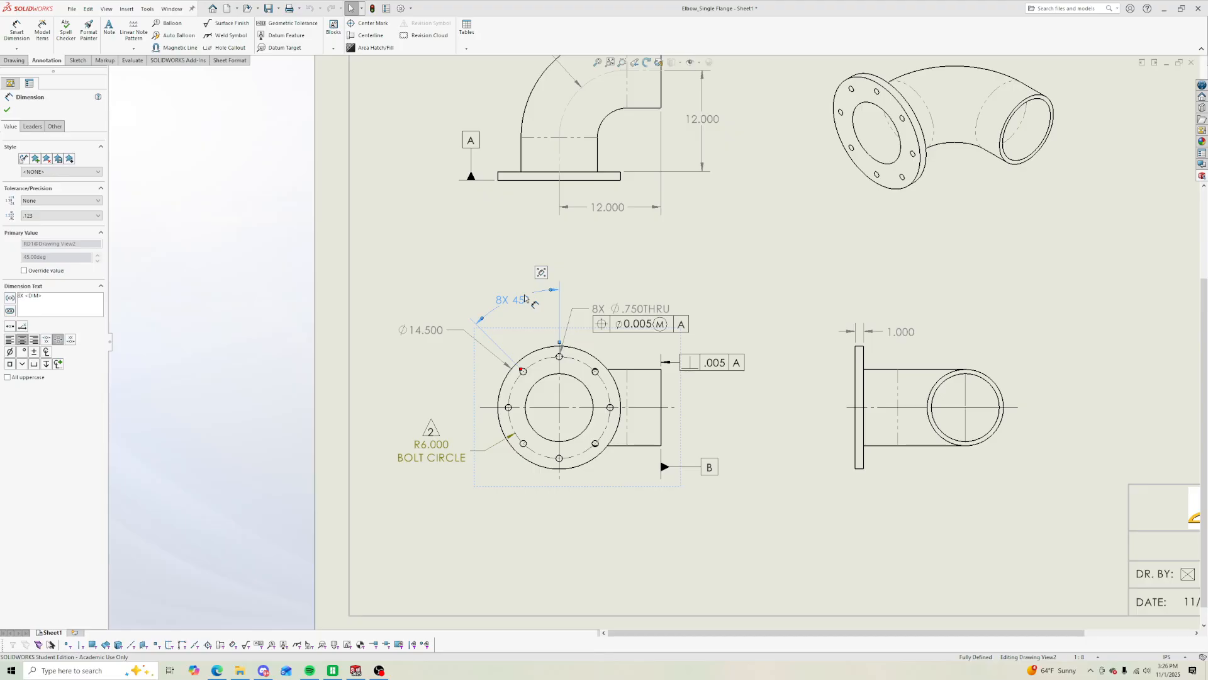
key("Delete")
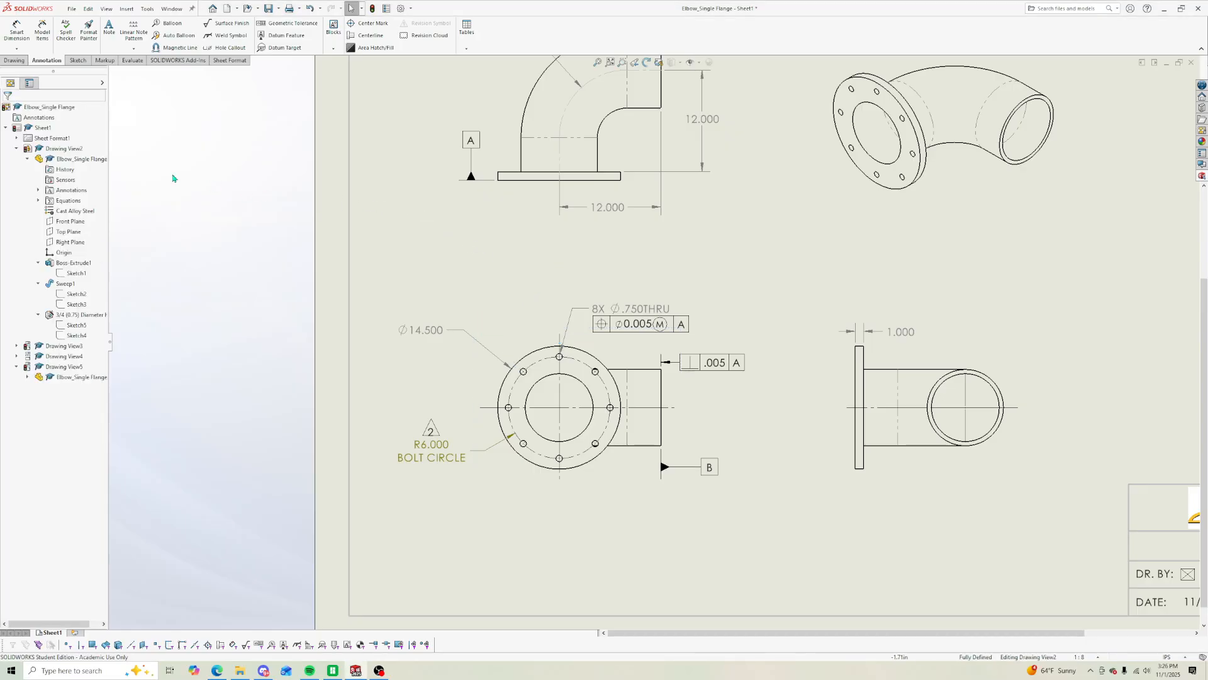
Step: Show the hole feature's hidden Sketch5 in the flange view
left_click(77, 326)
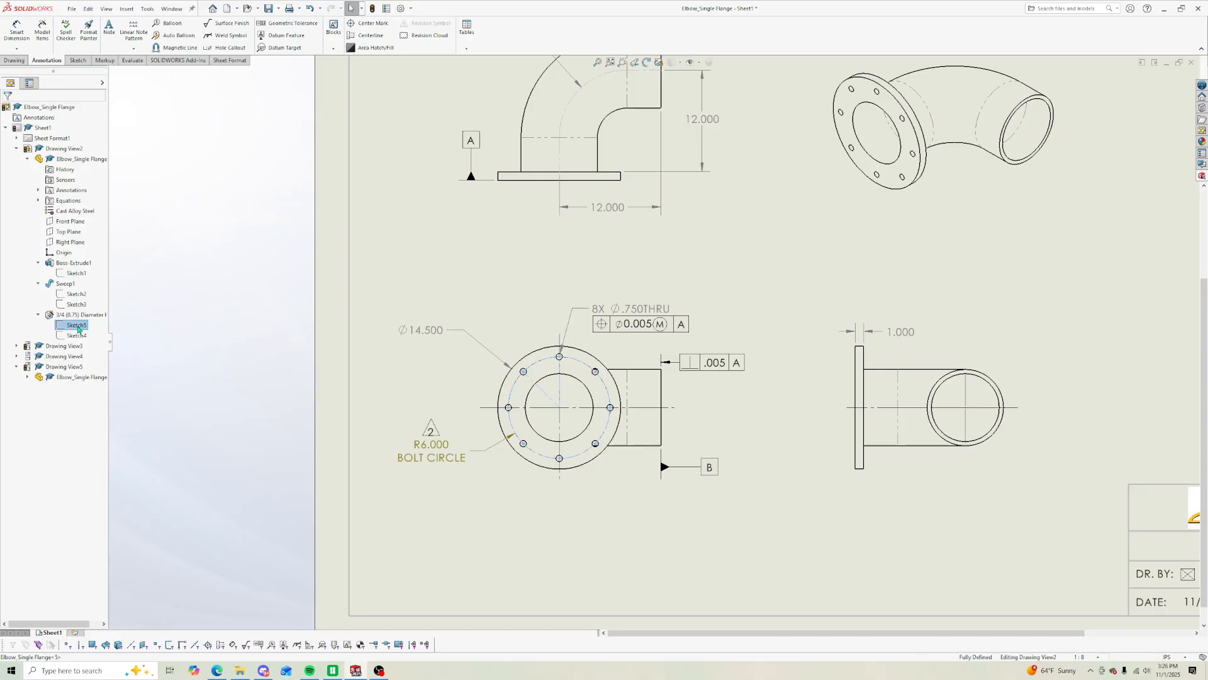
left_click(17, 31)
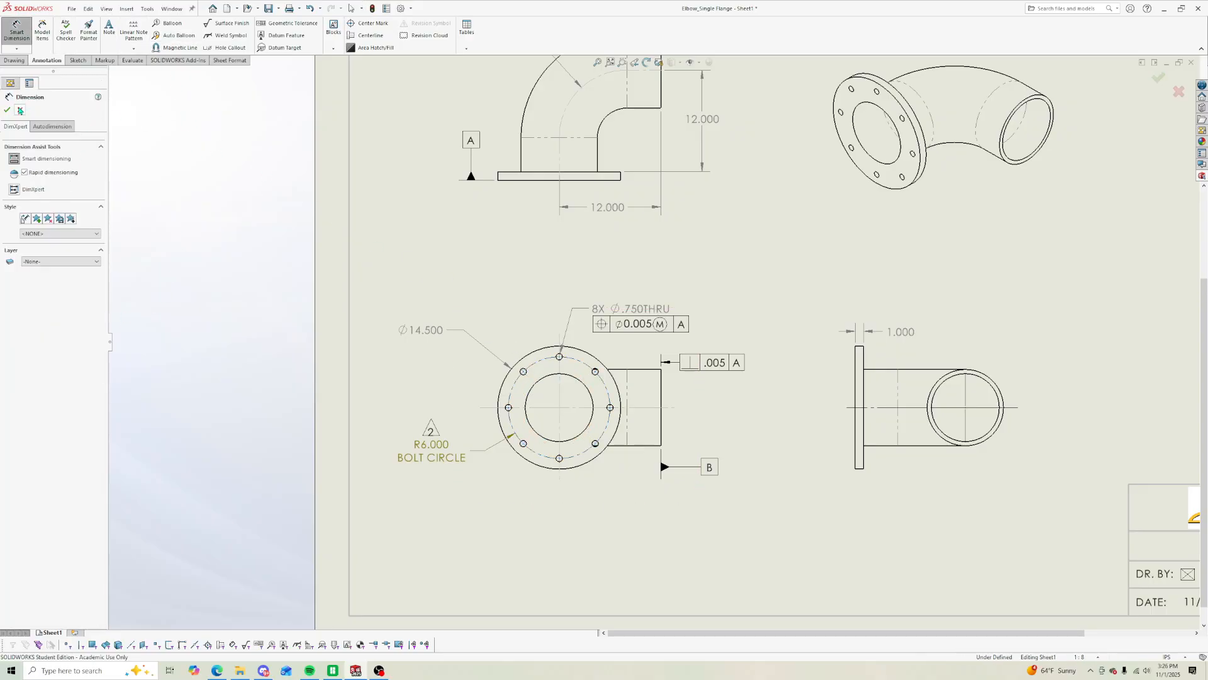
key("Escape")
left_click(71, 336)
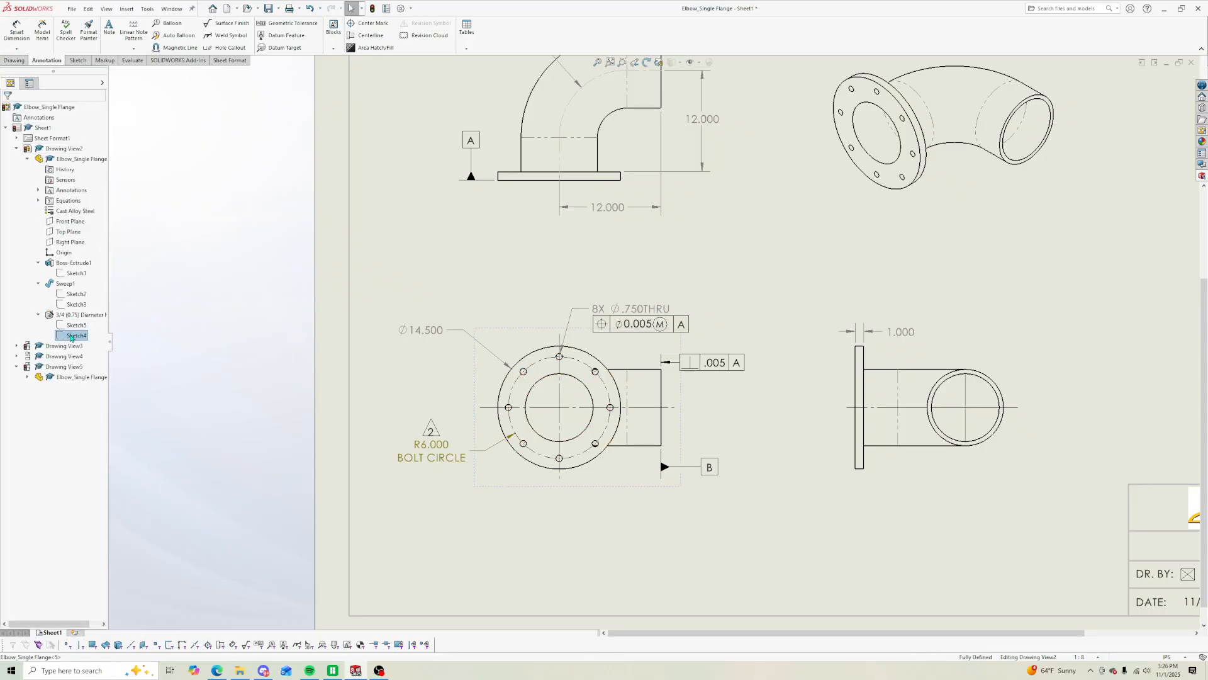
right_click(72, 325)
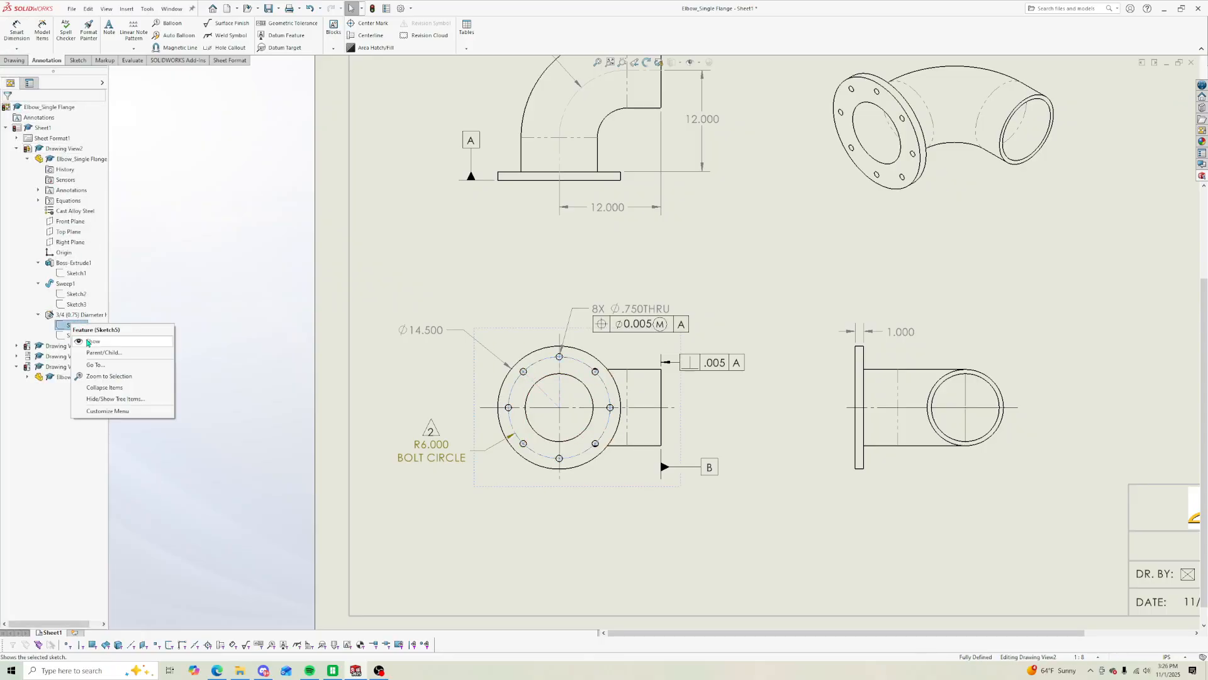
left_click(88, 342)
Step: Add a driven angular dimension between the diagonal sketch line and the vertical centerline above the flange, and delete the dangling R6.000 BOLT CIRCLE dimension
left_click(16, 31)
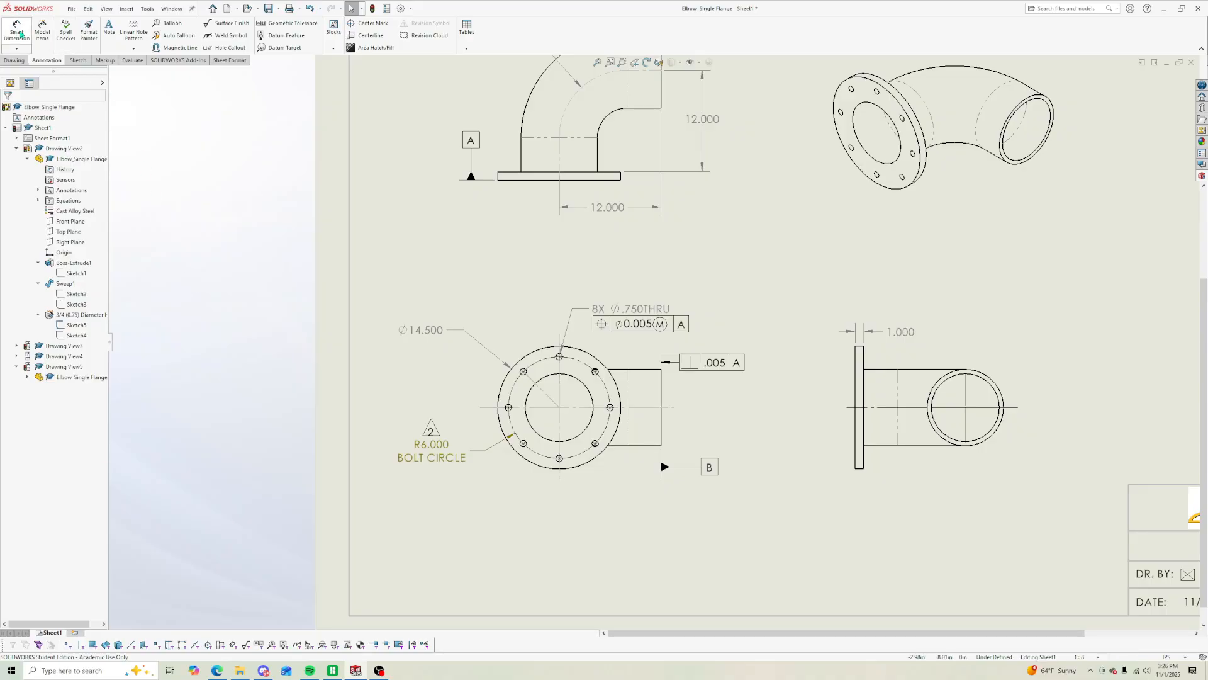
left_click(546, 386)
left_click(560, 386)
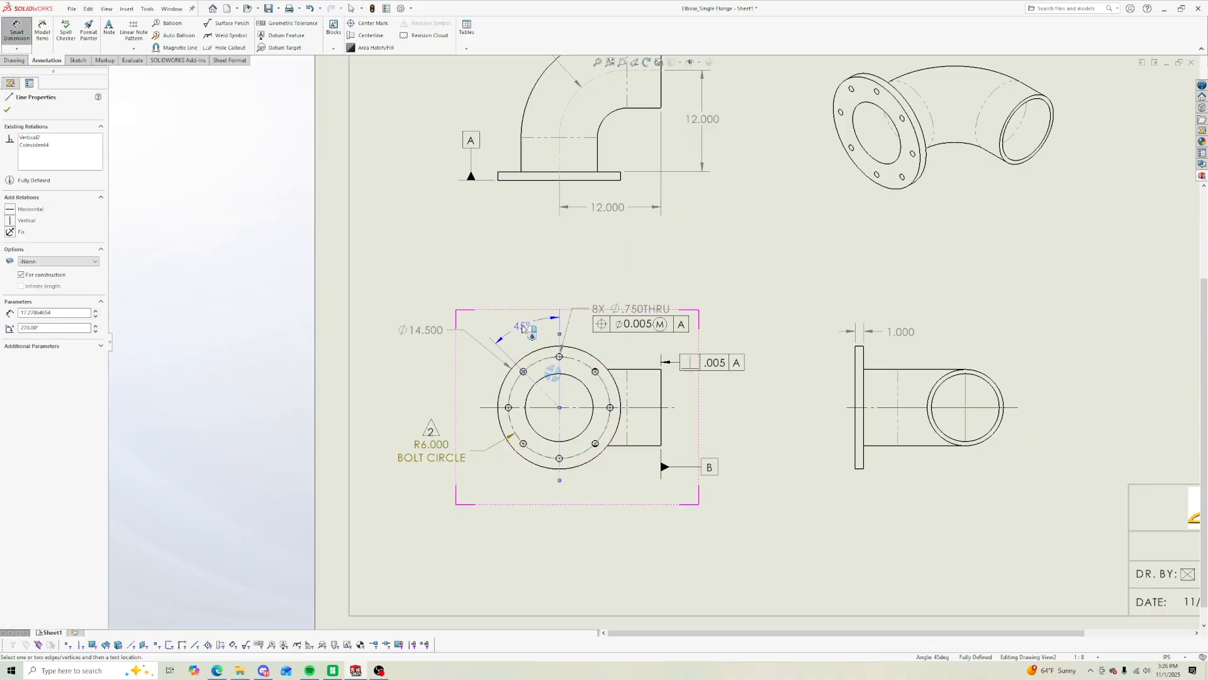
left_click(511, 294)
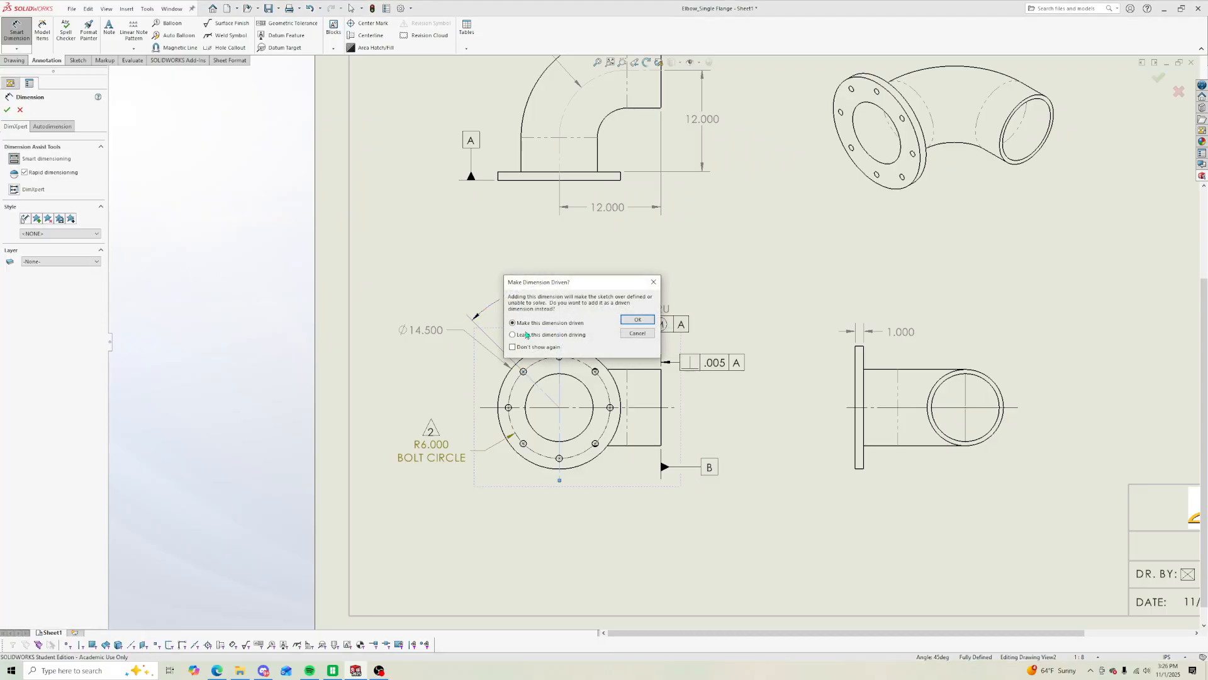
left_click(638, 321)
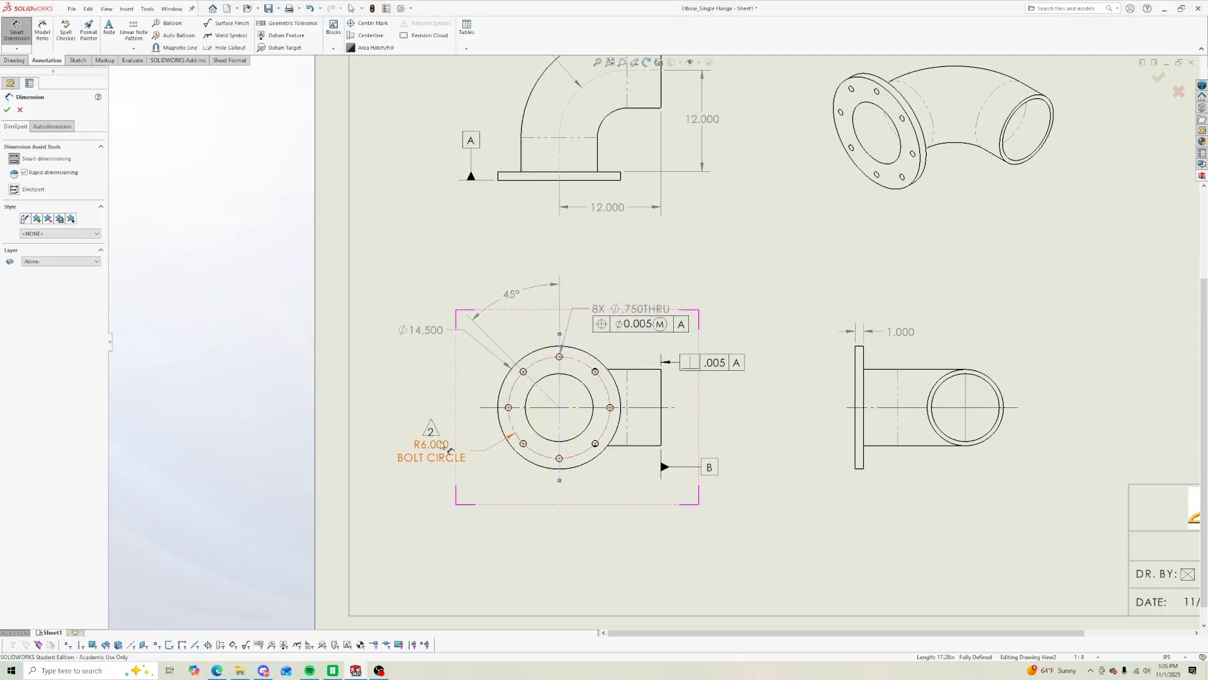
key("Delete")
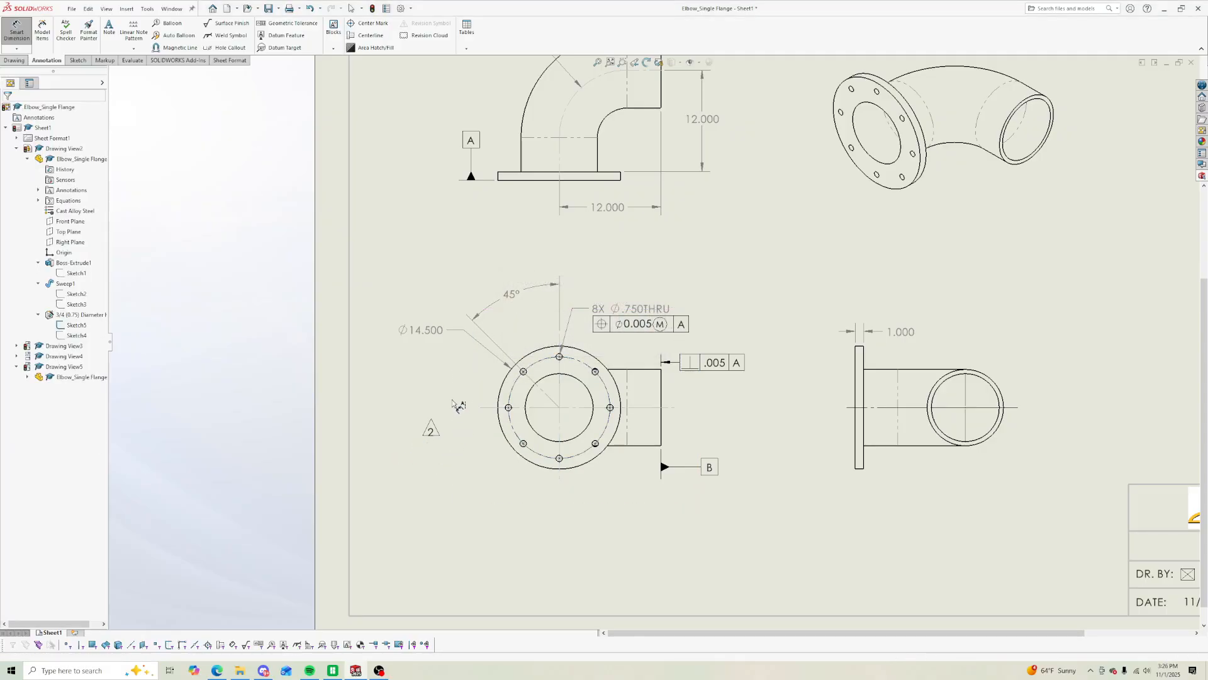
Step: Prefix the new hole-angle dimension with 8X, keep its tolerance at None, and set its precision to .123
left_click(513, 298)
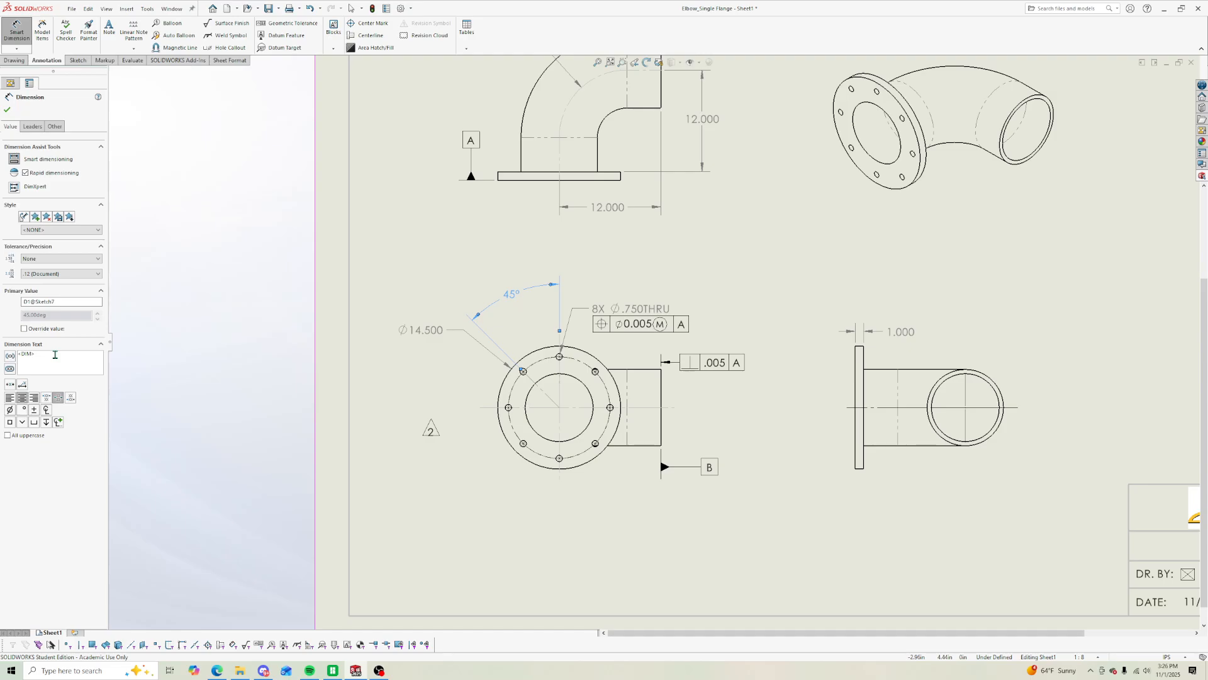
type("8X")
left_click(58, 260)
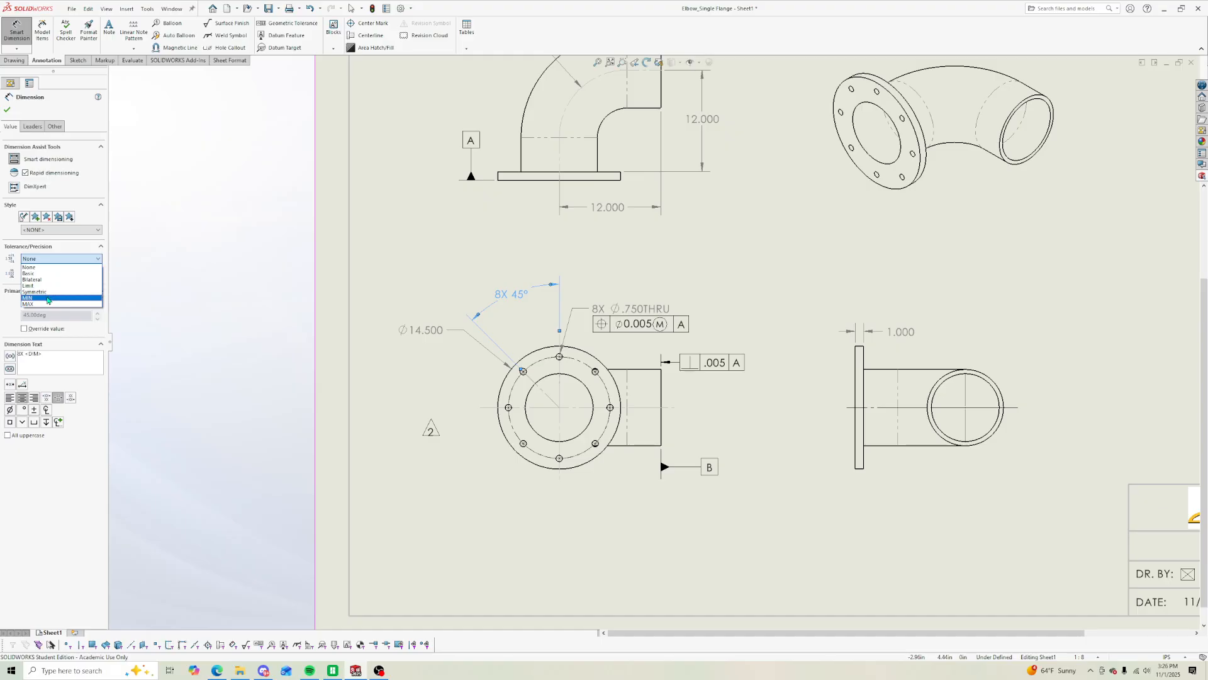
left_click(30, 267)
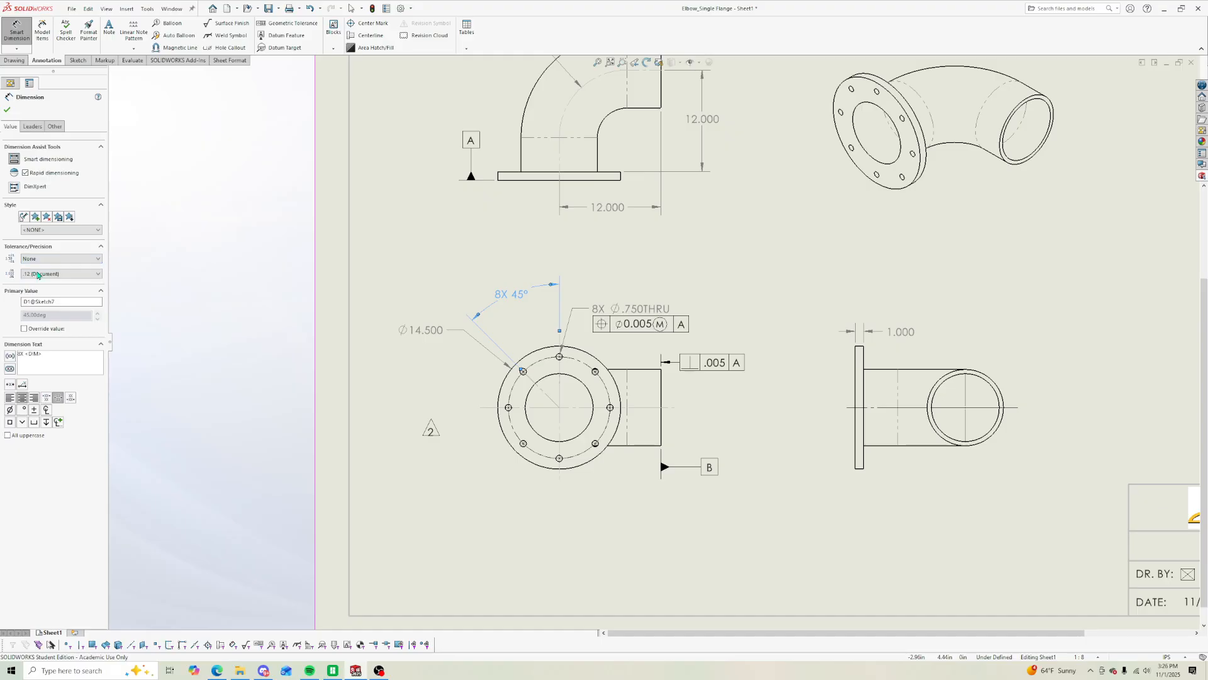
left_click(39, 274)
left_click(46, 300)
Step: Override the 8X hole-angle dimension's value with 45.000°
left_click(25, 328)
left_click(28, 344)
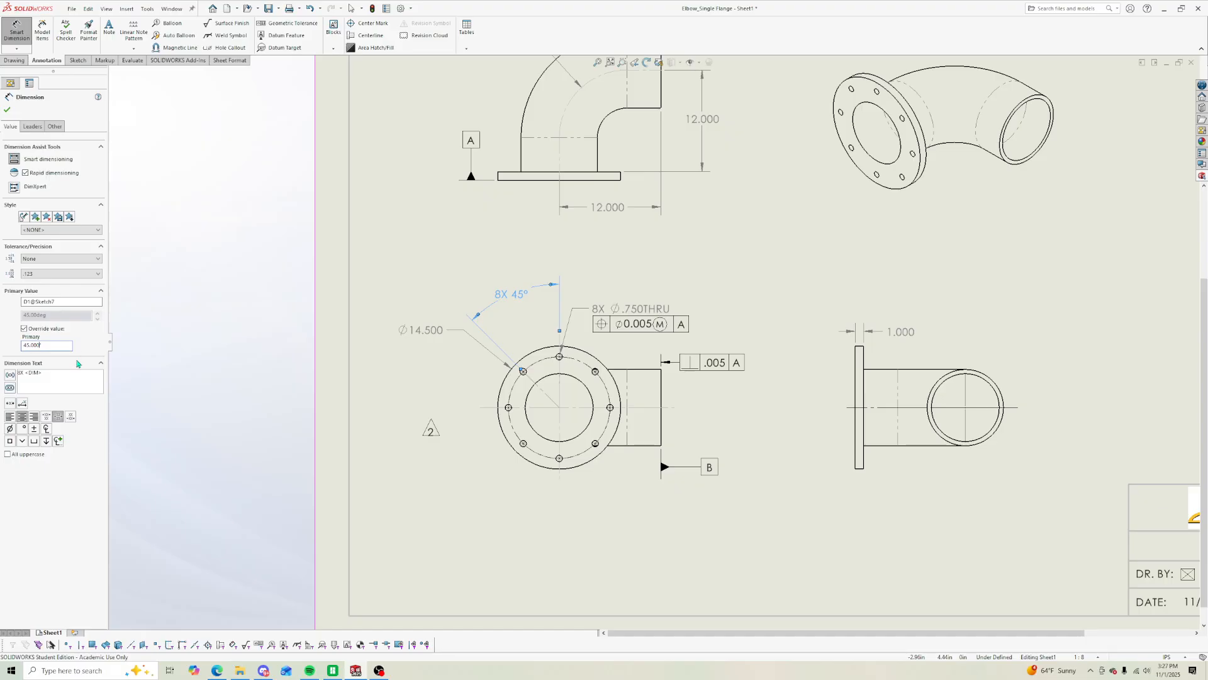
key("BackSpace")
left_click(8, 110)
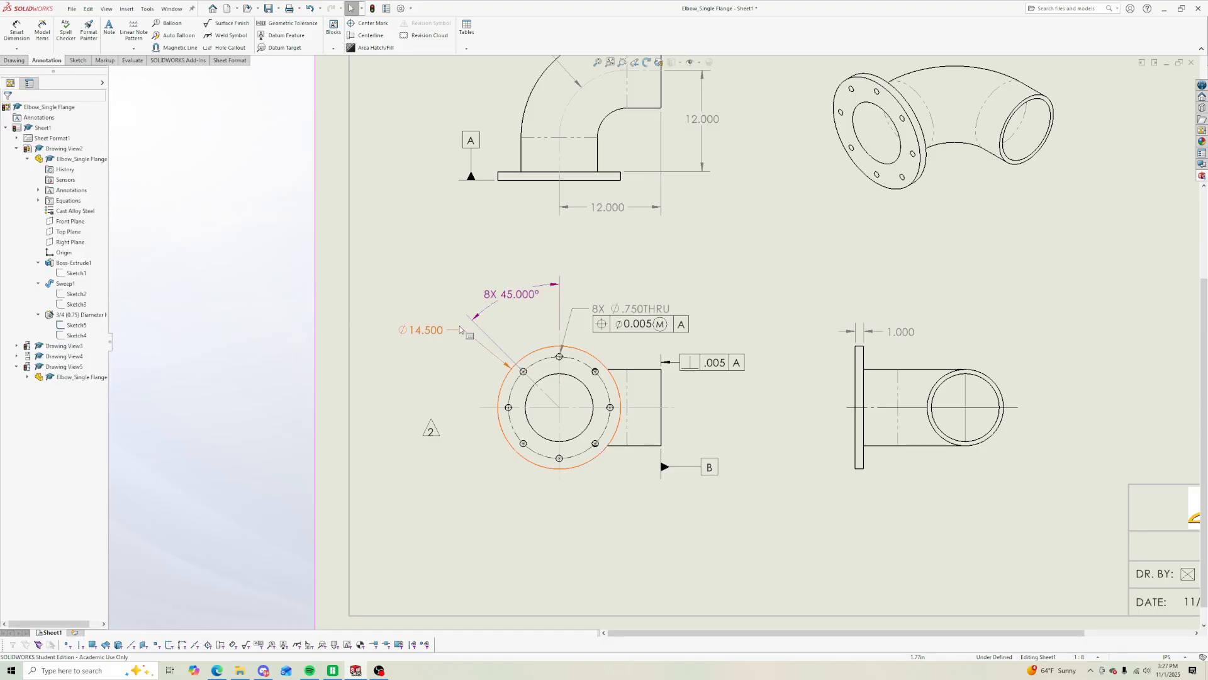
left_click(506, 293)
left_click(452, 299)
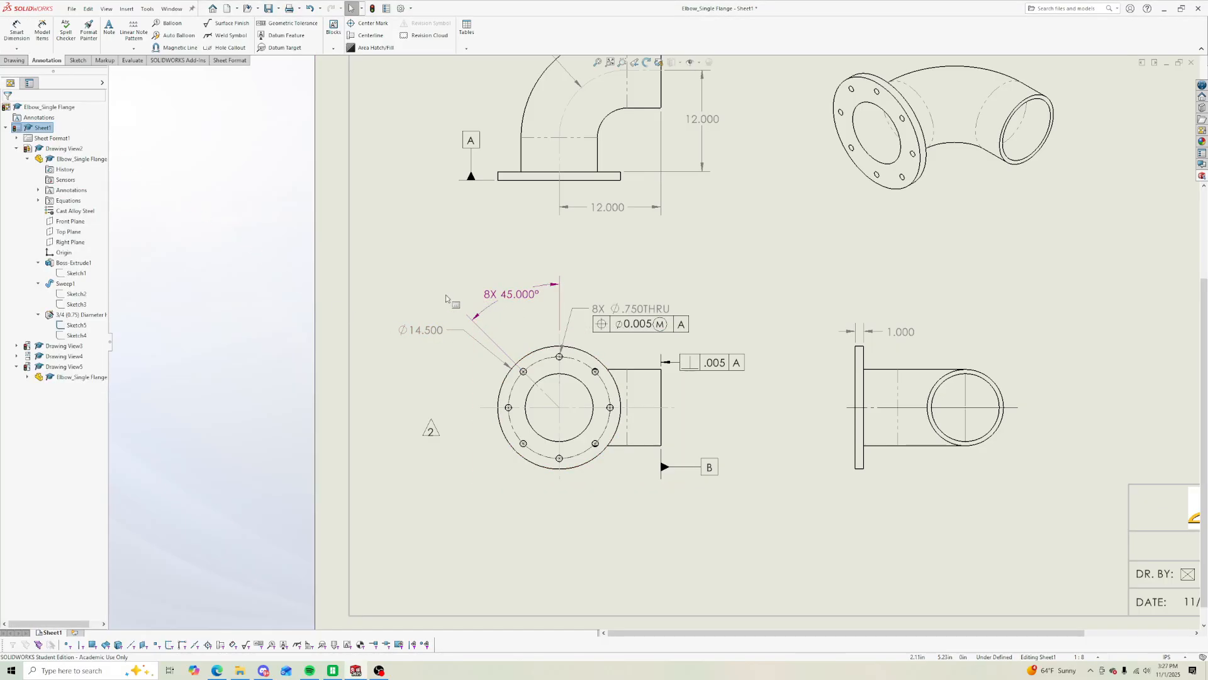
Step: Remove the value override from the 8X hole-angle dimension
left_click(504, 296)
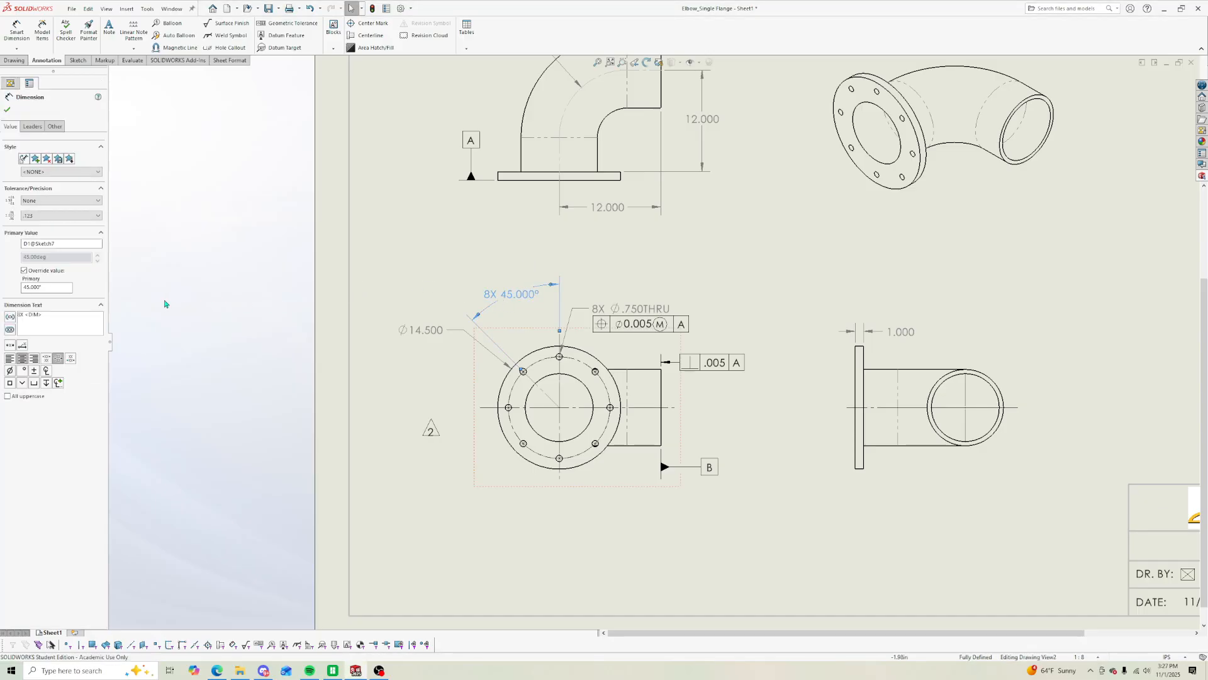
left_click(24, 271)
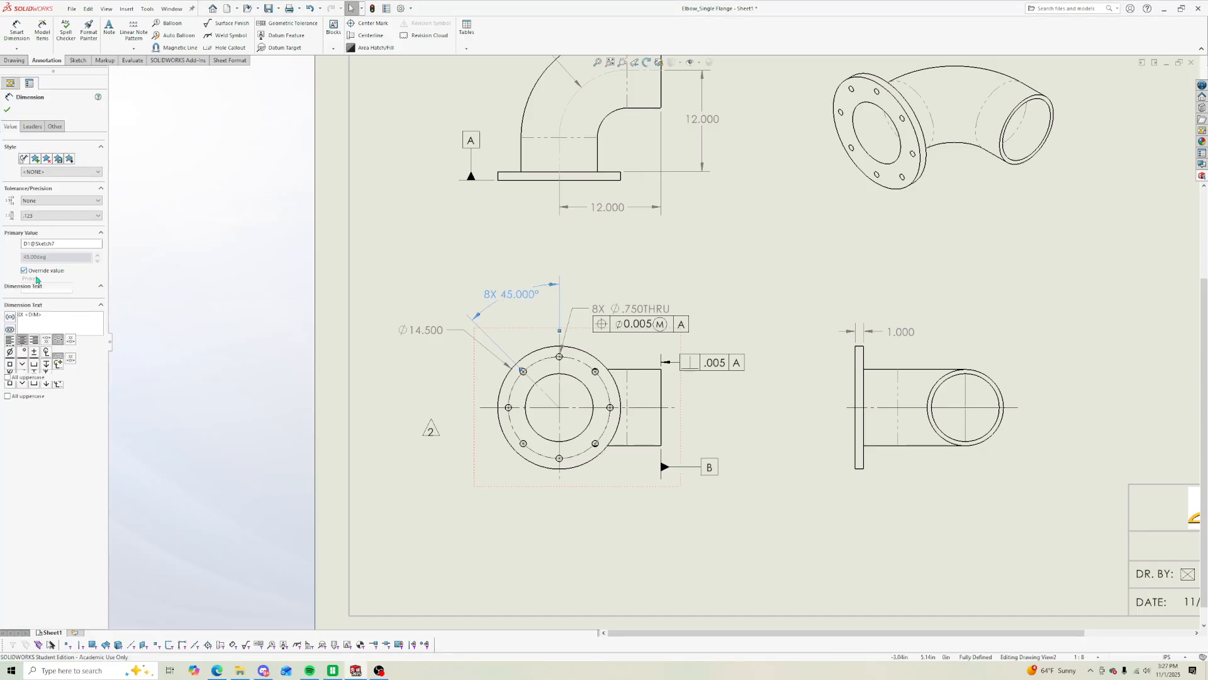
left_click(175, 284)
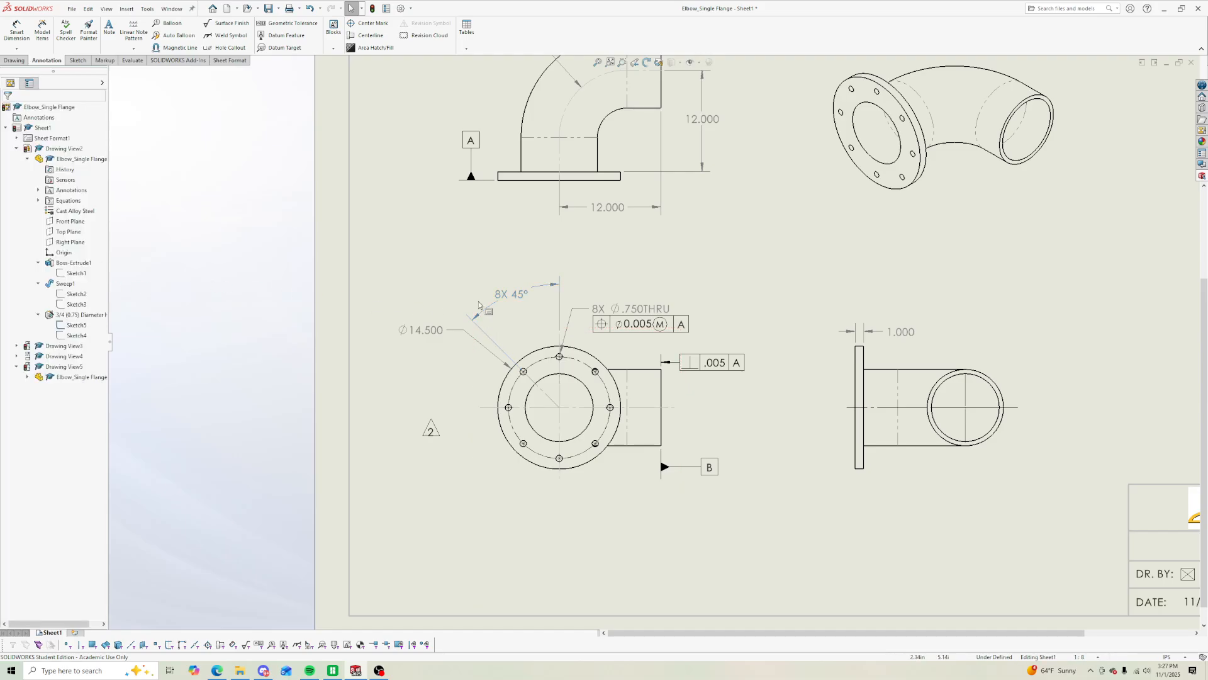
Step: Try a MAX tolerance on the 8X hole-angle dimension and return the tolerance type to None
left_click(500, 297)
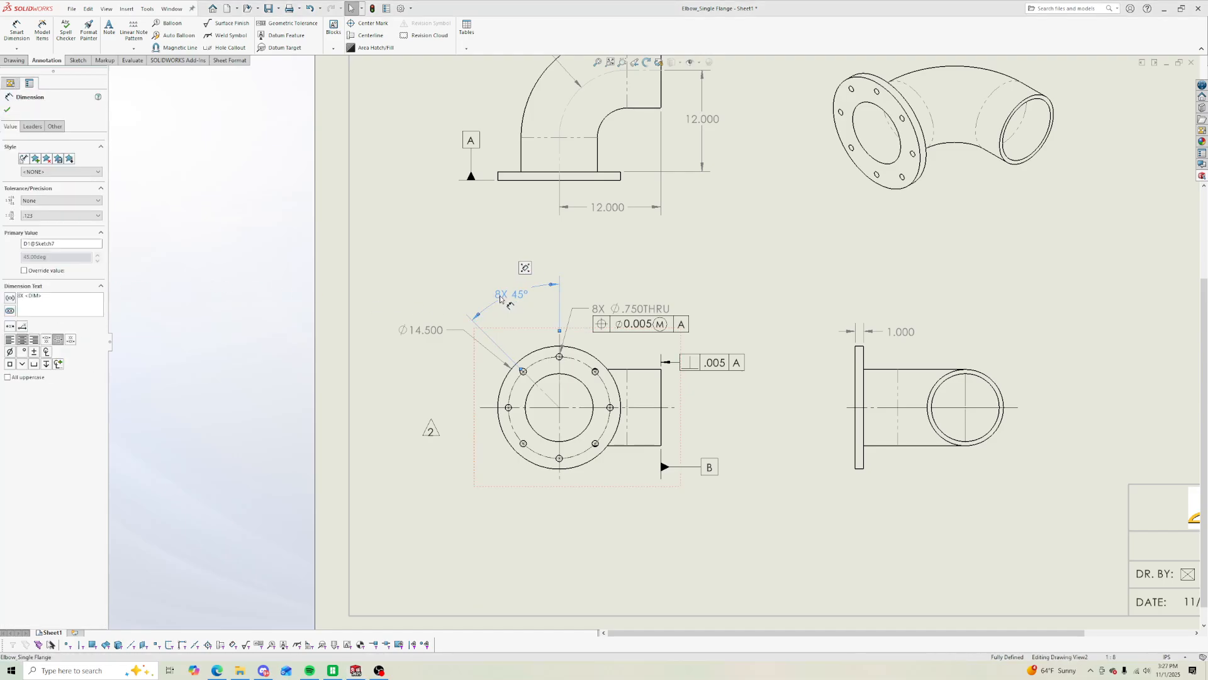
left_click(36, 202)
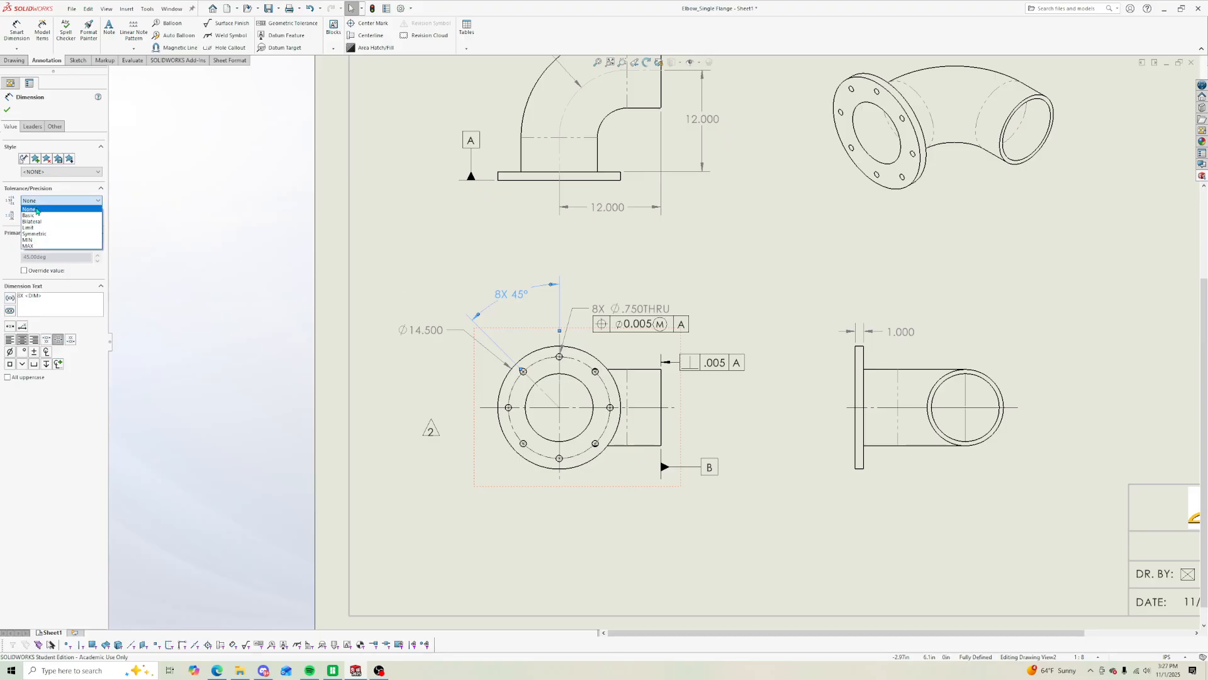
left_click(42, 247)
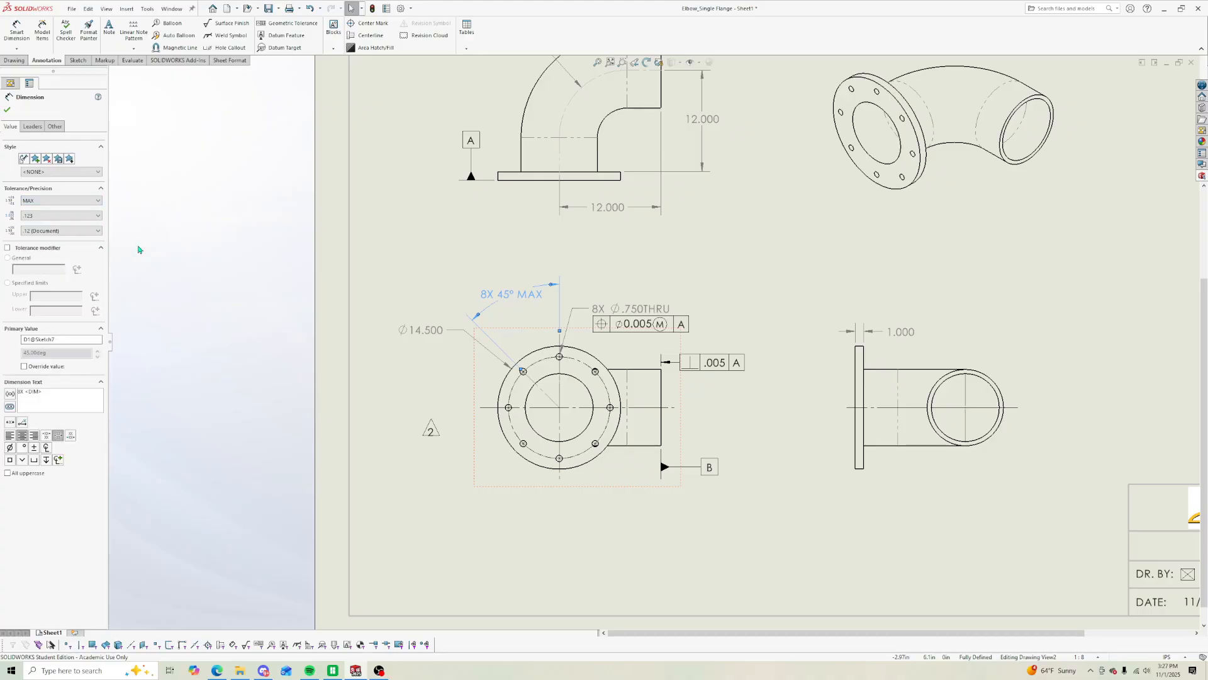
left_click(43, 203)
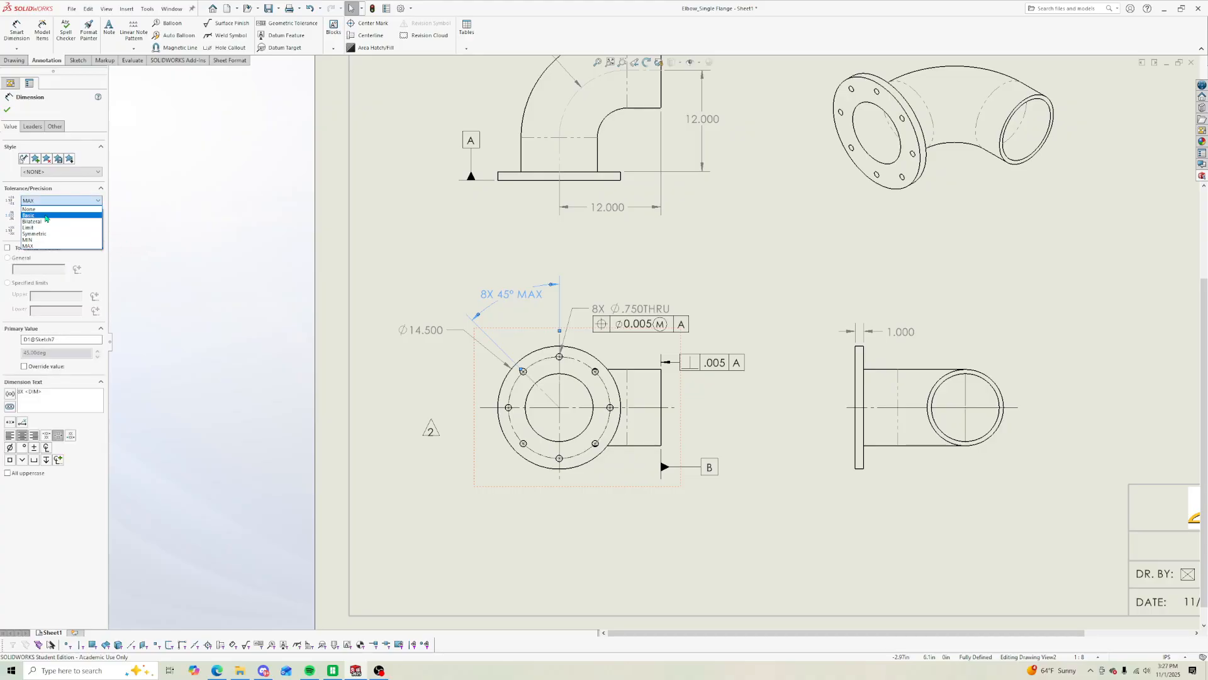
left_click(42, 211)
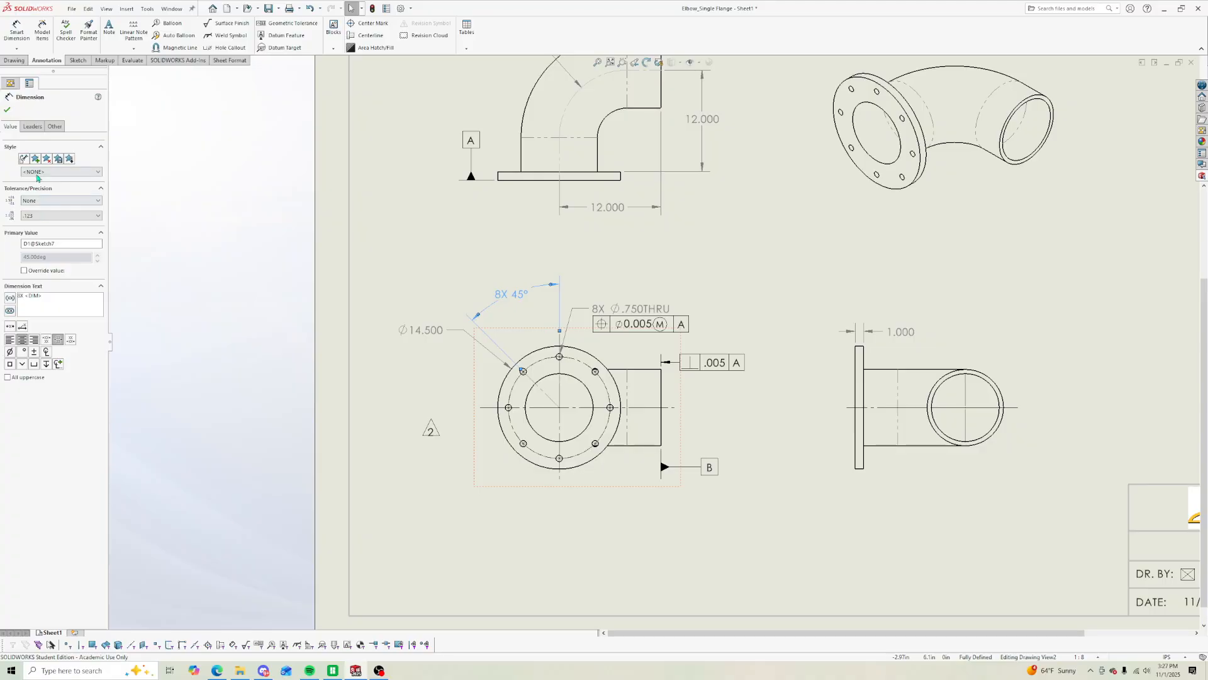
left_click(31, 127)
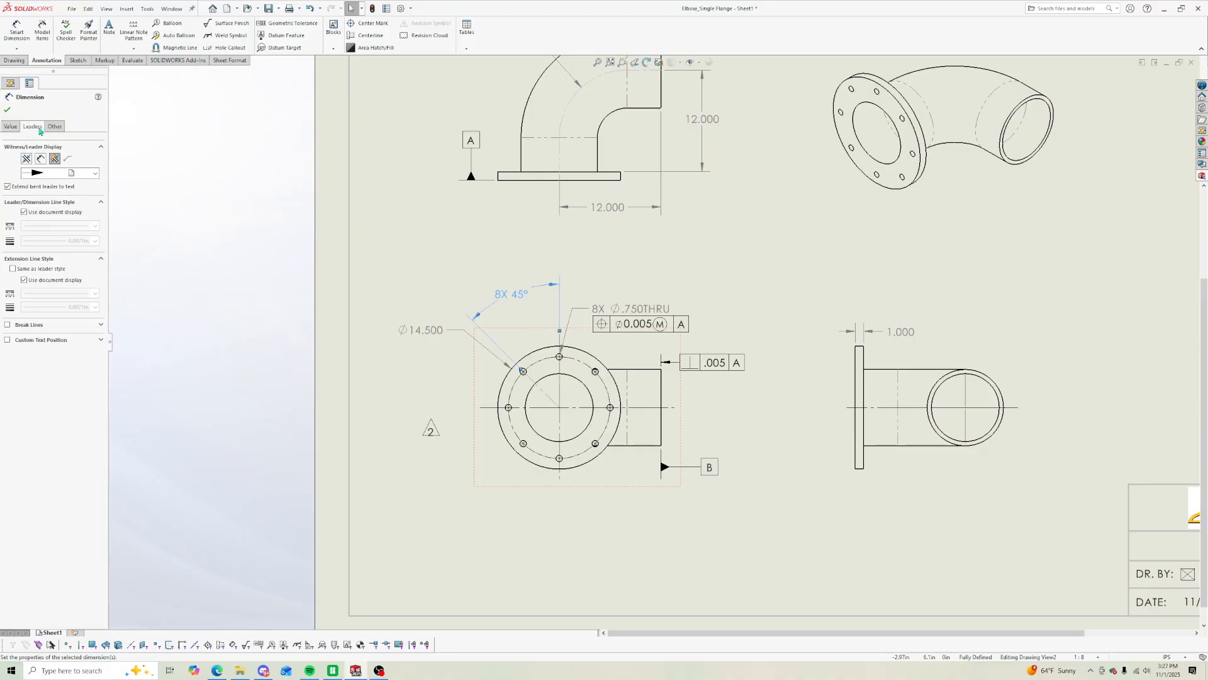
left_click(54, 126)
left_click(11, 126)
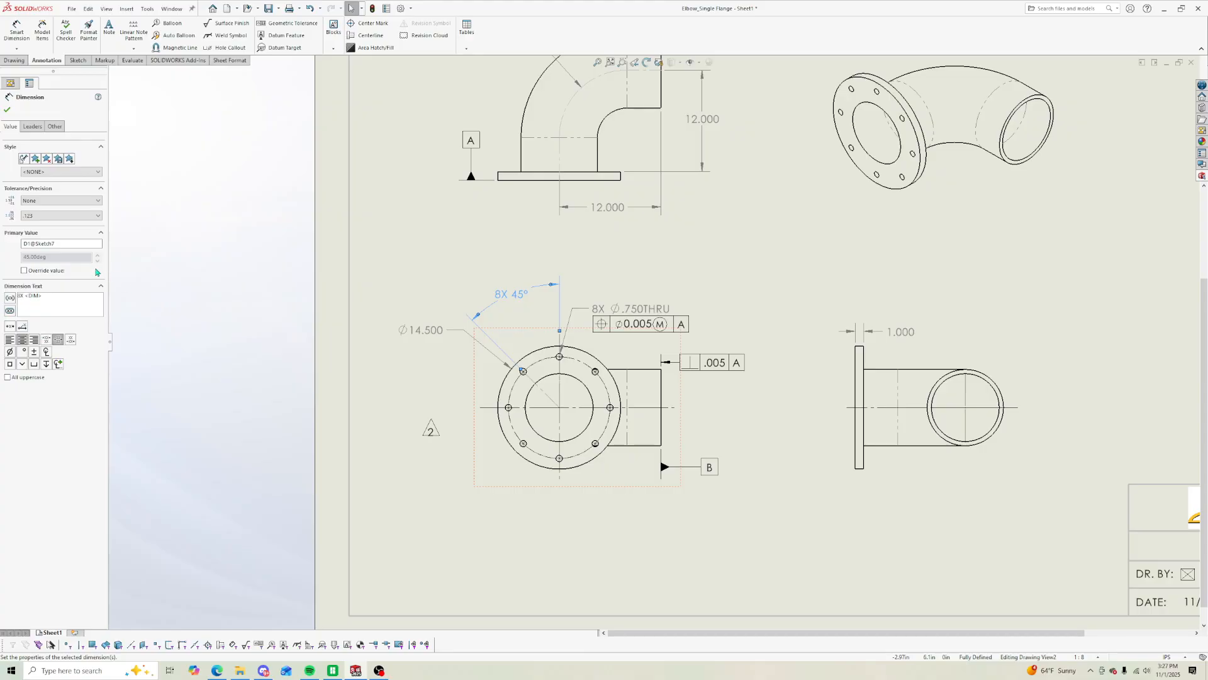
left_click(160, 274)
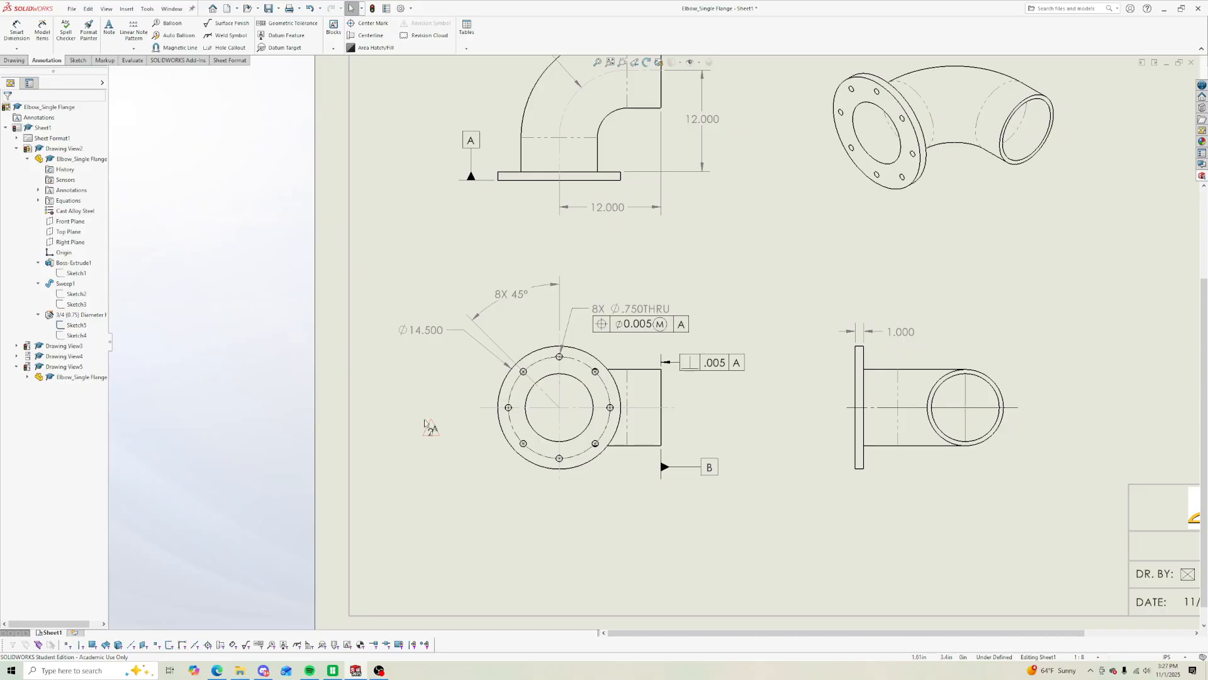
Step: Dimension the bolt circle as a diameter and place the text beneath the triangular flag note 2
left_click(16, 31)
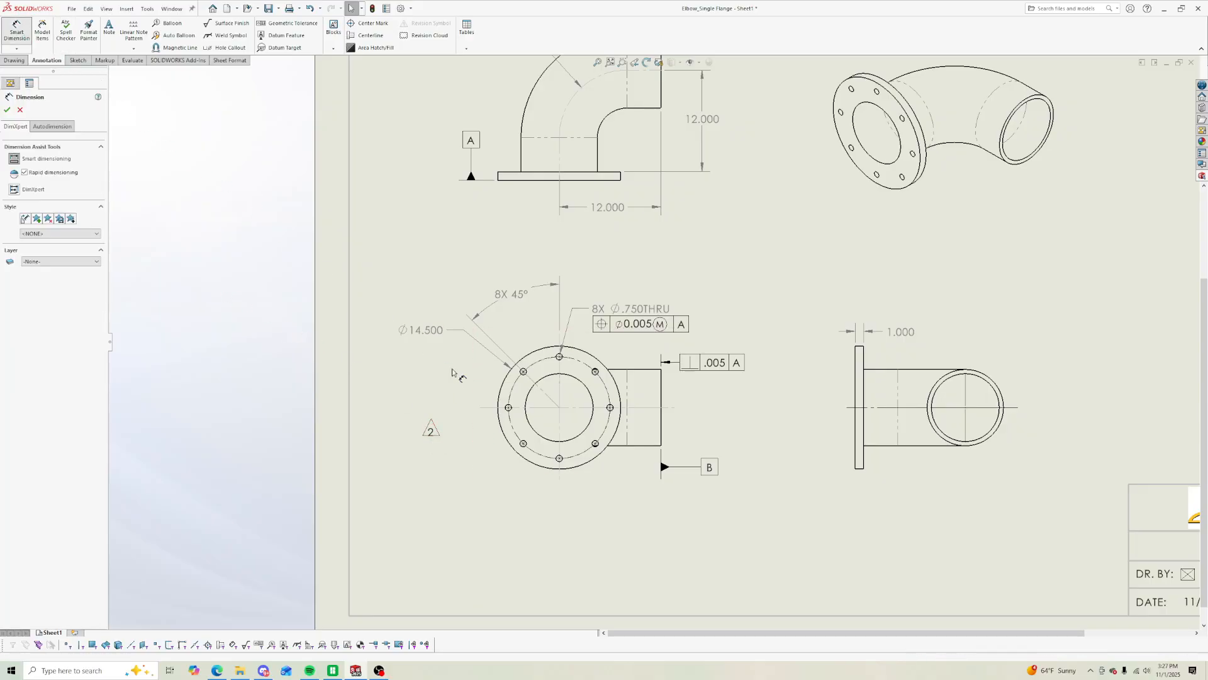
left_click(497, 438)
left_click(433, 458)
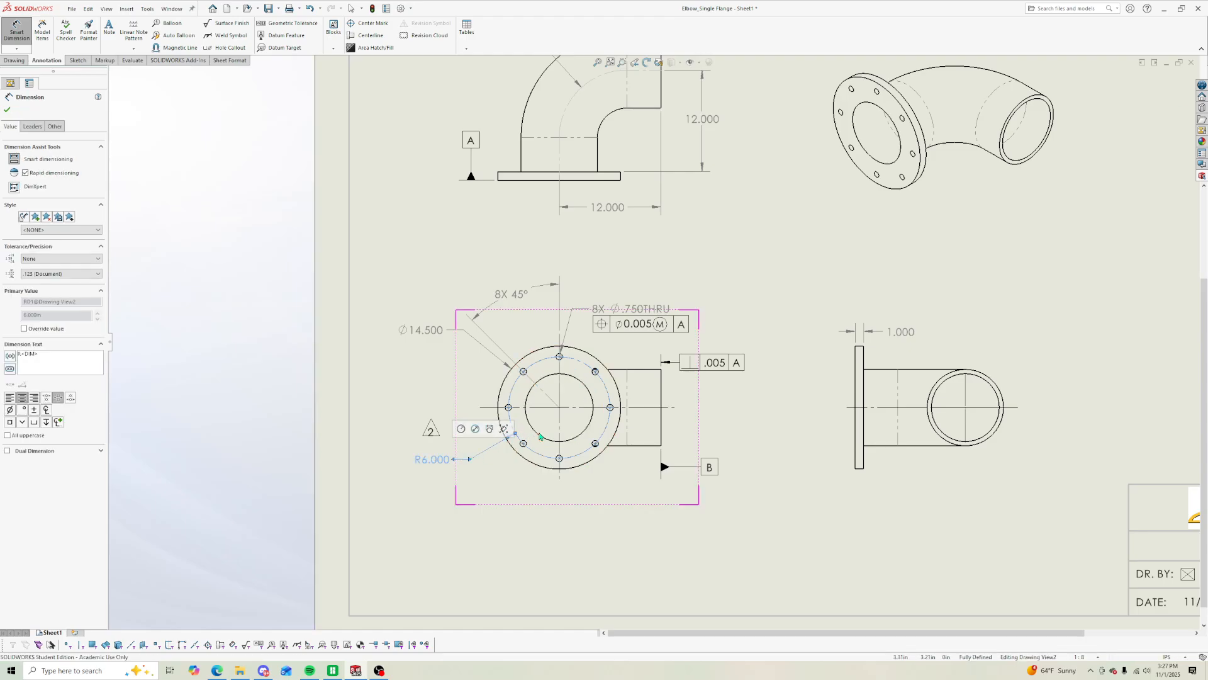
left_click(474, 429)
mouse_move(468, 459)
left_mouse_down()
mouse_move(439, 449)
mouse_move(449, 450)
left_mouse_up()
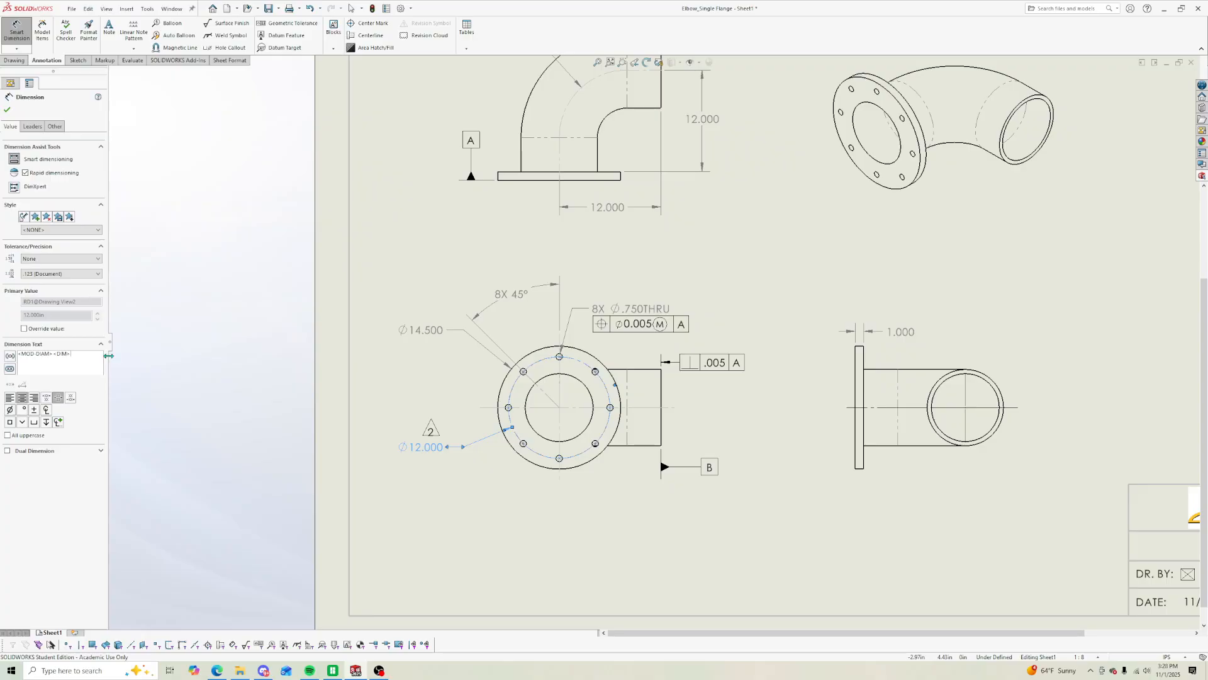
Step: Add BOLT CIRCLE on a second line of the bolt-circle diameter dimension and shift its text slightly beneath flag note 2
key("Return")
type("BOLT CIRCLE")
key("Escape")
left_click_drag(425, 456, 430, 458)
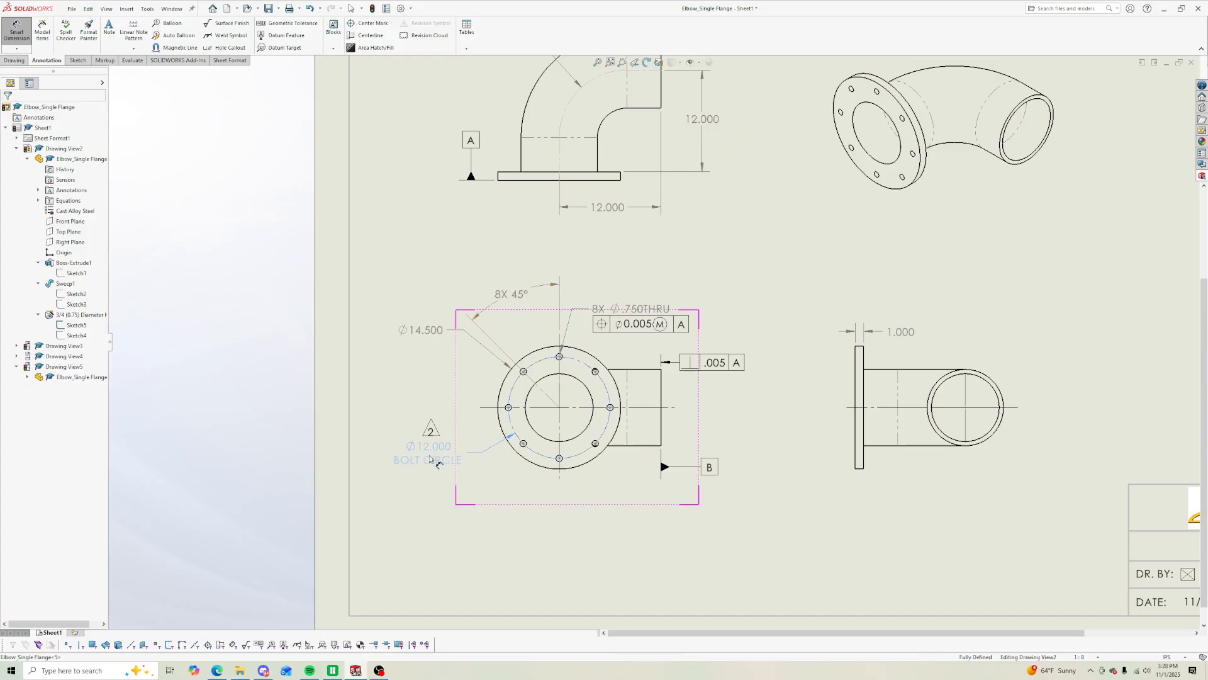
left_click(433, 465)
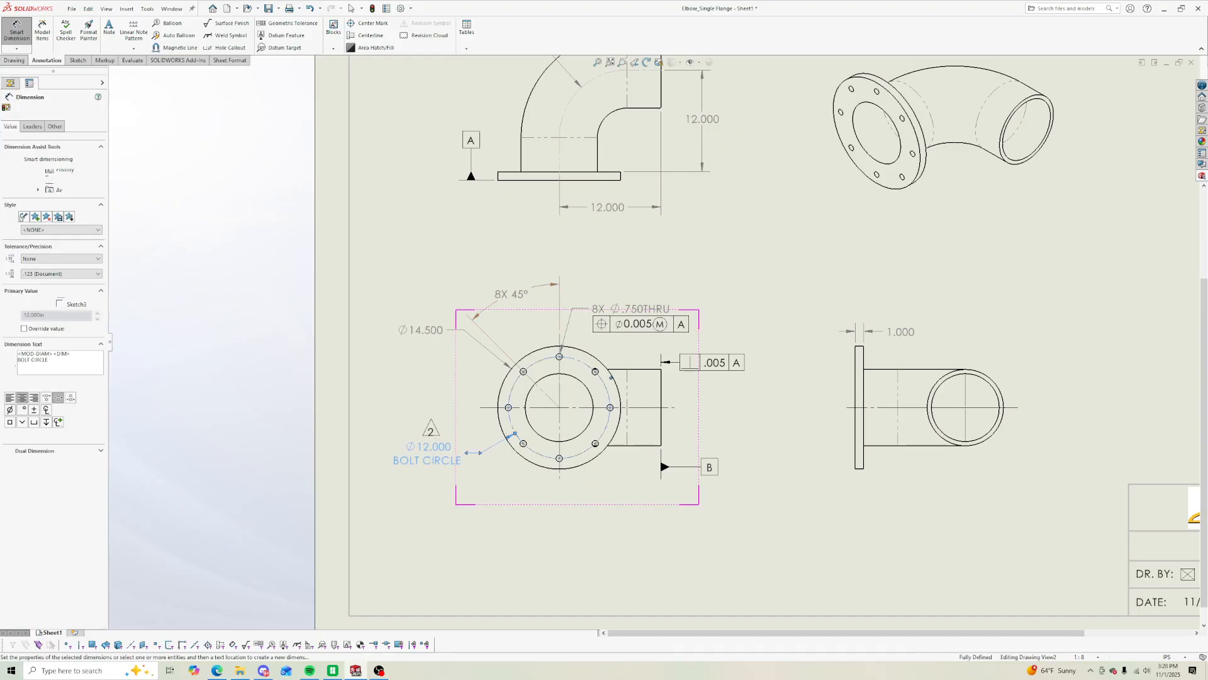
left_click(420, 413)
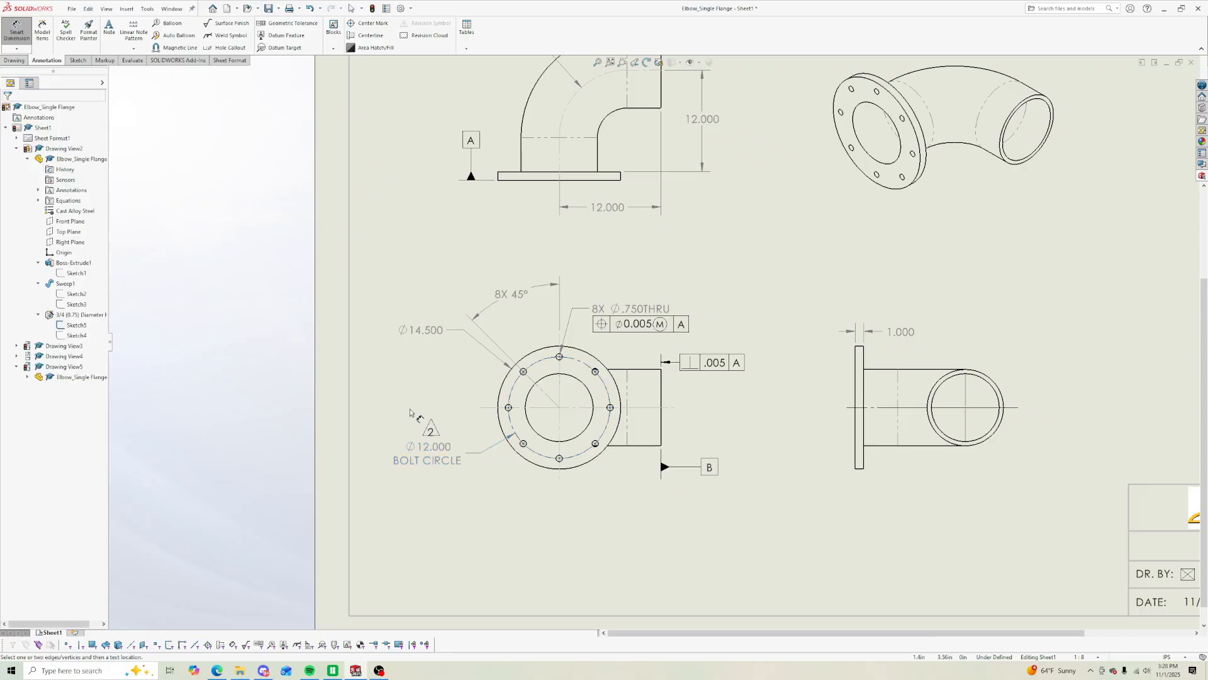
key("Escape")
Step: Adjust the position of the triangular flag note 2 just above the bolt-circle diameter dimension
left_click_drag(412, 408, 455, 441)
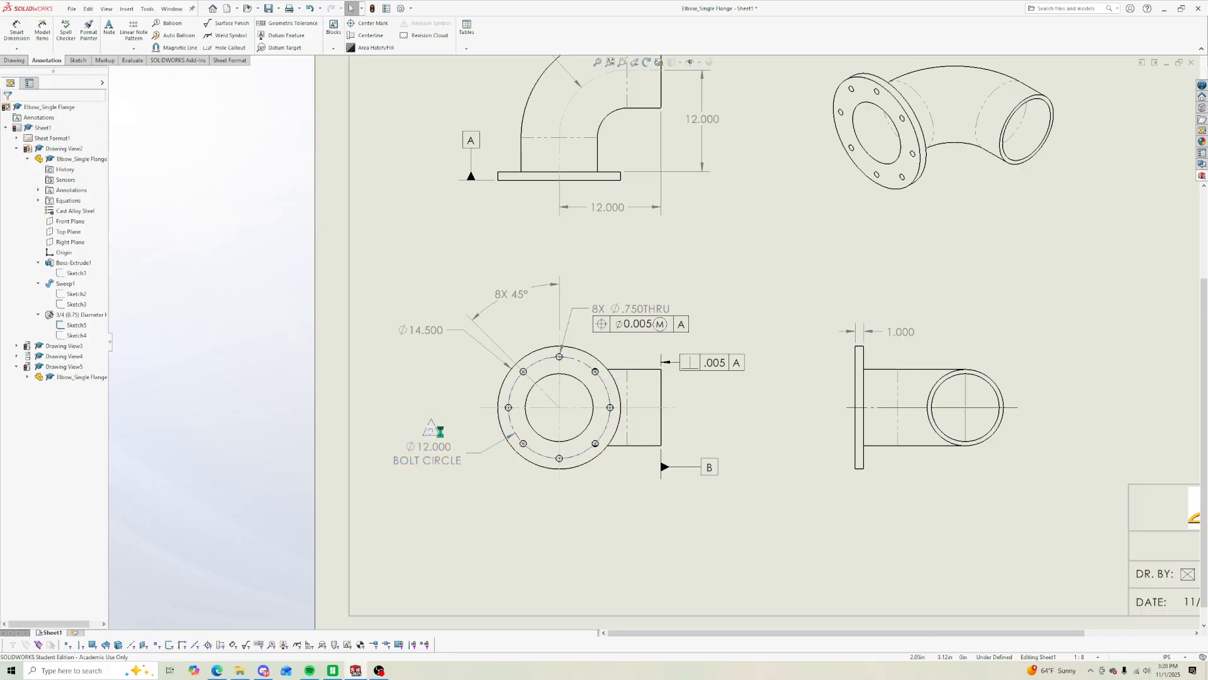
scroll(454, 441, "down", 3)
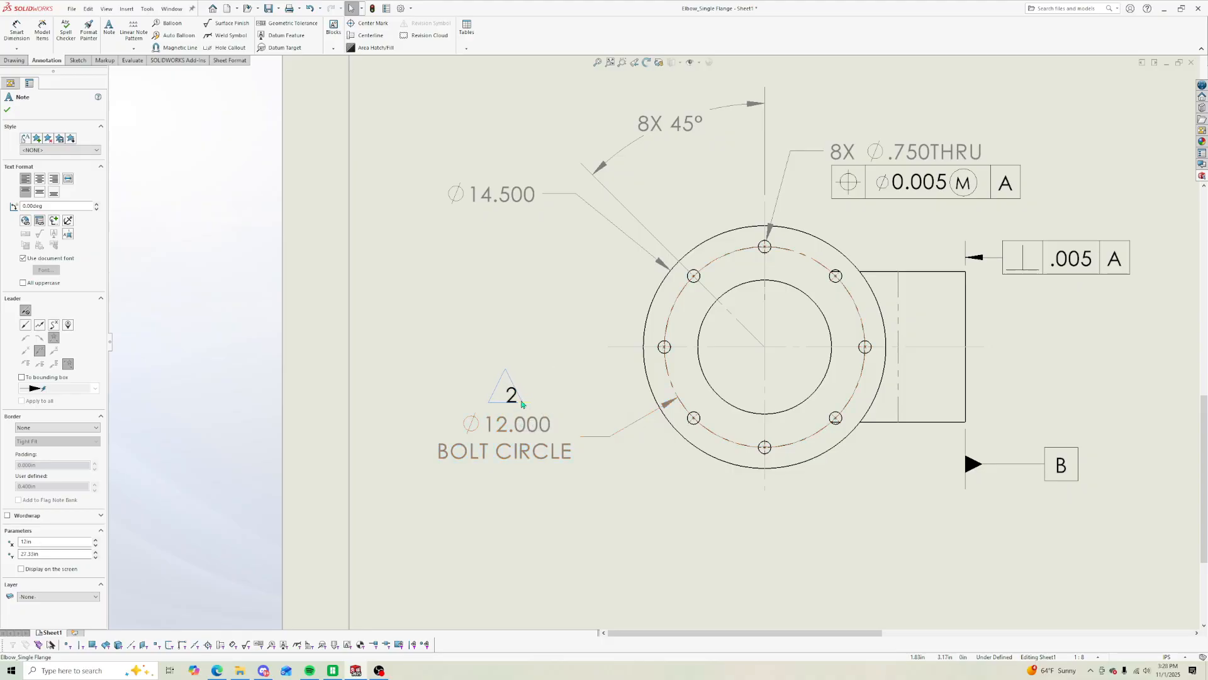
key("Escape")
left_click(530, 376)
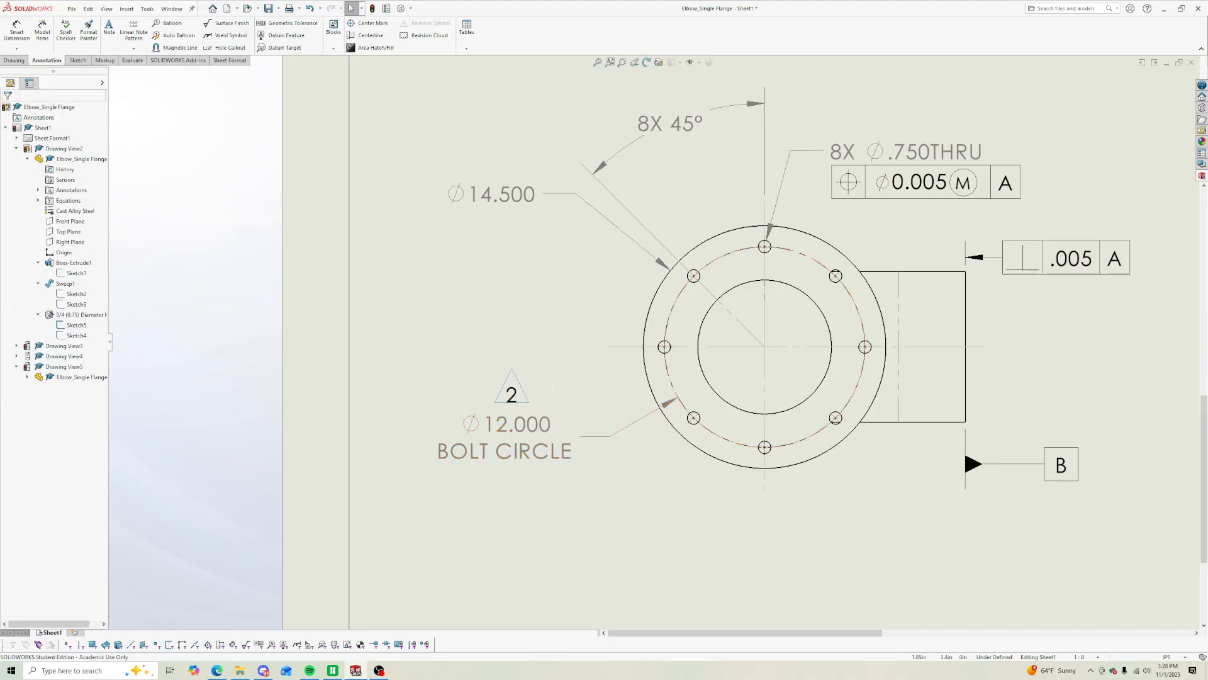
mouse_move(453, 340)
left_mouse_down()
mouse_move(494, 351)
mouse_move(564, 410)
mouse_move(519, 400)
left_mouse_up()
left_click(461, 372)
scroll(573, 383, "up", 4)
scroll(588, 391, "up", 3)
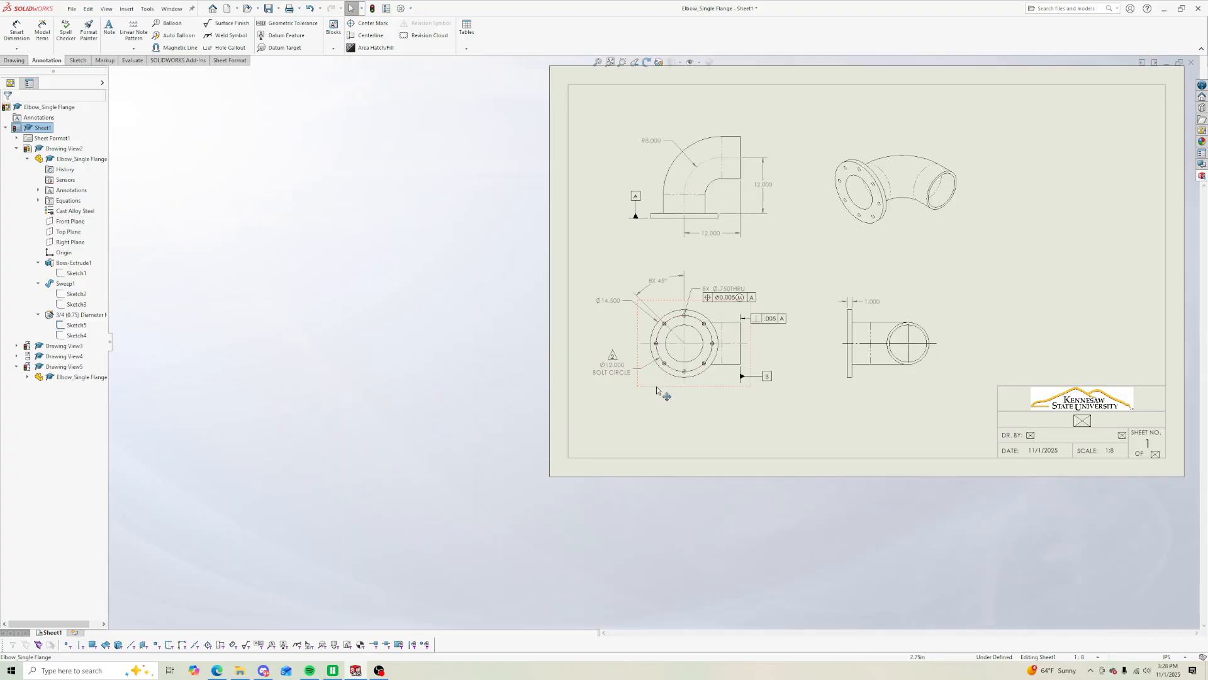
scroll(988, 161, "down", 1)
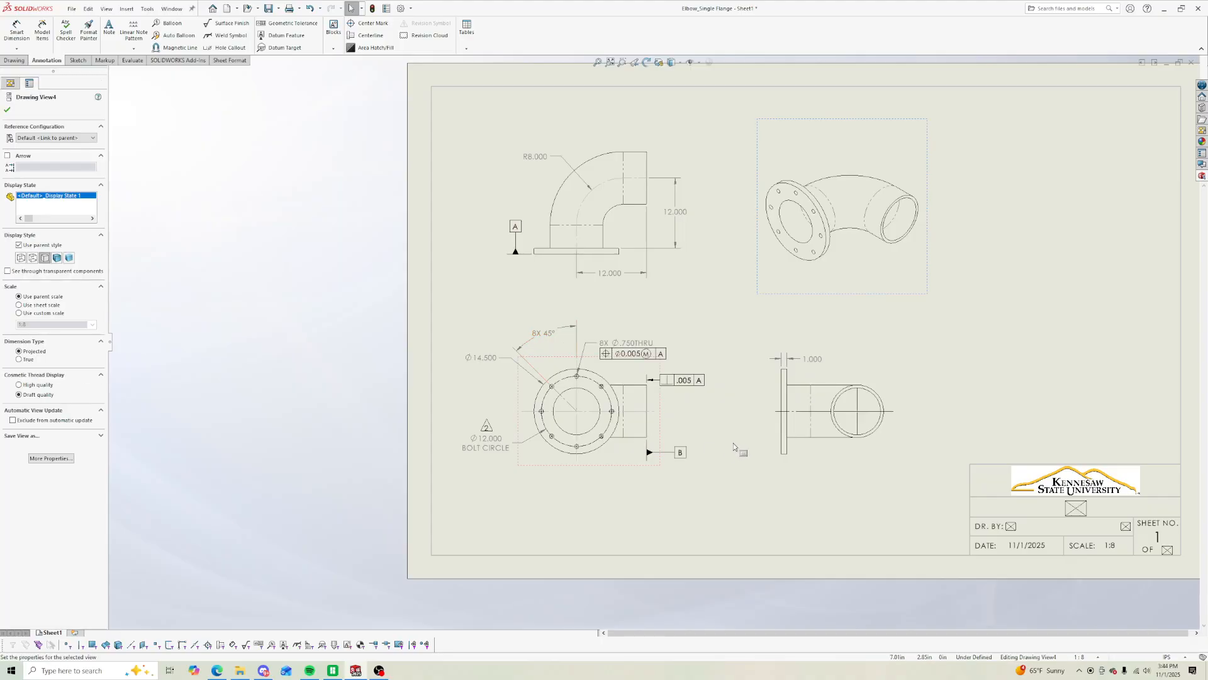
Step: Dimension the diameter of the pipe end's outer circle in the side view, placing the text above and outside the circle
left_click(17, 30)
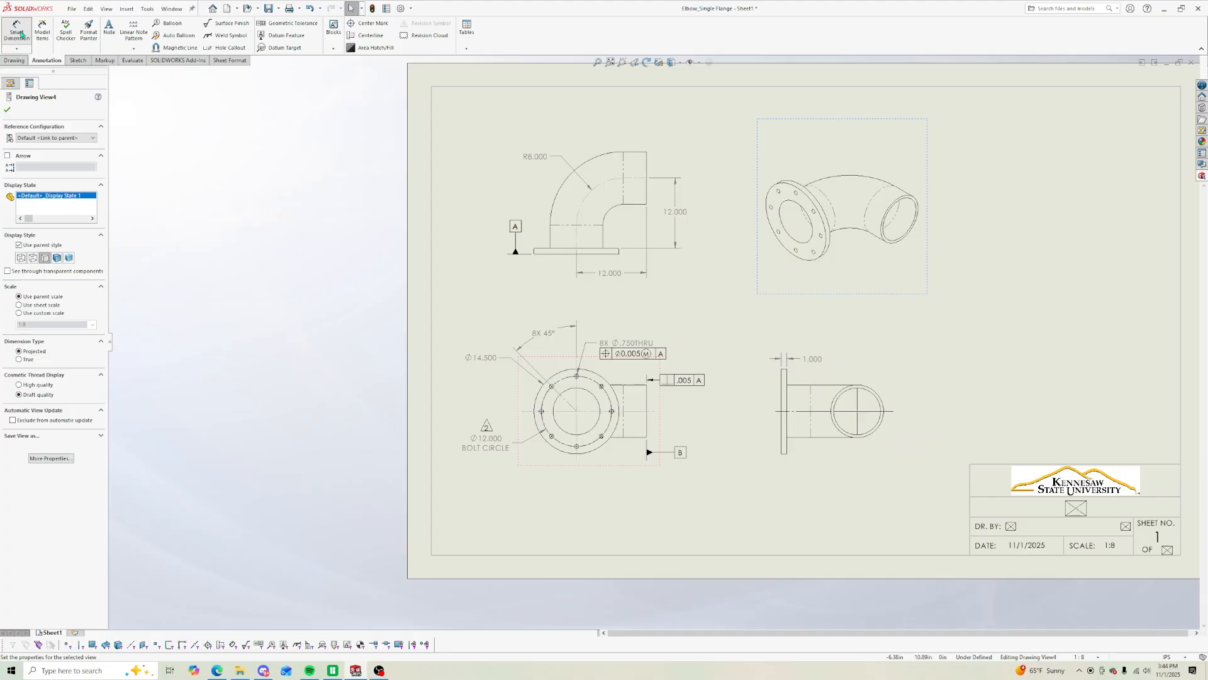
left_click(880, 390)
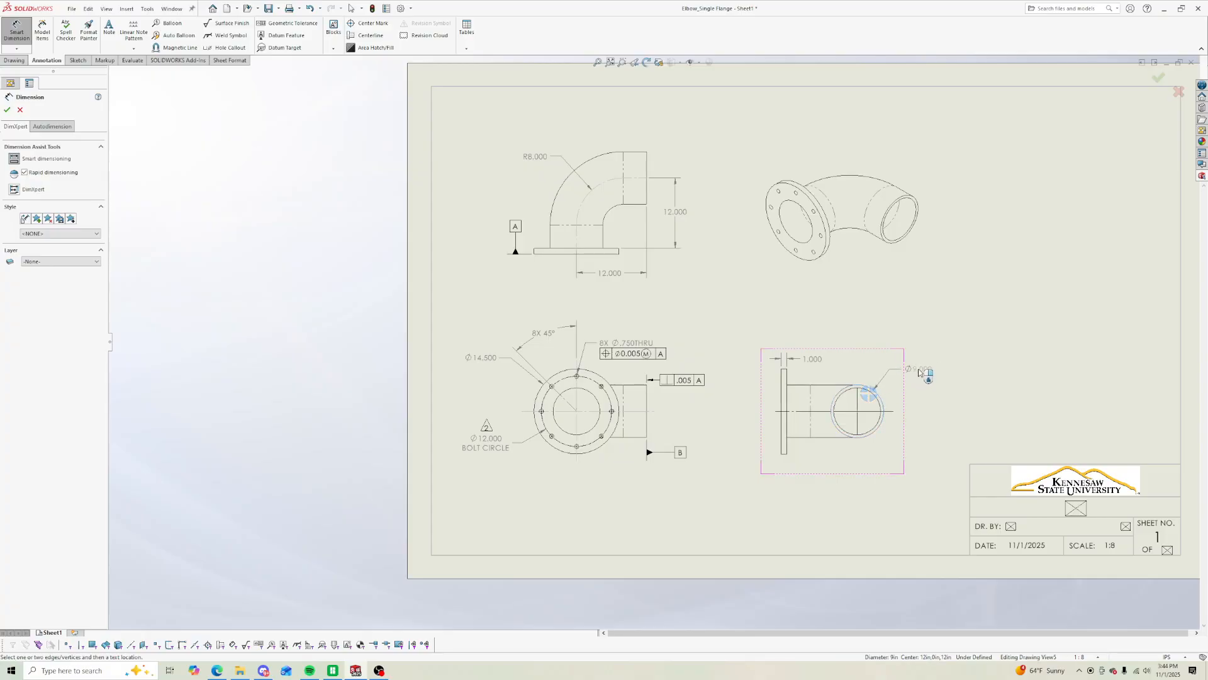
left_click(927, 373)
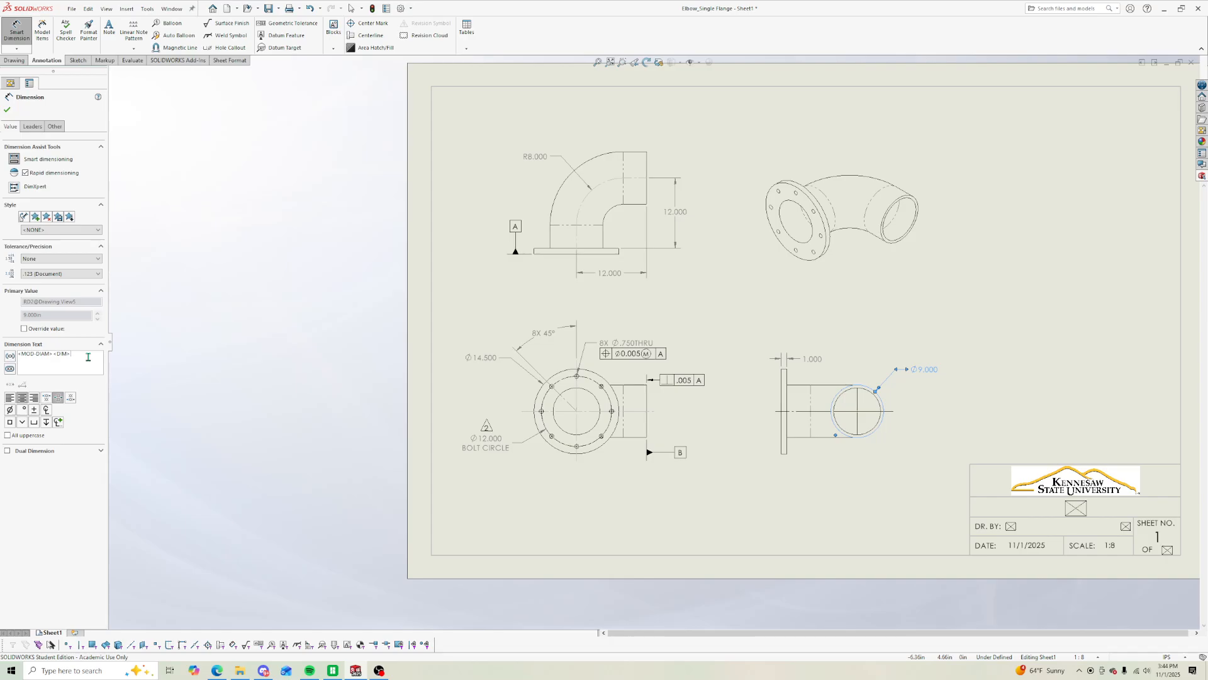
Step: Add OD after the pipe-end diameter dimension's value and a second text line reading Ø8.000 ID
type("od")
key("BackSpace")
key("BackSpace")
type("OD")
left_click(58, 422)
left_click(87, 438)
type("8.000")
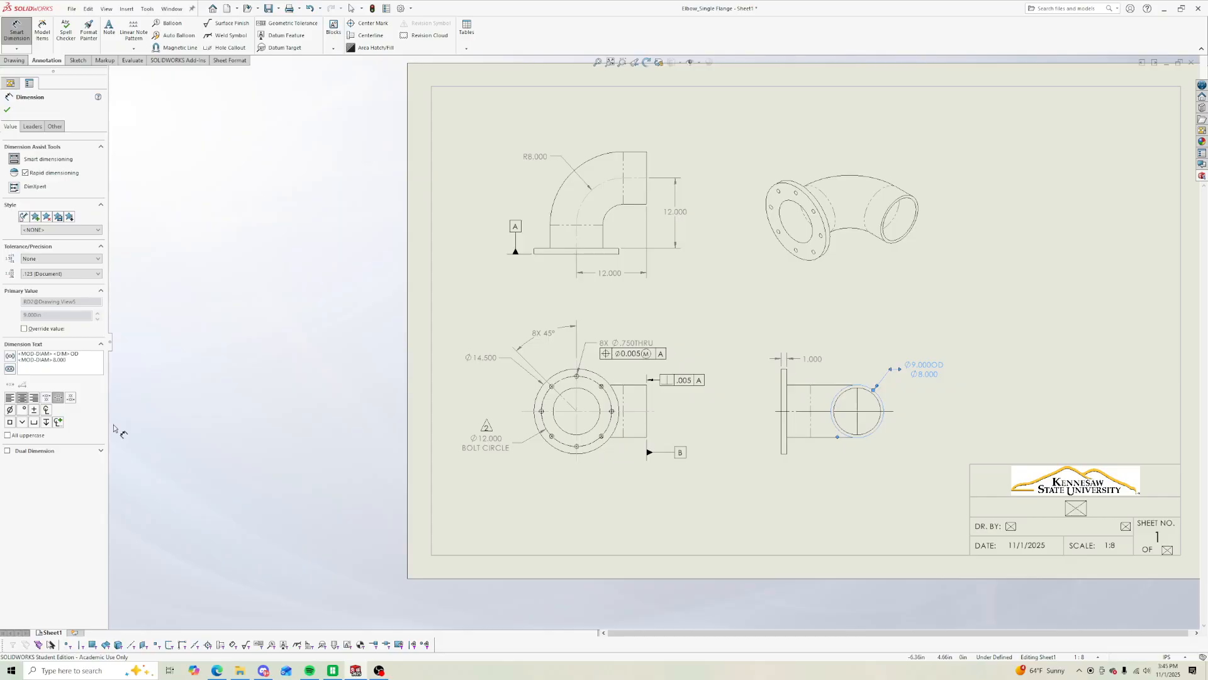
type(" id")
key("BackSpace")
left_click(70, 354)
left_click(237, 392)
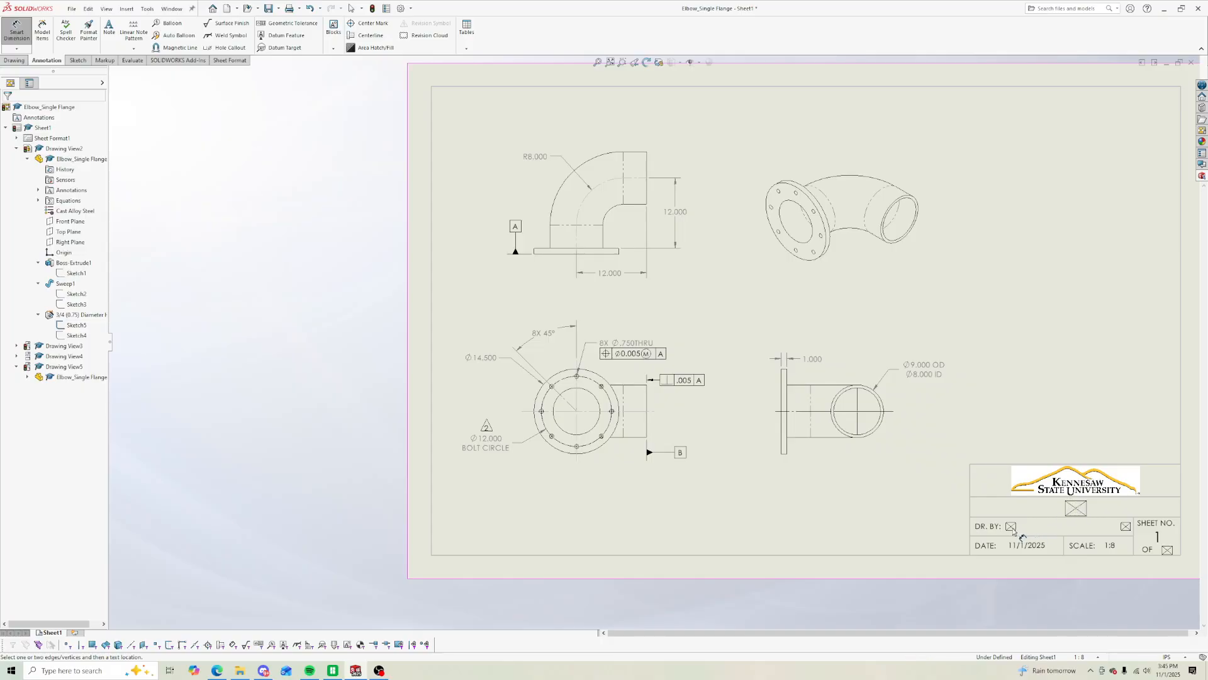
key("Escape")
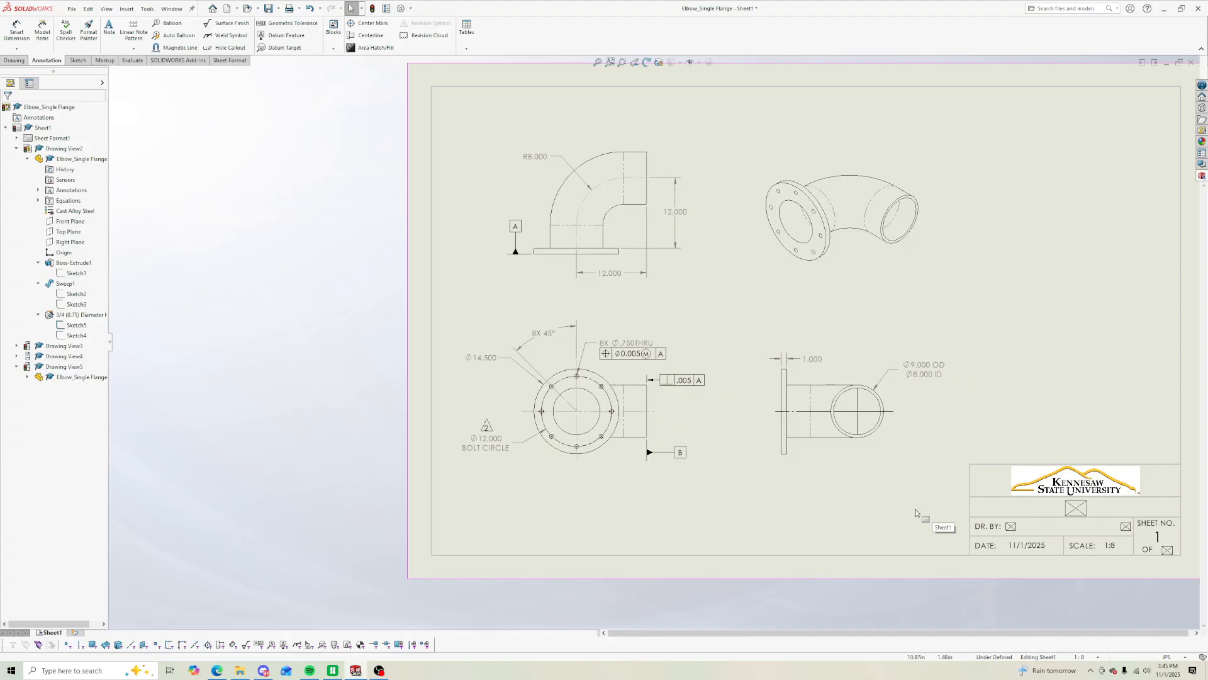
Step: Start editing the title block data and enter the drafter's full name in the DR. BY field
double_click(1016, 526)
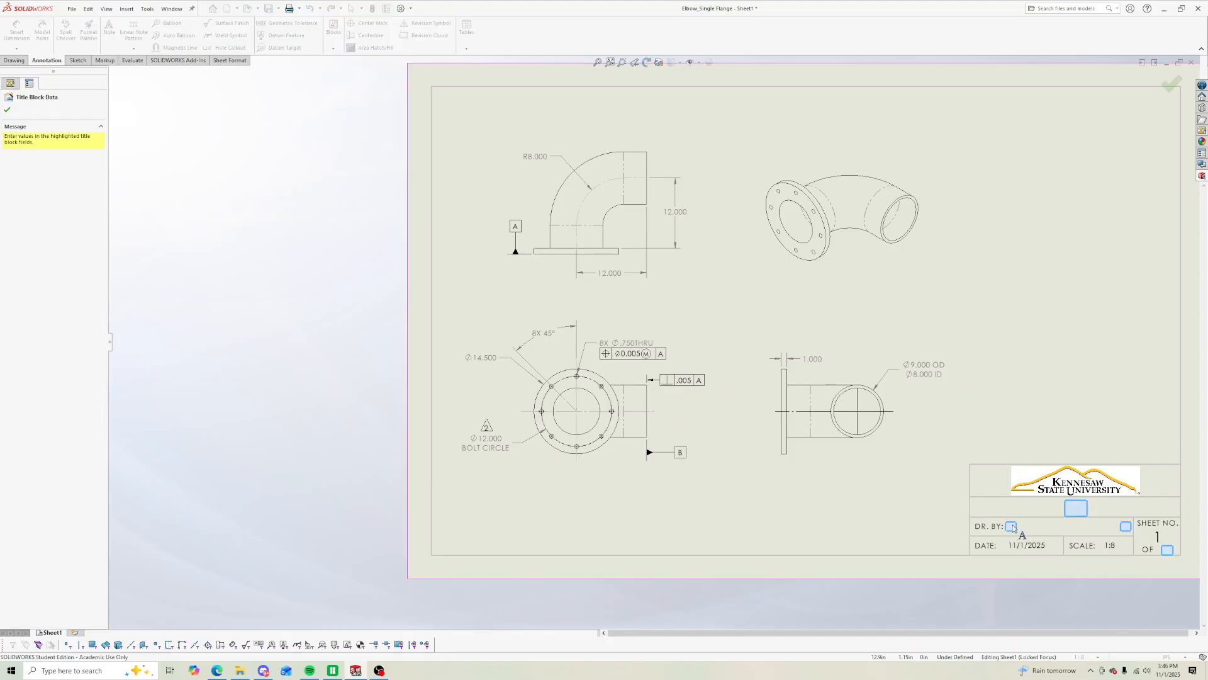
left_click(1015, 528)
type("BRAND")
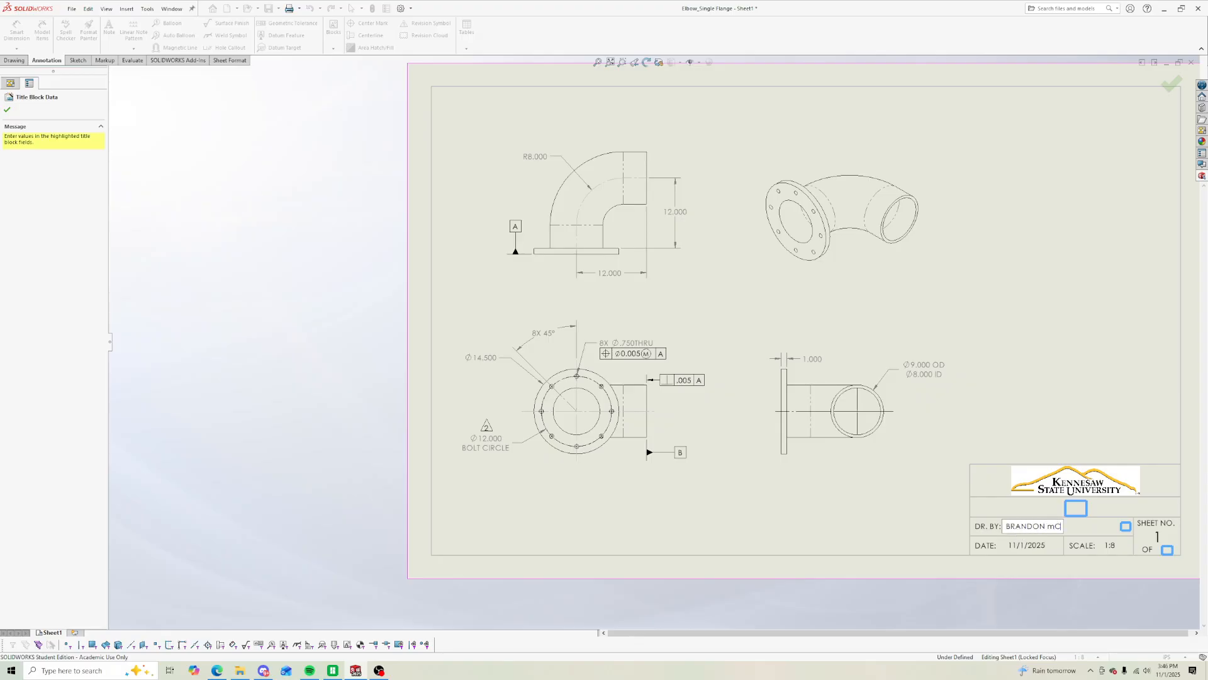
key("BackSpace")
type("DON MCNEELEY")
Step: Enter ELBOW SINGLE FLANGE as the drawing title in the title block
left_click(1074, 509)
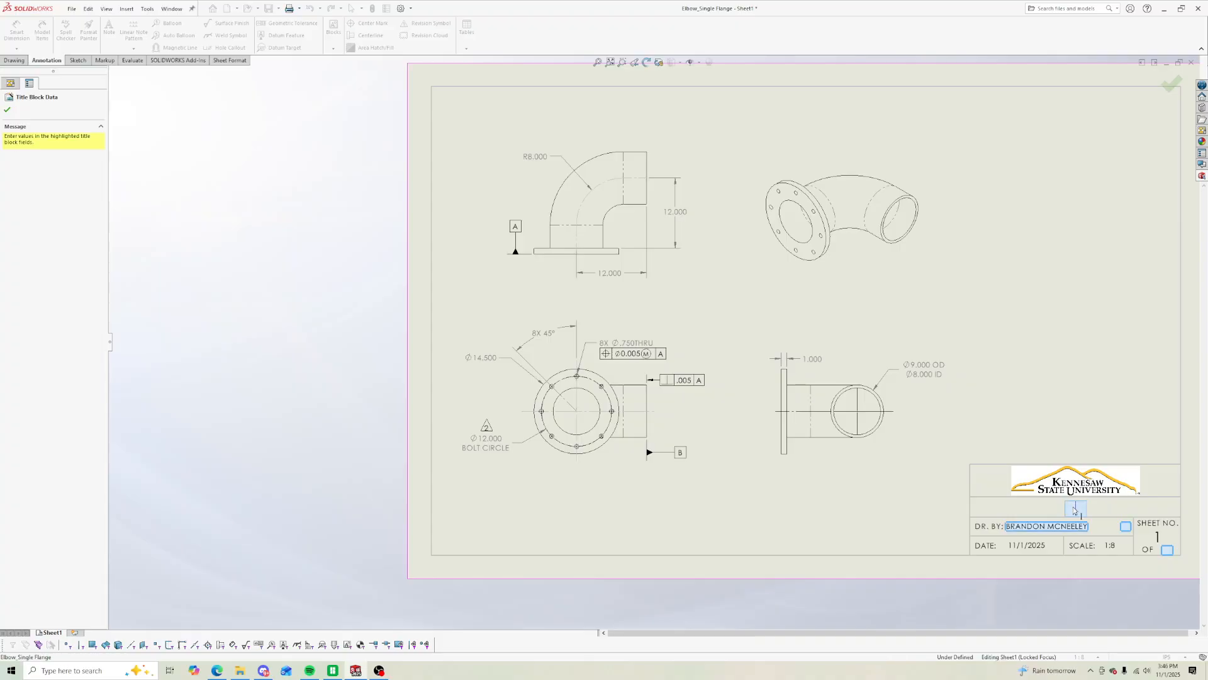
type("ELB")
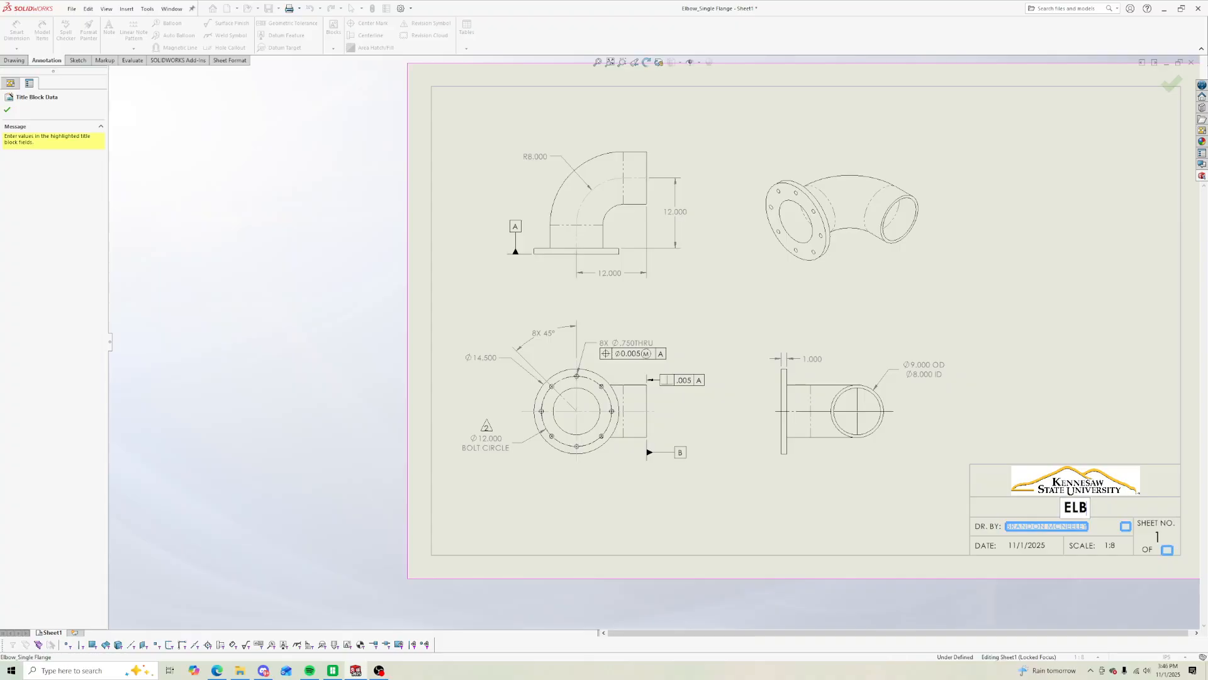
type("OW SINGLE FLANGE")
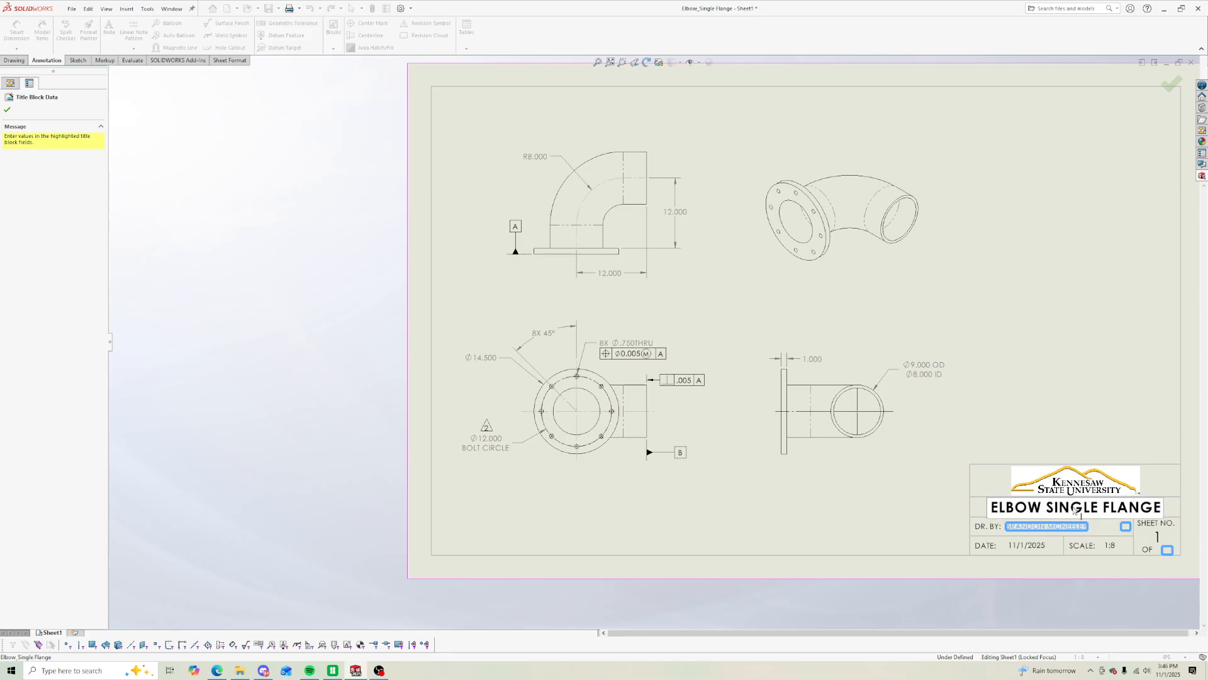
Step: Set the title block's total sheet count to 1, enter EDG3112 beside the drafter's name, and accept the title block data
left_click(1168, 551)
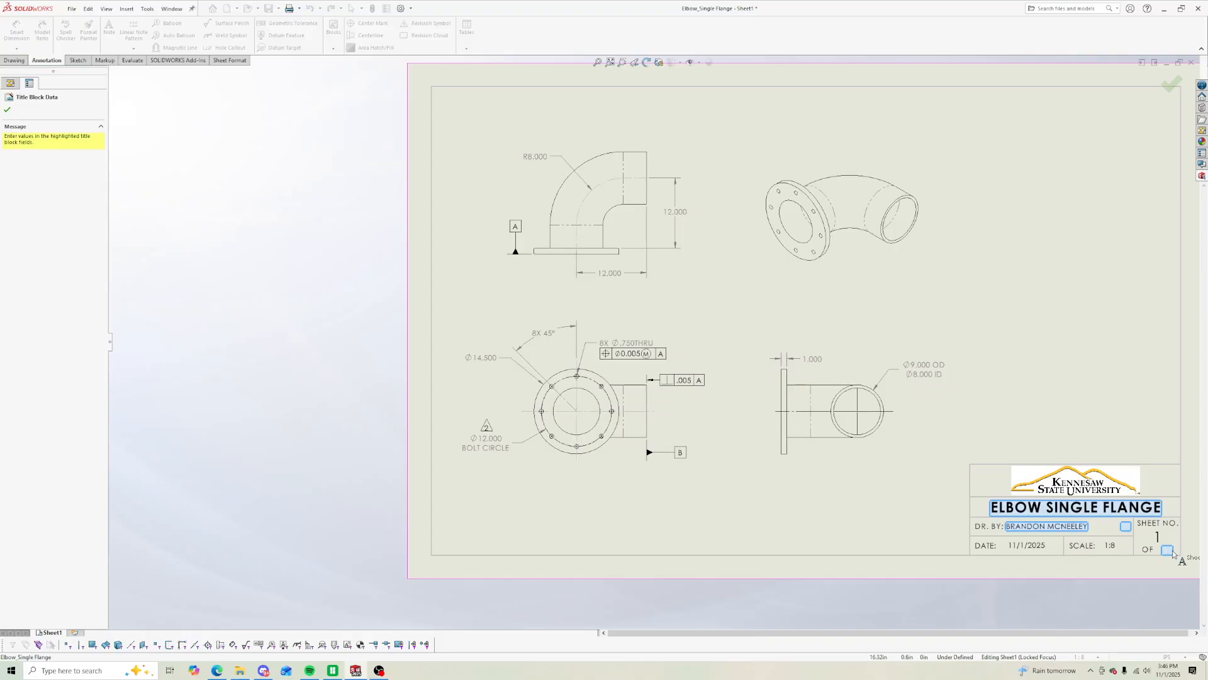
left_click(1139, 455)
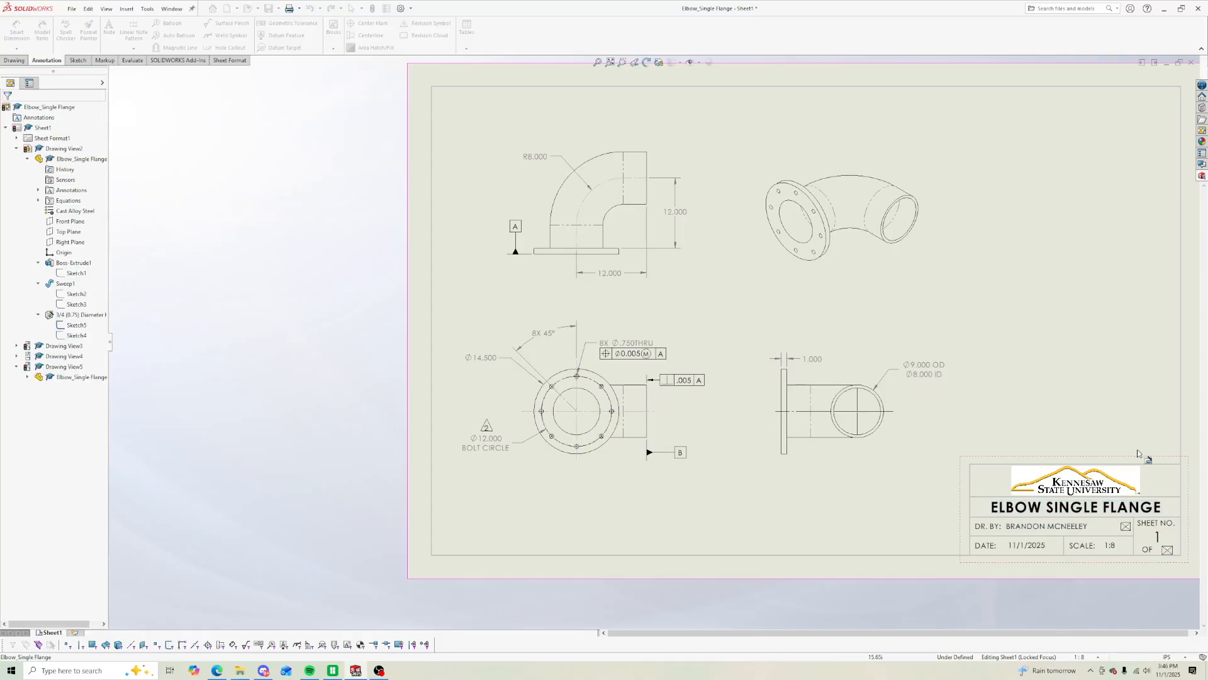
double_click(1165, 551)
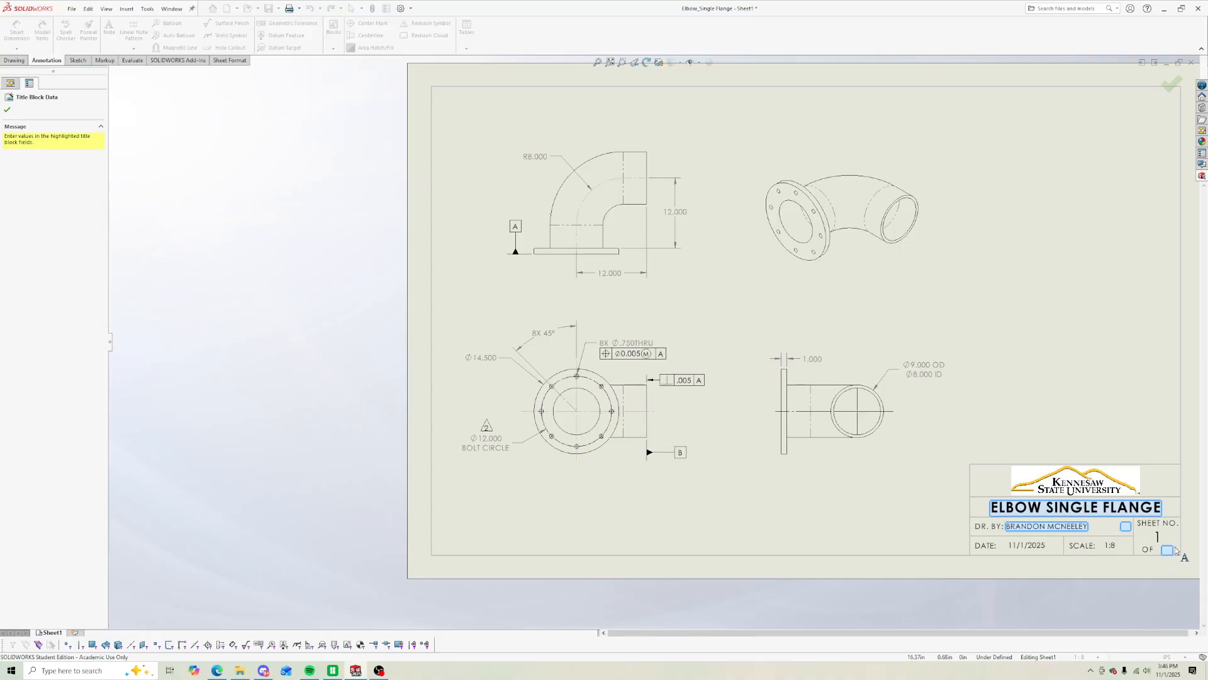
left_click(1170, 551)
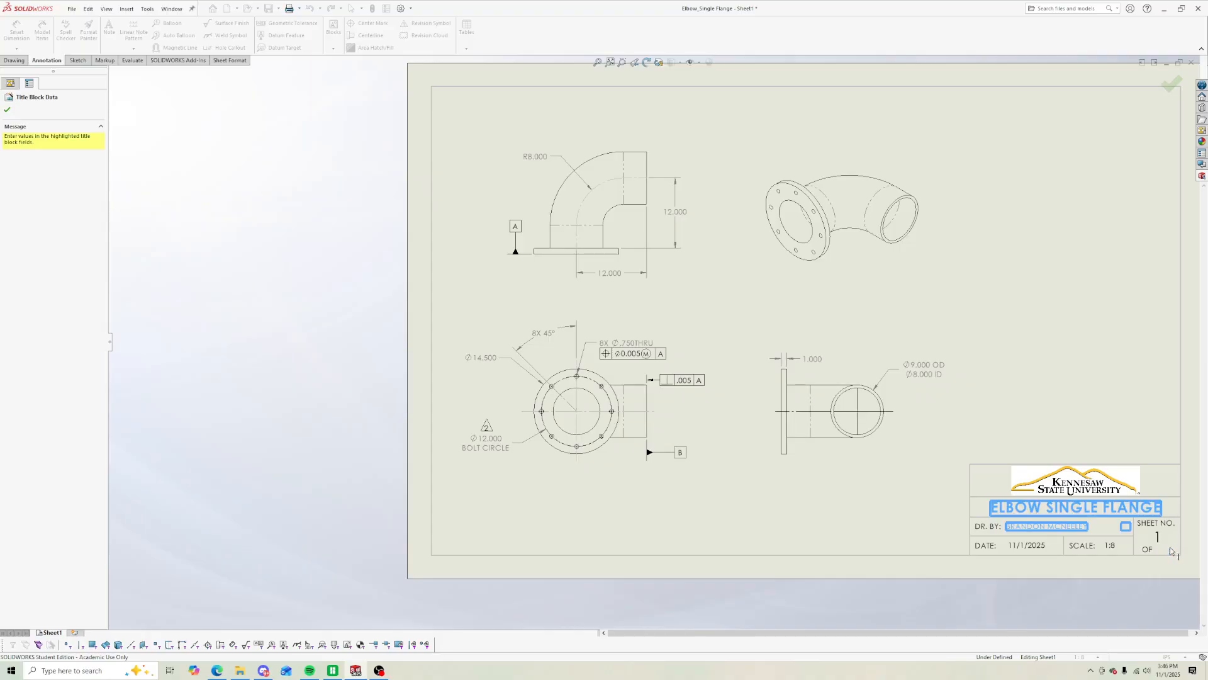
left_click(1128, 530)
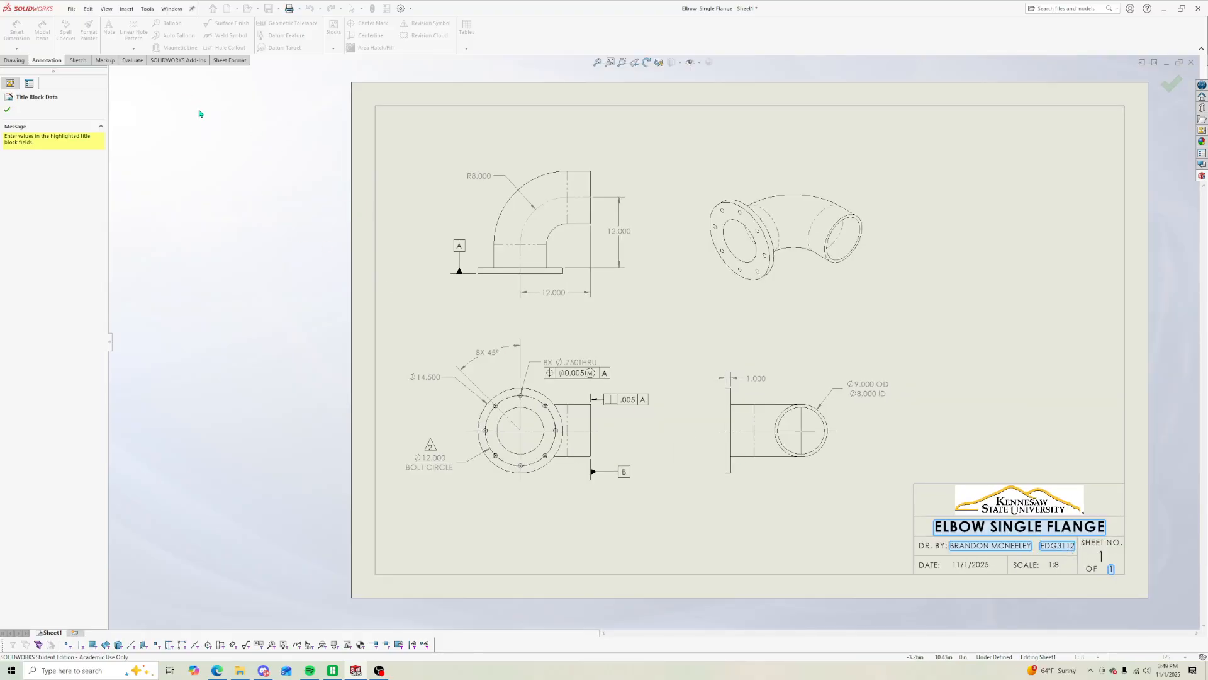
left_click(72, 9)
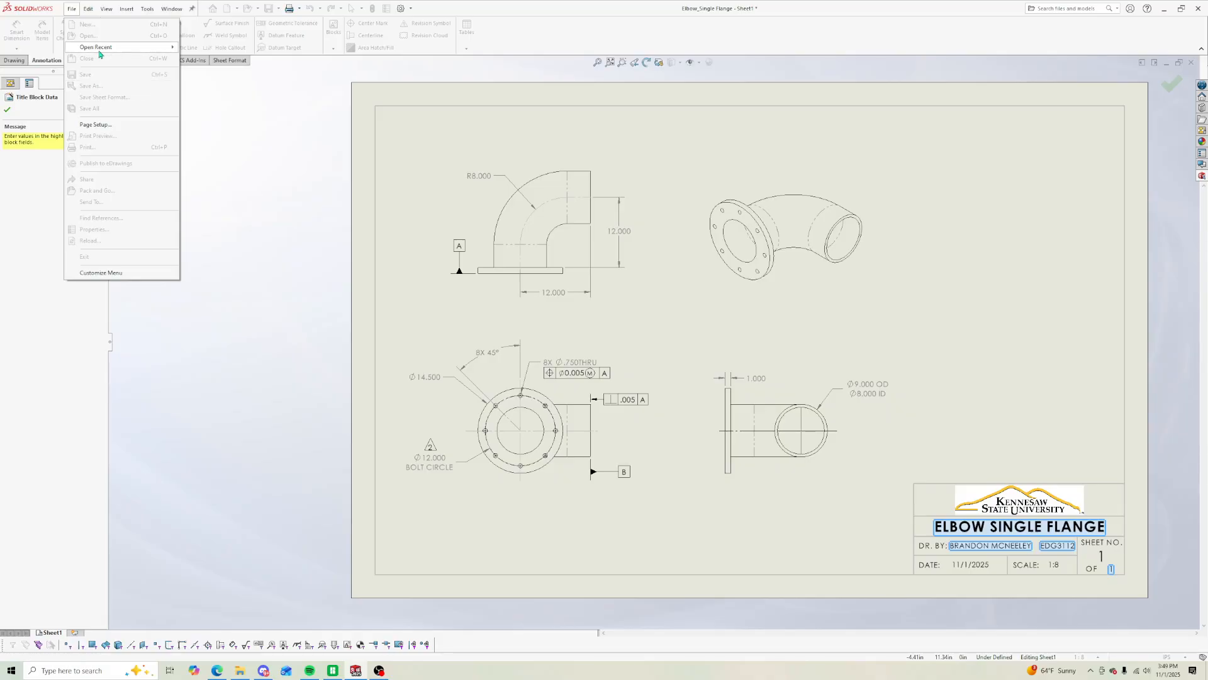
left_click(266, 118)
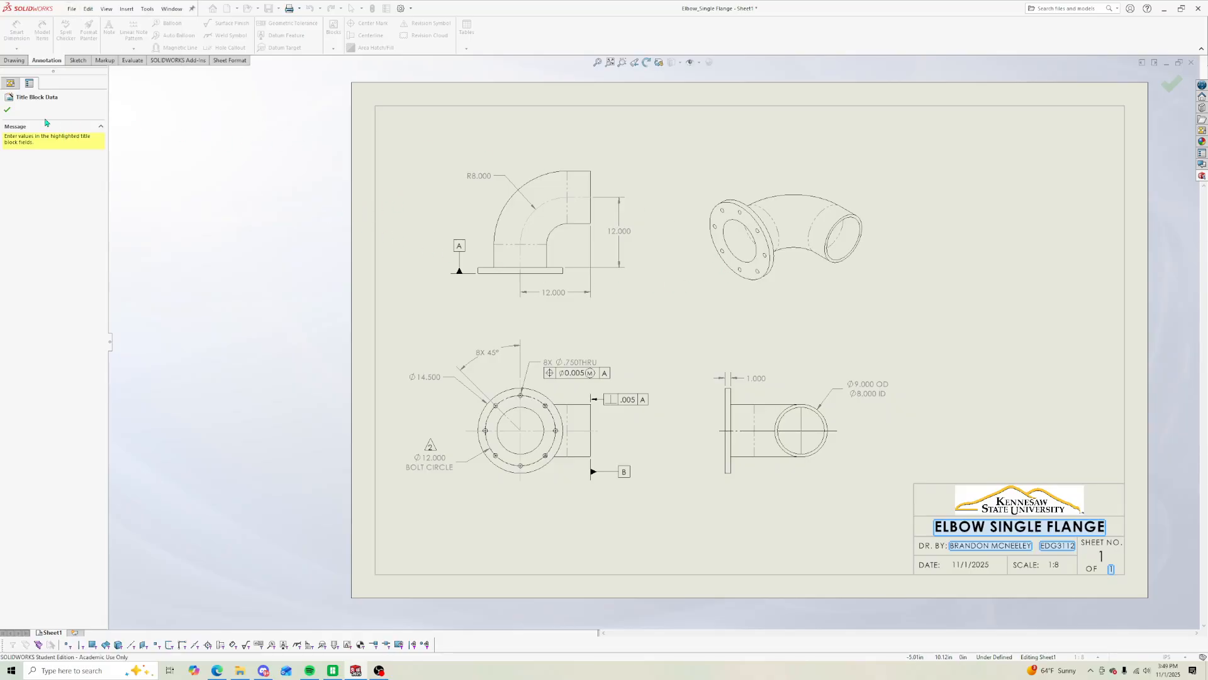
left_click(8, 111)
Step: Start a Save As of the drawing and browse to Desktop > 3D Files > EDG3112- ADV GRAPHICS
left_click(71, 9)
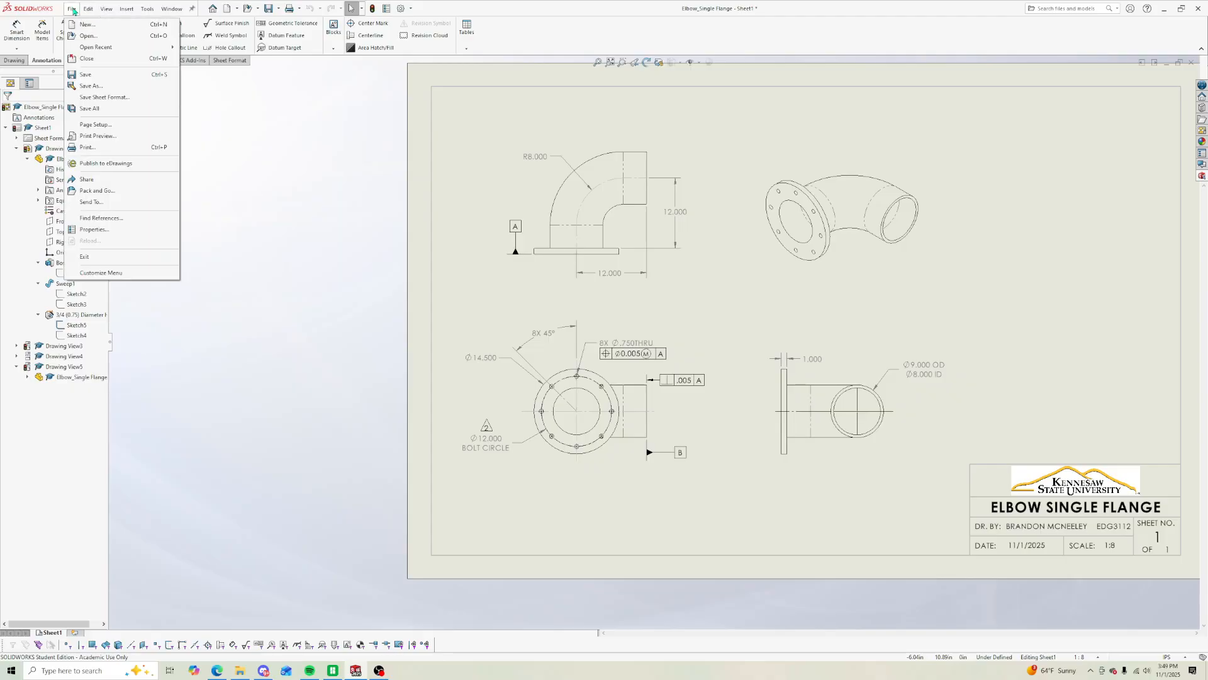
left_click(98, 87)
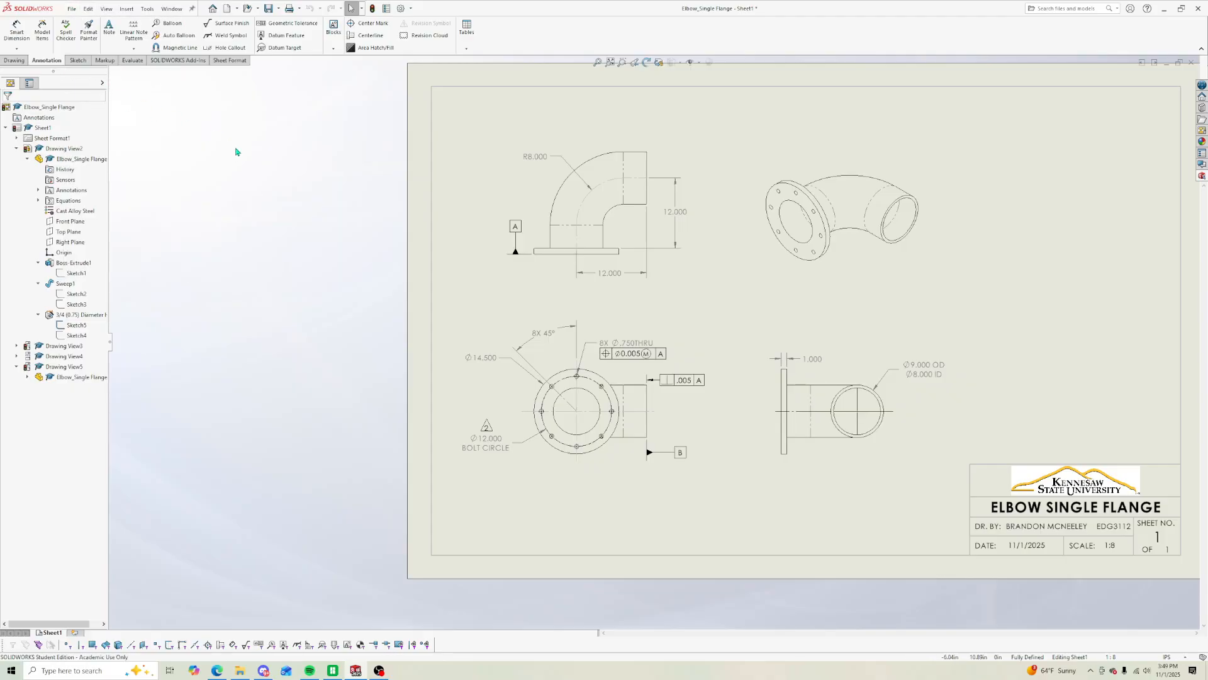
left_click(363, 250)
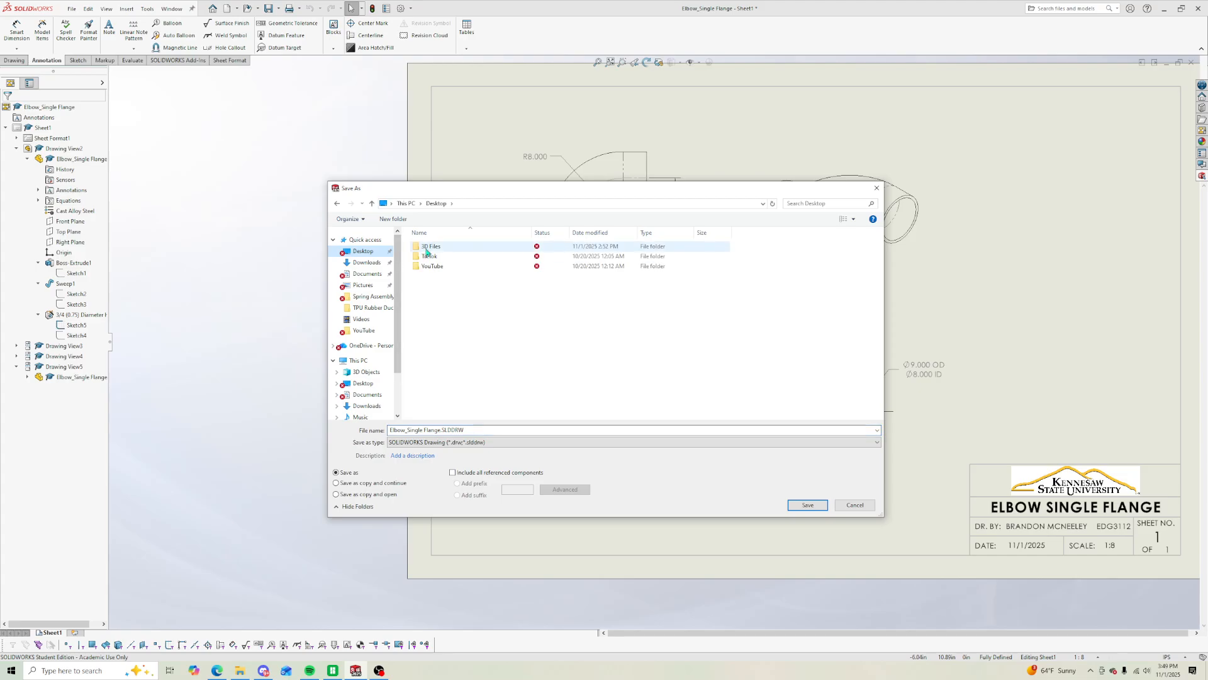
double_click(435, 246)
double_click(463, 267)
Step: Create a new folder named EL inside EDG3112- ADV GRAPHICS and select it
right_click(497, 392)
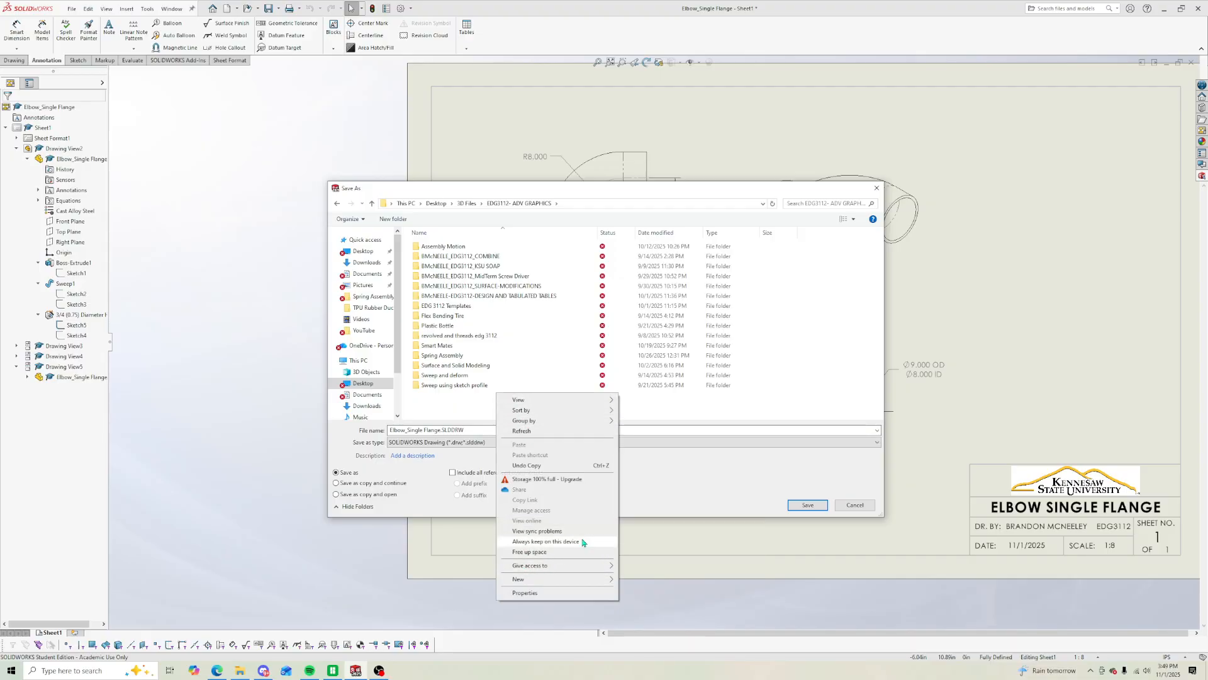
mouse_move(587, 580)
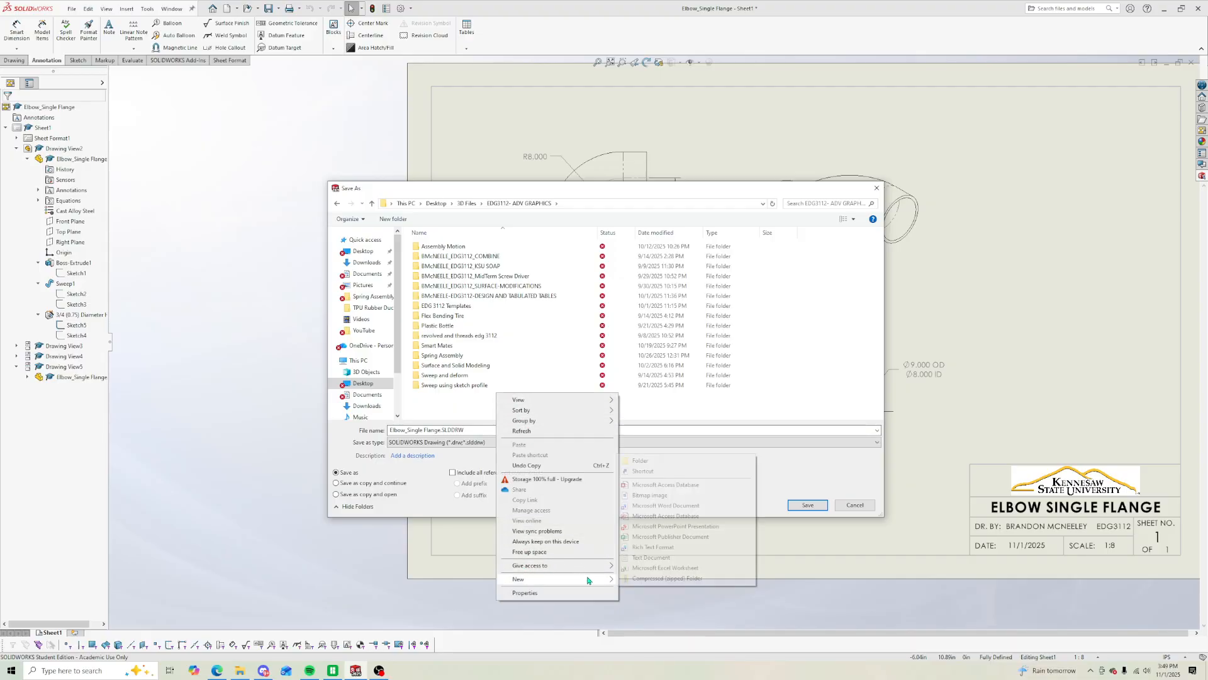
left_click(661, 463)
key("BackSpace")
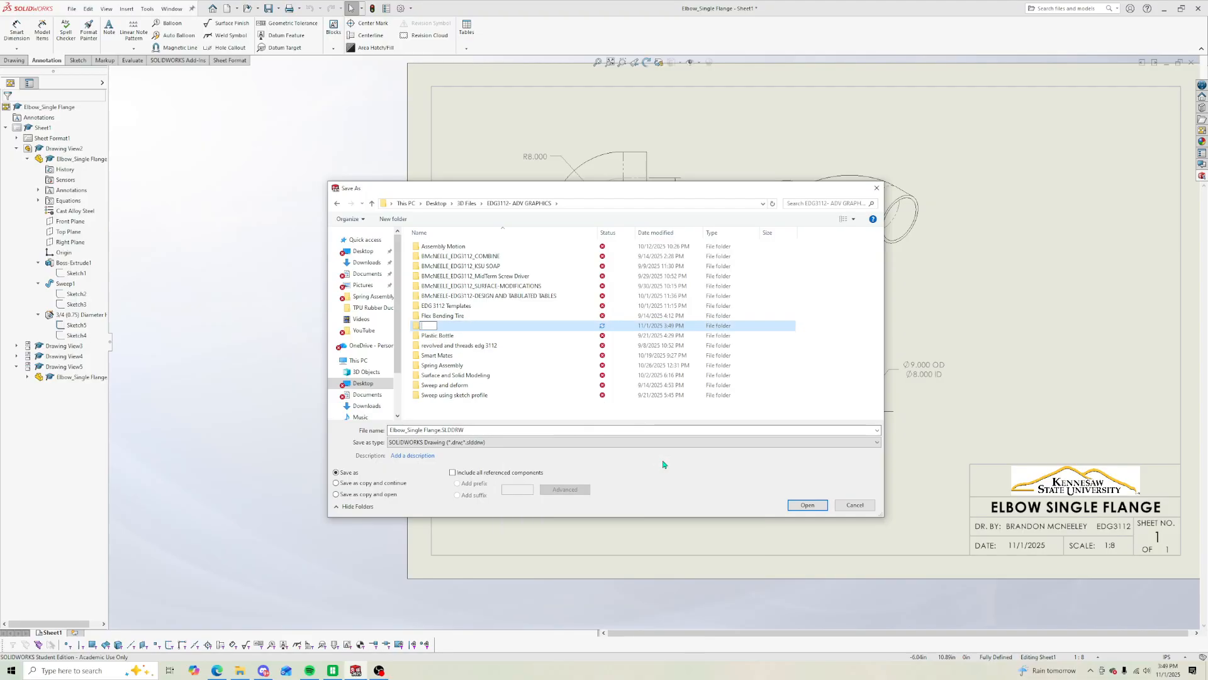
type("EL")
key("shift+semicolon")
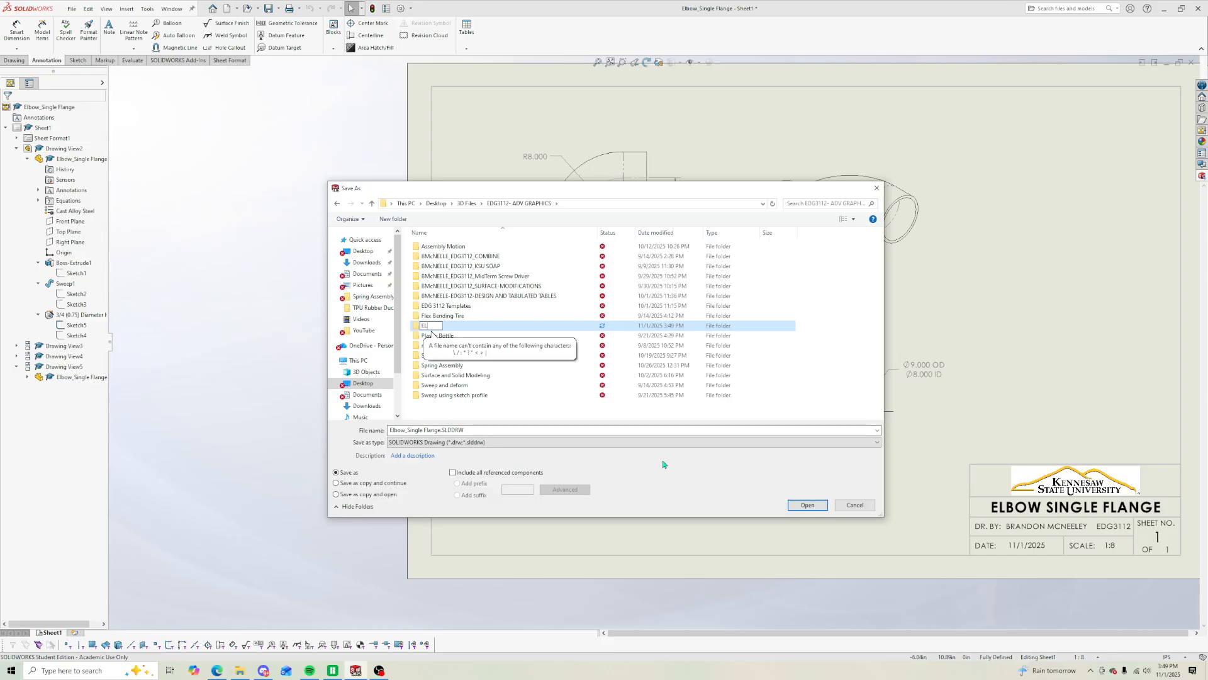
key("Tab")
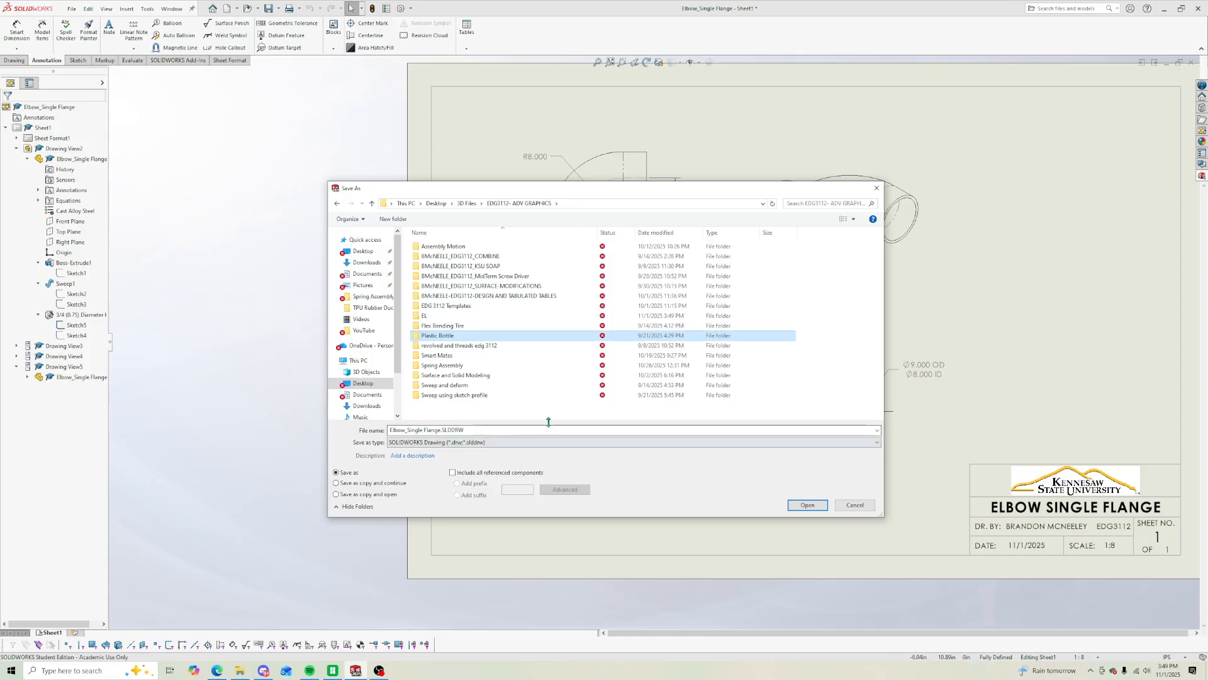
left_click(454, 317)
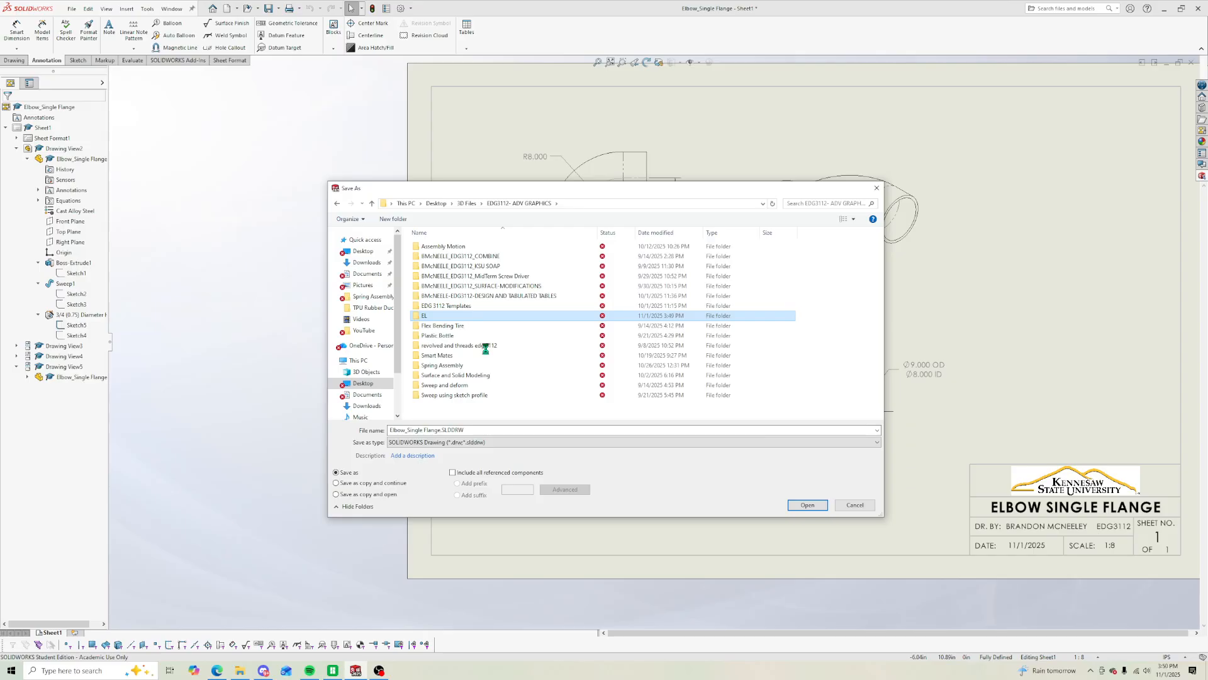
Step: Reopen Save As for the drawing and return to the EDG3112- ADV GRAPHICS folder under Desktop > 3D Files
left_click(73, 8)
left_click(74, 10)
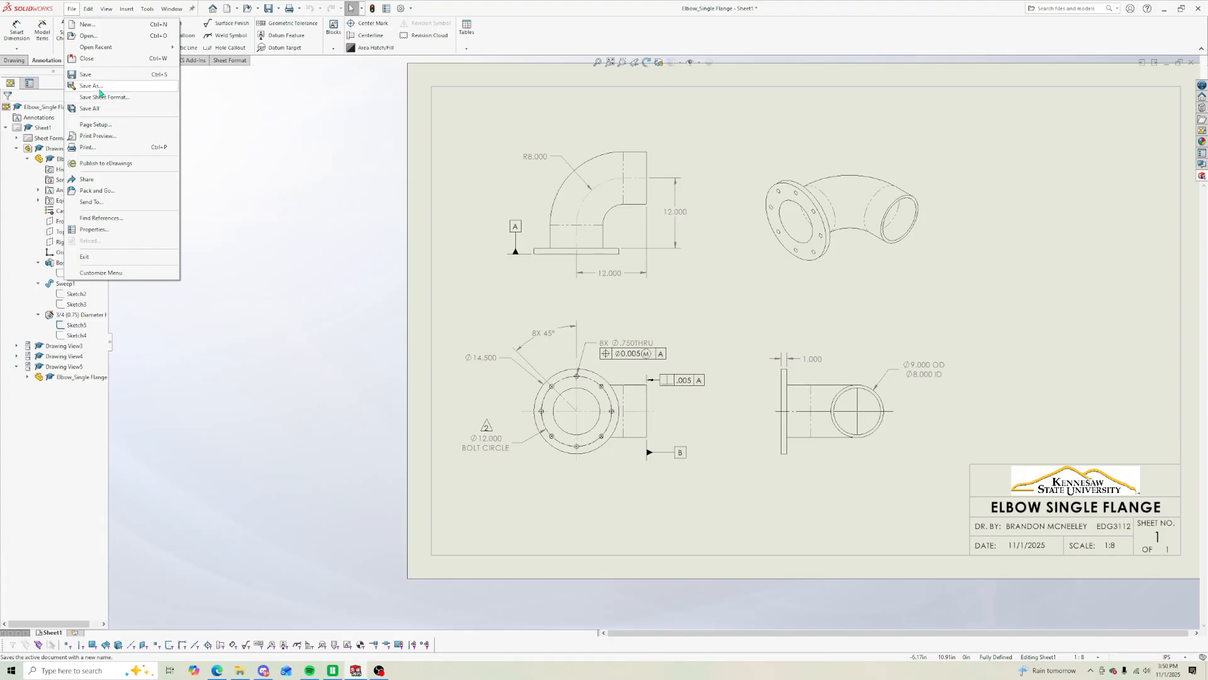
left_click(98, 88)
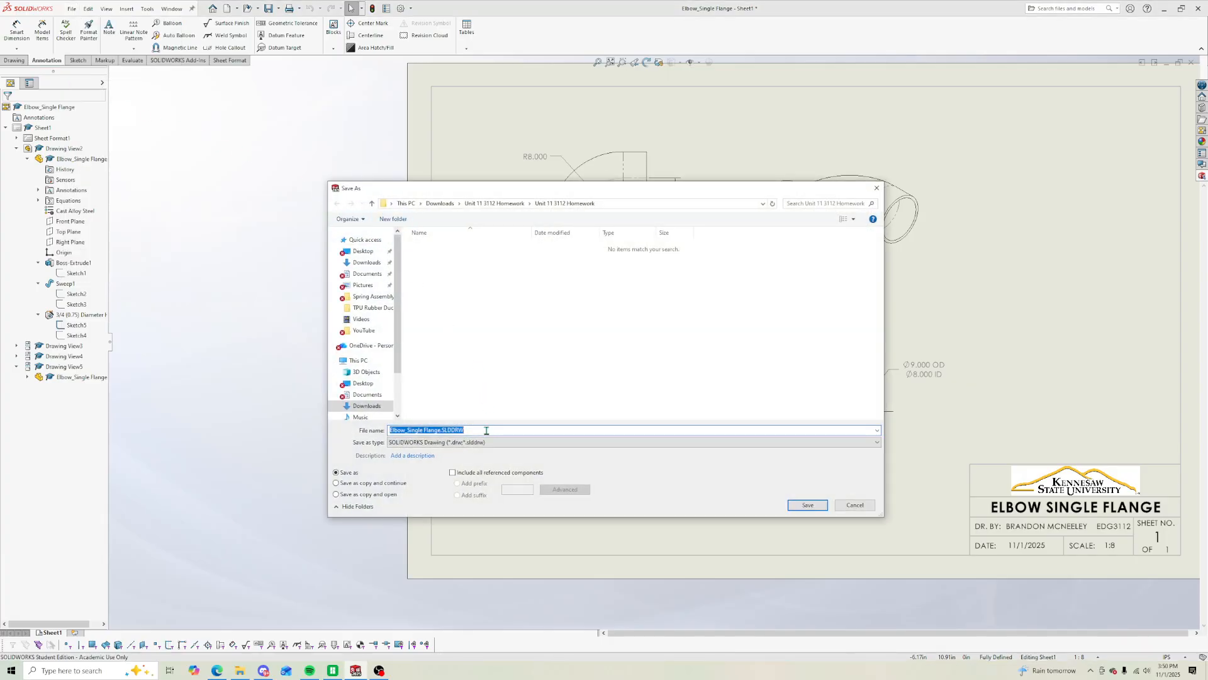
left_click(363, 251)
left_click(428, 249)
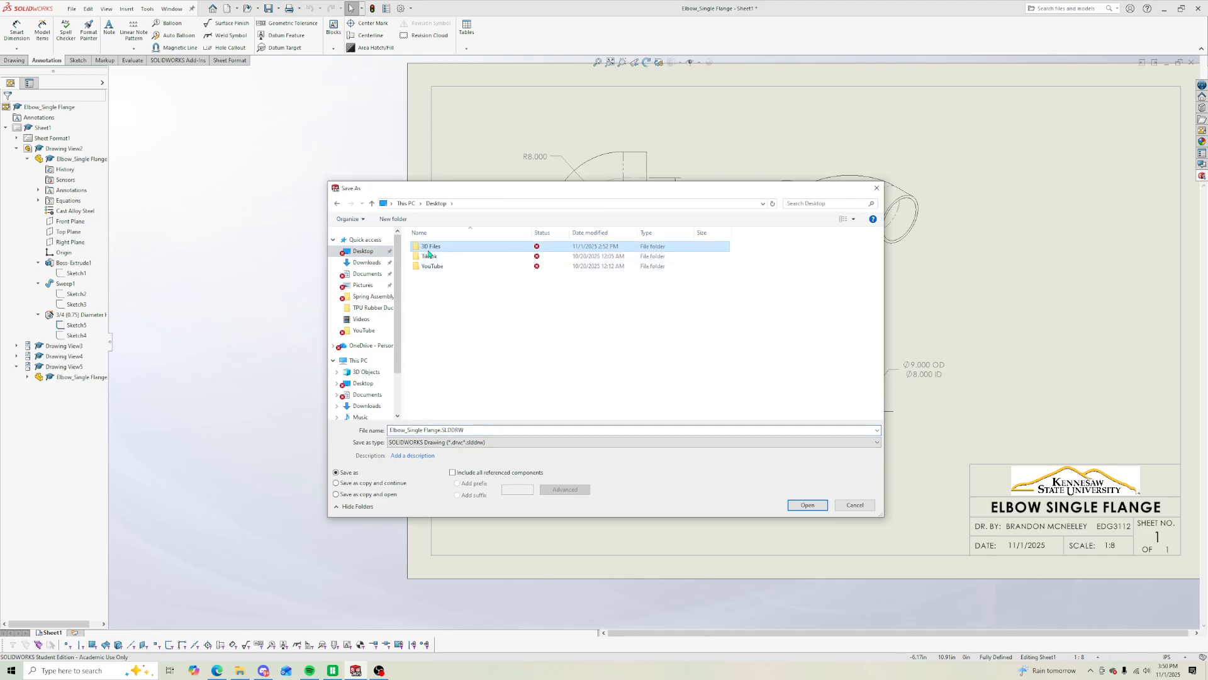
double_click(429, 249)
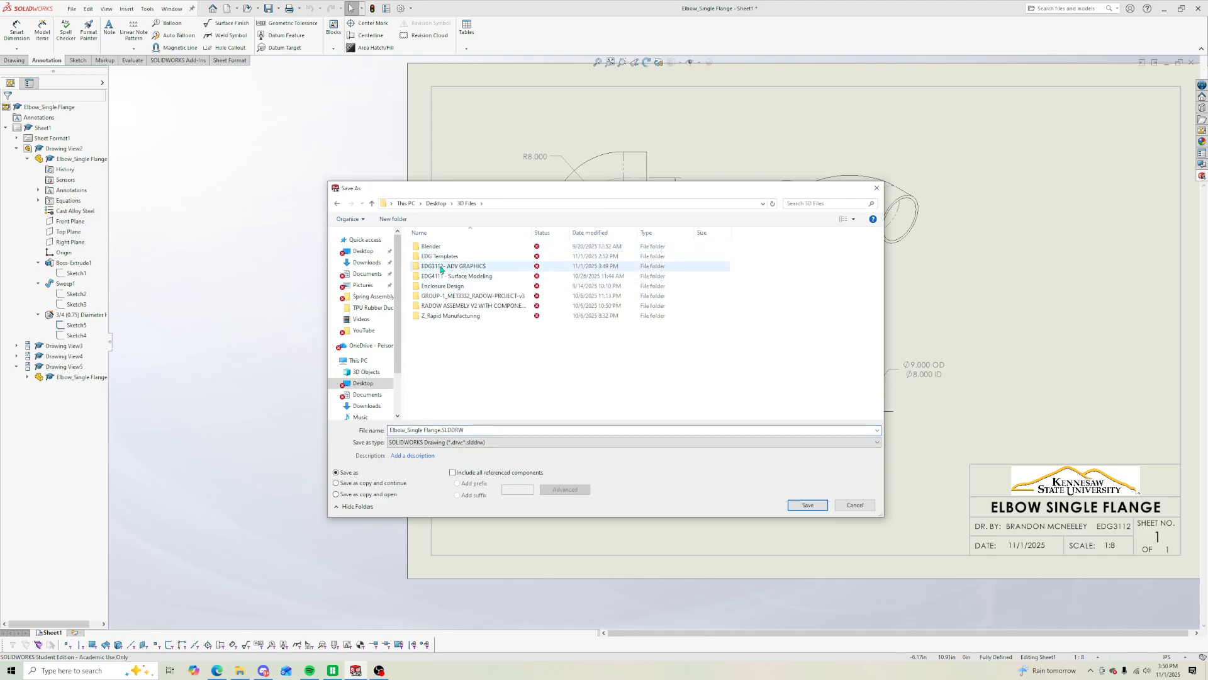
double_click(441, 267)
Step: Delete the EL folder from EDG3112- ADV GRAPHICS within the Save As dialog
right_click(440, 314)
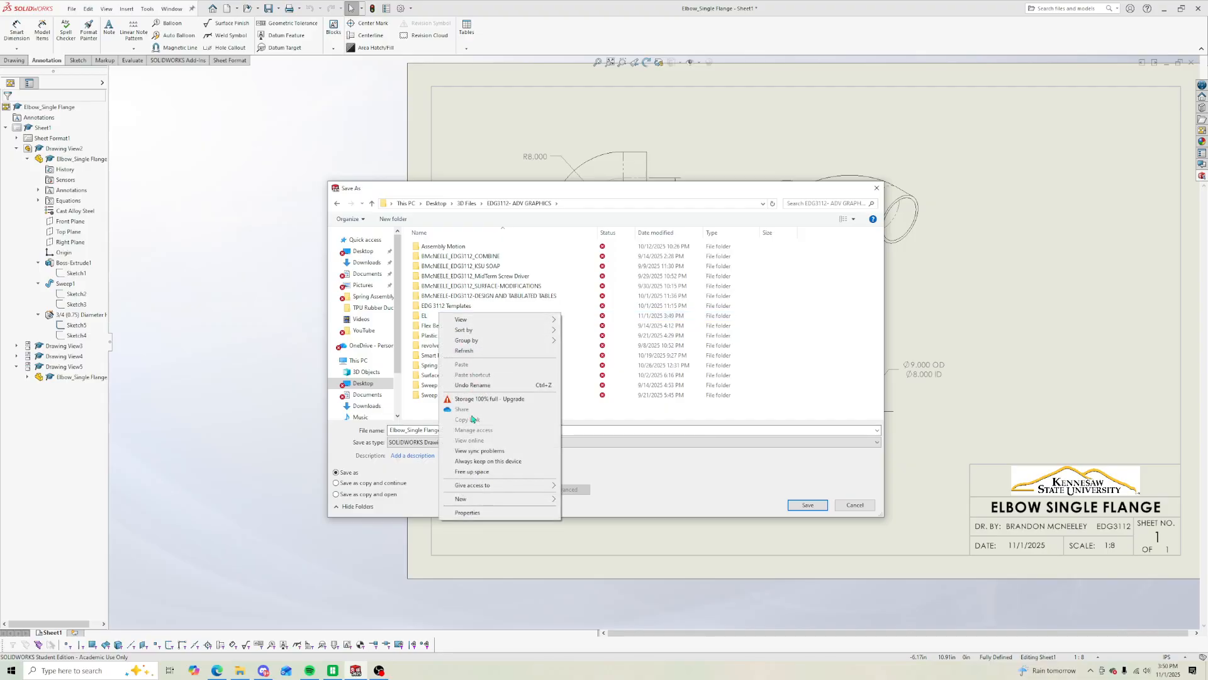
left_click(425, 317)
right_click(426, 318)
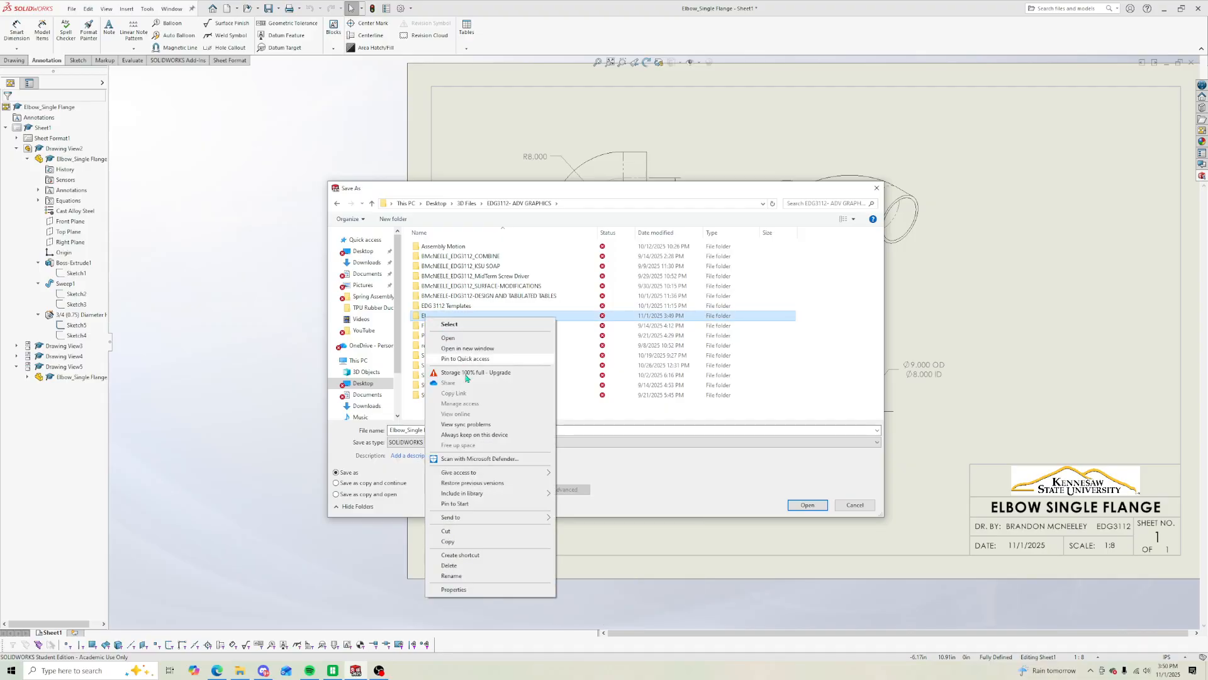
left_click(460, 566)
left_click(648, 353)
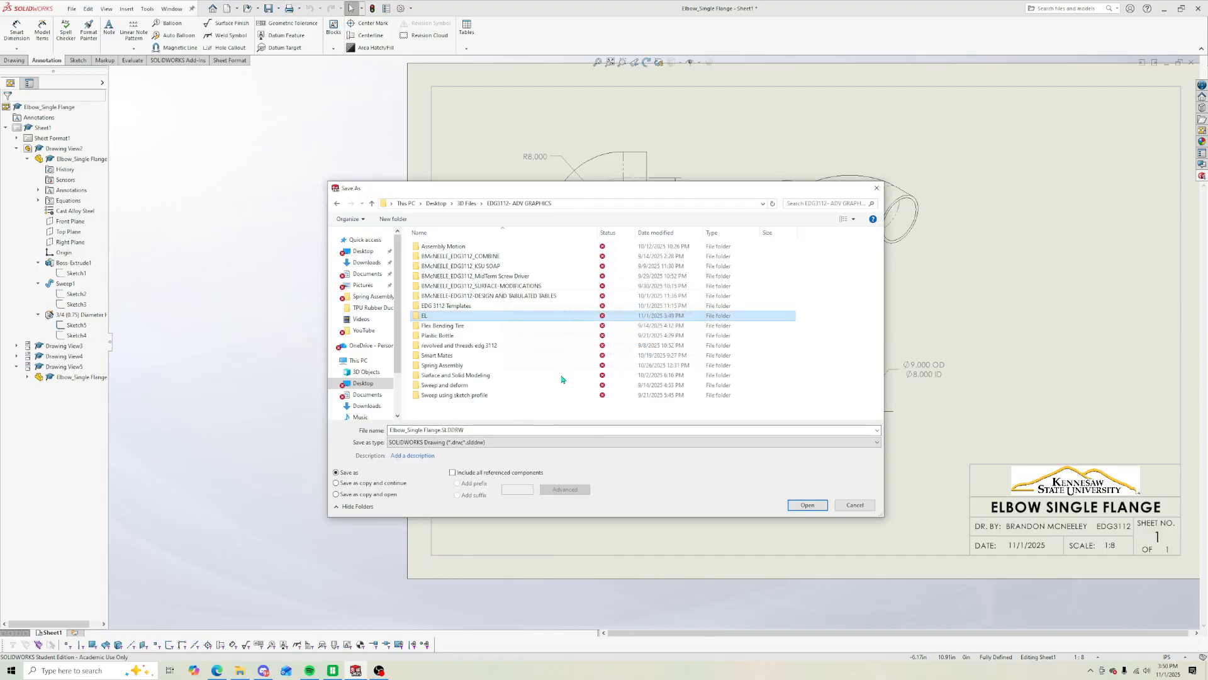
Step: Create a new folder named Elbow Single Flange inside EDG3112- ADV GRAPHICS
right_click(503, 394)
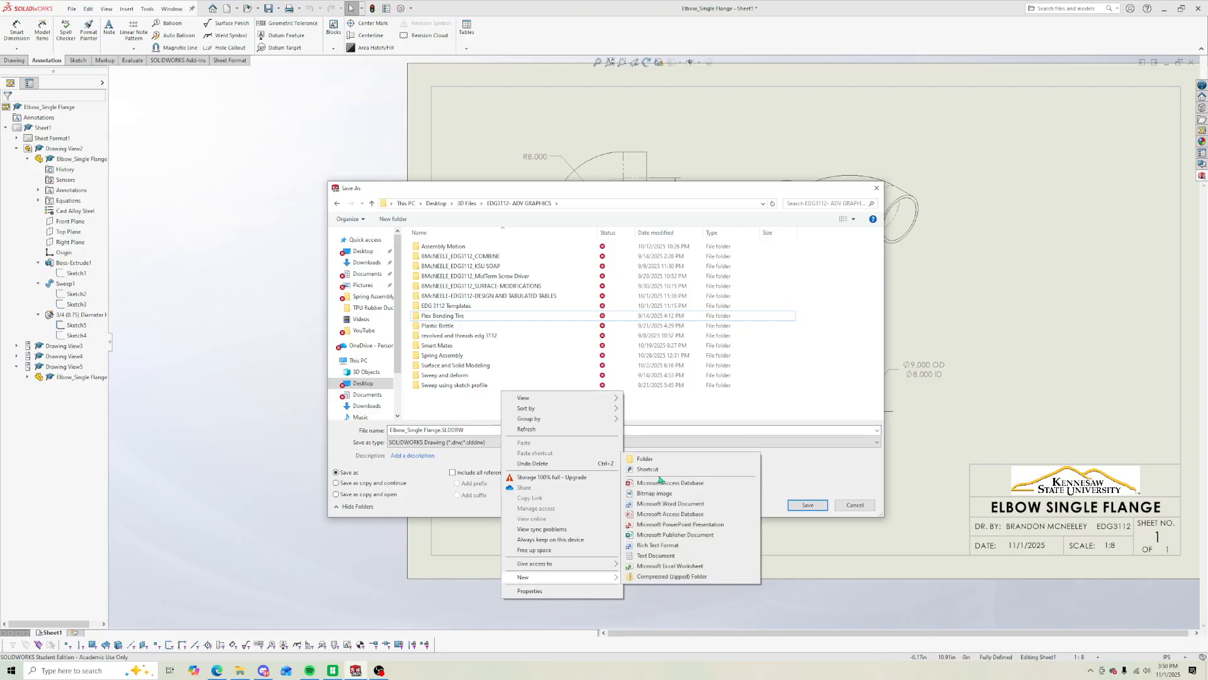
left_click(647, 460)
type("Elbow Single Flanf")
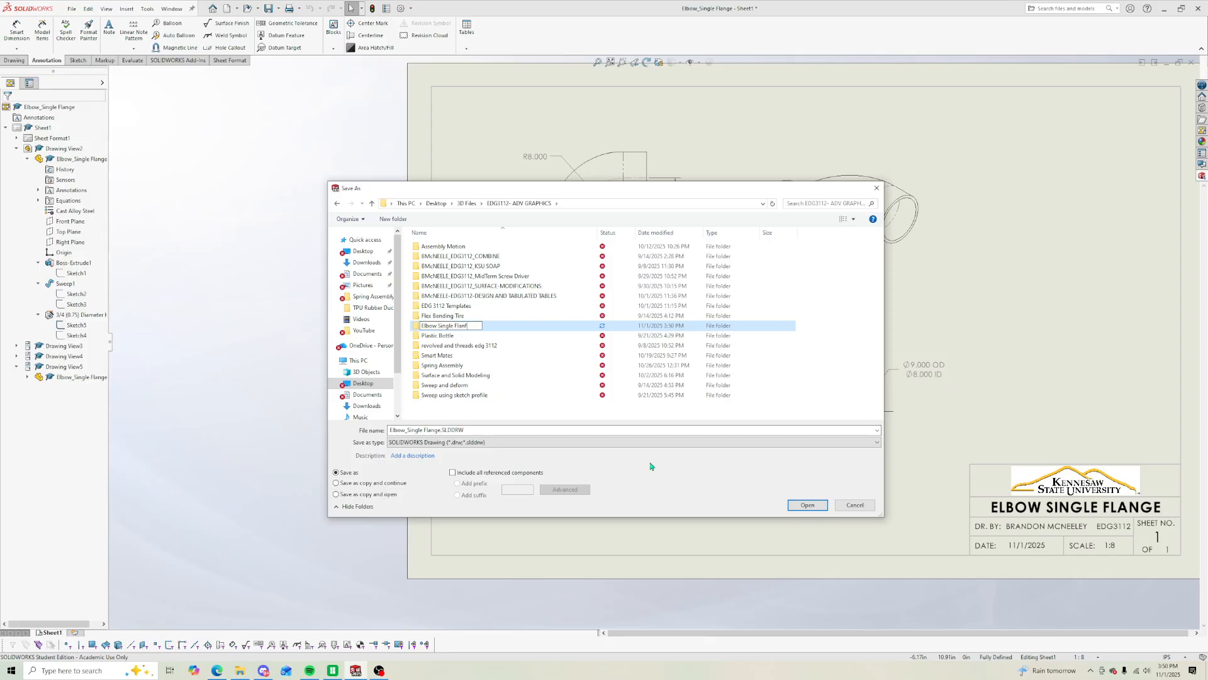
key("BackSpace")
type("ge")
left_click(580, 411)
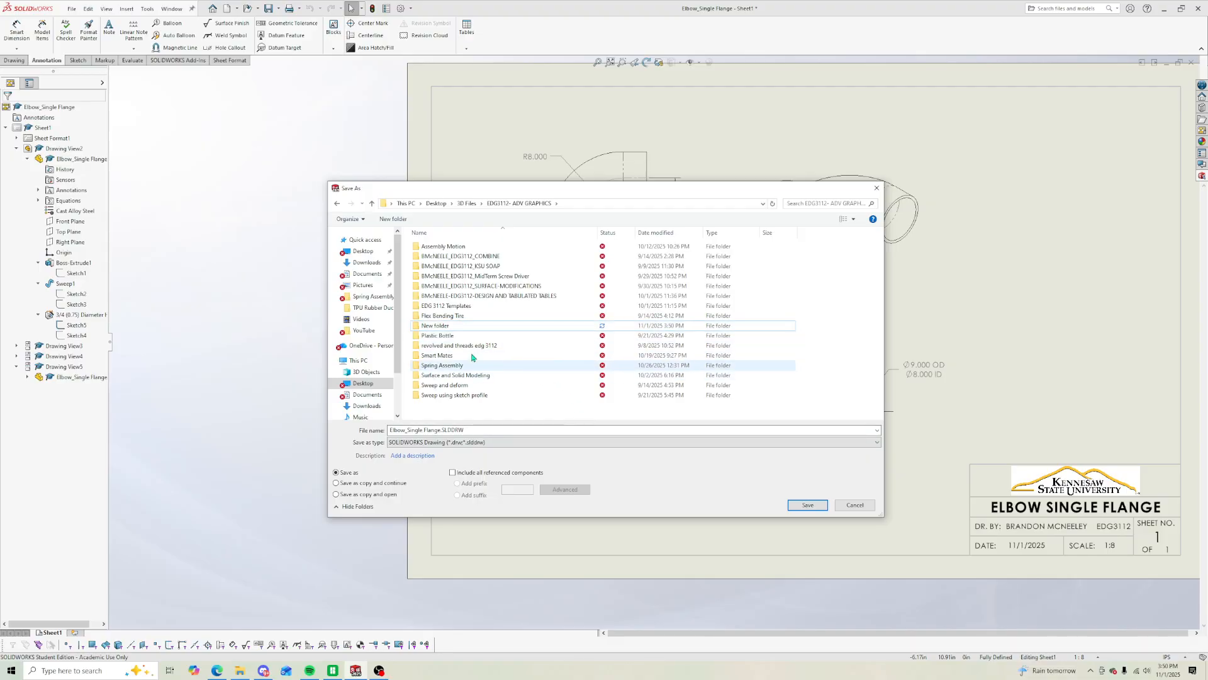
Step: Open the Elbow Single Flange folder and save the drawing there as Elbow_Single Flange.SLDDRW
double_click(463, 315)
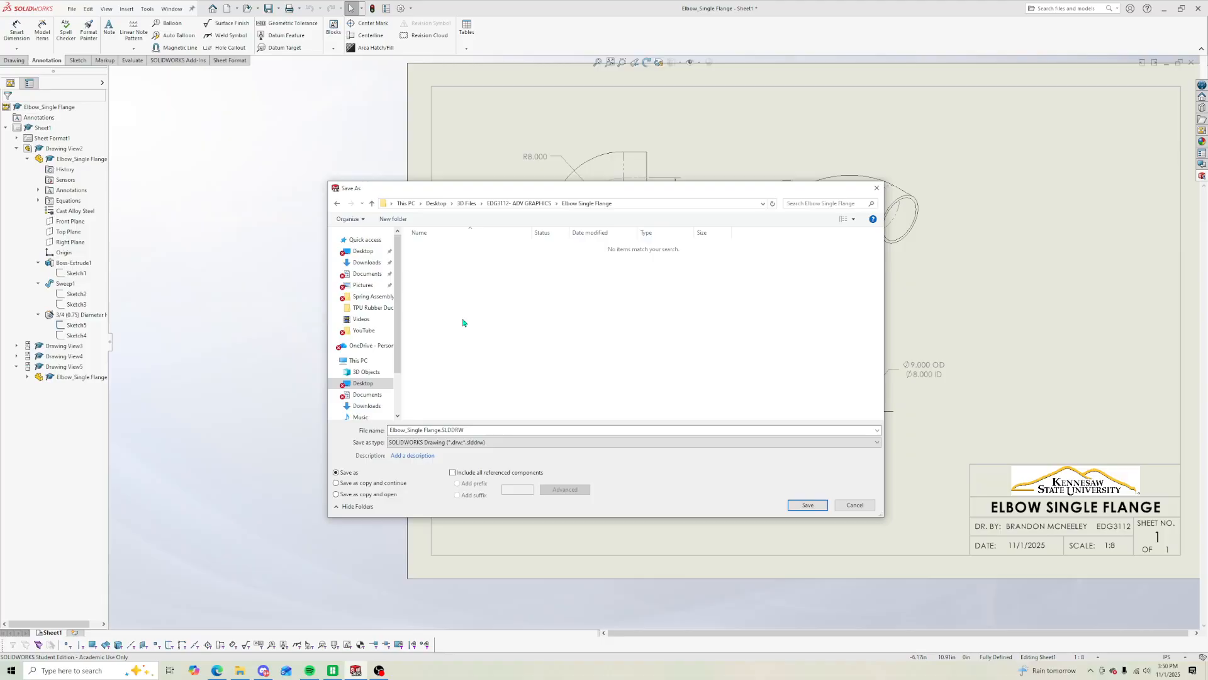
left_click(481, 428)
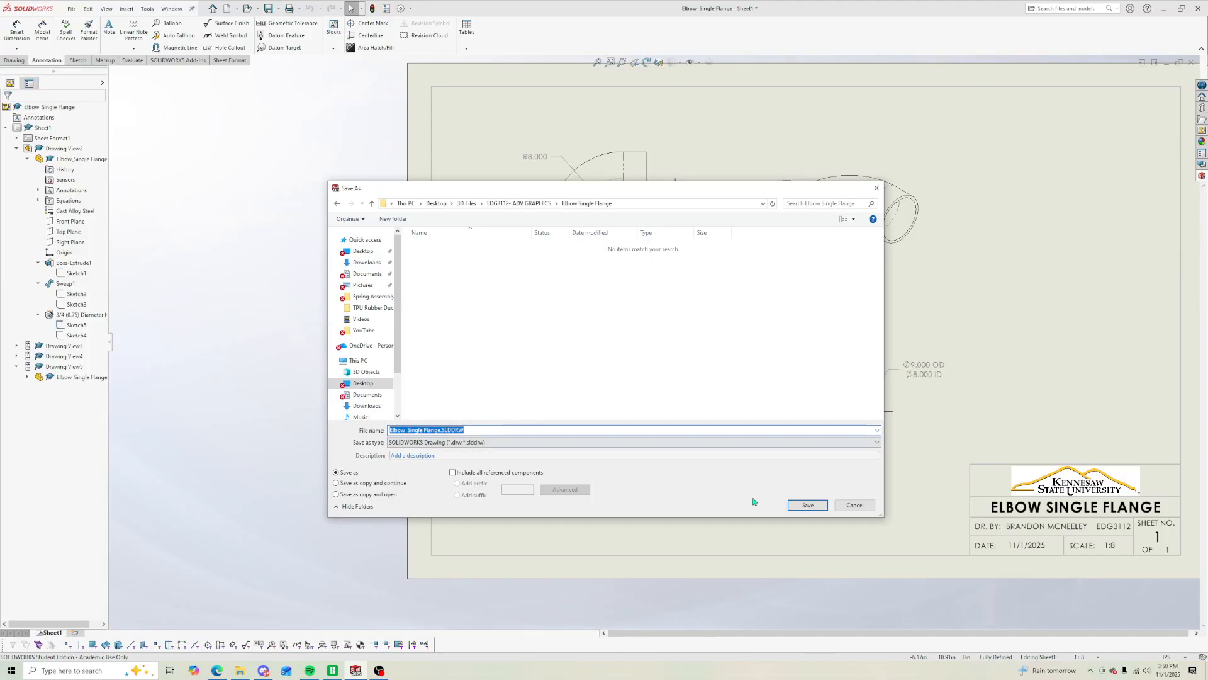
left_click(808, 505)
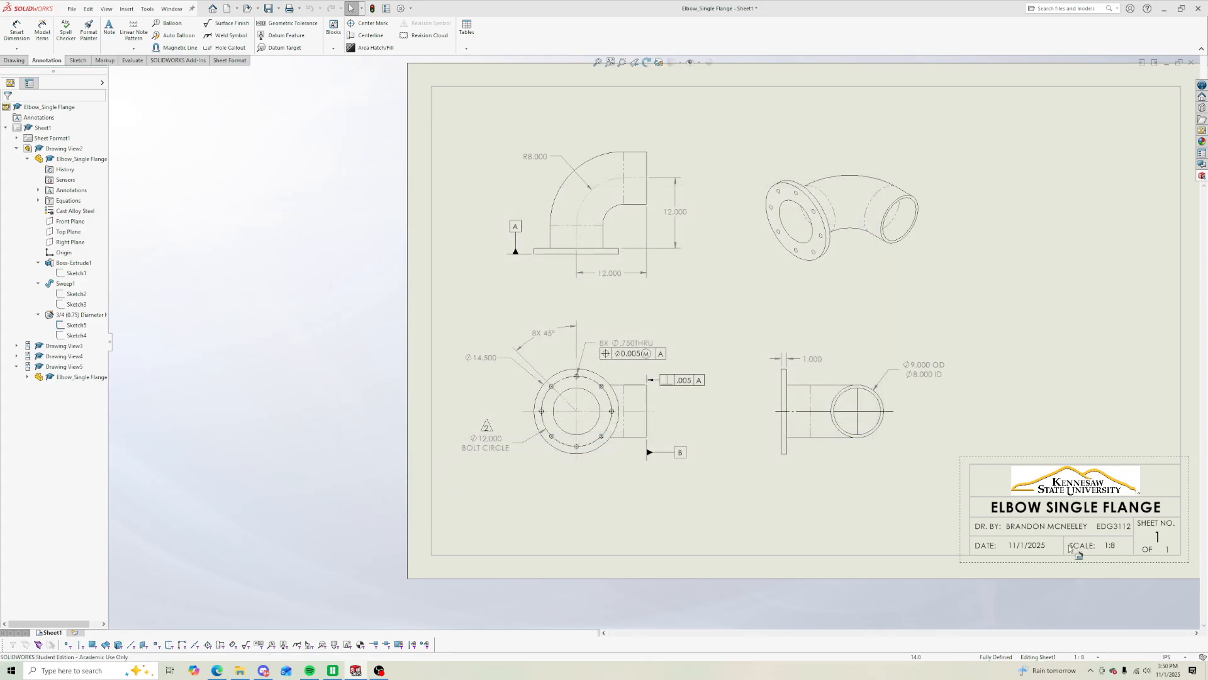
Step: Package the drawing and its referenced part with Pack and Go, saved as a zip file in the default save location
left_click(72, 9)
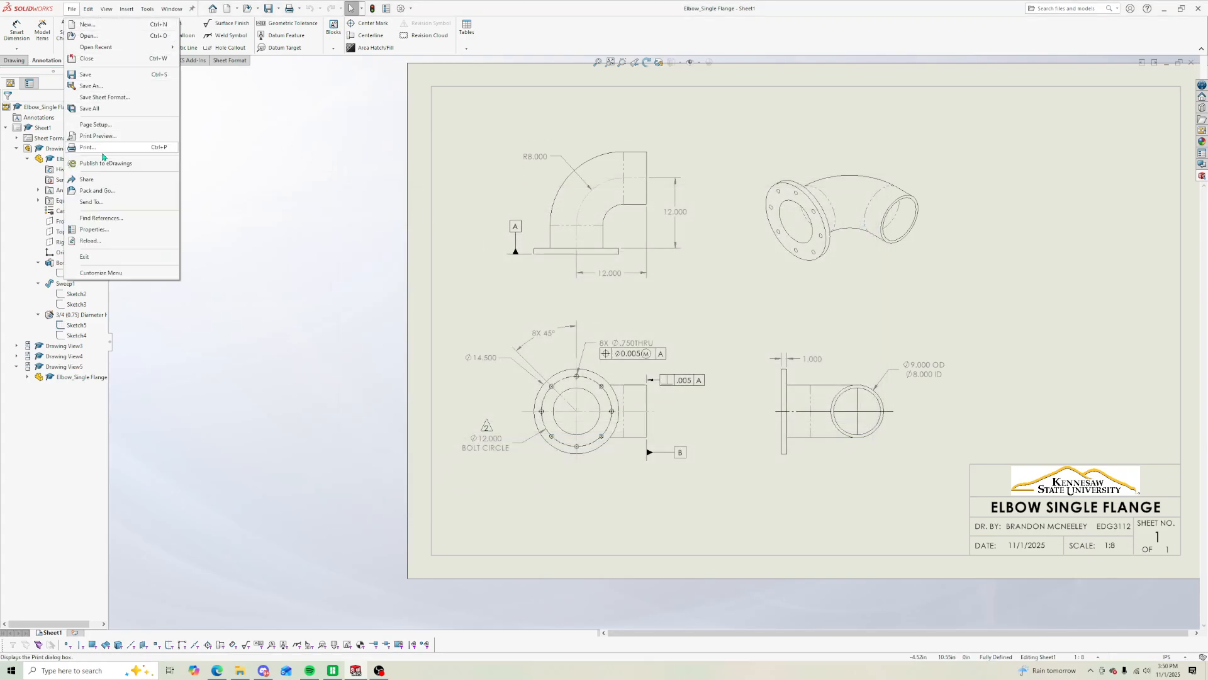
left_click(100, 190)
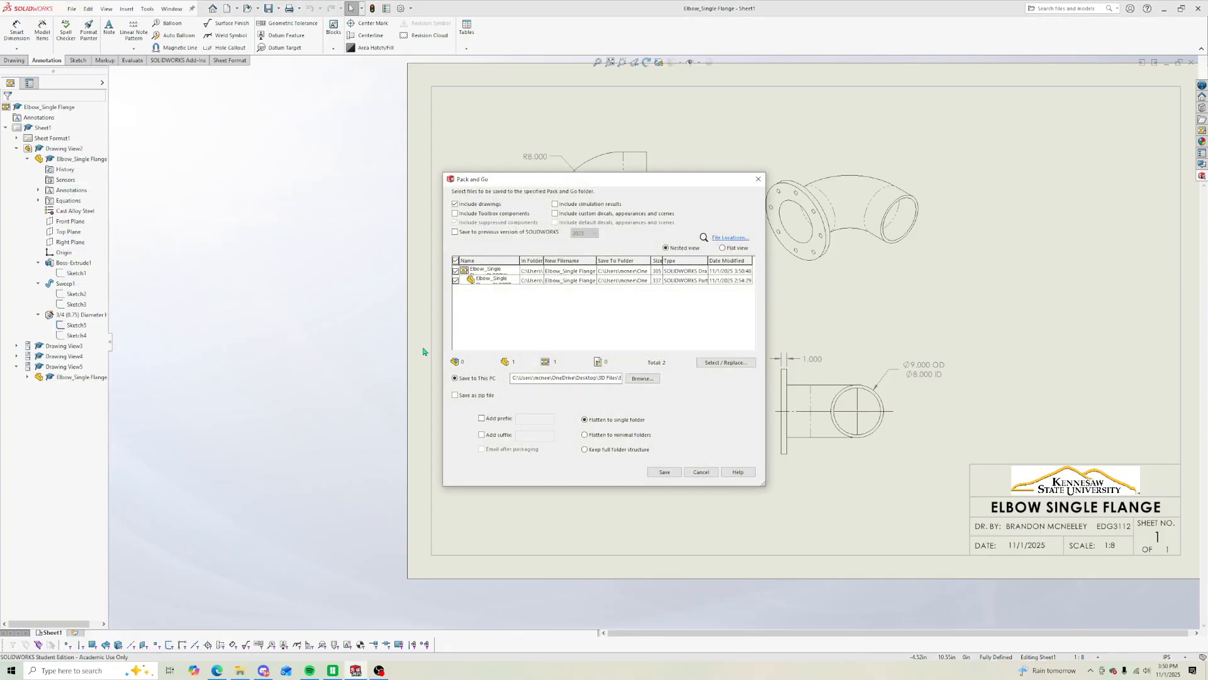
left_click(456, 395)
left_click(671, 473)
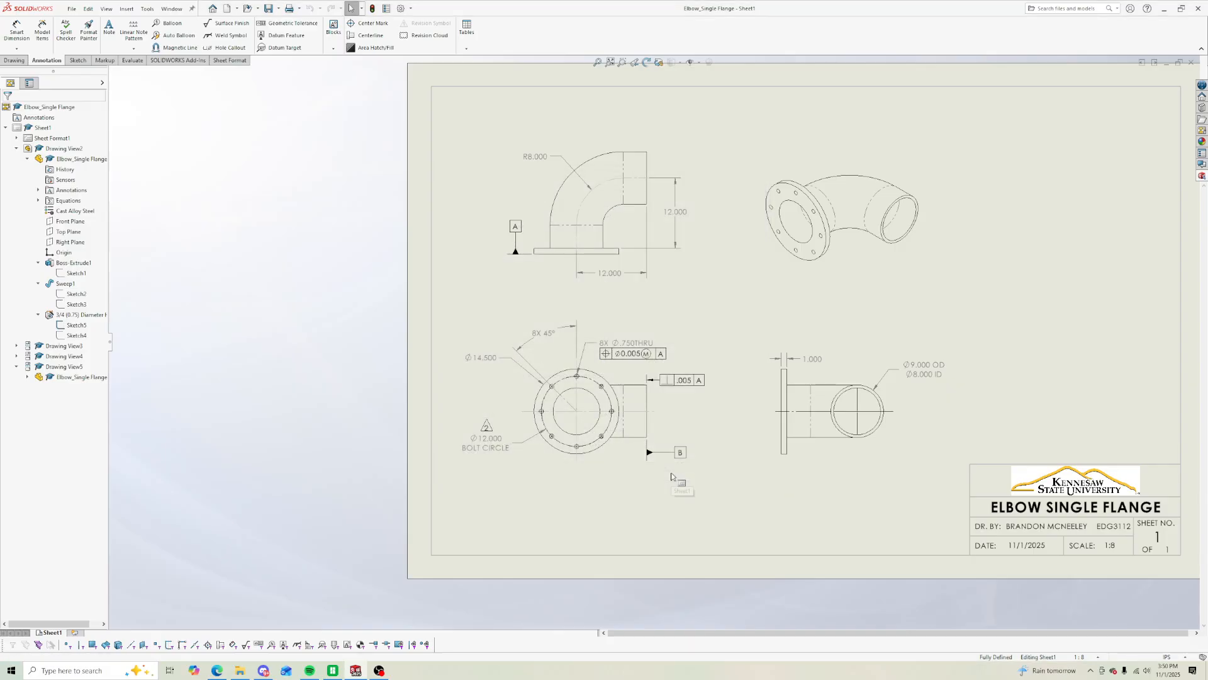
Step: Switch to File Explorer, check the contents of EDG3112- ADV GRAPHICS > Elbow Single Flange, and return to the SOLIDWORKS drawing
left_click(243, 669)
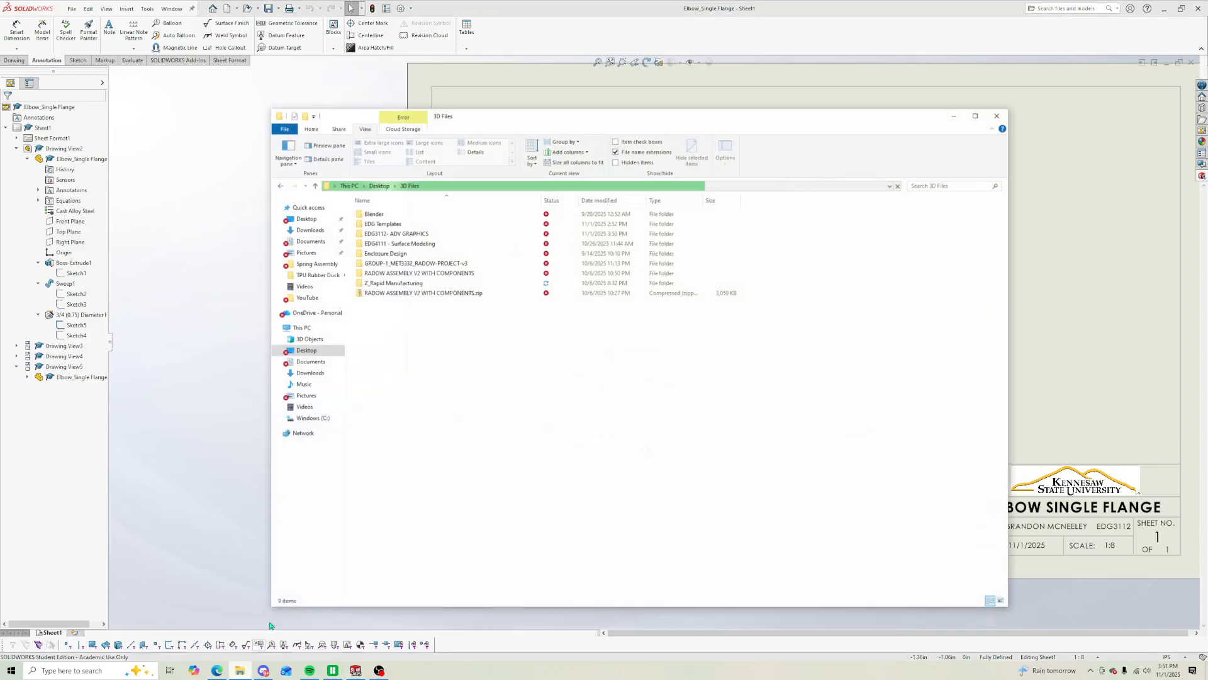
double_click(406, 232)
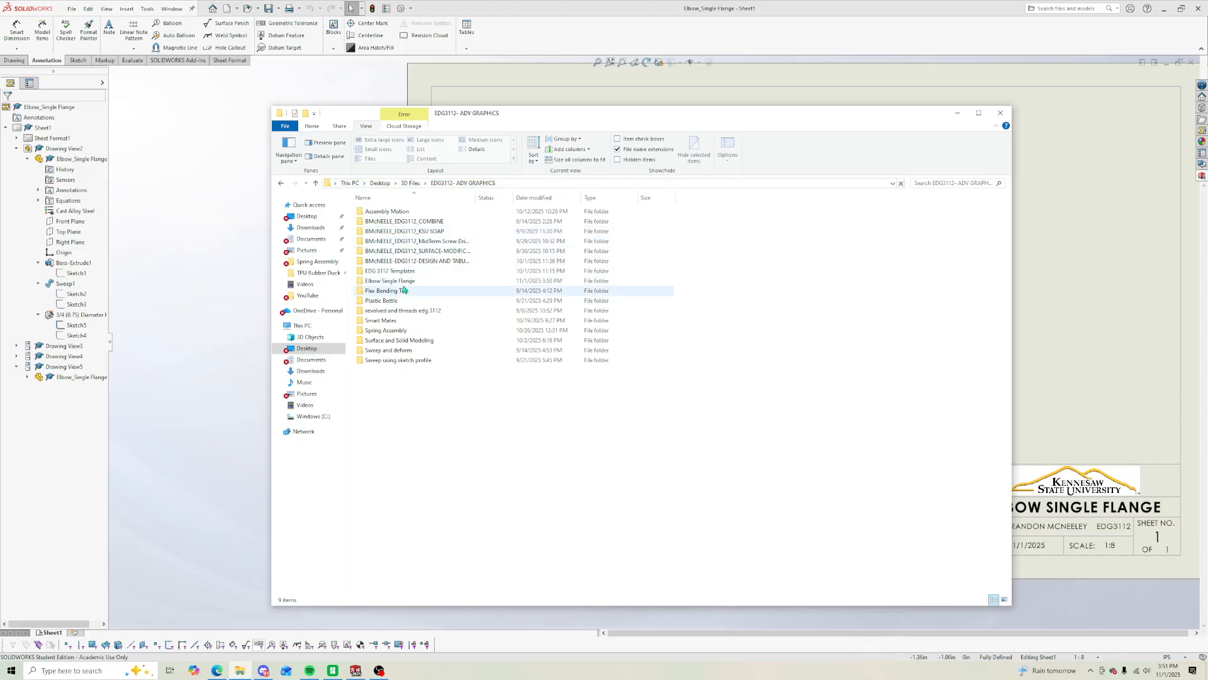
double_click(404, 283)
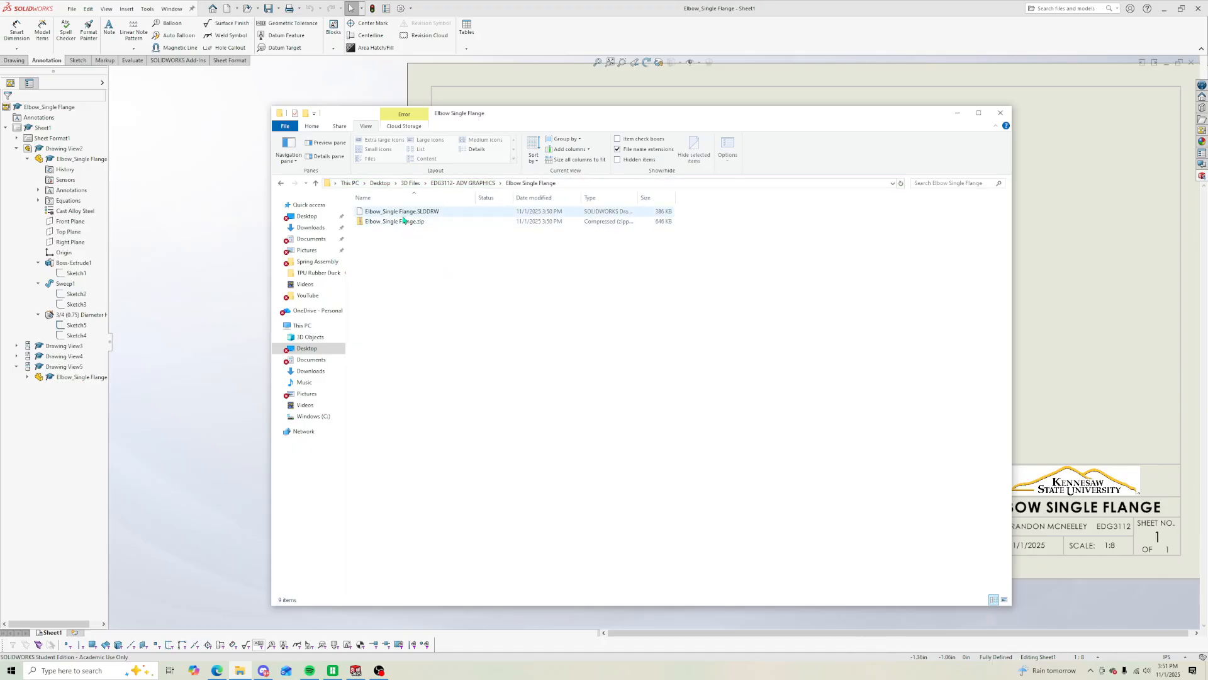
left_click(214, 271)
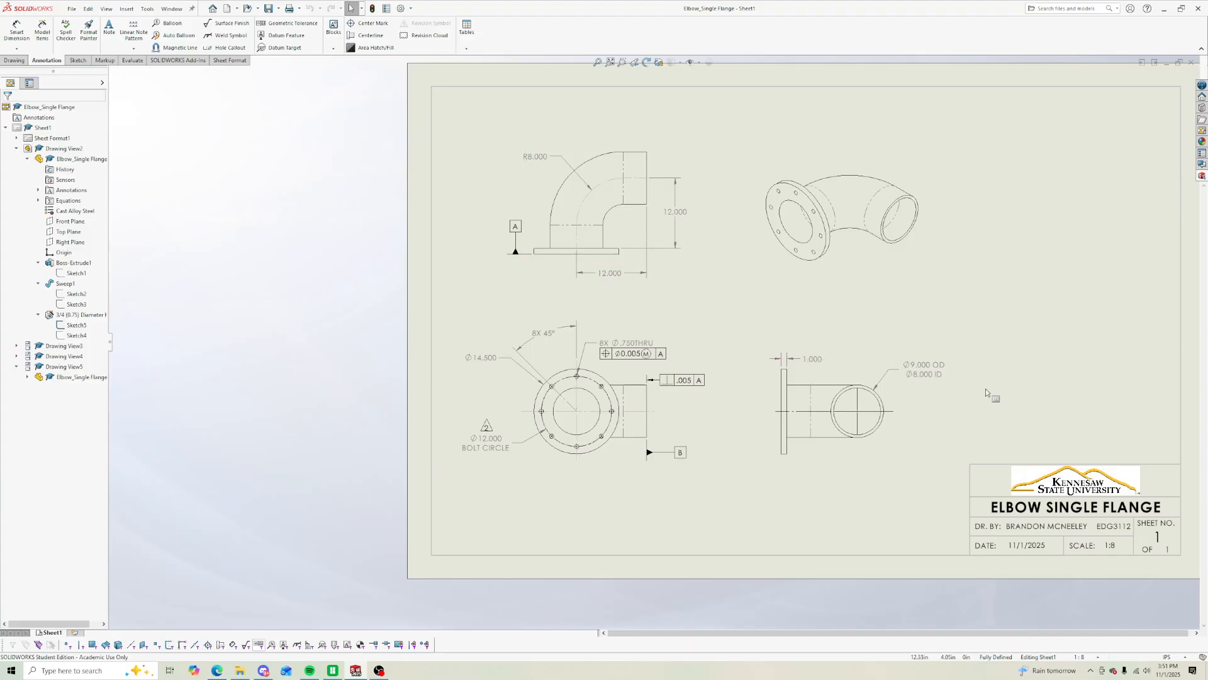